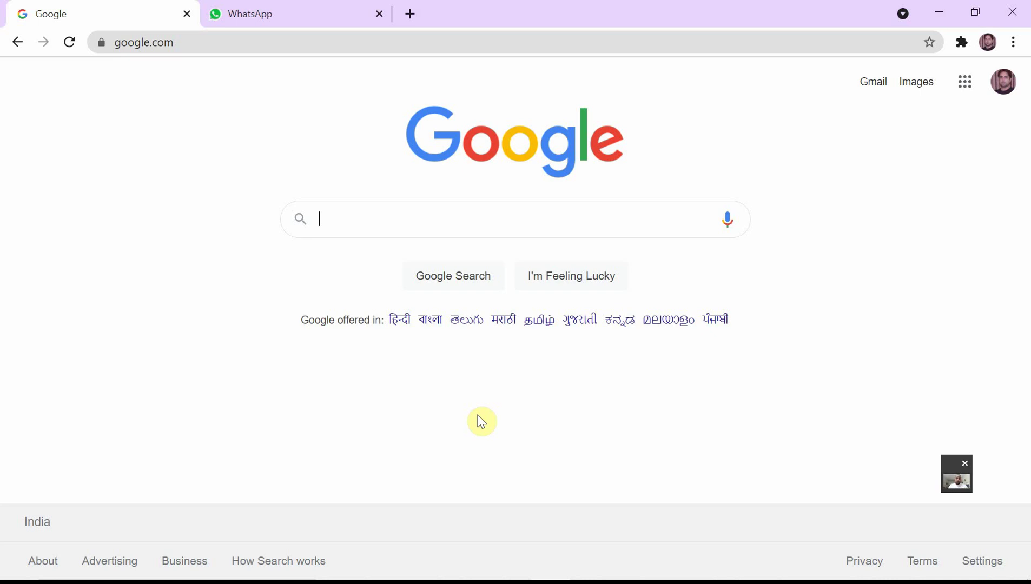
Search Google for "world population data download" and open the United Nations CSV format page
text(wo)
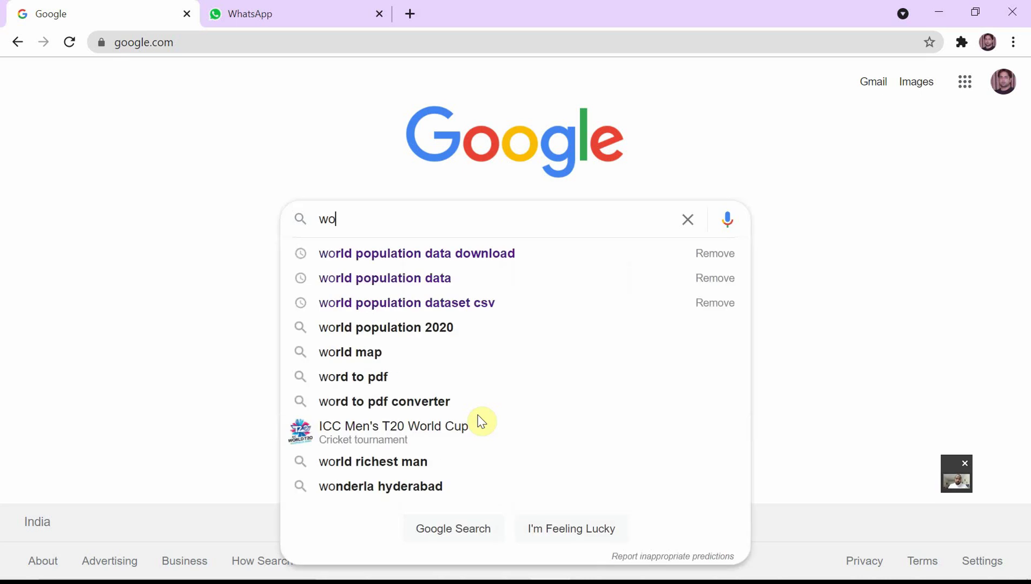
text(rld popo)
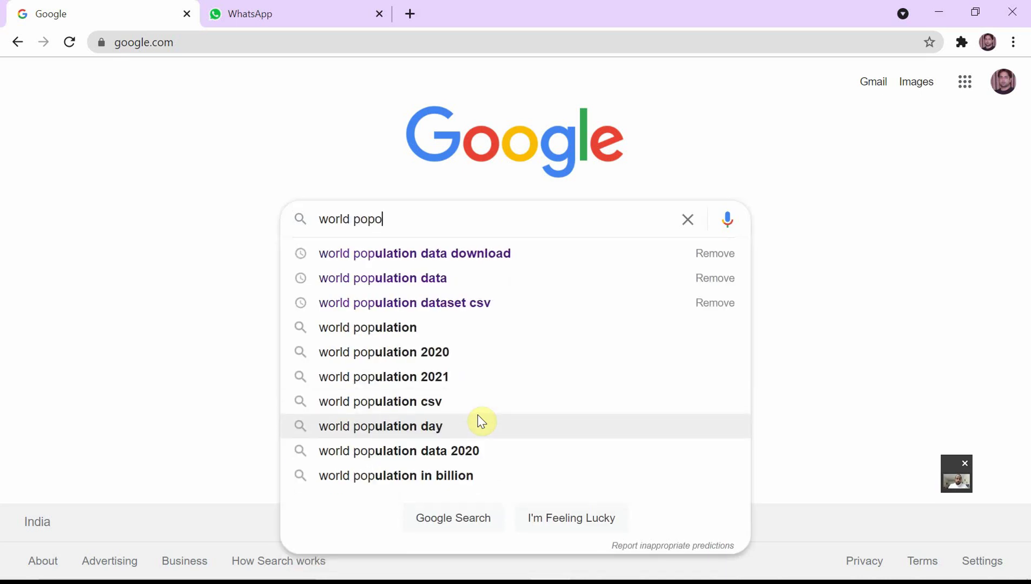
click(529, 252)
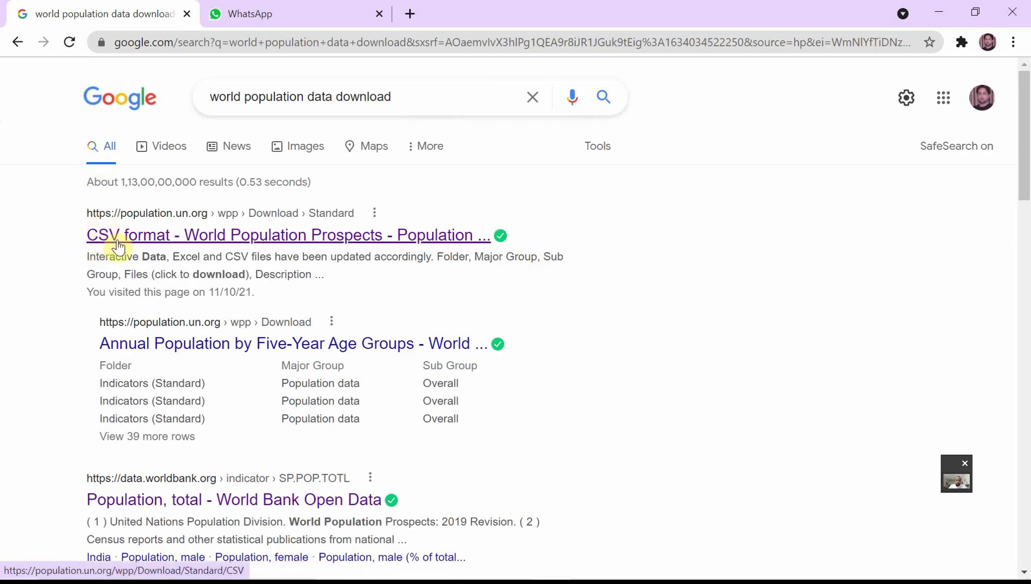
click(116, 247)
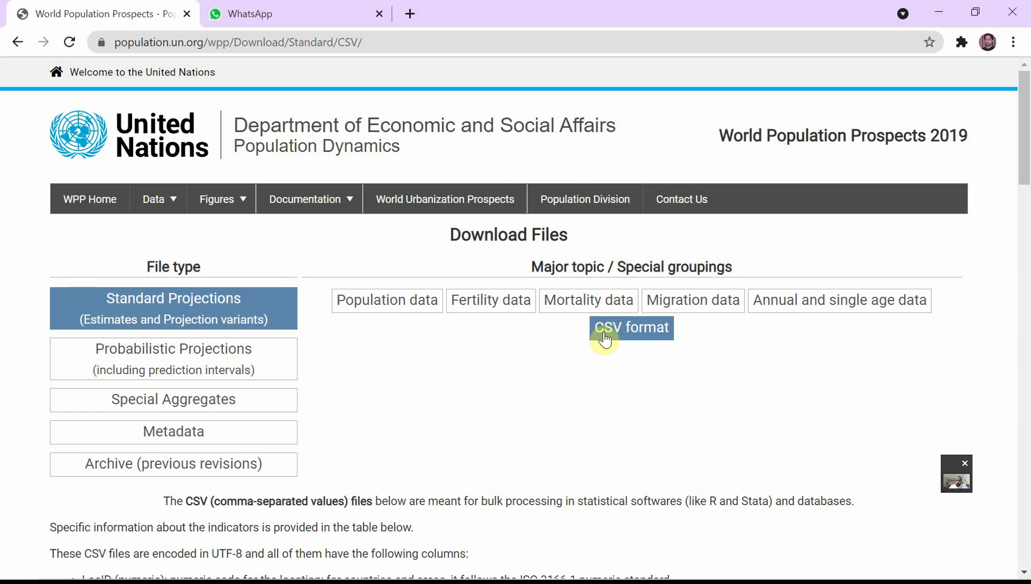
Download the Population by Age and Sex CSV file for the medium variant, annual, from 1950 to 2100
scroll(623, 365, down, 2)
scroll(623, 364, down, 7)
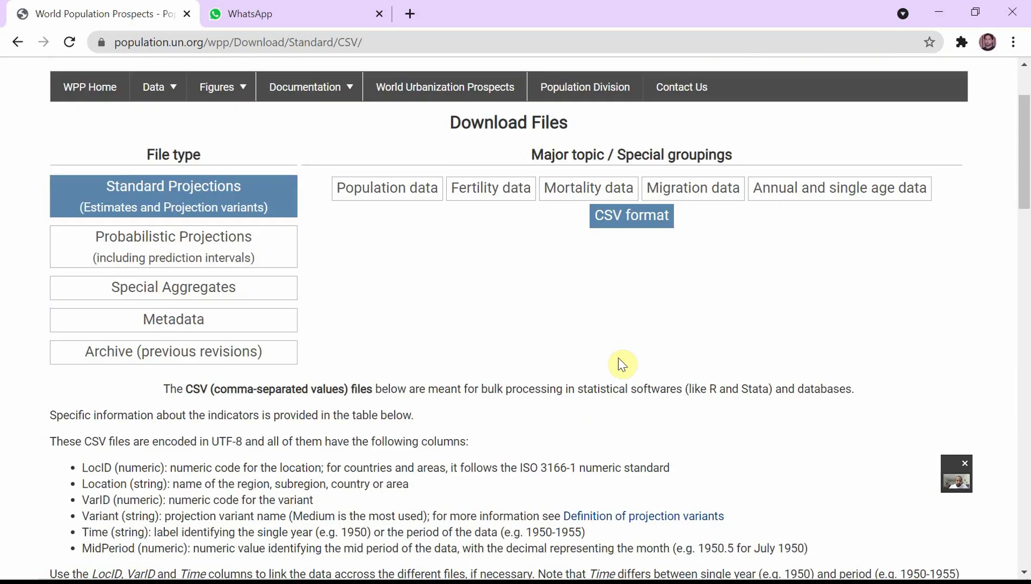
scroll(561, 339, down, 6)
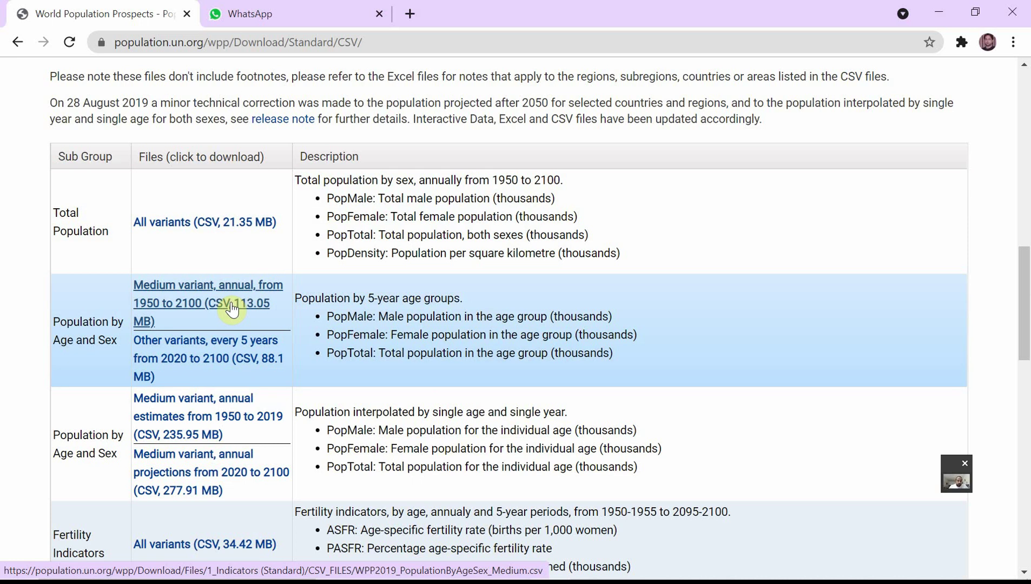
click(232, 310)
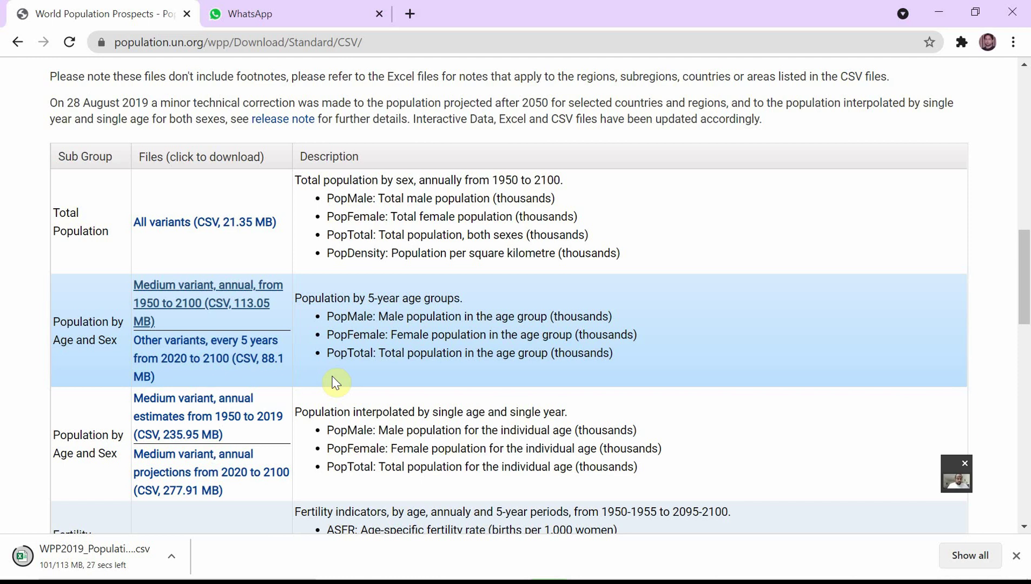
Open a blank Notepad document and place its window over the download table
key(super)
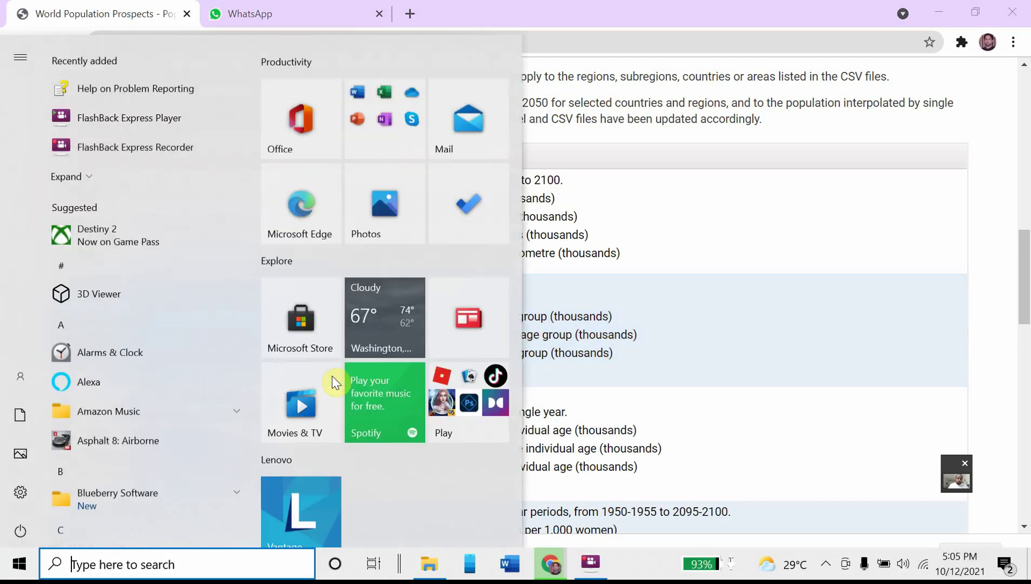
text(note)
key(Return)
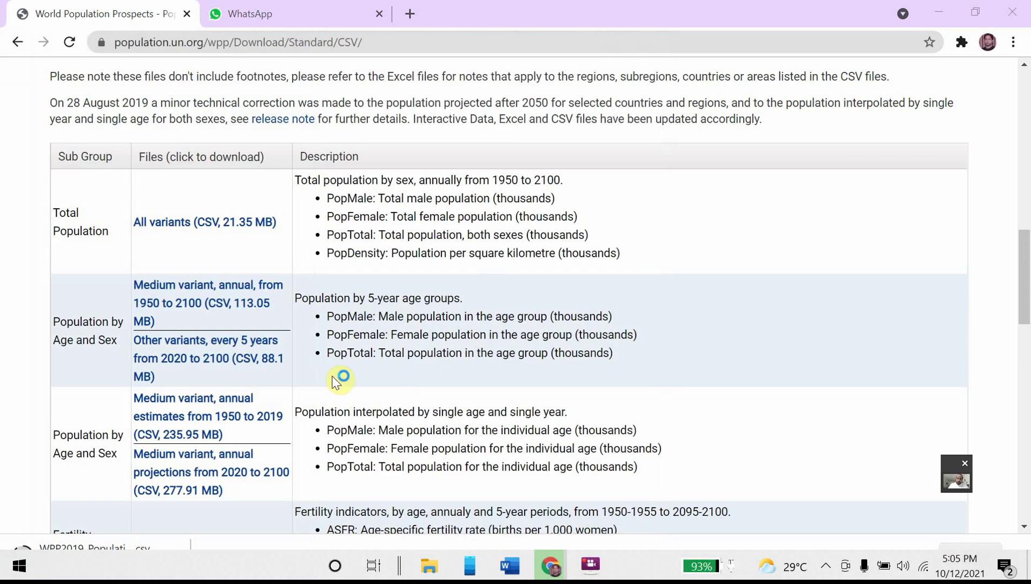
drag(594, 335, 584, 240)
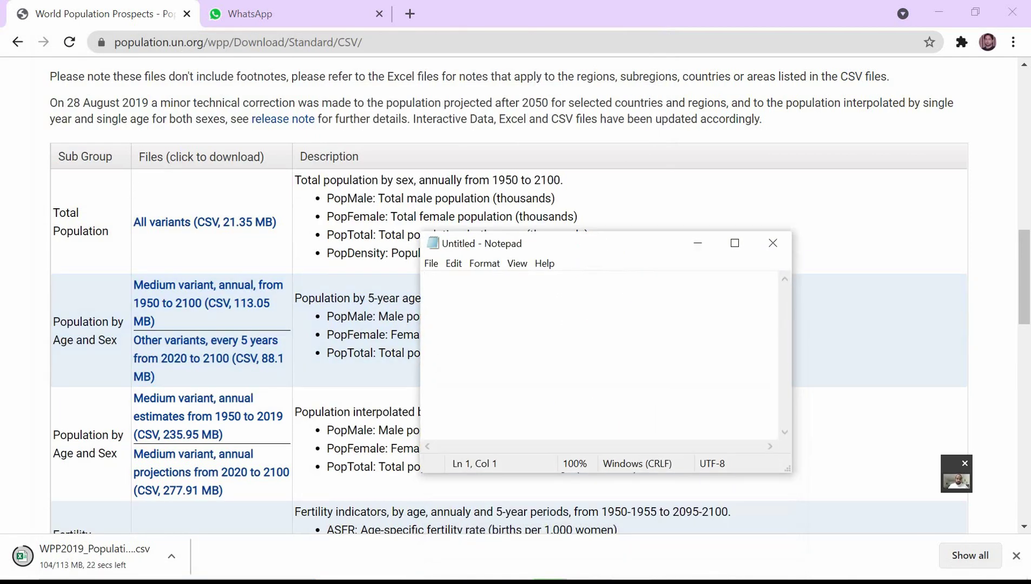
text(CSV)
key(Return)
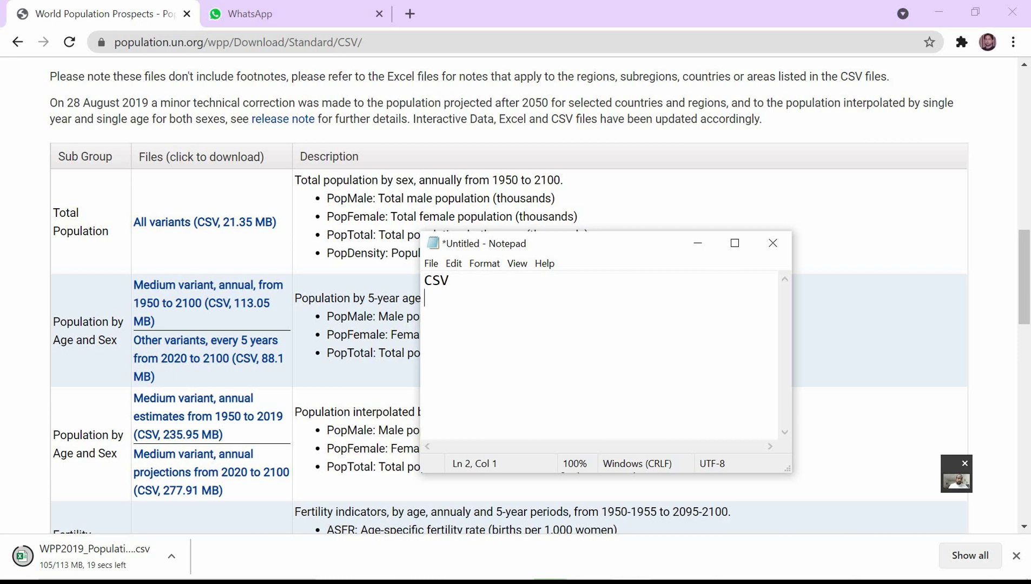
key(BackSpace)
key(BackSpace)
key(BackSpace)
key(BackSpace)
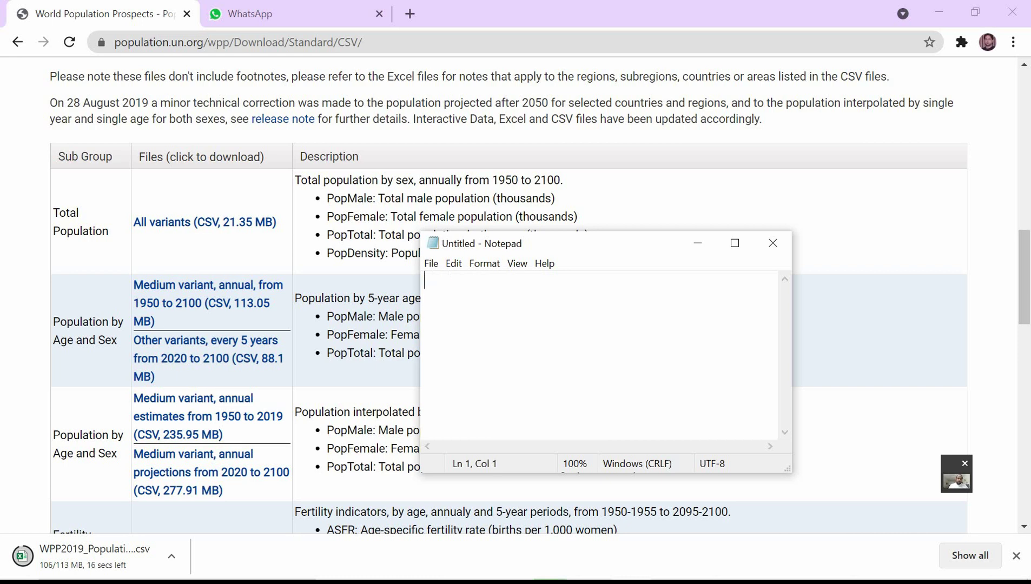
Write the comma-separated header line Name,age,Status in the blank document and highlight its Name and age fields in turn
text(Name)
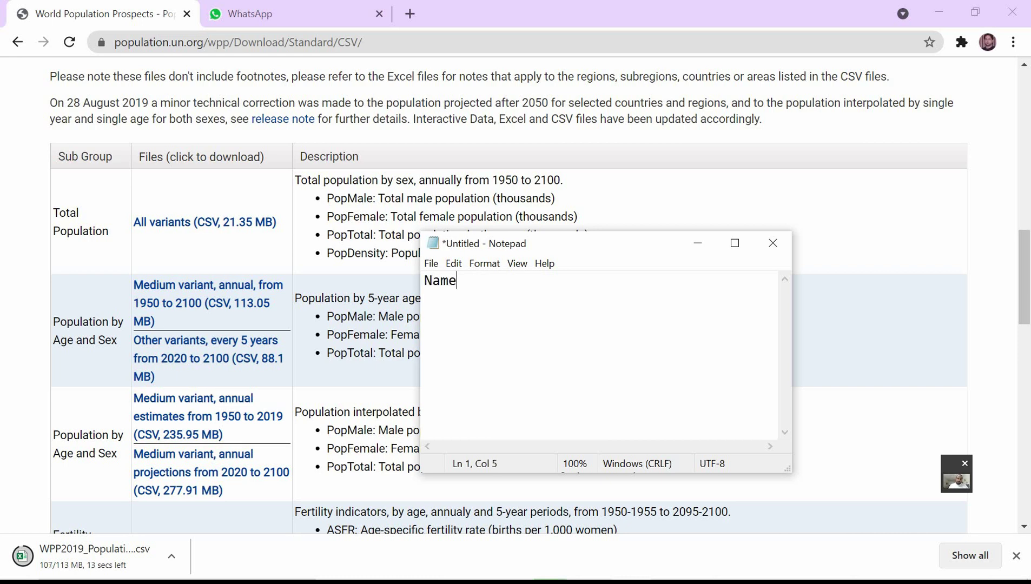
text(,age,Status)
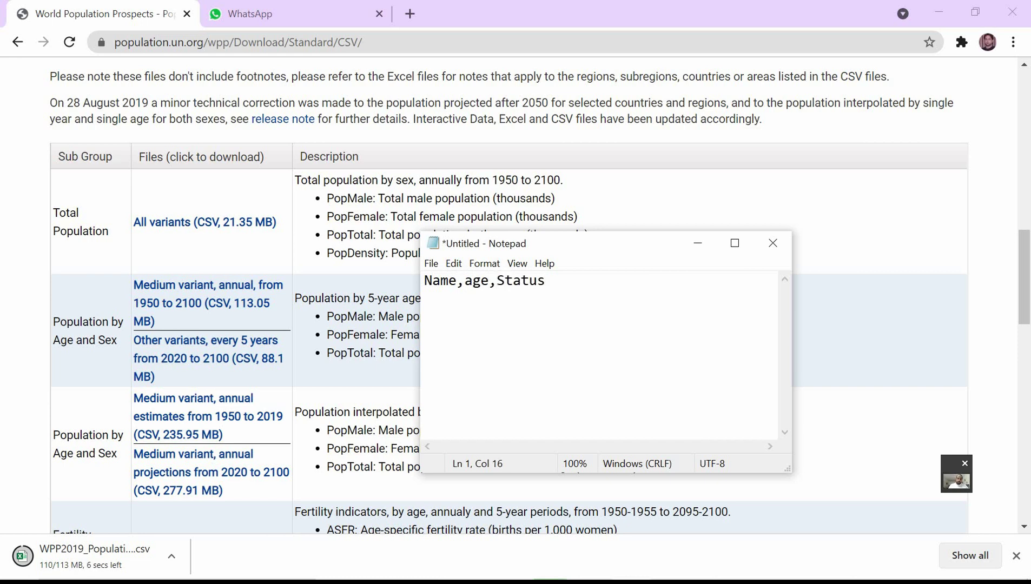
key(Return)
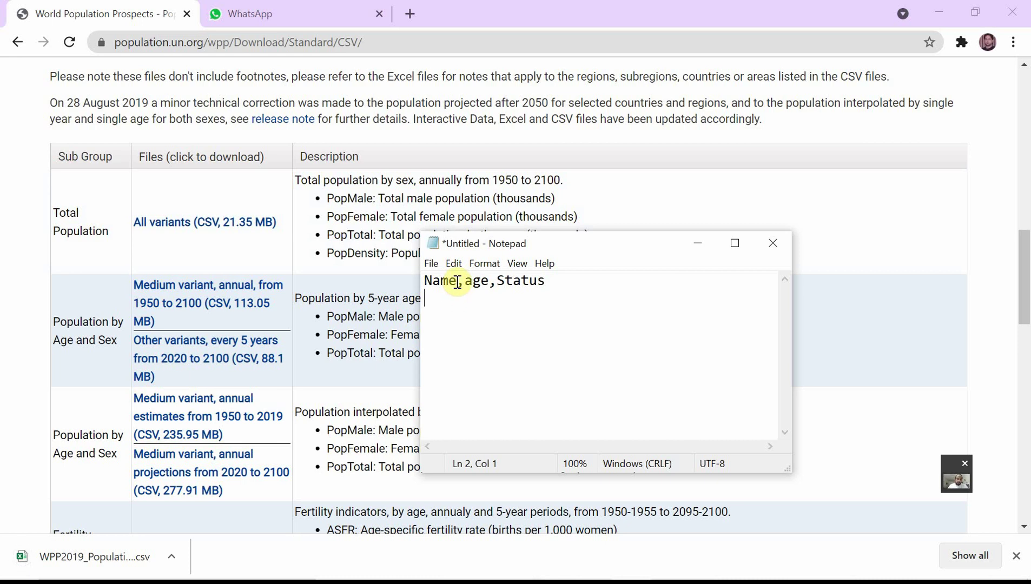
drag(457, 282, 409, 281)
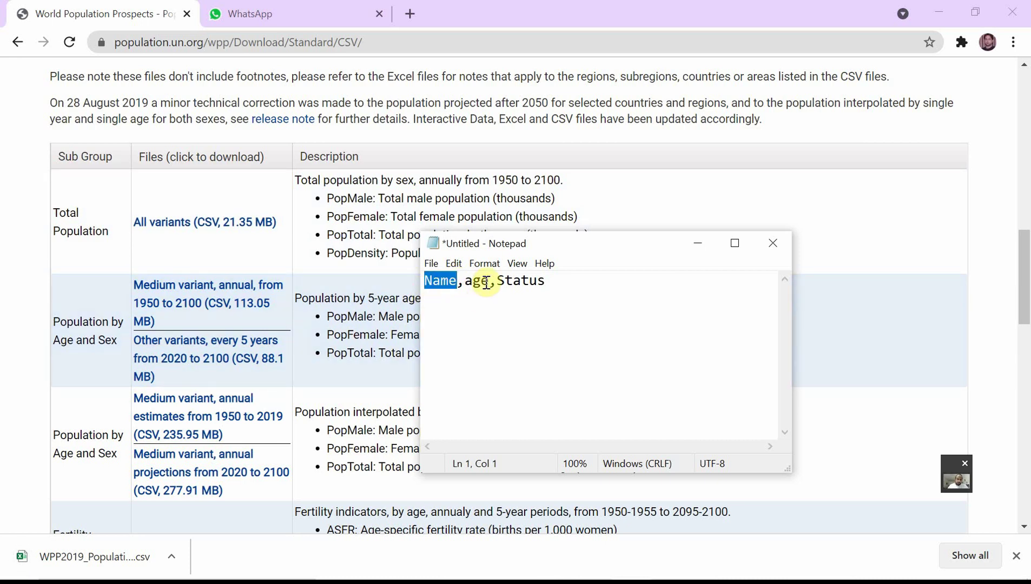
drag(490, 282, 464, 282)
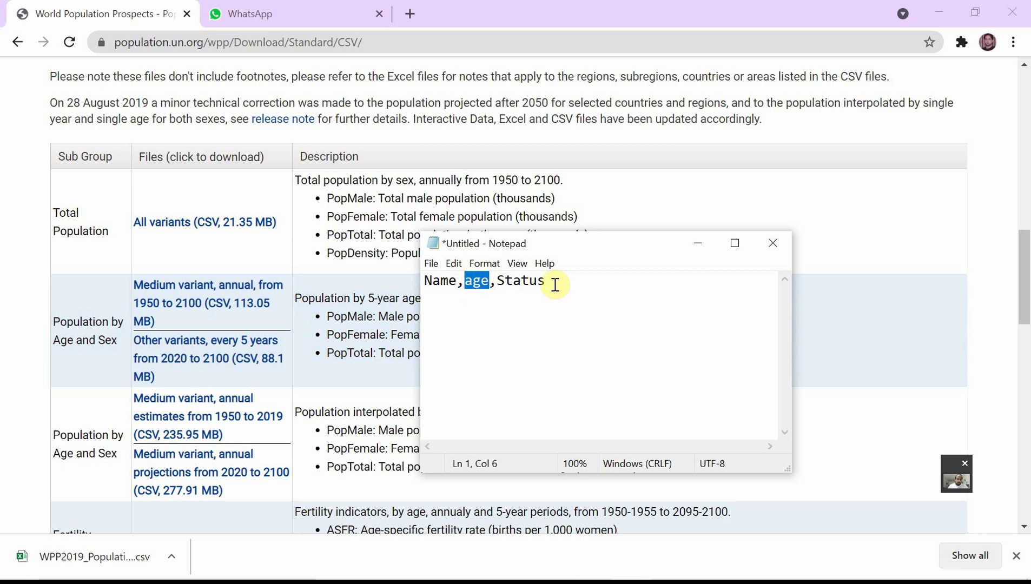
Add a comma-separated record with a person's name, 46 and Mature below the header, and close Notepad without saving
click(555, 286)
key(Down)
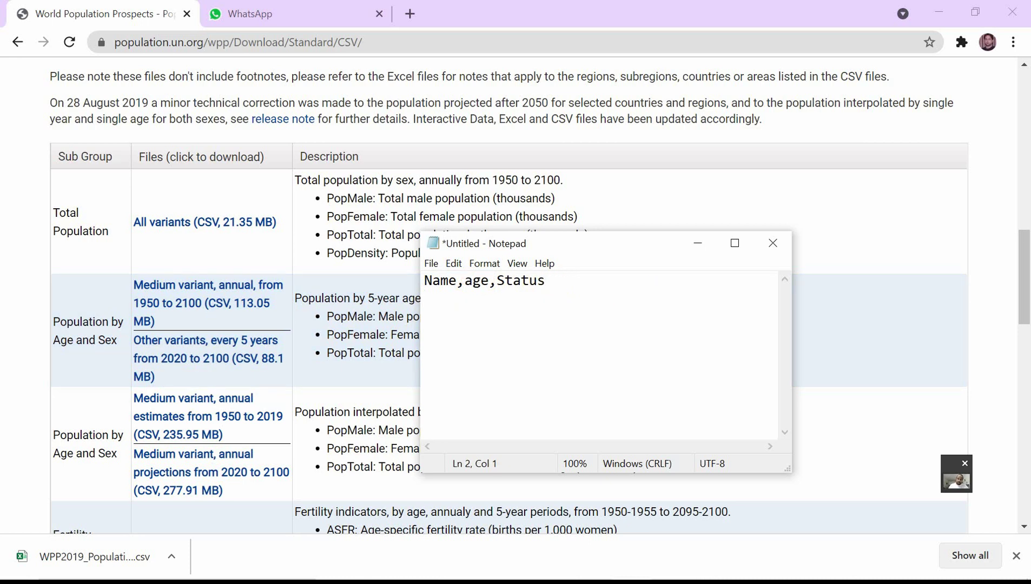
text(Moin,46,Mature)
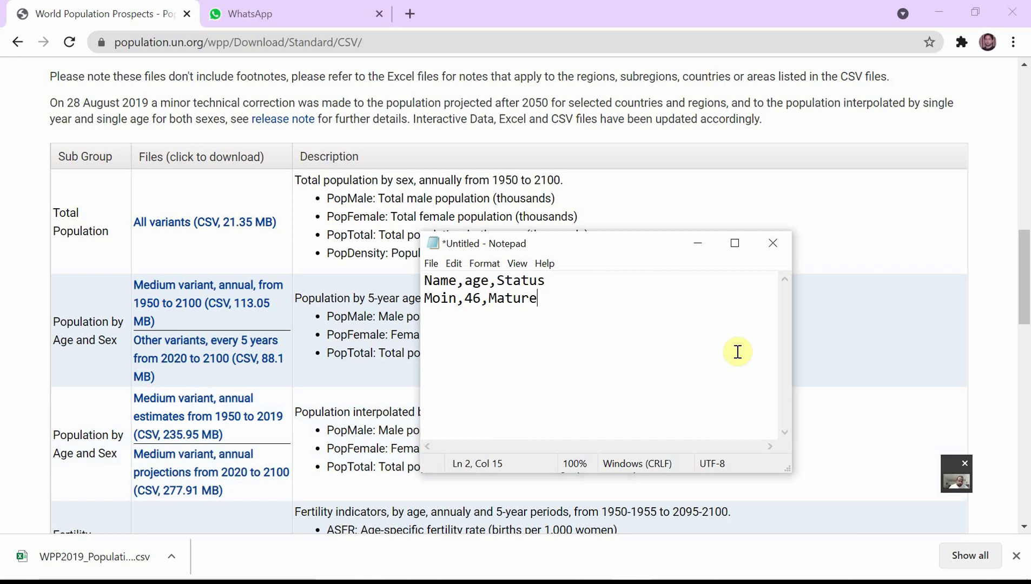
click(780, 256)
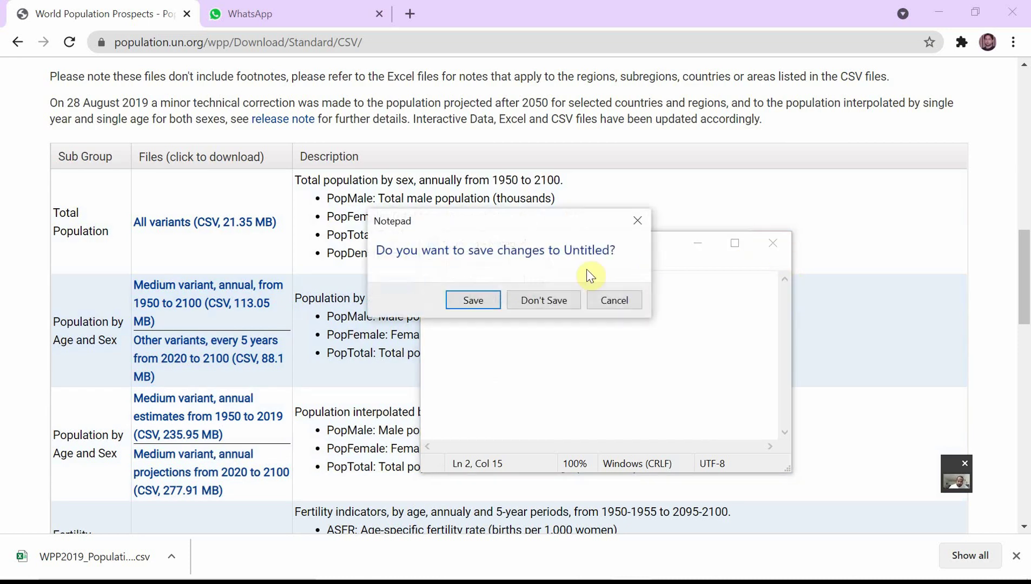
click(543, 300)
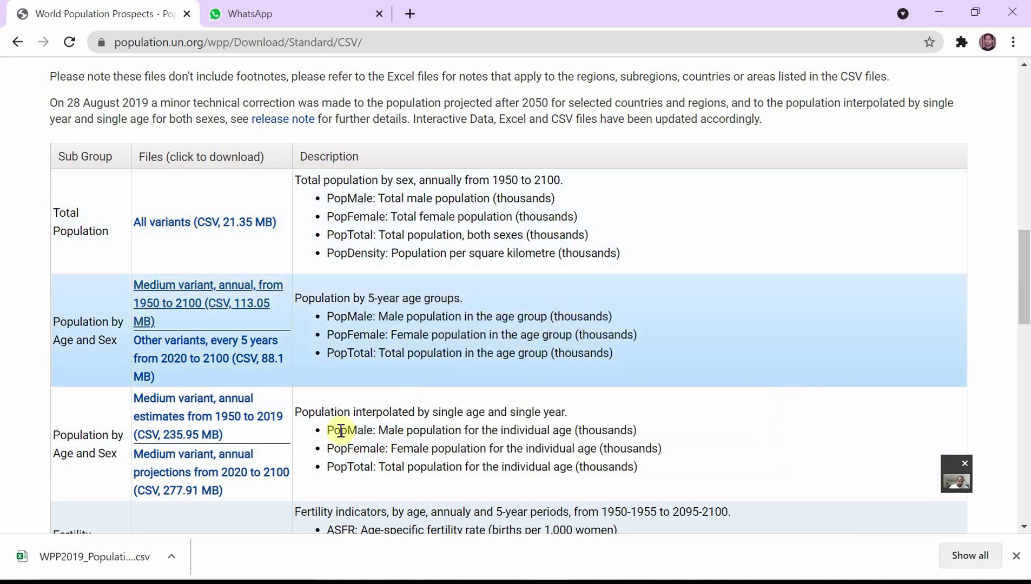
Show the downloaded WPP2019_PopulationByAgeSex_Medium file in its folder and open it in a maximized Notepad window
click(179, 562)
click(228, 505)
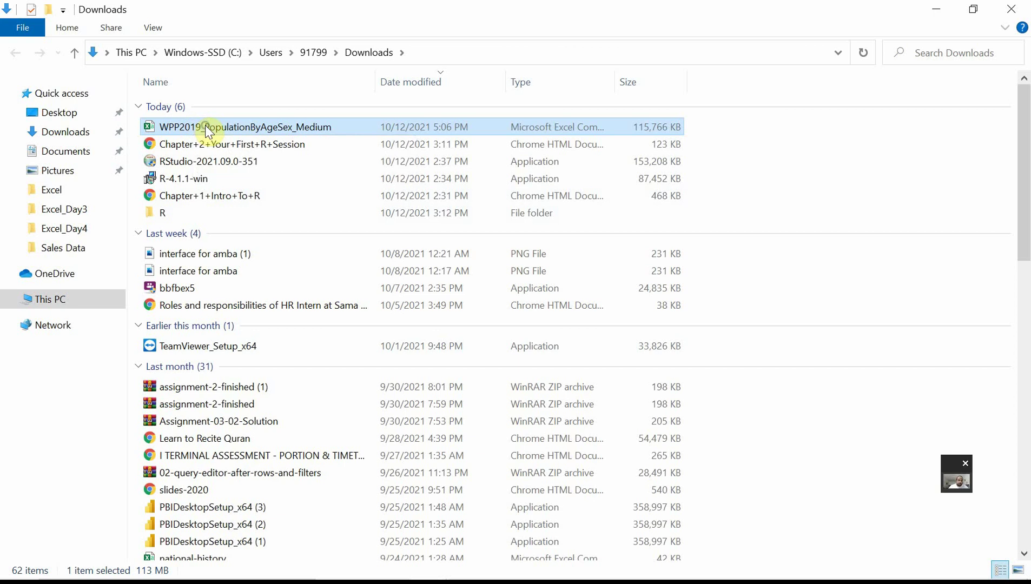
right_click(206, 126)
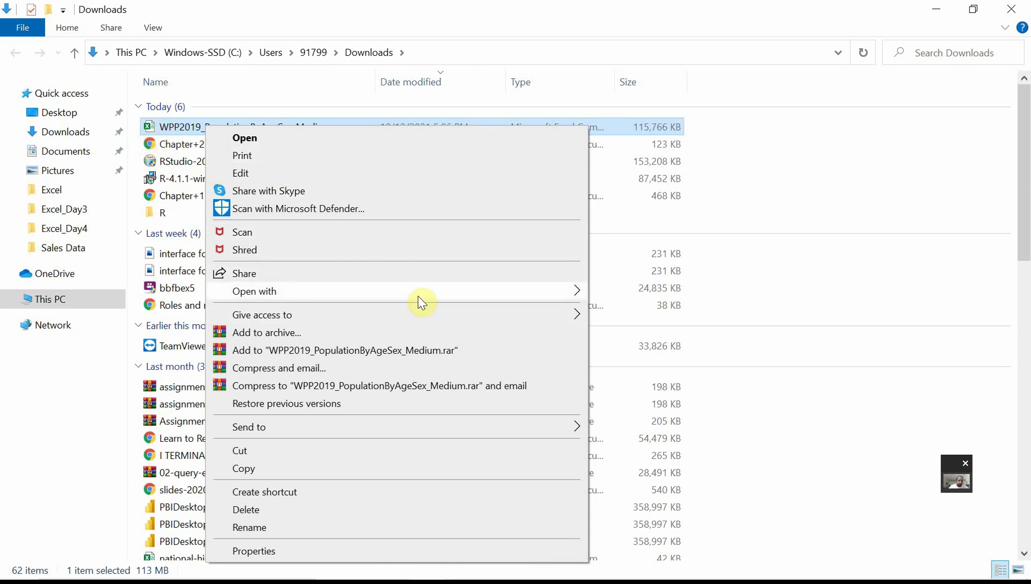
mouse_move(426, 295)
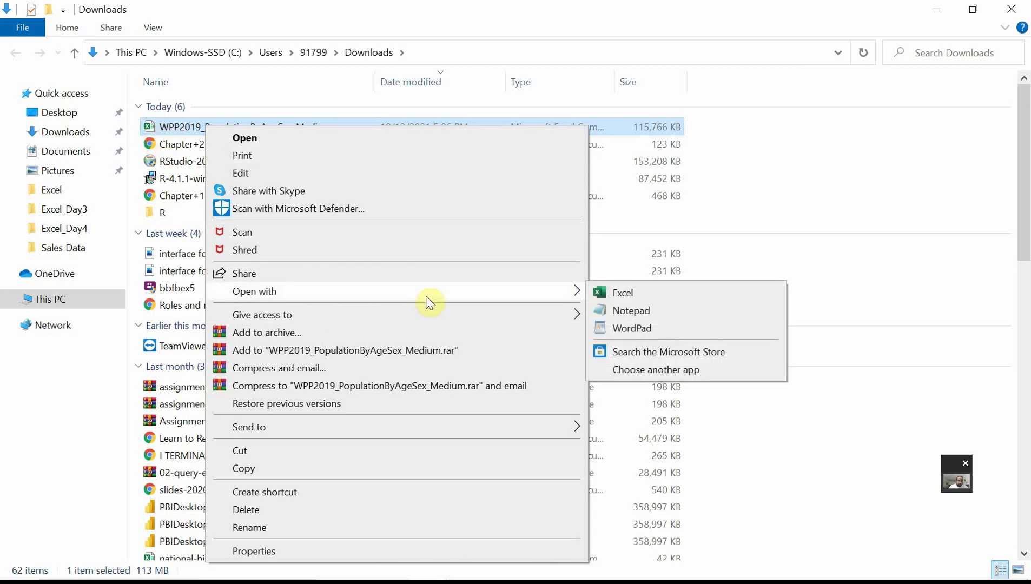
click(649, 315)
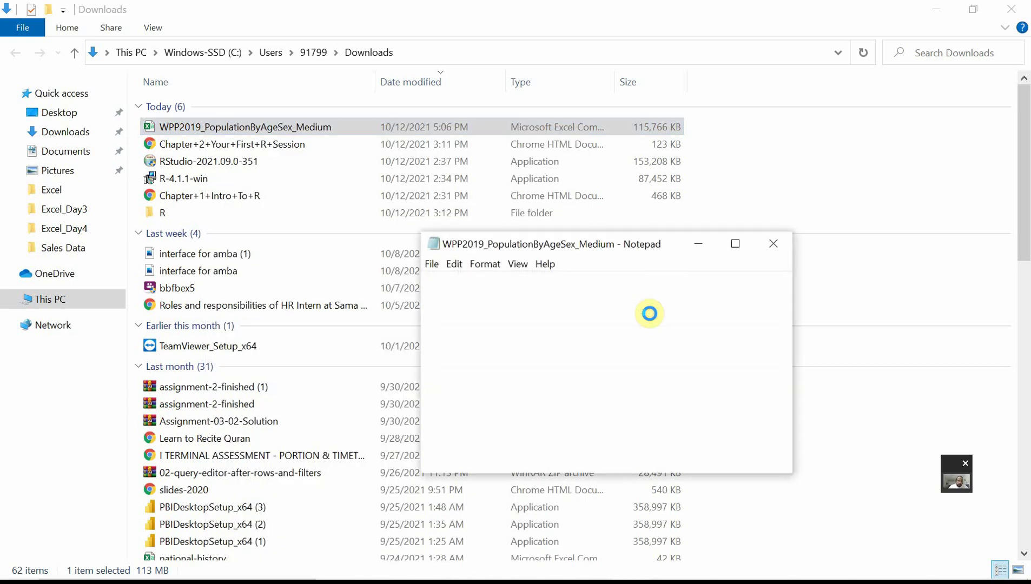
click(736, 243)
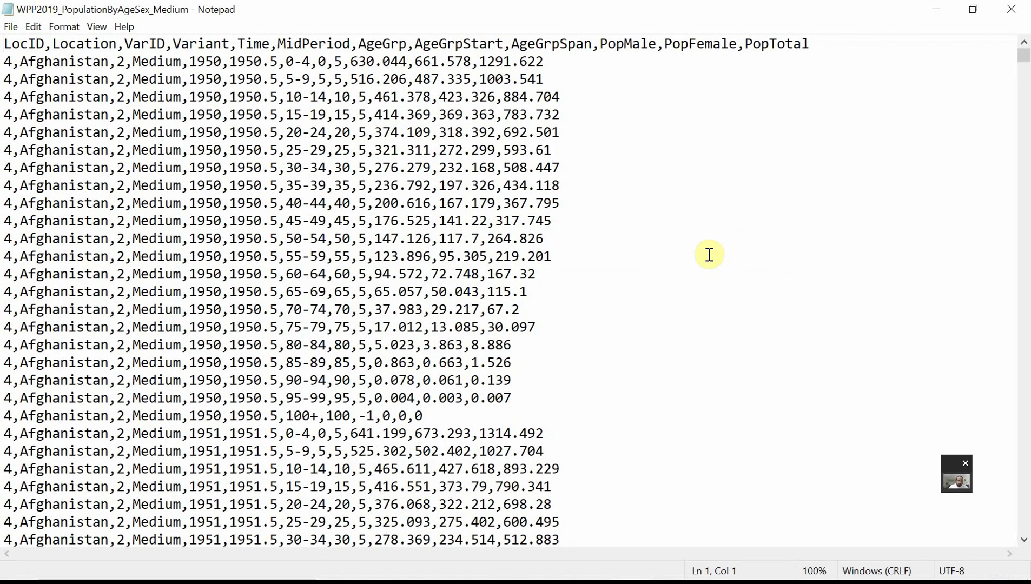
Examine the comma-separated header and the Afghanistan records in the population file, and close Notepad
scroll(293, 219, down, 4)
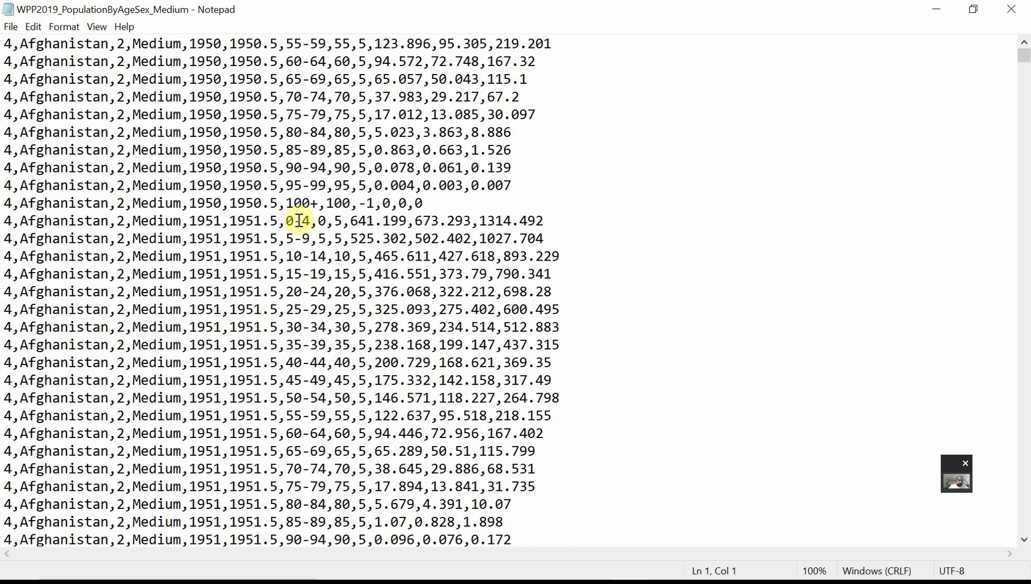
scroll(298, 221, up, 4)
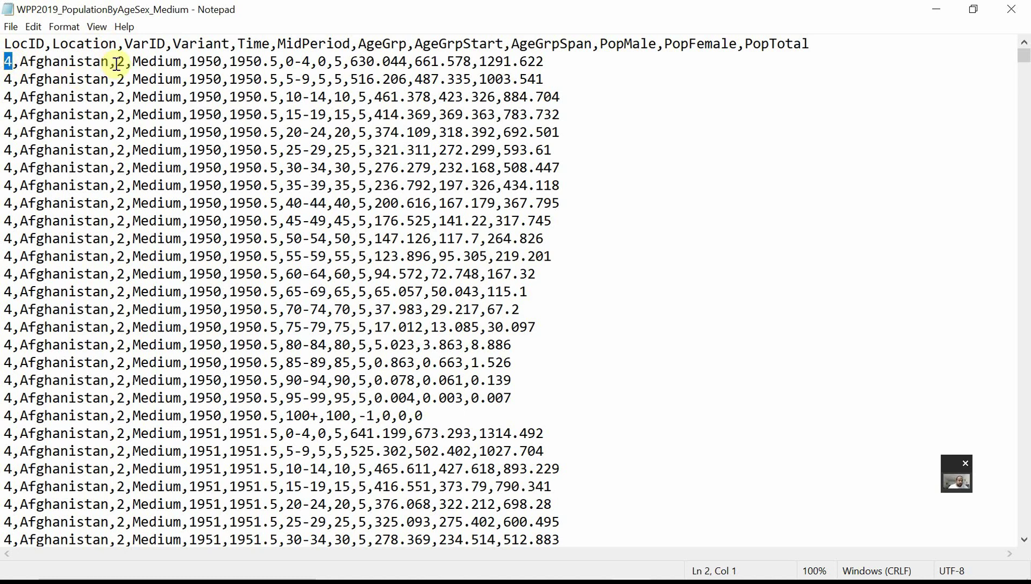
drag(109, 61, 26, 60)
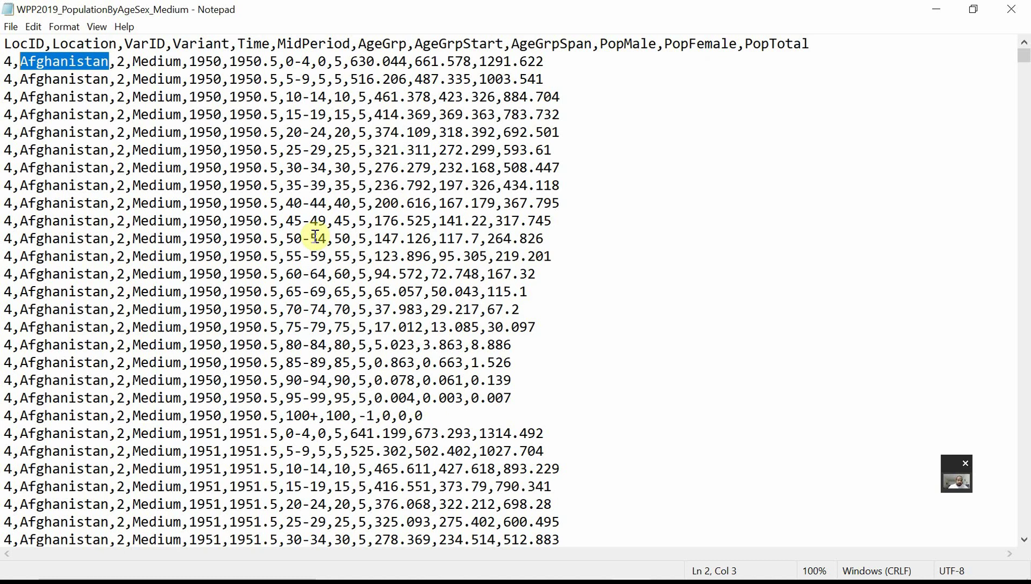
scroll(315, 236, down, 20)
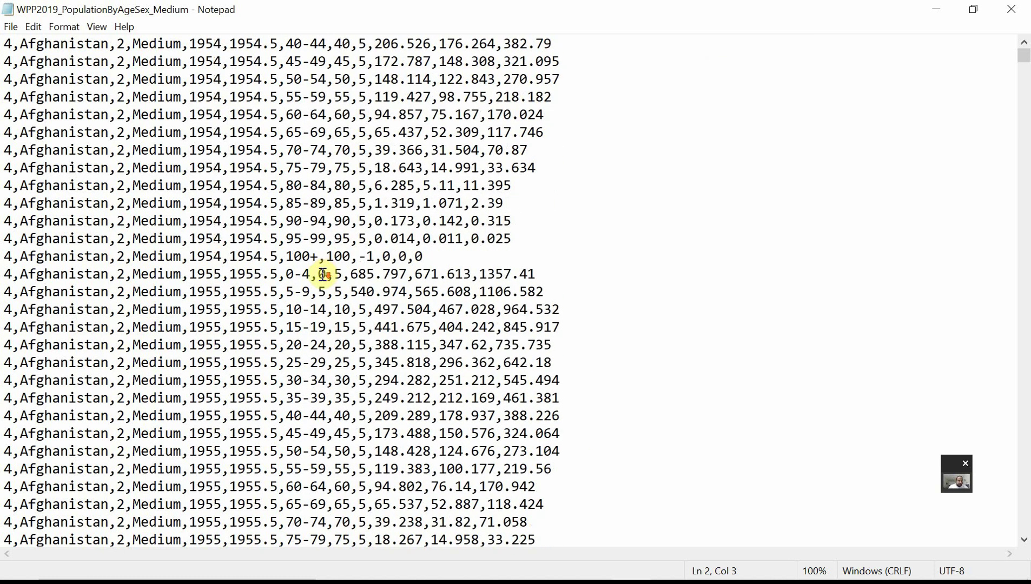
scroll(324, 274, down, 20)
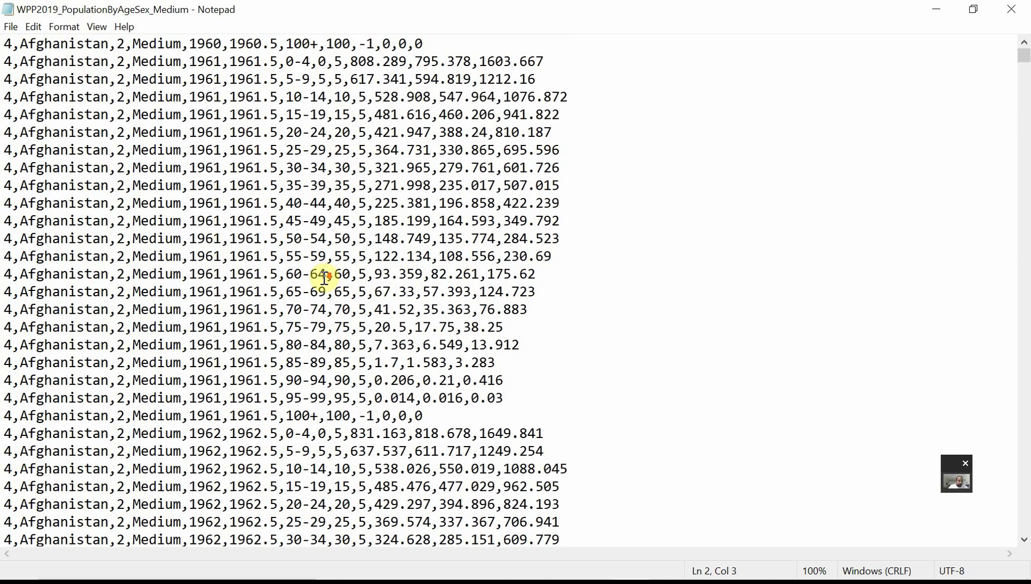
scroll(324, 276, down, 20)
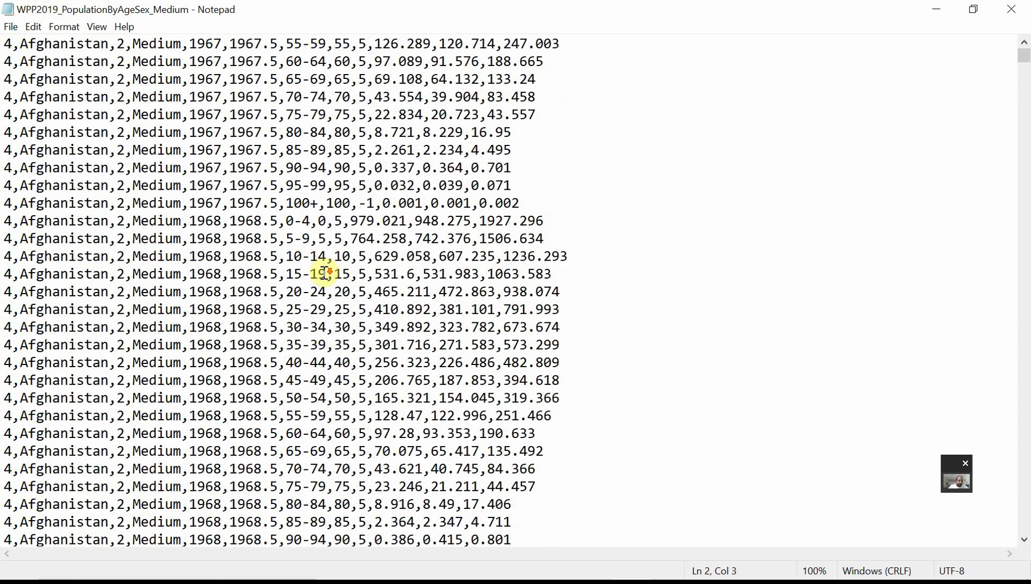
scroll(323, 273, down, 19)
scroll(330, 271, up, 15)
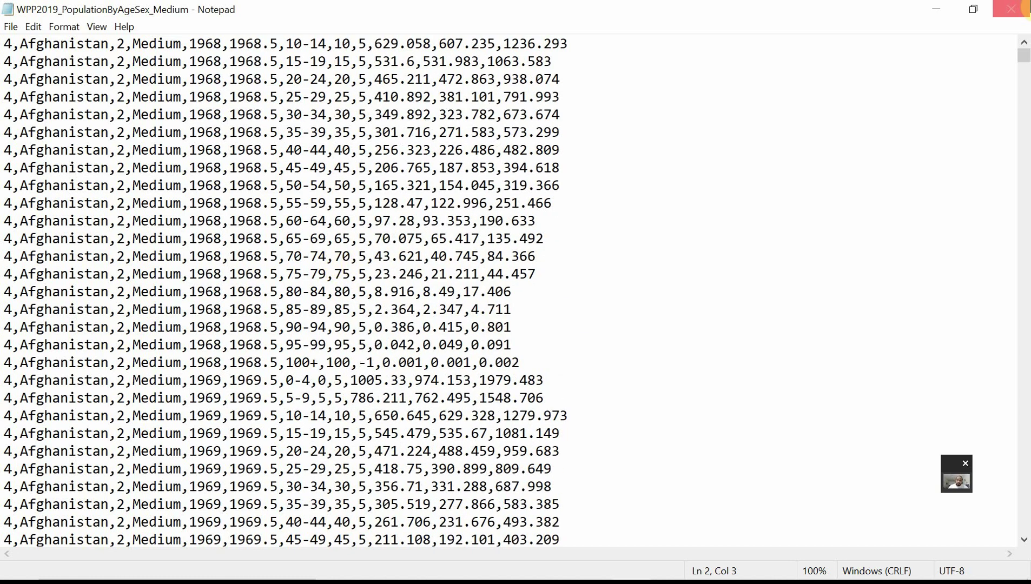
click(1020, 11)
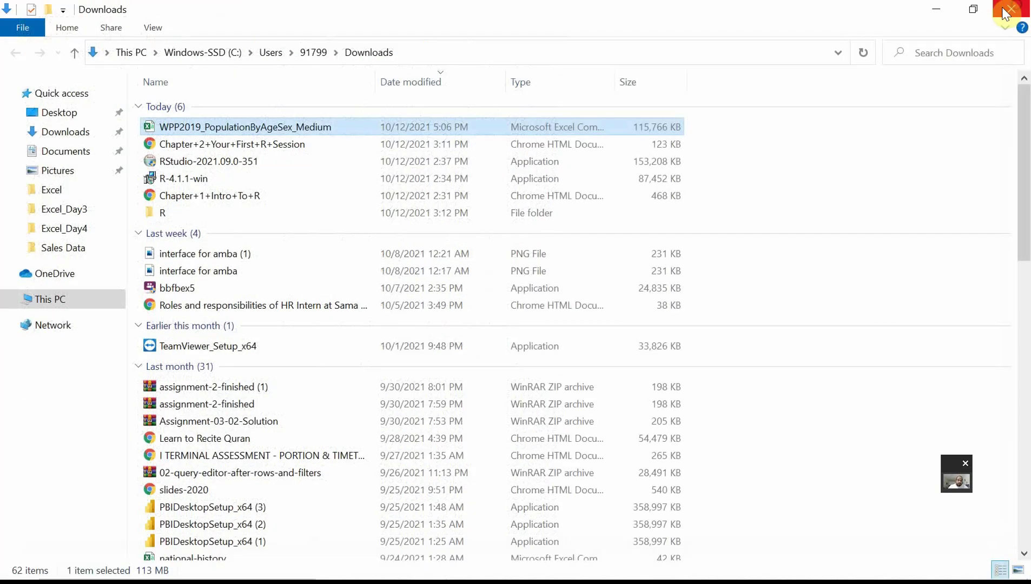
Open the WPP2019_PopulationByAgeSex_Medium file in Excel, accept the data size warning and maximize the workbook window
right_click(252, 128)
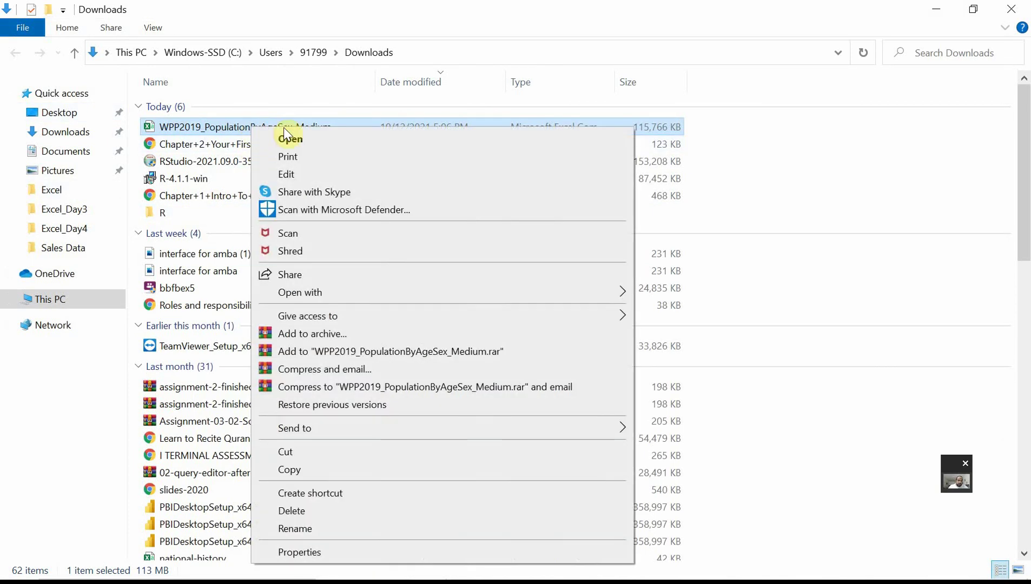
mouse_move(477, 291)
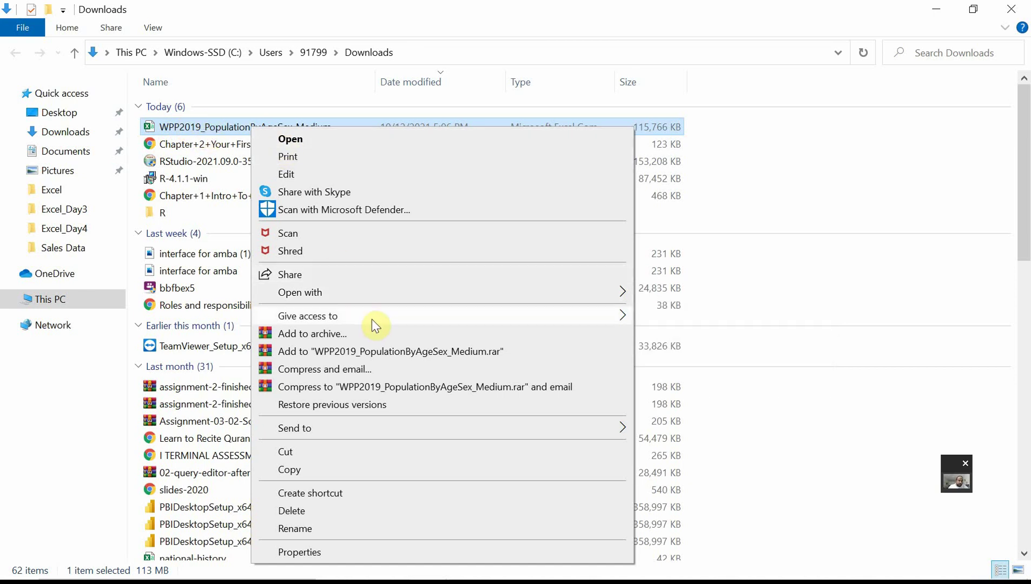
click(666, 294)
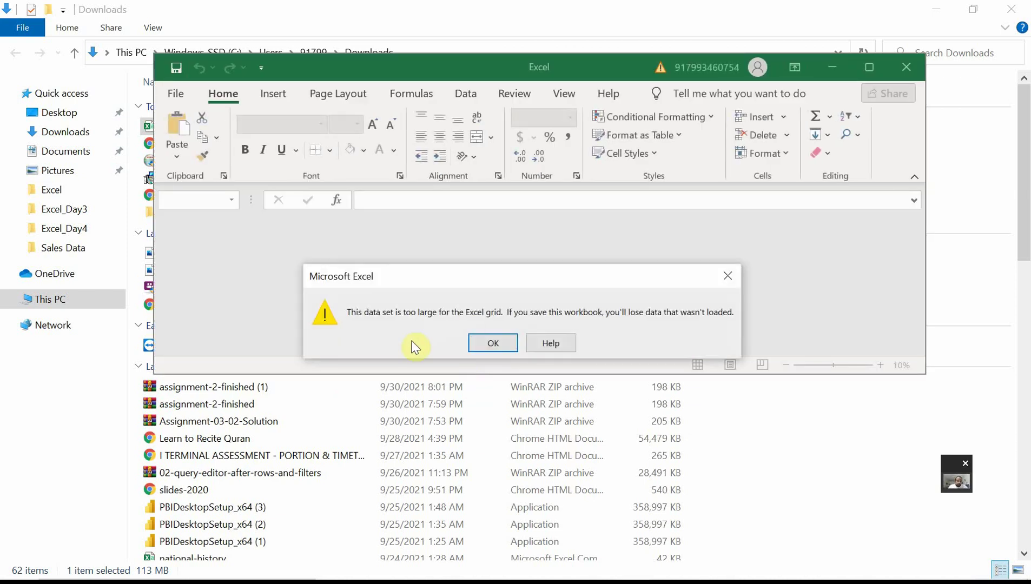
click(497, 342)
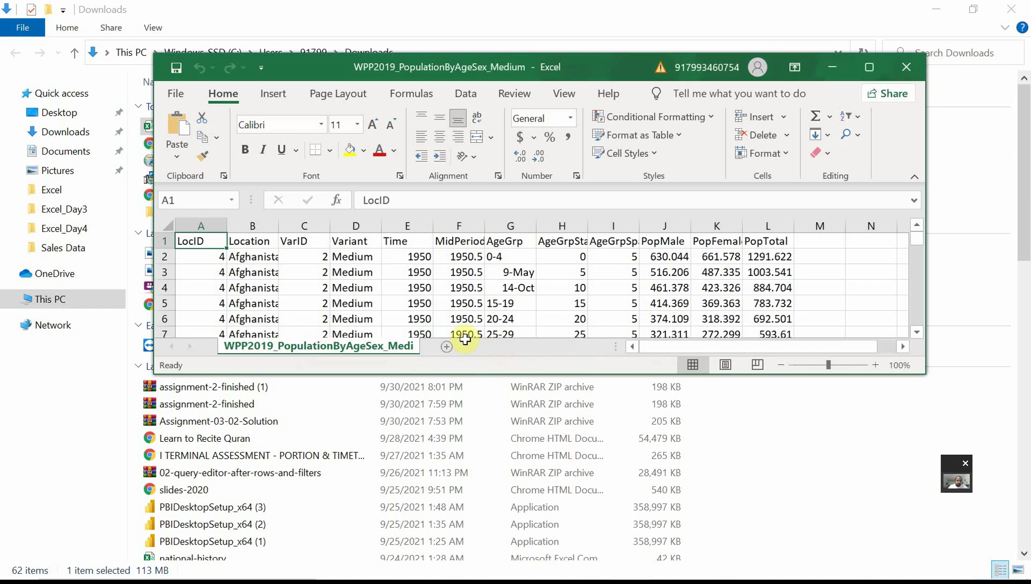
click(870, 68)
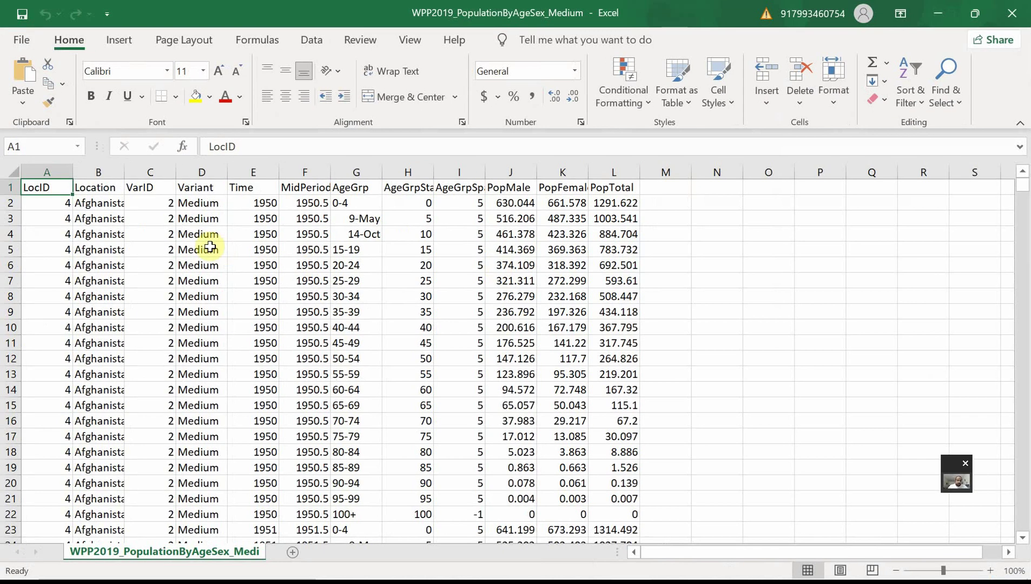
Fit the AgeGrp column to its contents and widen the Location column to show the full country names
double_click(382, 171)
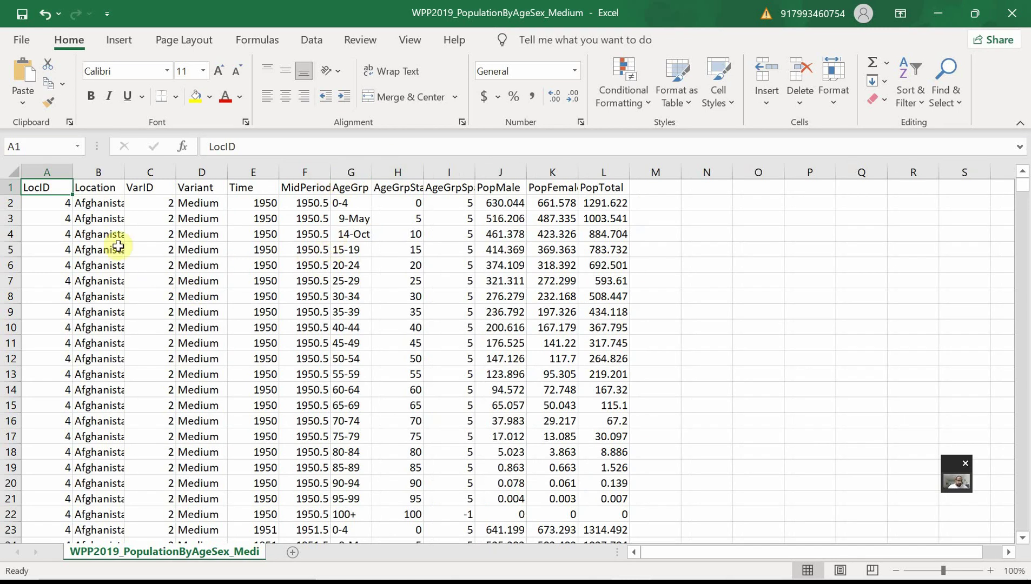
drag(127, 168, 144, 168)
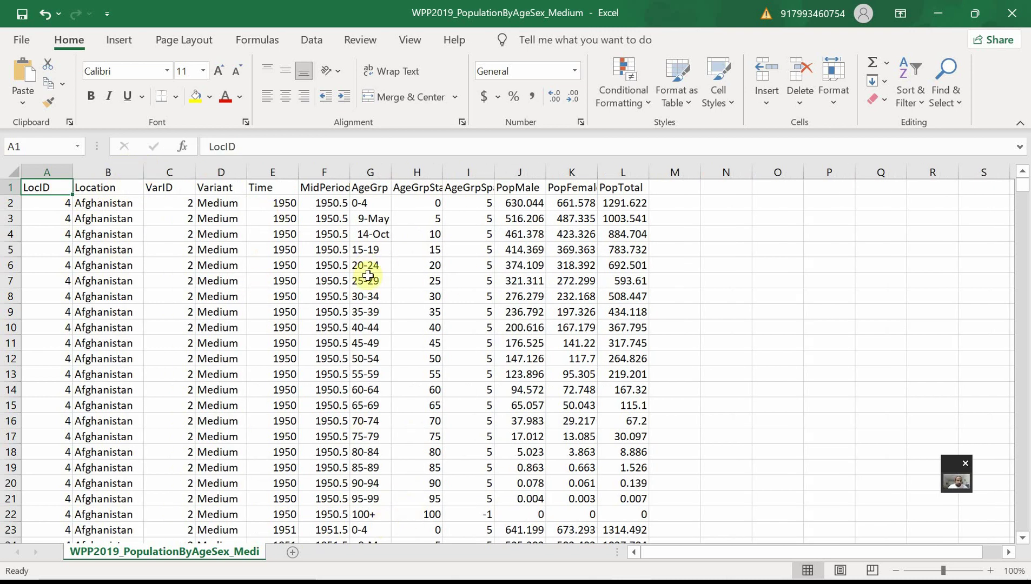
scroll(382, 376, down, 1)
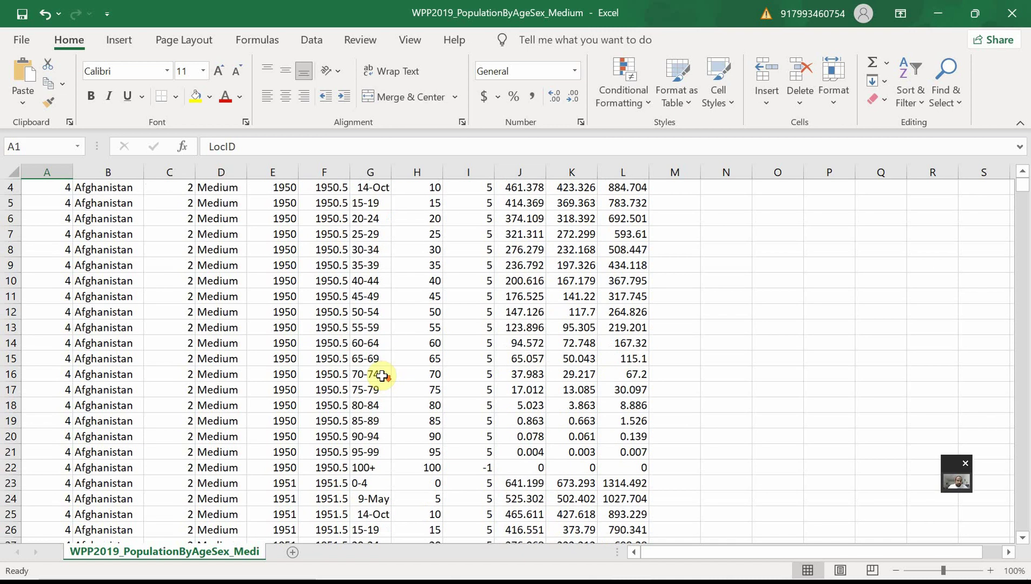
scroll(385, 374, up, 1)
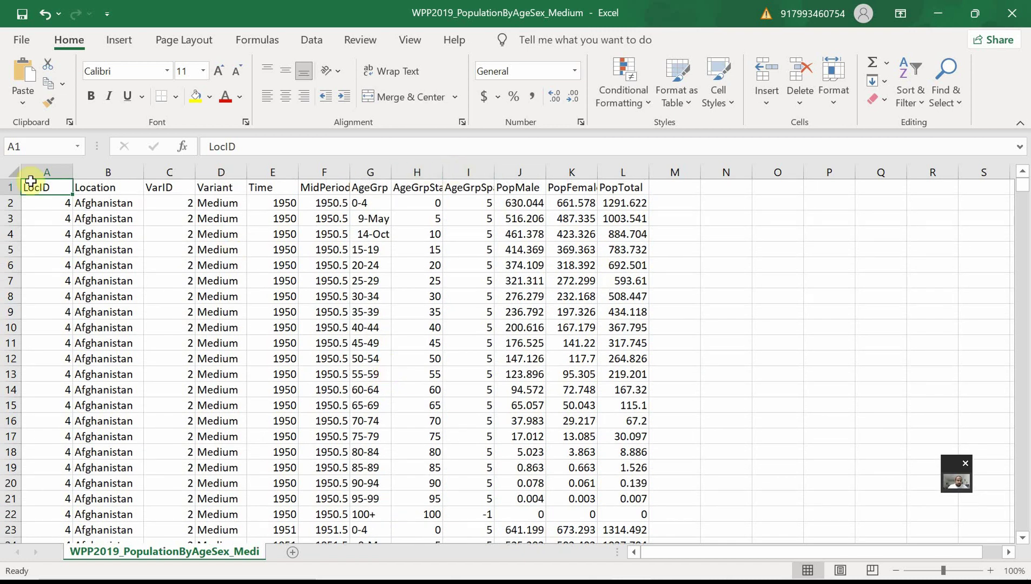
AutoFit the width of all columns in the population sheet
click(13, 174)
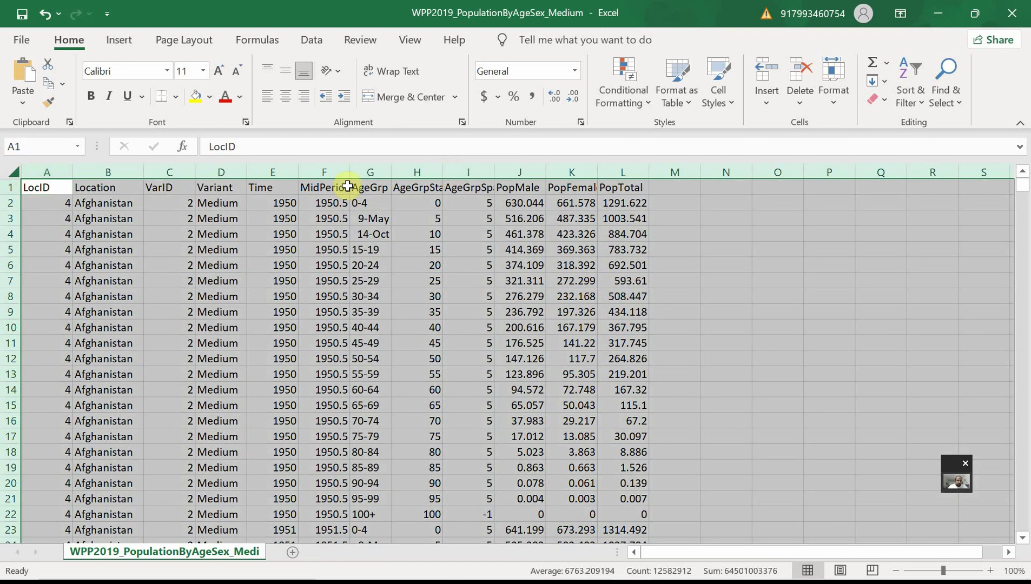
click(831, 103)
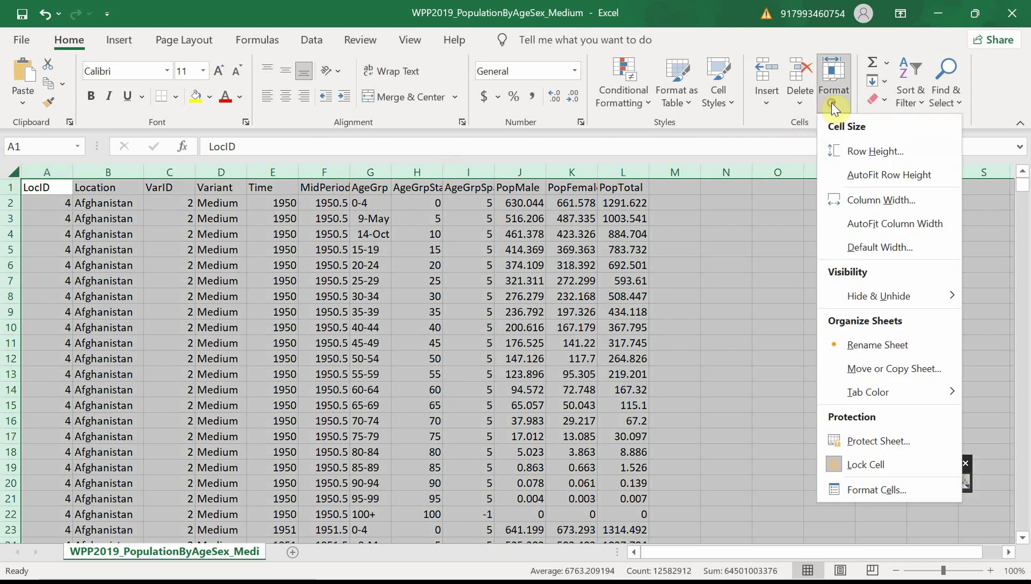
click(873, 199)
click(651, 356)
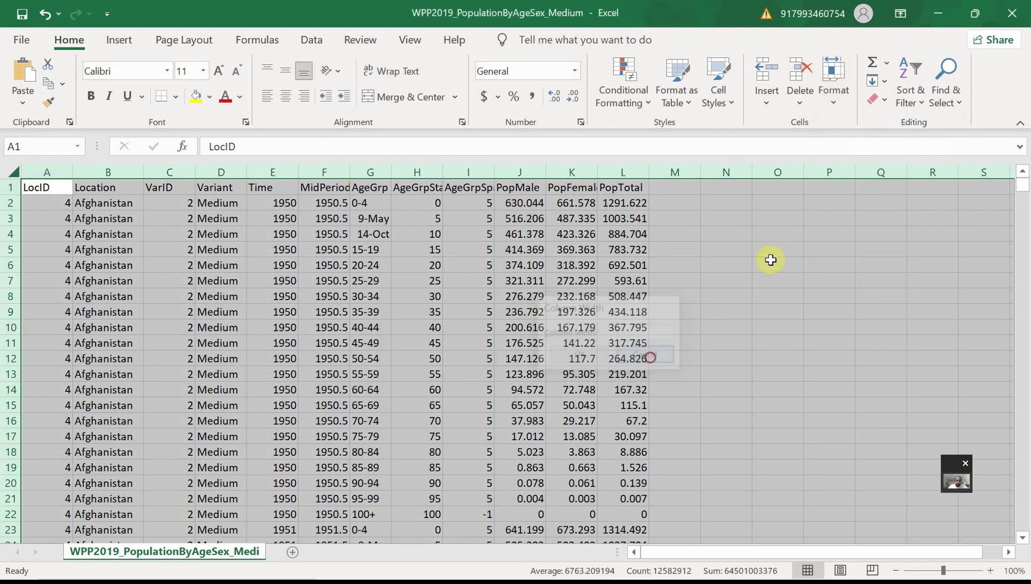
click(832, 97)
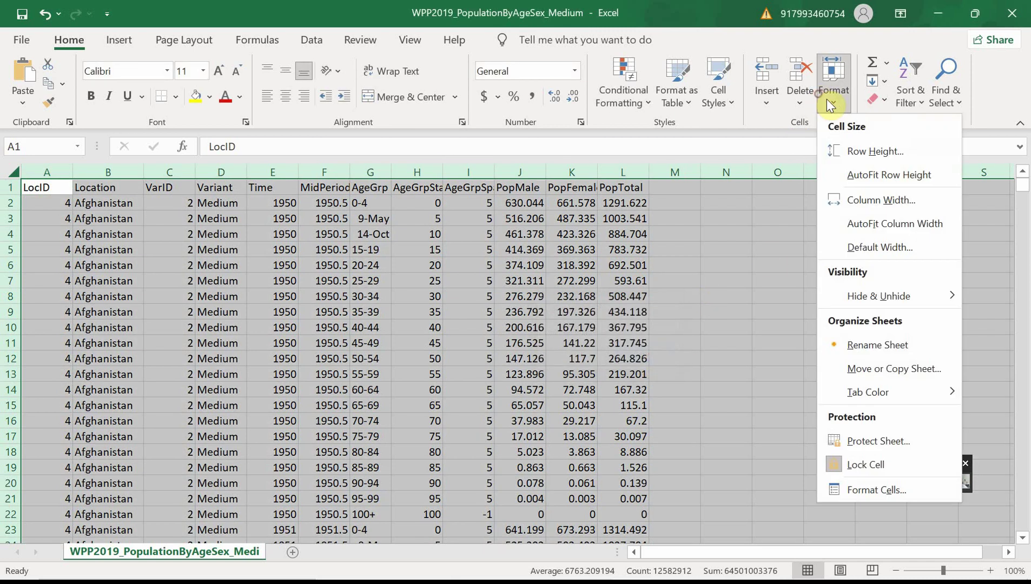
click(888, 223)
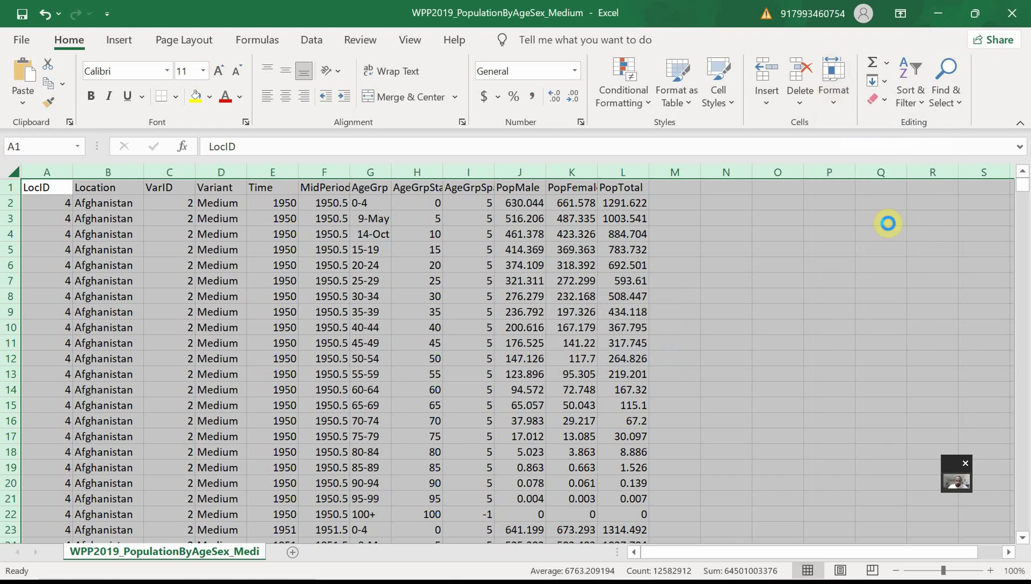
click(344, 297)
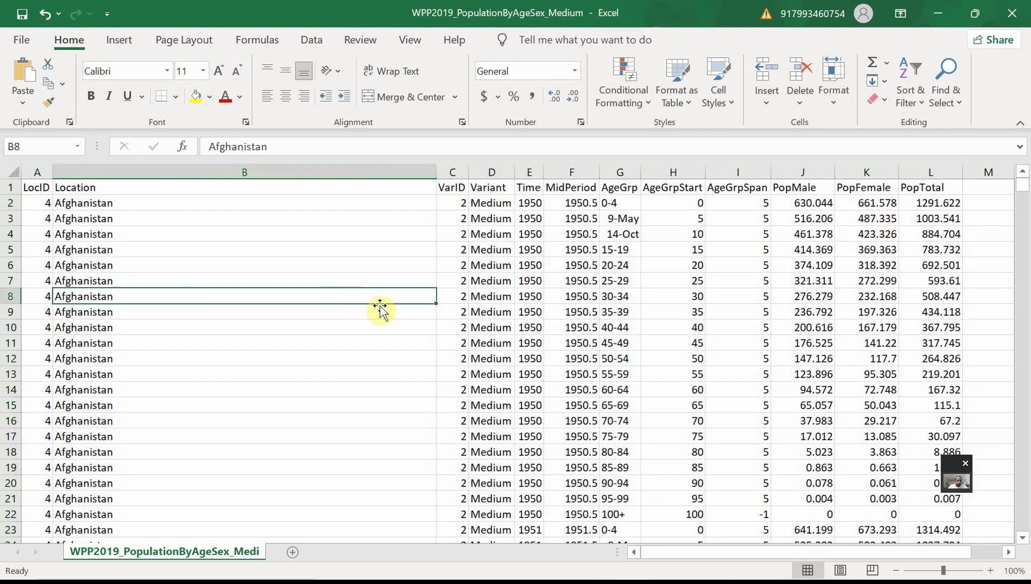
Narrow the overly wide Location column and slightly widen the VarID and Variant columns
scroll(380, 310, down, 20)
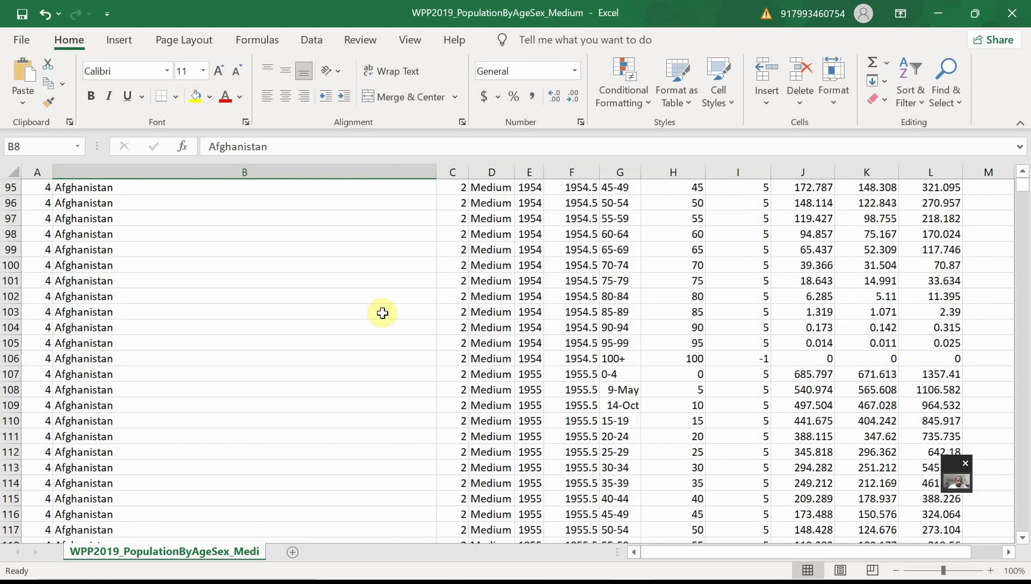
scroll(382, 314, down, 20)
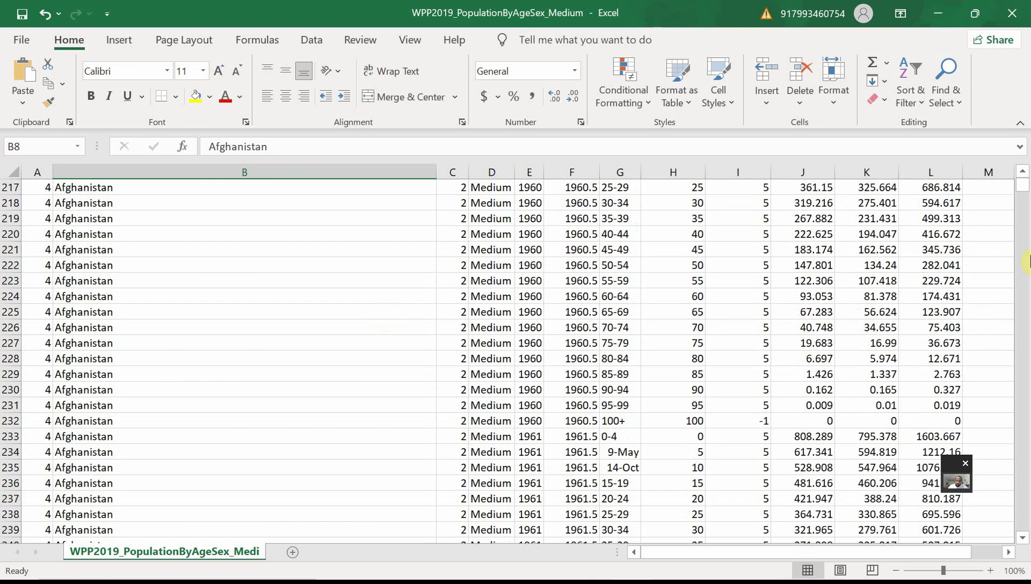
mouse_move(1023, 187)
mouse_down()
mouse_move(1027, 348)
mouse_move(1008, 558)
mouse_move(1023, 184)
mouse_up()
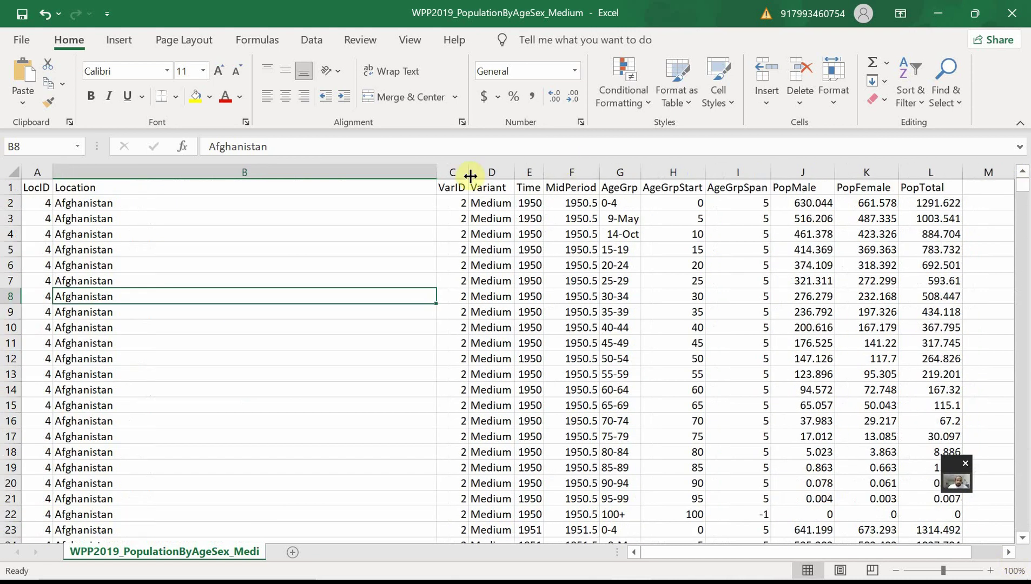
drag(436, 172, 261, 167)
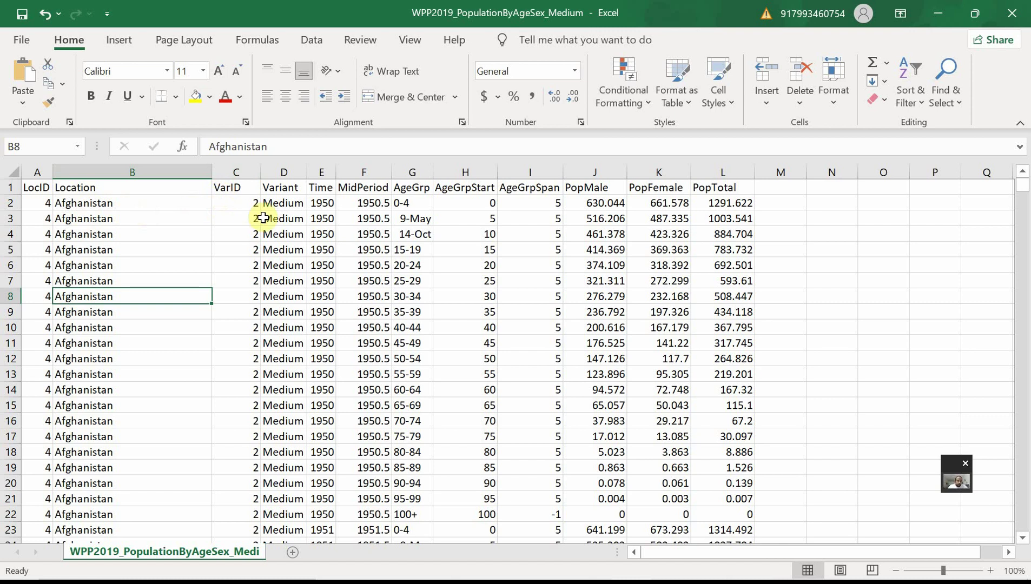
drag(306, 175, 317, 173)
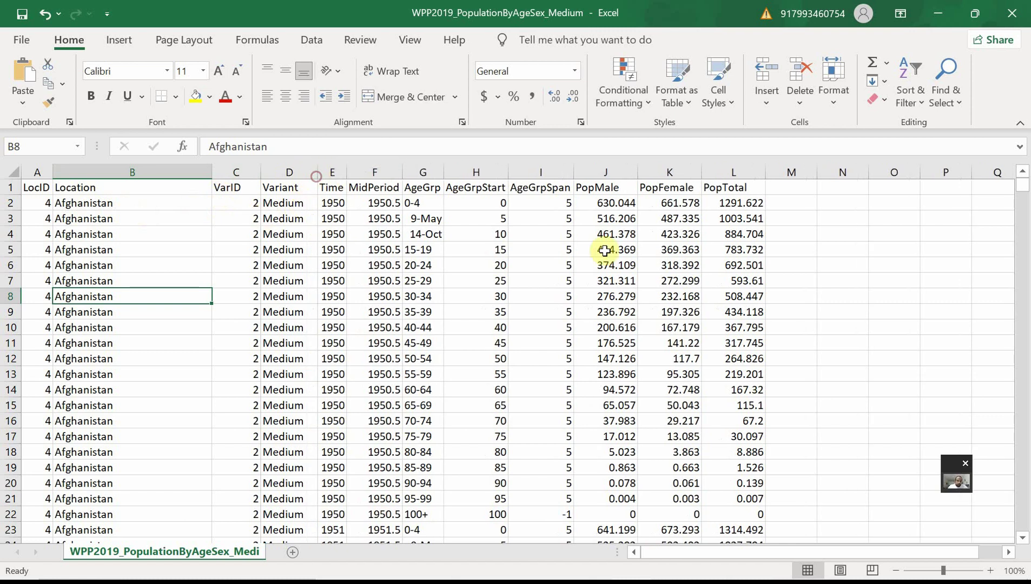
Fill the header row from LocID to PopTotal with yellow
click(299, 188)
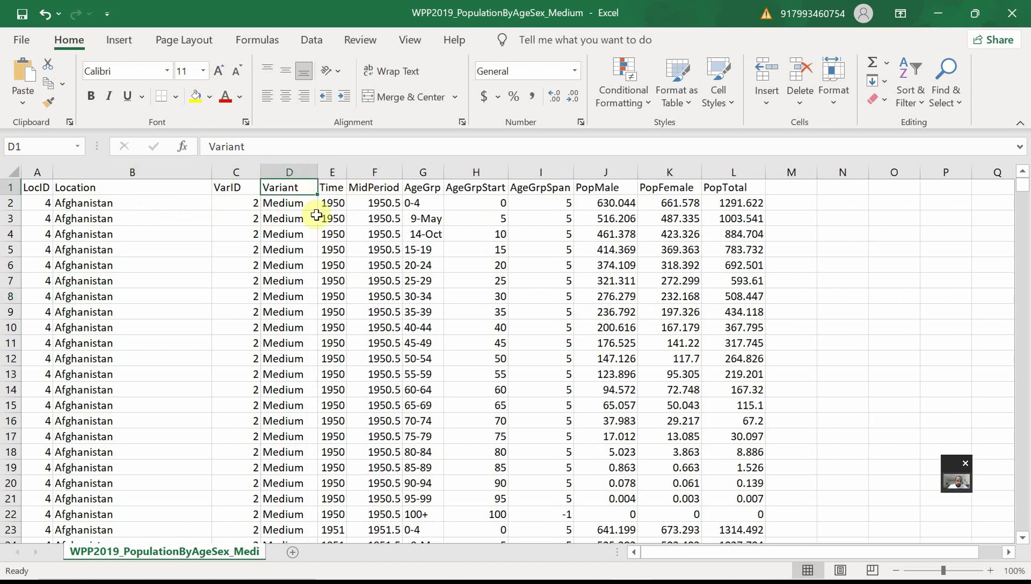
drag(42, 188, 727, 185)
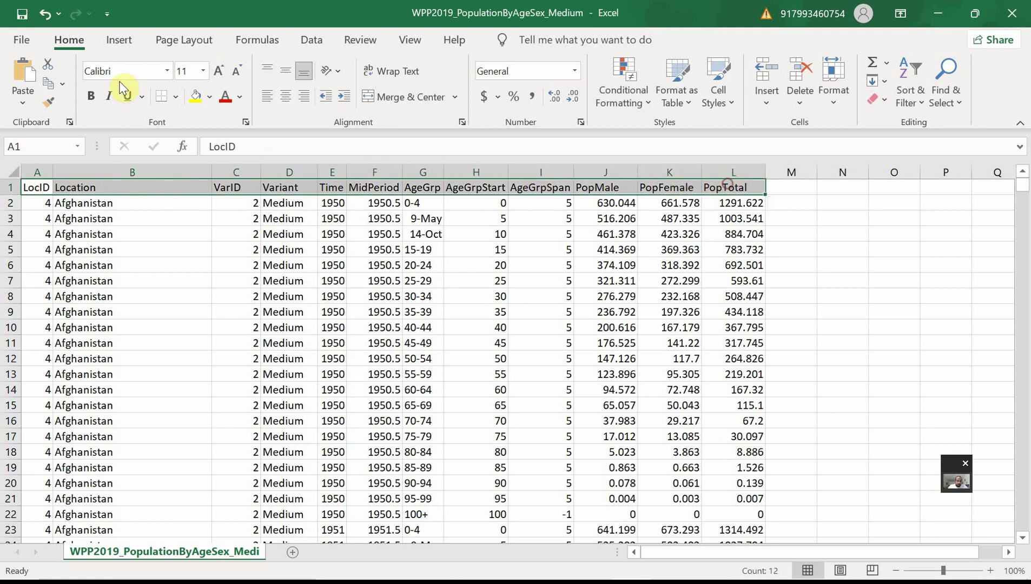
click(197, 99)
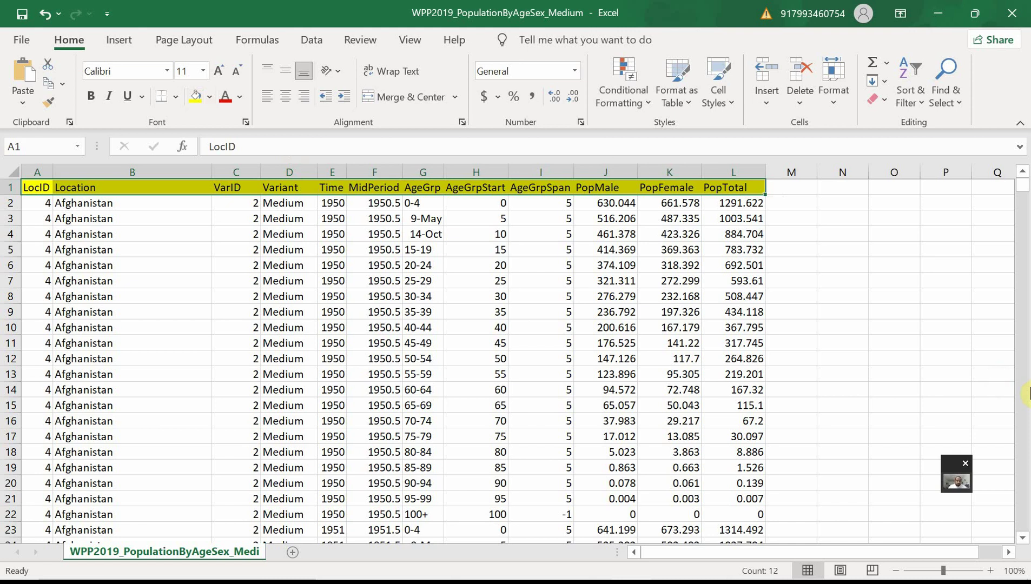
key(ctrl+q)
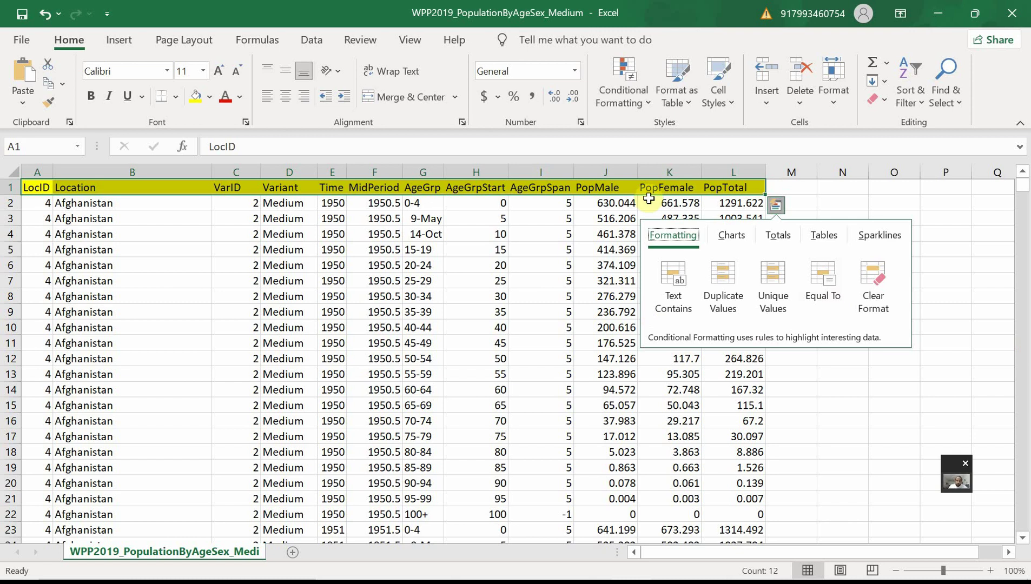
click(755, 205)
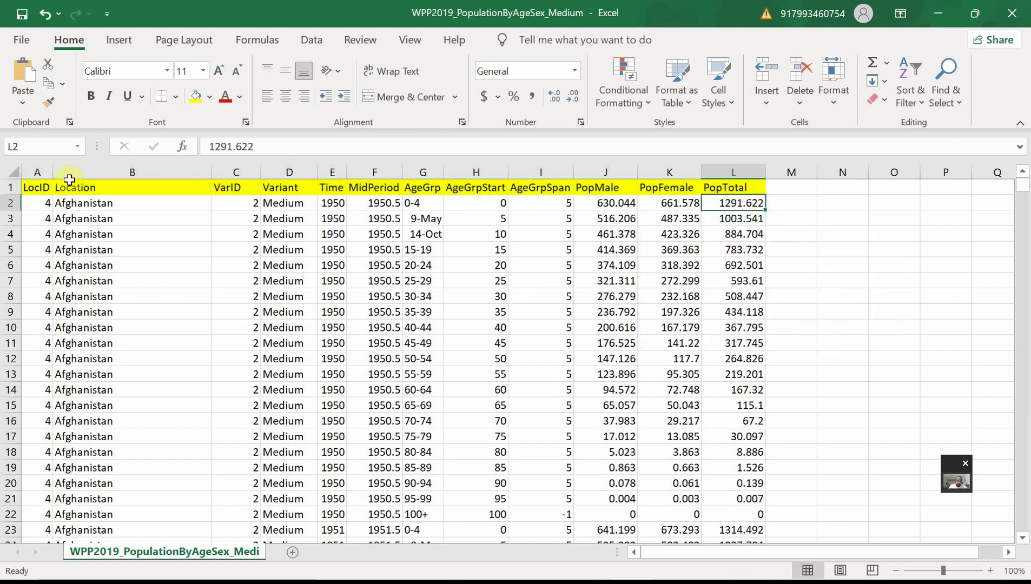
Apply all borders to the entire data range, from the LocID header through the last PopTotal record
click(42, 189)
key(ctrl+shift+Right)
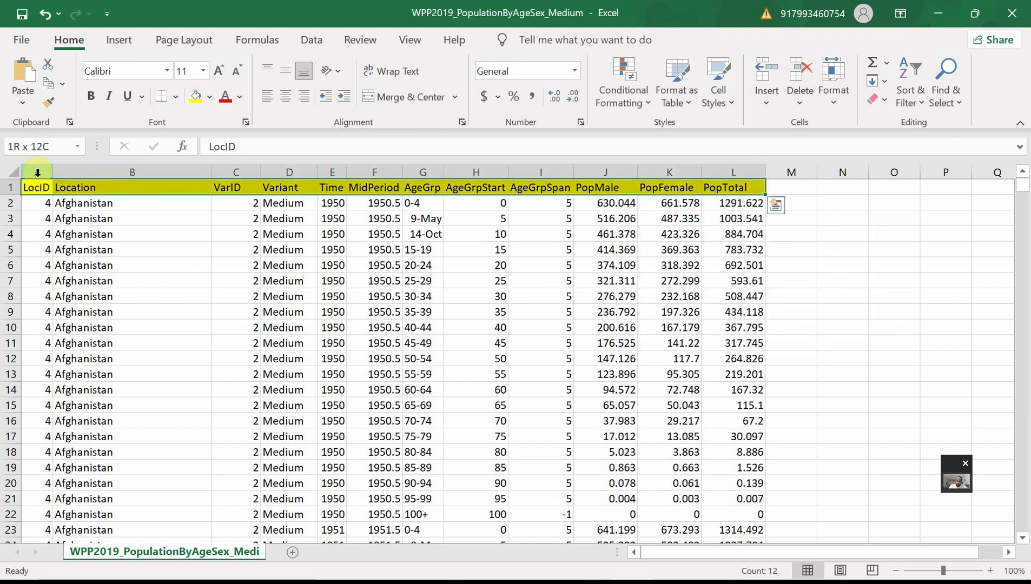
key(ctrl+shift+Down)
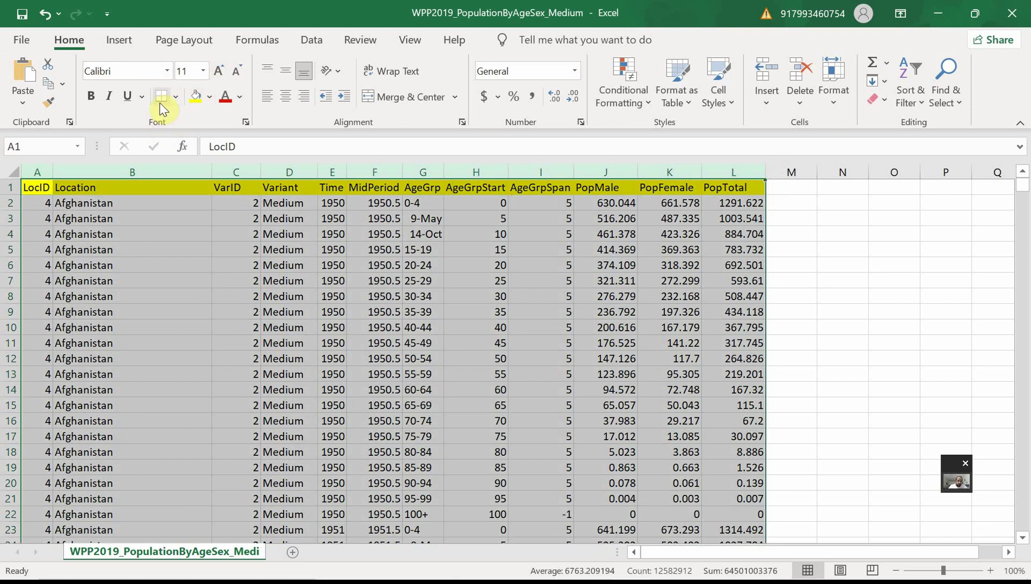
click(174, 98)
click(207, 263)
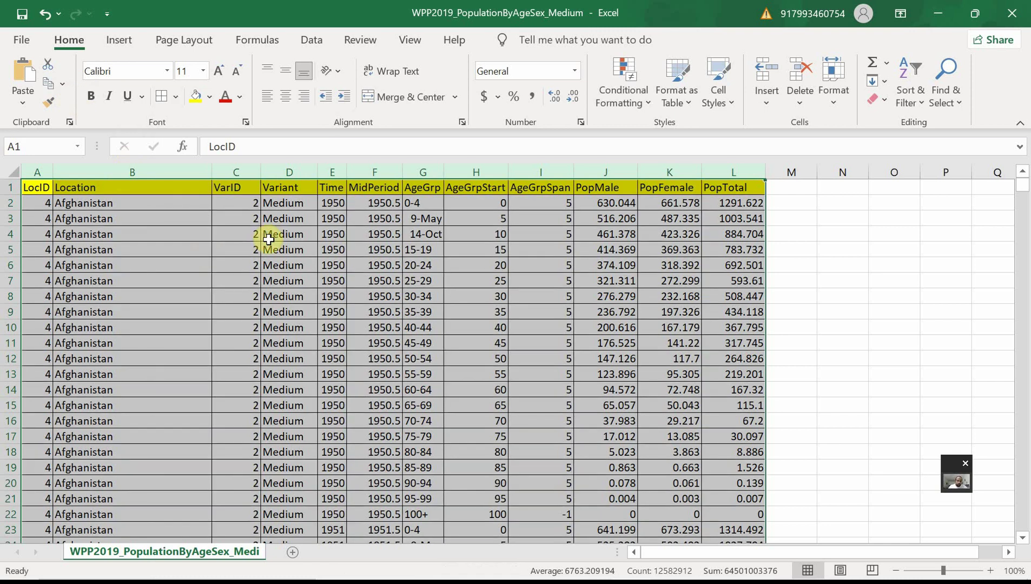
click(39, 358)
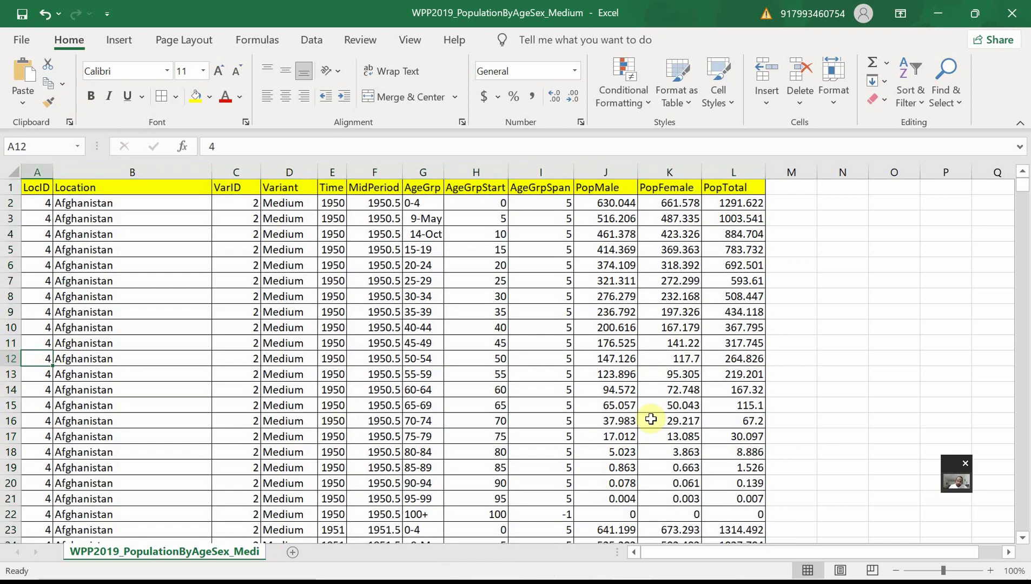
Go to the last row of the sheet and examine the final country's records upward from there
key(ctrl+Down)
scroll(353, 438, down, 3)
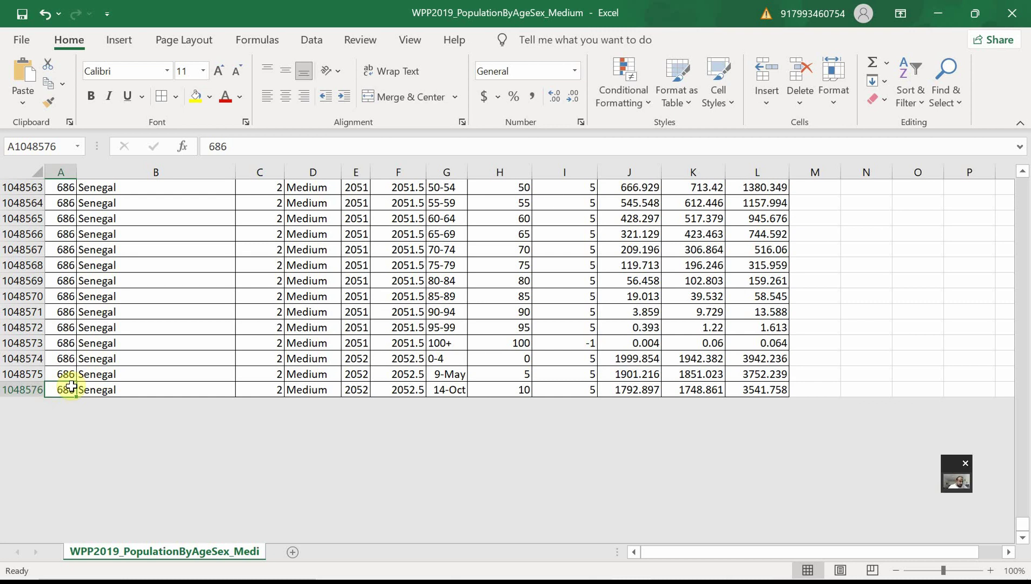
scroll(96, 381, up, 1)
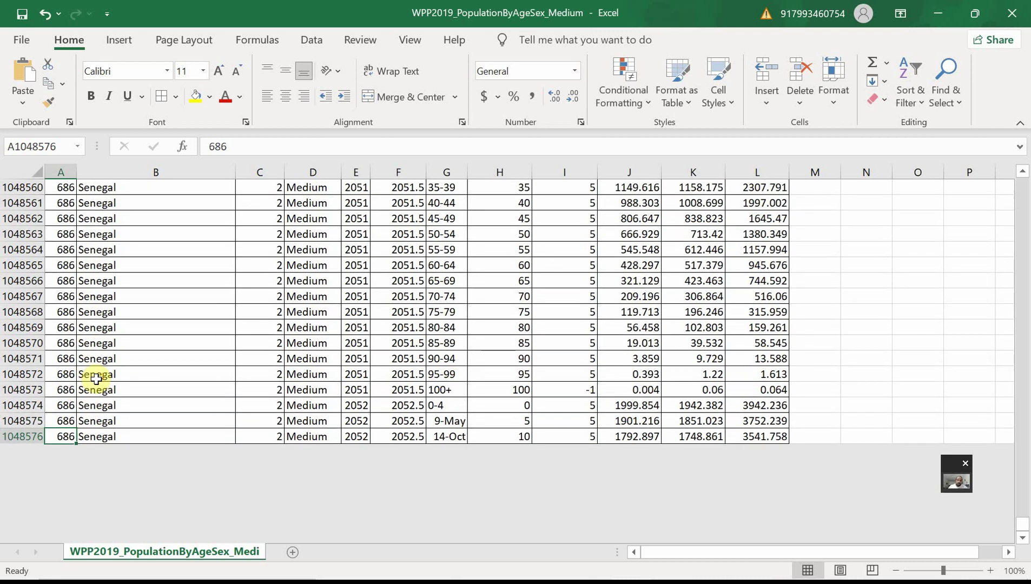
scroll(97, 379, up, 20)
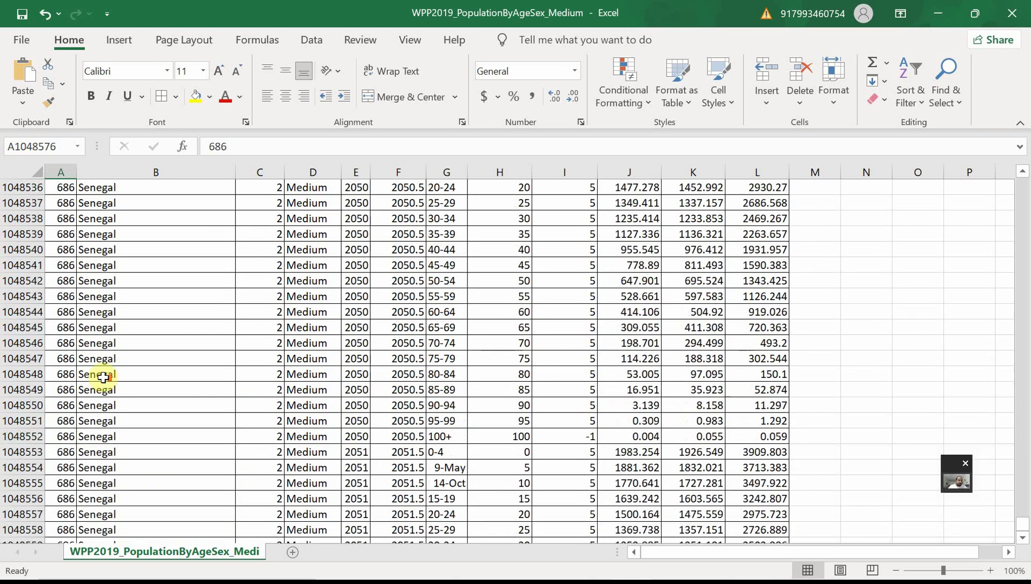
scroll(103, 385, up, 20)
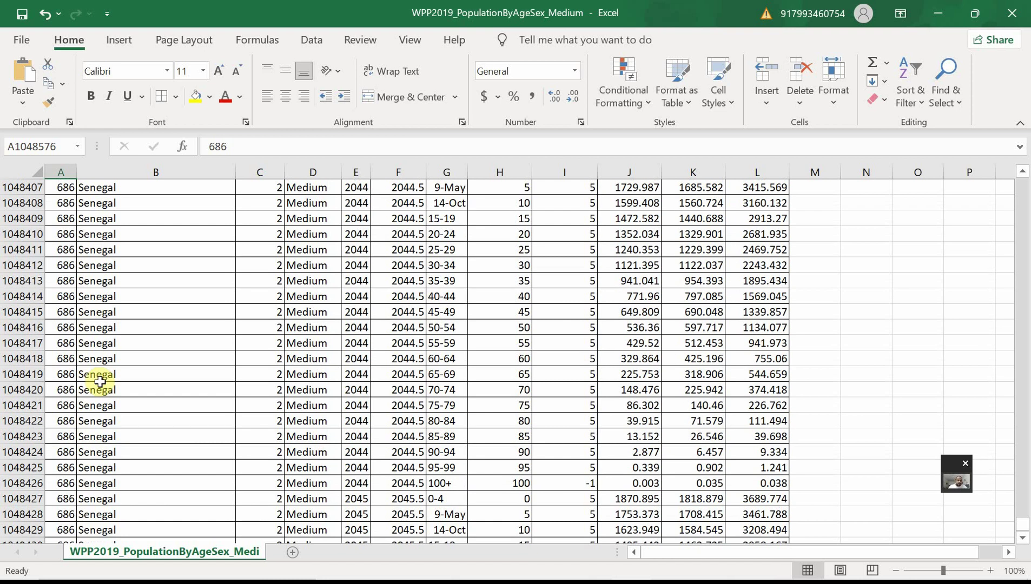
click(169, 356)
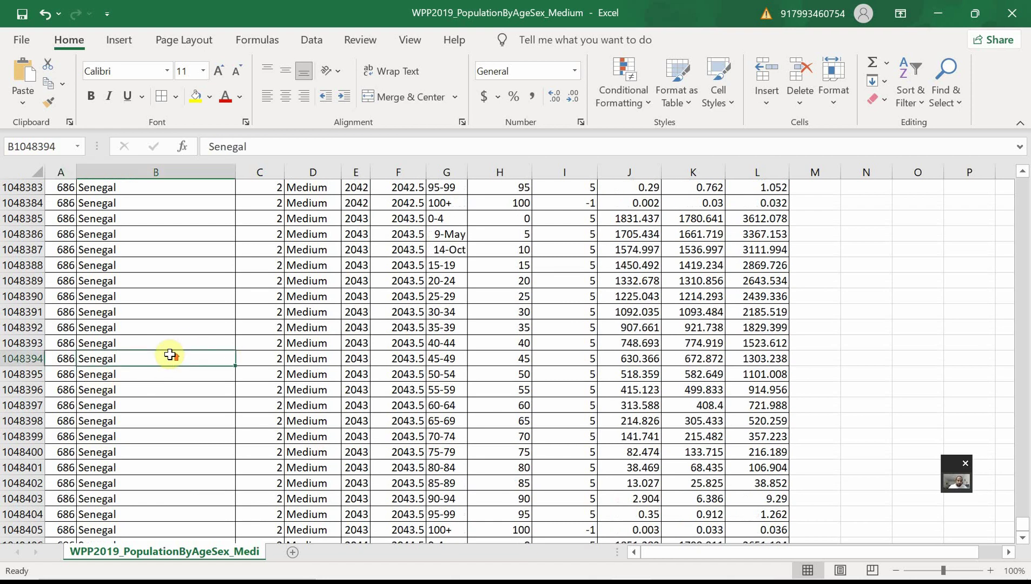
scroll(170, 355, up, 20)
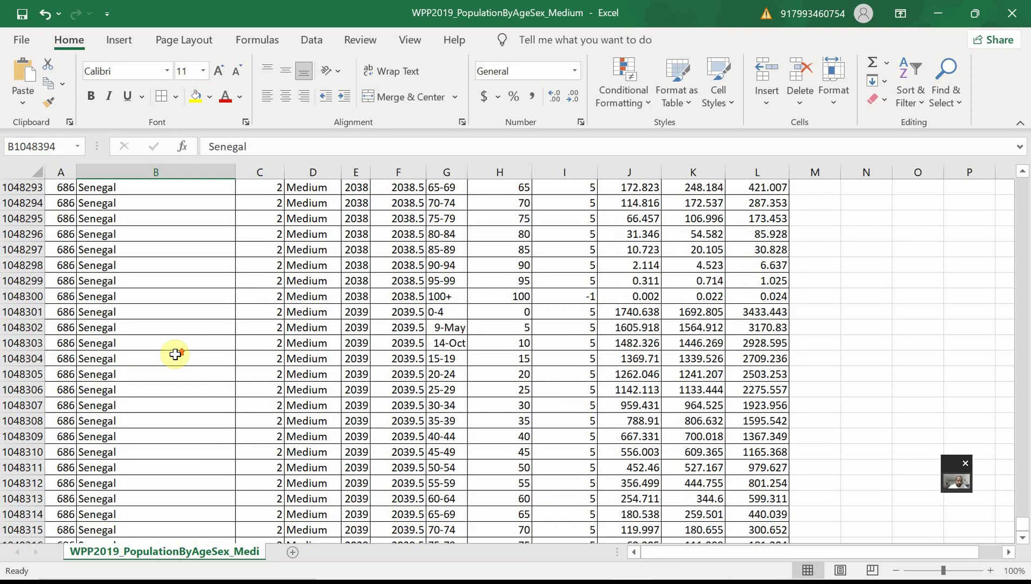
Find Senegal's first 2022 record and delete every row from there to the end of the sheet
scroll(175, 354, up, 17)
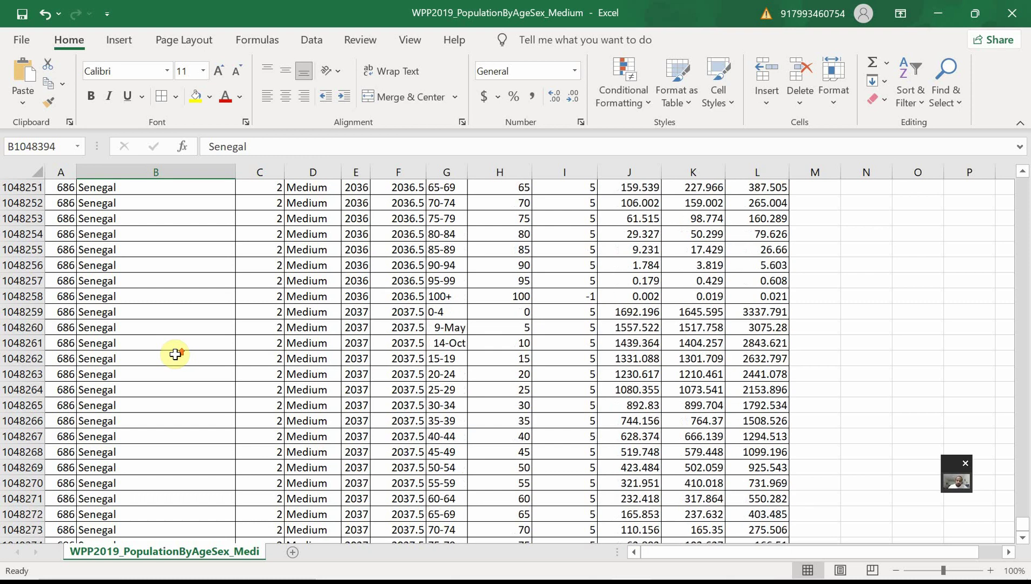
scroll(176, 355, up, 14)
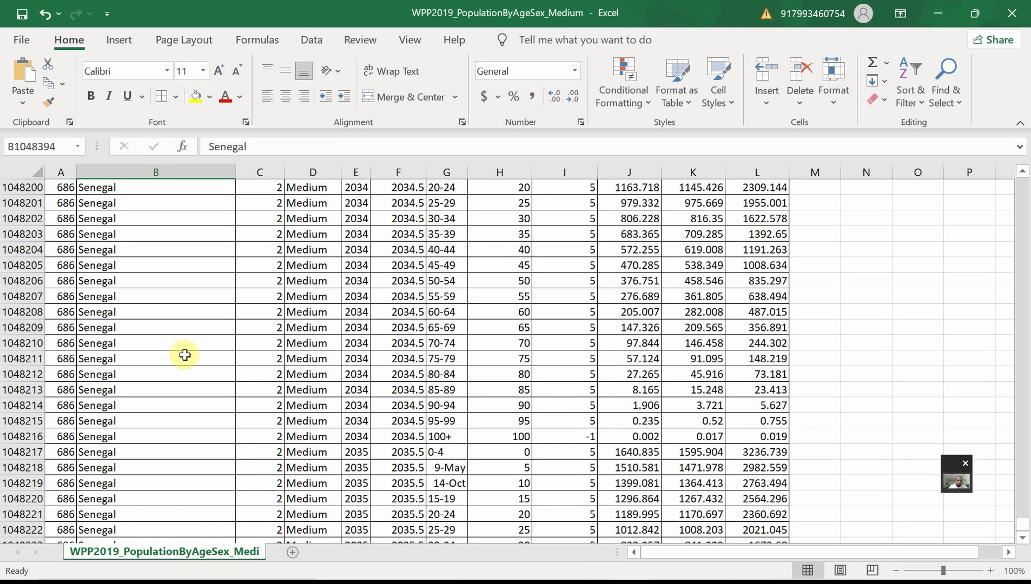
scroll(350, 196, up, 6)
scroll(352, 275, up, 4)
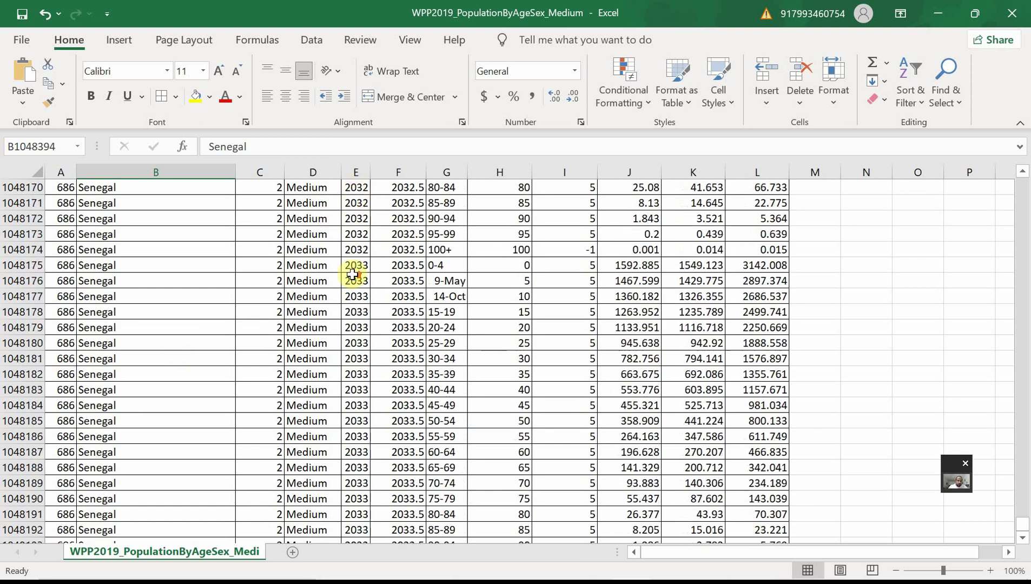
scroll(351, 273, up, 20)
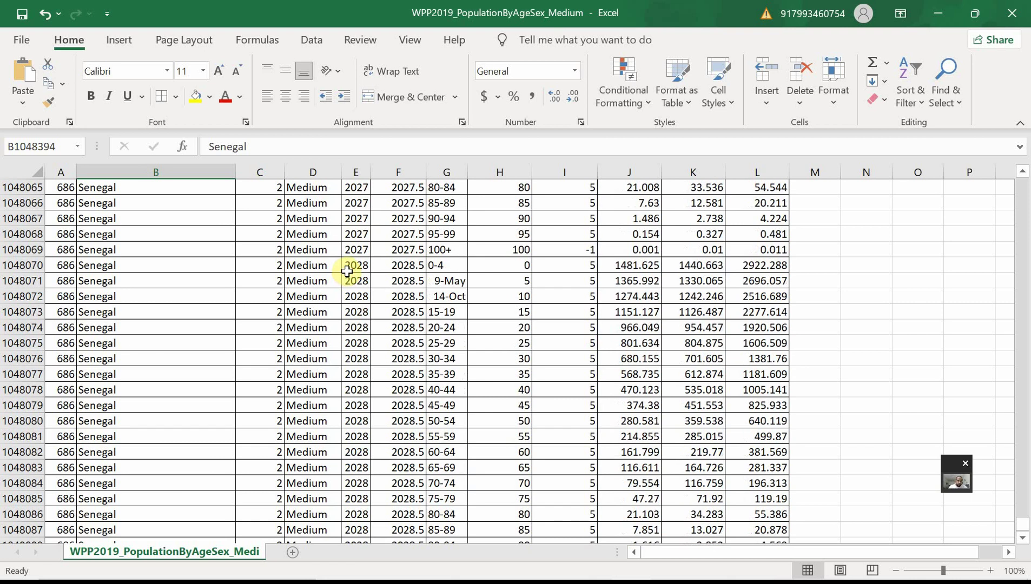
scroll(348, 272, up, 20)
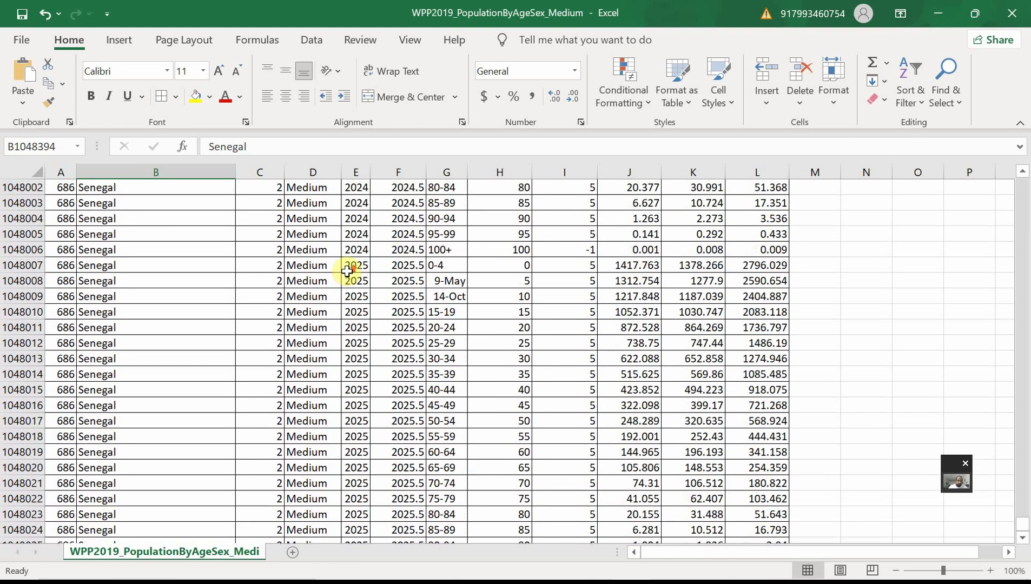
scroll(347, 270, up, 20)
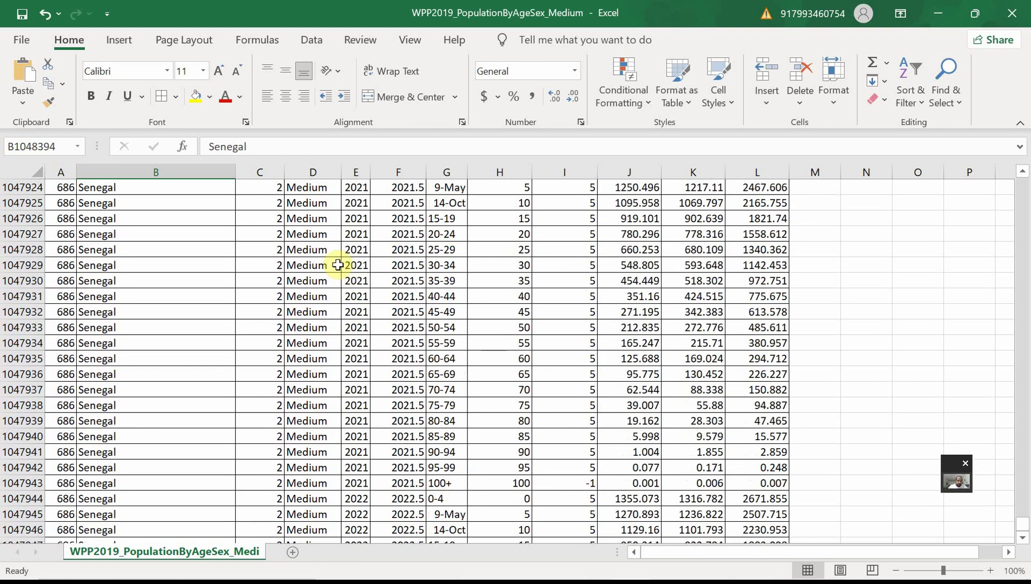
scroll(338, 265, down, 1)
scroll(338, 265, down, 2)
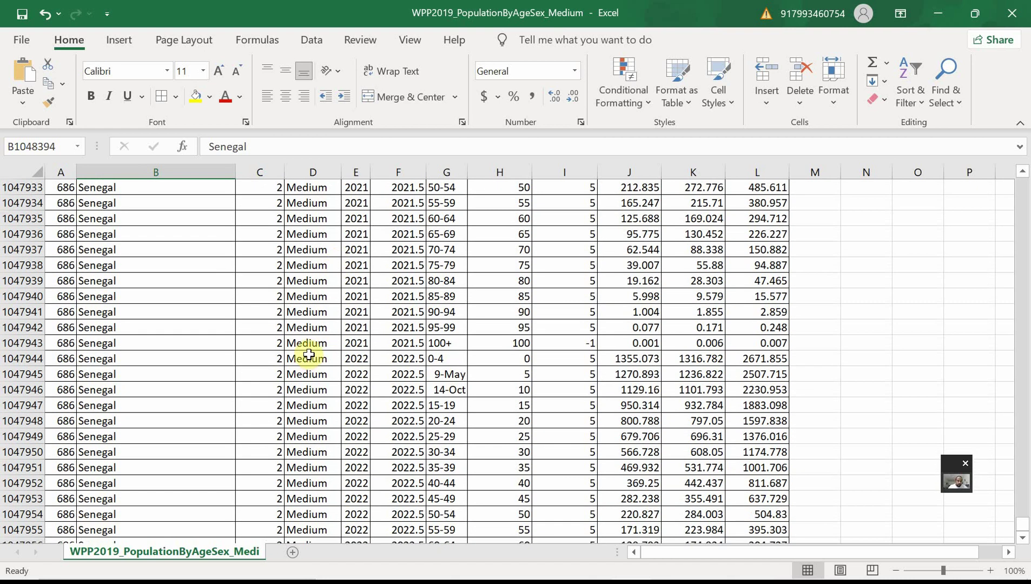
click(6, 359)
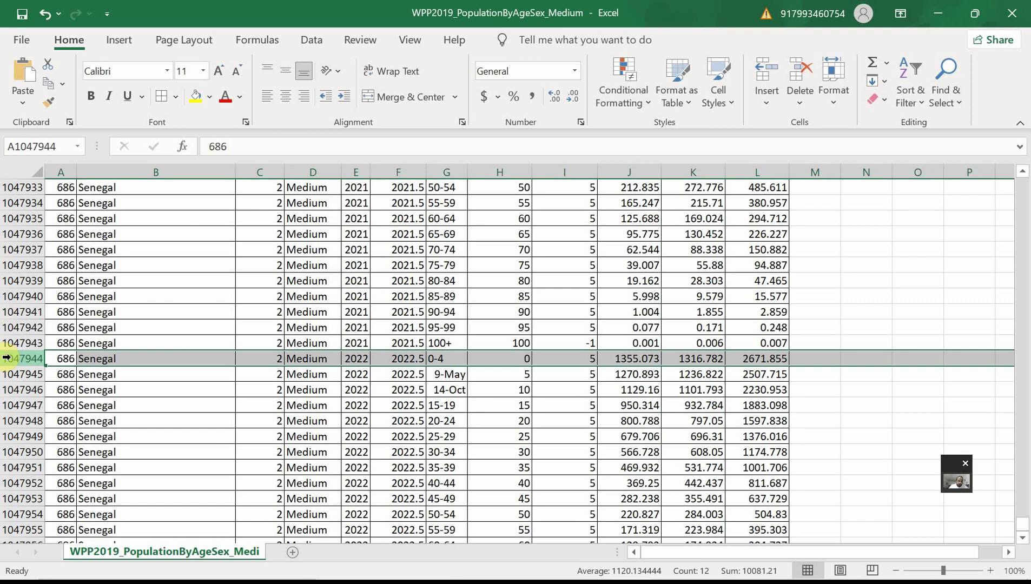
key(ctrl+shift+Down)
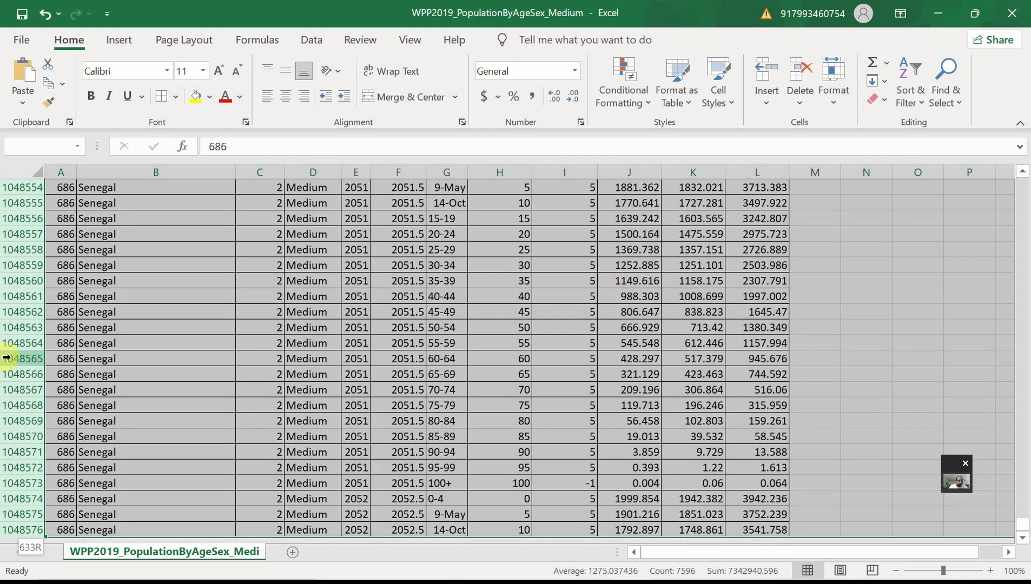
right_click(19, 390)
click(75, 251)
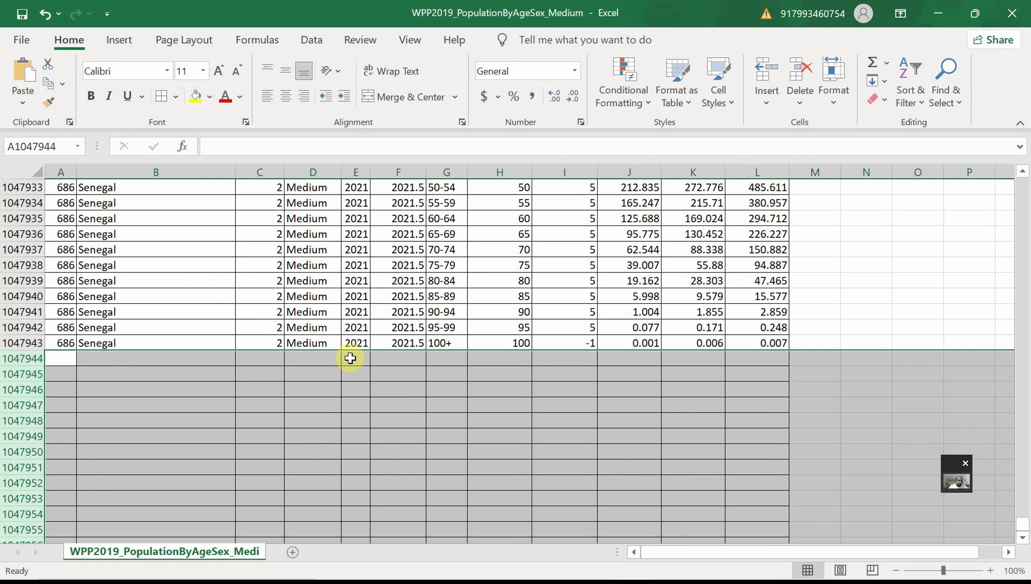
Examine Senegal's remaining records for 2019 through 2021 above the deleted rows
scroll(347, 357, up, 6)
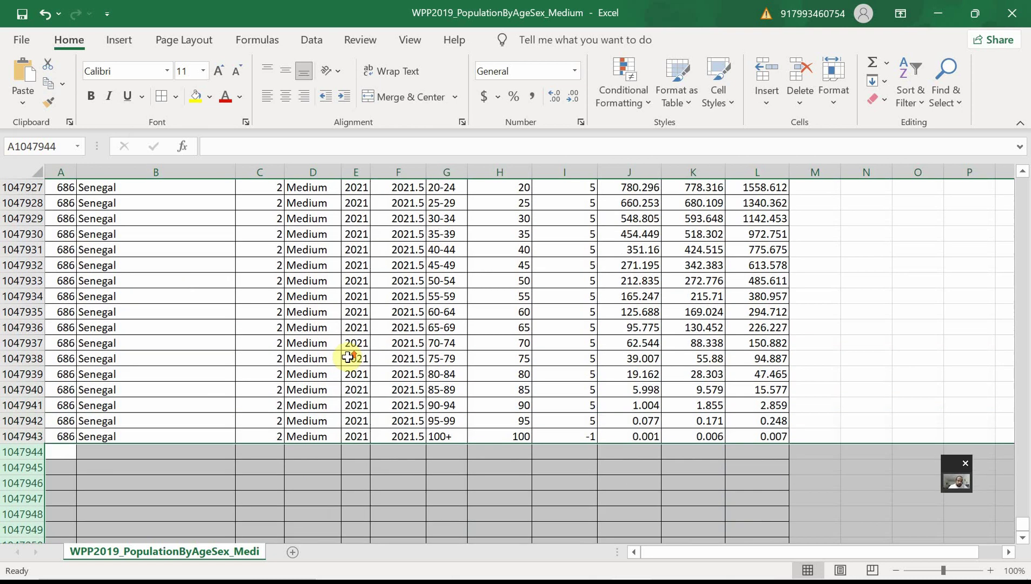
scroll(347, 357, up, 7)
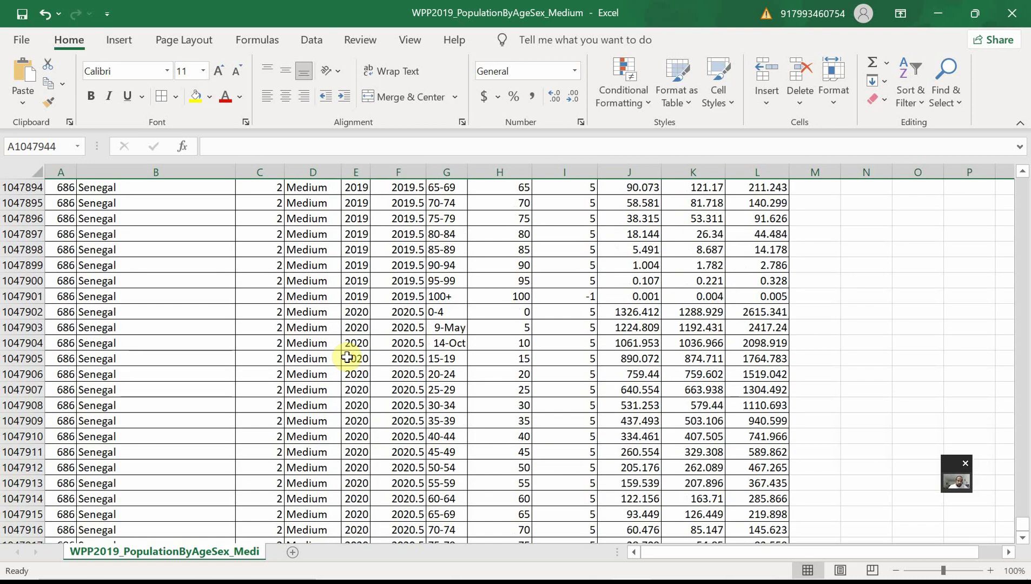
scroll(347, 357, up, 8)
scroll(350, 356, down, 10)
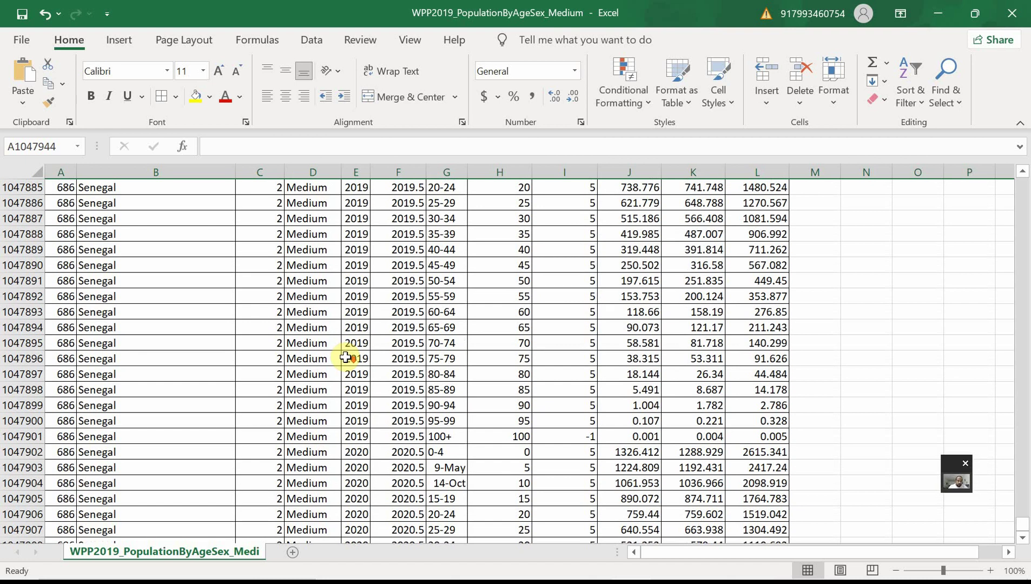
scroll(351, 355, down, 10)
scroll(349, 355, up, 12)
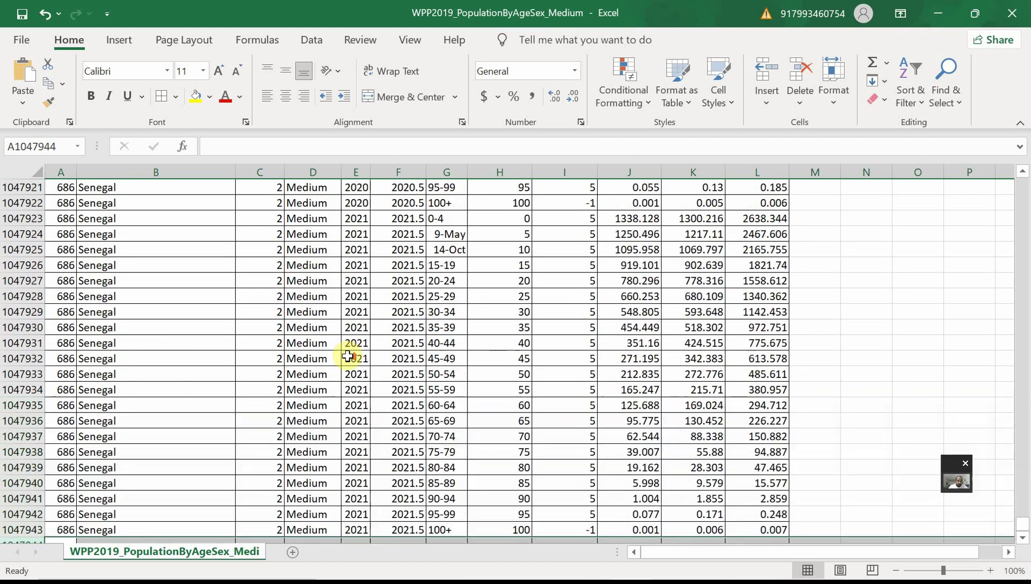
scroll(348, 356, up, 5)
click(361, 356)
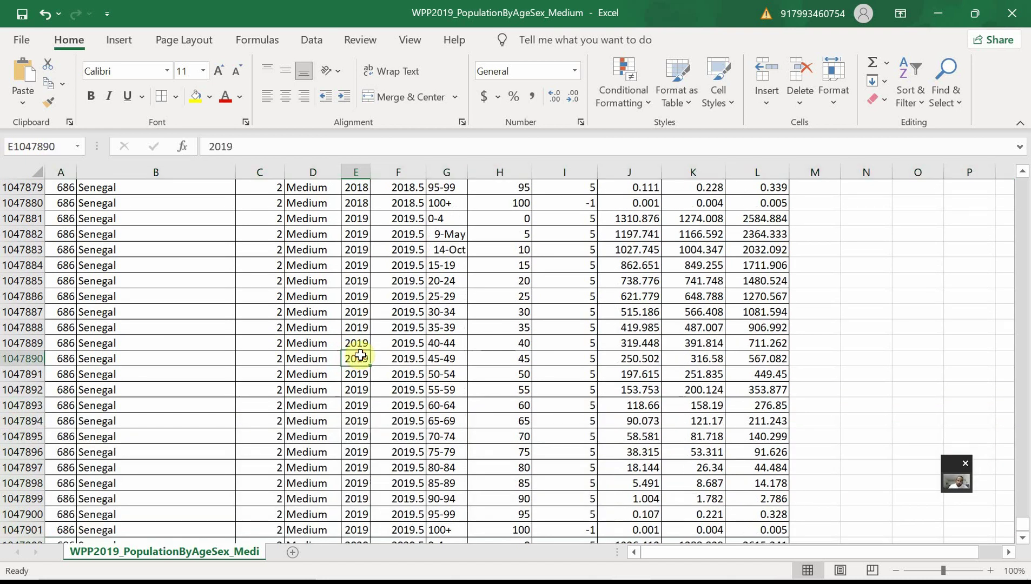
Return to the header row, turn on filtering for it, and widen the Time column so its heading fits
key(ctrl+Up)
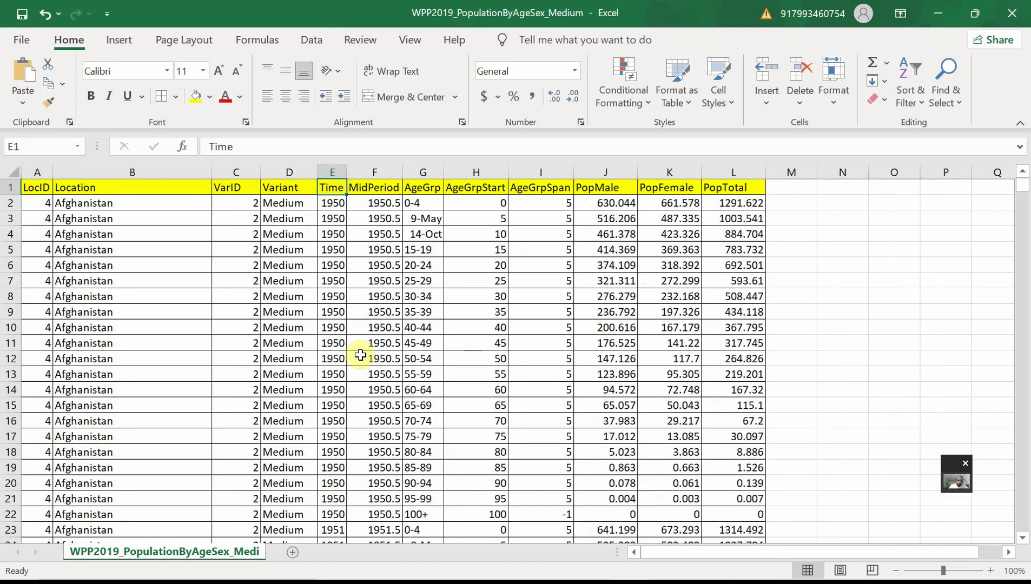
click(920, 109)
click(944, 199)
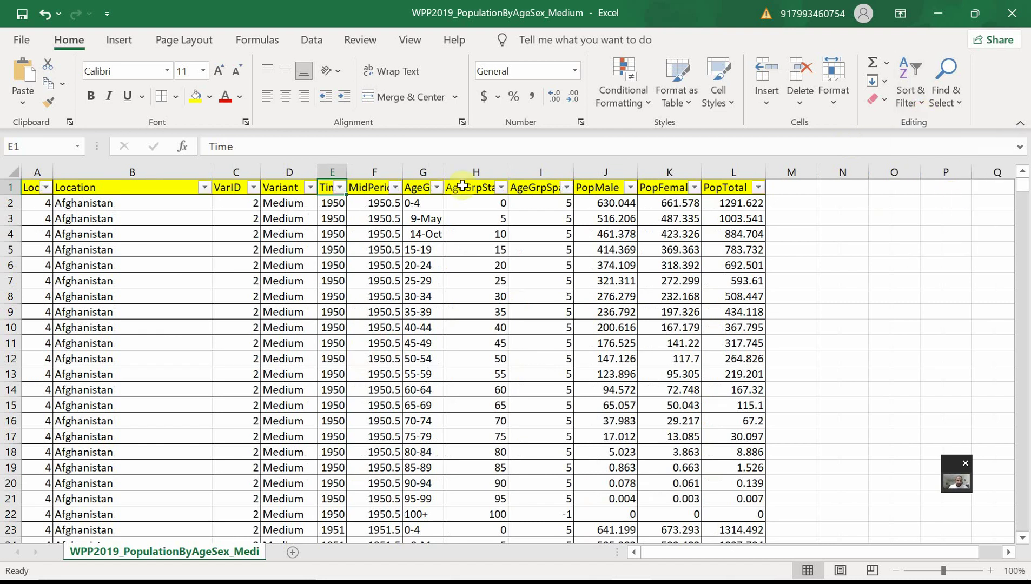
drag(347, 172, 367, 177)
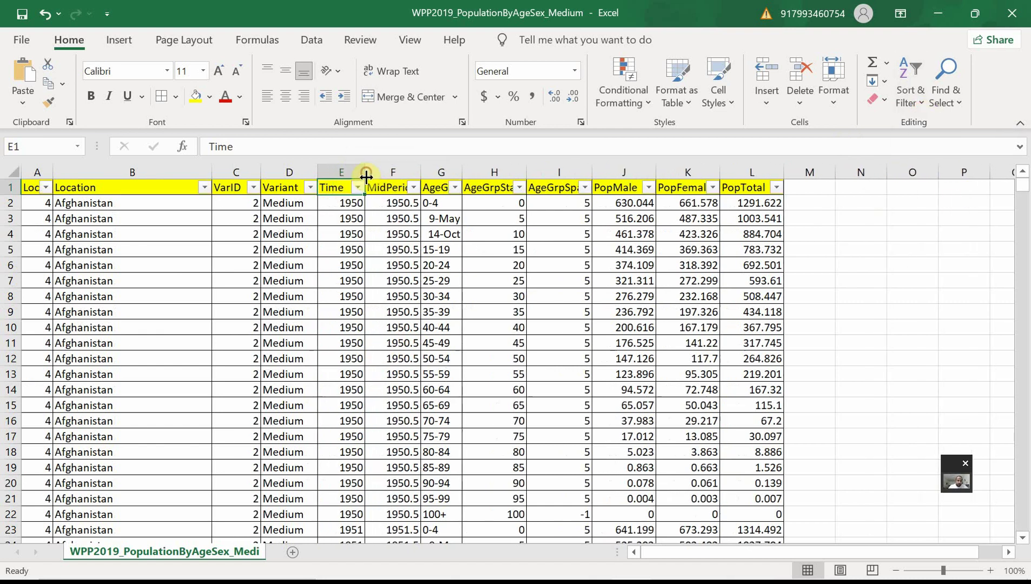
Review the years listed for the Time column and filter it to values greater than 2021
click(357, 188)
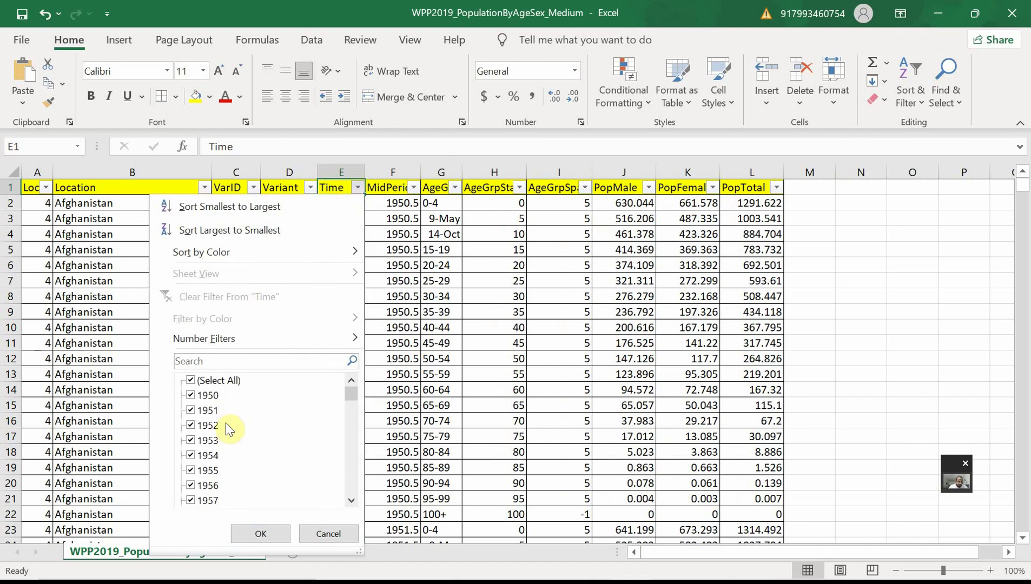
scroll(227, 431, down, 12)
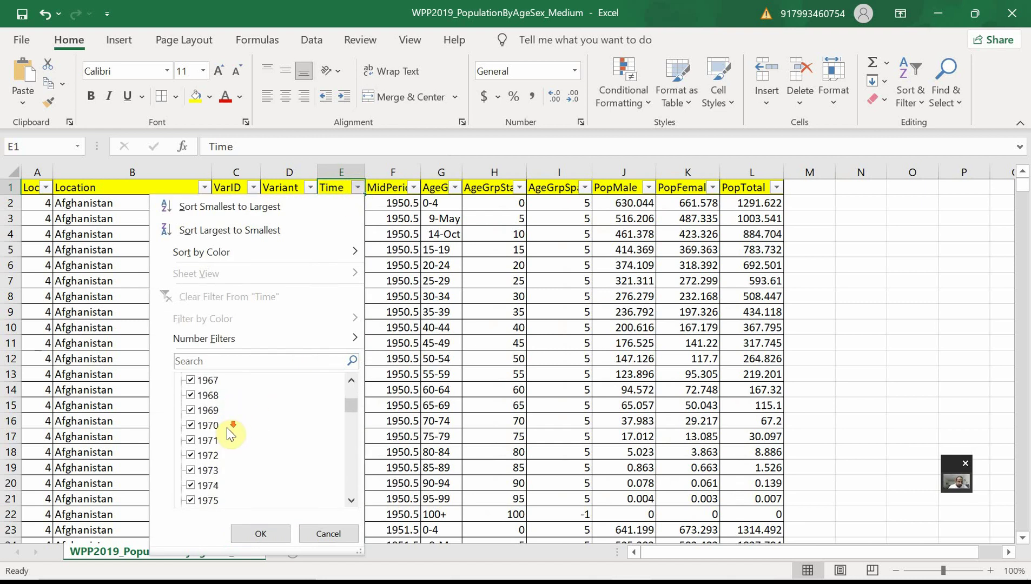
scroll(228, 431, down, 15)
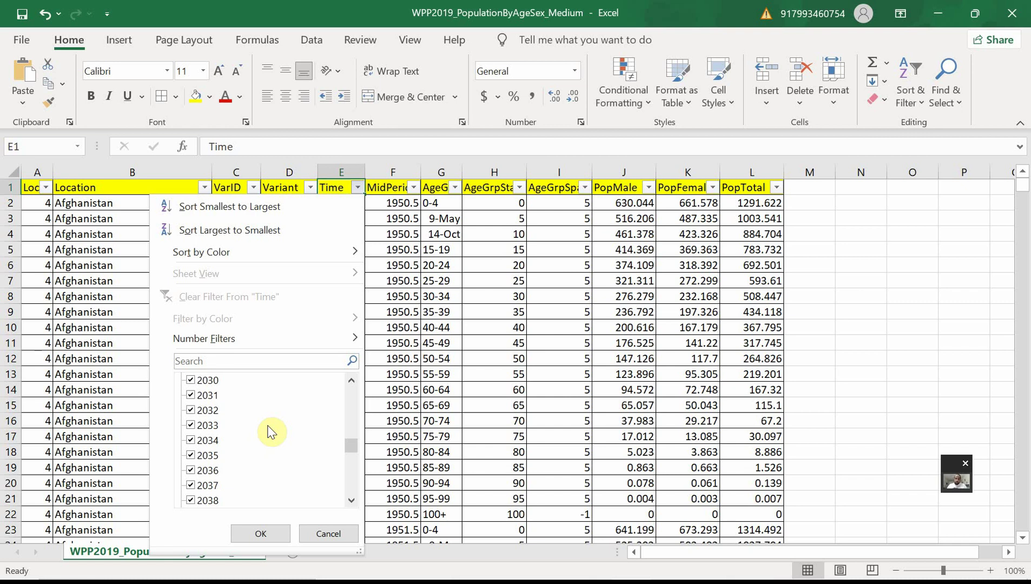
scroll(254, 421, down, 7)
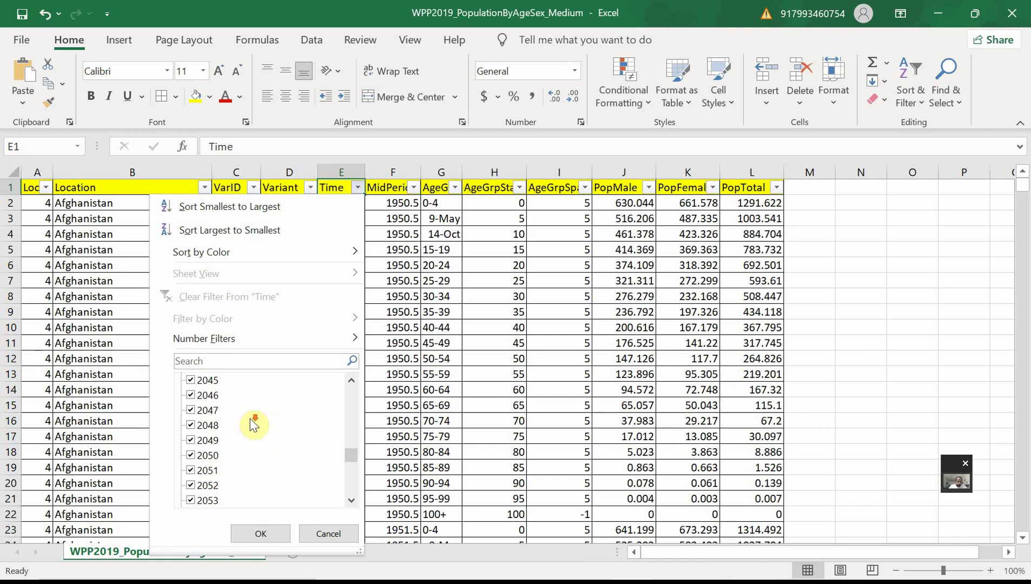
scroll(266, 423, down, 7)
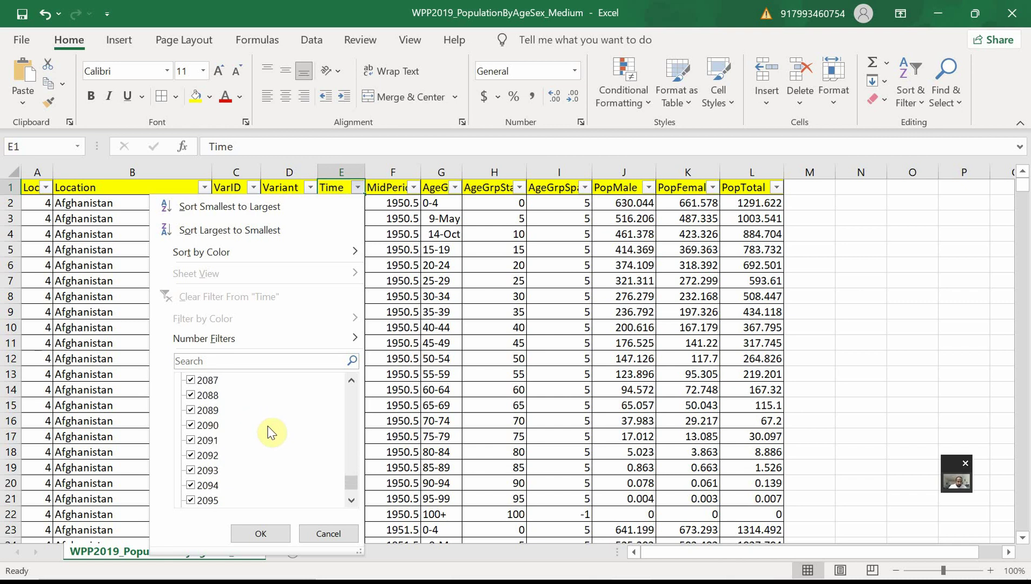
mouse_move(277, 342)
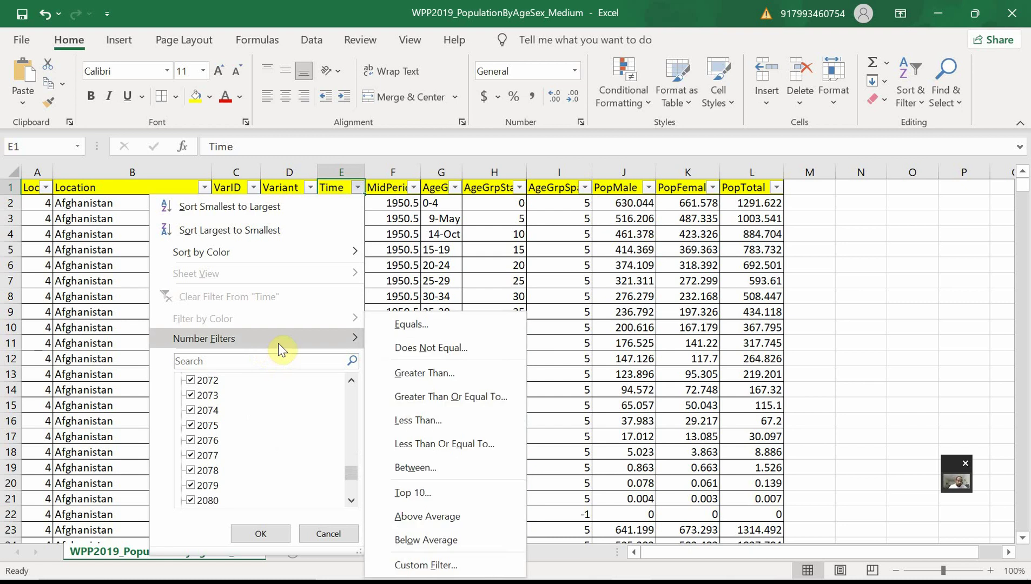
click(436, 379)
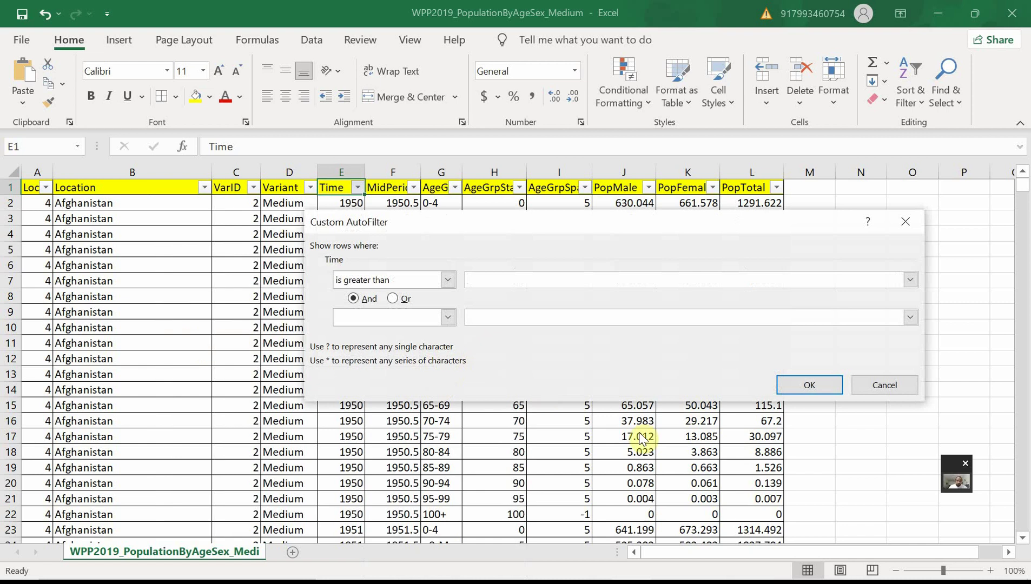
text(2021)
click(833, 387)
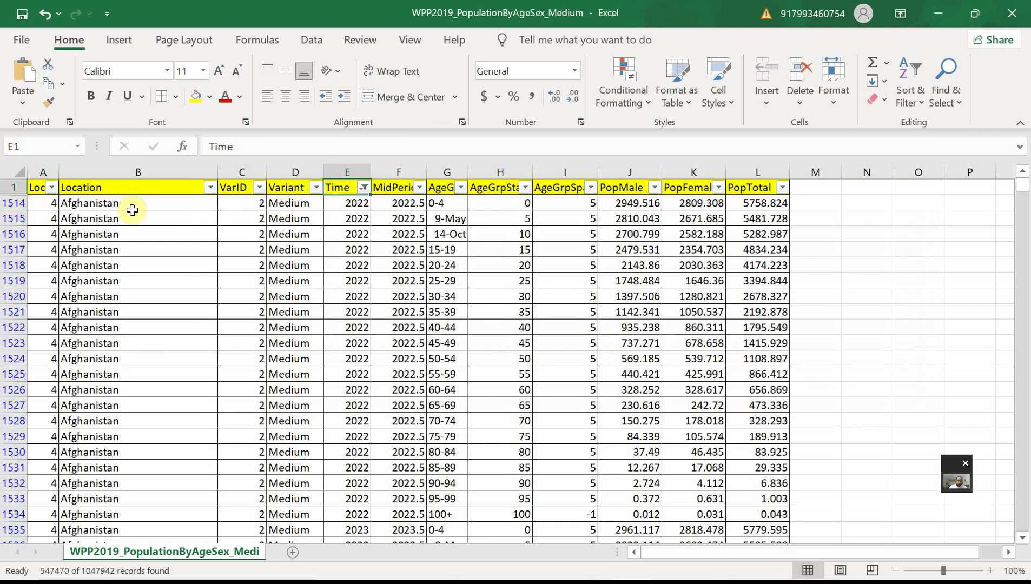
Delete all filtered rows from the first 2022 Afghanistan record through the last one, and clear the filter from Time
click(2, 203)
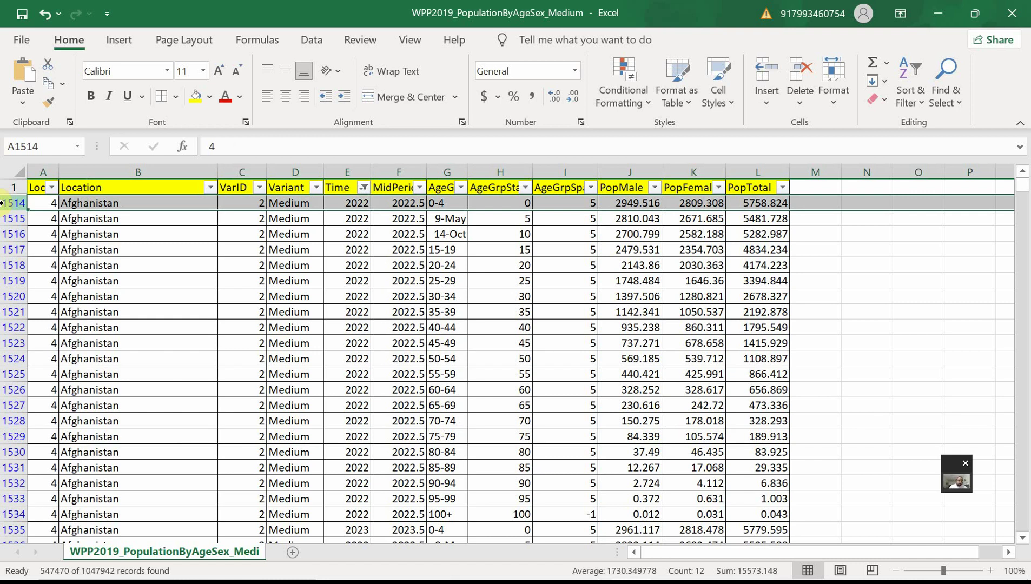
key(ctrl+shift+Down)
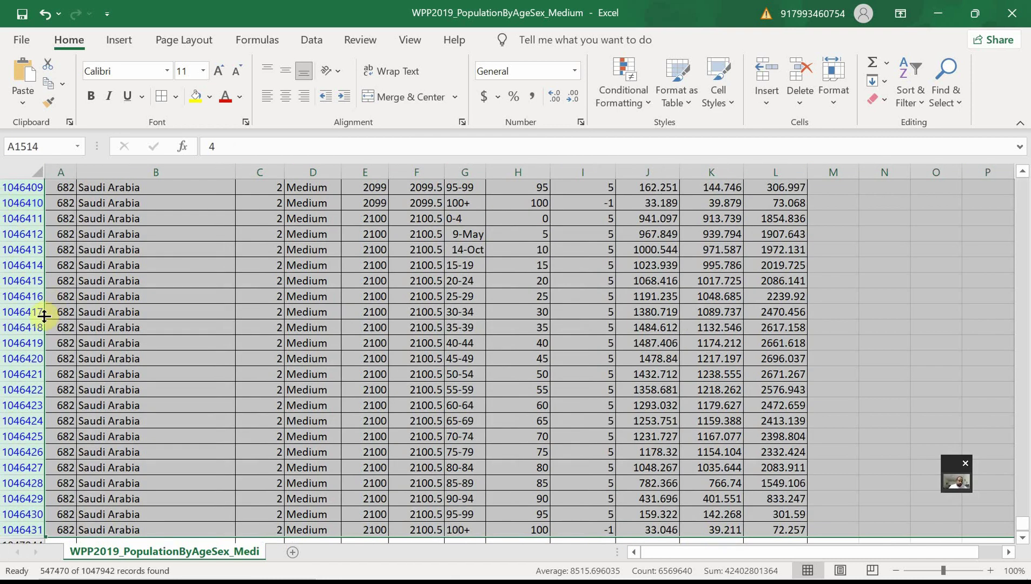
right_click(34, 318)
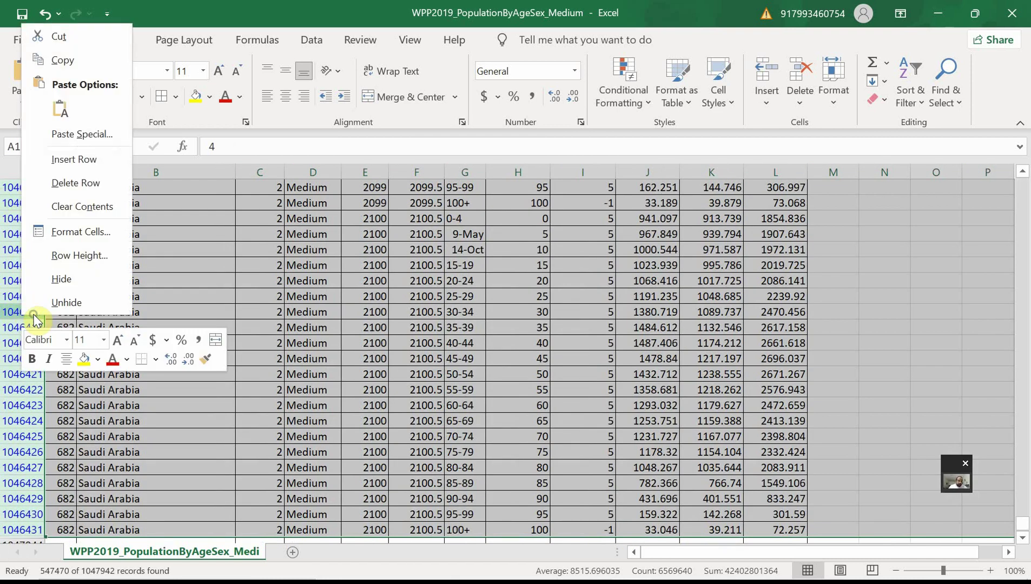
click(88, 187)
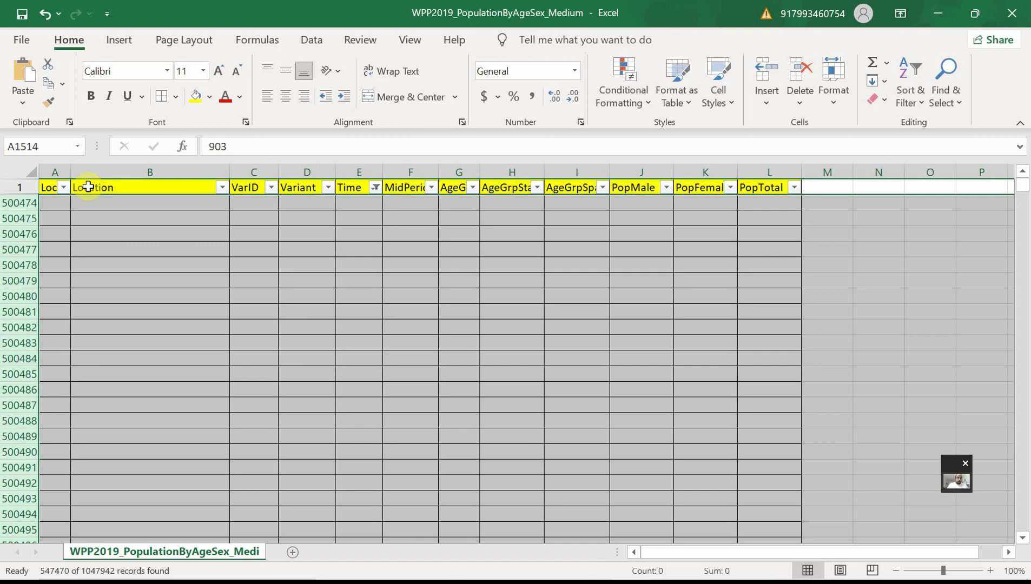
click(205, 249)
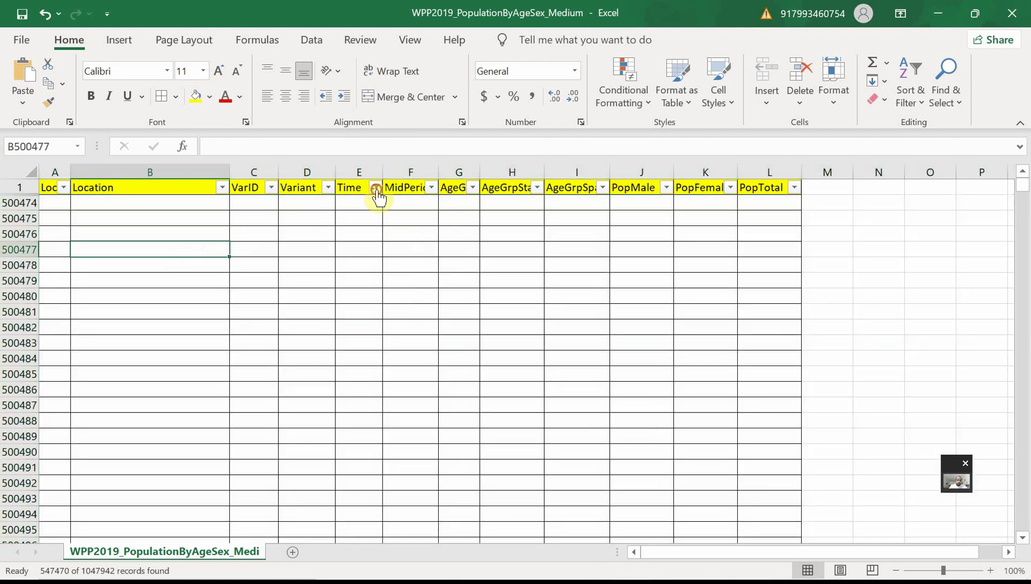
click(375, 187)
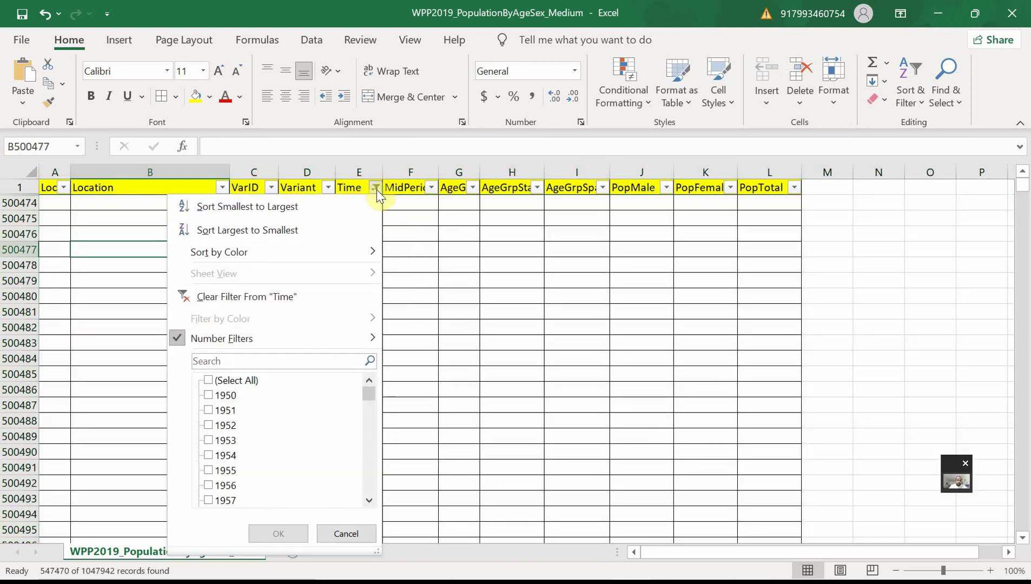
click(267, 299)
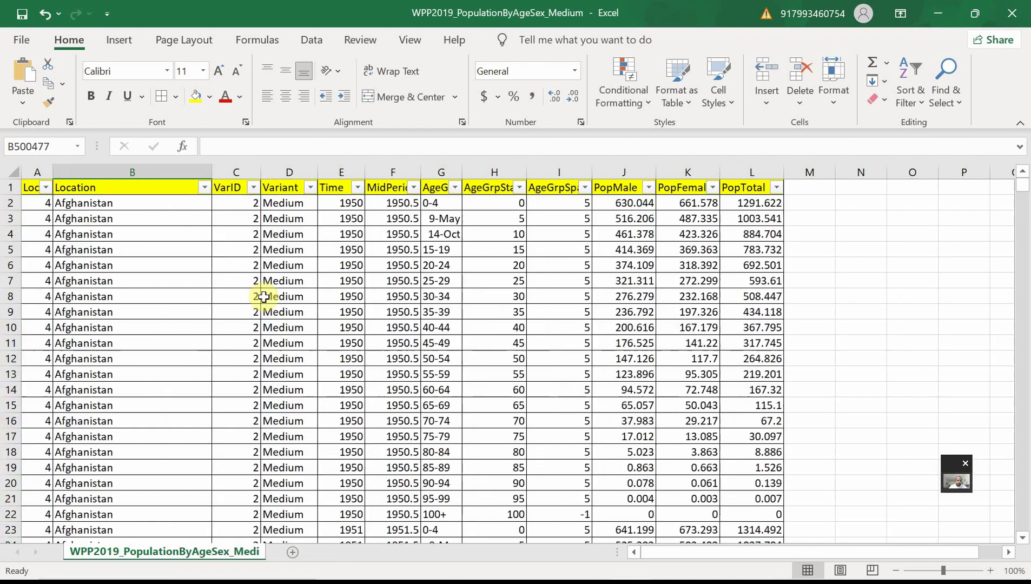
Check the last remaining record and the empty rows below it, and return to the header row
click(31, 203)
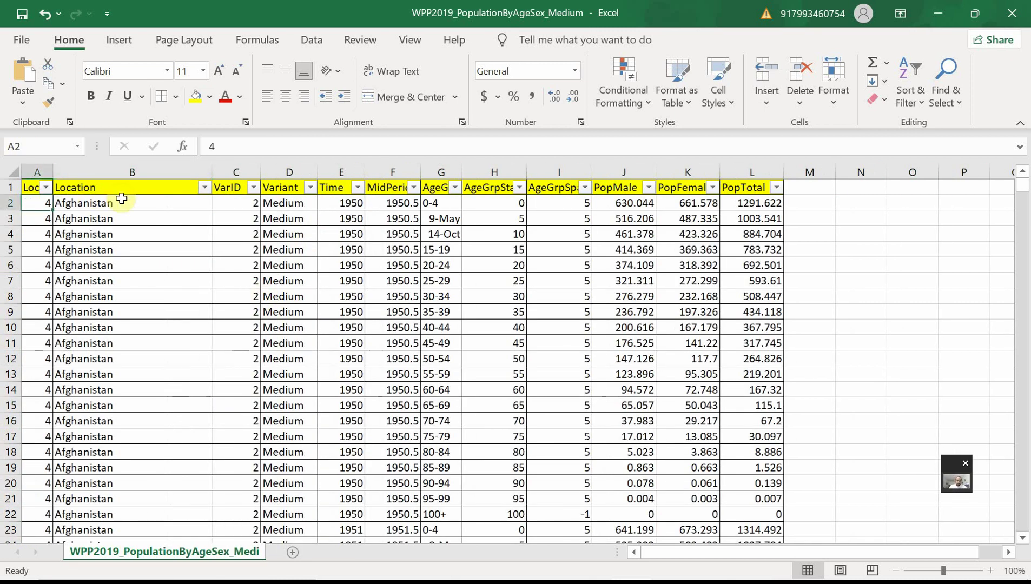
key(ctrl+shift+Down)
key(Down)
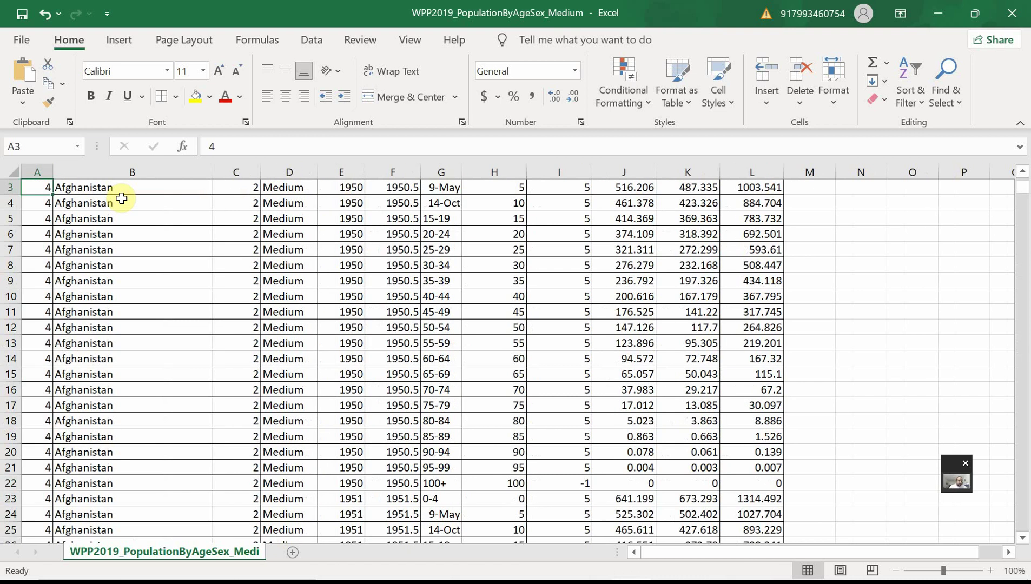
key(ctrl+Down)
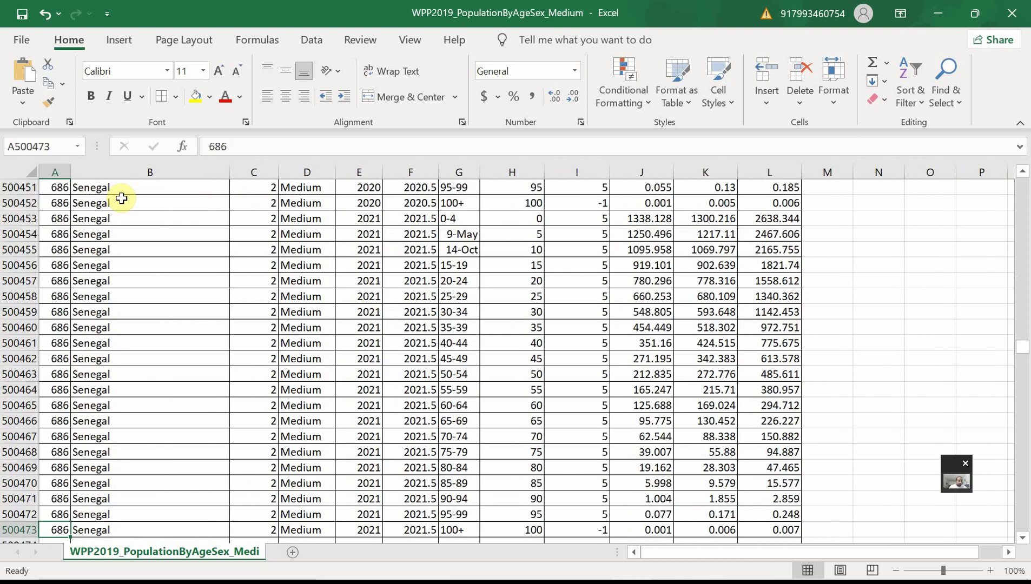
scroll(62, 284, down, 1)
scroll(61, 284, down, 1)
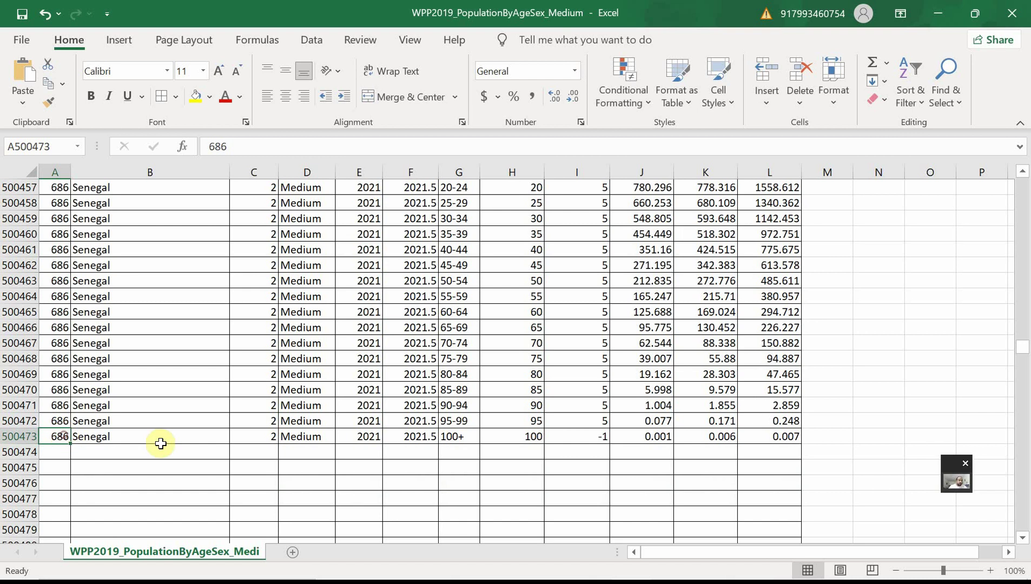
key(ctrl+Up)
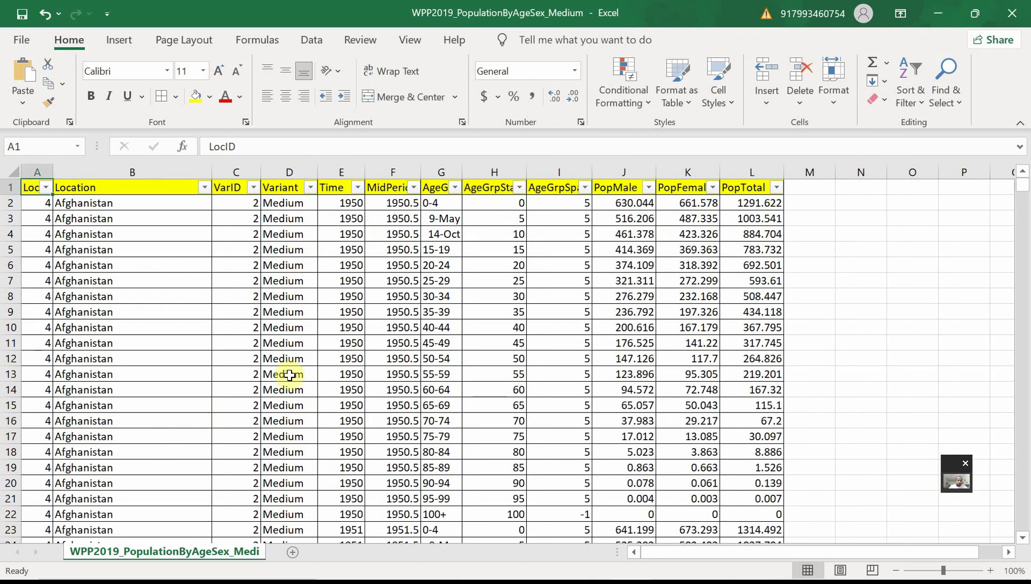
Check the values available in the Variant column's filter, and delete the VarID and Variant columns
click(311, 187)
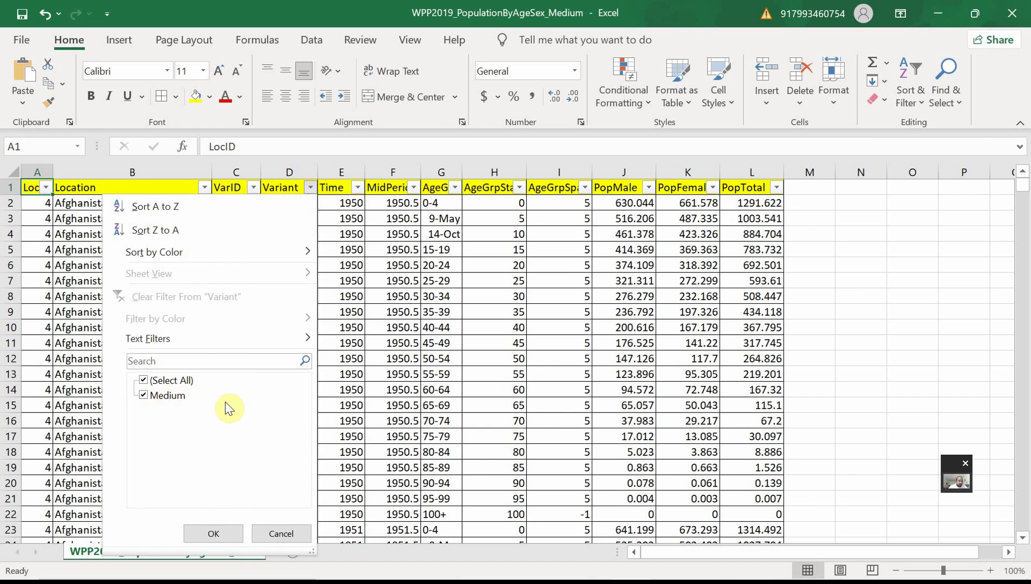
click(352, 364)
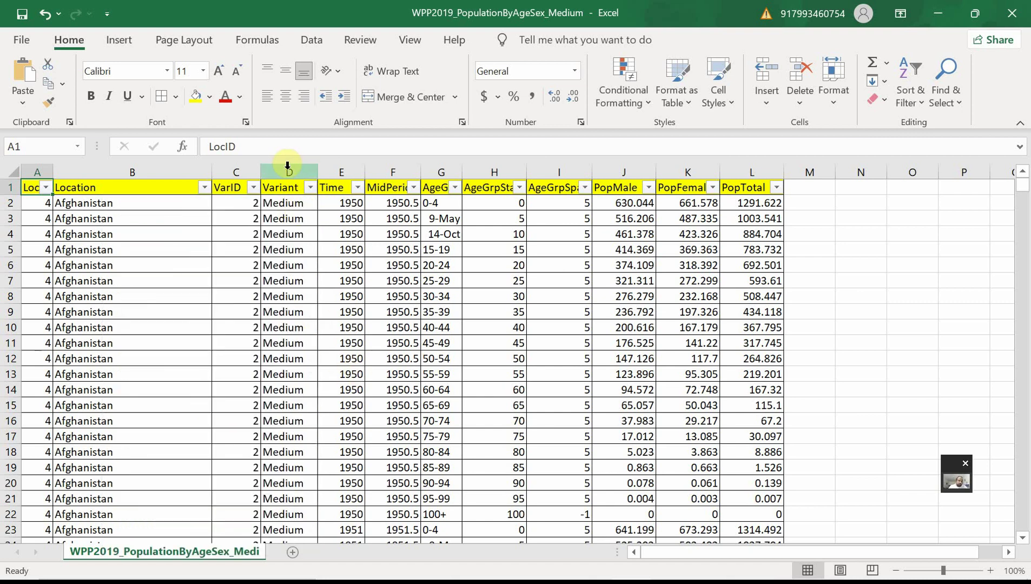
click(235, 172)
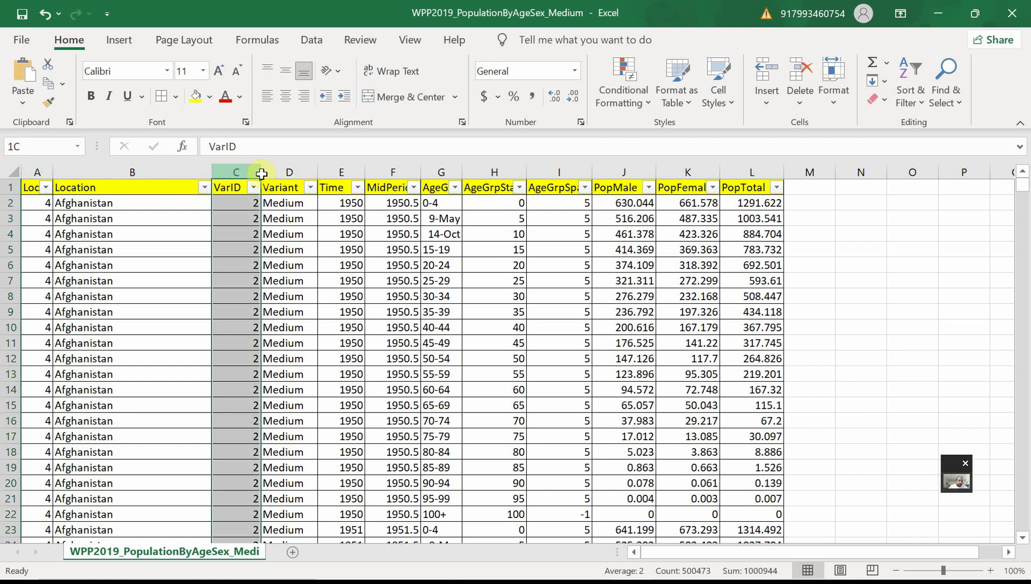
drag(262, 173, 281, 171)
right_click(281, 171)
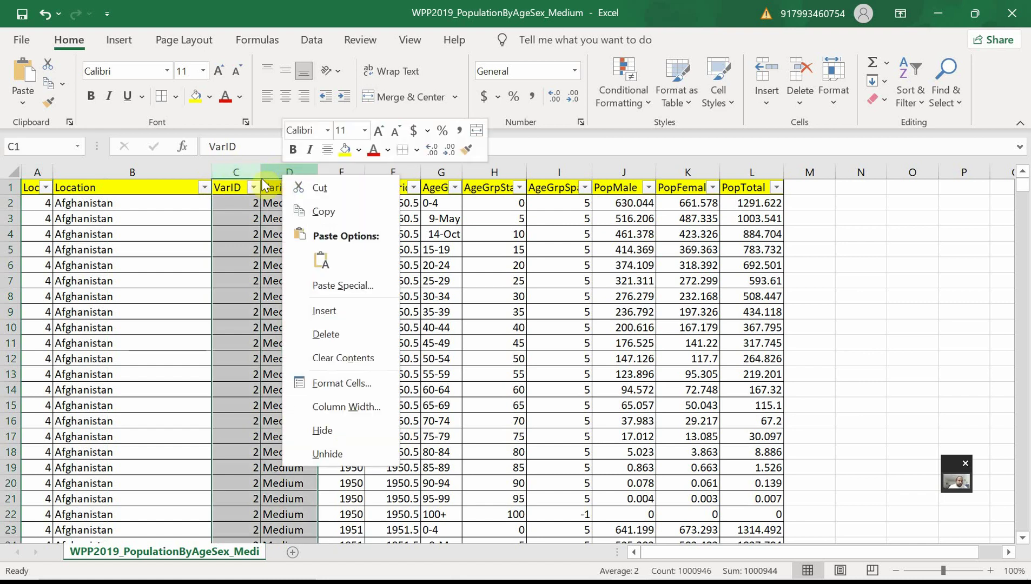
key(Escape)
click(241, 171)
drag(241, 171, 286, 171)
right_click(294, 176)
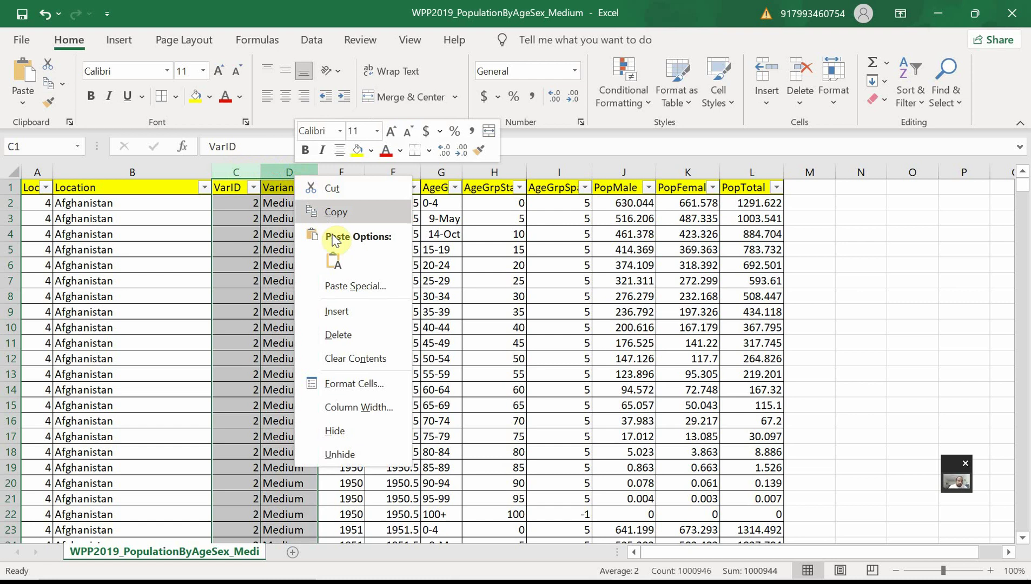
click(355, 333)
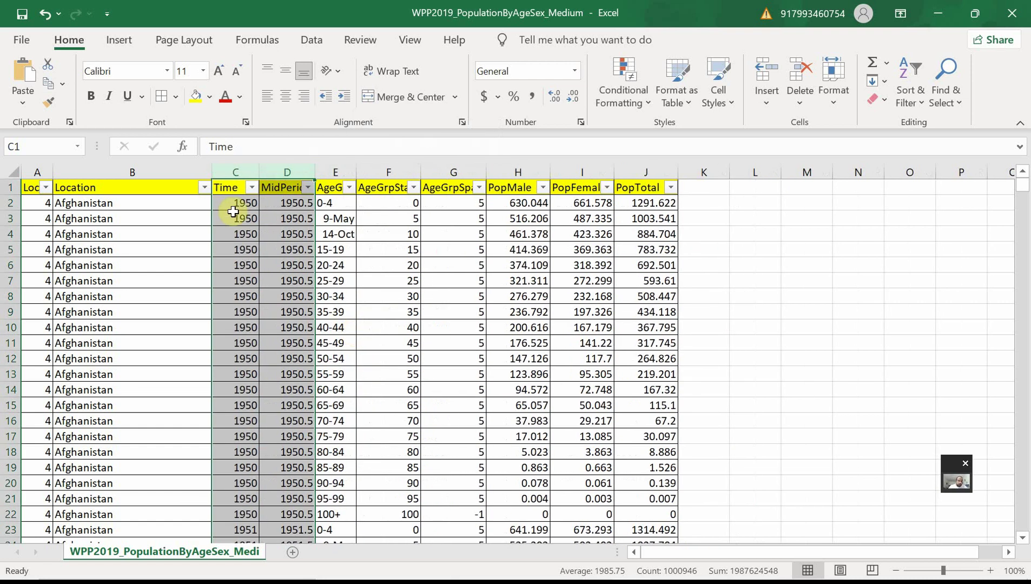
Rename the Time column heading to Year
click(230, 188)
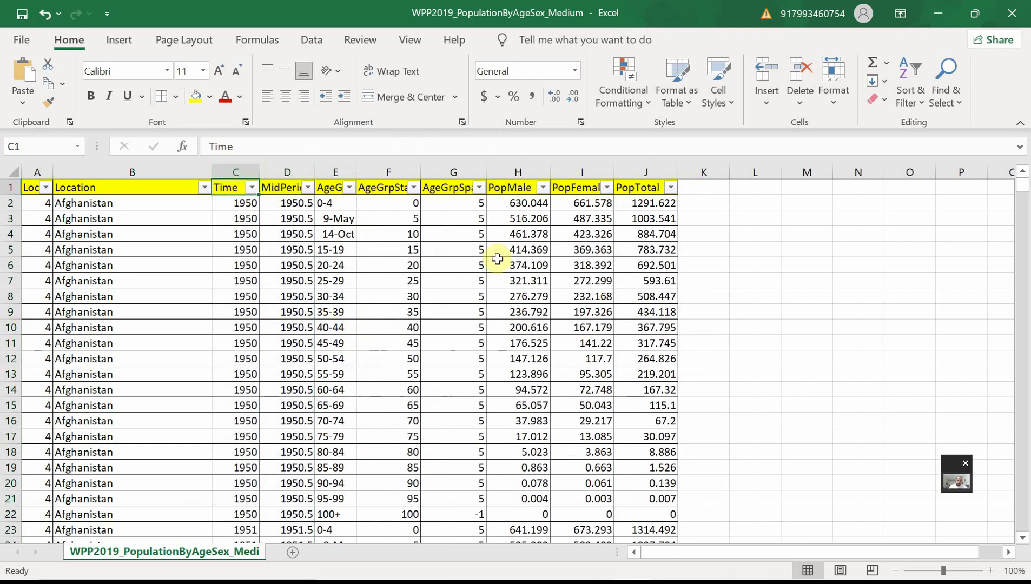
text(Year)
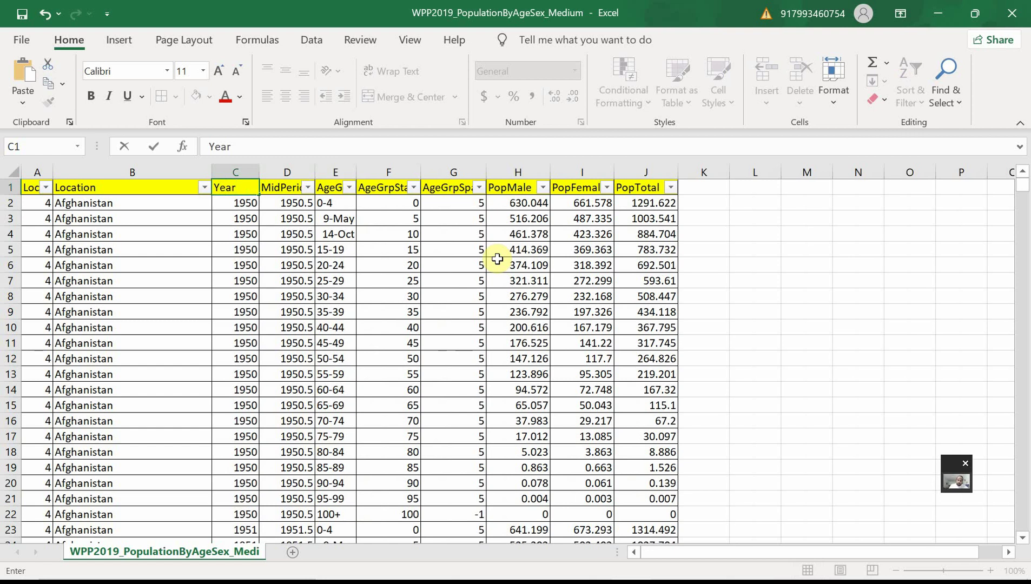
key(Return)
Delete the MidPeriod column and widen the AgeGrp column so its heading fits
drag(315, 172, 336, 169)
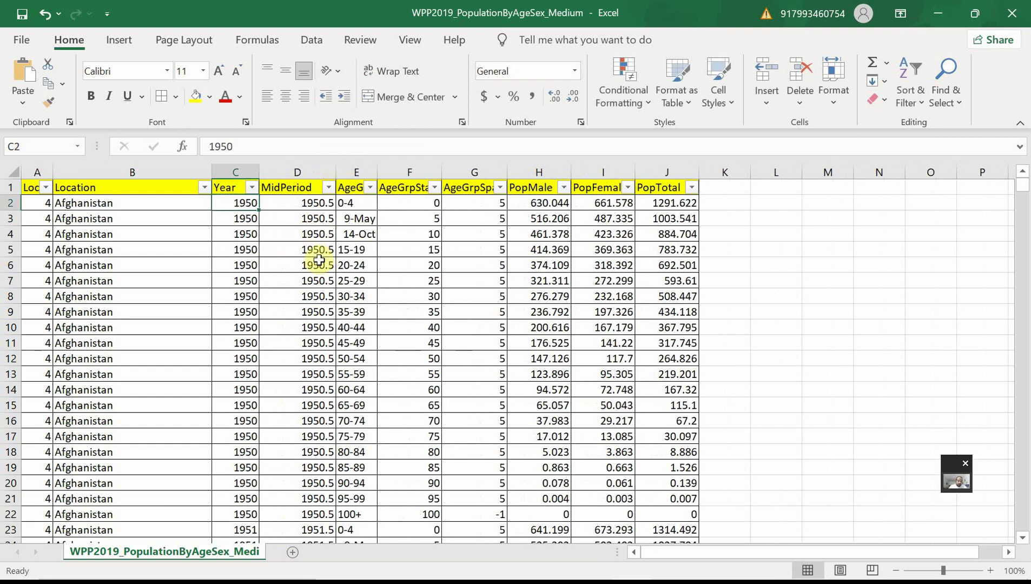
click(299, 173)
right_click(300, 175)
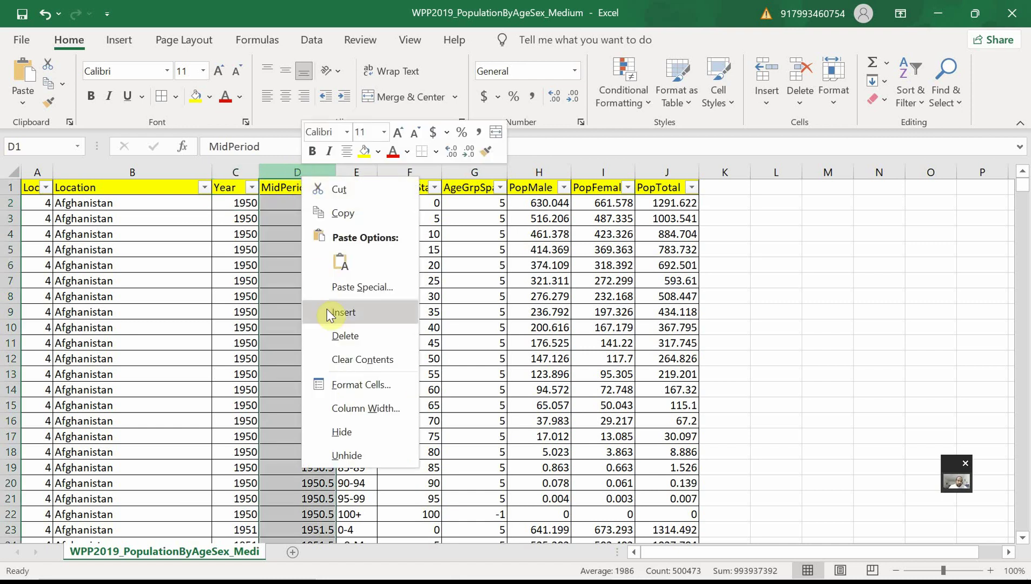
click(337, 337)
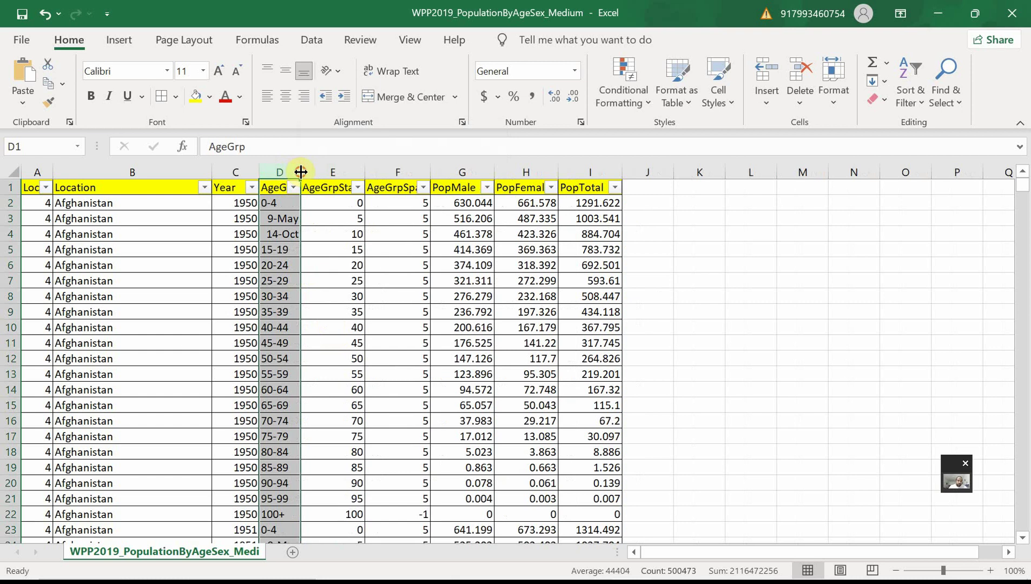
drag(301, 173, 322, 172)
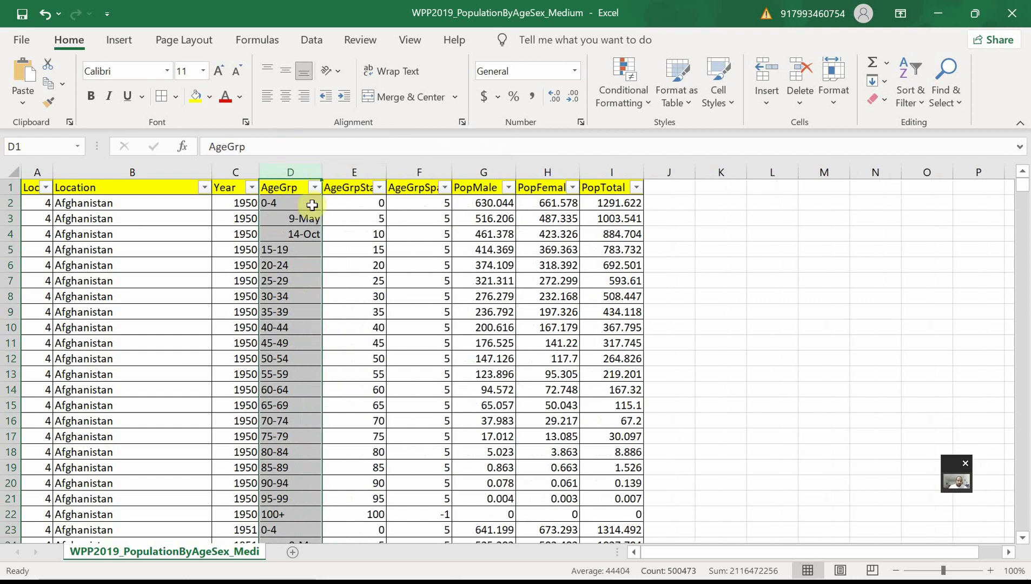
Compare AgeGrp with the start and span values in the first two records, and widen the AgeGrpStart and AgeGrpSpan columns to fit their headings
click(372, 205)
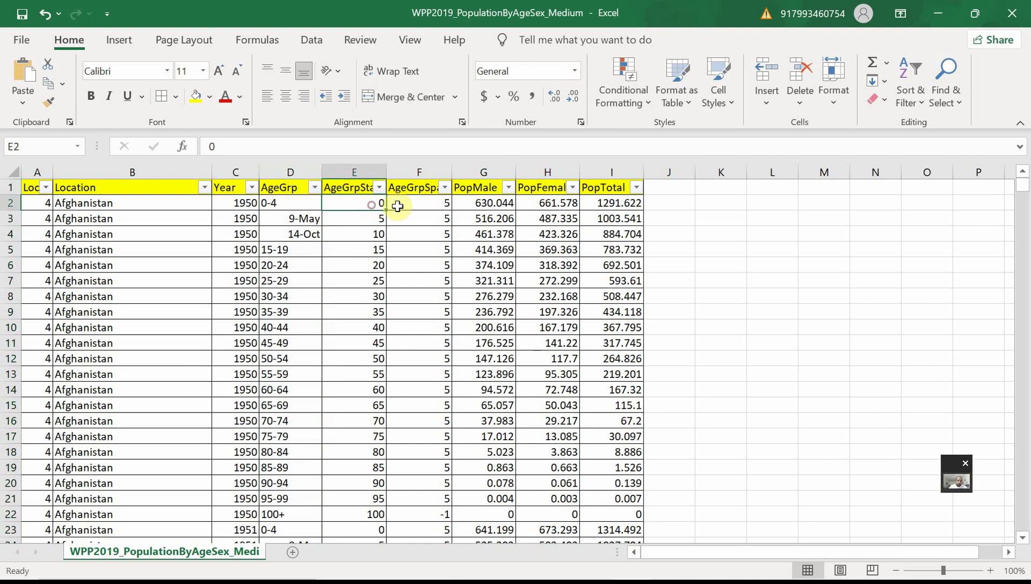
click(438, 207)
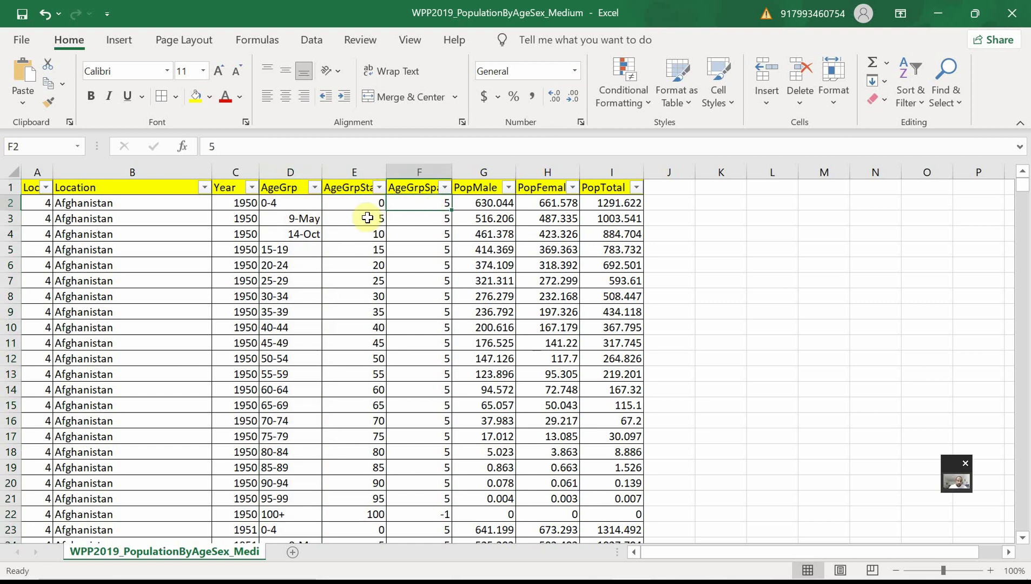
click(367, 218)
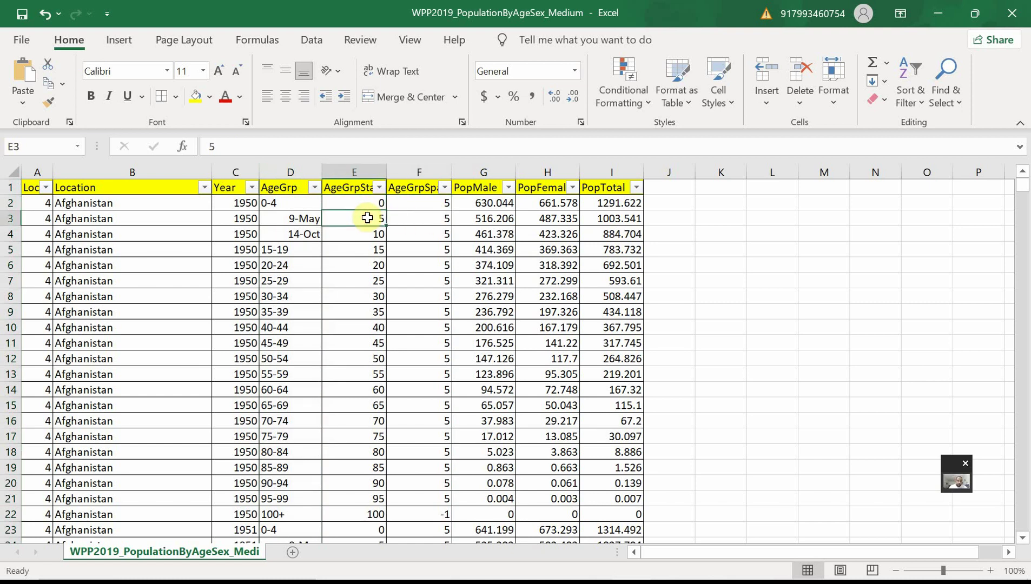
click(431, 217)
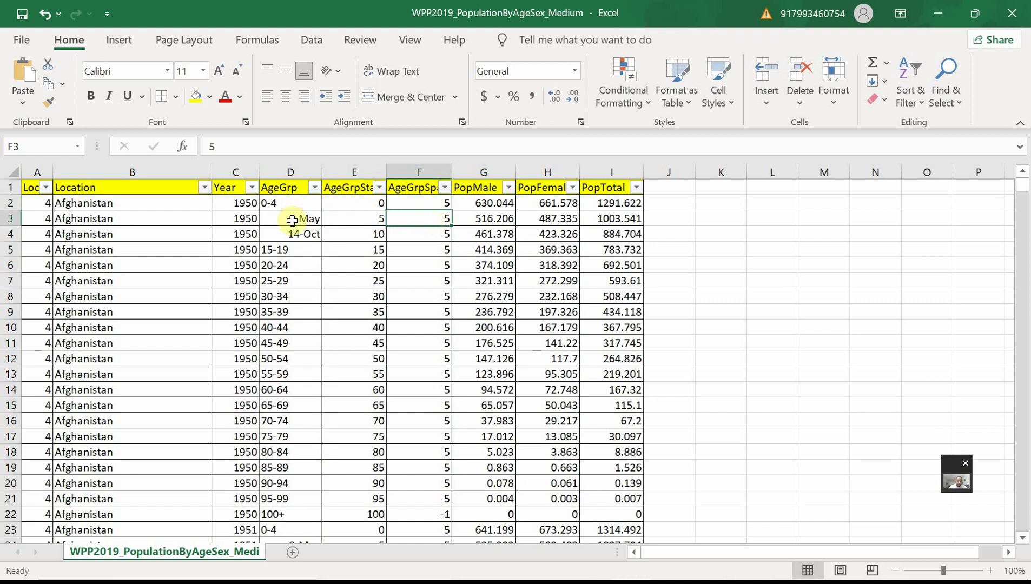
click(317, 220)
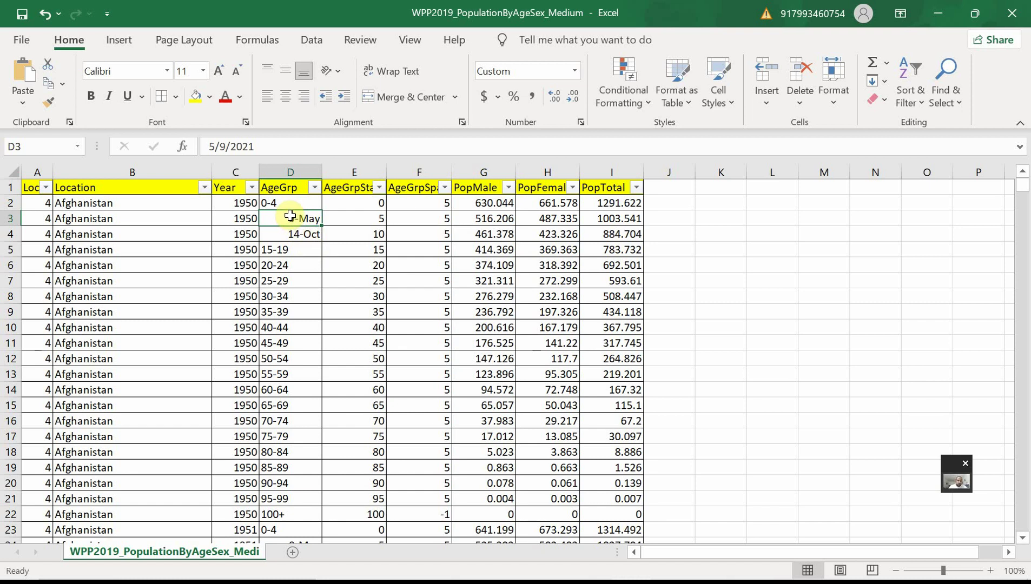
click(283, 208)
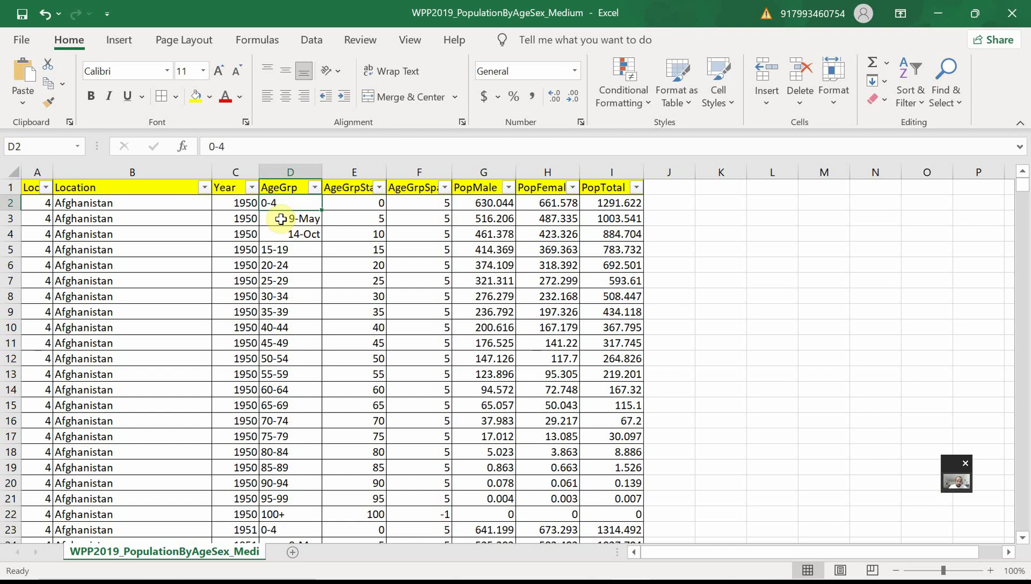
click(281, 220)
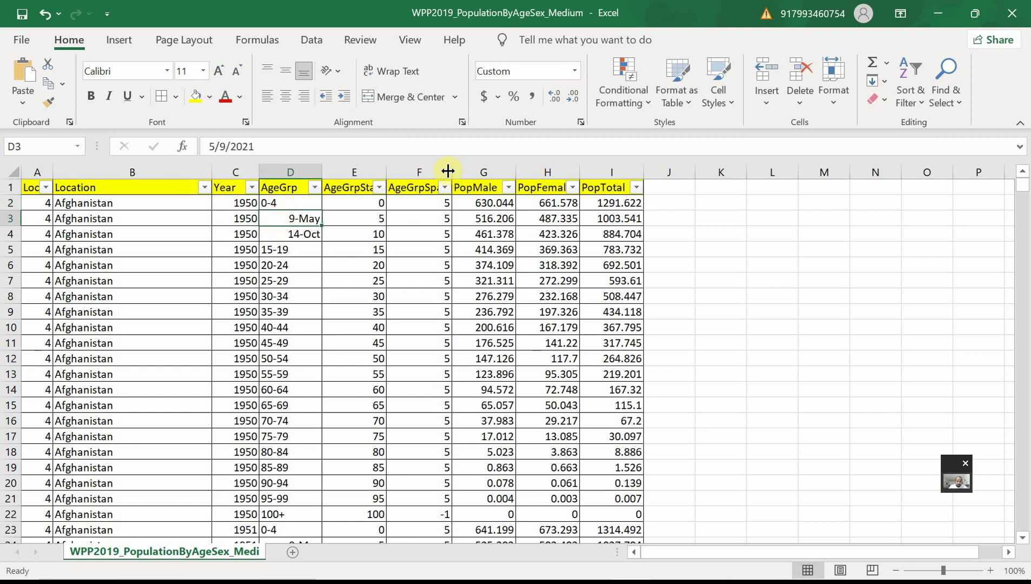
drag(450, 173, 475, 172)
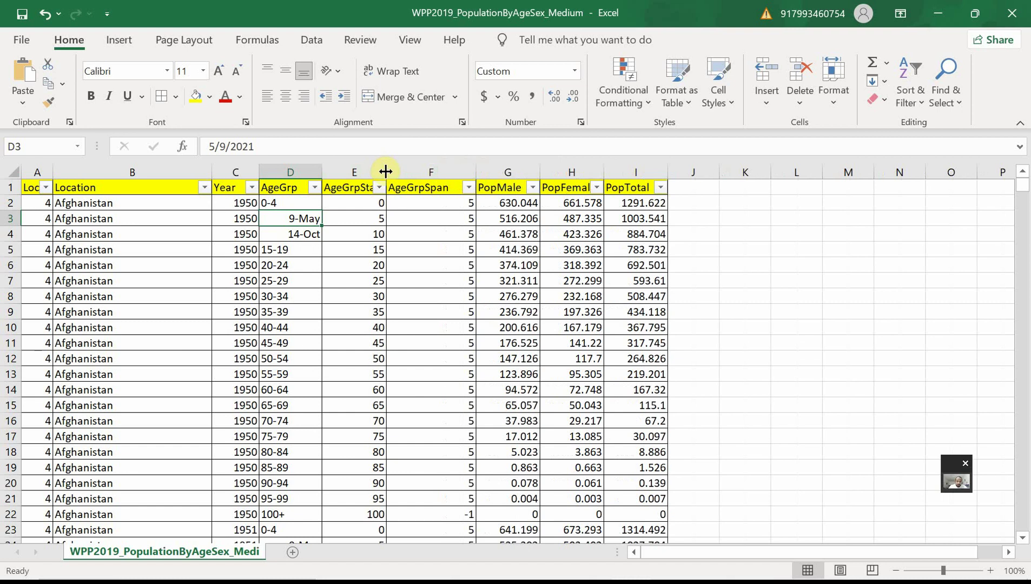
drag(387, 172, 414, 173)
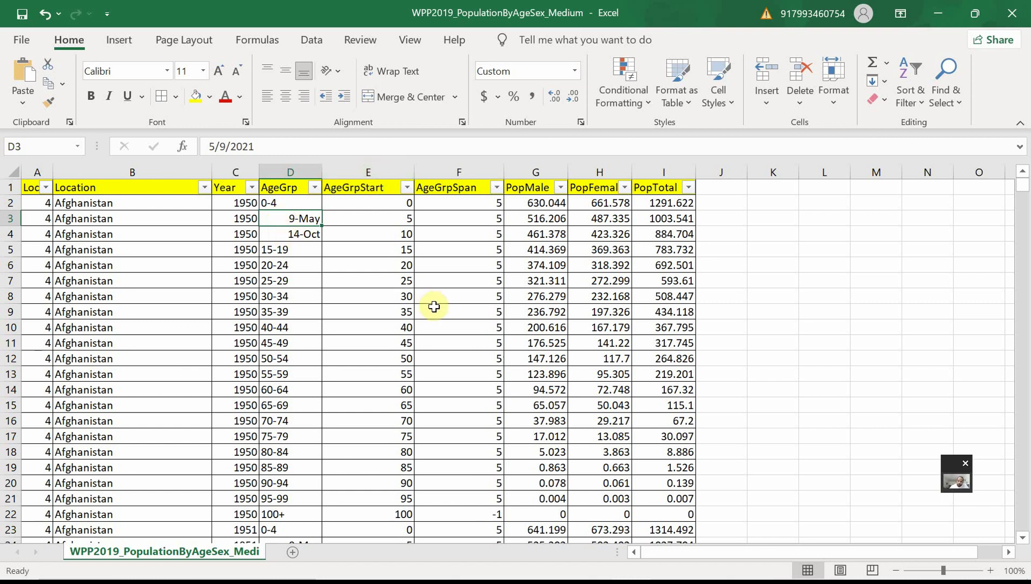
Replace the date in AgeGrp cell D3 with the age range 5-9 entered as text
text(')
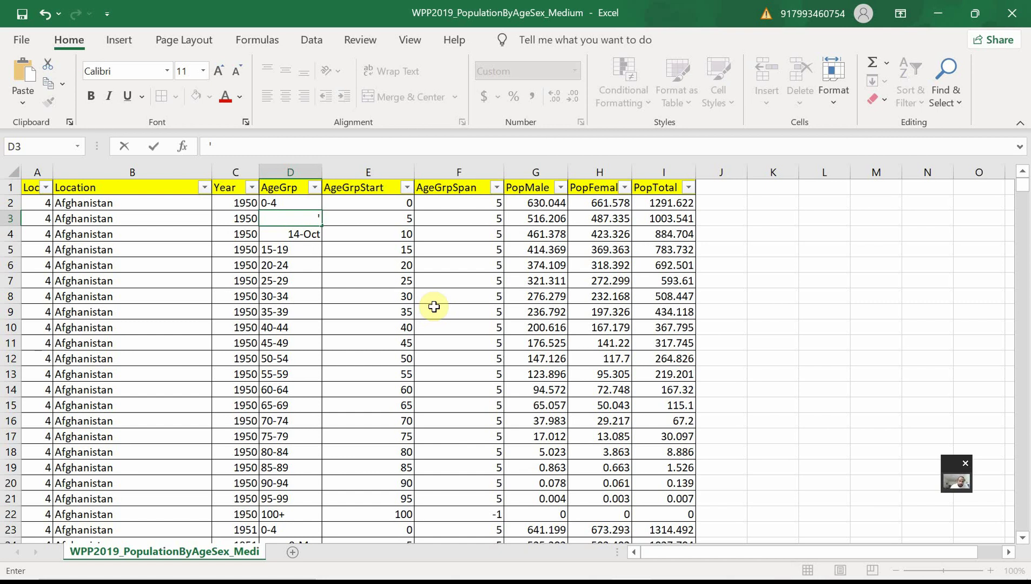
text(5-9)
key(Return)
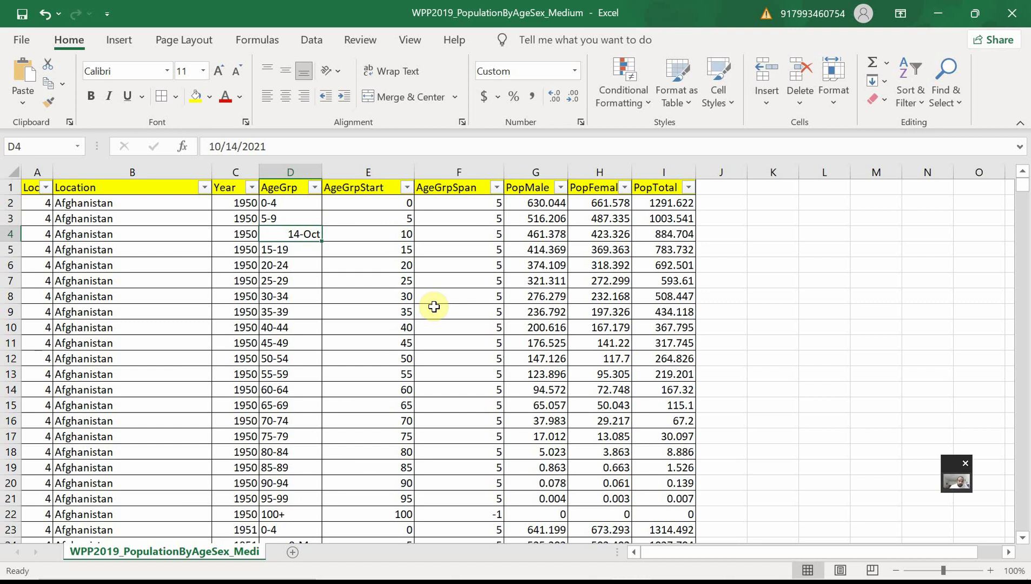
Try to enter 10-14 in AgeGrp cell D4 without marking it as text
text(1)
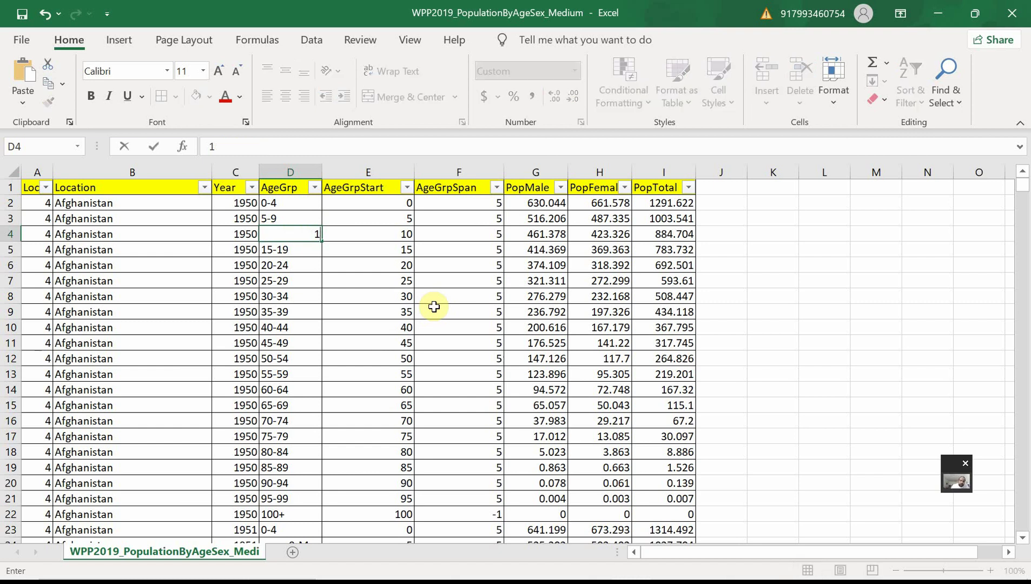
text(0-15)
key(BackSpace)
text(4)
key(Return)
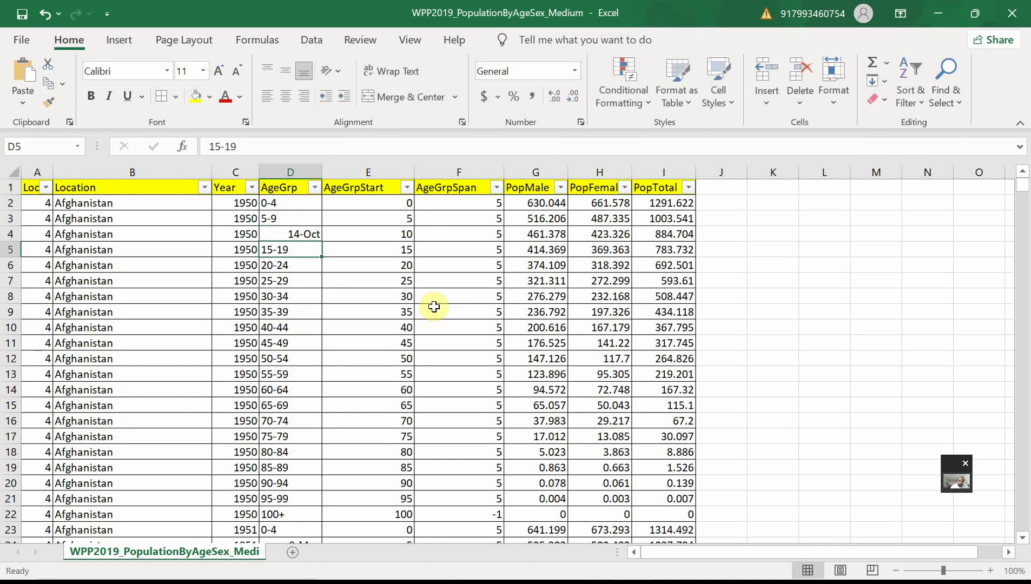
Replace the date in AgeGrp cell D4 with the age range 10-14 entered as text
click(296, 232)
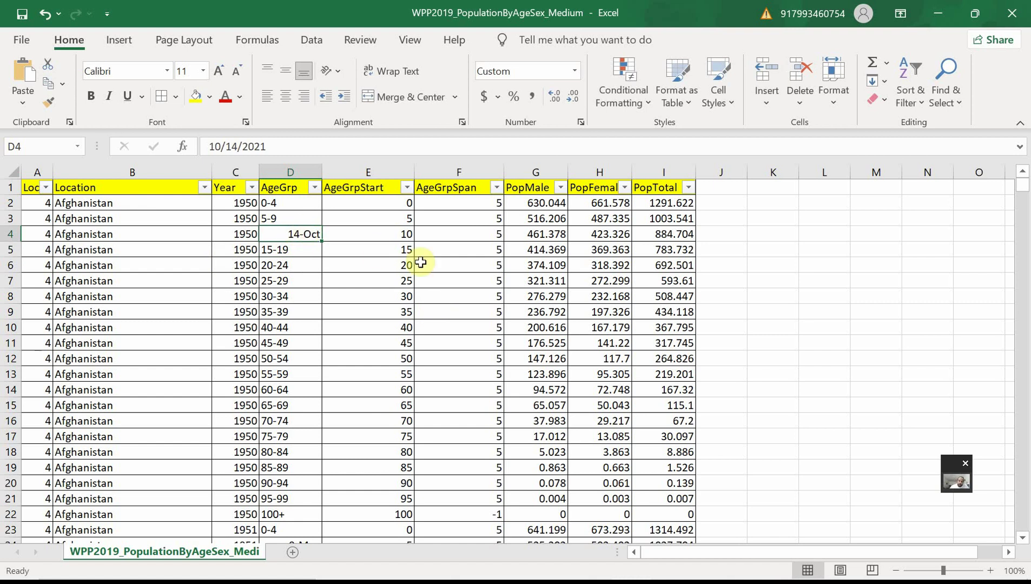
text(')
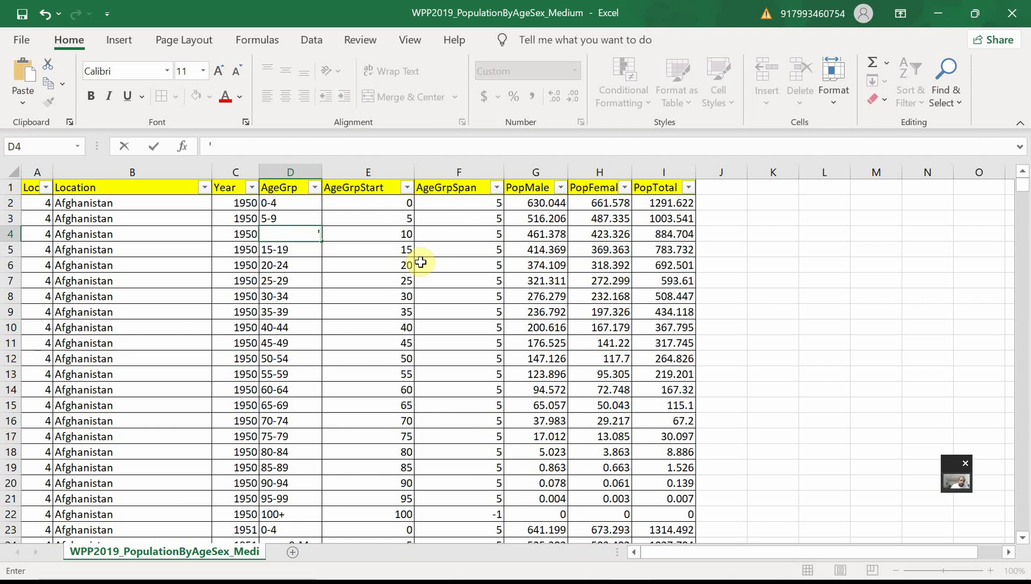
text(10-4)
key(BackSpace)
text(14)
key(Return)
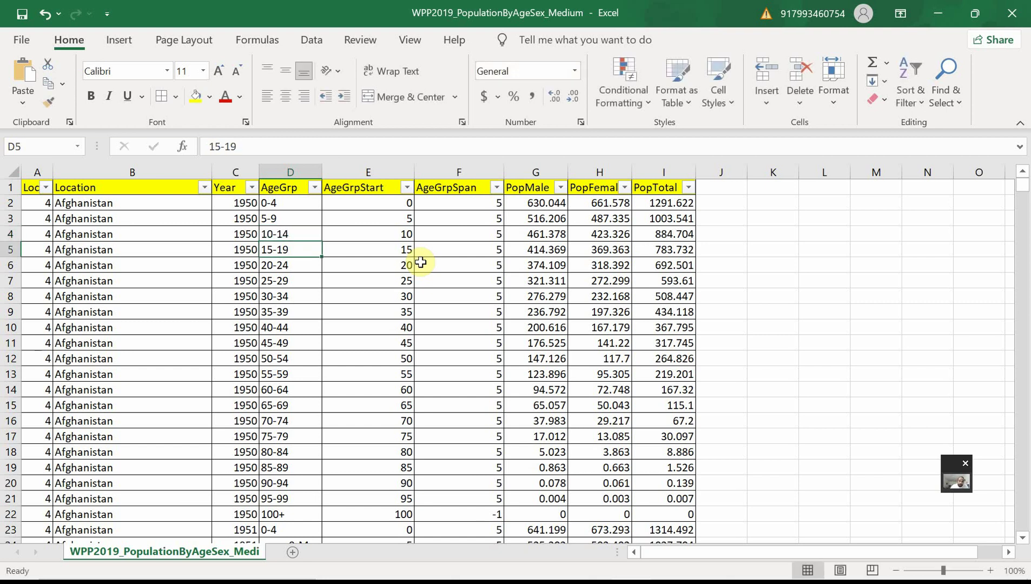
Filter the AgeGrp column to show only the entries dated May and October 2021
scroll(306, 281, down, 1)
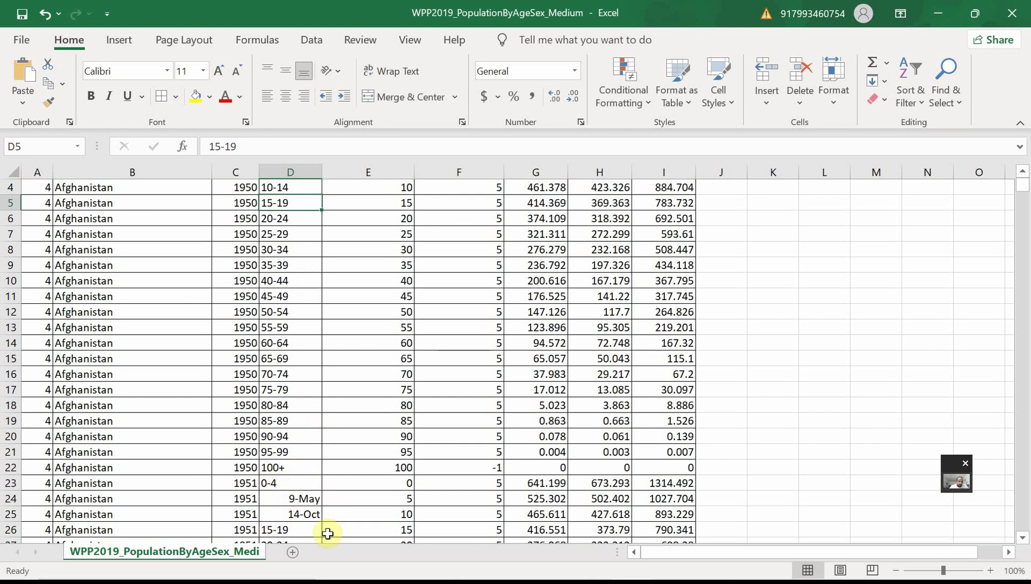
scroll(319, 521, down, 3)
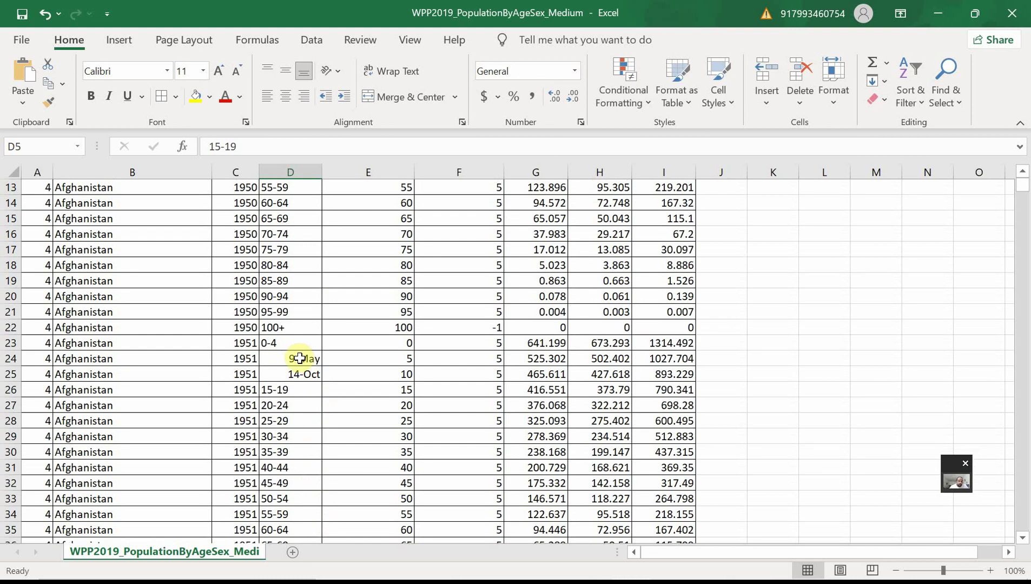
scroll(299, 358, up, 4)
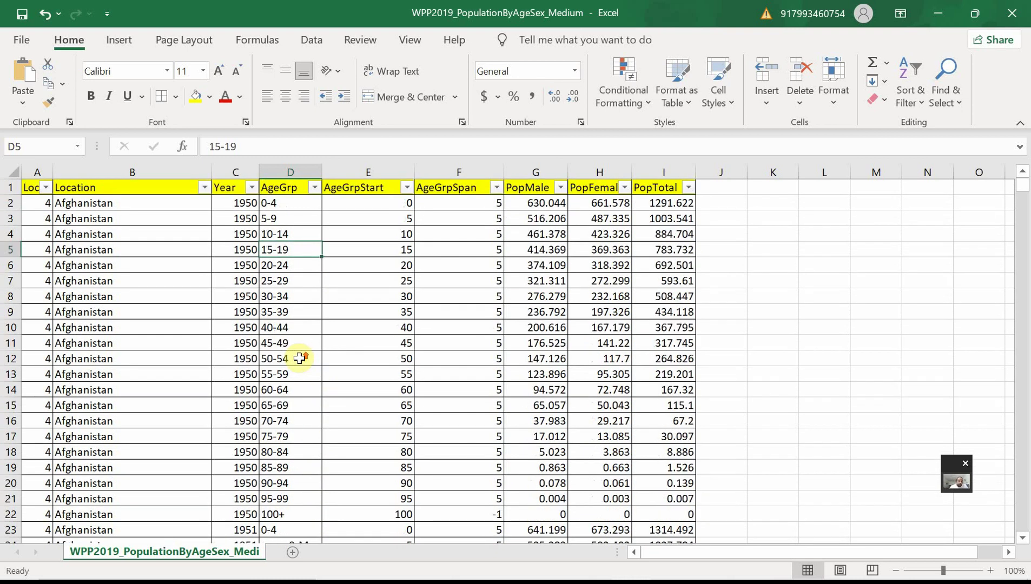
click(314, 188)
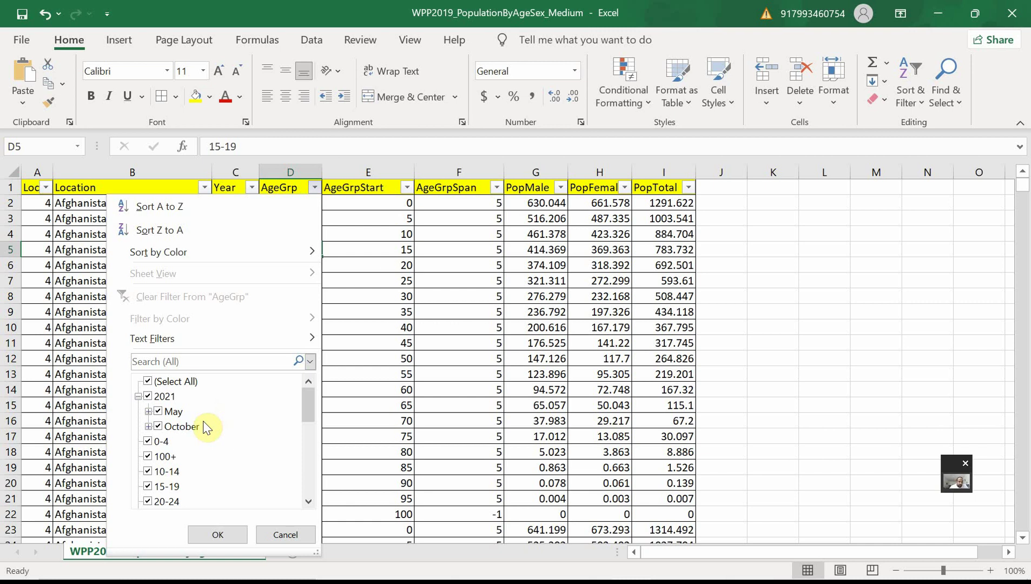
scroll(206, 427, down, 5)
scroll(203, 432, down, 1)
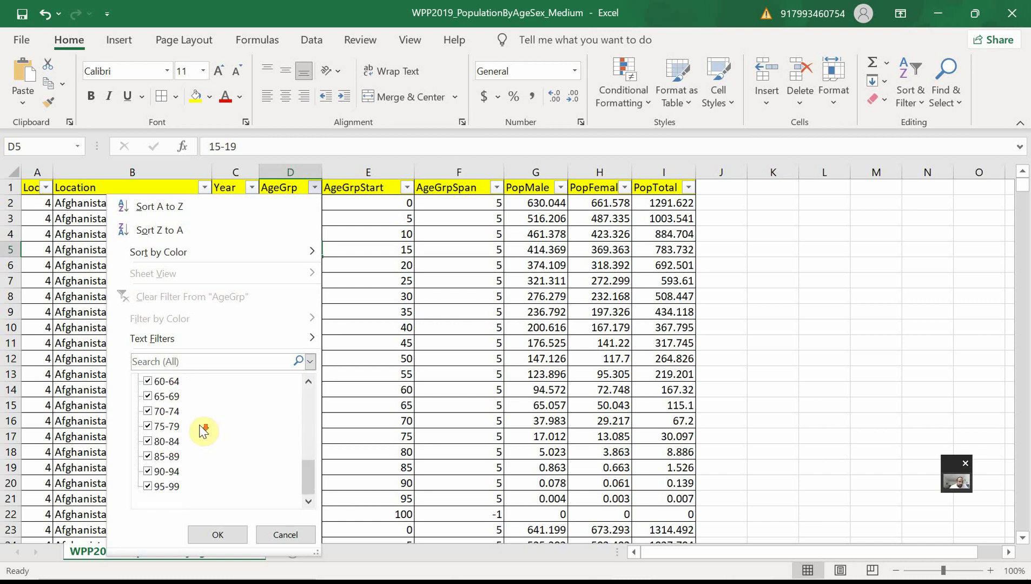
scroll(205, 430, up, 6)
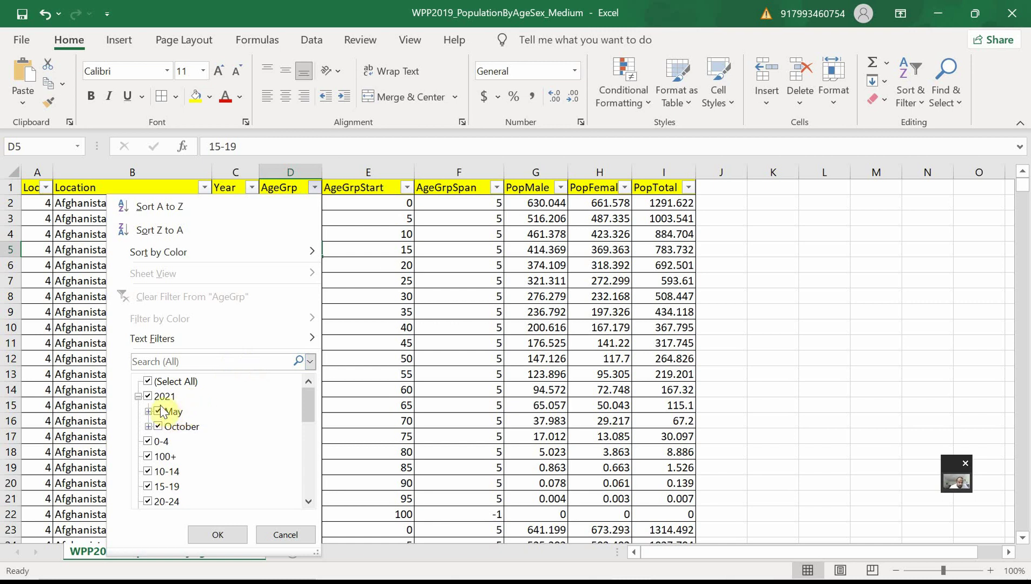
click(147, 382)
click(157, 411)
click(156, 427)
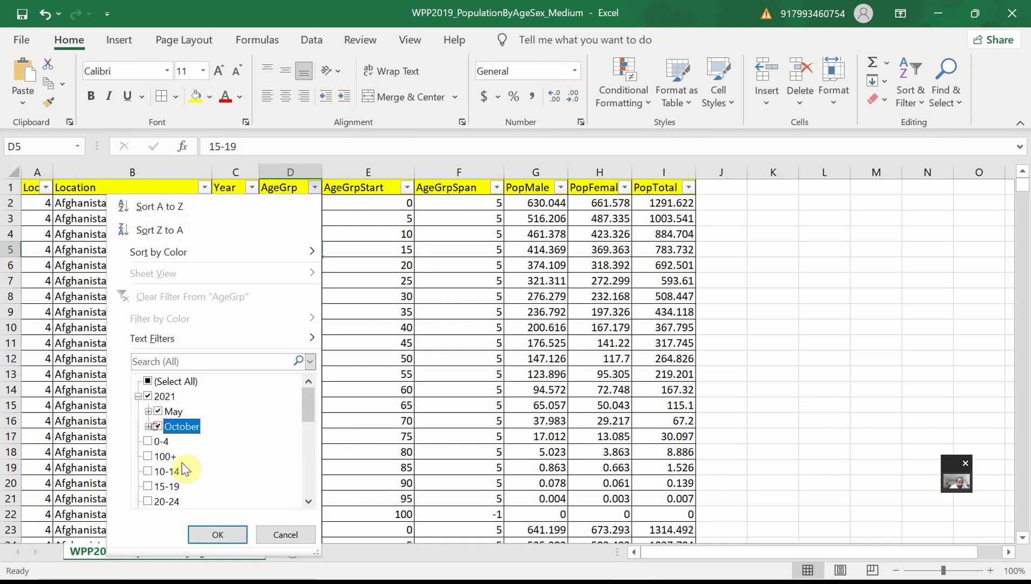
click(206, 536)
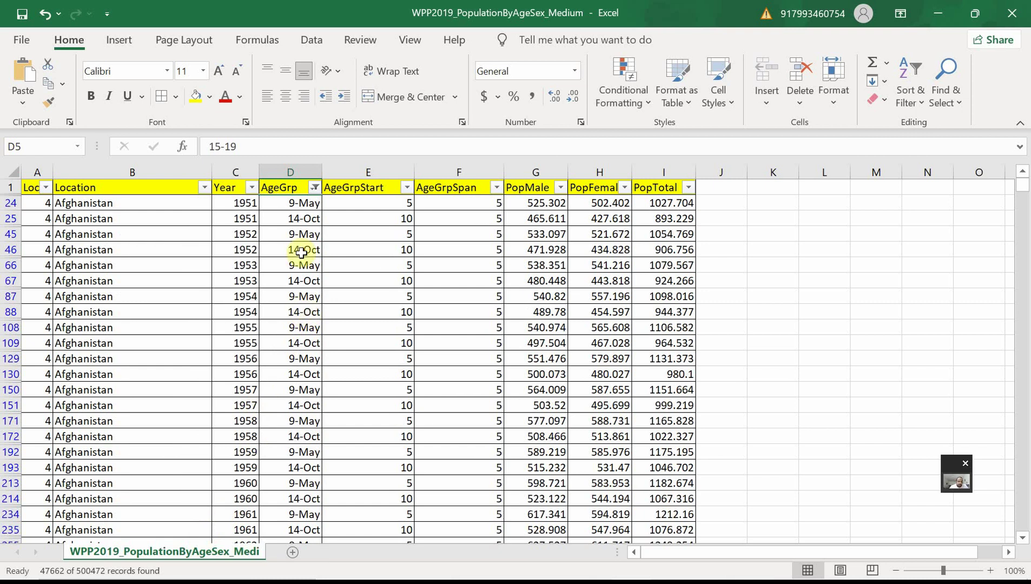
Narrow the AgeGrp filter to the value of cell D24, 9-May
click(294, 205)
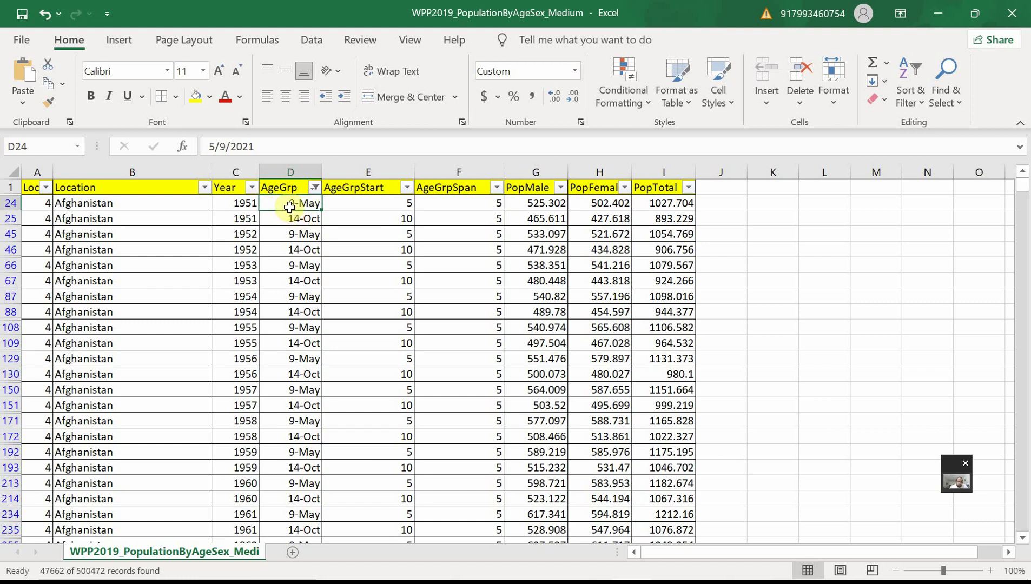
right_click(302, 206)
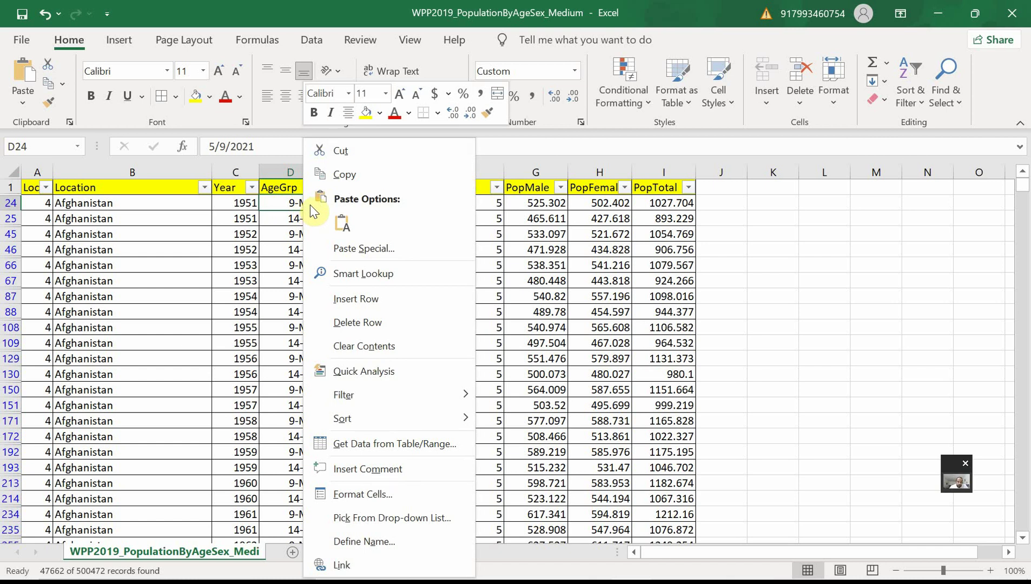
mouse_move(398, 404)
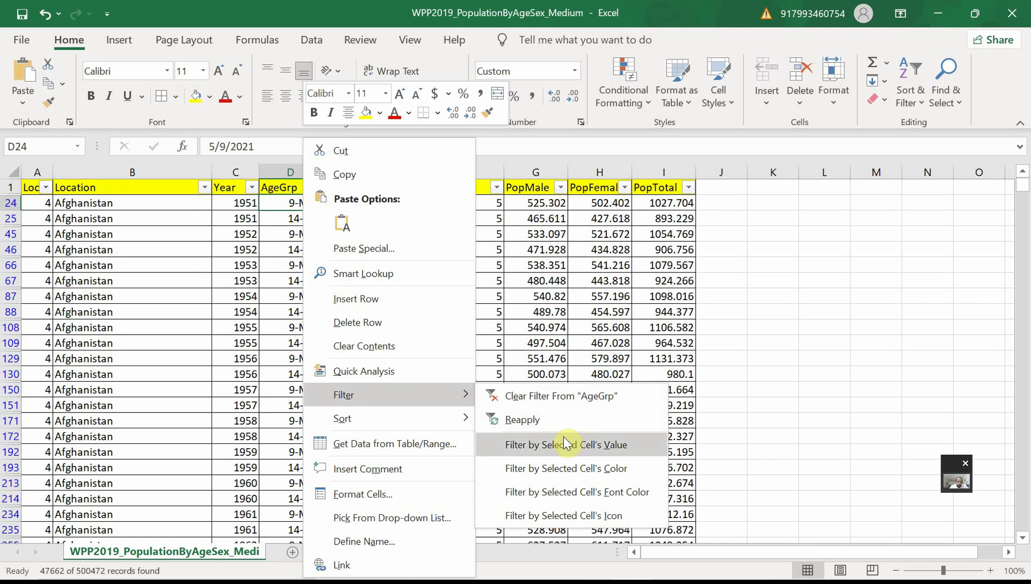
click(587, 449)
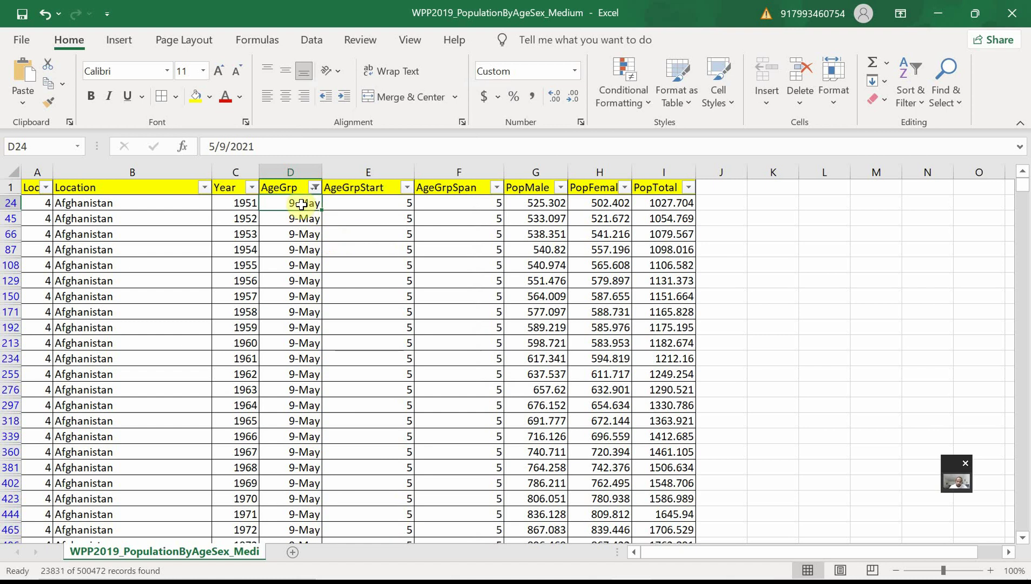
Replace all the filtered 9-May entries in AgeGrp at once with the age range 5-9 entered as text
key(ctrl+shift+Down)
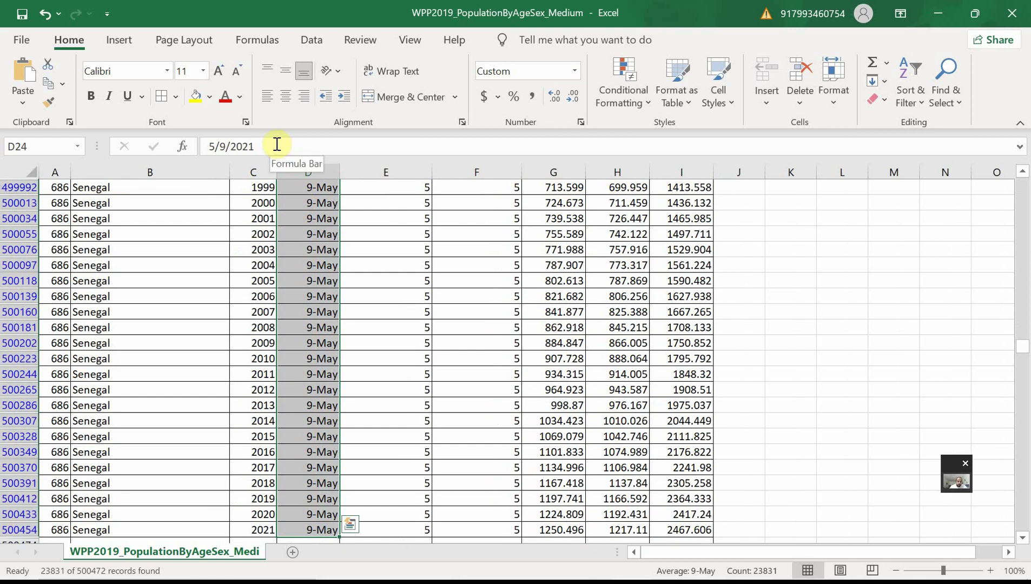
drag(276, 144, 166, 147)
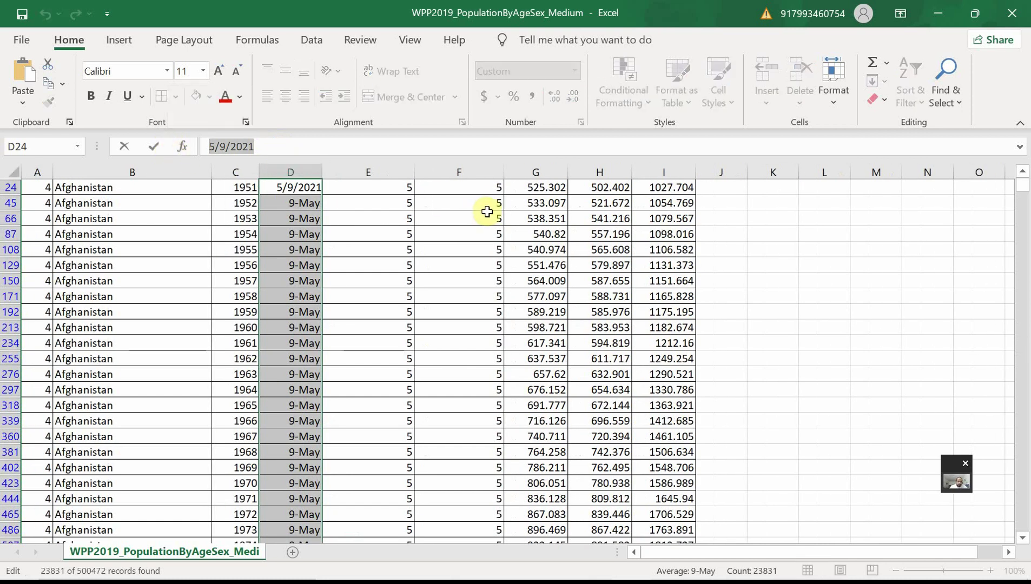
text(')
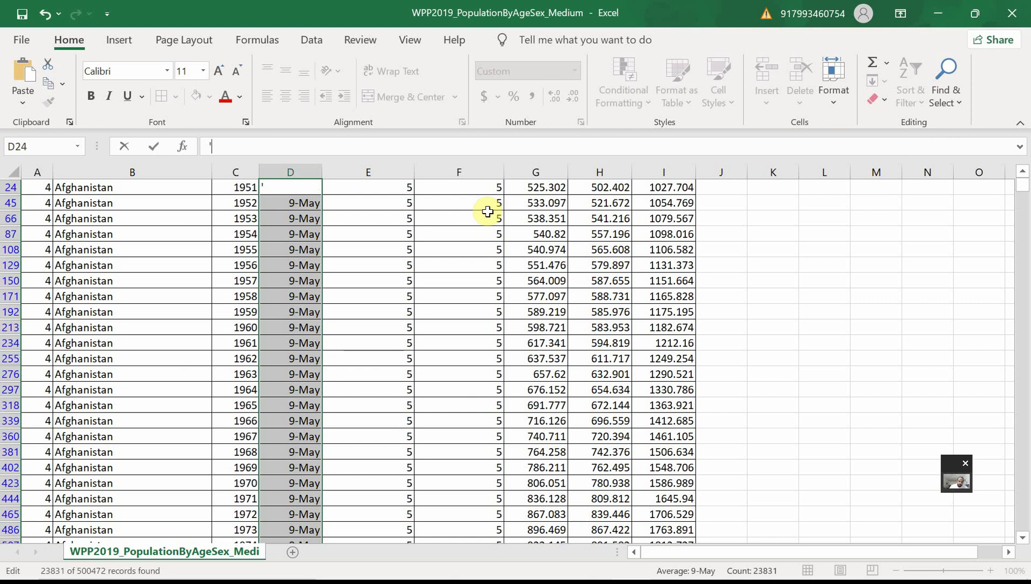
text(5-9)
key(ctrl+Return)
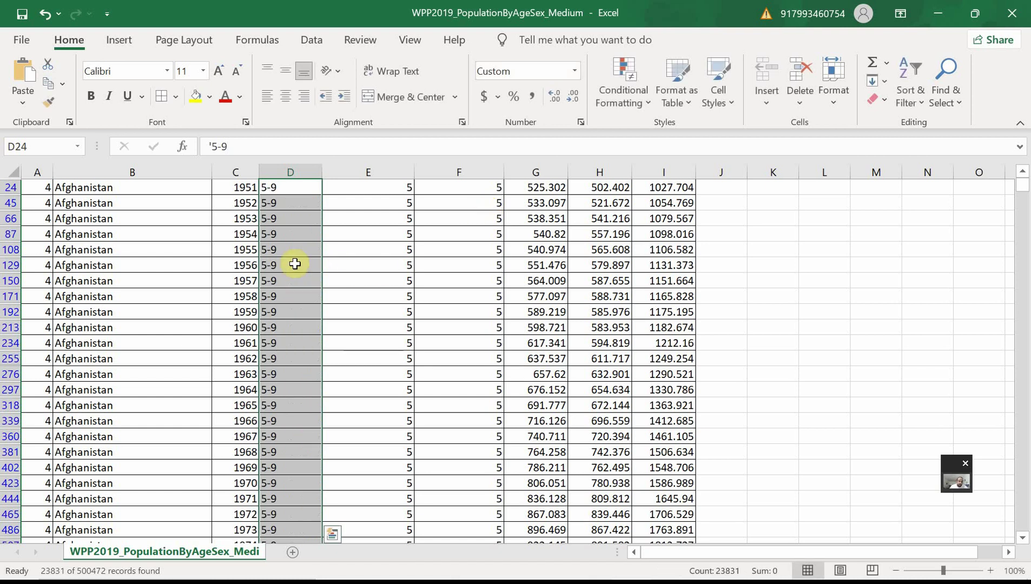
Clear the filter from AgeGrp to show all records again
scroll(303, 266, down, 2)
scroll(305, 266, up, 2)
scroll(306, 267, up, 1)
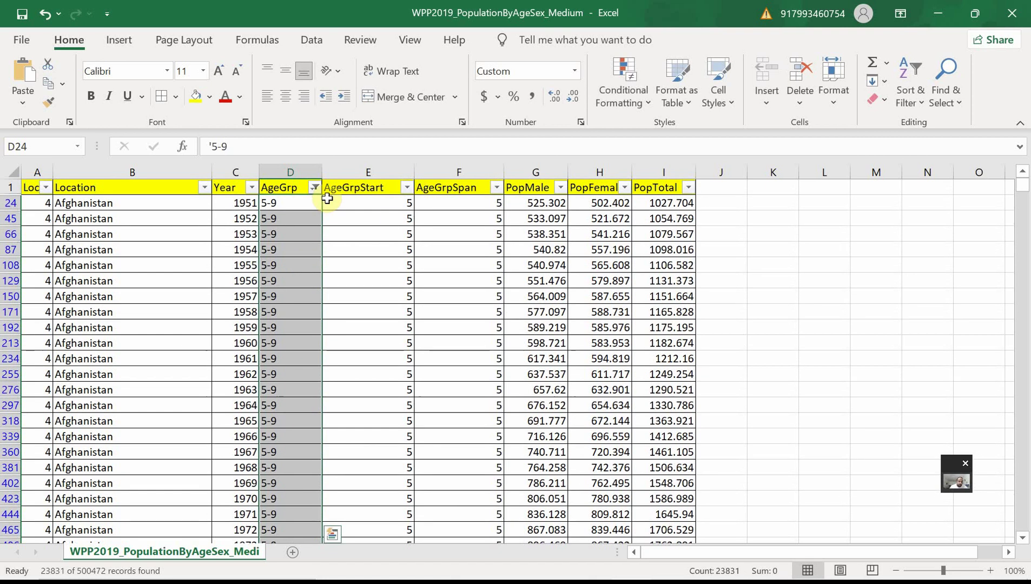
click(314, 187)
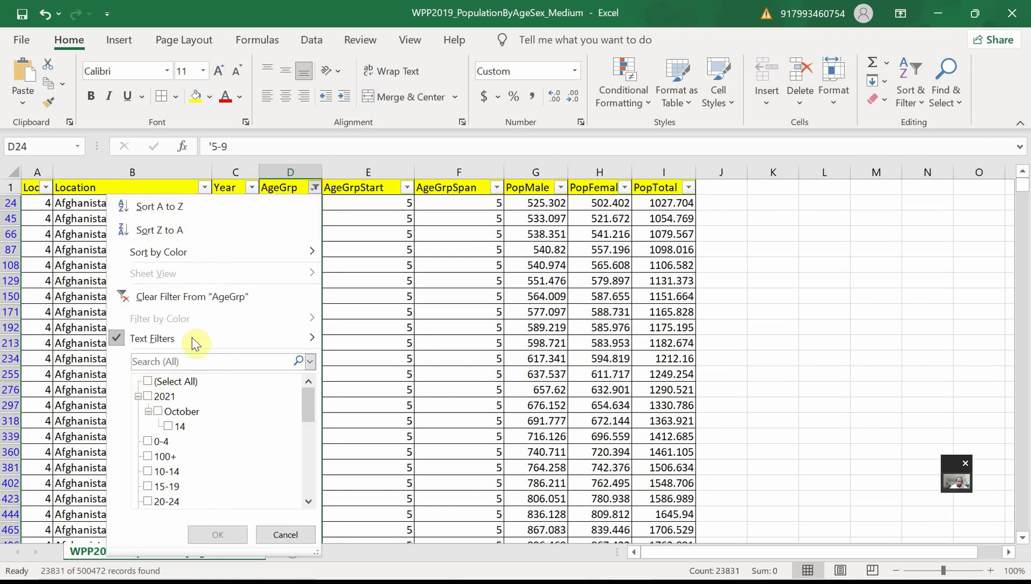
click(208, 298)
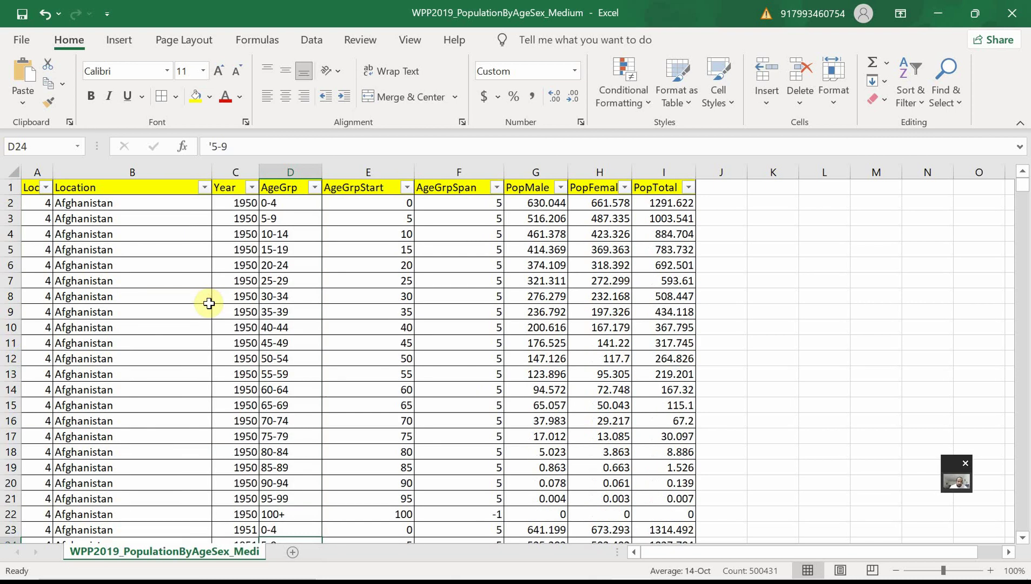
Filter AgeGrp by the value of cell D25, 14-Oct
click(289, 282)
scroll(288, 303, down, 2)
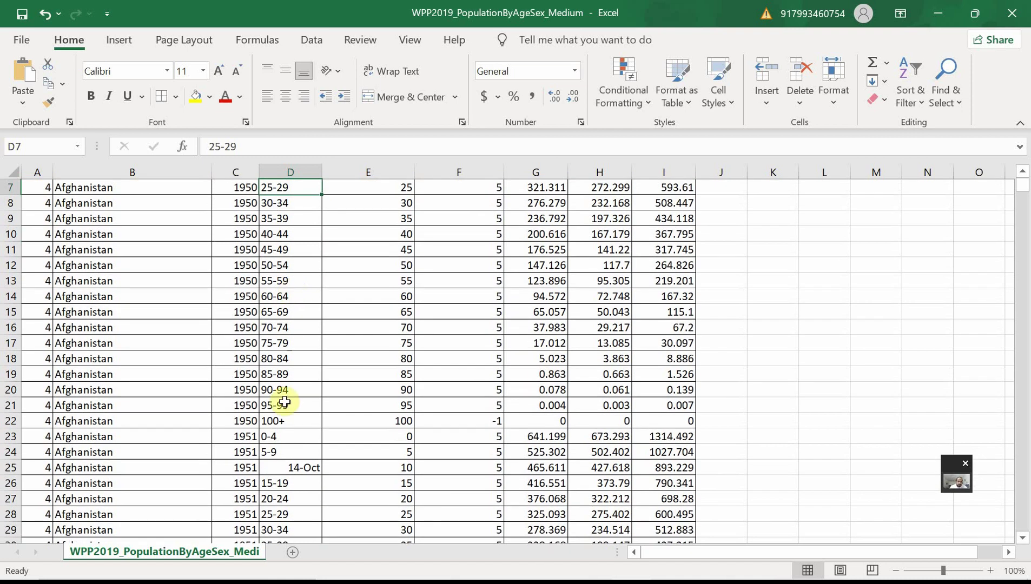
click(297, 471)
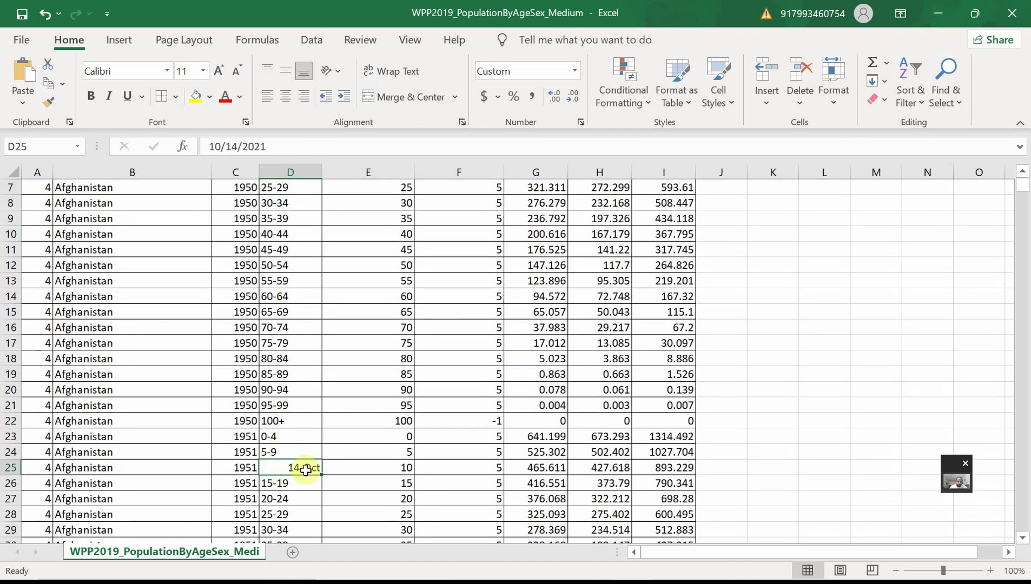
right_click(287, 469)
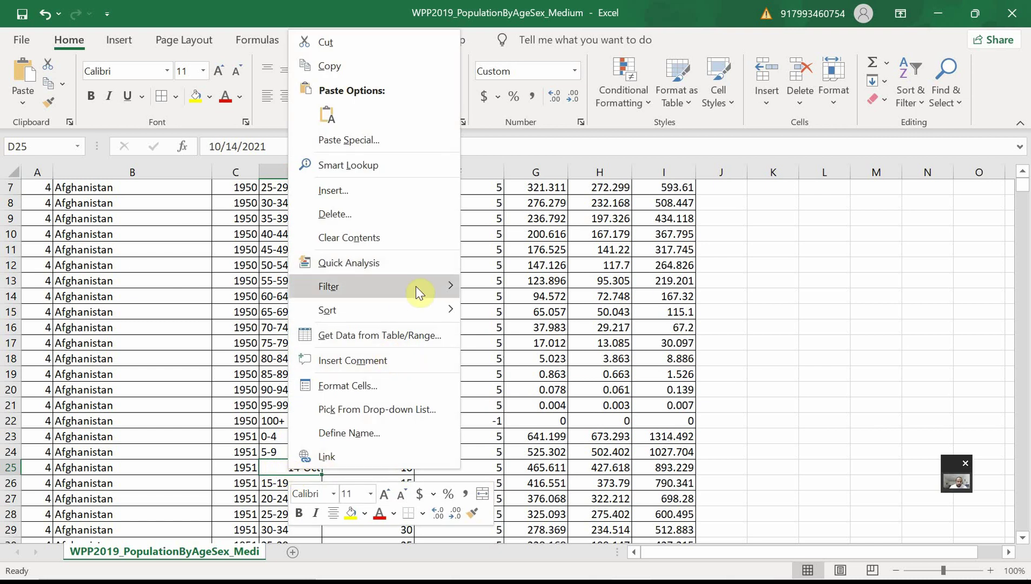
mouse_move(416, 287)
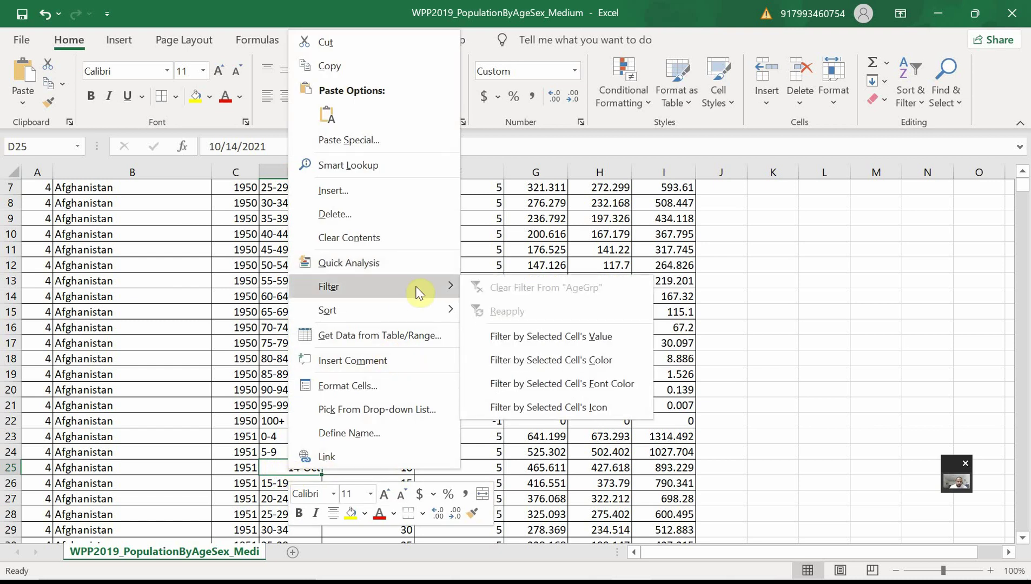
click(569, 339)
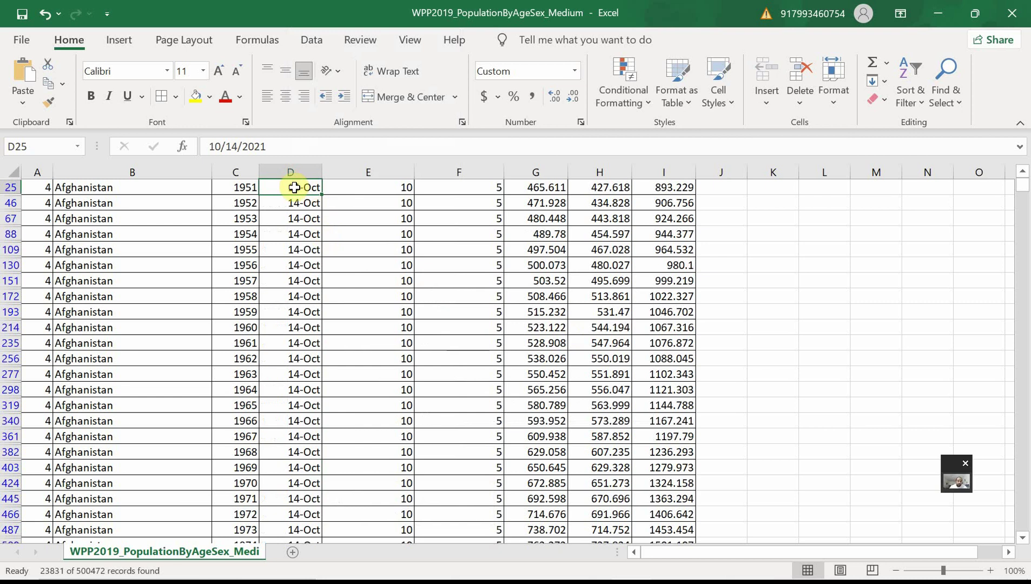
scroll(295, 189, up, 1)
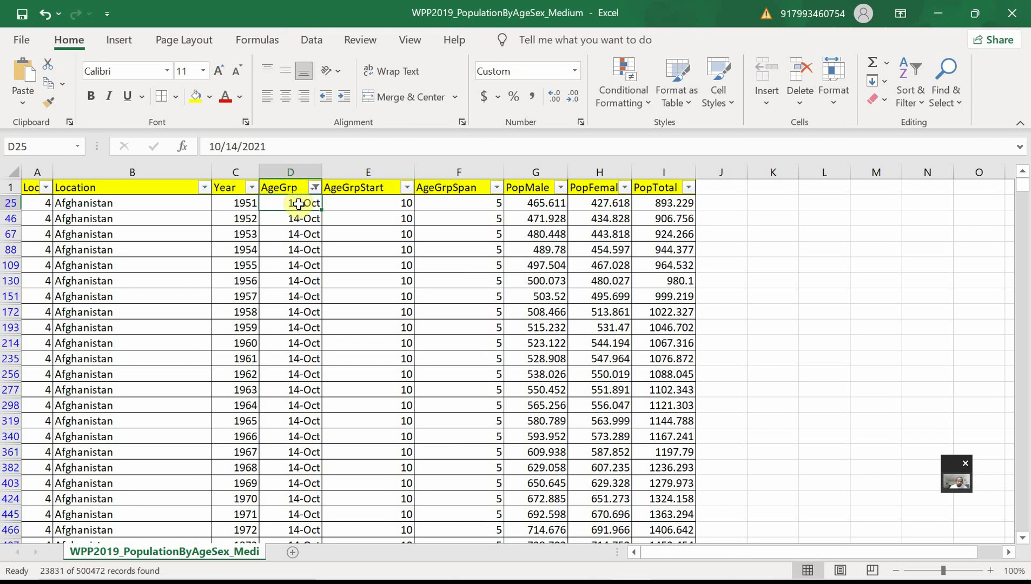
Replace all the filtered 14-Oct entries in AgeGrp at once with the age range 10-14 entered as text
key(ctrl+shift+Down)
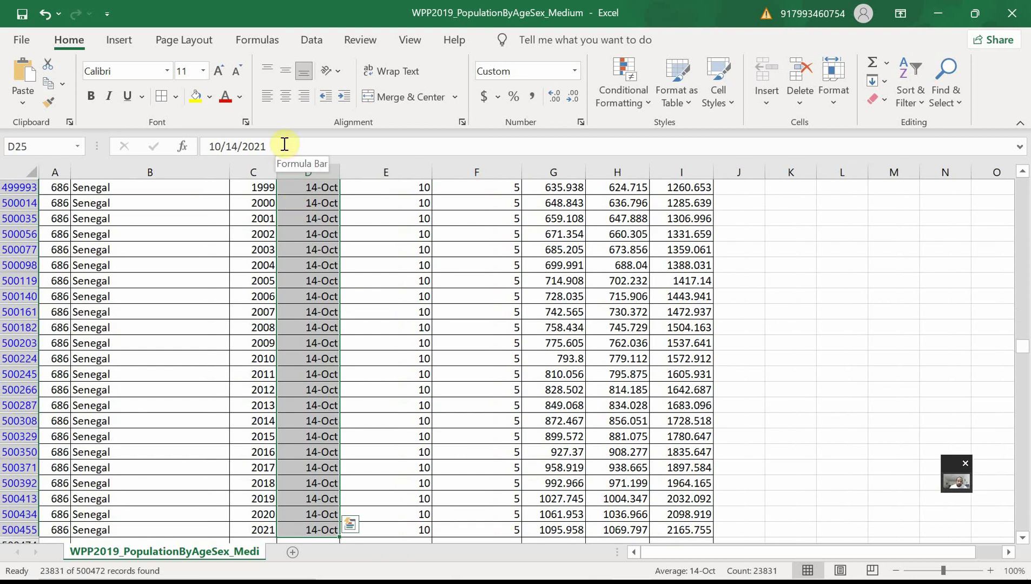
drag(283, 145, 98, 120)
text(')
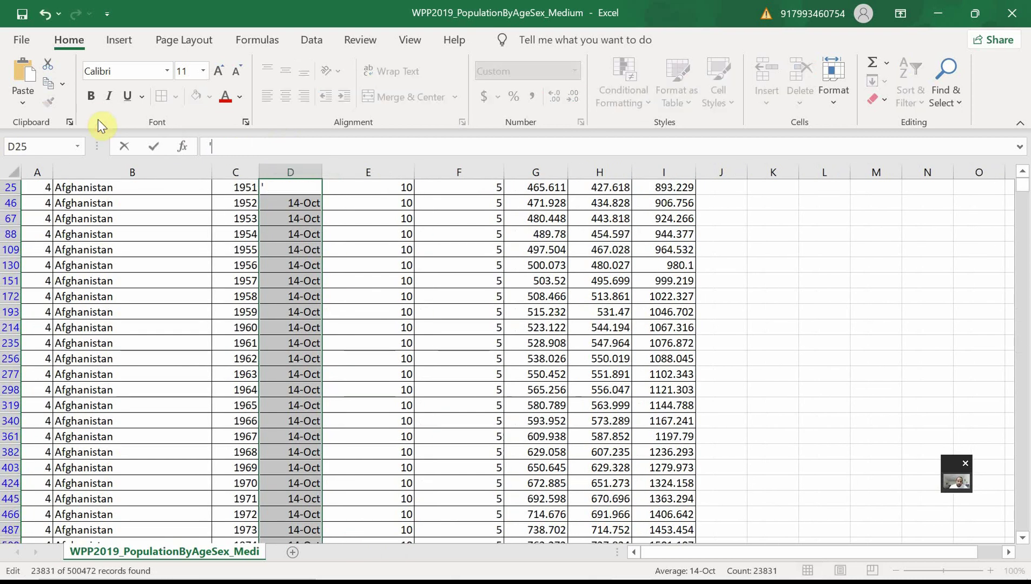
text(14)
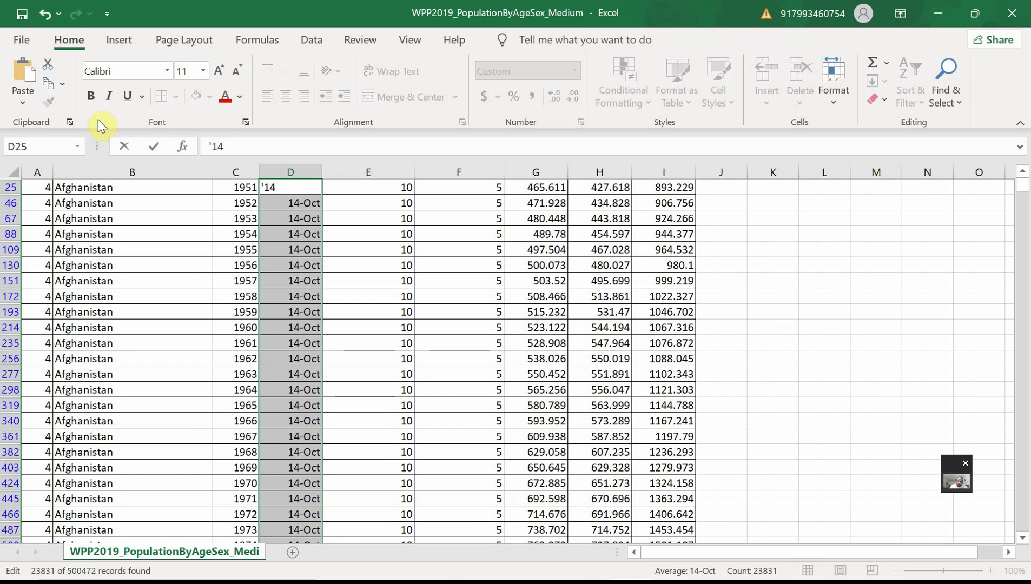
key(BackSpace)
key(BackSpace)
text(10-14)
key(ctrl+Return)
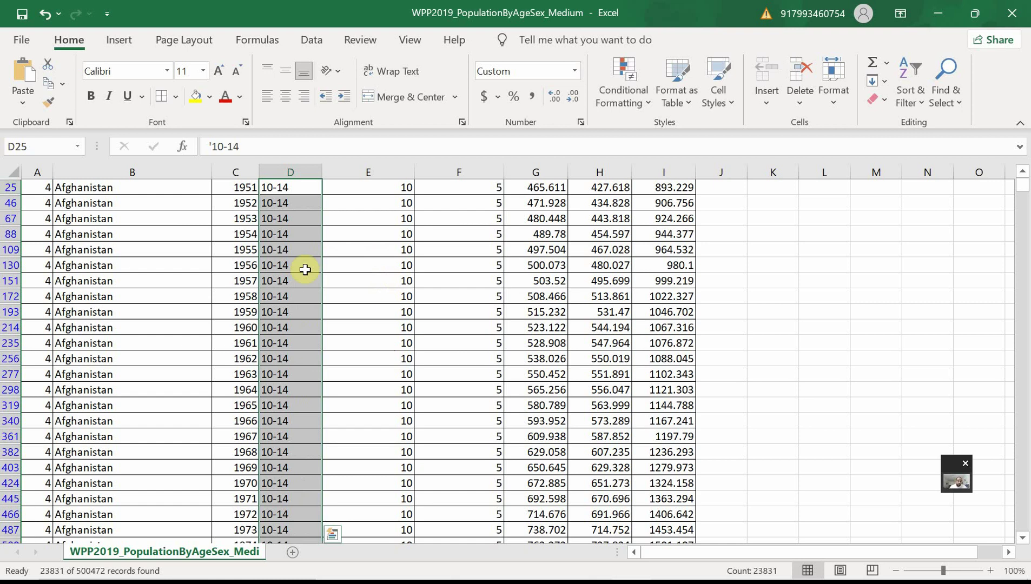
Look over the 10-14 entries and remove the AgeGrp filter
scroll(299, 327, down, 2)
scroll(322, 276, up, 2)
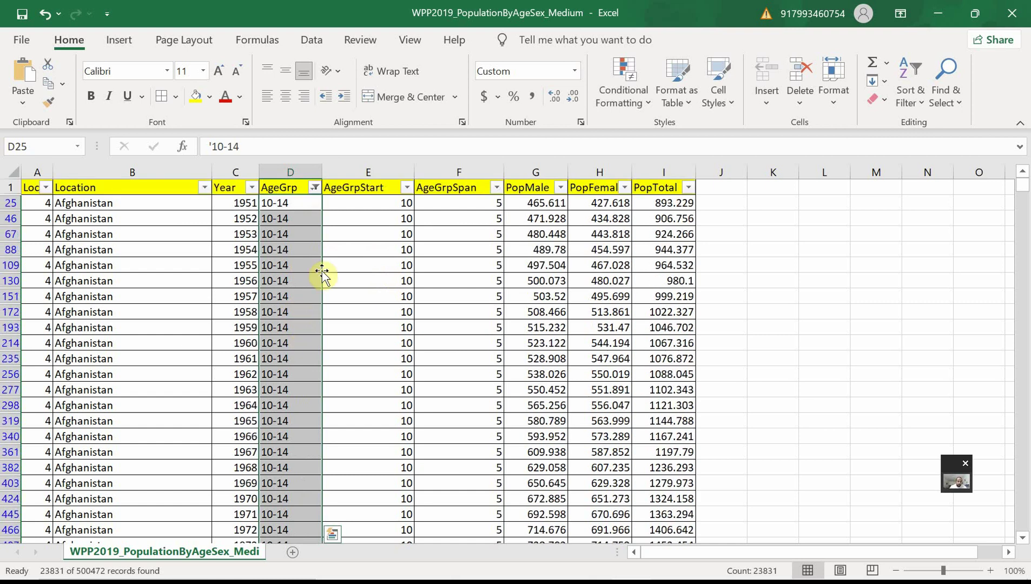
click(314, 187)
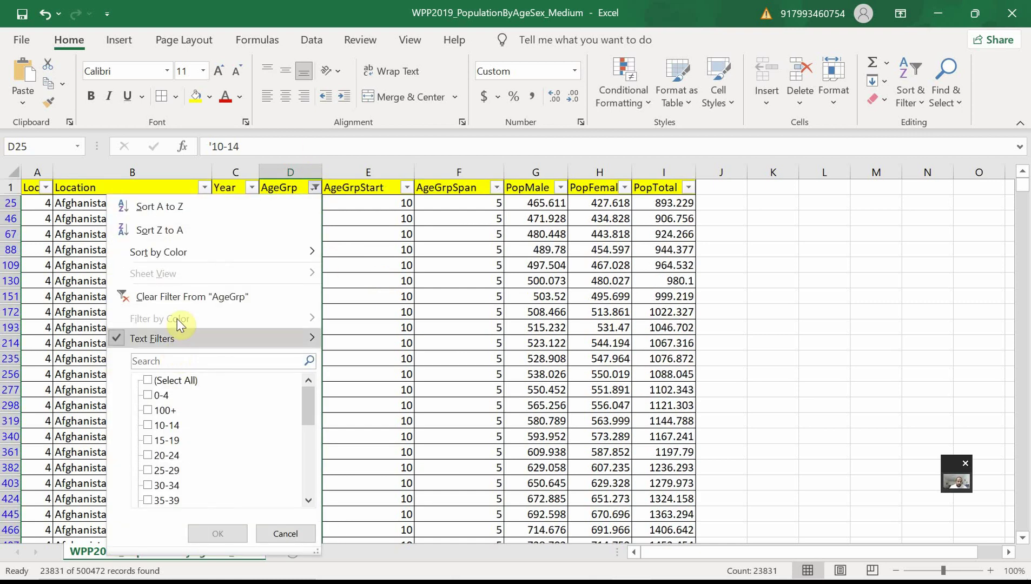
click(192, 296)
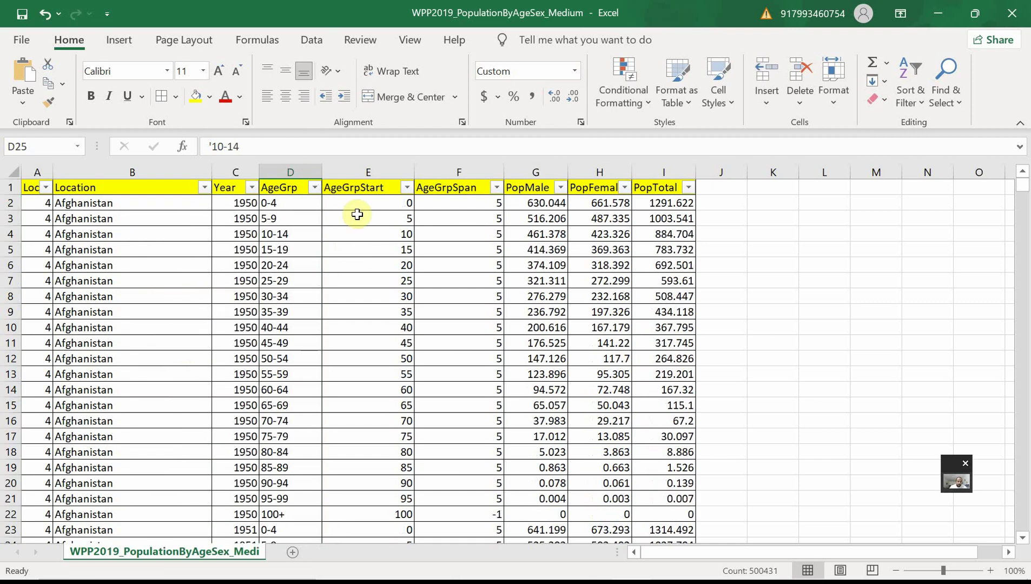
Check the AgeGrp filter's list of values for any age groups still misread as dates
click(314, 188)
scroll(223, 432, down, 5)
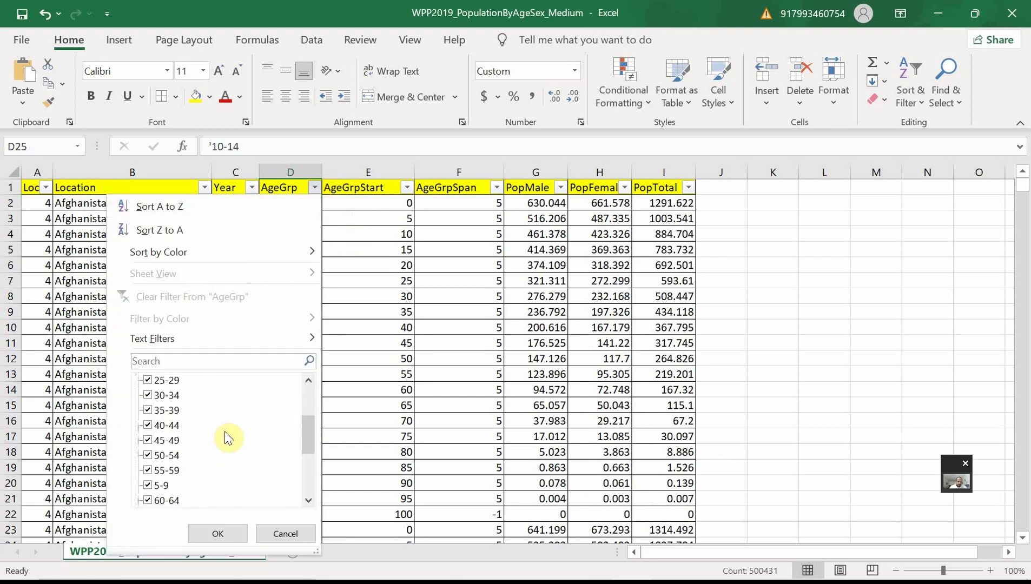
scroll(227, 430, up, 2)
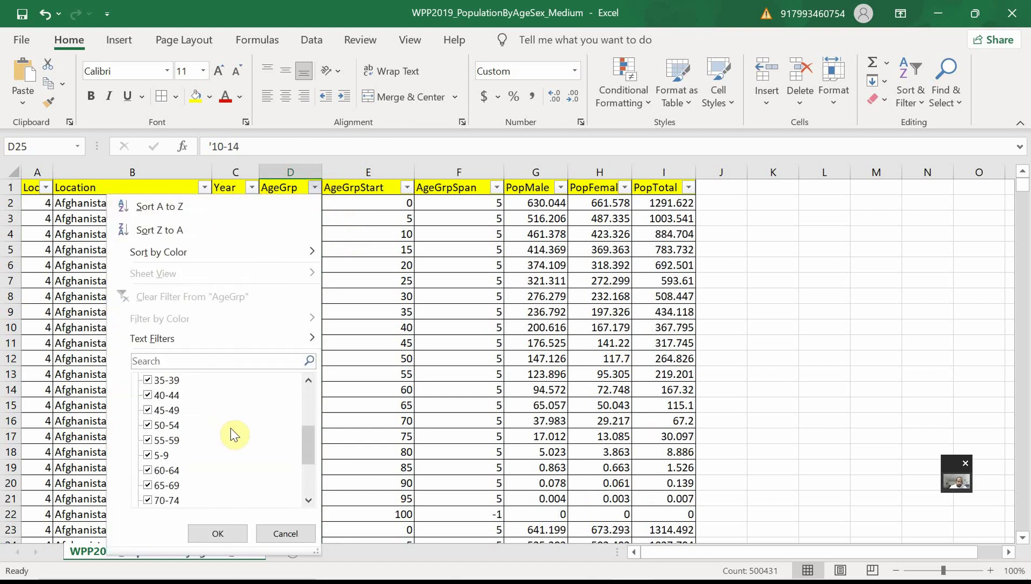
scroll(233, 435, up, 1)
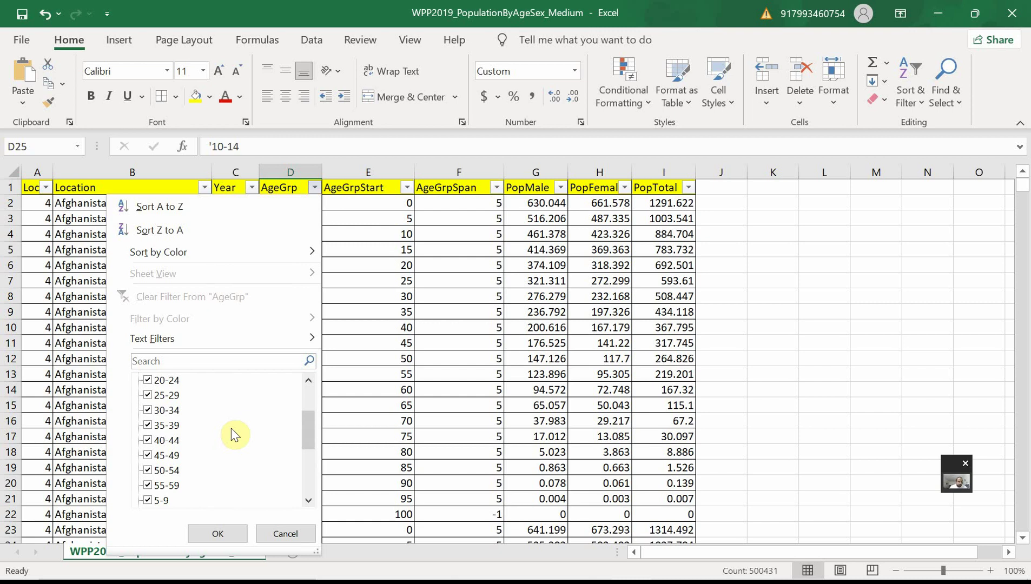
scroll(234, 435, up, 1)
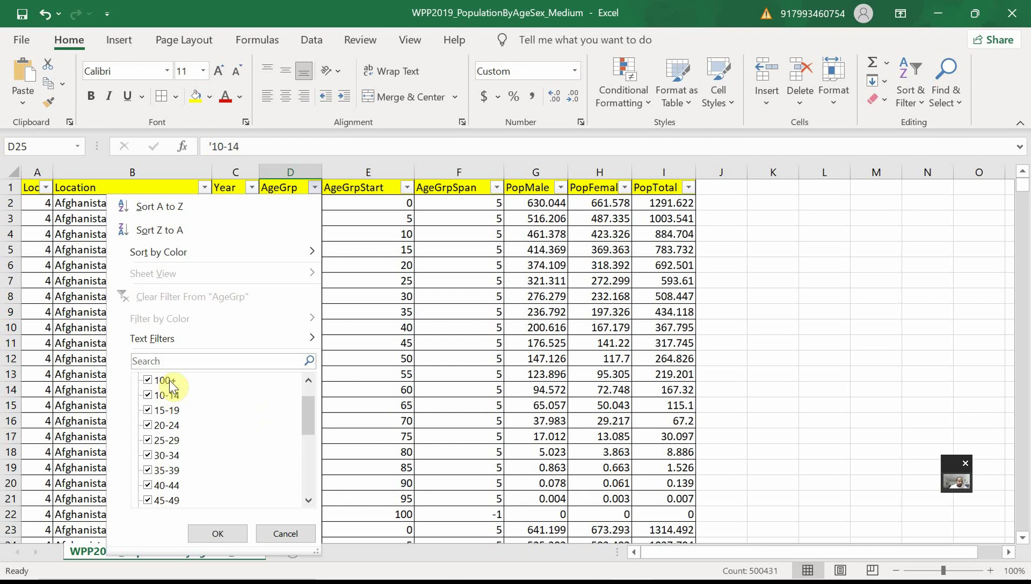
scroll(162, 387, up, 1)
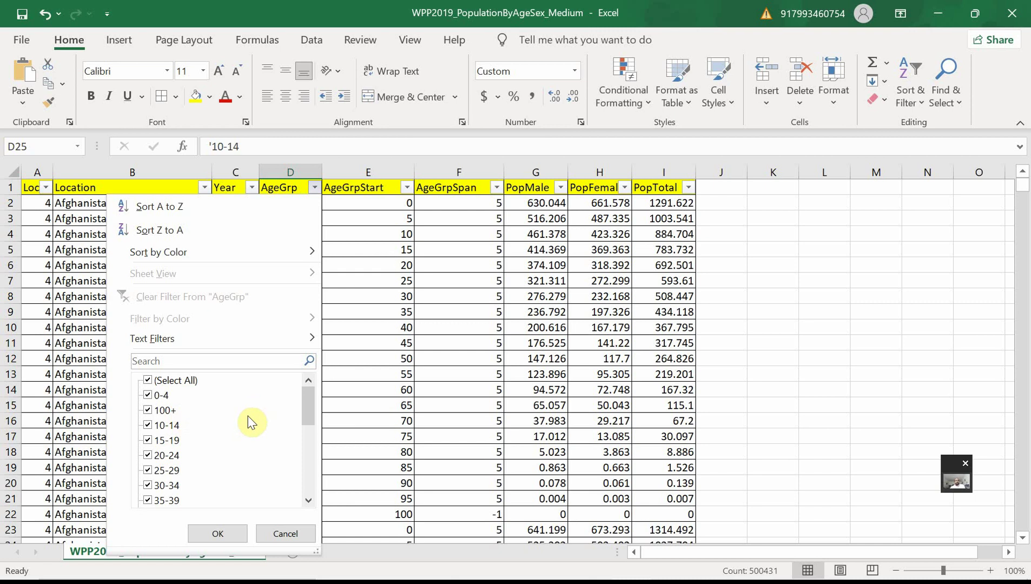
click(228, 539)
click(292, 355)
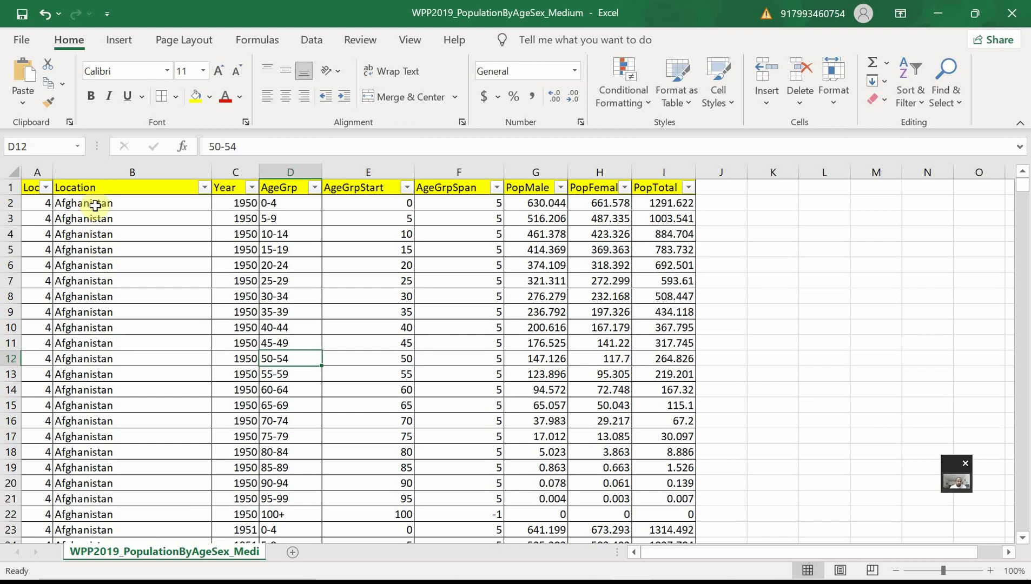
Look over Afghanistan's 1950 records in rows 2 to 22, one row per age group
scroll(249, 310, down, 1)
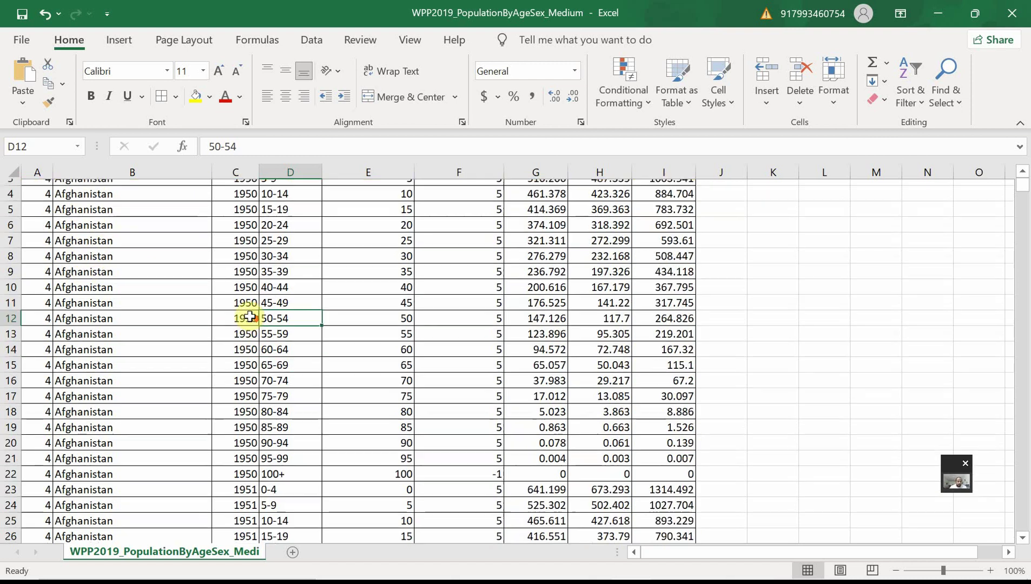
scroll(249, 310, up, 1)
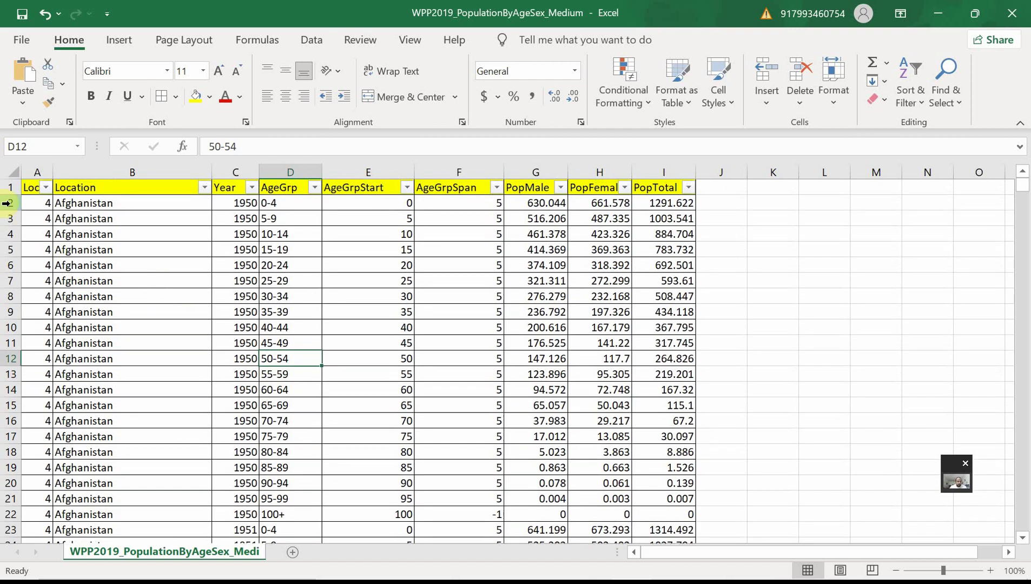
drag(9, 203, 59, 512)
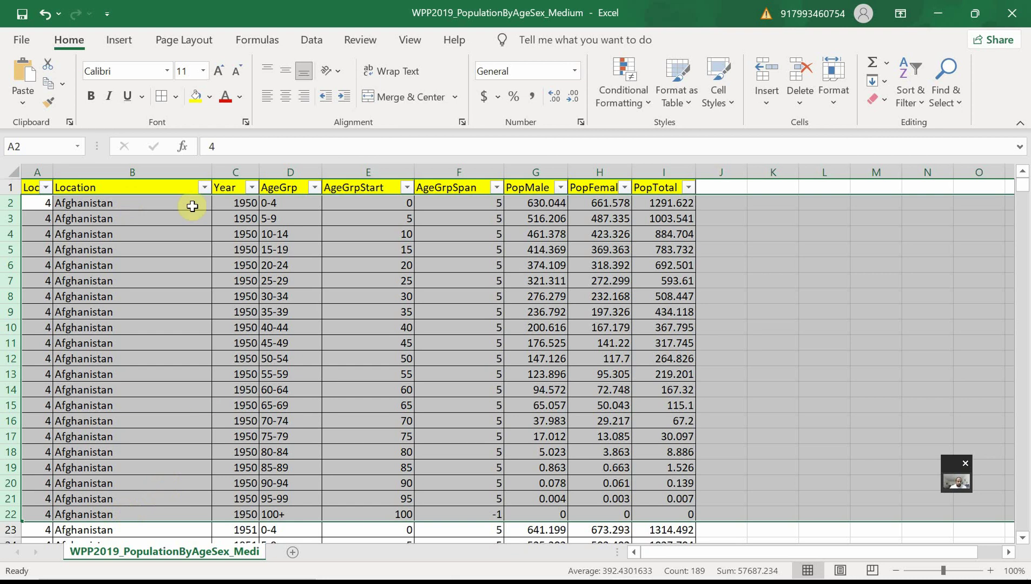
click(283, 205)
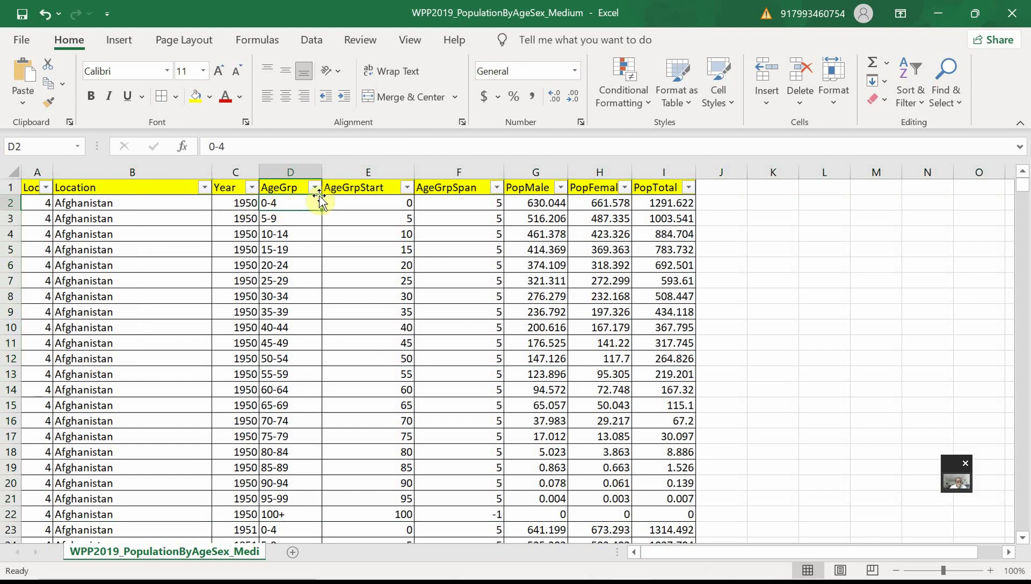
Delete the AgeGrpStart and AgeGrpSpan columns from the sheet
drag(351, 170, 455, 170)
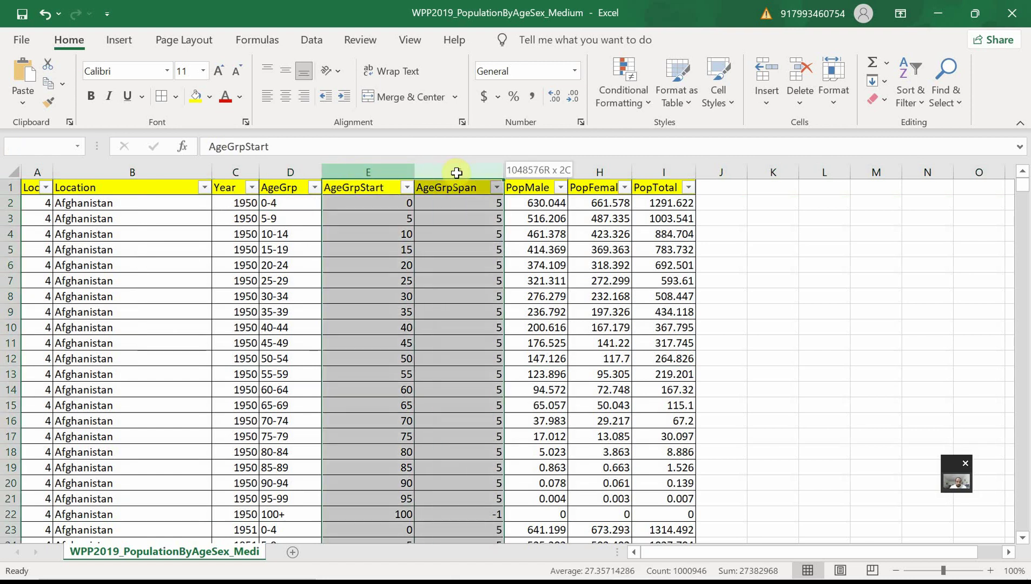
right_click(456, 188)
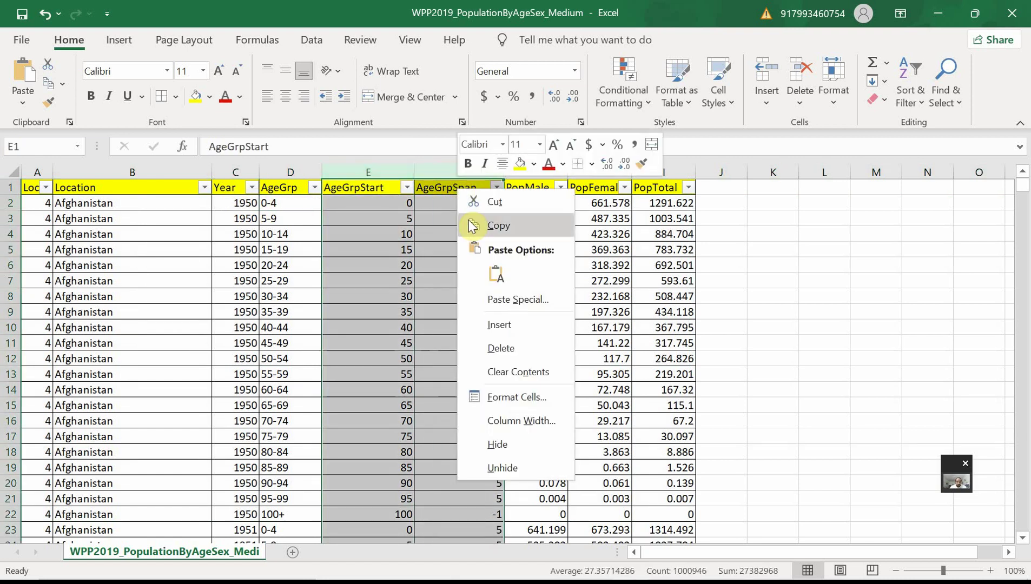
click(522, 349)
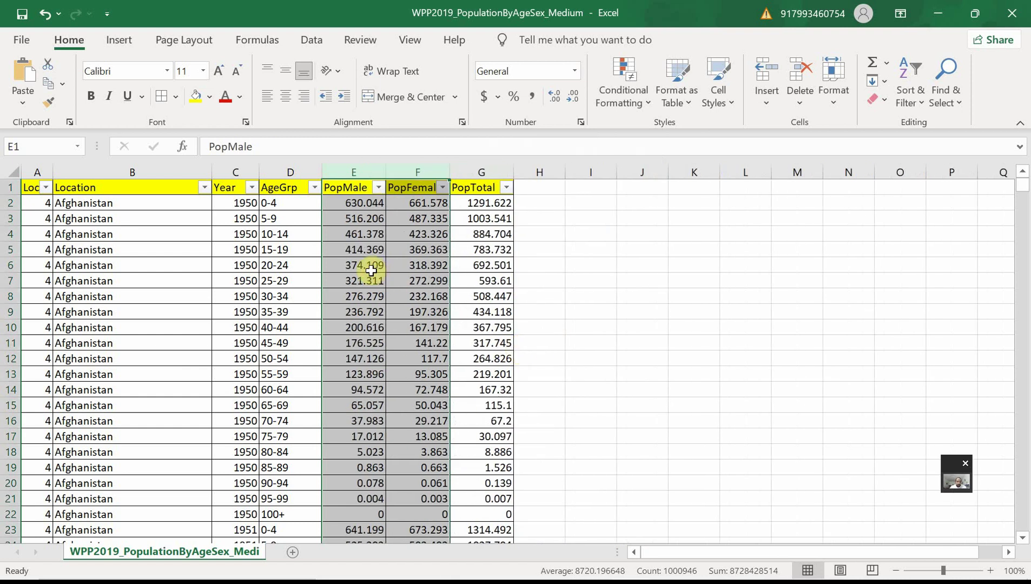
click(370, 268)
Widen the PopMale, PopFemale and PopTotal columns so their headings fit beside the filter arrows
drag(386, 172, 403, 172)
drag(466, 170, 483, 170)
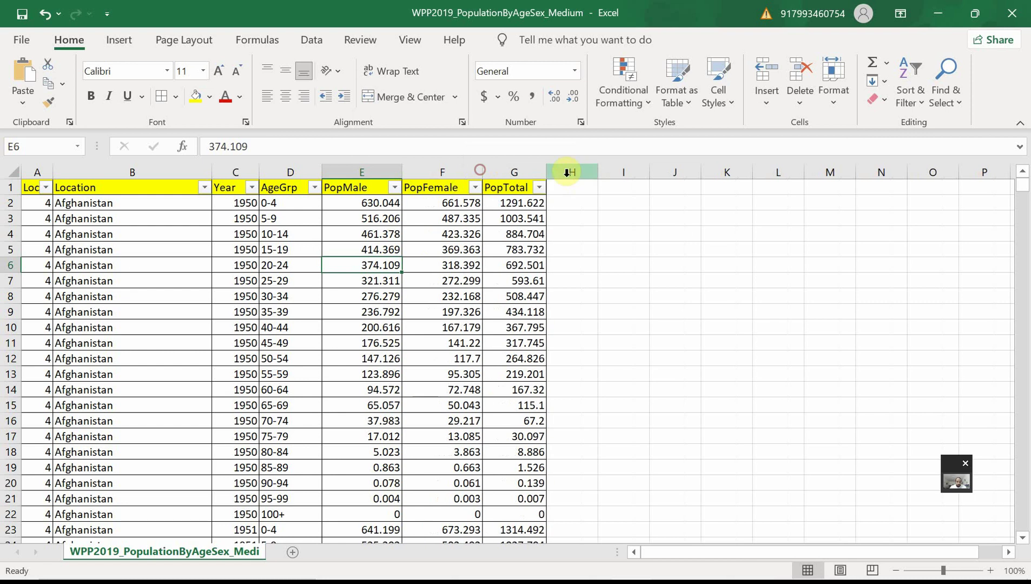
drag(546, 170, 564, 171)
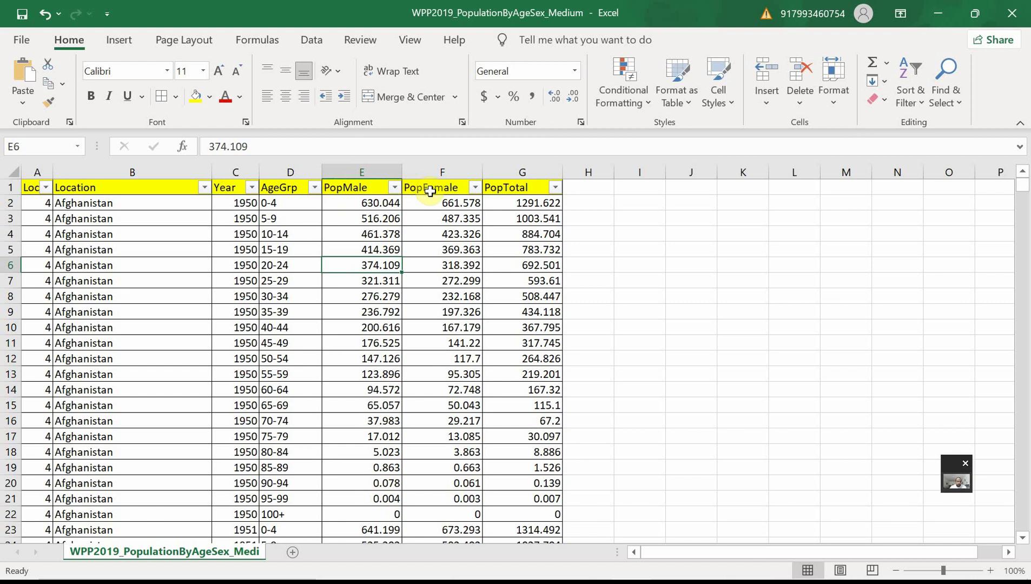
Compare the sum of the male and female populations in row 2 with its PopTotal value
click(541, 186)
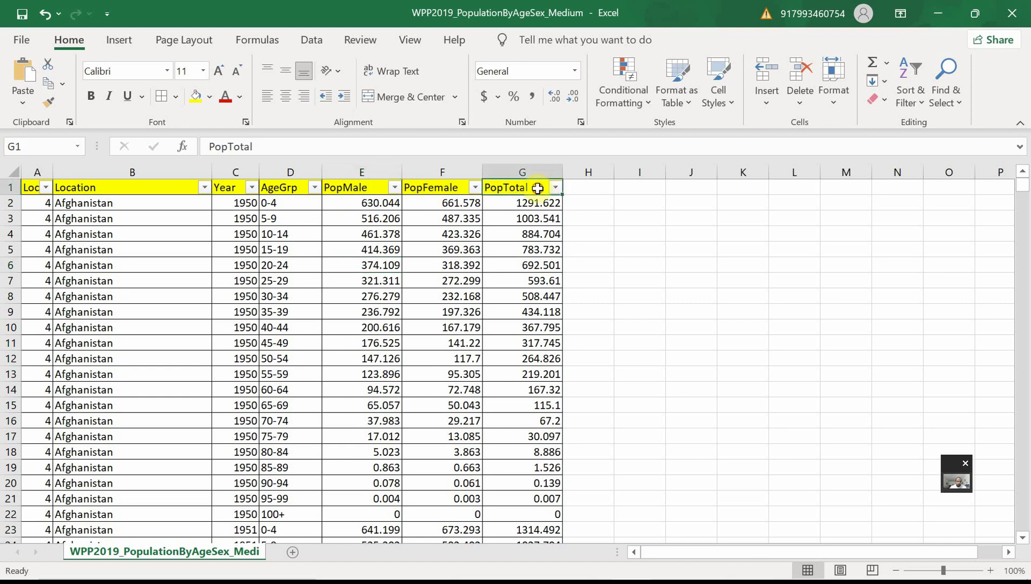
drag(379, 201, 439, 204)
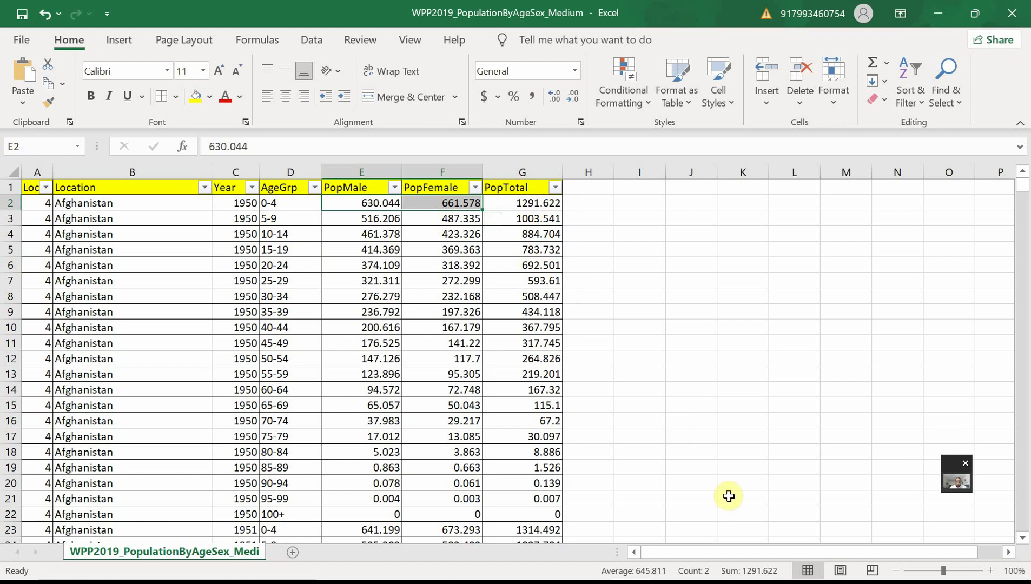
mouse_move(771, 568)
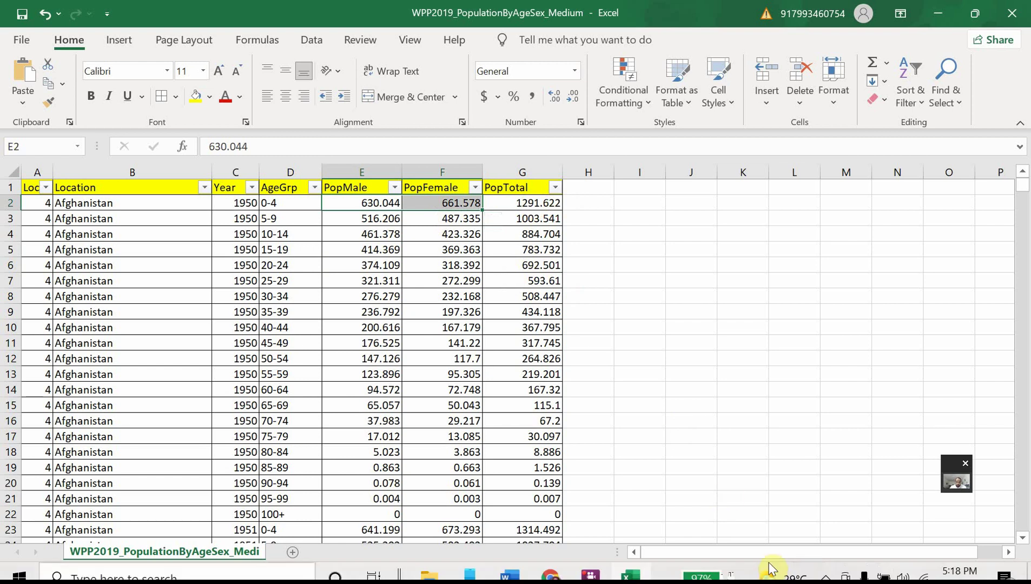
click(513, 202)
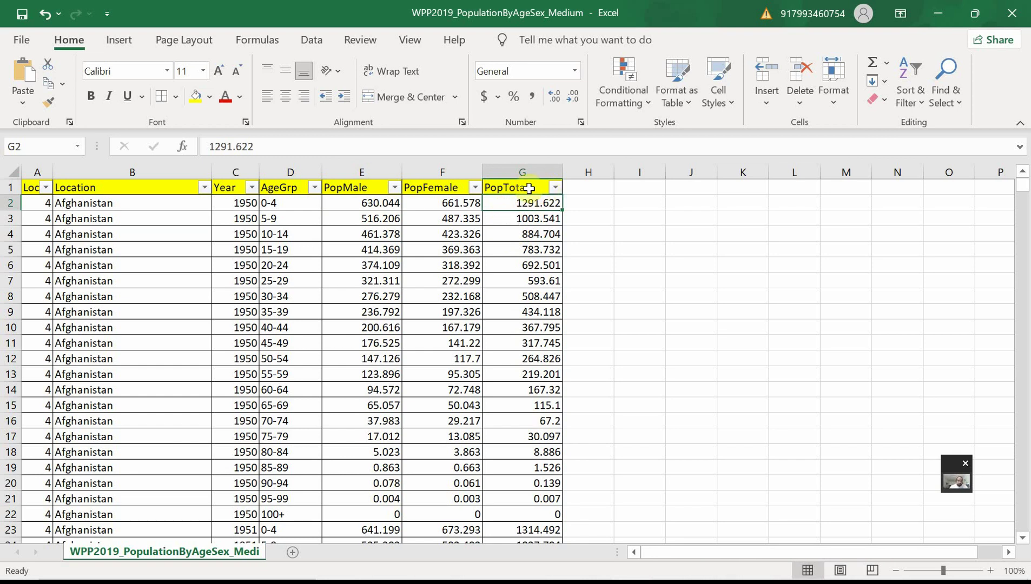
Delete the PopTotal column from the sheet
click(539, 166)
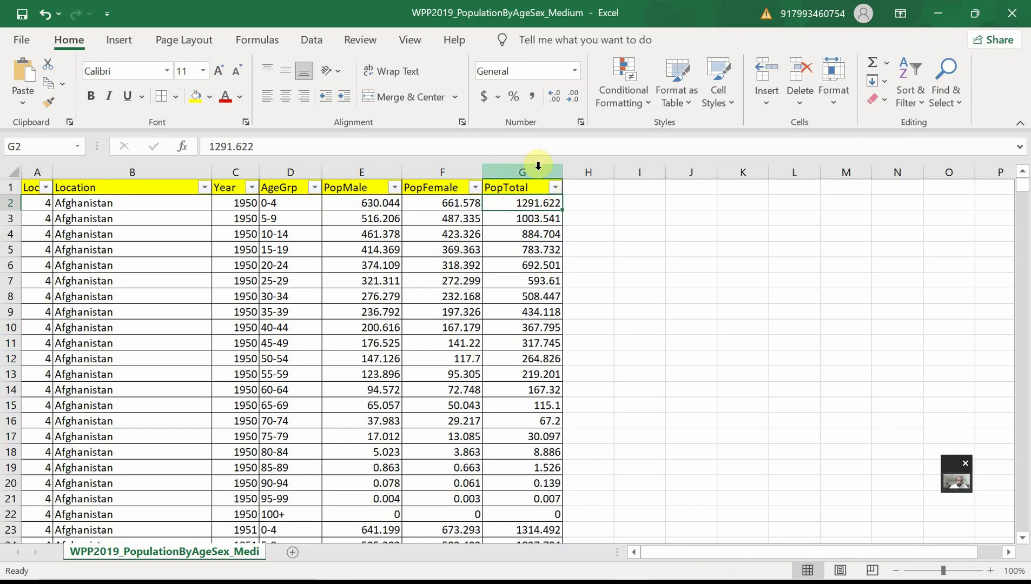
right_click(539, 168)
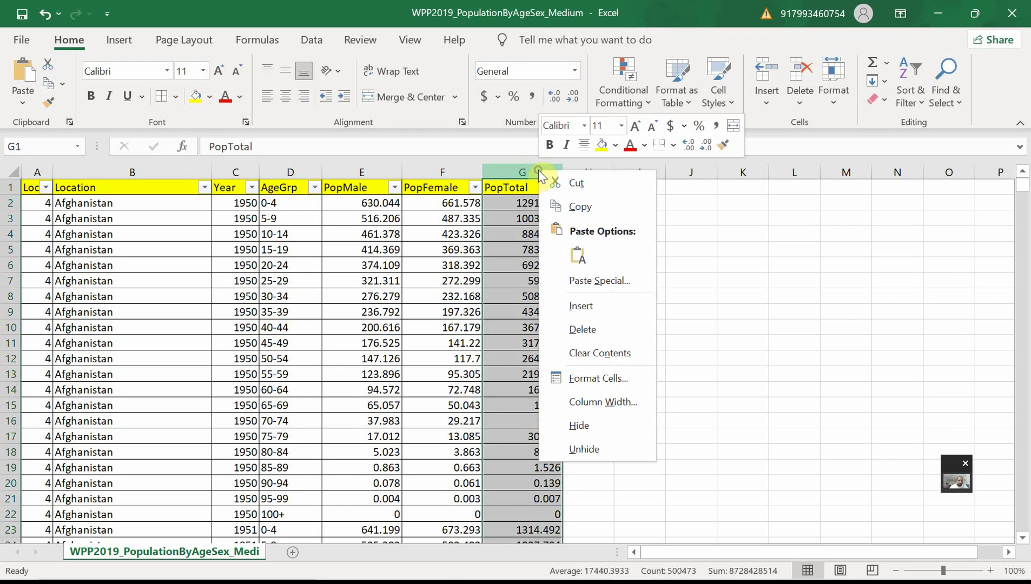
click(532, 200)
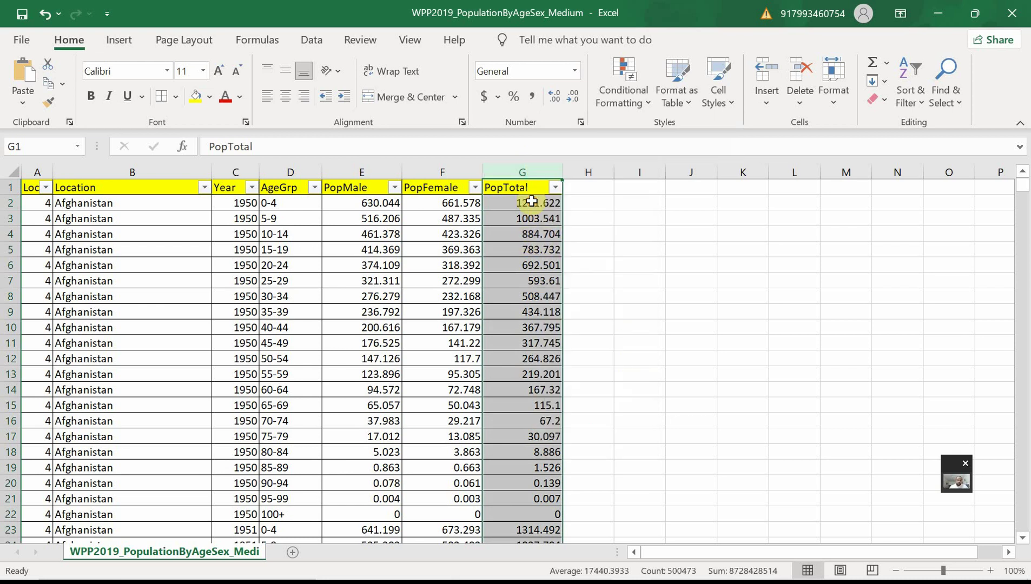
click(530, 202)
click(528, 173)
right_click(529, 174)
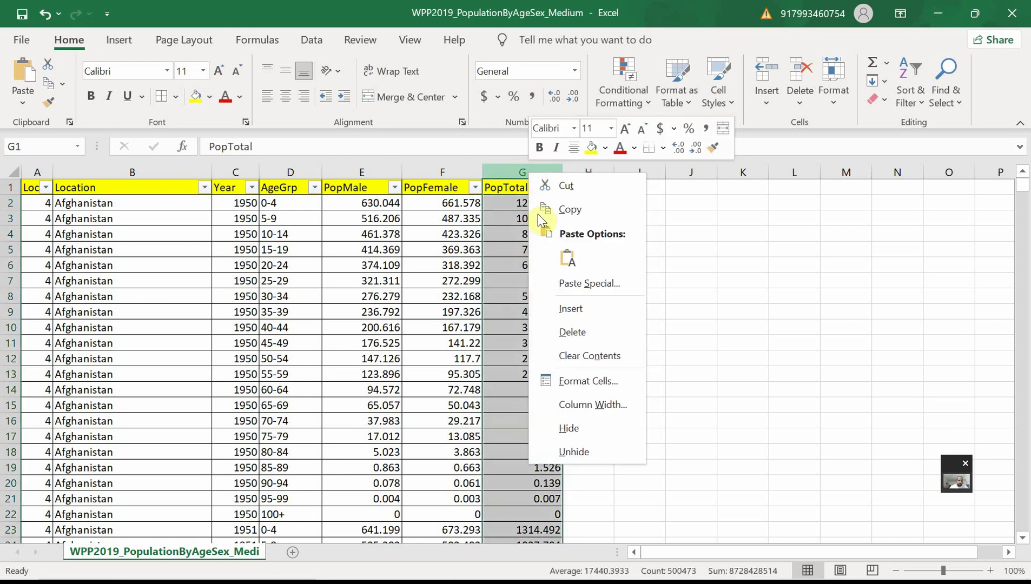
click(573, 327)
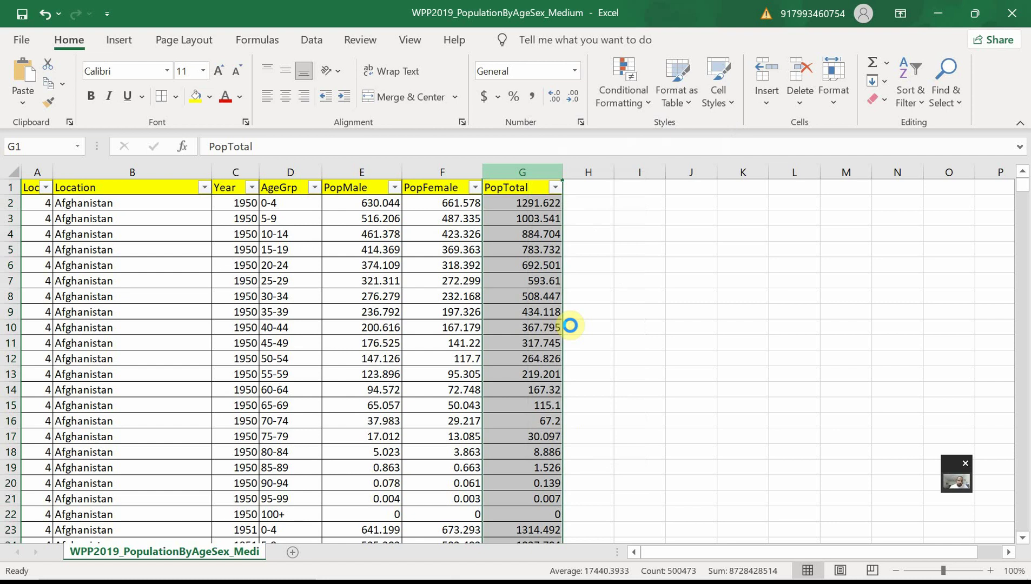
Rename the PopMale heading to Male Population and widen its column to fit the text
click(344, 188)
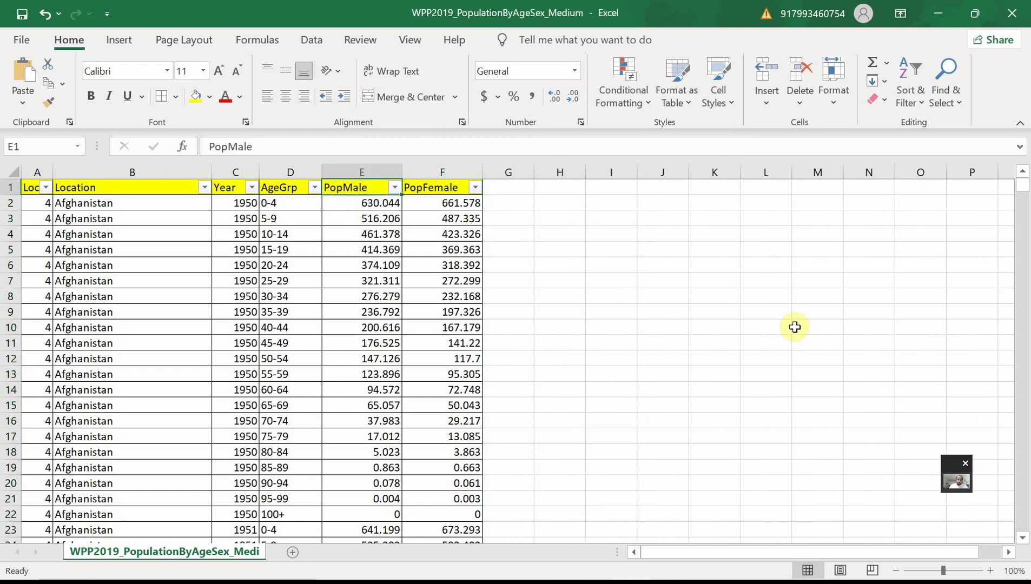
text(Male Po)
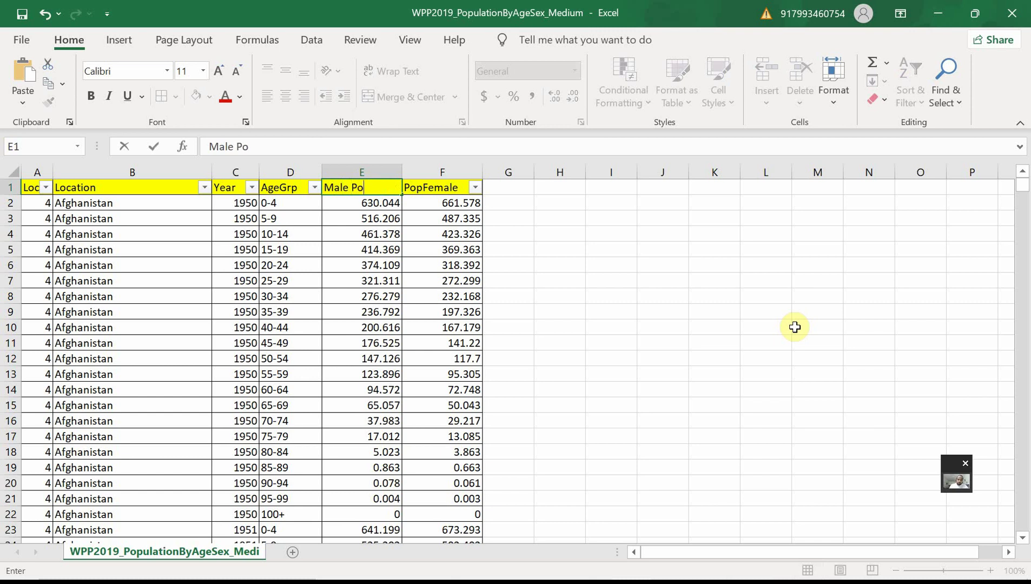
text(pulation)
key(Return)
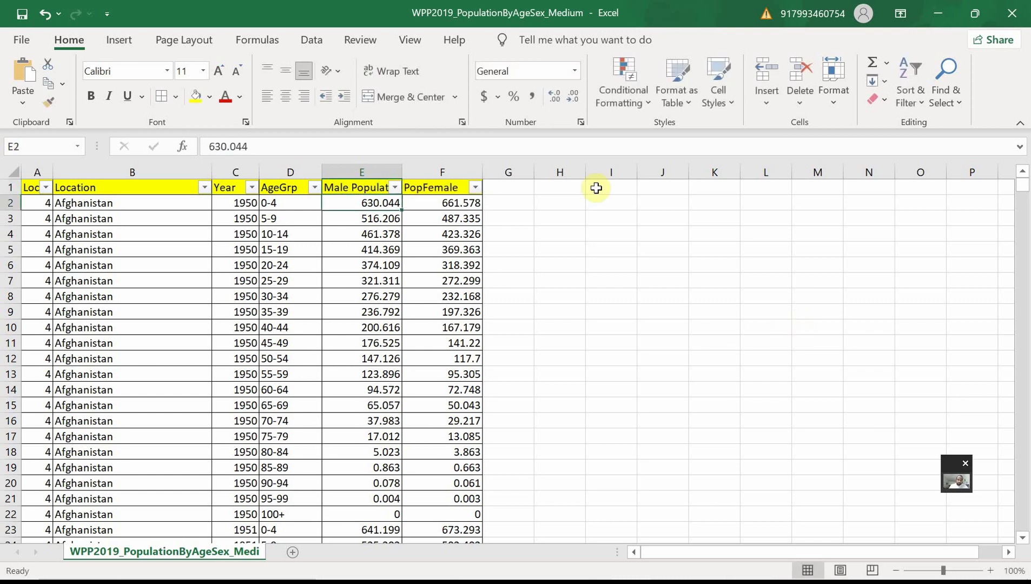
drag(404, 167, 421, 167)
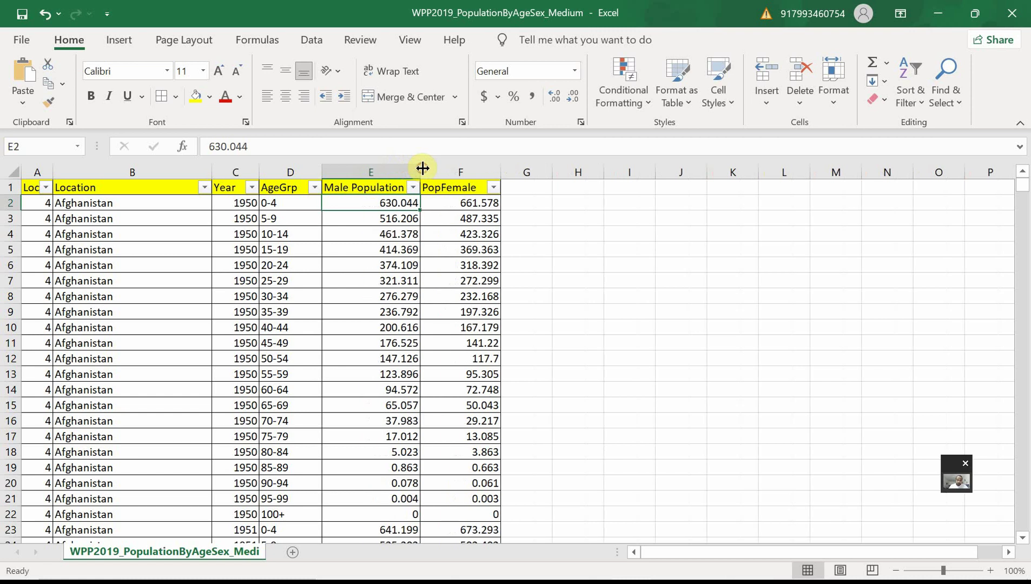
click(469, 203)
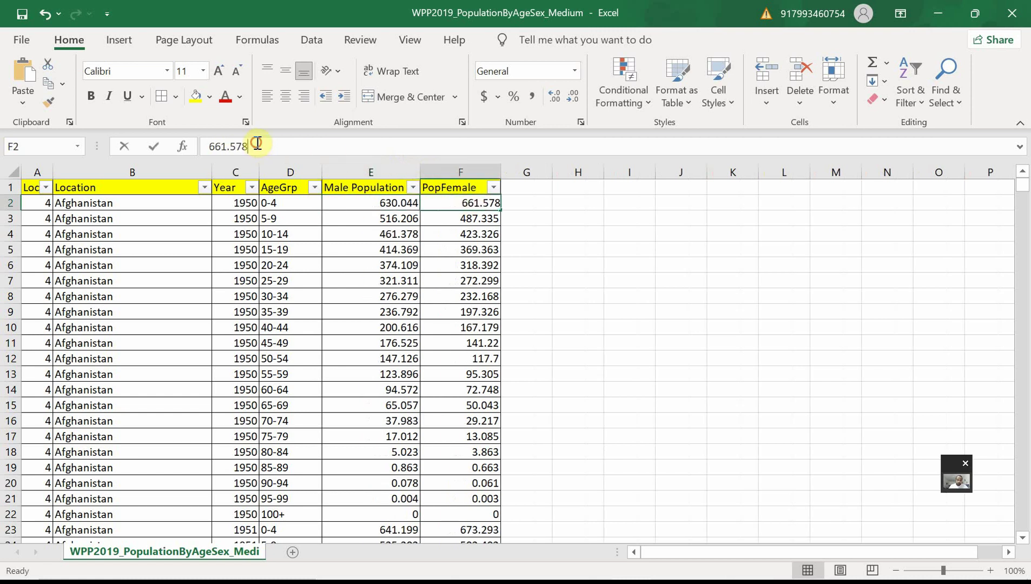
drag(258, 146, 178, 146)
key(Escape)
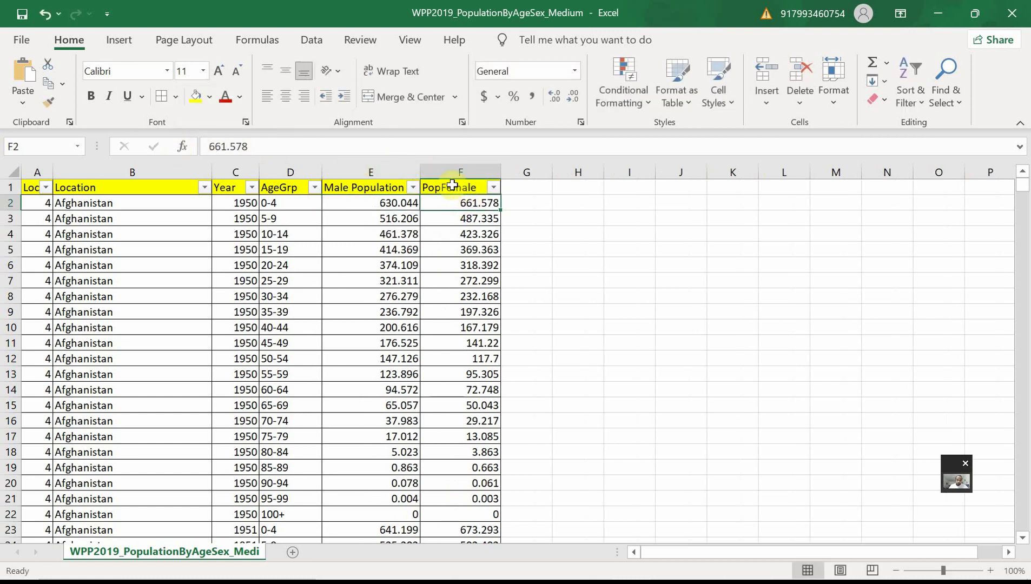
Rename the PopFemale heading to Female Population and autofit its column width
click(454, 186)
drag(221, 146, 145, 139)
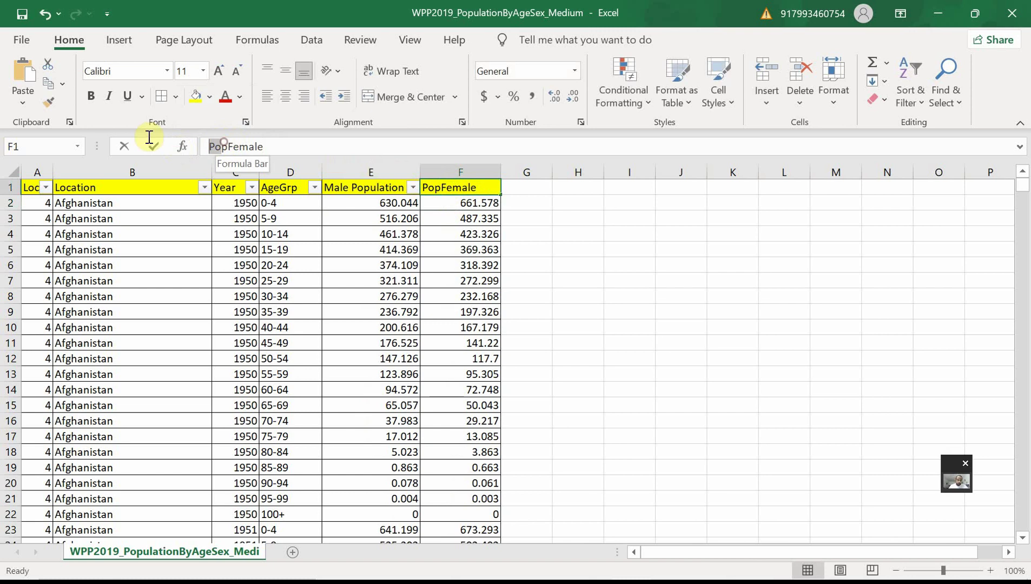
key(BackSpace)
key(Delete)
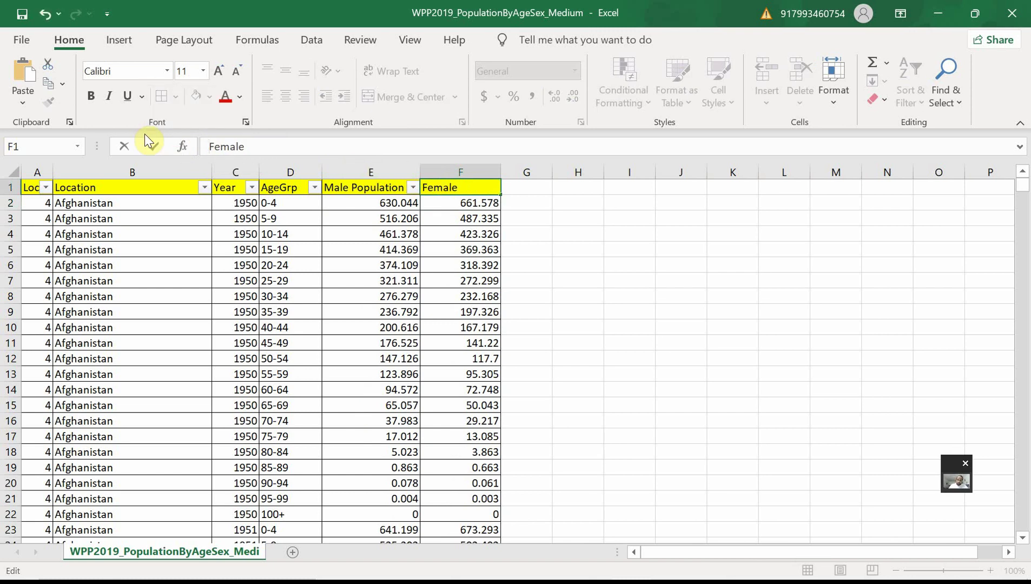
key(End)
text(Population)
key(Return)
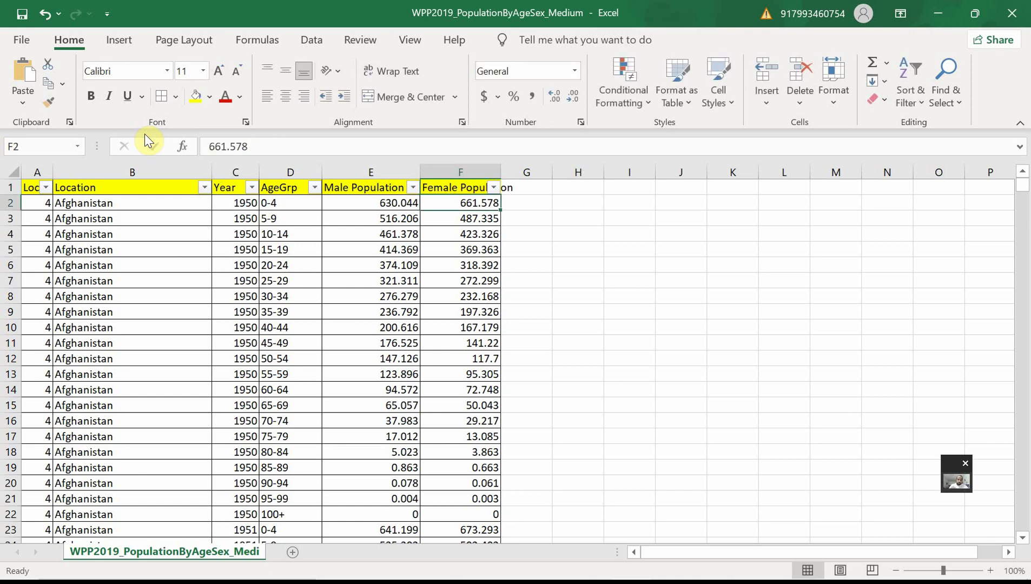
double_click(501, 172)
Widen column G and enter the heading Total Population in G1
click(552, 187)
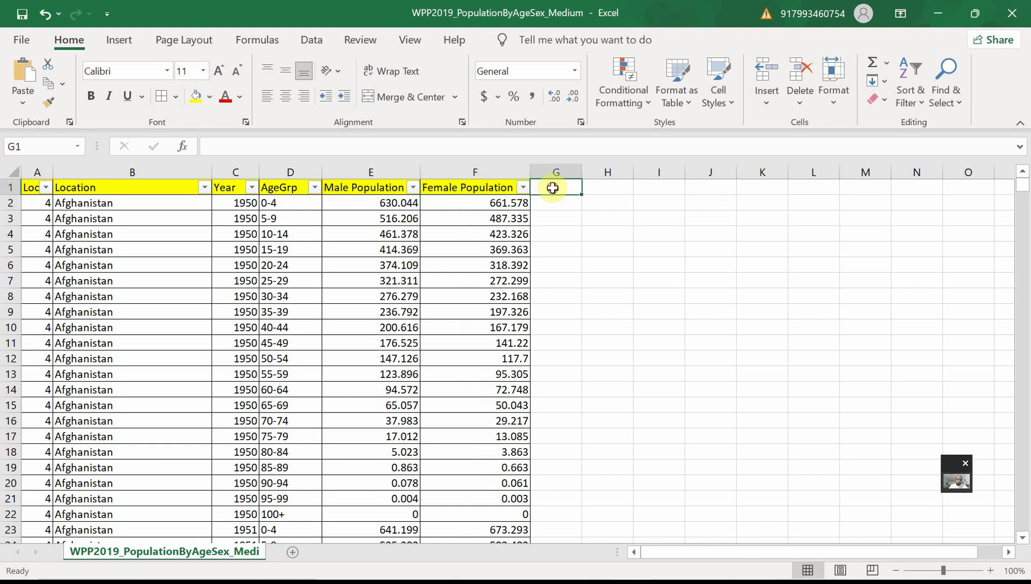
drag(578, 175, 645, 175)
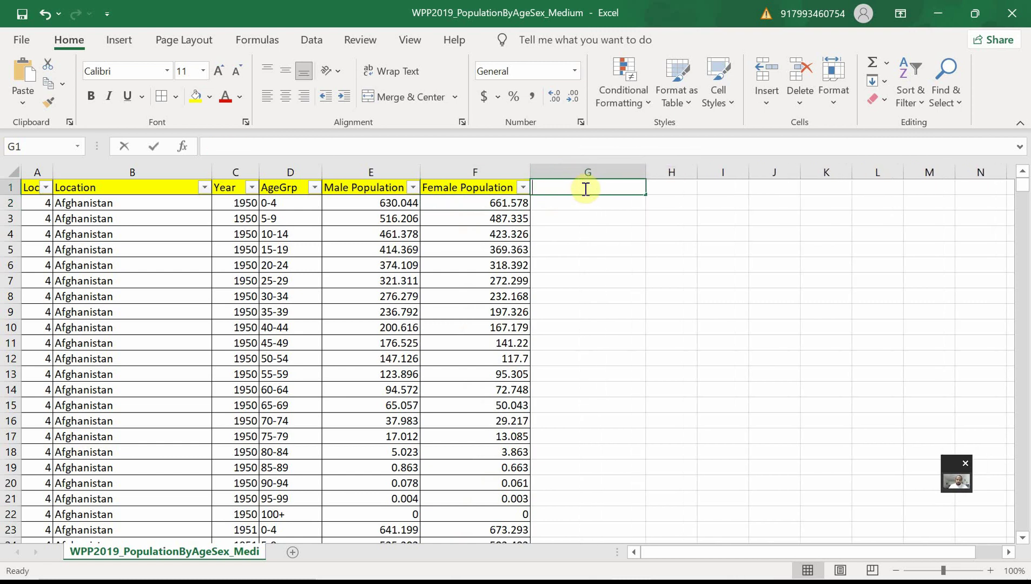
text(Total Populatio)
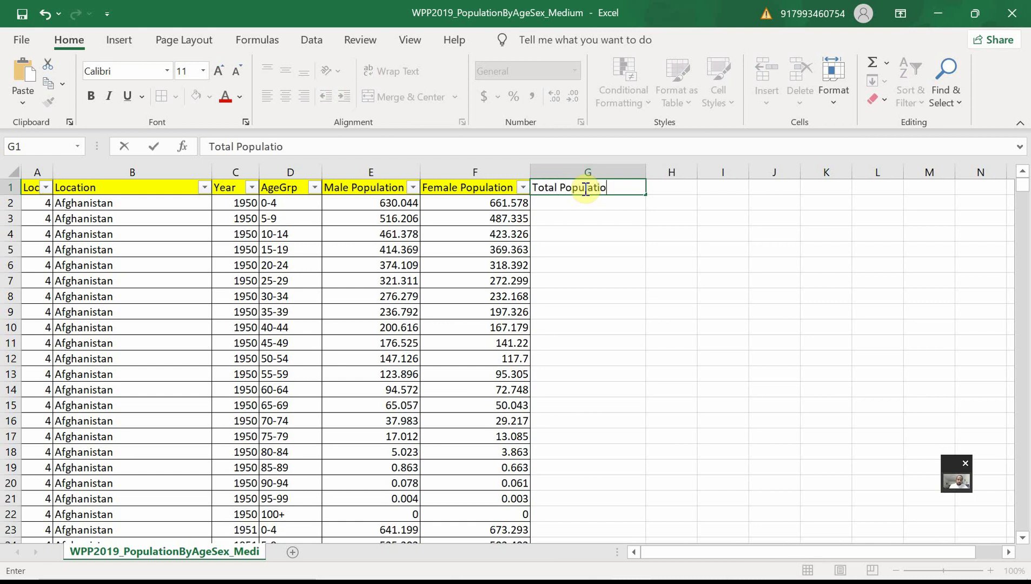
text(n)
key(Return)
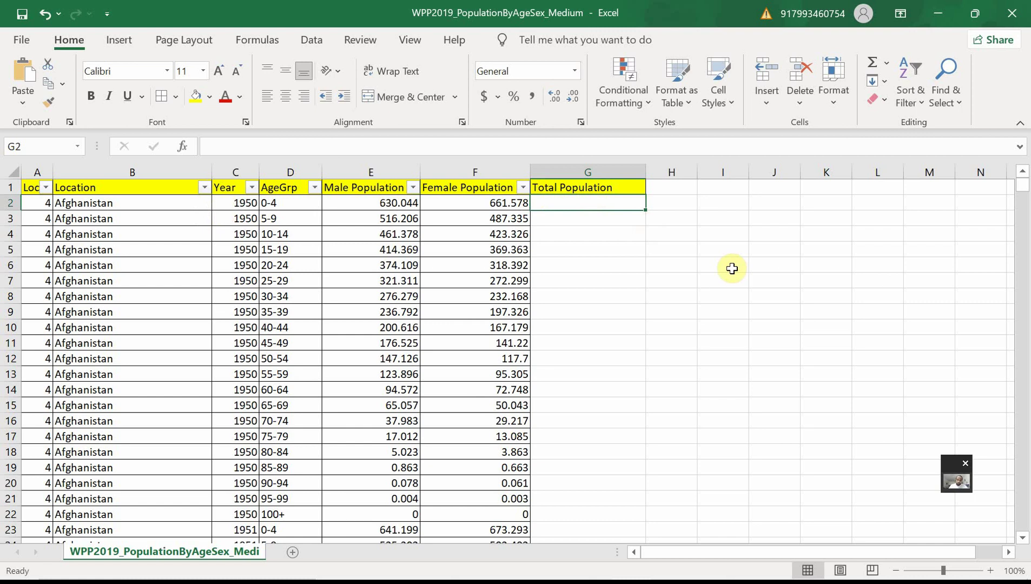
Enter the formula =E2+F2 in G2 to add the male and female populations
click(383, 202)
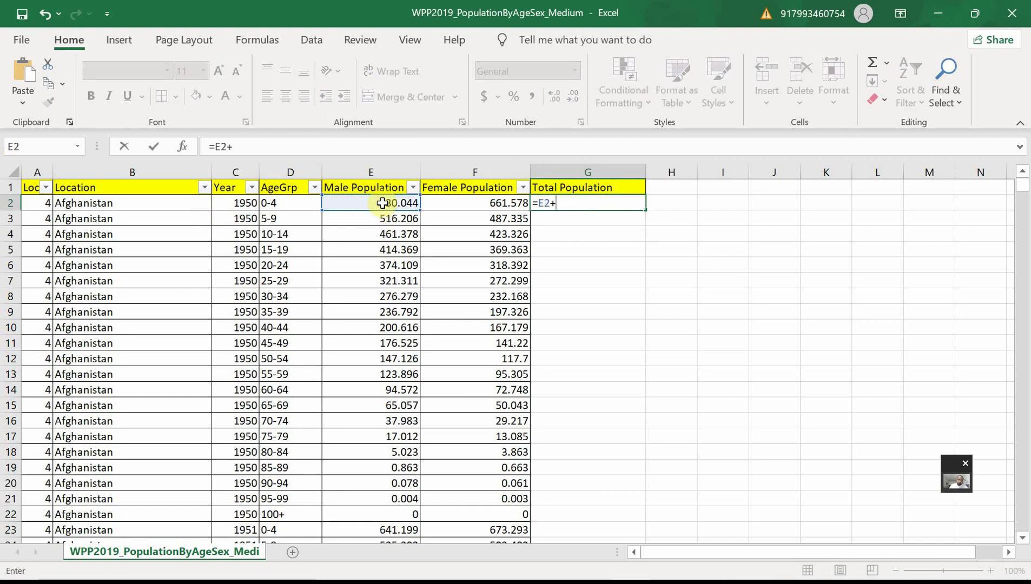
text(+)
click(447, 208)
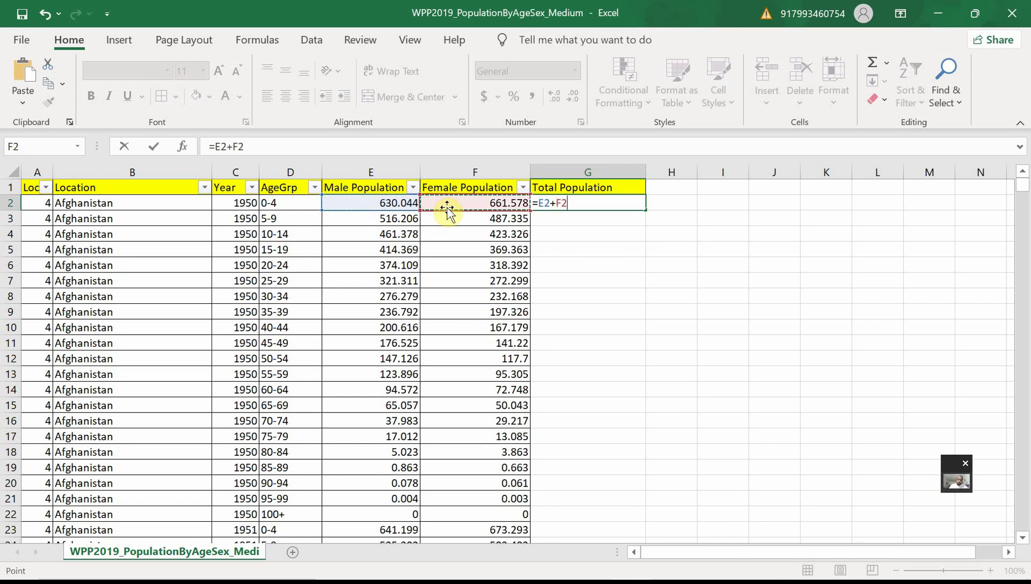
key(Return)
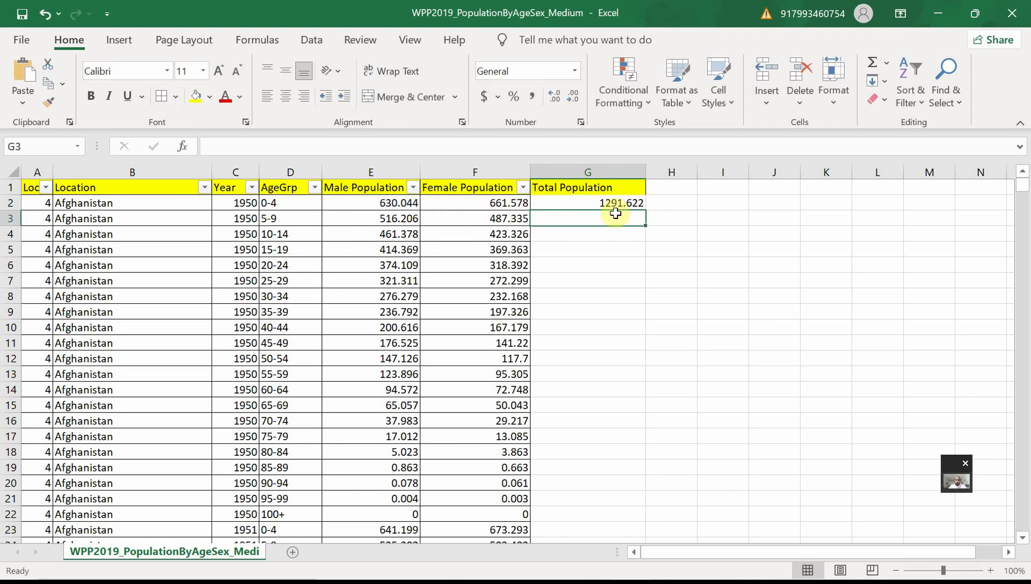
Fill the Total Population formula from G2 down to the last data row
click(384, 203)
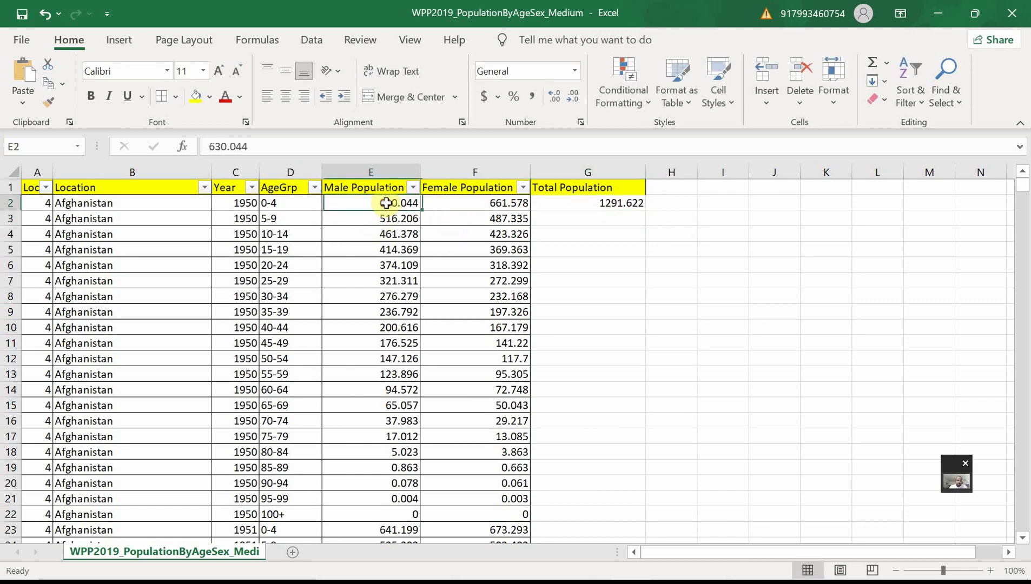
click(467, 203)
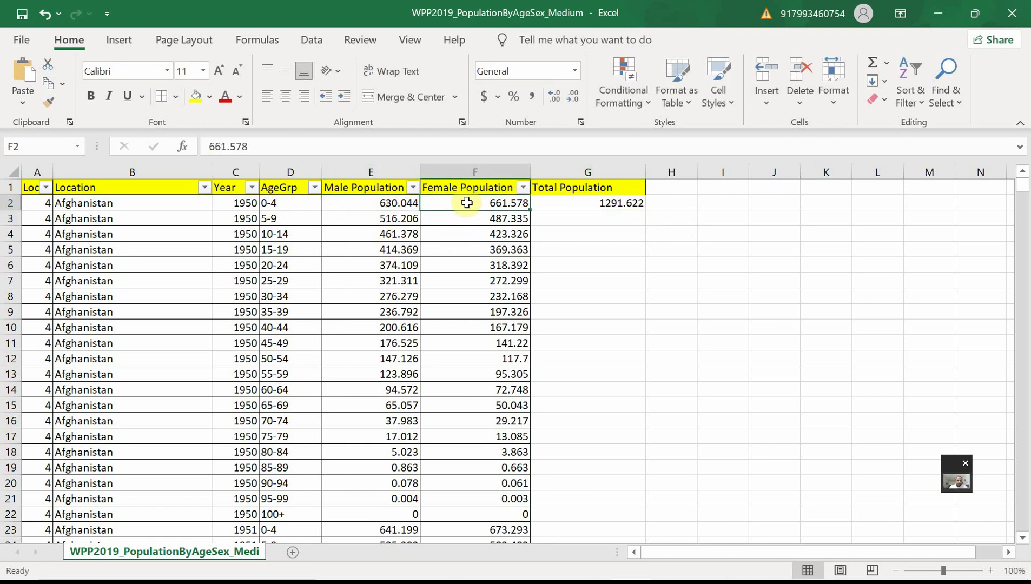
click(631, 204)
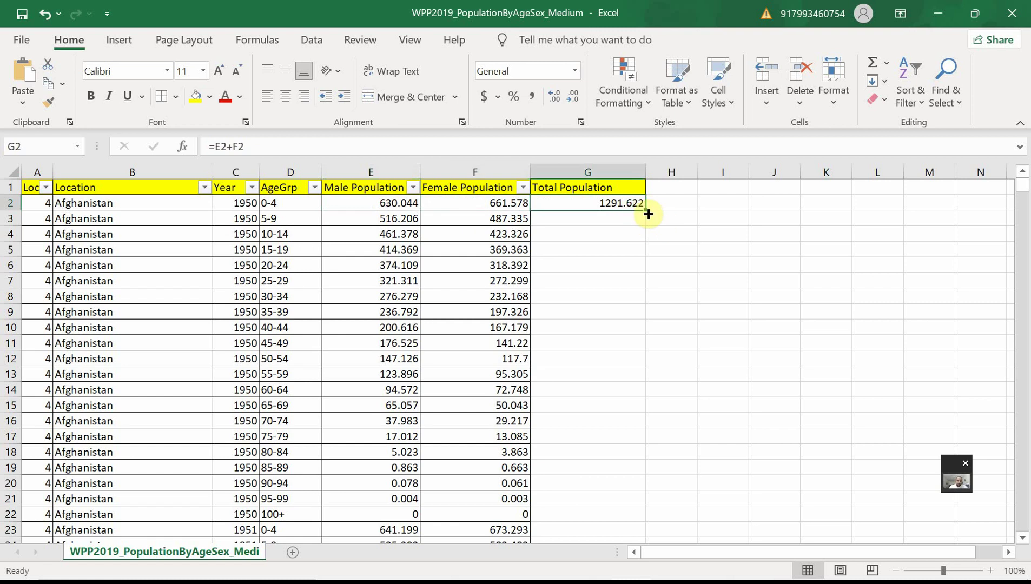
double_click(649, 214)
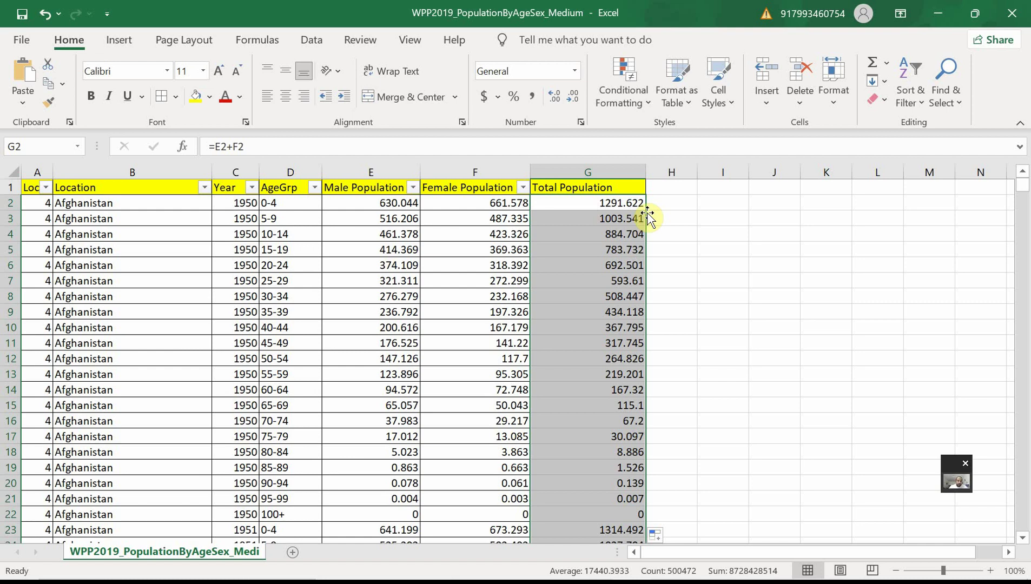
scroll(648, 216, down, 3)
scroll(648, 218, down, 2)
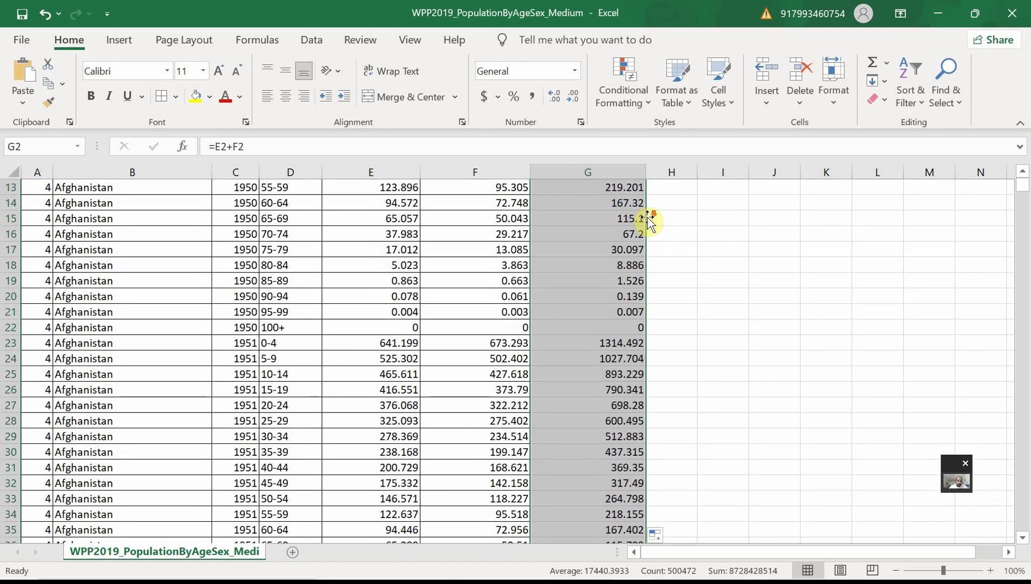
scroll(648, 219, up, 1)
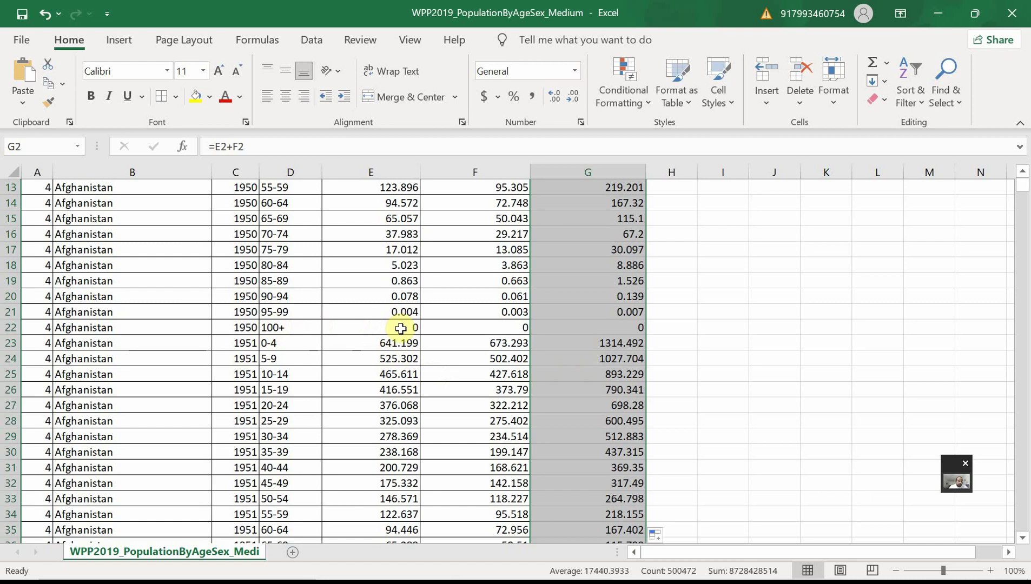
Filter the AgeGrp column to show only the 100+ age group
click(294, 328)
click(370, 328)
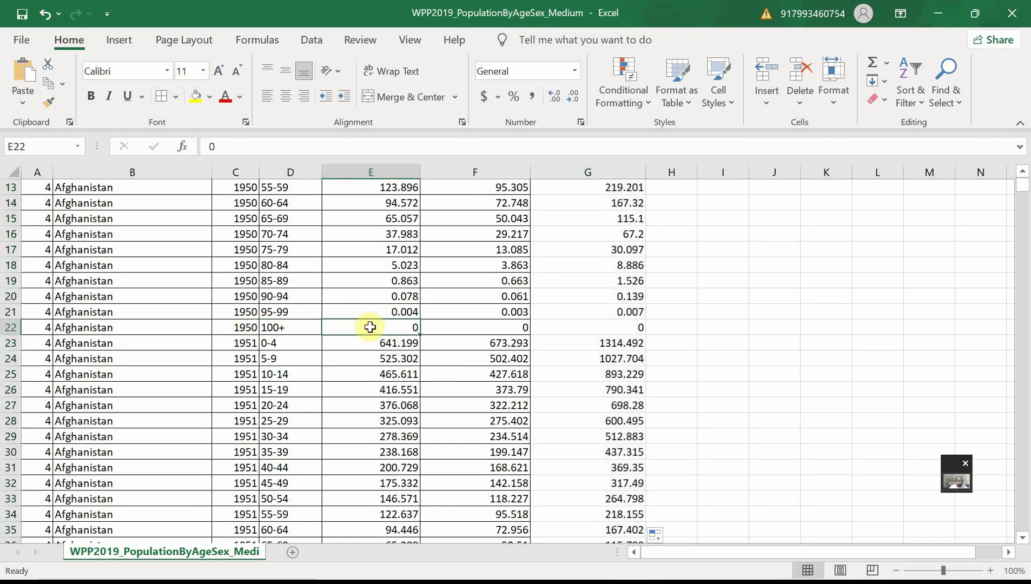
scroll(375, 327, up, 4)
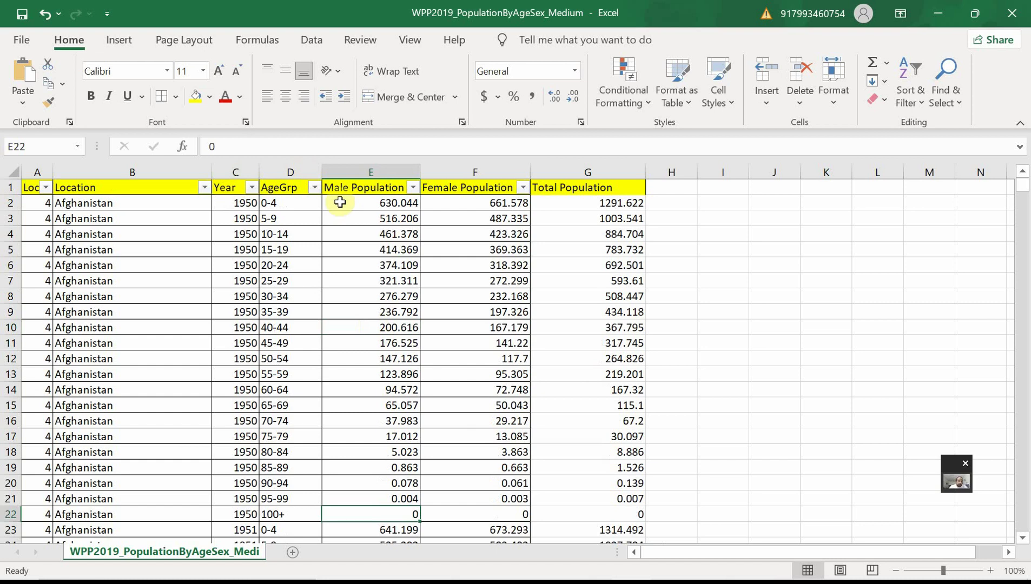
click(315, 188)
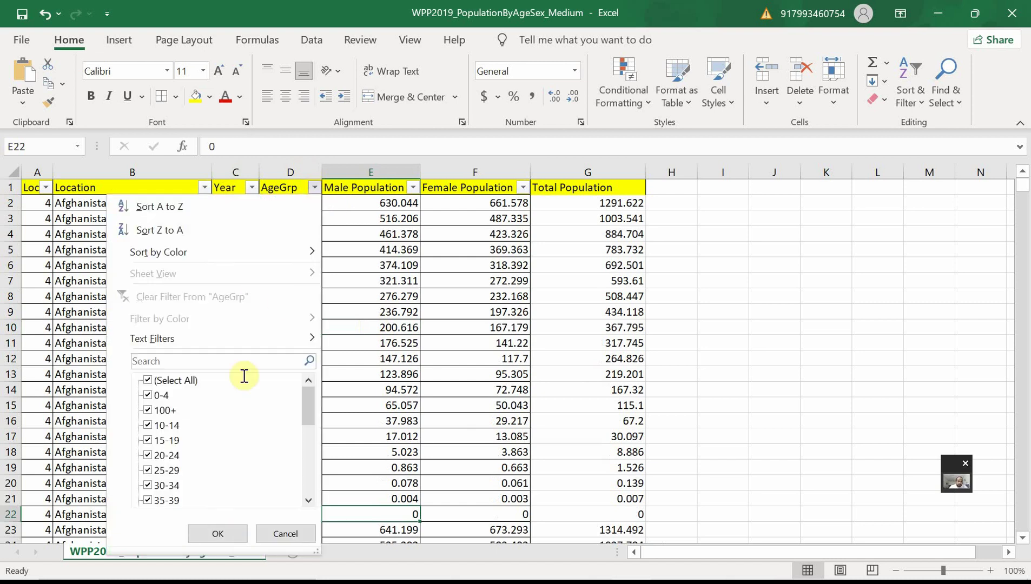
scroll(217, 393, down, 1)
scroll(216, 395, up, 1)
click(148, 380)
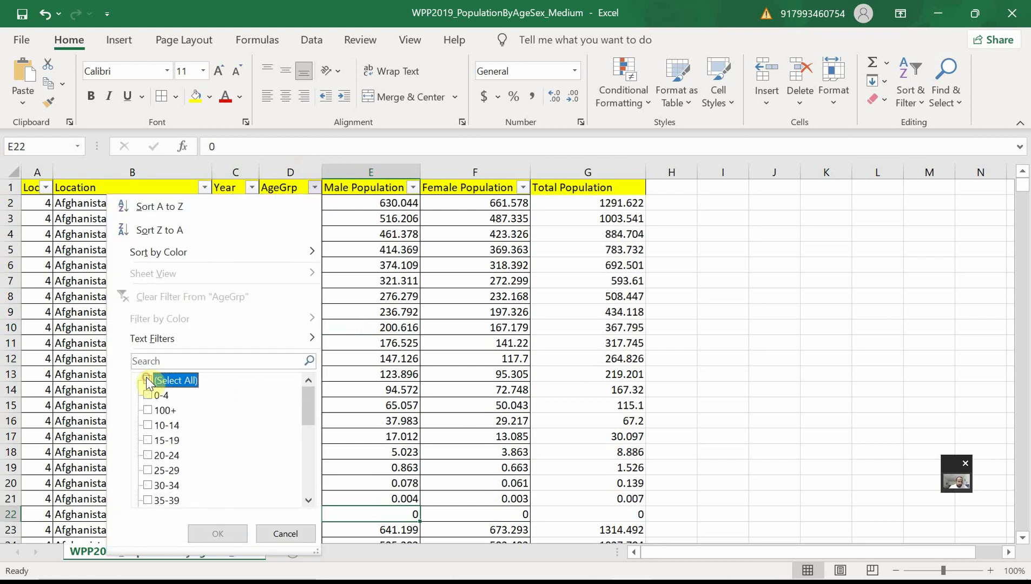
click(147, 411)
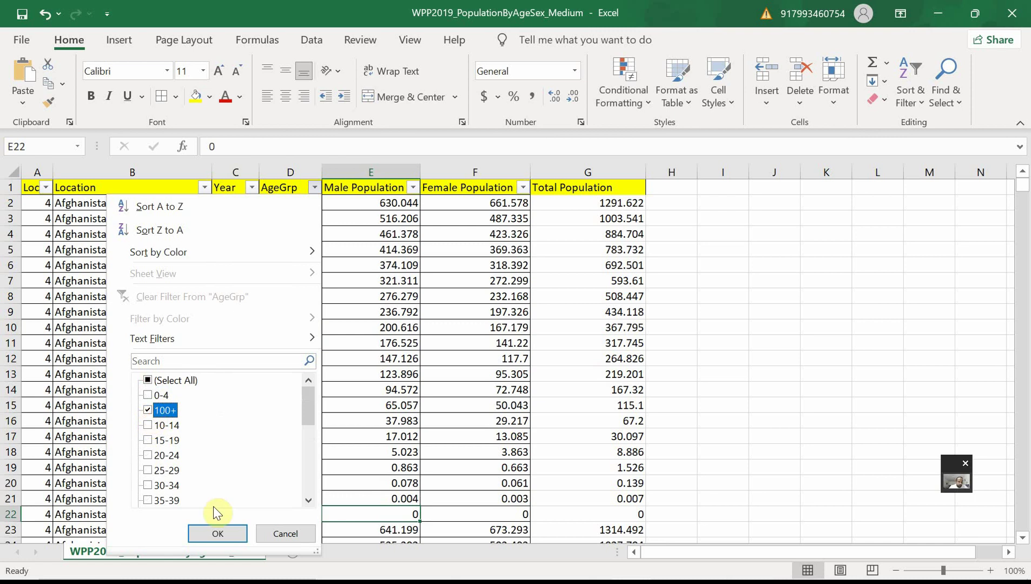
click(218, 535)
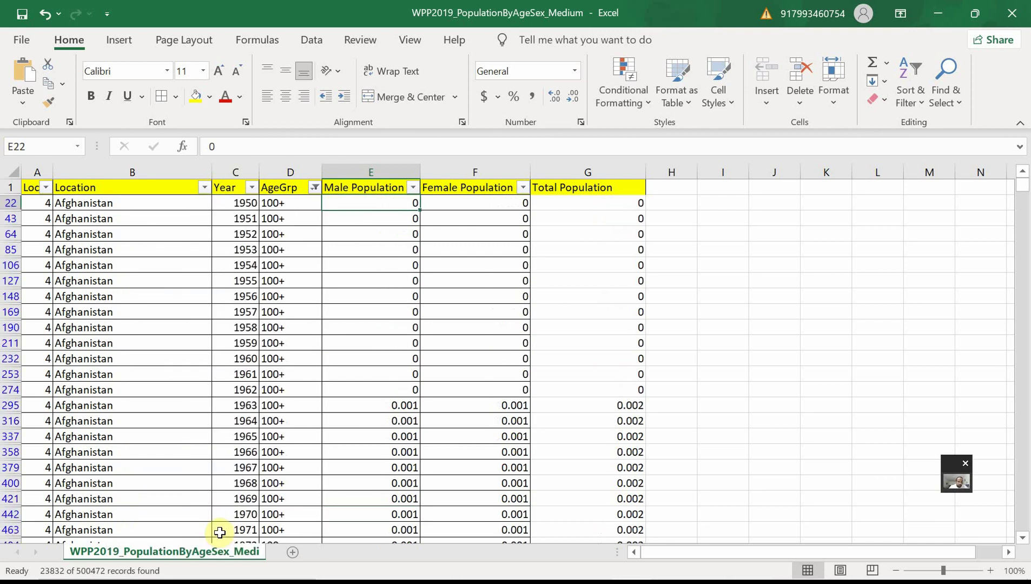
Examine the male, female and total populations of the 100+ age group across years for Afghanistan and Africa
scroll(326, 350, down, 1)
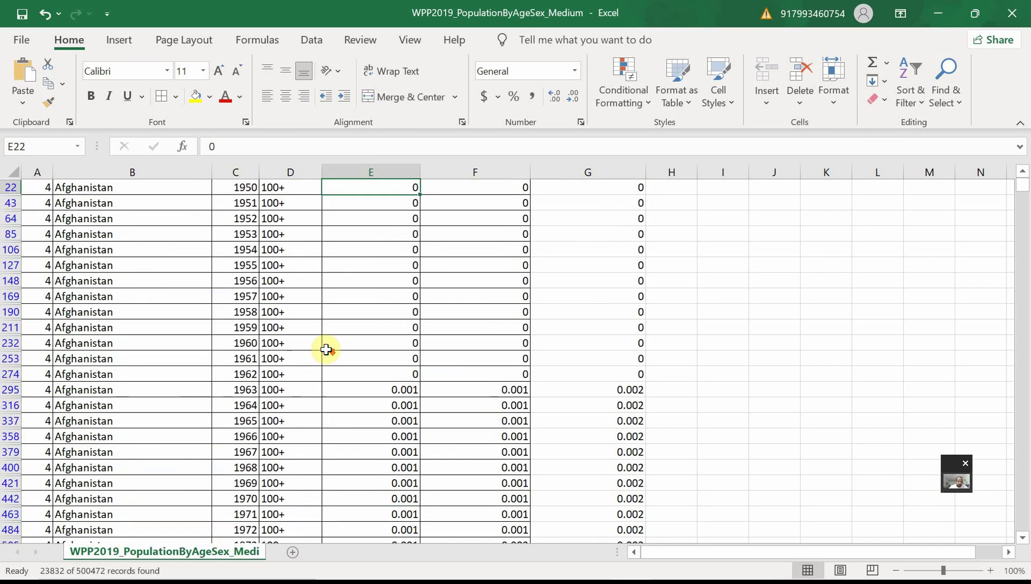
scroll(327, 350, up, 1)
scroll(327, 350, down, 1)
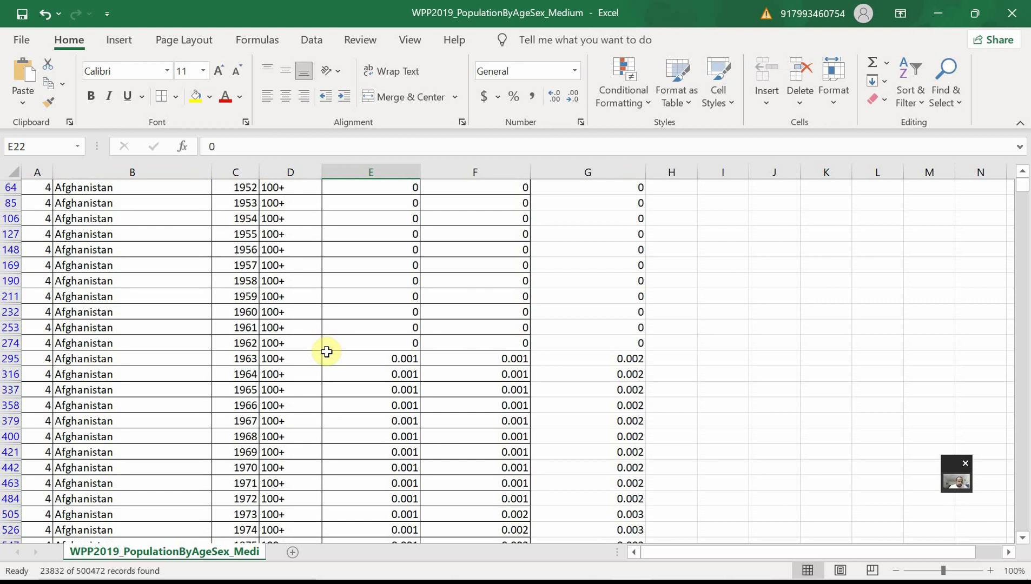
scroll(326, 352, down, 2)
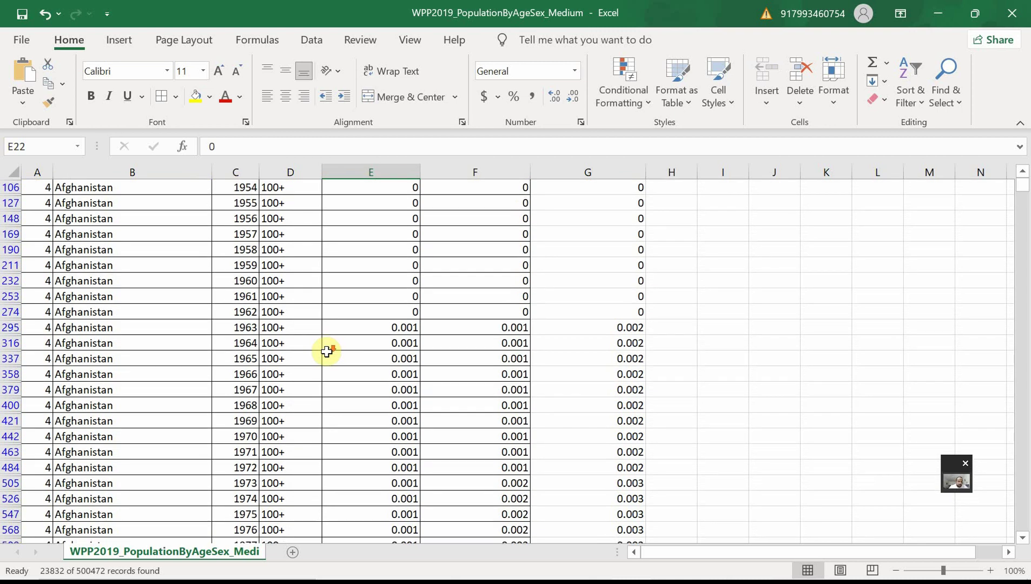
scroll(327, 352, down, 1)
scroll(326, 351, down, 3)
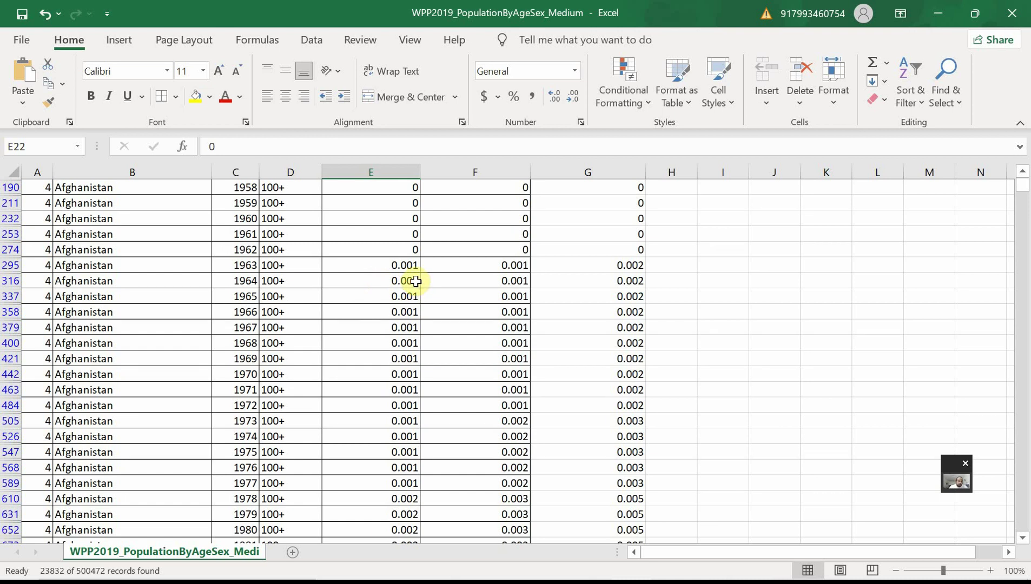
scroll(415, 281, down, 3)
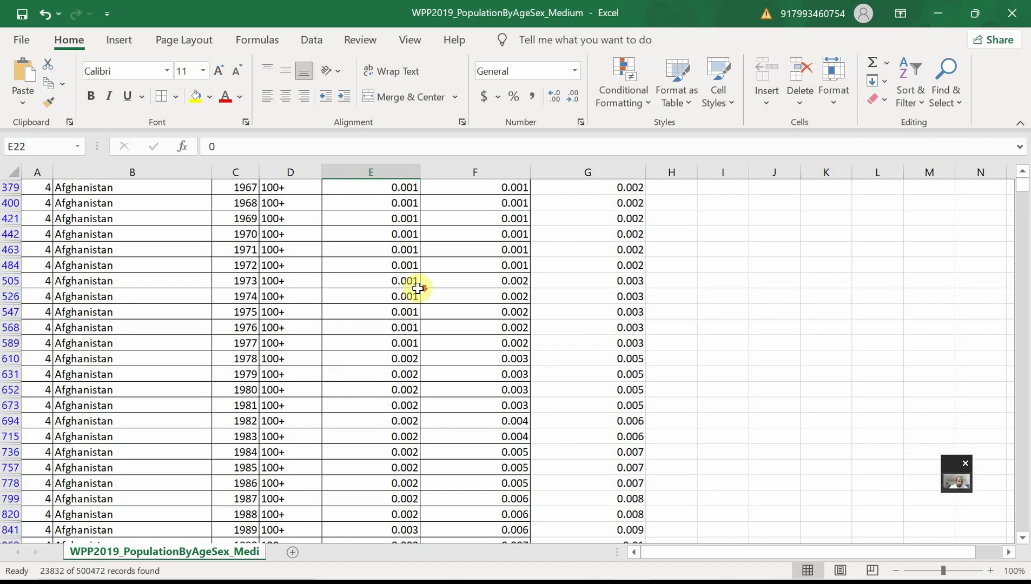
scroll(417, 288, down, 2)
scroll(418, 290, down, 2)
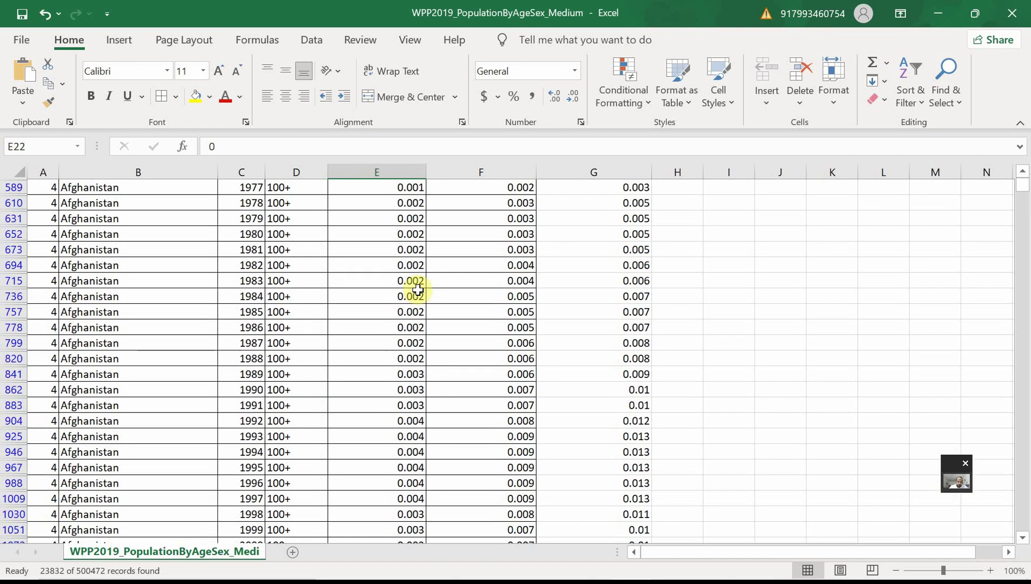
scroll(418, 290, up, 1)
scroll(416, 292, down, 6)
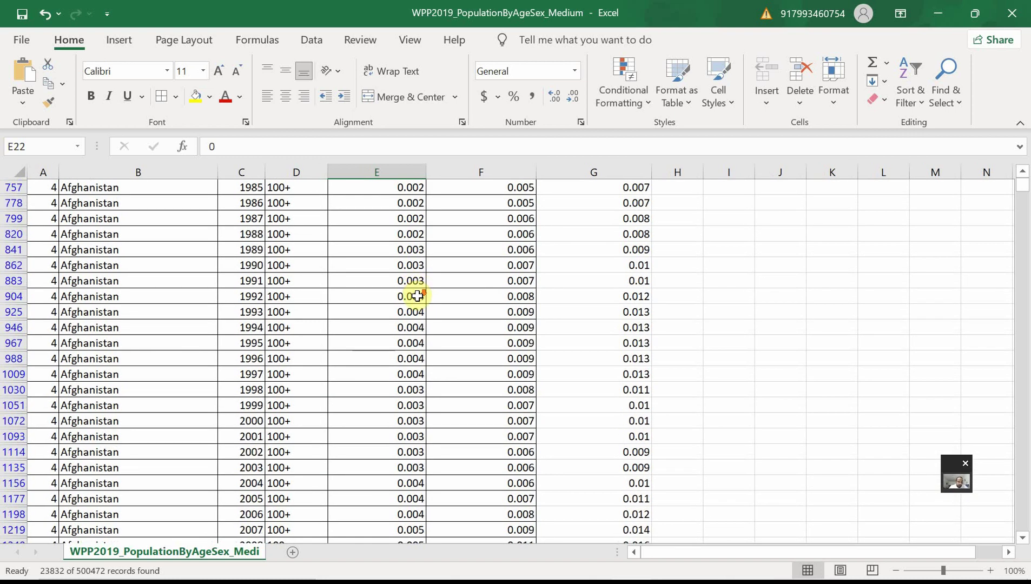
scroll(414, 296, down, 7)
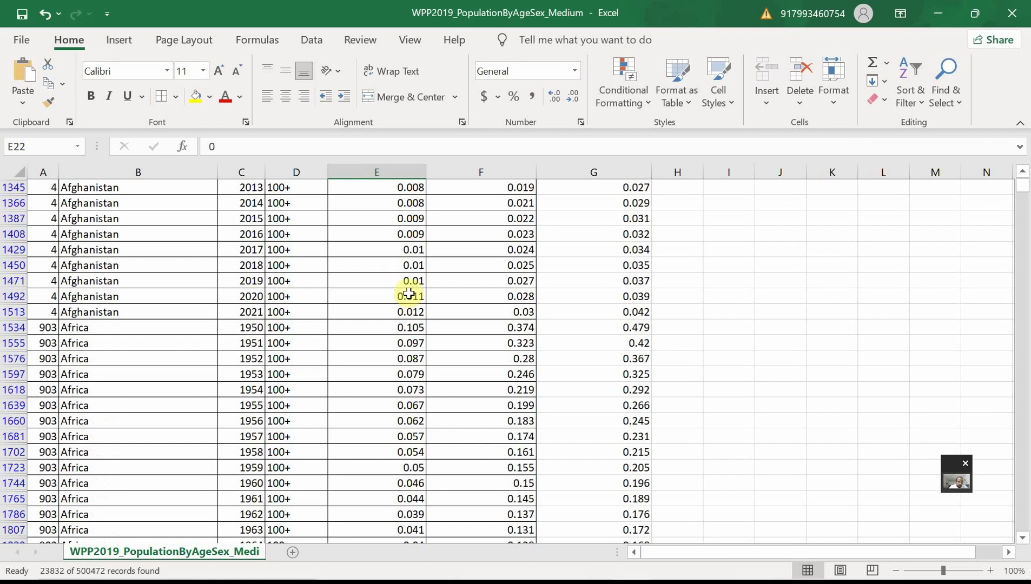
scroll(409, 292, down, 4)
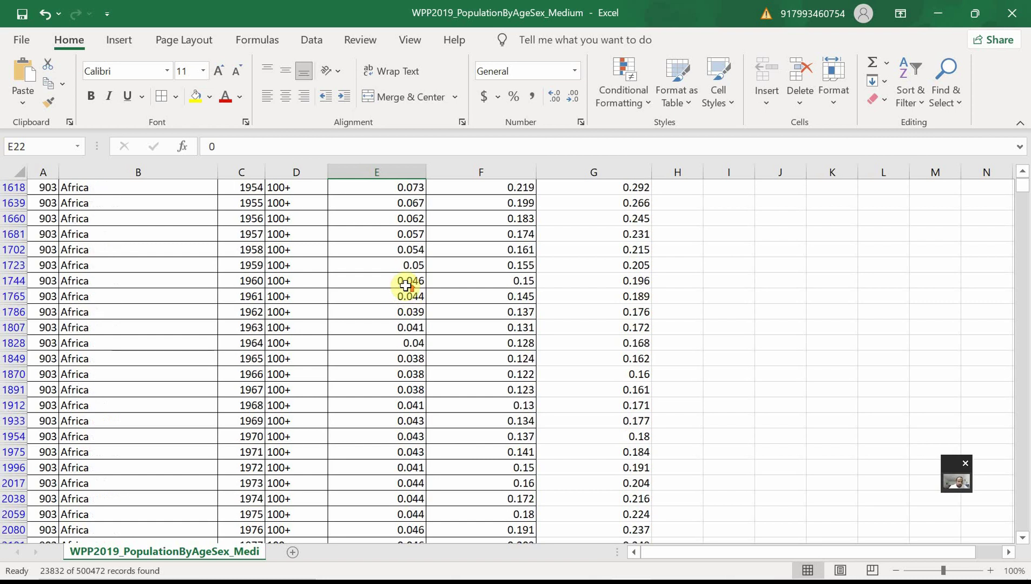
scroll(406, 285, up, 17)
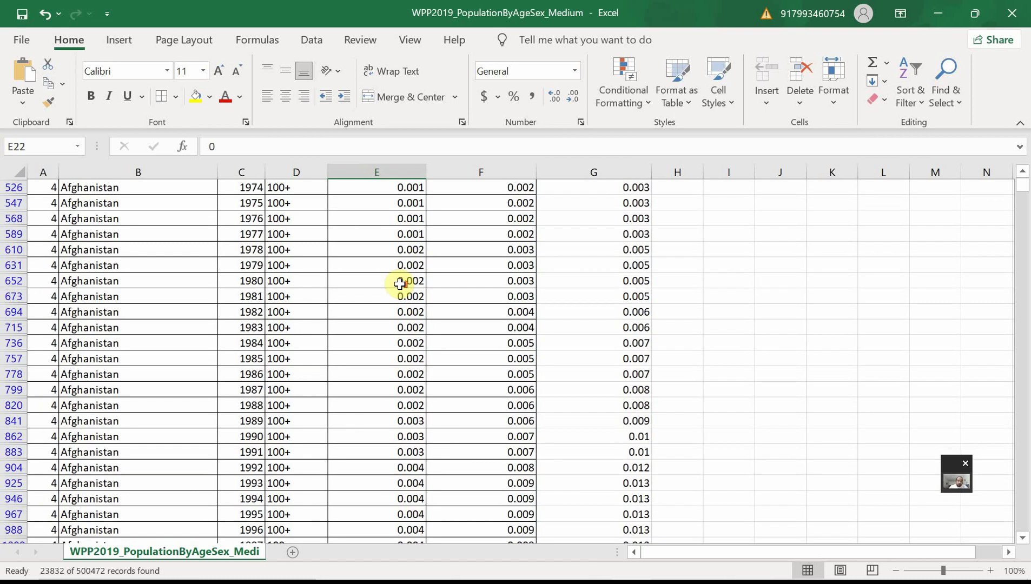
scroll(399, 284, up, 8)
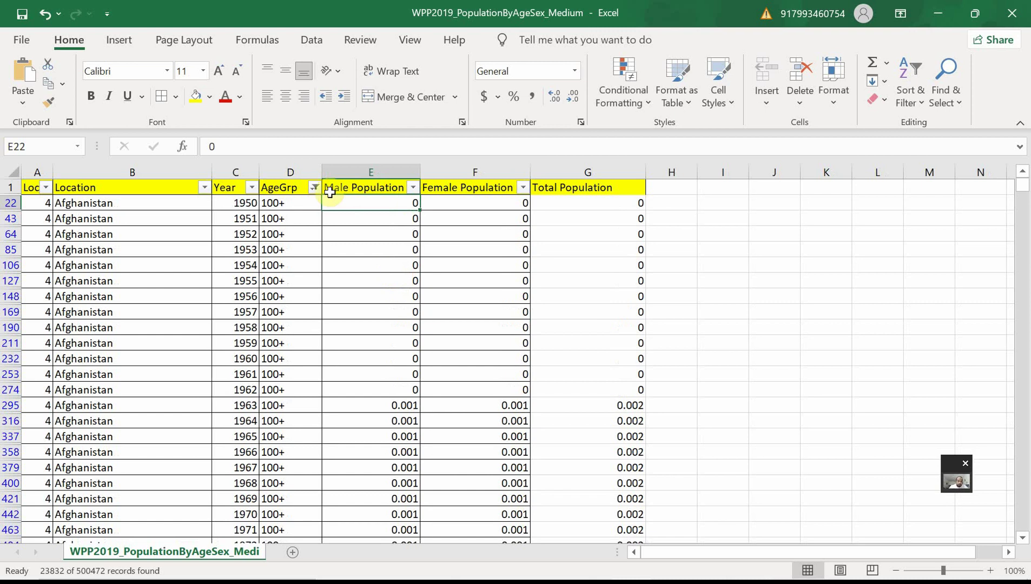
Clear the filter from the AgeGrp column
click(315, 187)
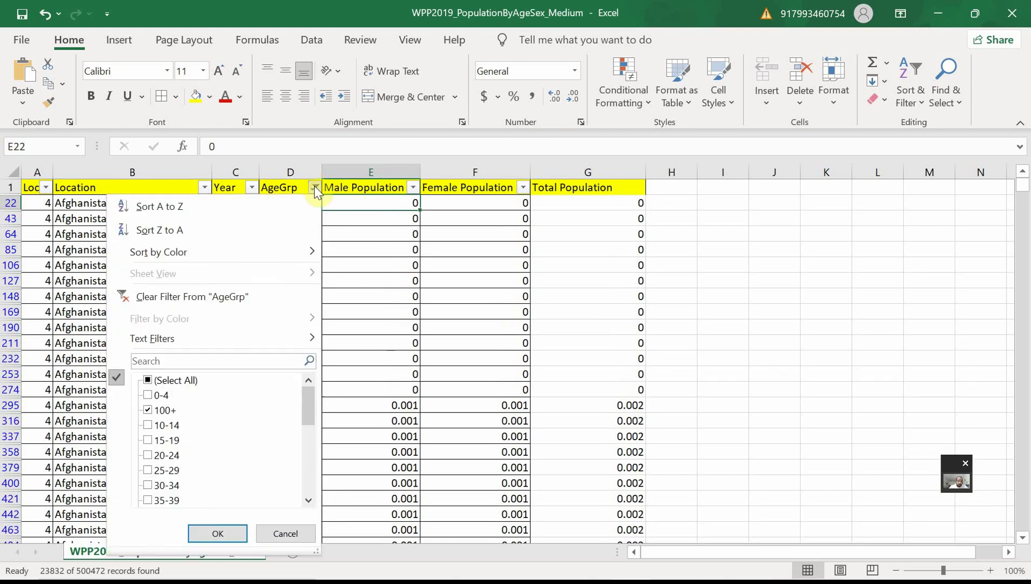
click(187, 382)
click(240, 302)
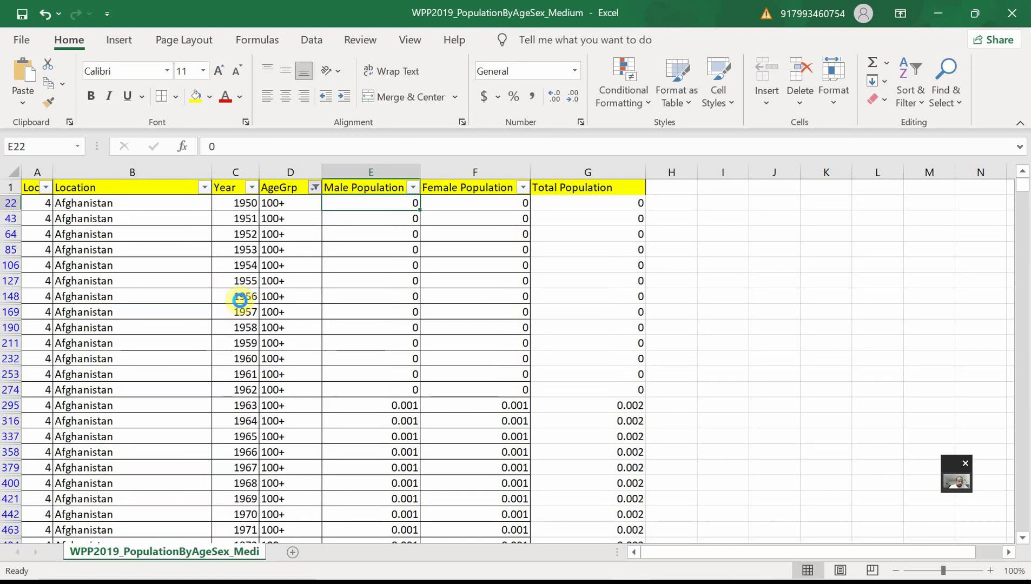
Copy the Female Population column's formatting onto the whole Total Population column
click(584, 310)
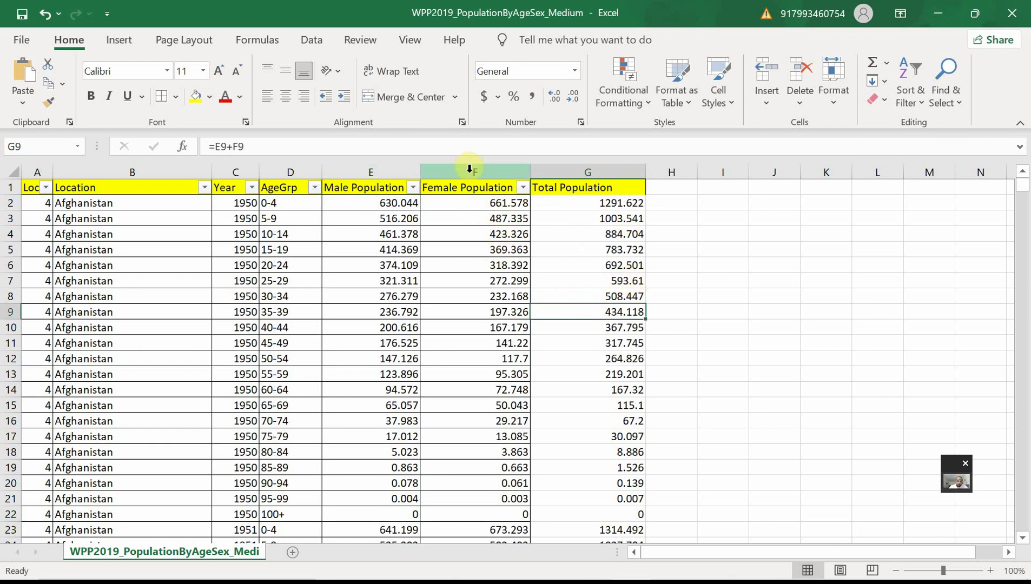
click(469, 172)
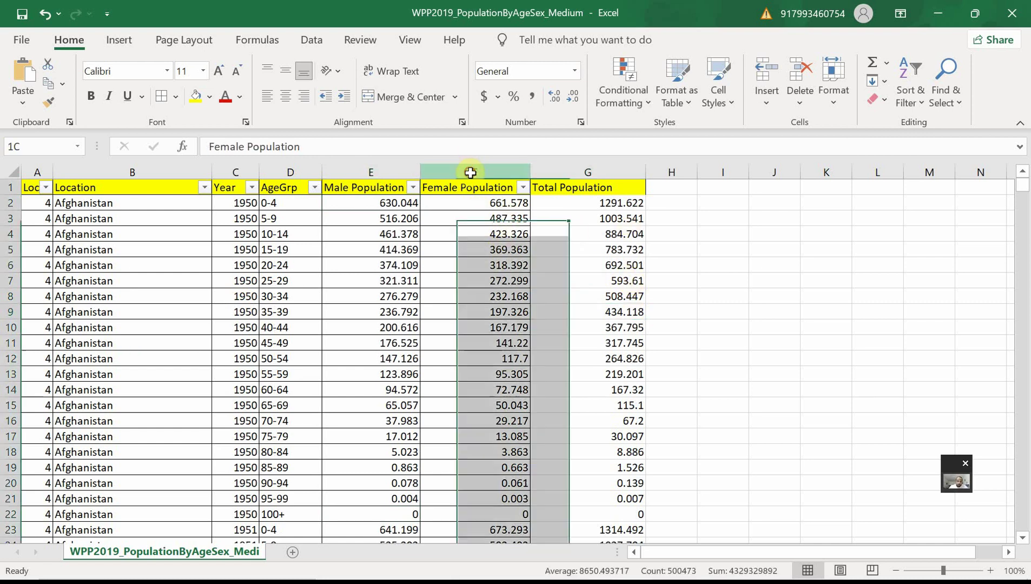
click(48, 102)
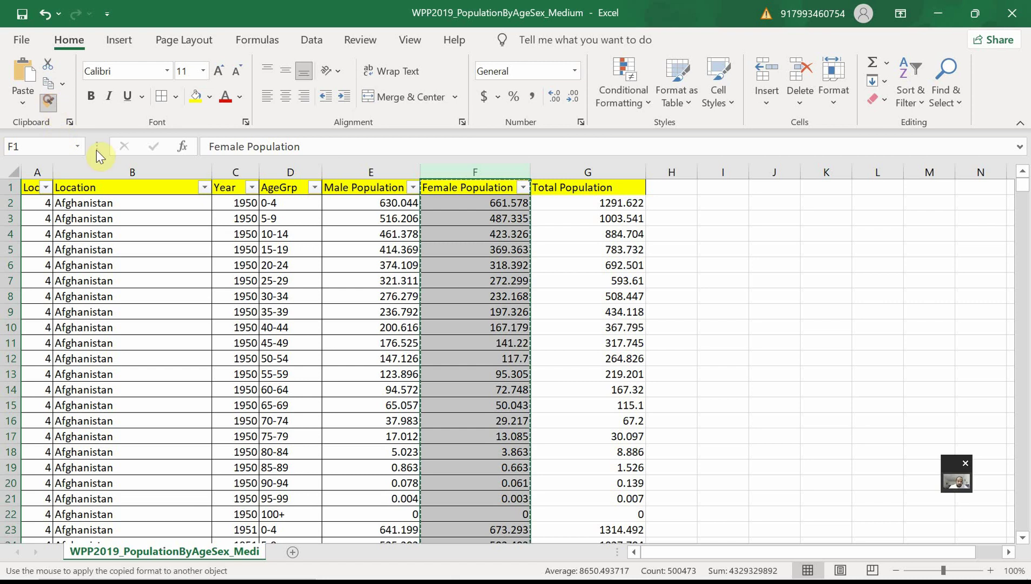
click(608, 173)
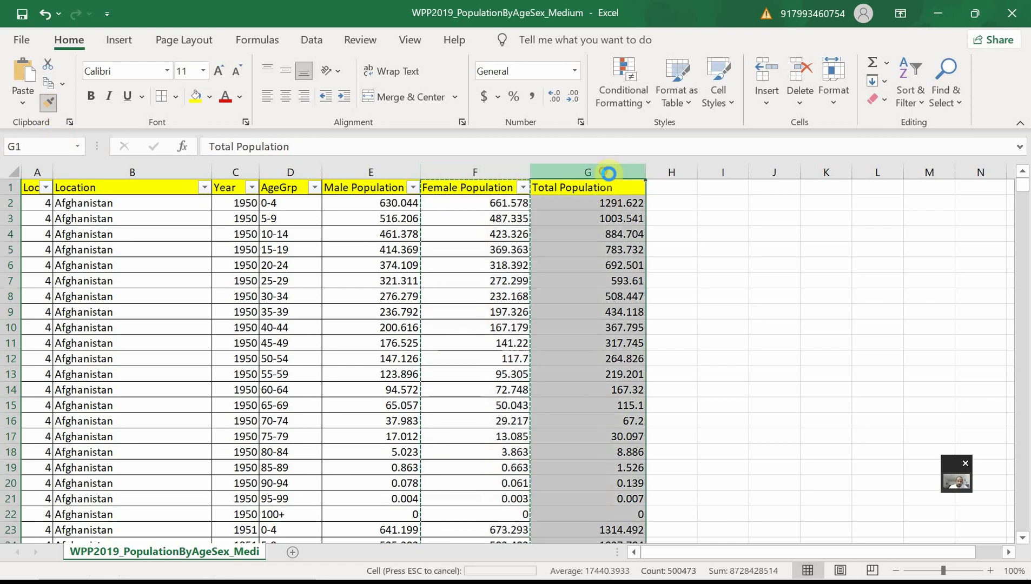
click(564, 314)
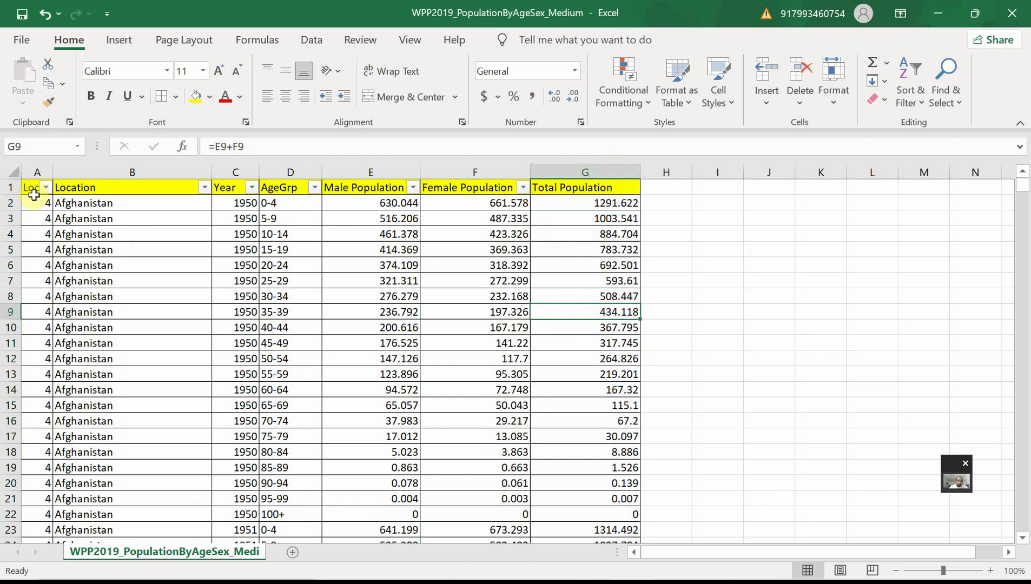
Widen the LocID column until its heading is fully readable, and save the workbook
drag(55, 172, 66, 172)
click(42, 186)
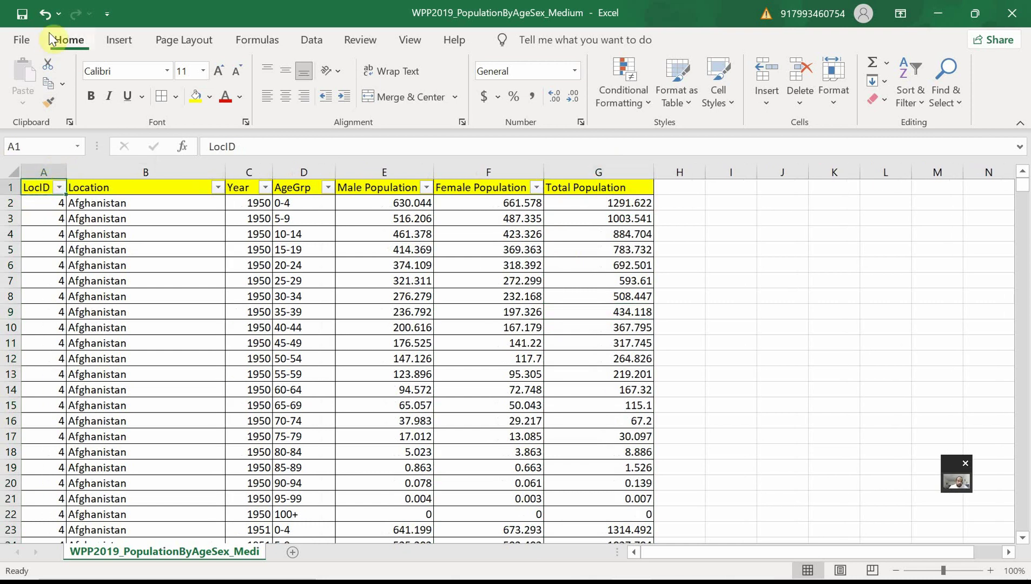
click(24, 15)
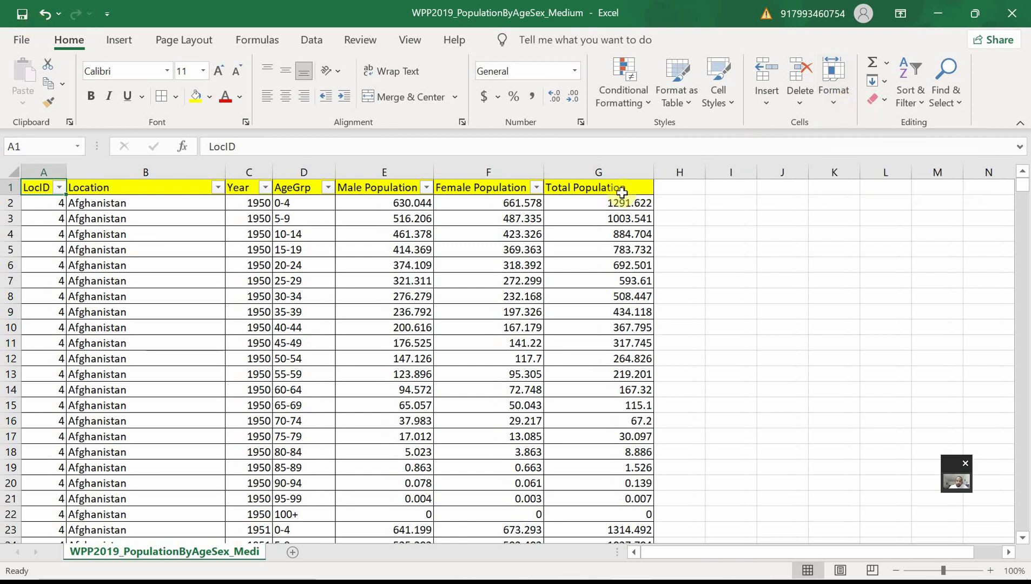
Turn off filtering on the data's header row
click(911, 96)
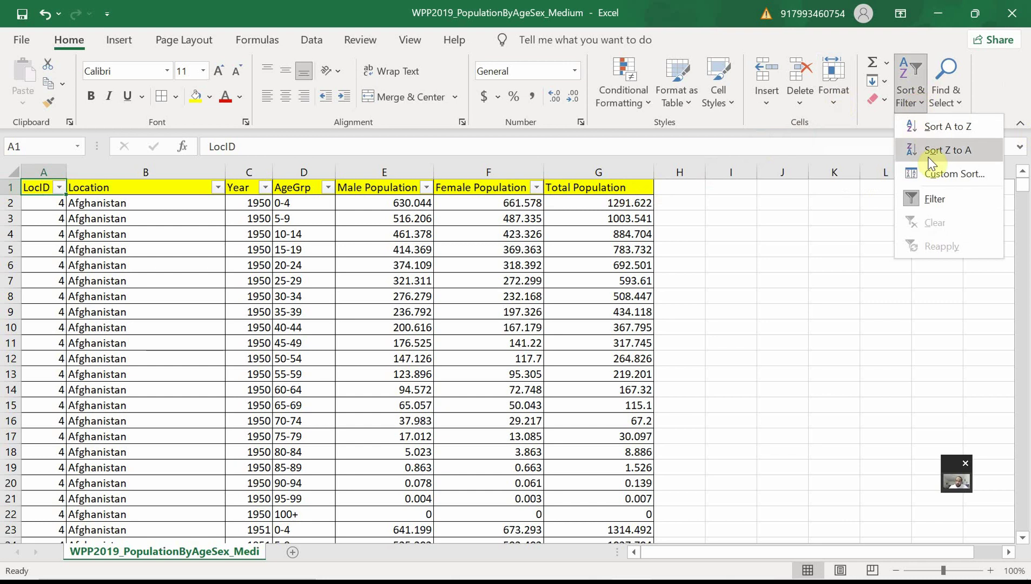
click(916, 199)
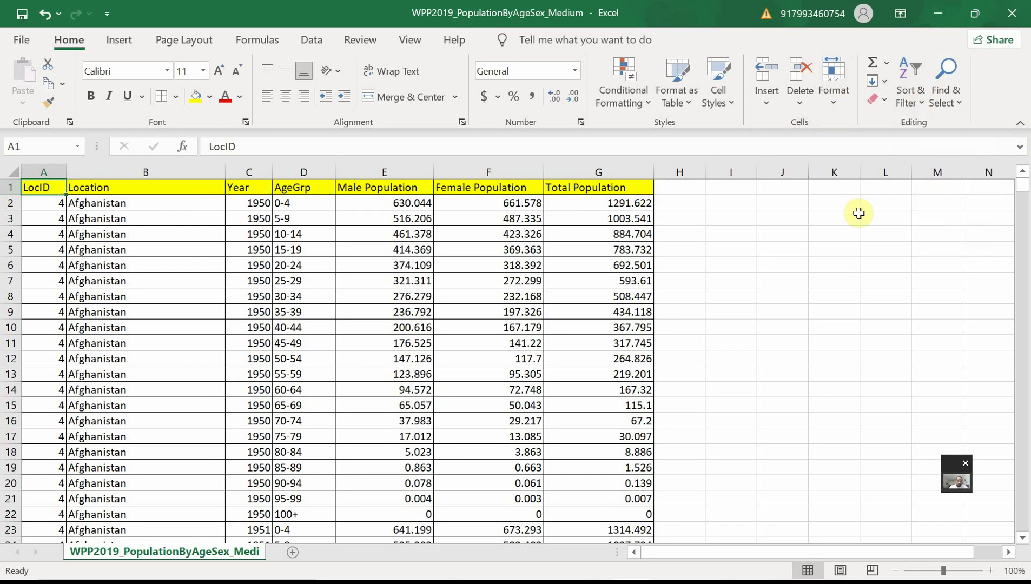
click(229, 331)
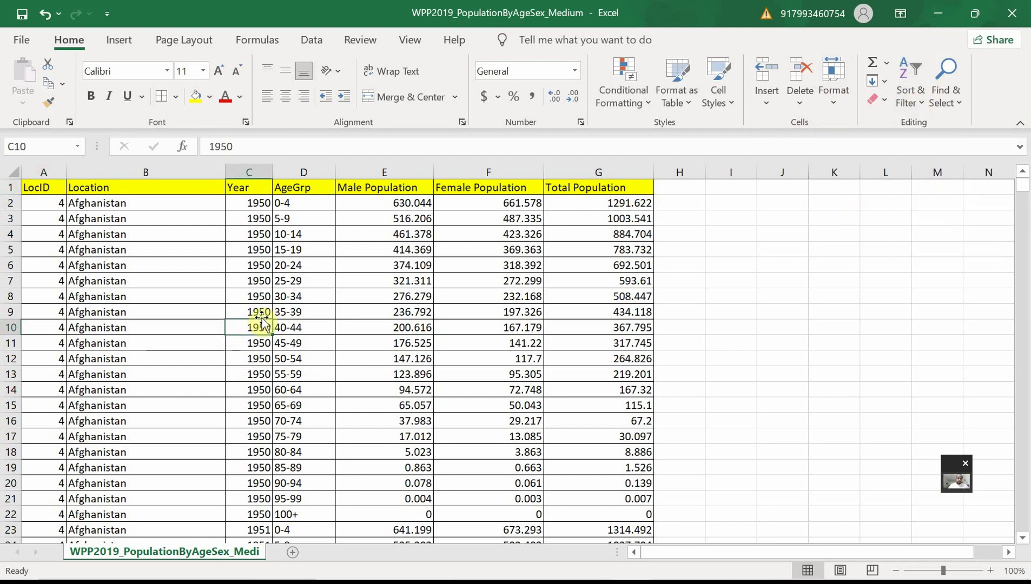
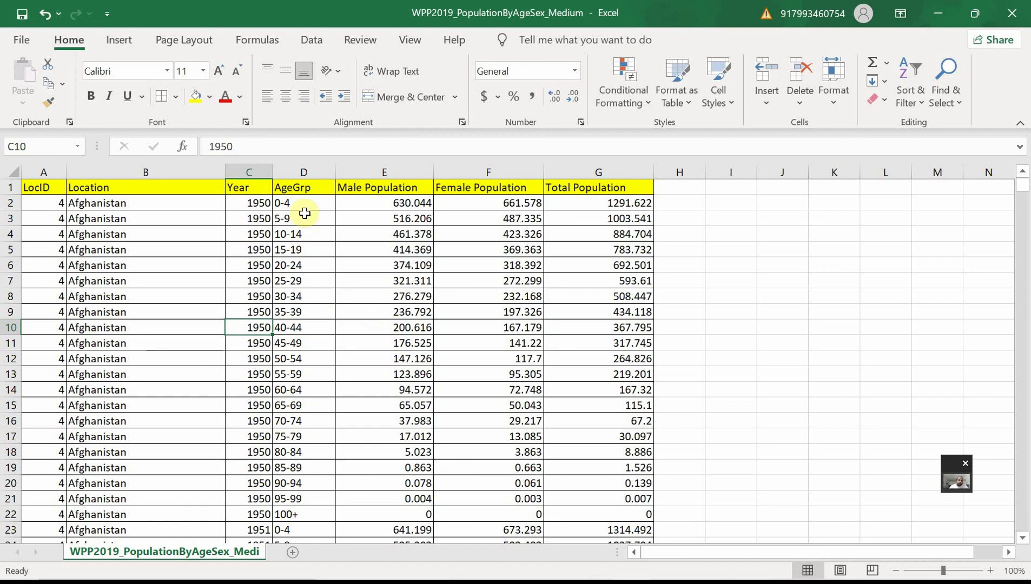
Copy the entire AgeGrp column and insert it as column A of a new worksheet
click(306, 172)
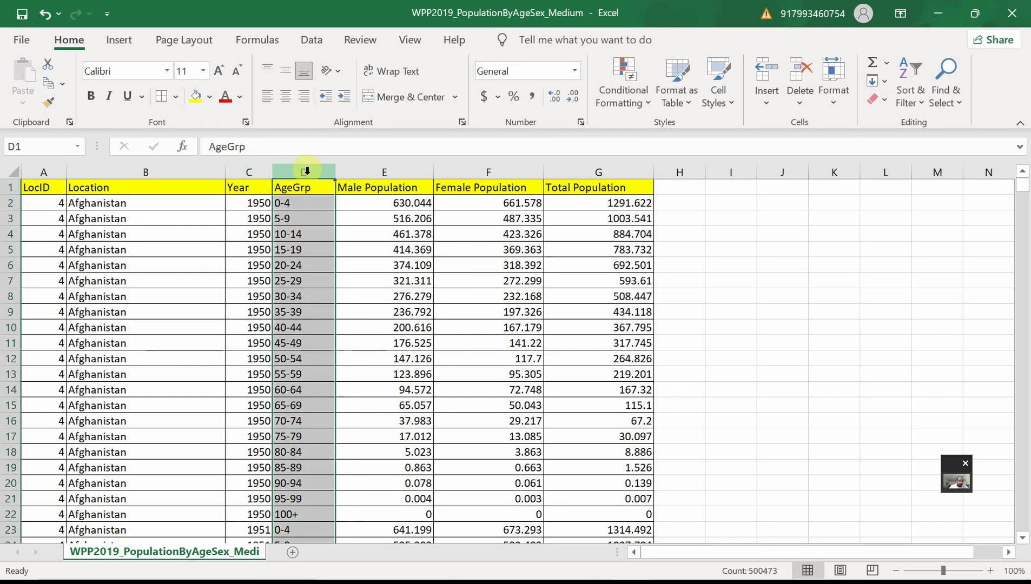
right_click(306, 172)
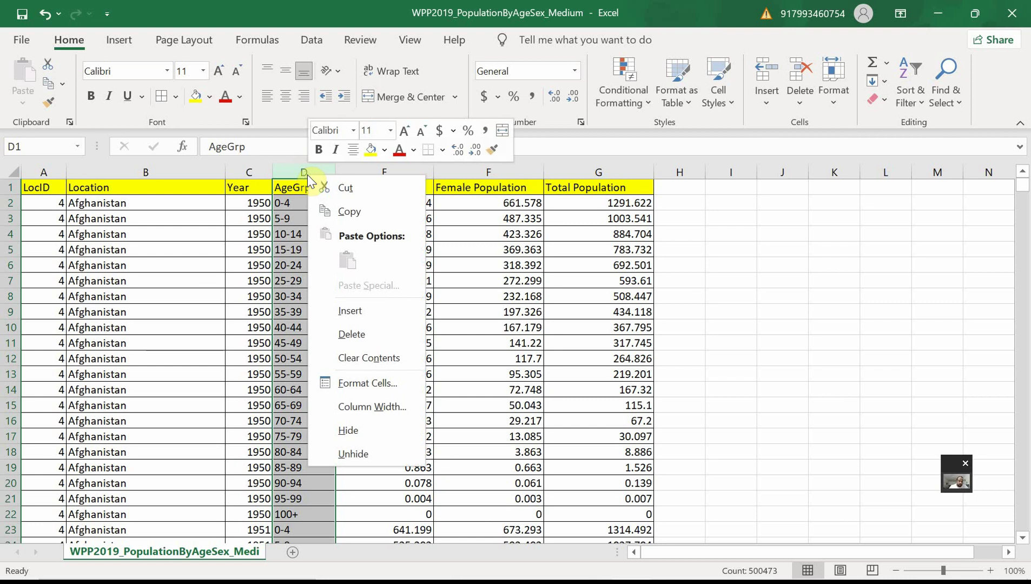
click(351, 215)
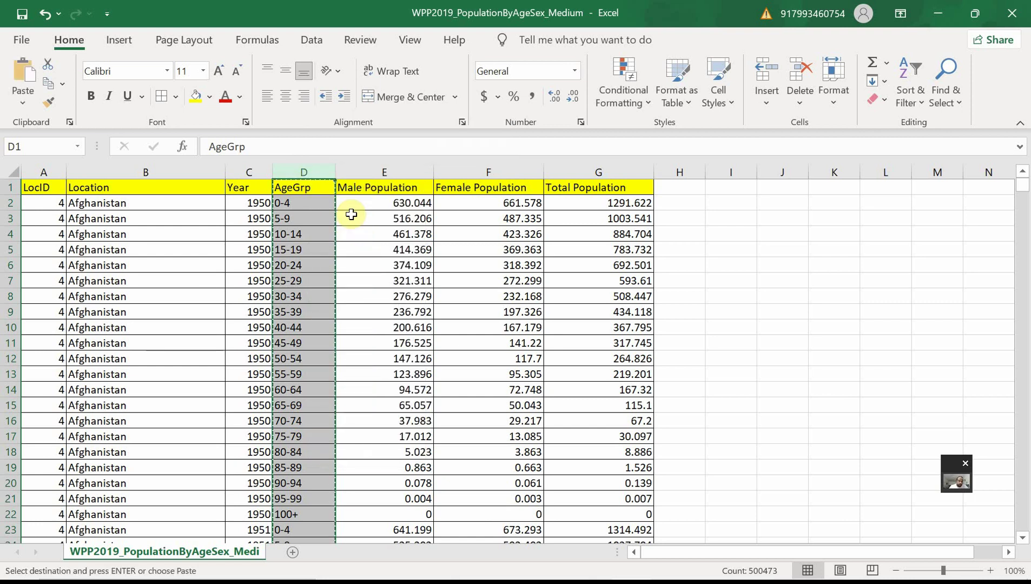
click(293, 552)
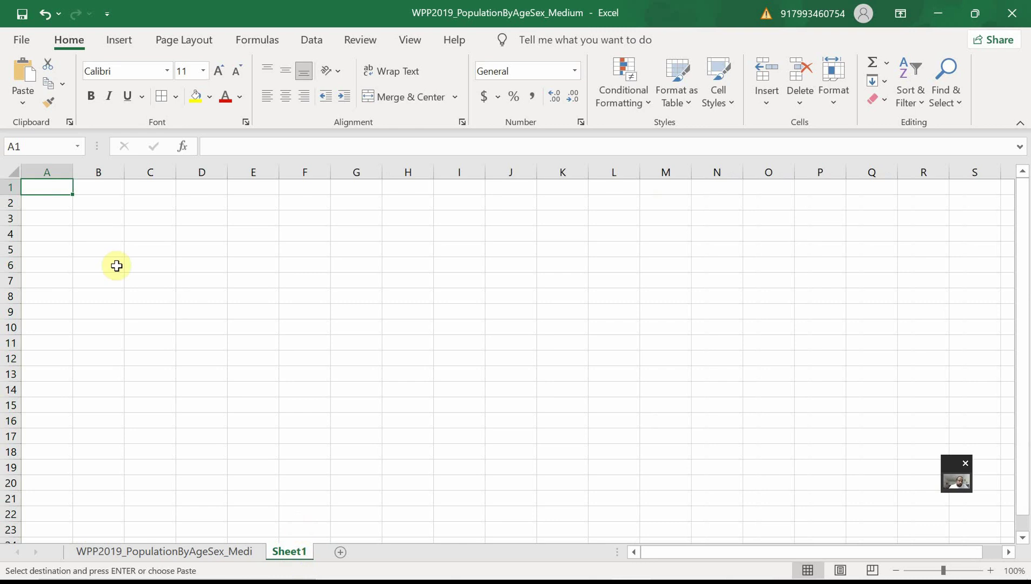
right_click(46, 174)
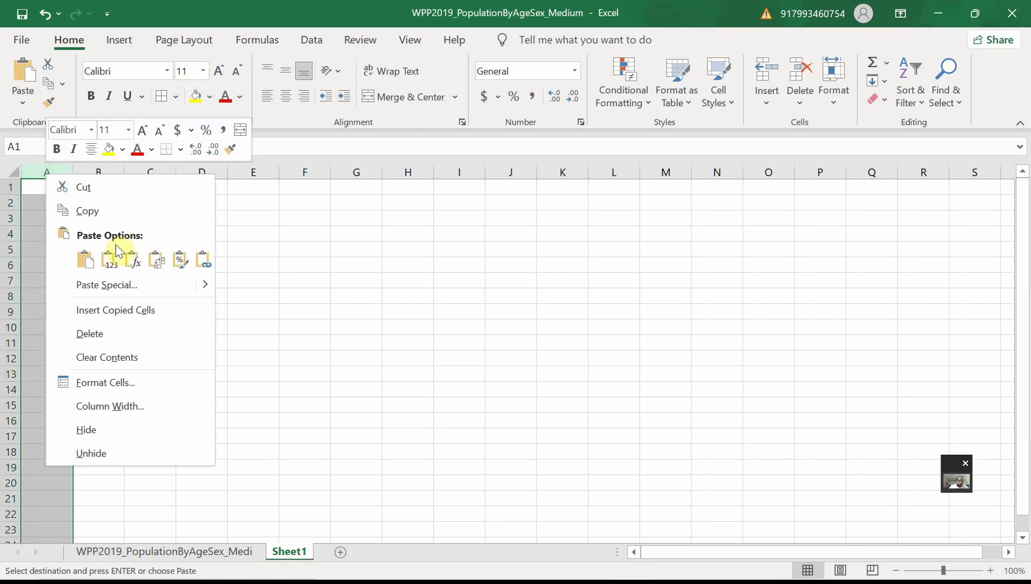
click(135, 308)
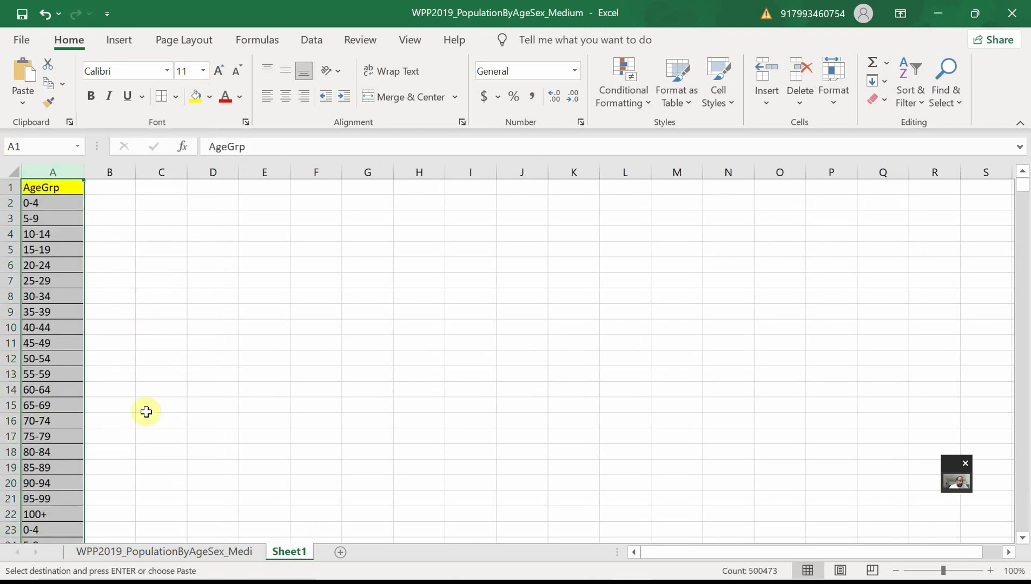
click(229, 552)
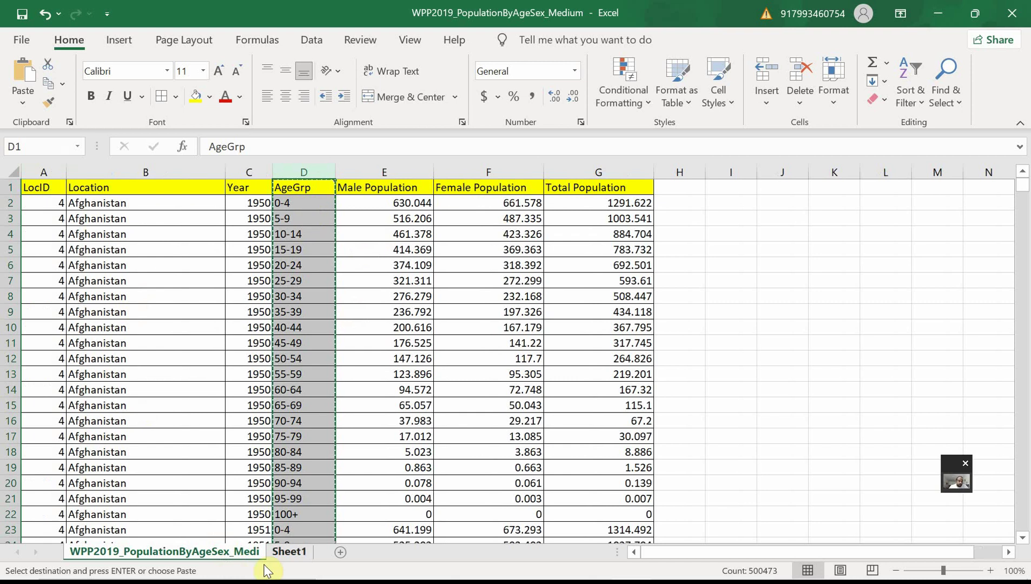
click(292, 552)
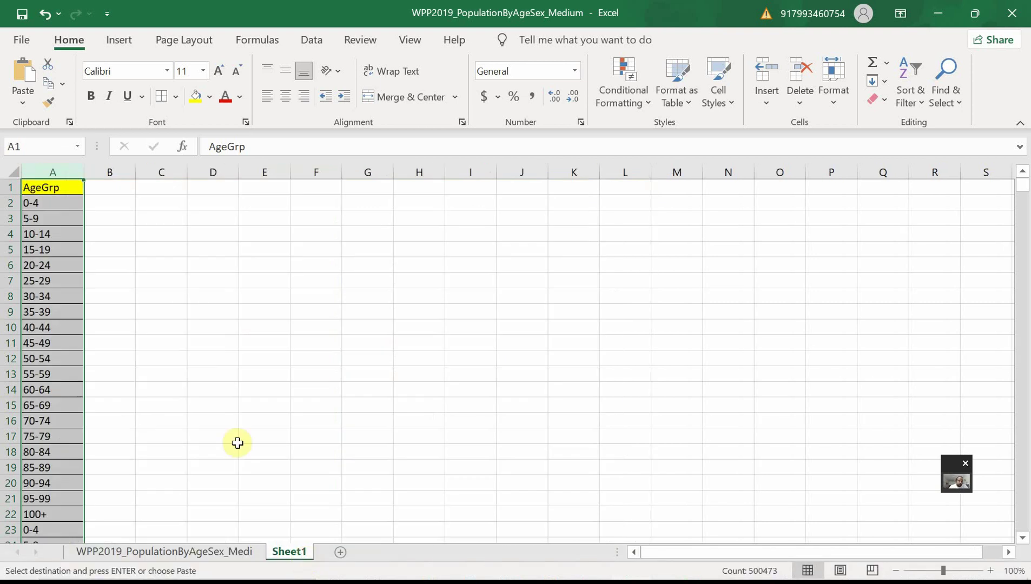
Select all age group values in column A of Sheet1, from A2 down to the last filled row
click(52, 209)
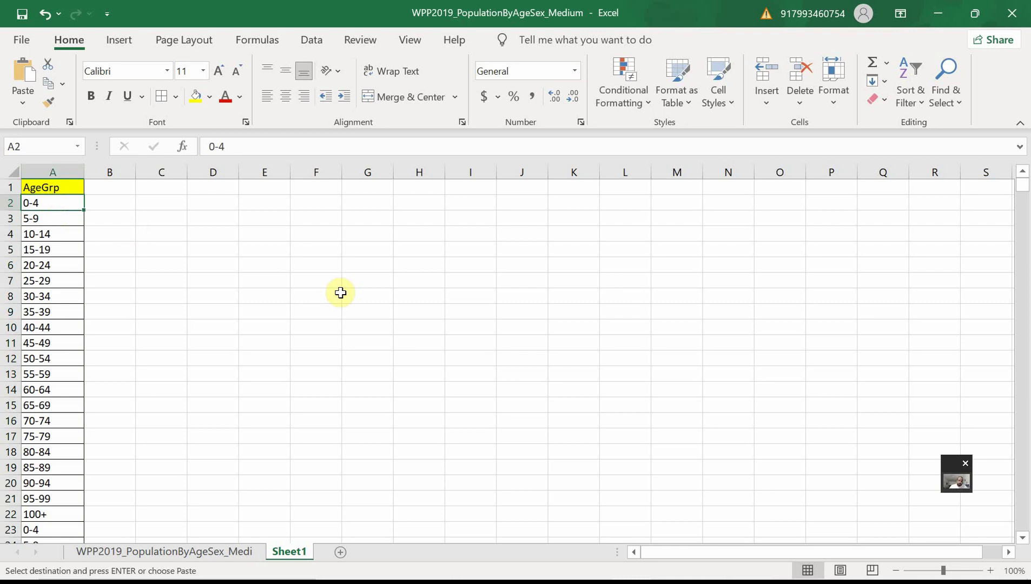
key(ctrl+shift+Down)
key(ctrl+v)
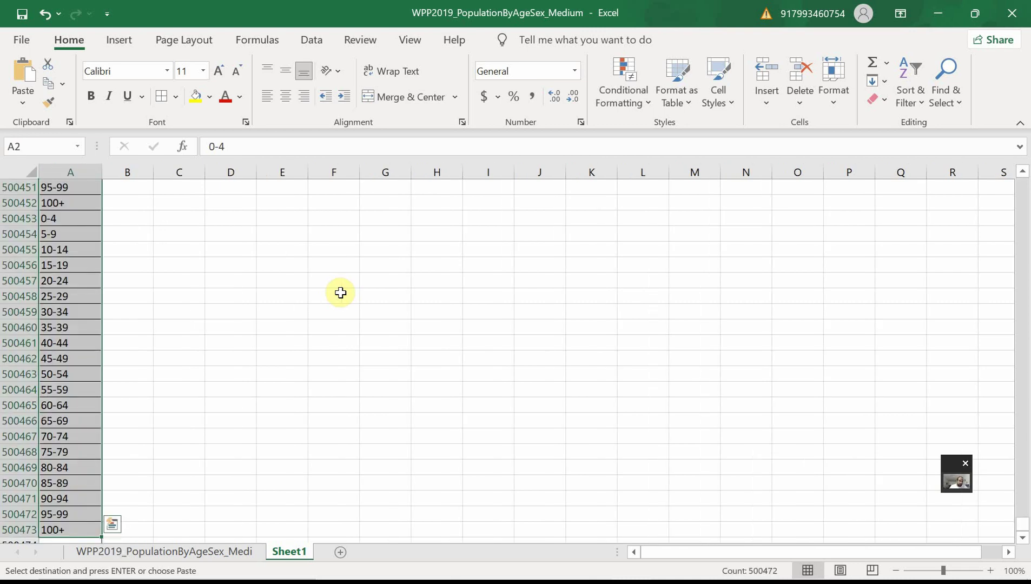
key(ctrl+Home)
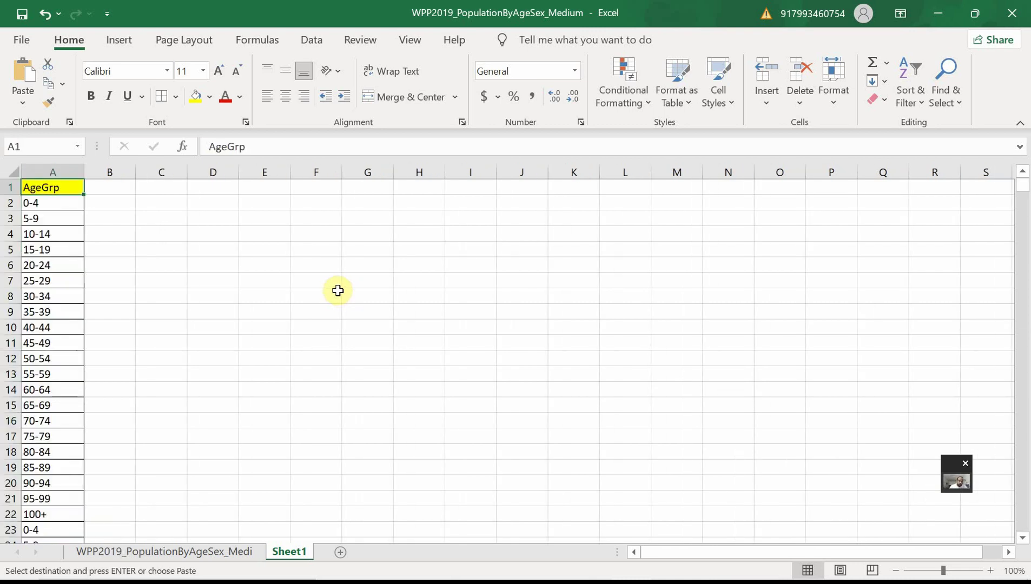
click(60, 204)
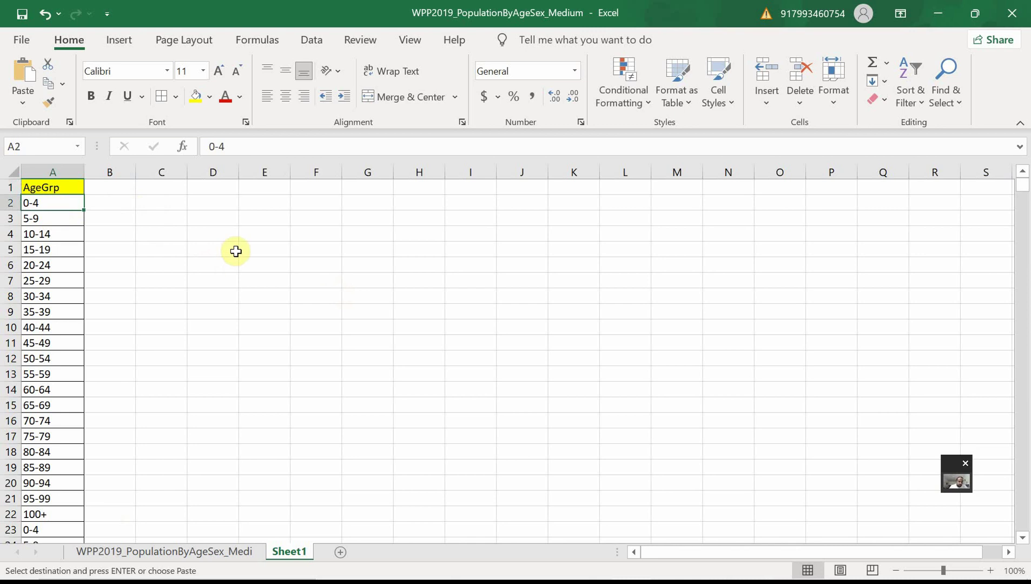
key(ctrl+shift+Down)
key(ctrl+shift+Up)
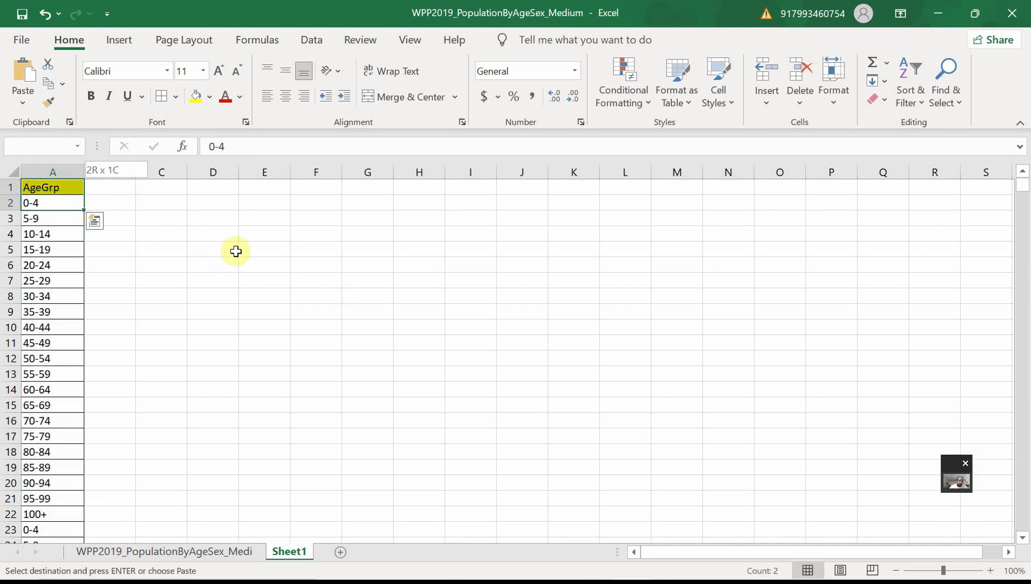
key(ctrl+shift+Down)
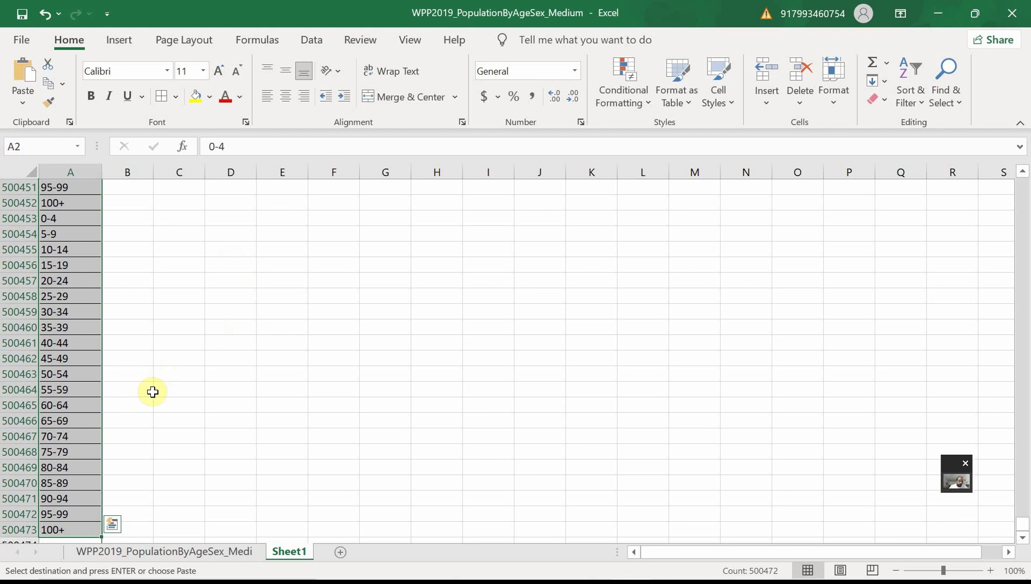
scroll(128, 390, down, 2)
scroll(128, 391, up, 20)
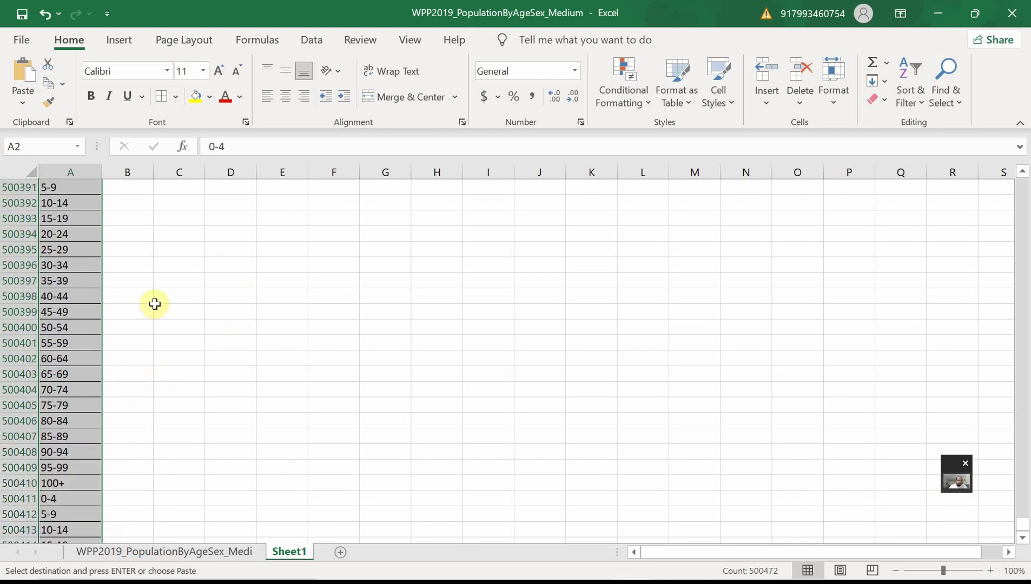
scroll(239, 285, up, 17)
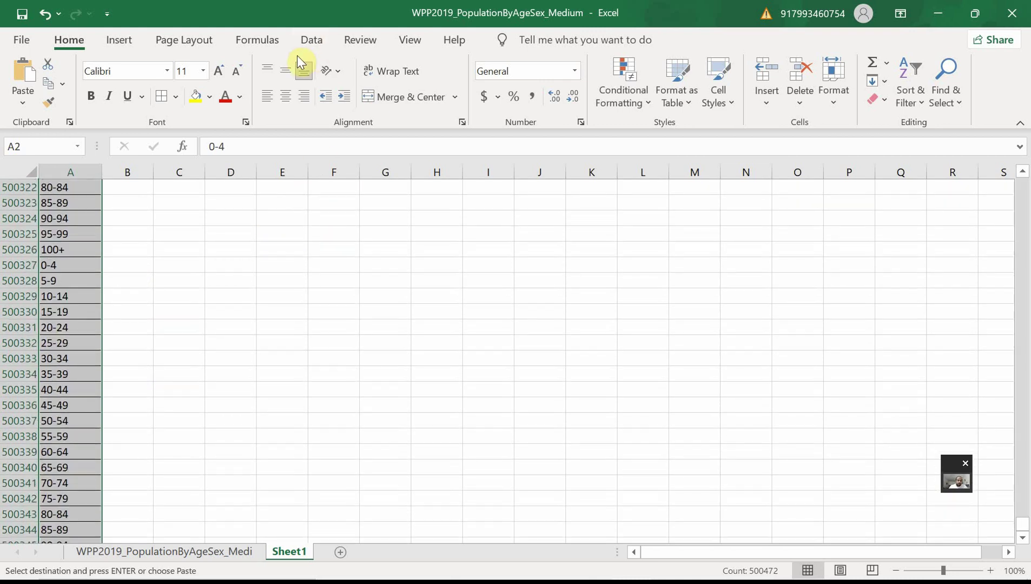
click(317, 37)
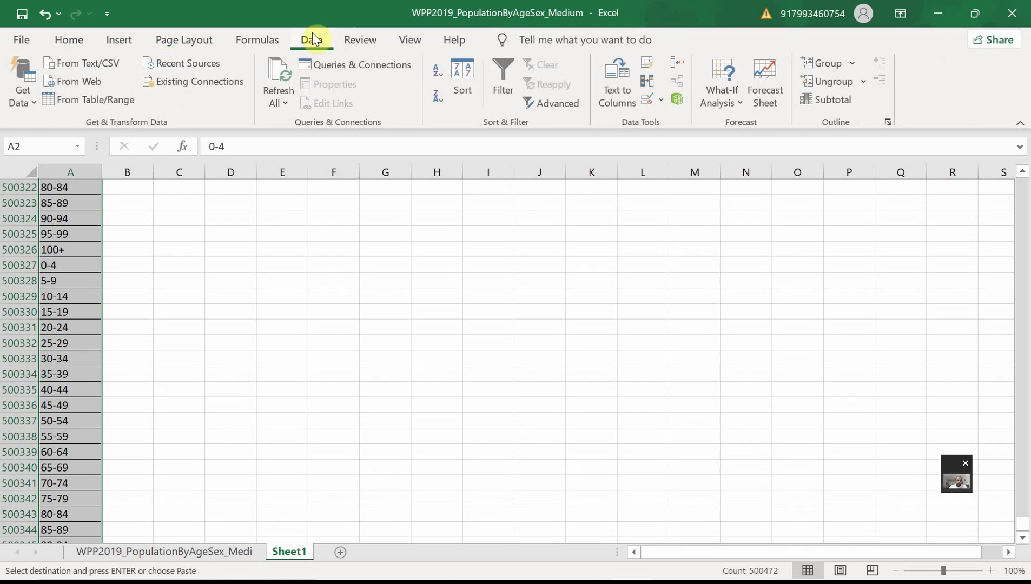
click(254, 43)
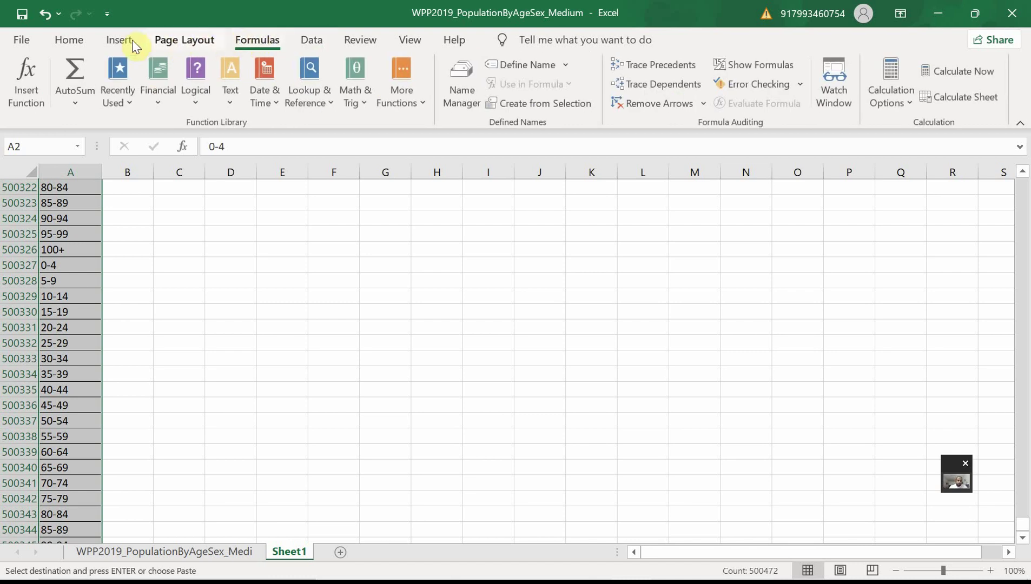
click(78, 36)
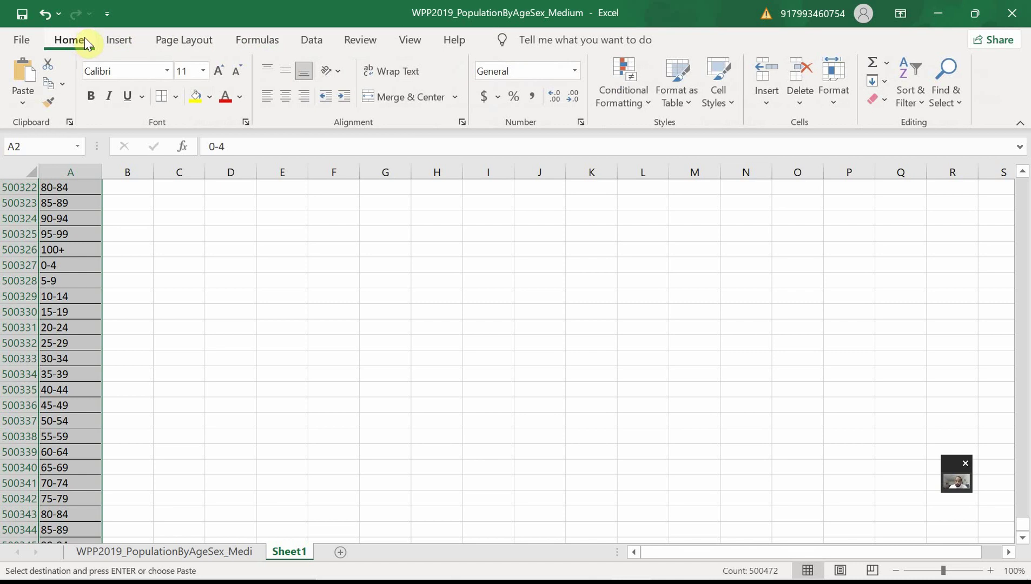
click(126, 40)
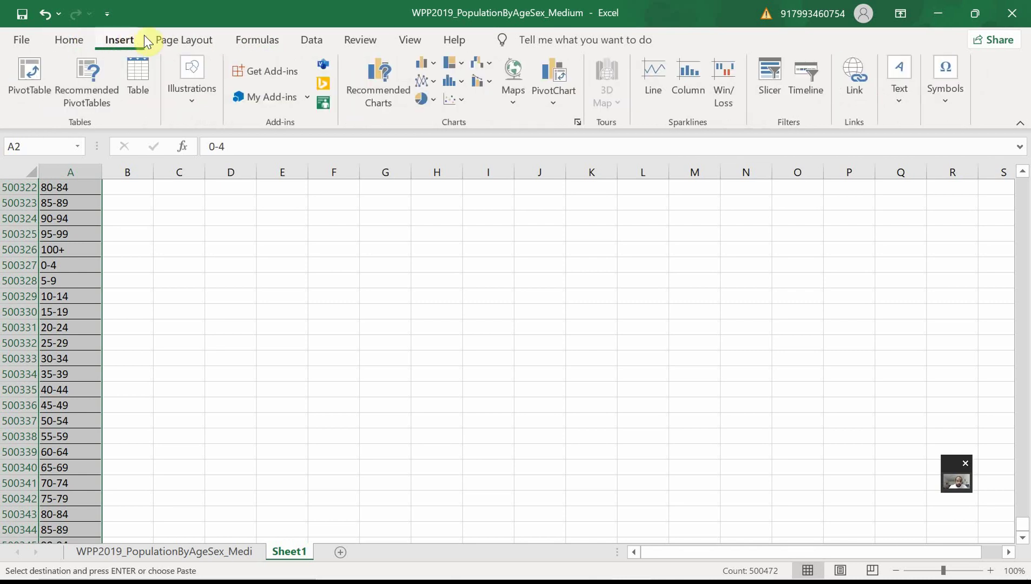
click(166, 42)
click(249, 41)
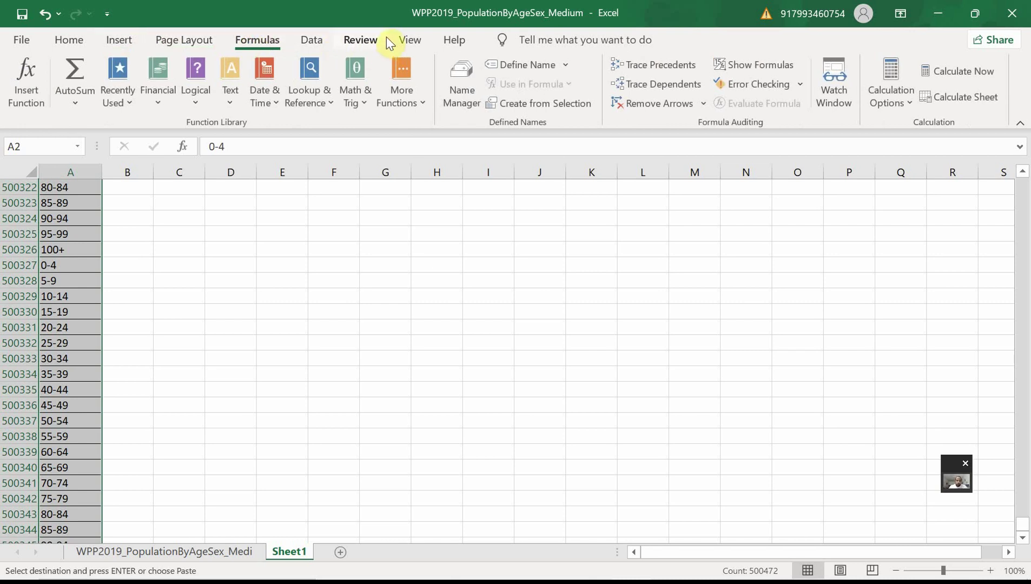
Remove the duplicate values from the selected age group cells, treating the first selected cell, 0-4, as the header
click(316, 40)
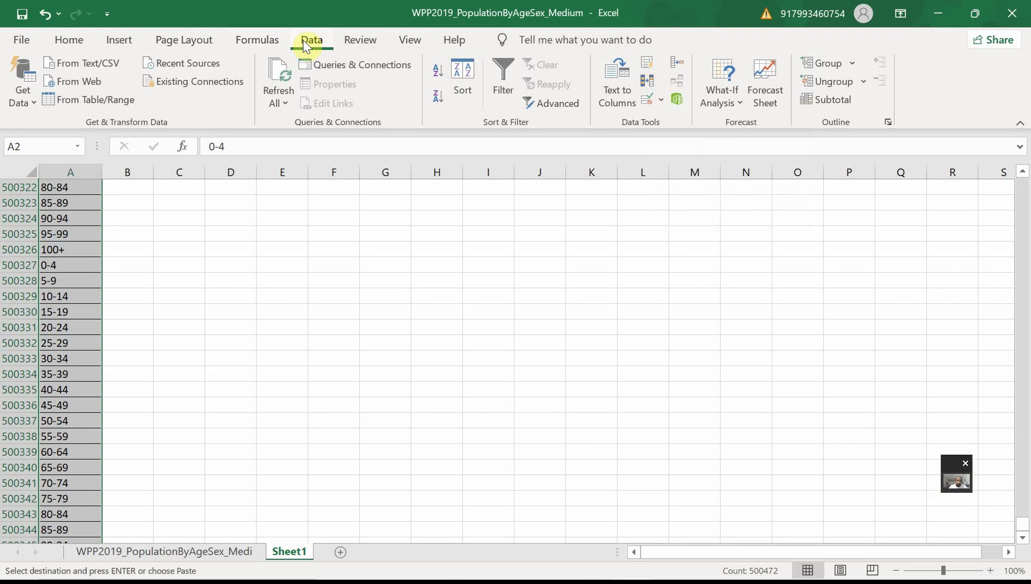
click(648, 86)
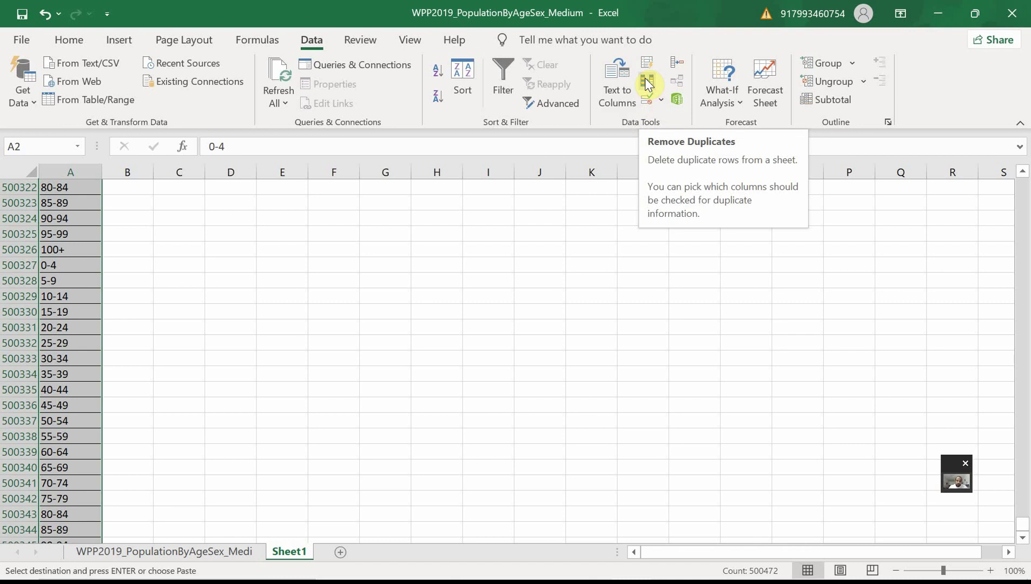
click(647, 82)
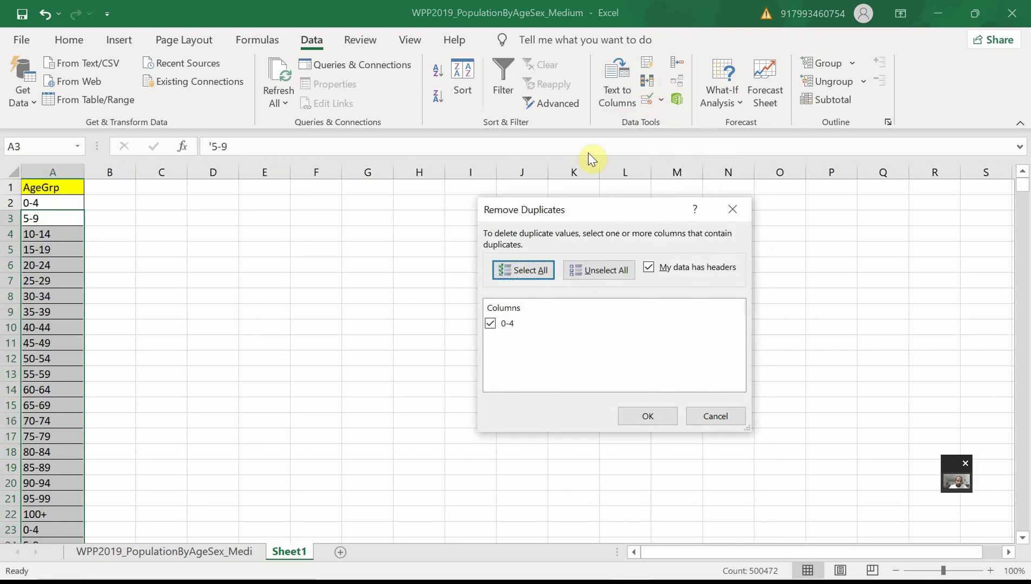
click(527, 270)
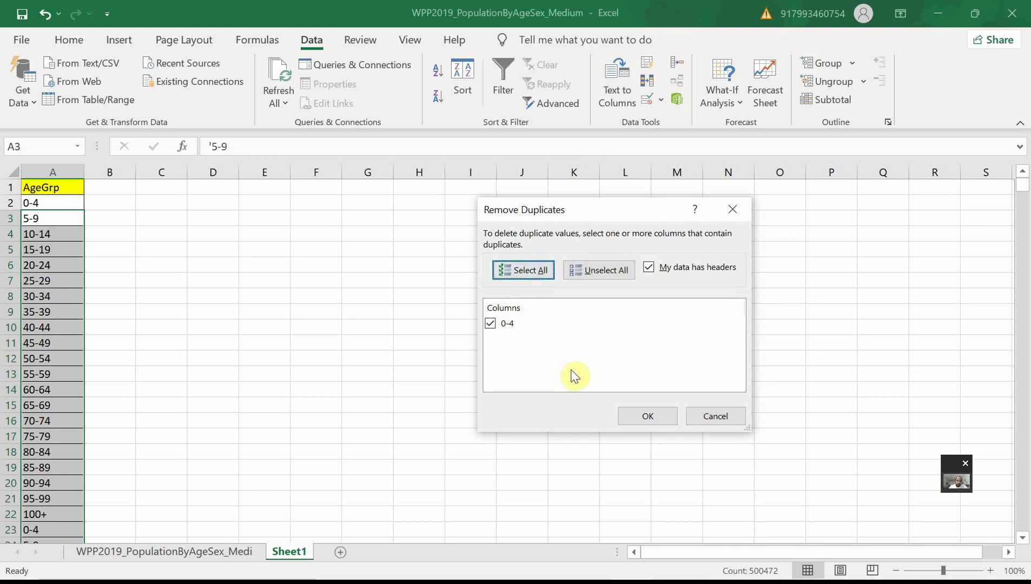
click(636, 420)
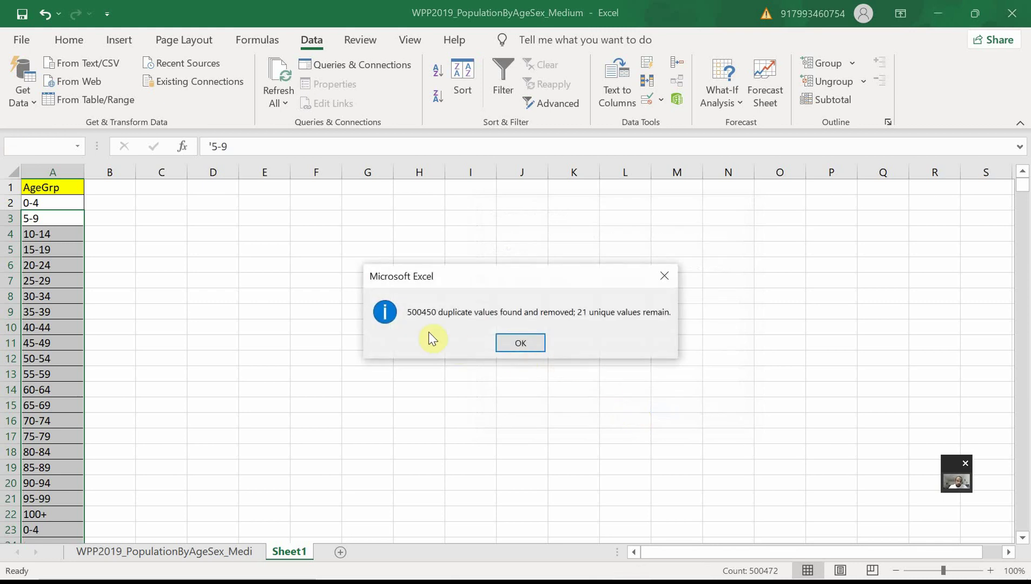
click(517, 344)
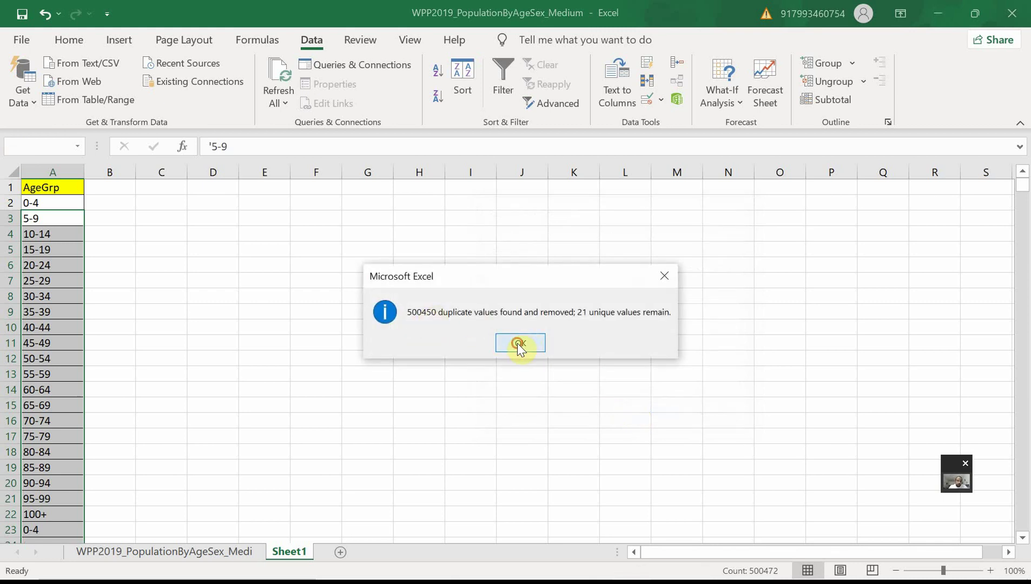
Delete row 23, which holds the leftover repeated 0-4 entry at the end of the age group list
click(39, 314)
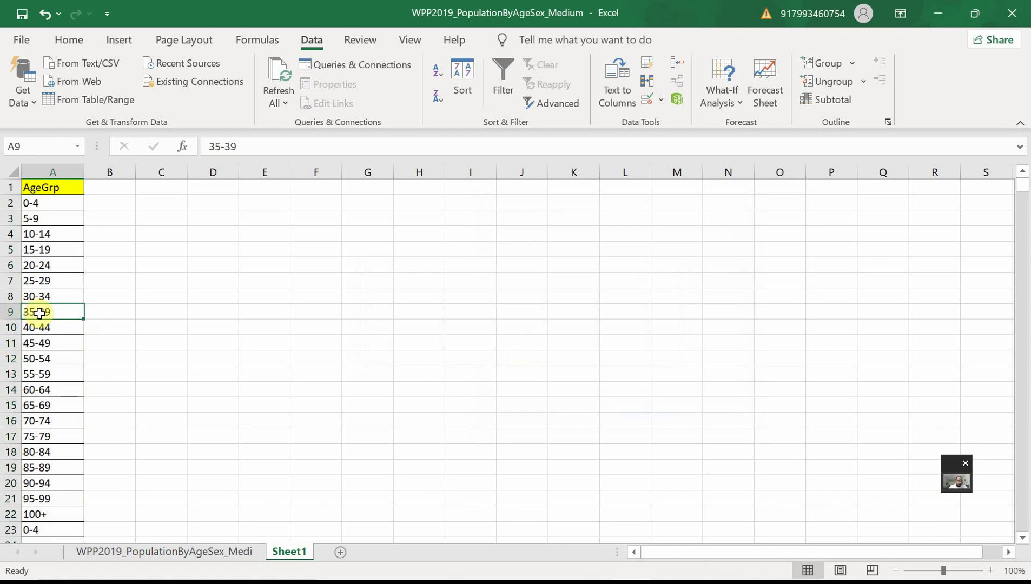
scroll(54, 313, down, 1)
scroll(71, 311, up, 1)
scroll(72, 403, down, 2)
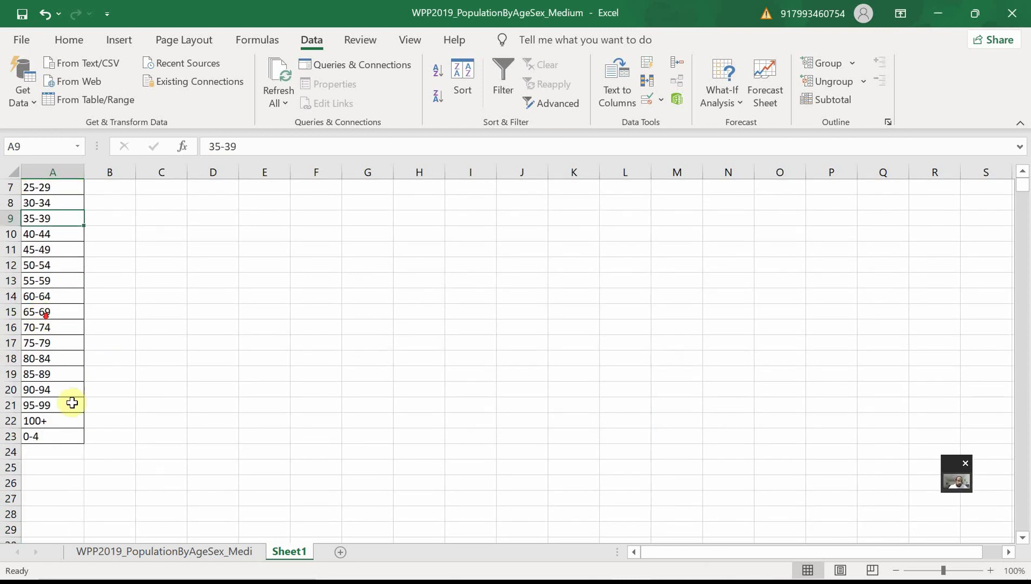
click(11, 437)
right_click(11, 436)
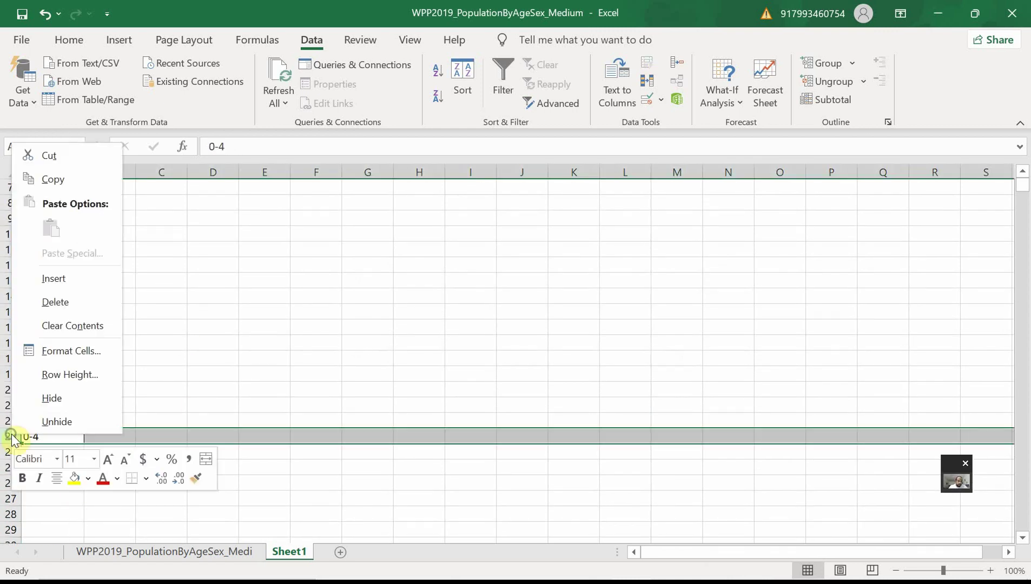
click(75, 304)
scroll(105, 359, up, 2)
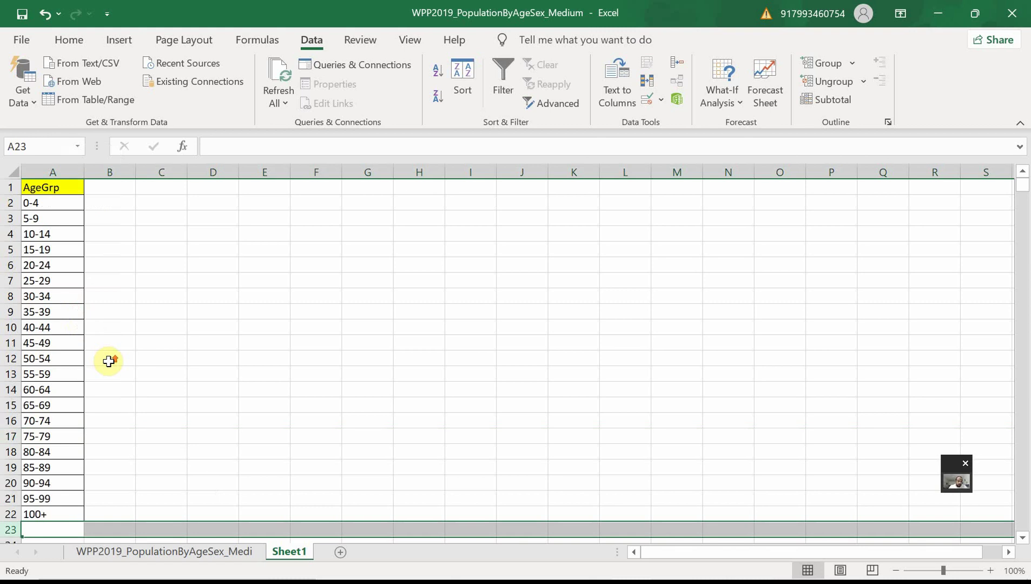
Run Remove Duplicates on the whole list A1:A22, with AgeGrp as its header
click(66, 295)
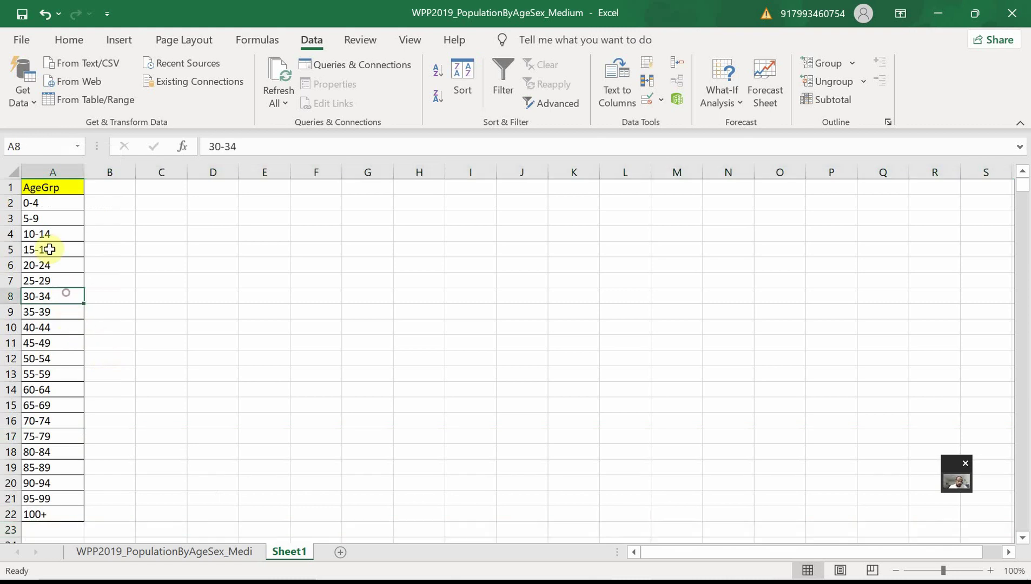
click(39, 187)
key(ctrl+shift+Down)
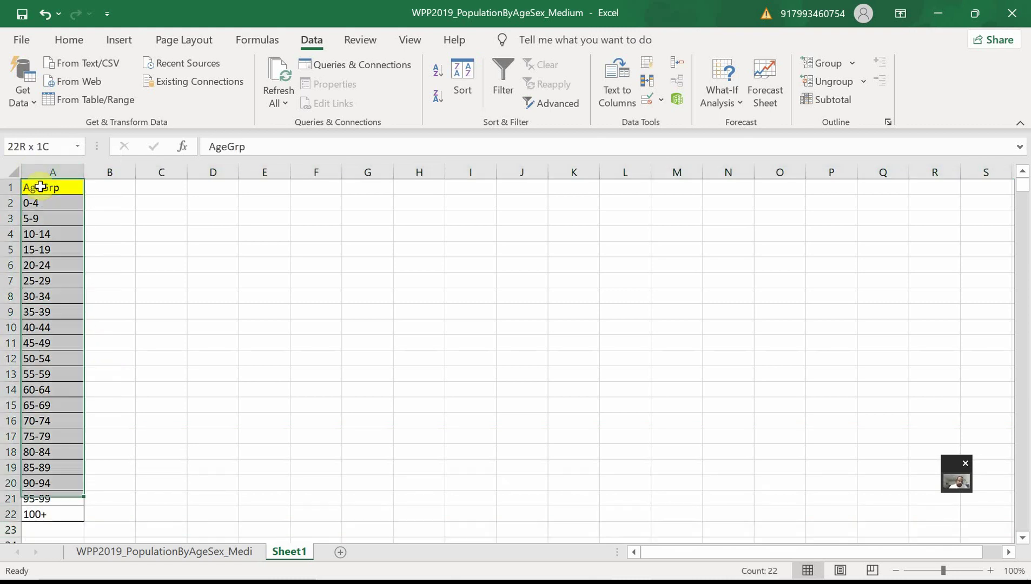
click(651, 85)
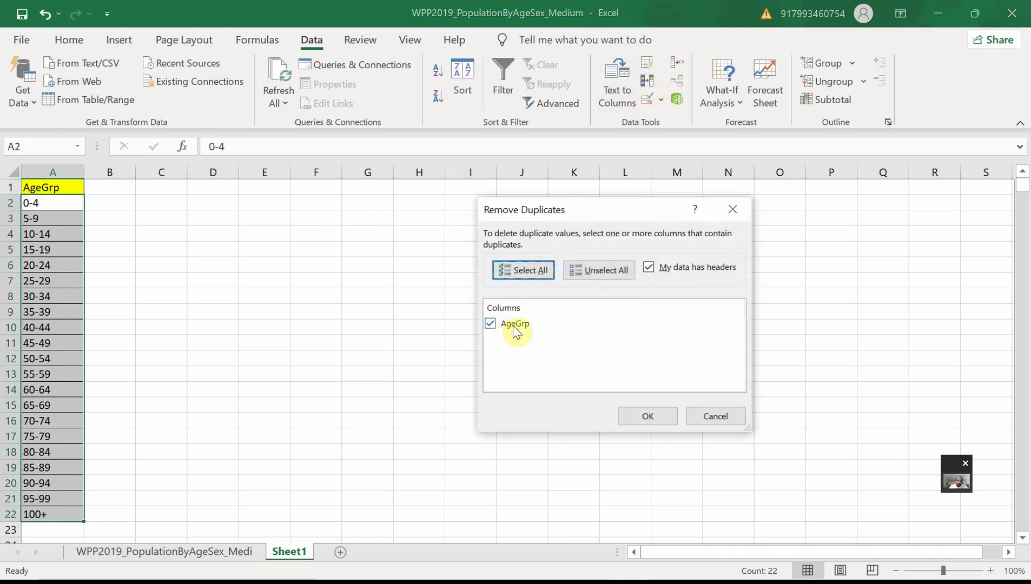
click(647, 416)
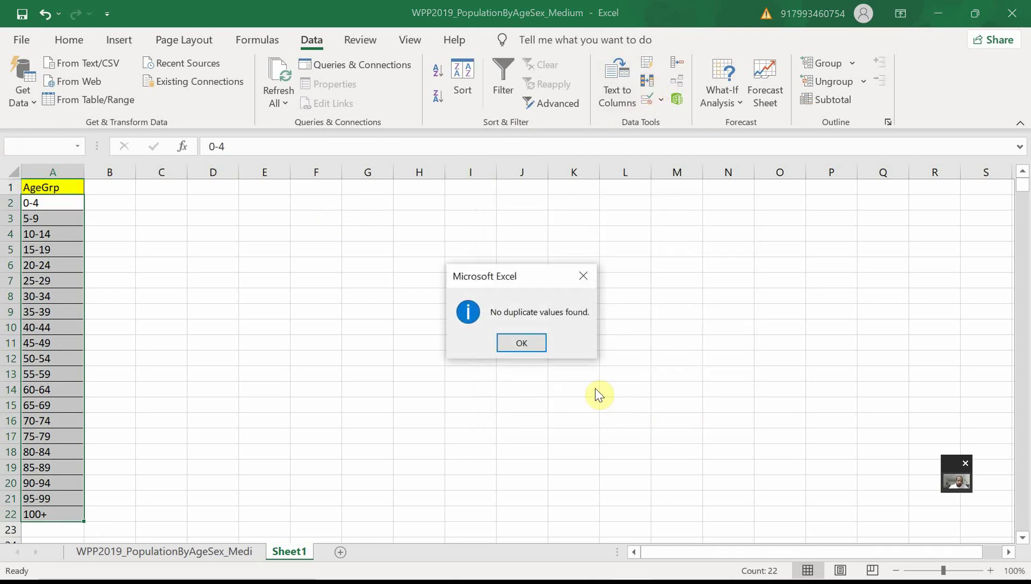
click(521, 344)
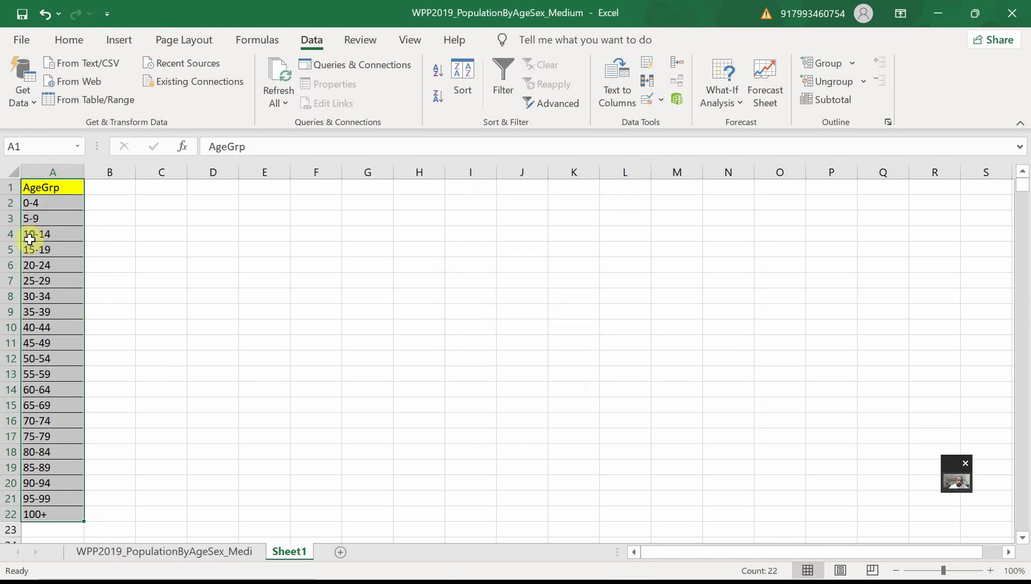
Sort the age group list from A to Z and widen column A slightly
right_click(63, 186)
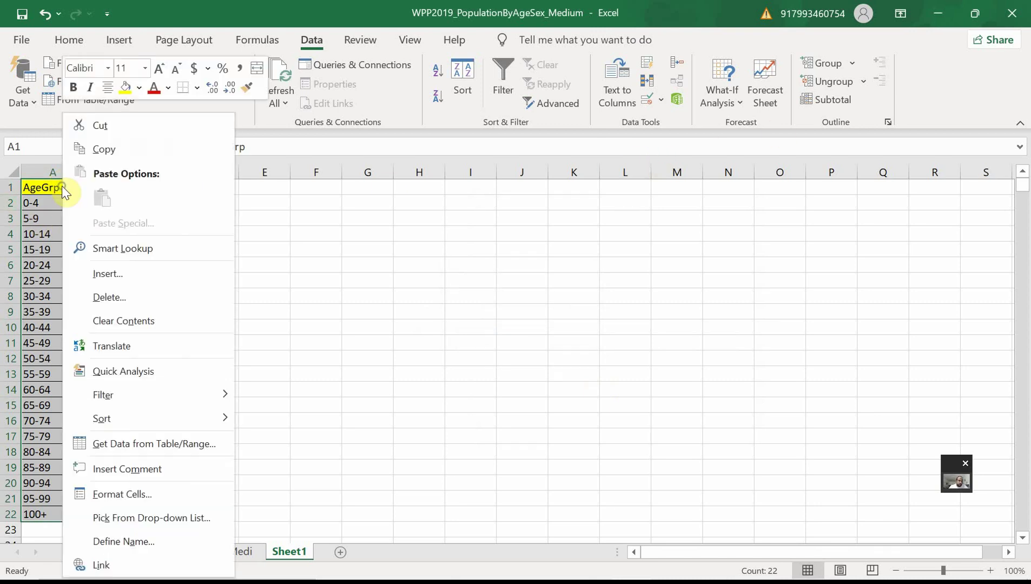
mouse_move(180, 418)
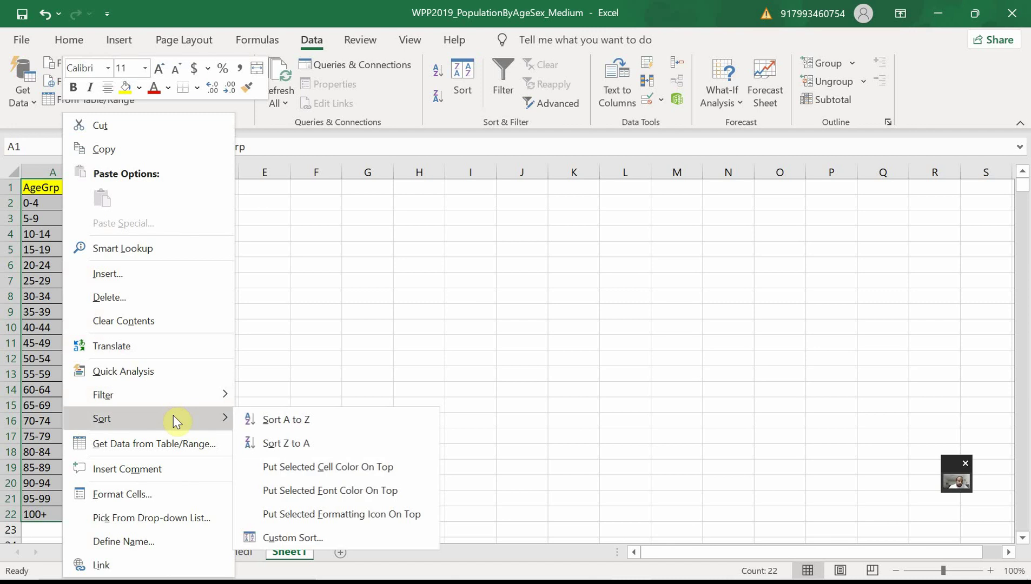
click(297, 432)
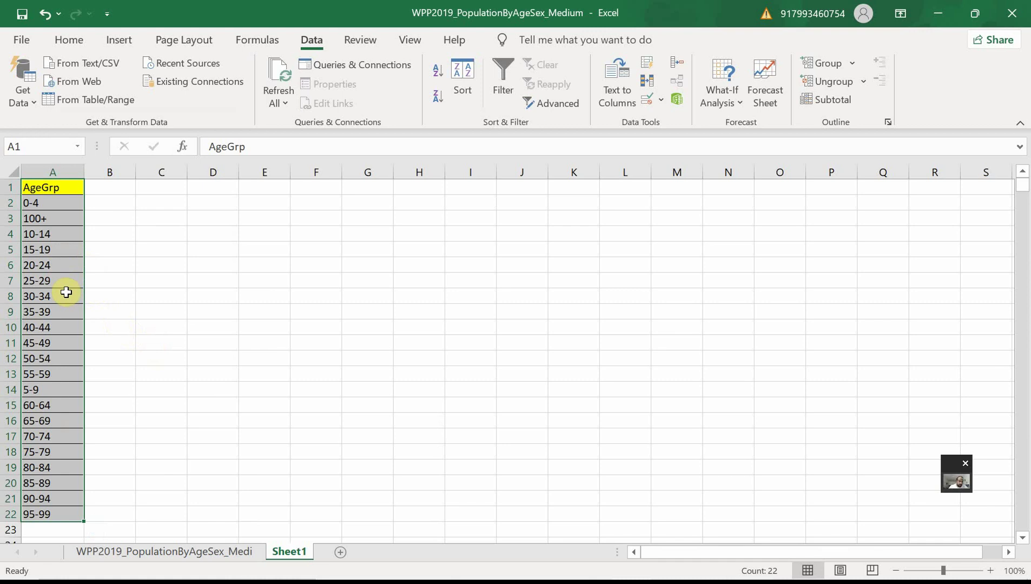
mouse_move(82, 169)
mouse_down()
mouse_move(99, 170)
mouse_move(84, 168)
mouse_up()
Enter the heading Status in cell B1, next to AgeGrp
click(111, 211)
click(112, 185)
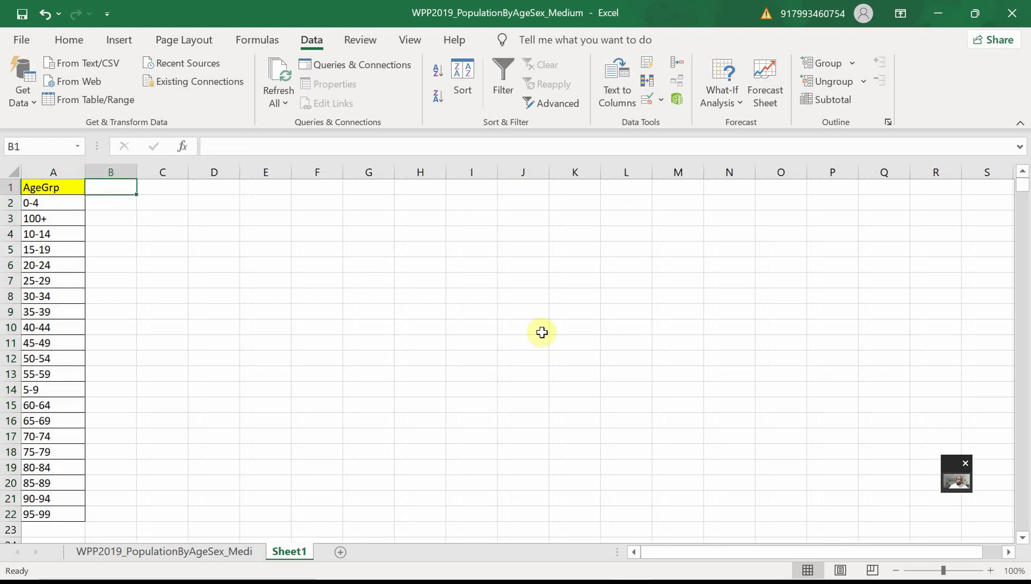
text(Status)
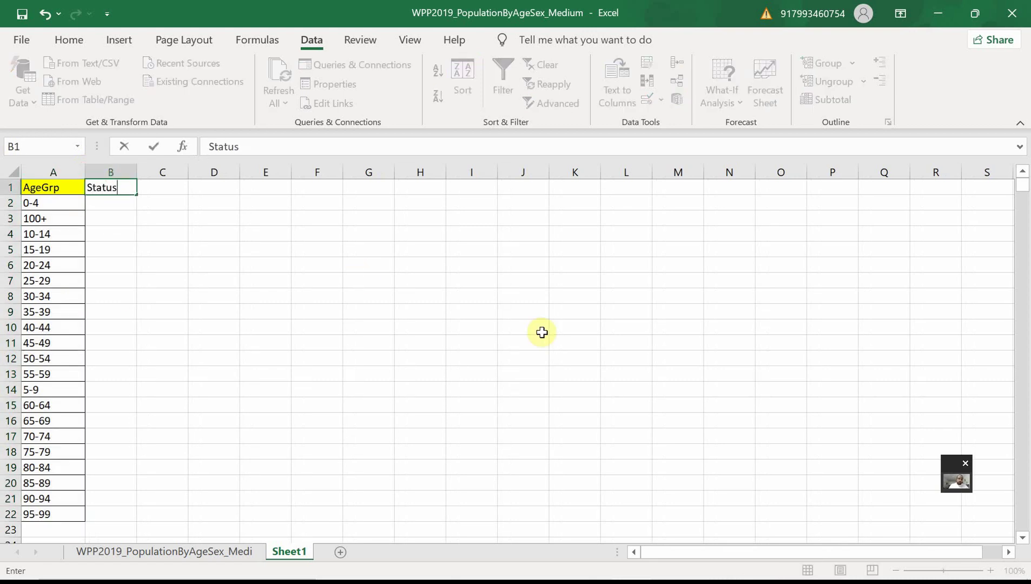
key(Return)
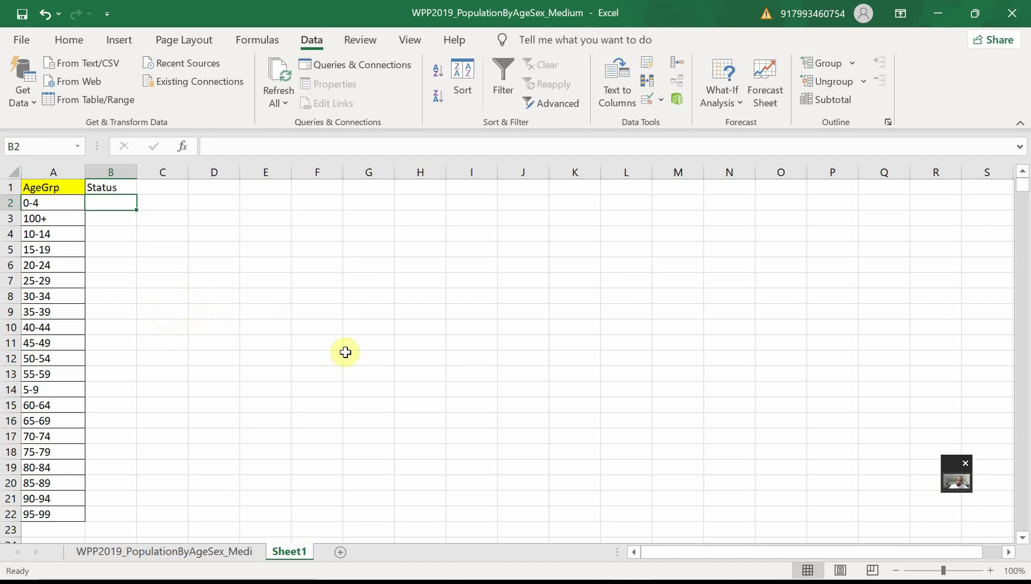
Enter the status Baby for age group 0-4 and OLD for 100+
text(Ban)
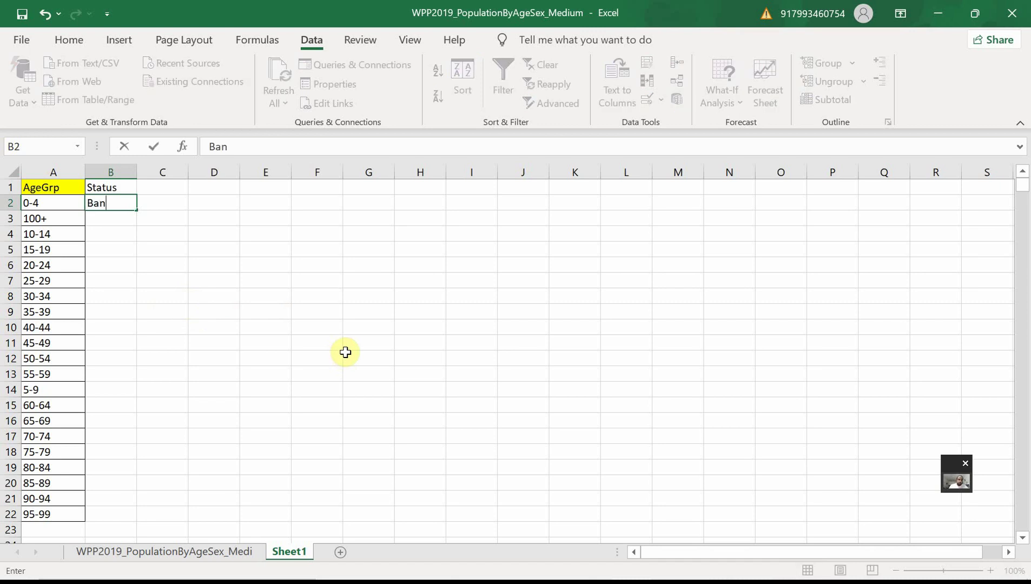
key(BackSpace)
text(bay)
key(BackSpace)
key(BackSpace)
text(y)
key(Return)
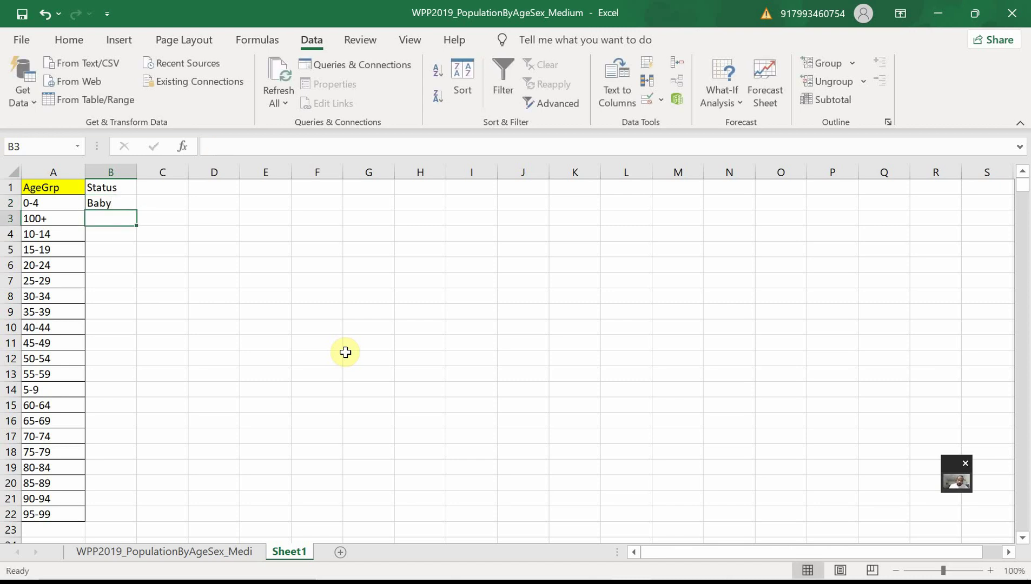
text(OLD)
key(Return)
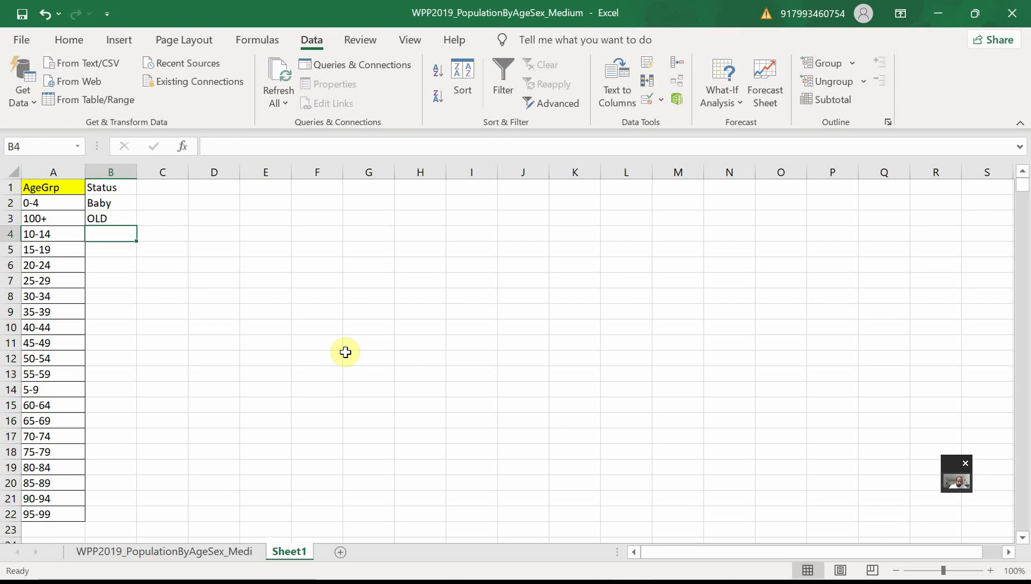
Enter the status Teens for 10-14 and Young Teens for 15-19, and fit the Status column's width to its contents
text(Teens)
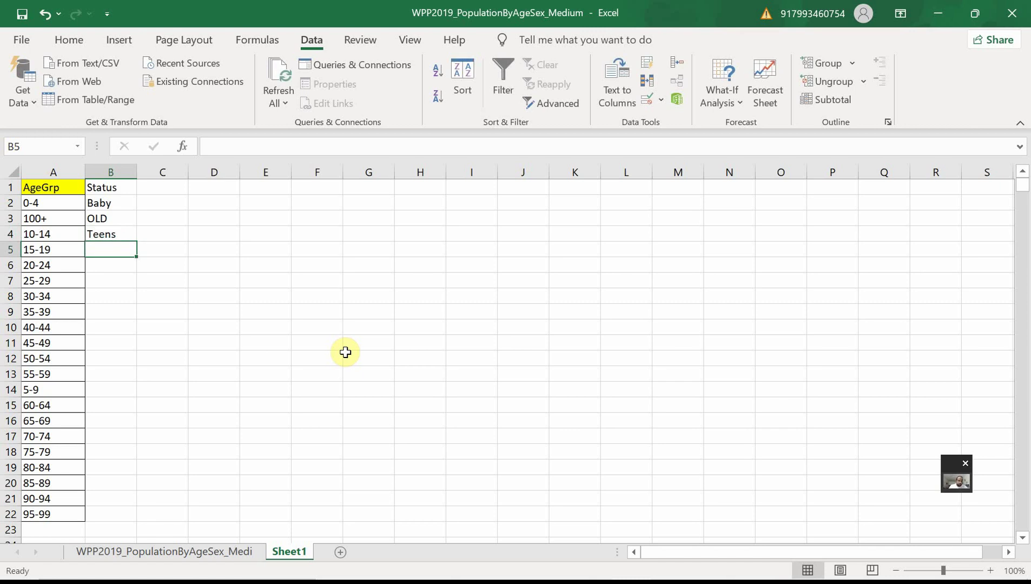
text(T)
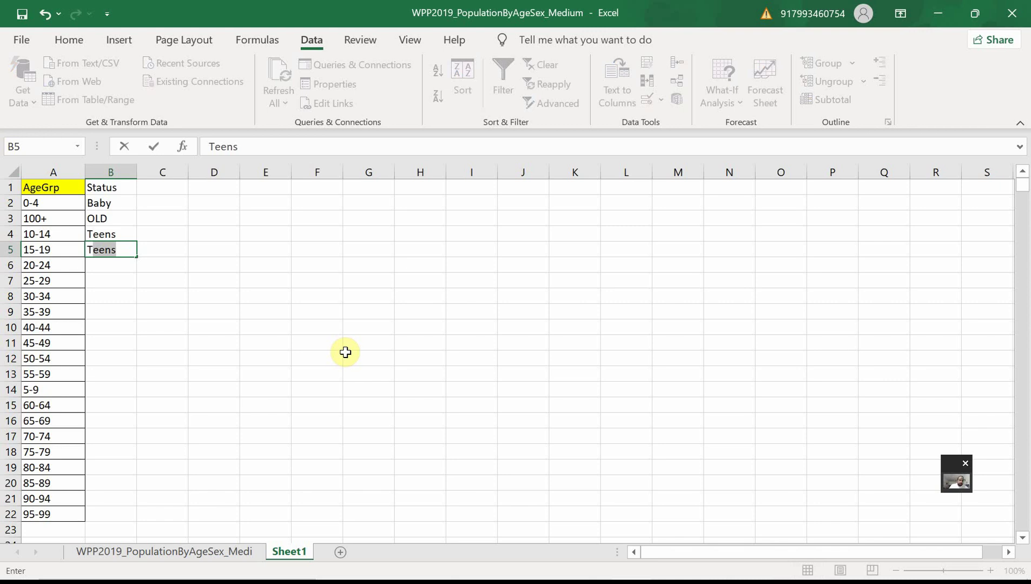
key(BackSpace)
text(Young Tee)
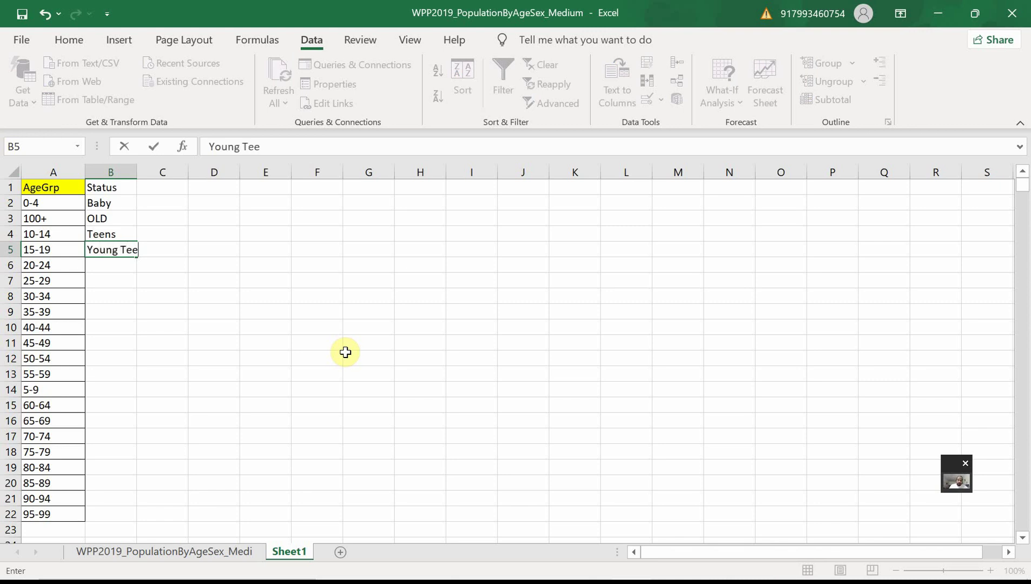
text(ns)
key(Return)
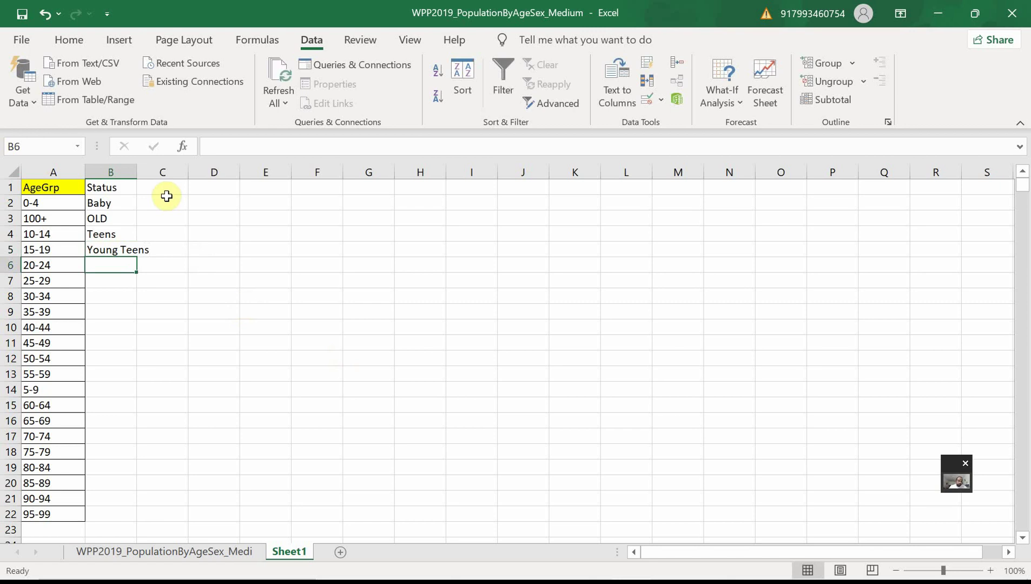
double_click(137, 172)
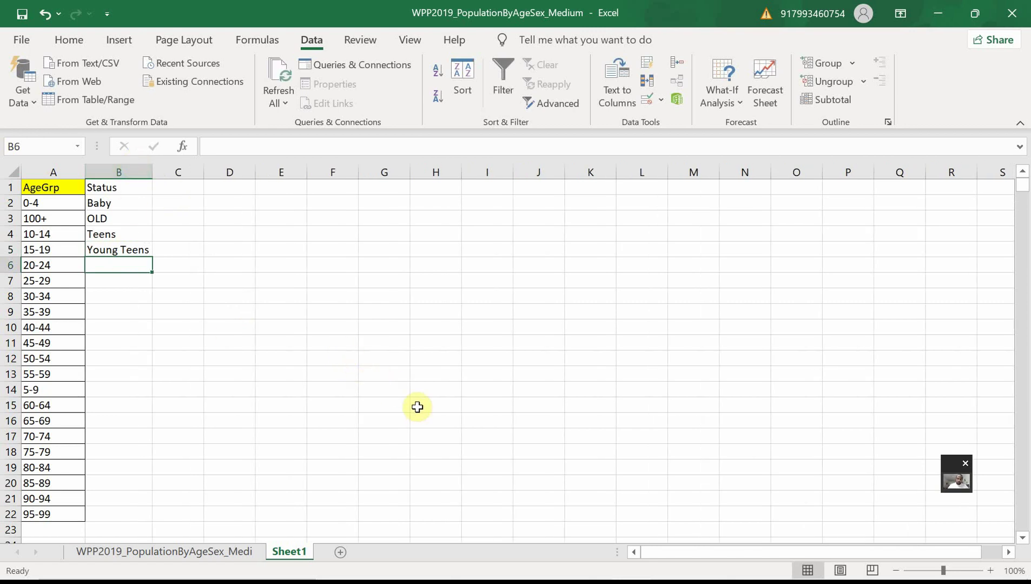
Enter the status Young Adults for age group 20-24 and fill it down to 25-29
text(Y)
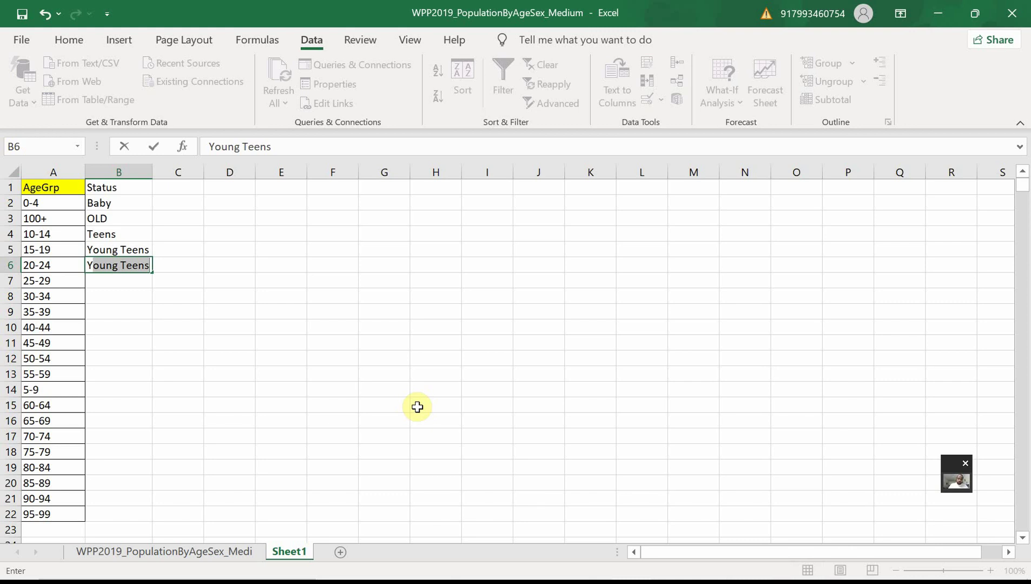
text(oung Ad)
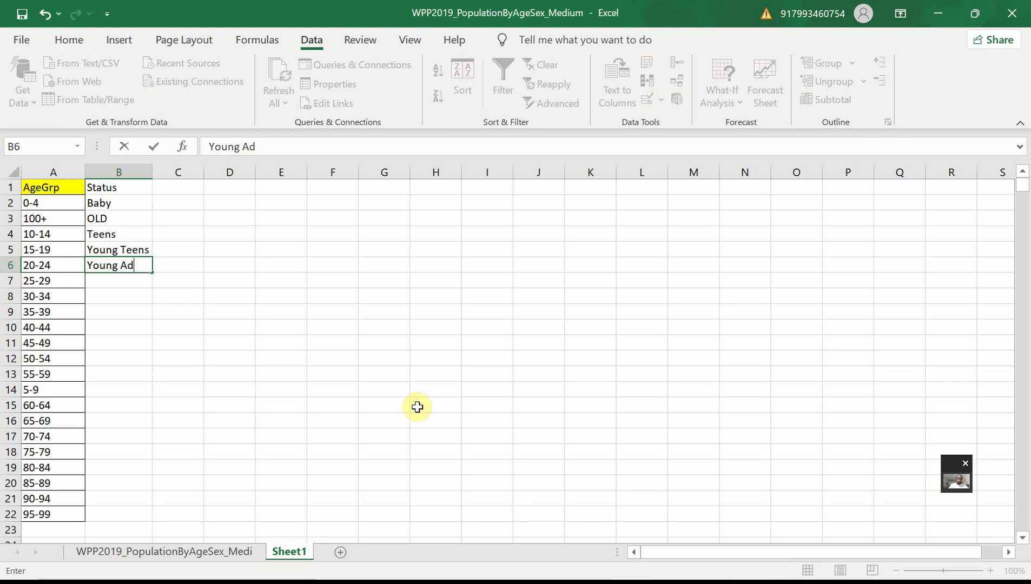
text(ults)
key(Return)
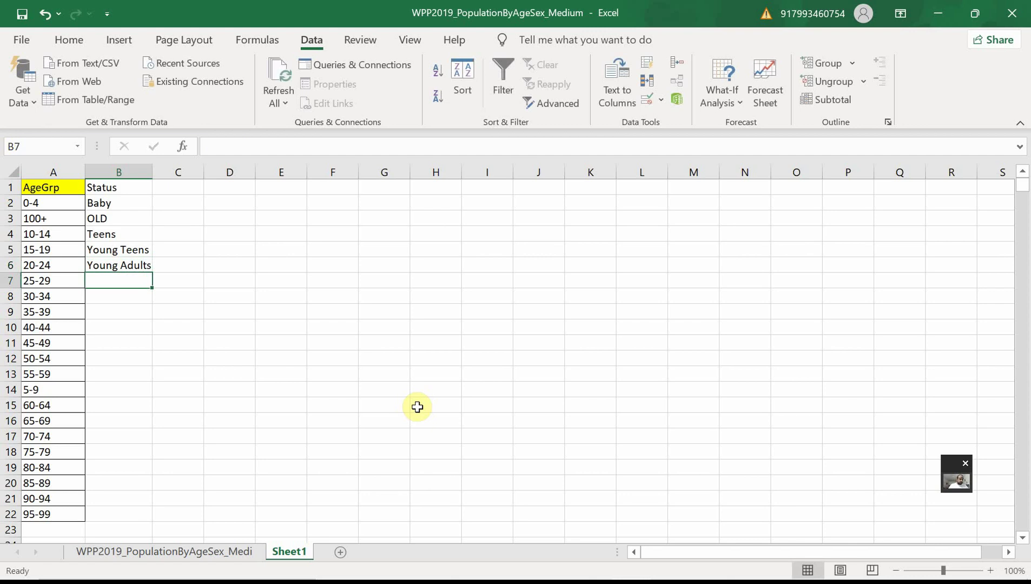
click(145, 260)
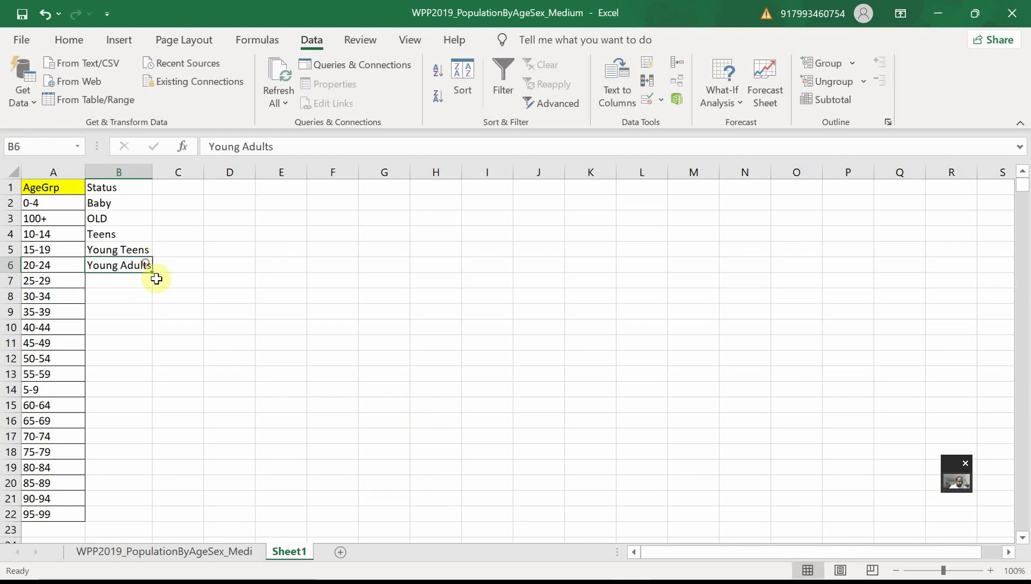
drag(153, 274, 156, 286)
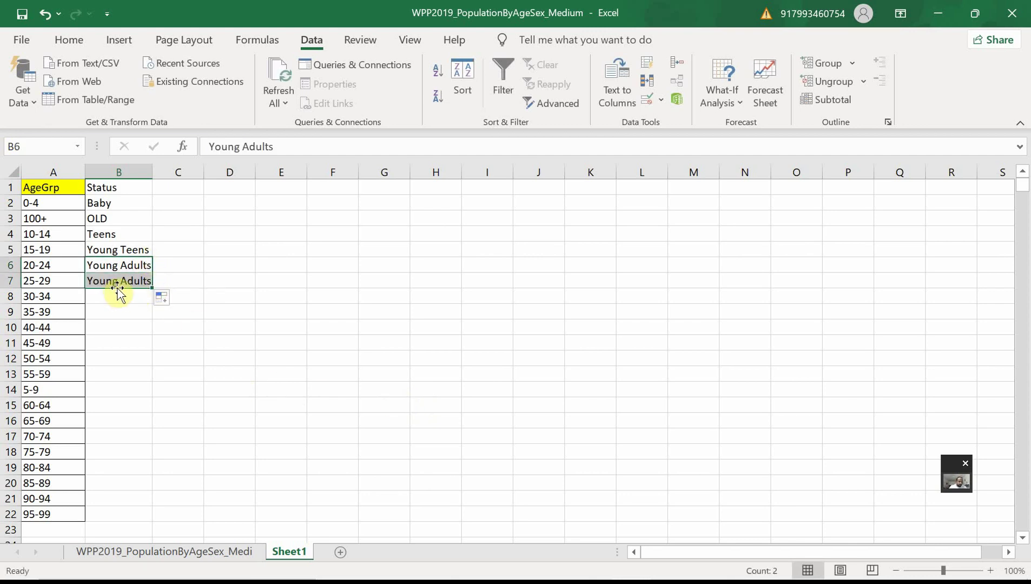
click(98, 297)
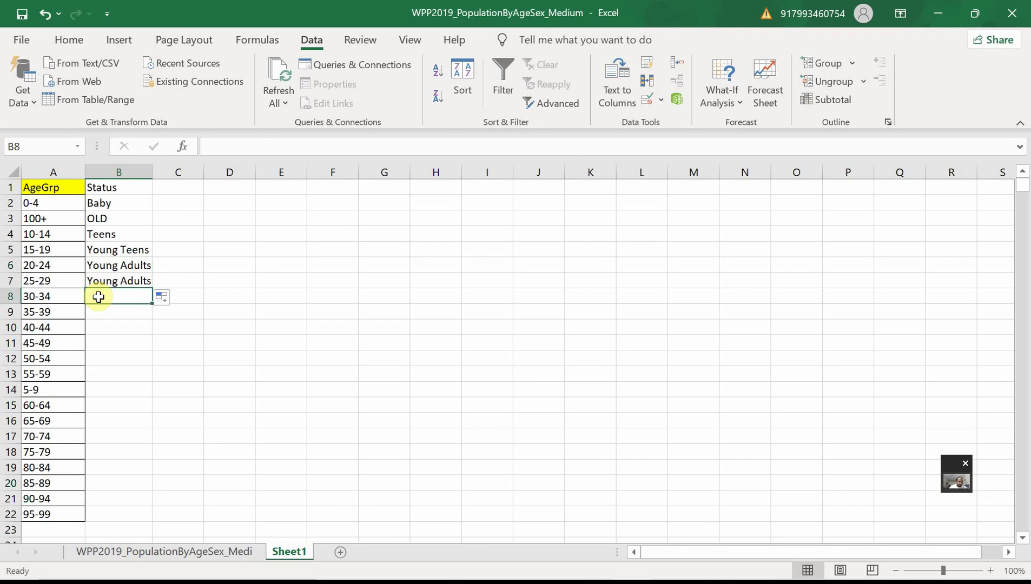
Enter the status Adults for age groups 30-34 through 45-49
drag(96, 297, 96, 325)
text(A)
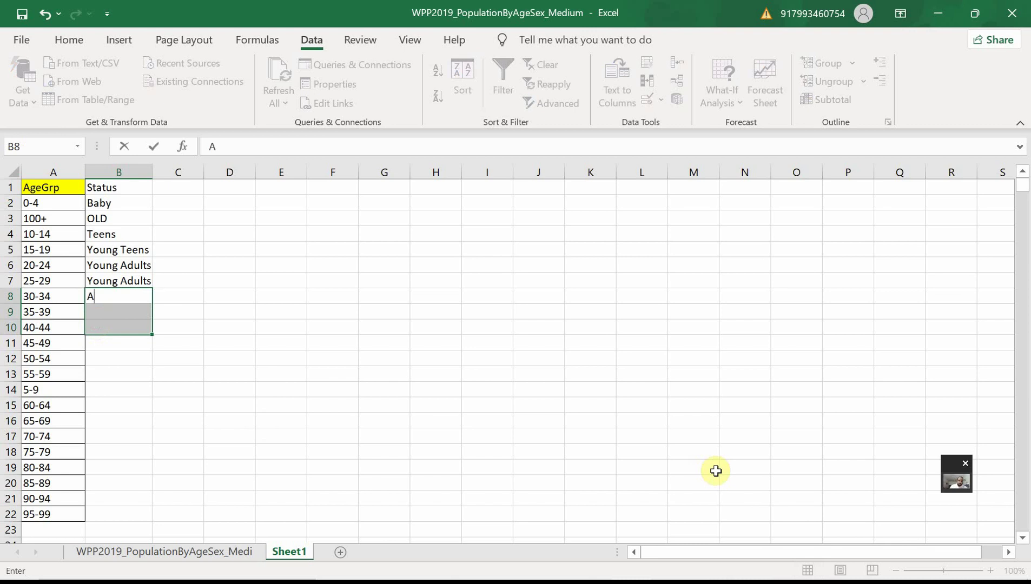
text(dults)
key(ctrl+Return)
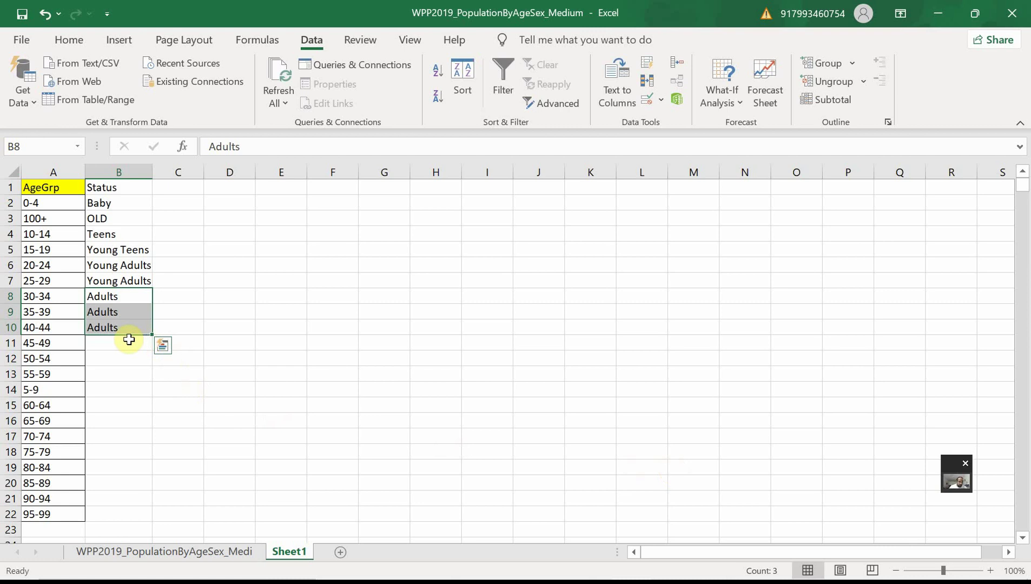
drag(152, 336, 153, 348)
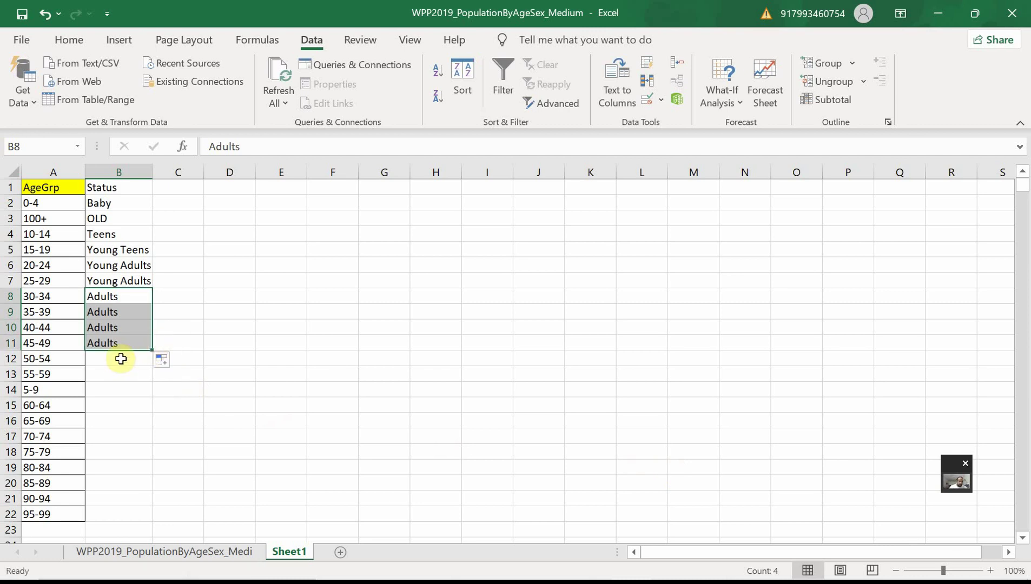
Enter the status Child for age group 5-9
click(121, 359)
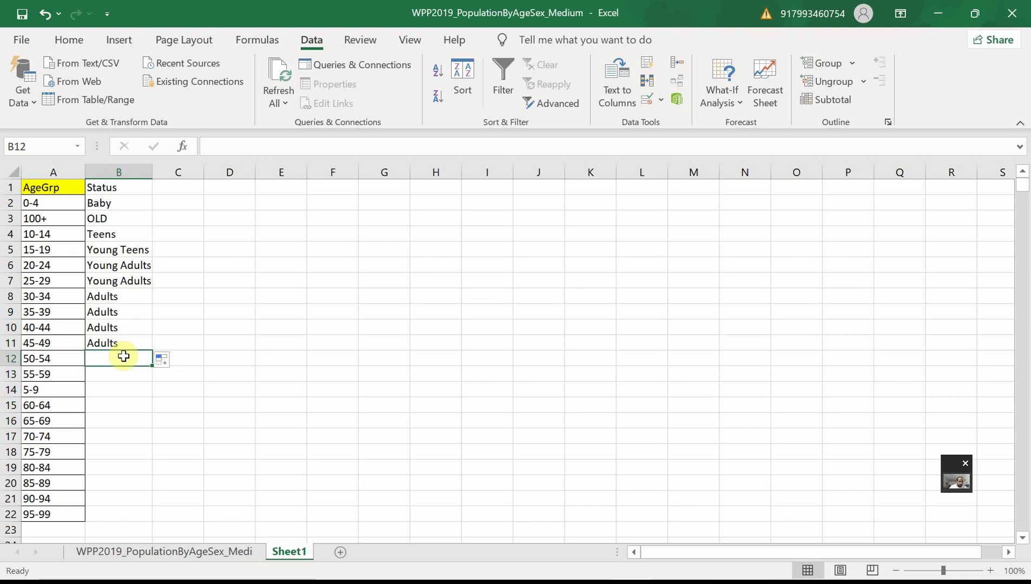
click(96, 393)
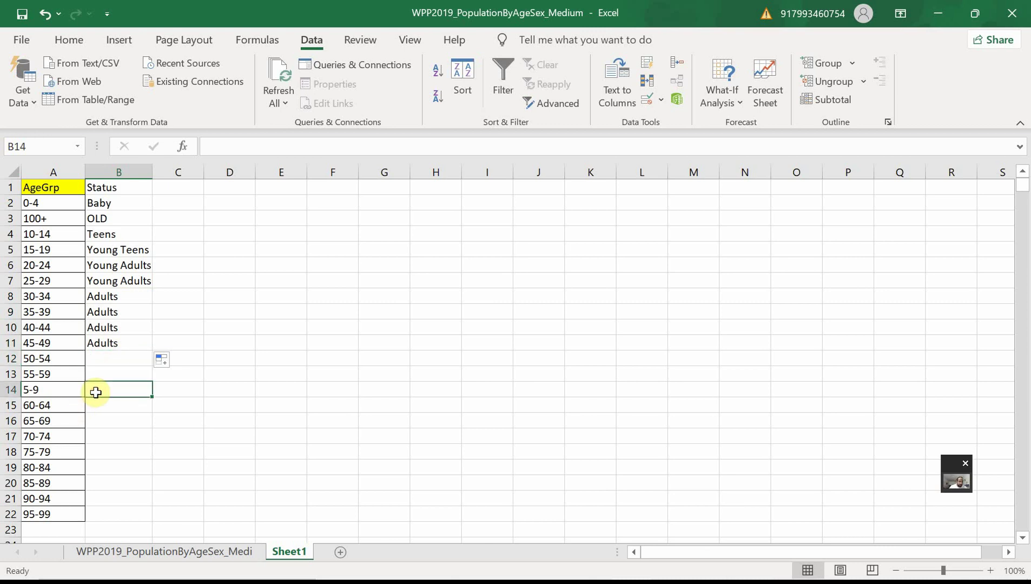
text(Child)
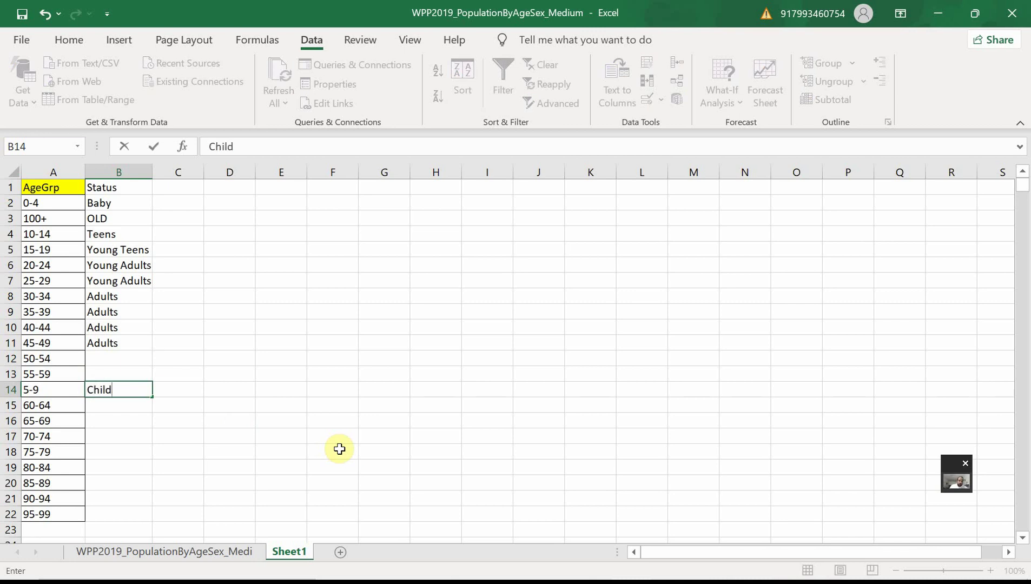
key(Return)
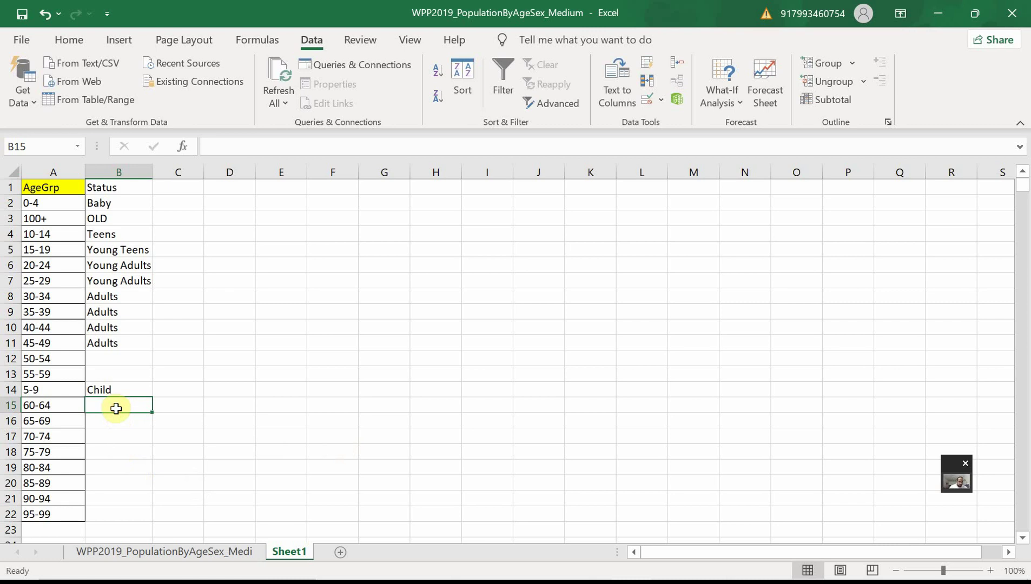
Enter the status Matured for age groups 60-64 through 75-79
drag(116, 408, 115, 447)
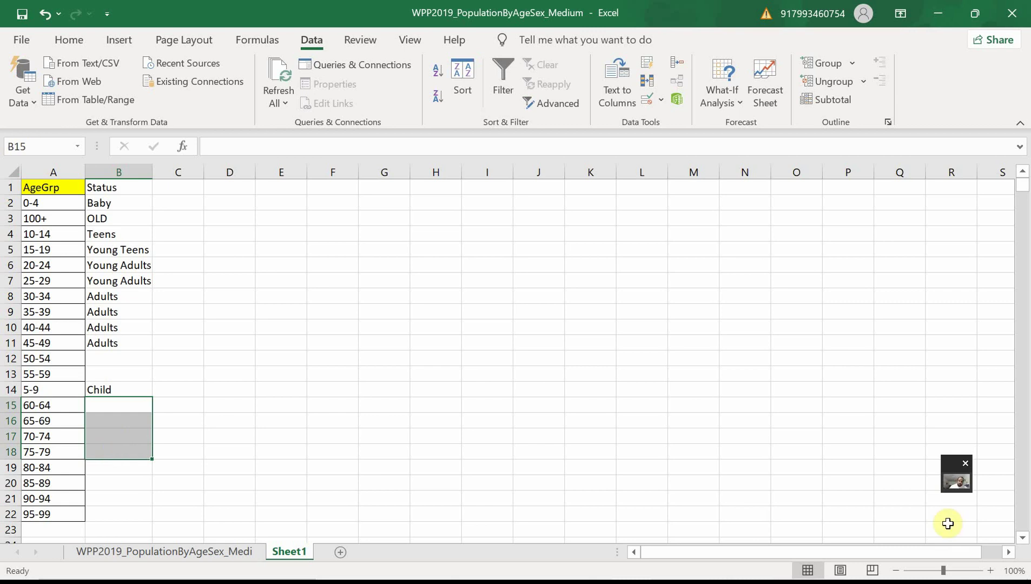
text(Mature)
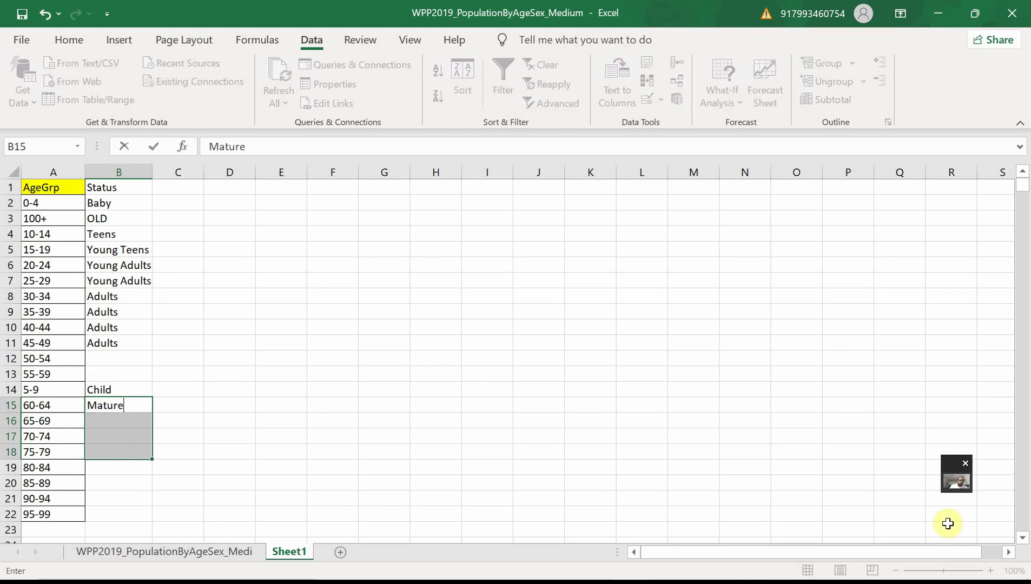
text(d)
key(ctrl+Return)
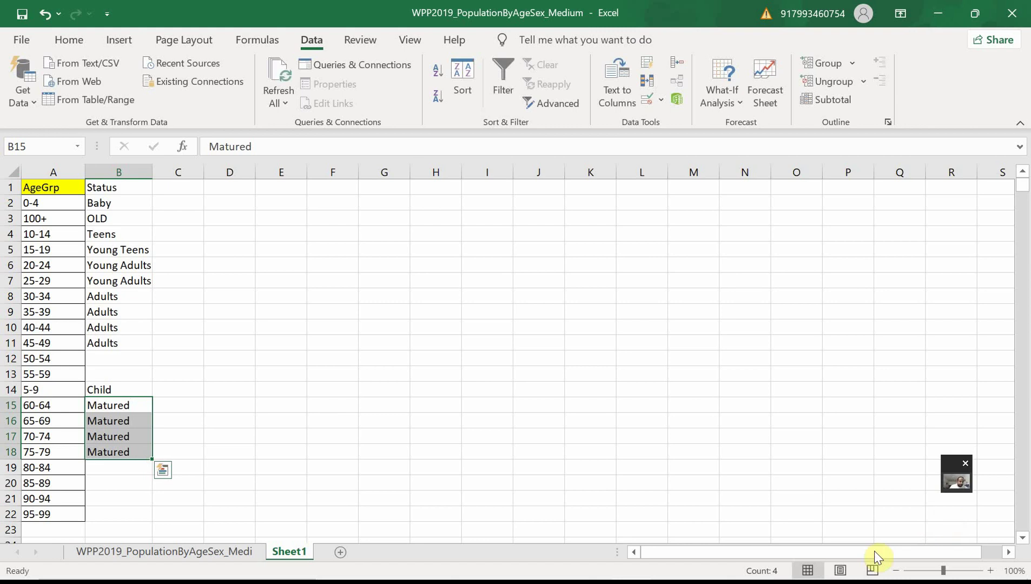
Enter the status OLD for age groups 80-84 through 95-99
click(112, 468)
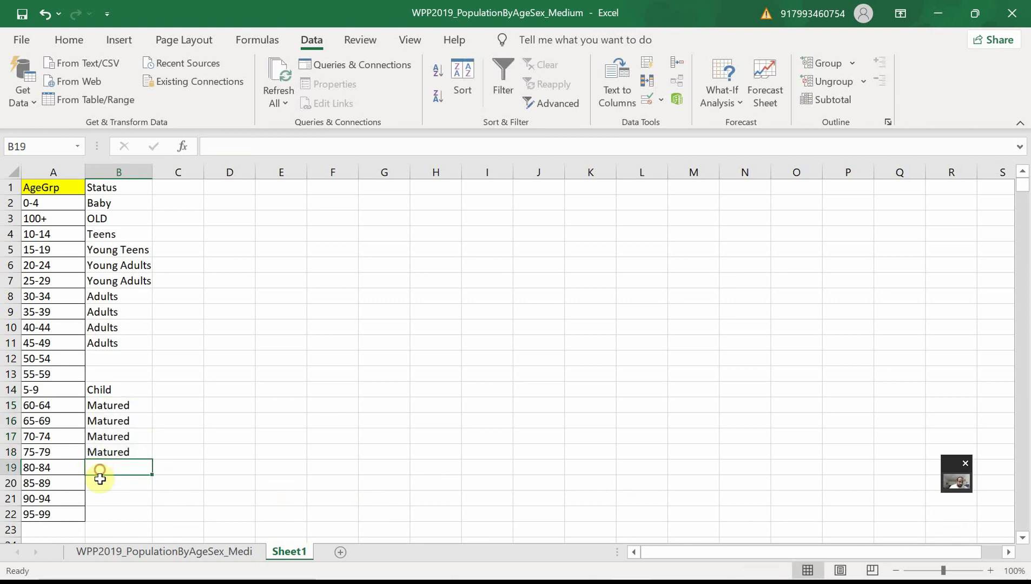
drag(99, 471, 99, 521)
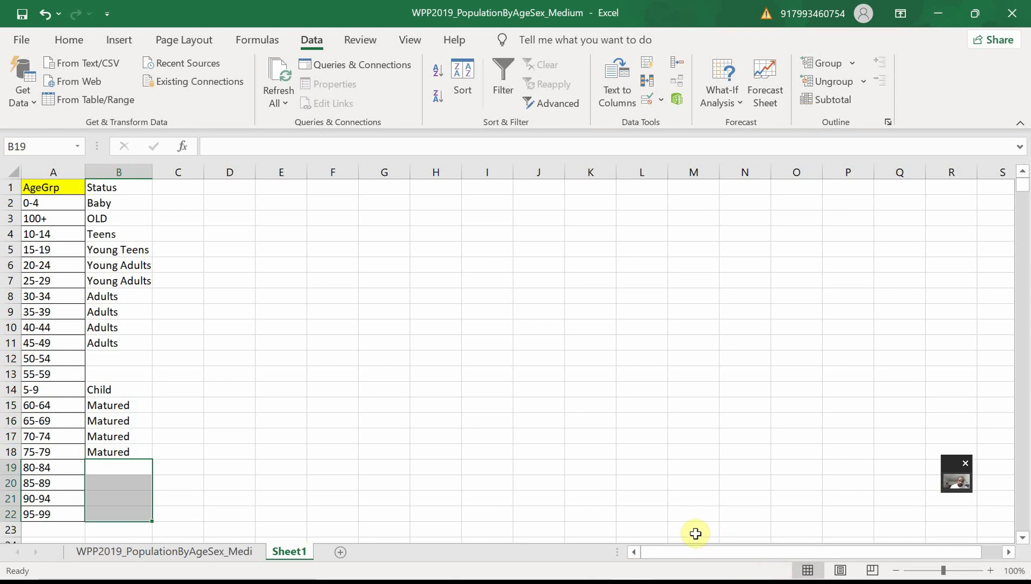
text(O)
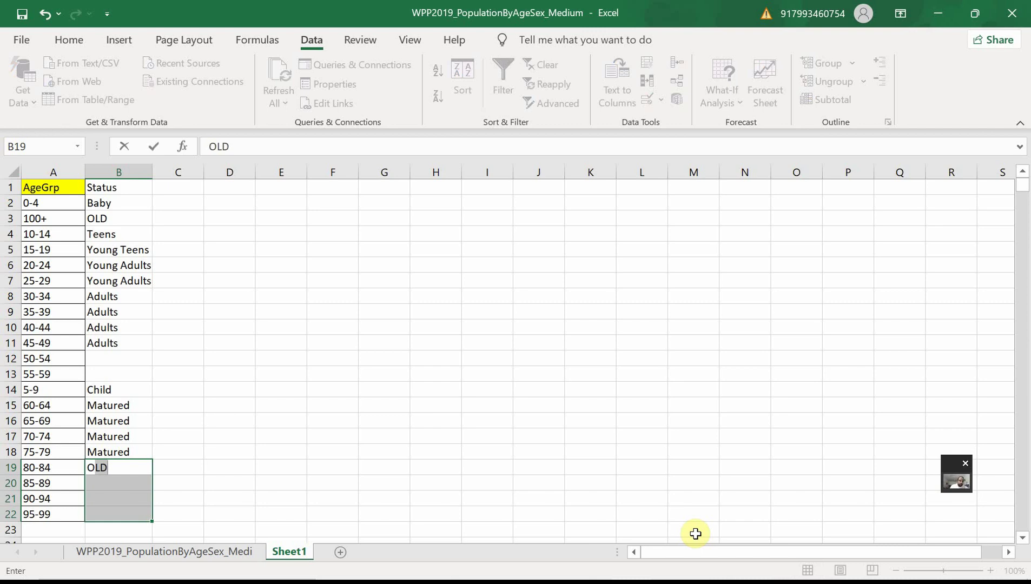
text(LD)
key(ctrl+Return)
click(261, 454)
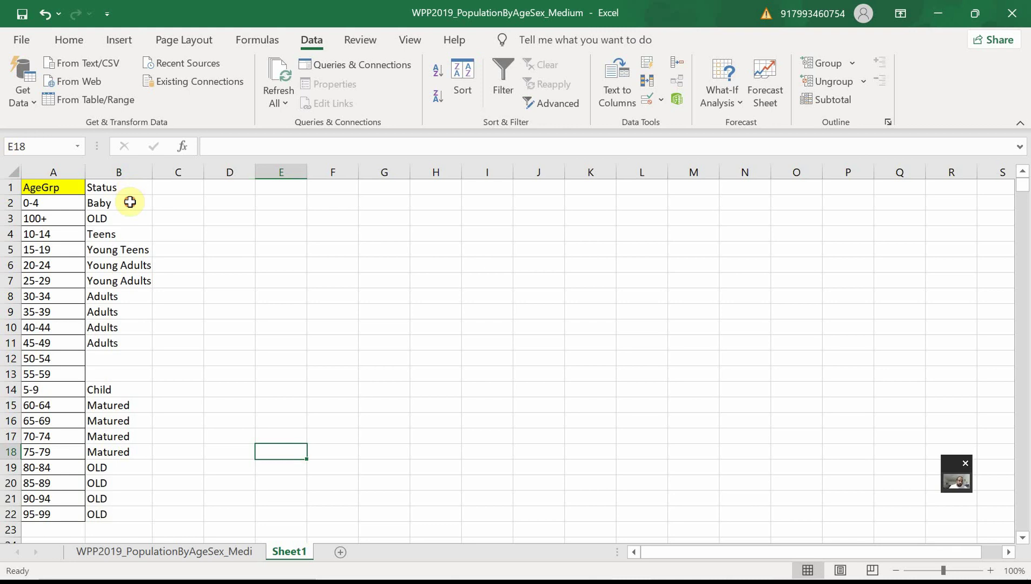
Sort the age group rows below the headings by status from A to Z
drag(131, 201, 19, 206)
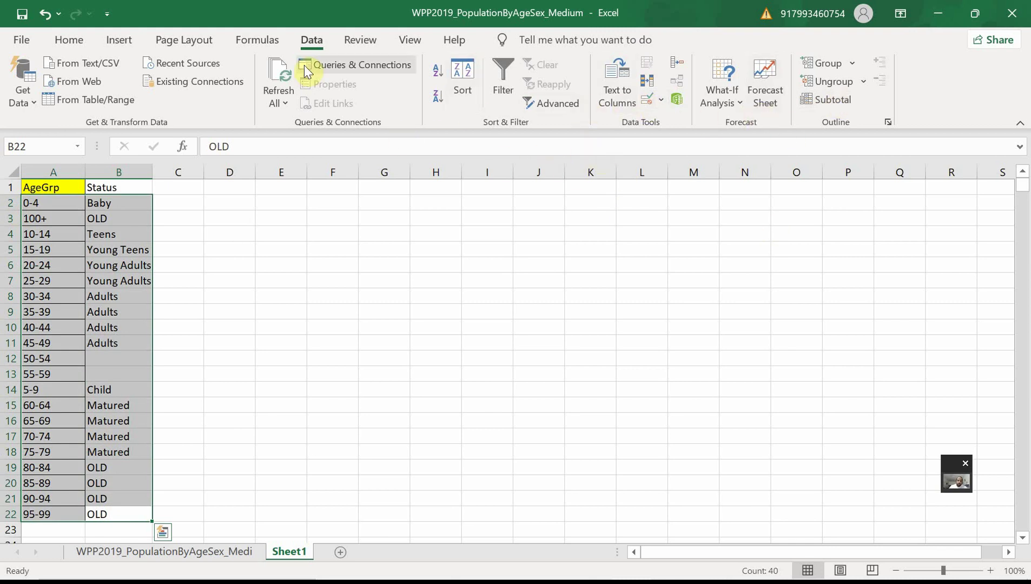
click(69, 39)
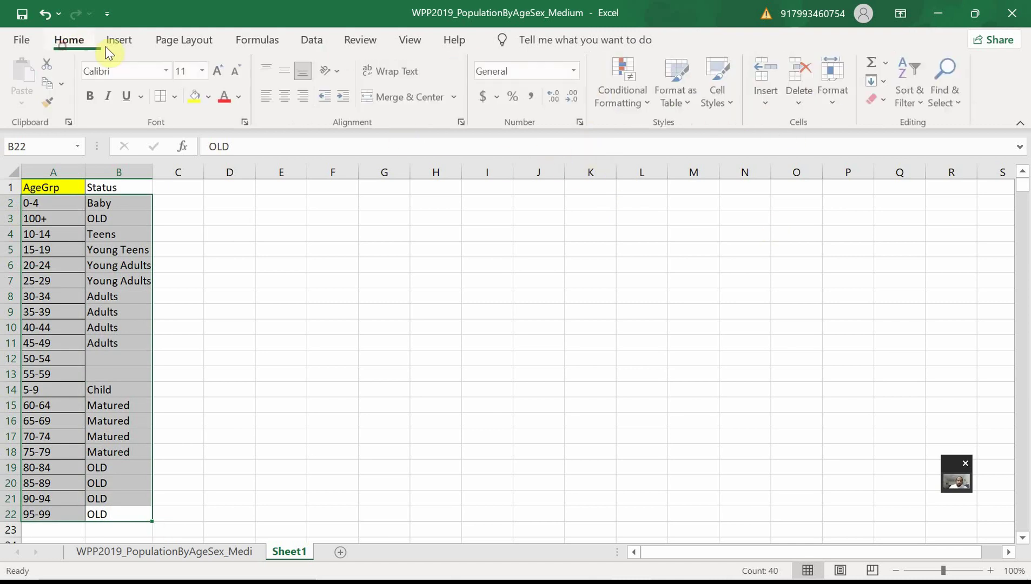
click(911, 101)
click(914, 122)
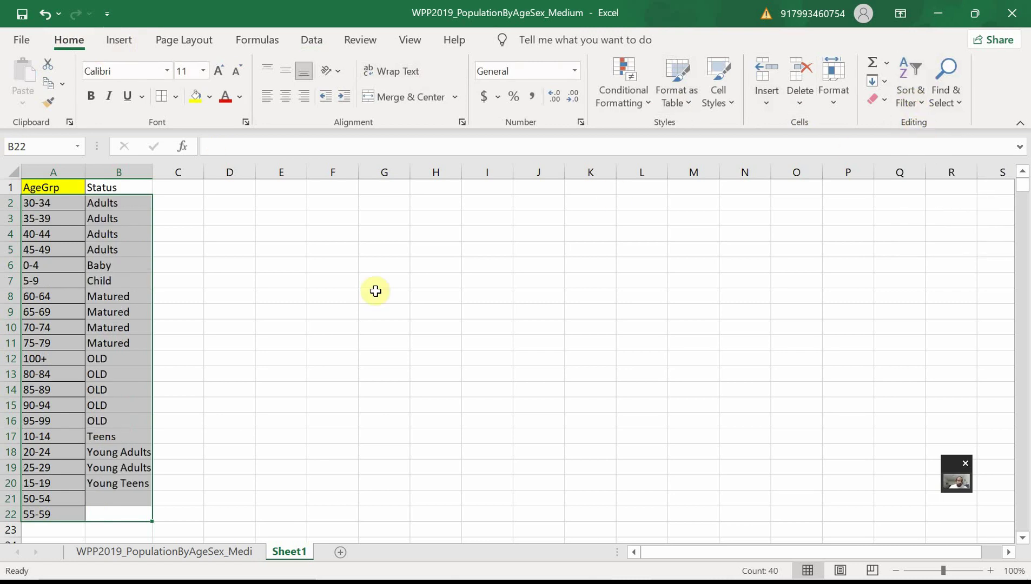
click(247, 410)
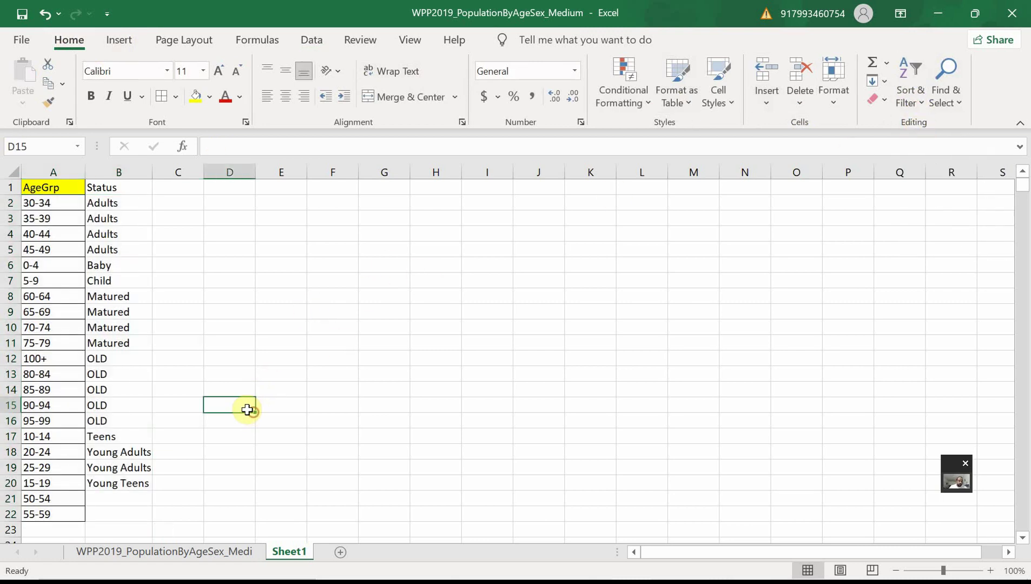
Copy the status Matured from age group 60-64 to the empty status cells of 50-54 and 55-59
scroll(169, 397, down, 1)
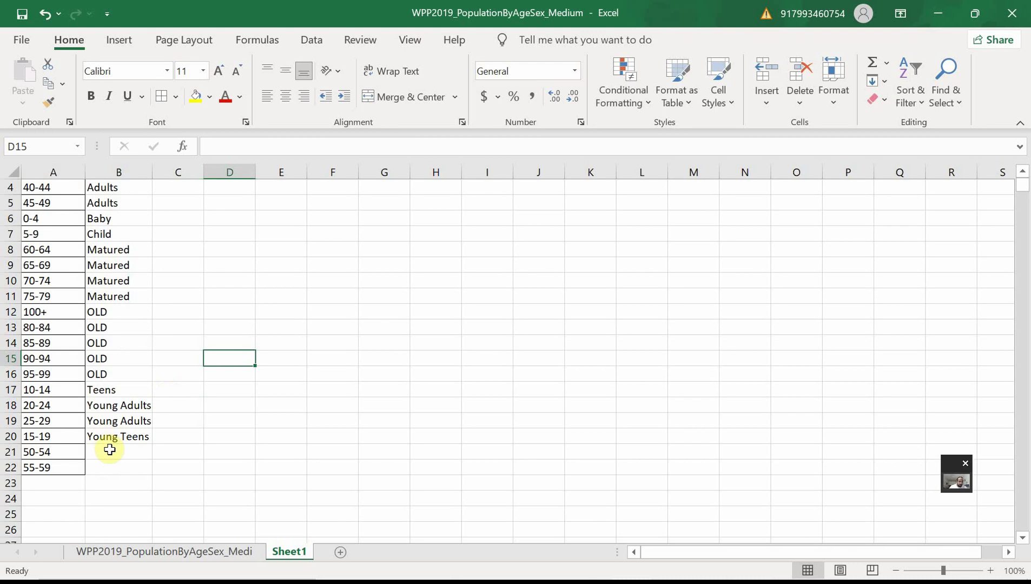
click(110, 450)
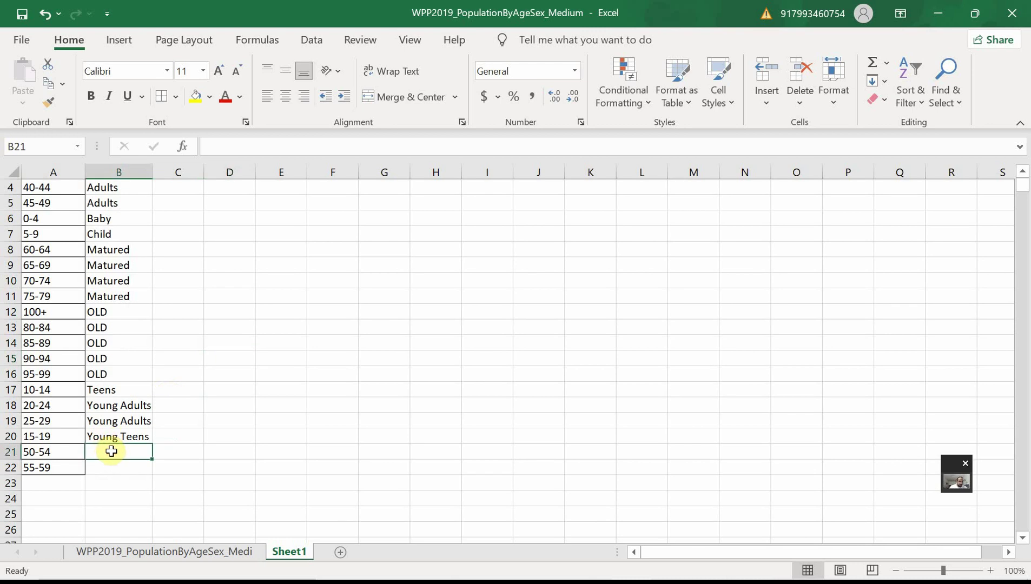
drag(110, 455, 113, 465)
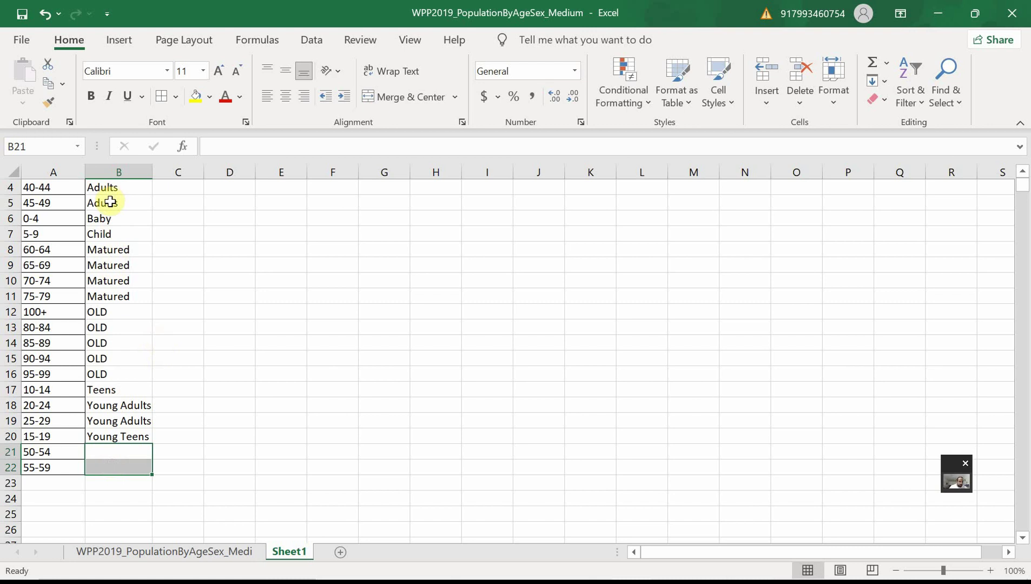
click(109, 253)
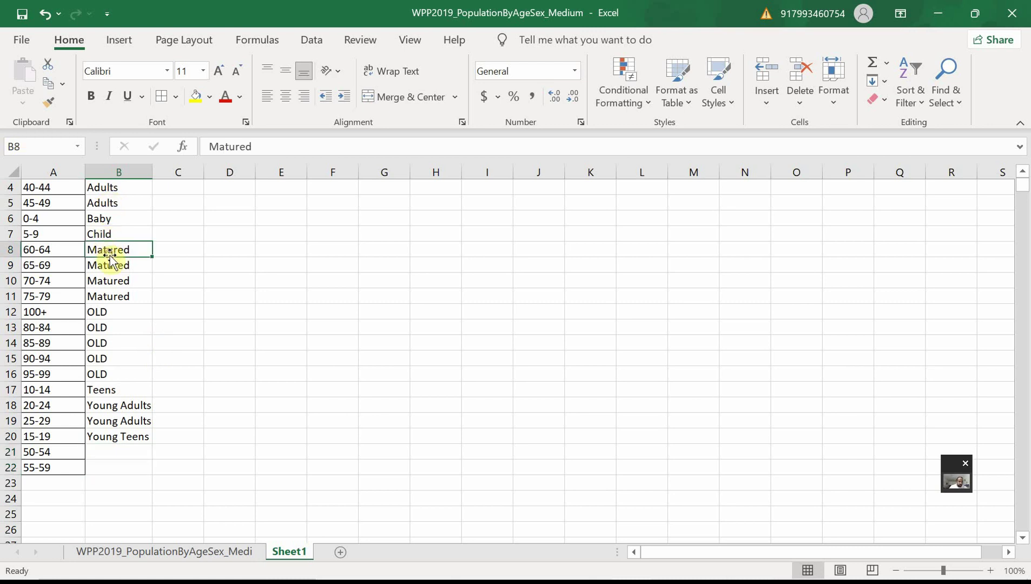
key(ctrl+c)
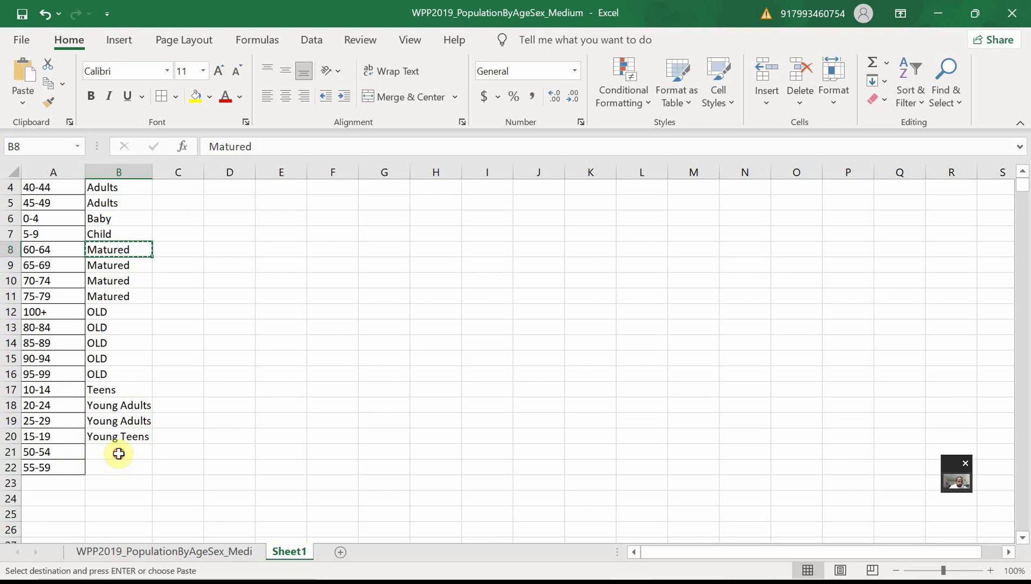
drag(118, 453, 118, 465)
key(ctrl+v)
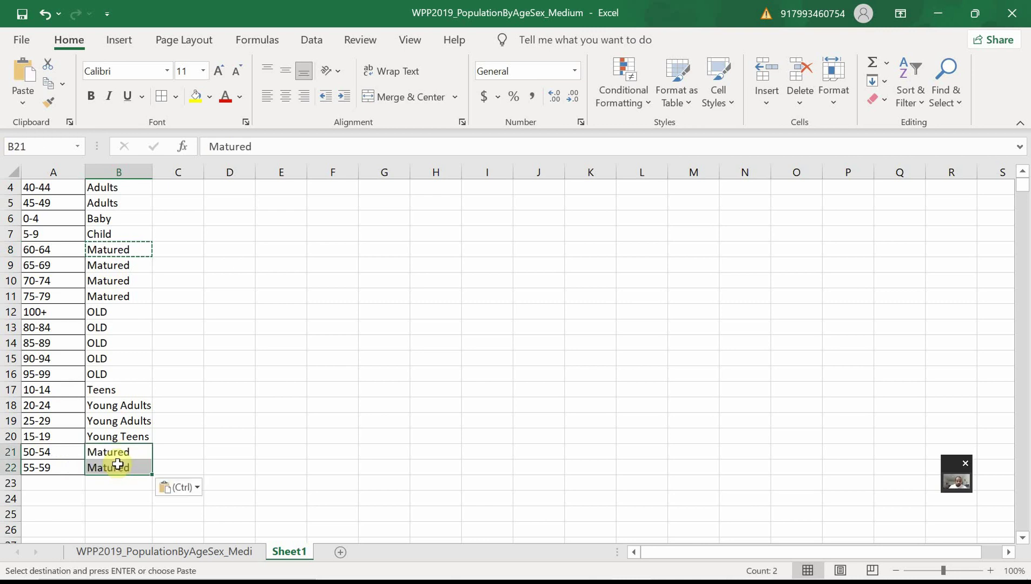
click(230, 466)
Apply the AgeGrp heading's formatting to the Status heading with Format Painter
scroll(224, 425, up, 1)
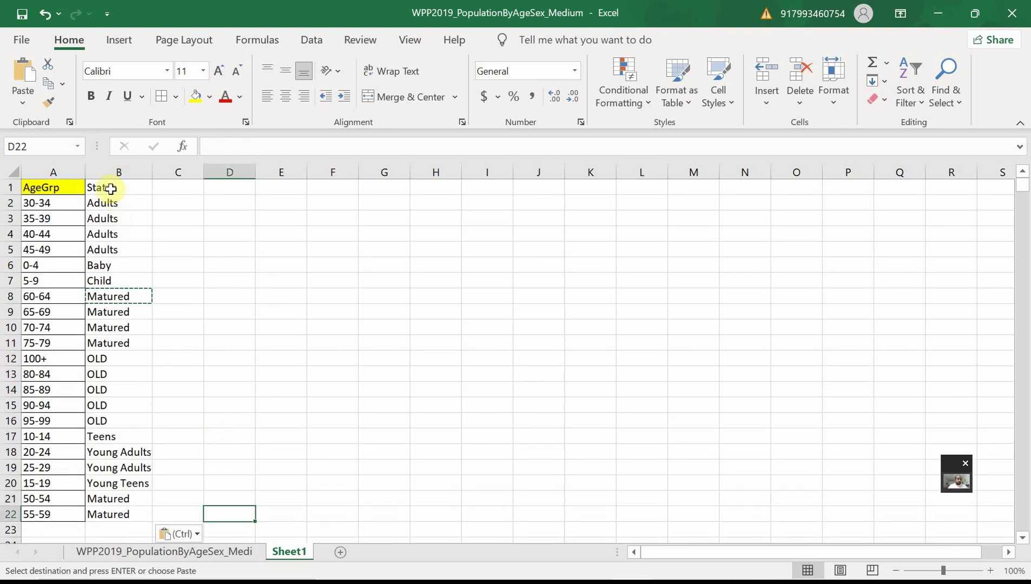
click(42, 188)
click(53, 103)
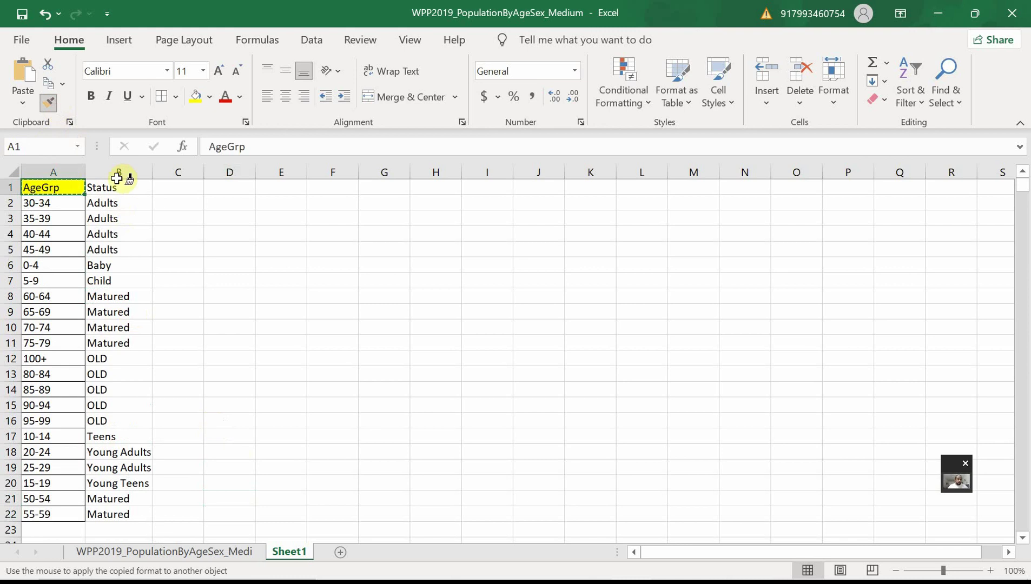
click(127, 187)
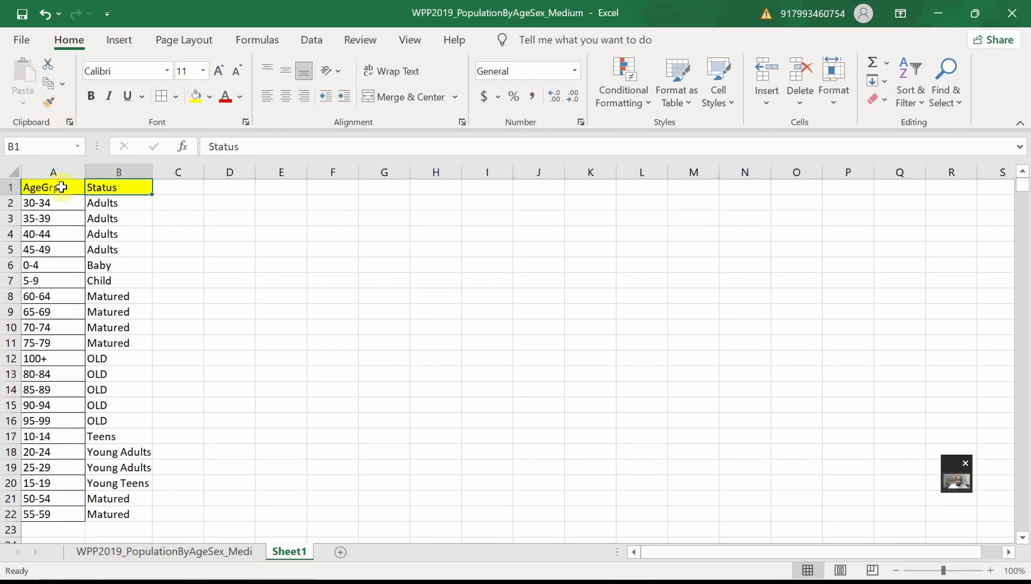
Add borders around all cells of the AgeGrp and Status table and widen the Status column slightly
drag(60, 187, 143, 513)
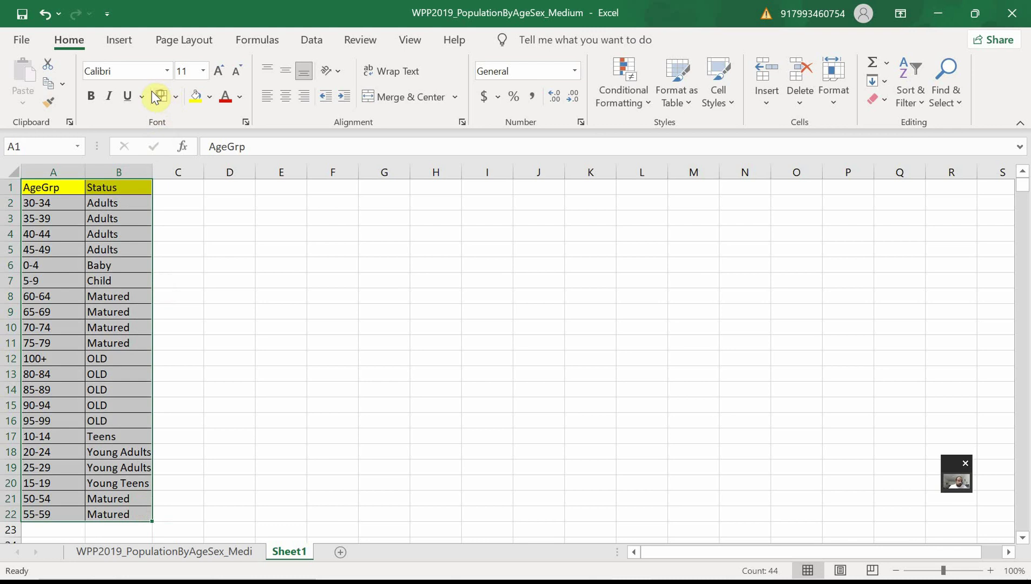
click(169, 266)
drag(154, 172, 164, 173)
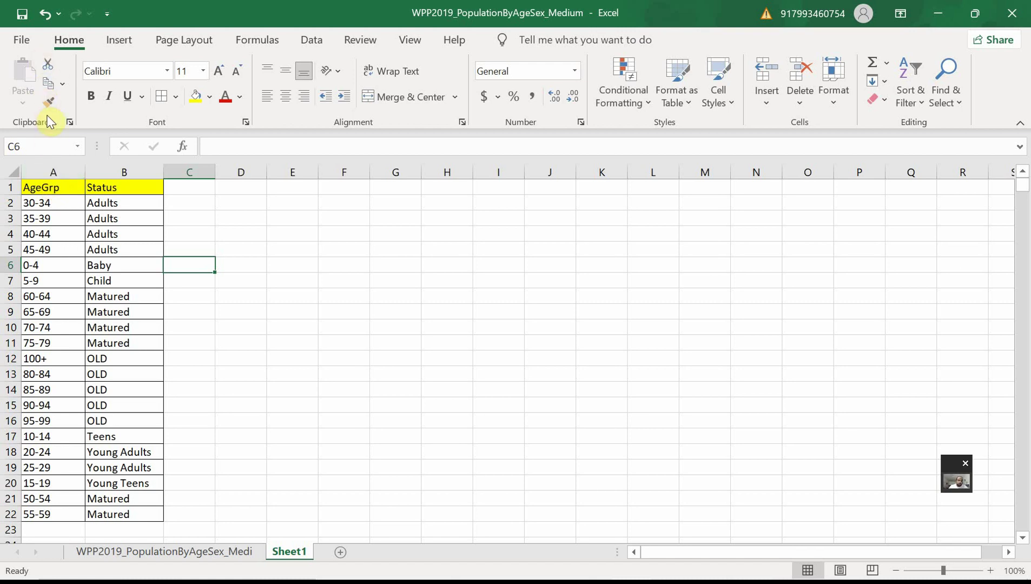
Sort the Status column from A to Z, expanding the selection so the age groups move with their statuses
click(48, 187)
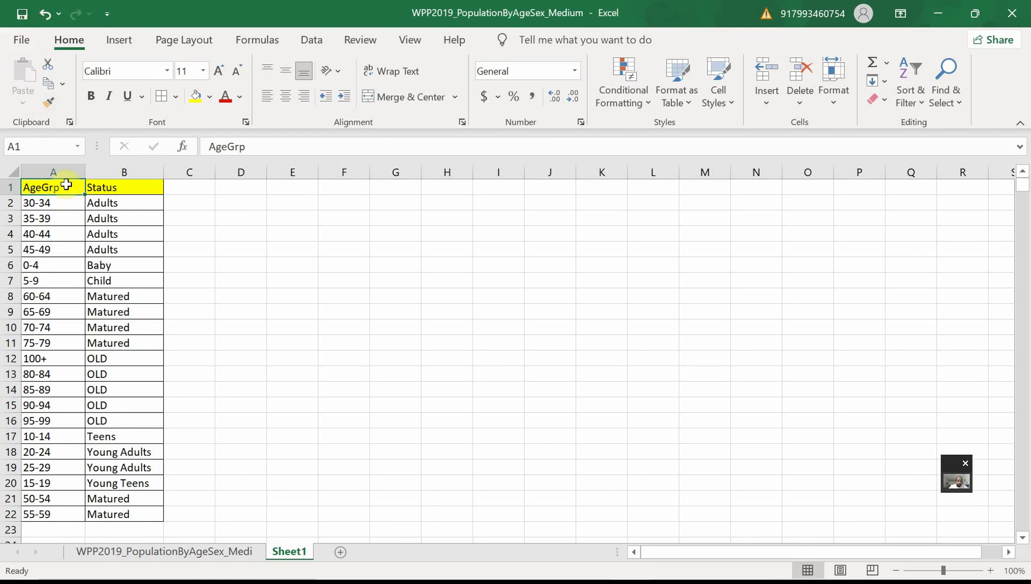
click(118, 187)
drag(117, 195, 119, 513)
right_click(120, 514)
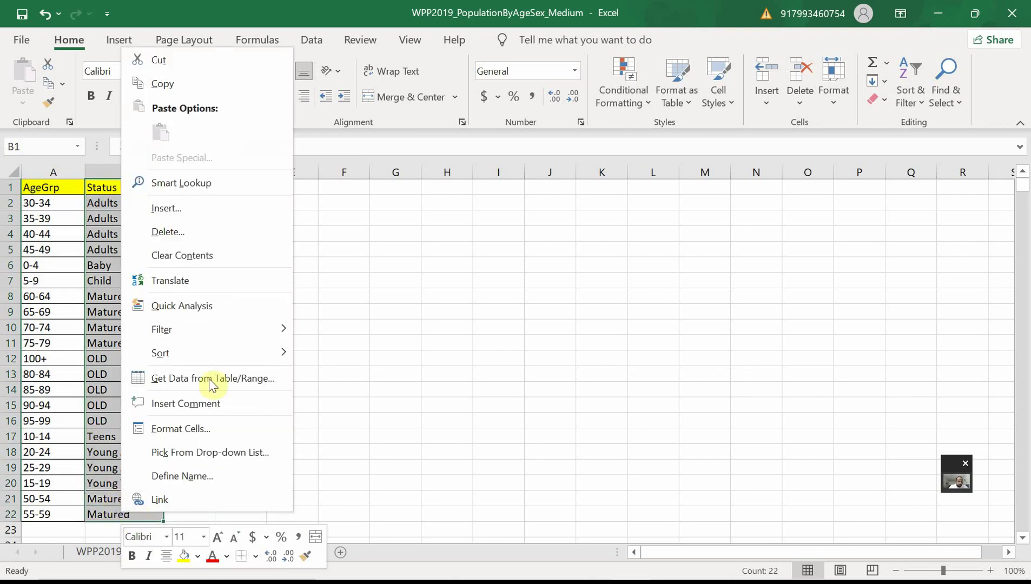
mouse_move(221, 354)
click(325, 352)
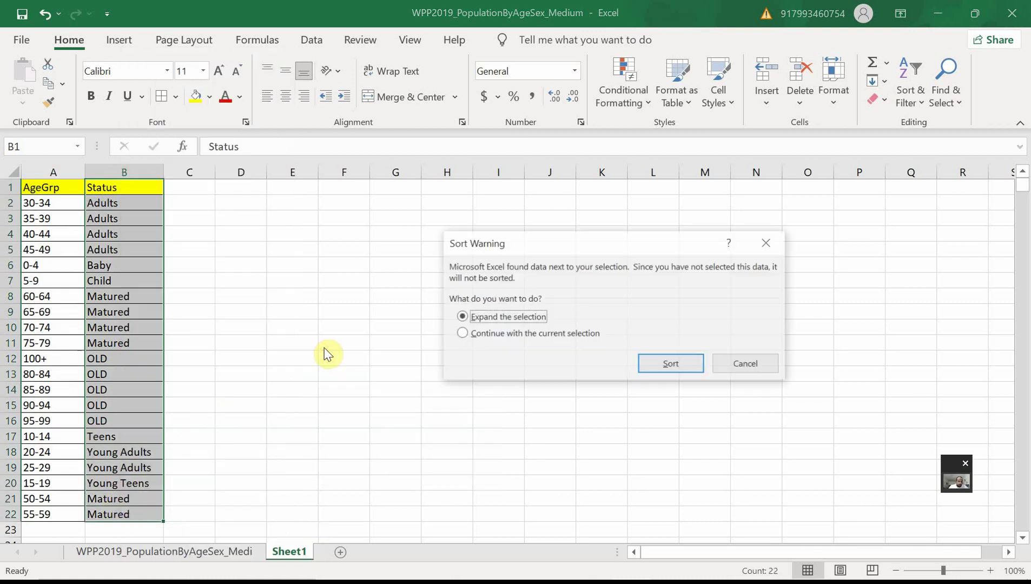
click(671, 365)
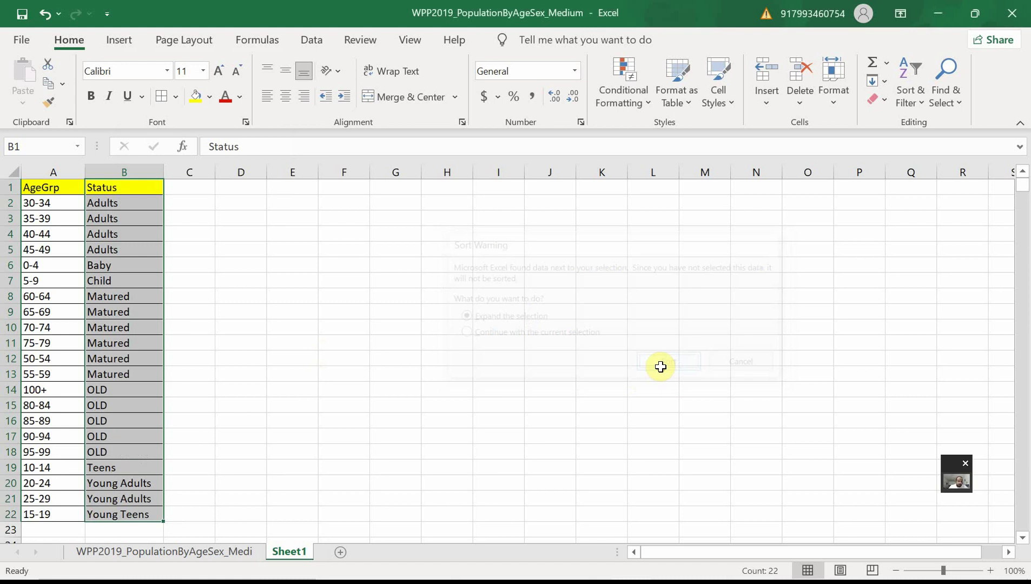
drag(116, 200, 113, 250)
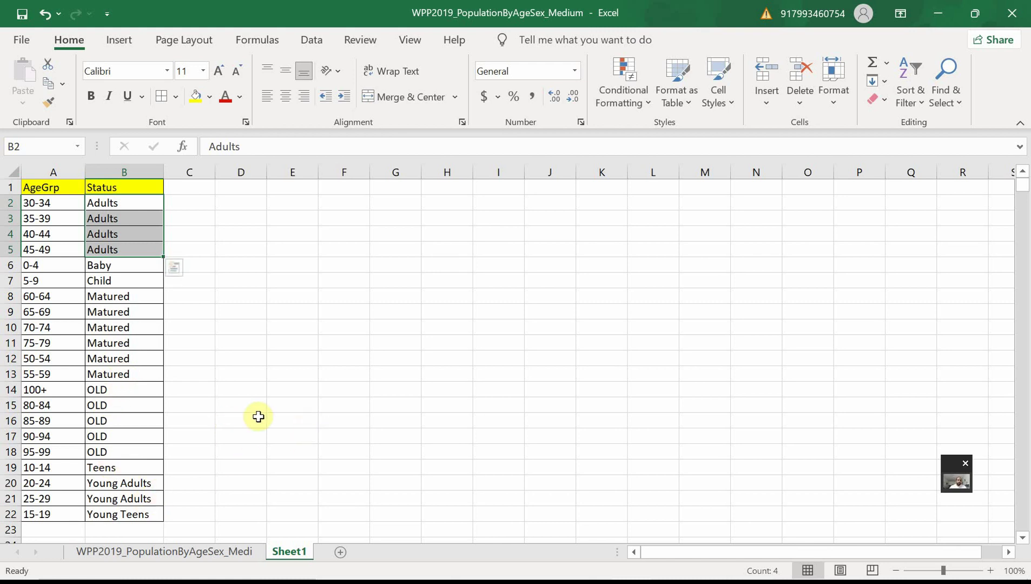
click(259, 375)
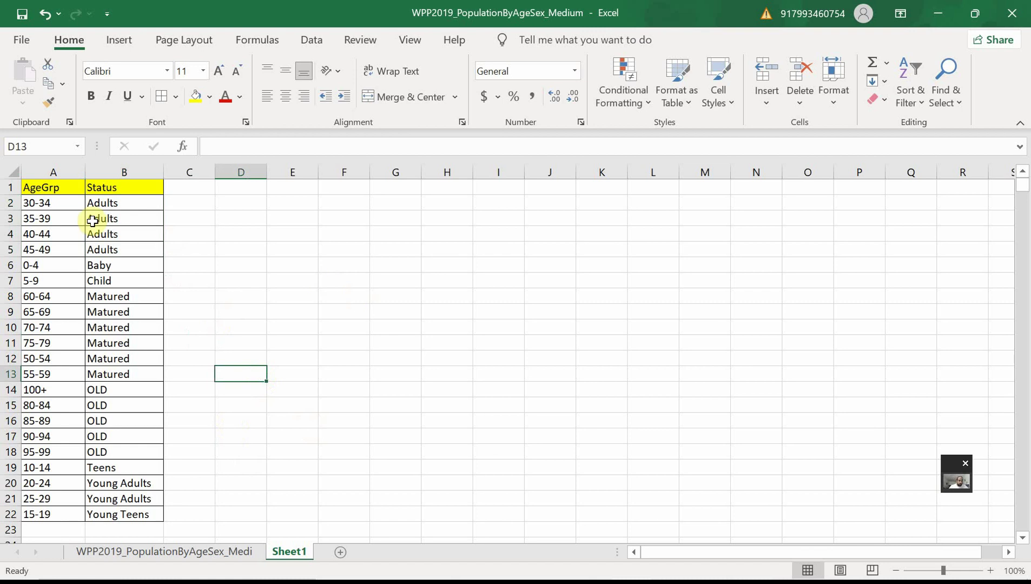
Define the name AgeGroups for the whole AgeGrp and Status table, range A1:B22
drag(58, 188, 132, 520)
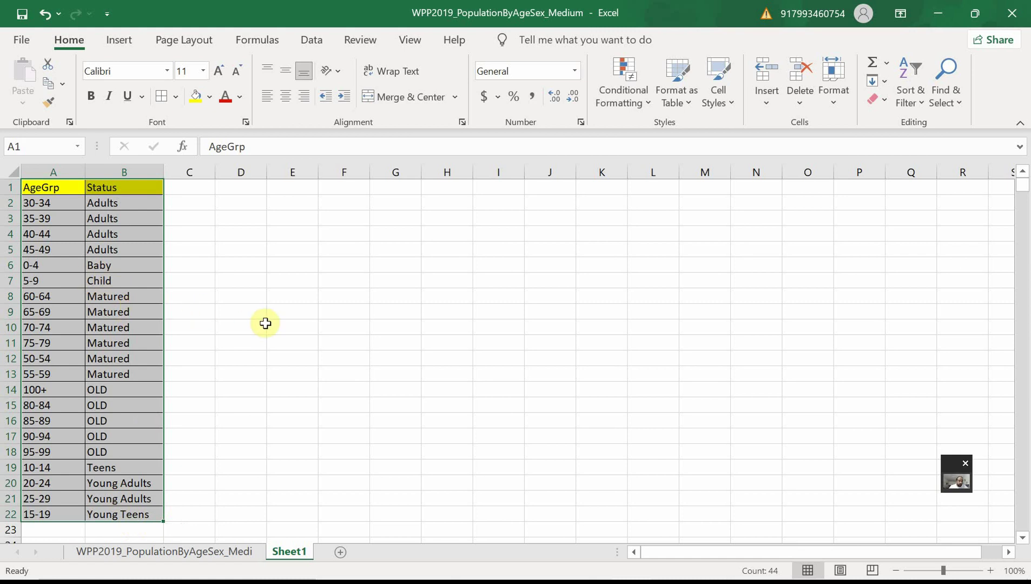
click(292, 289)
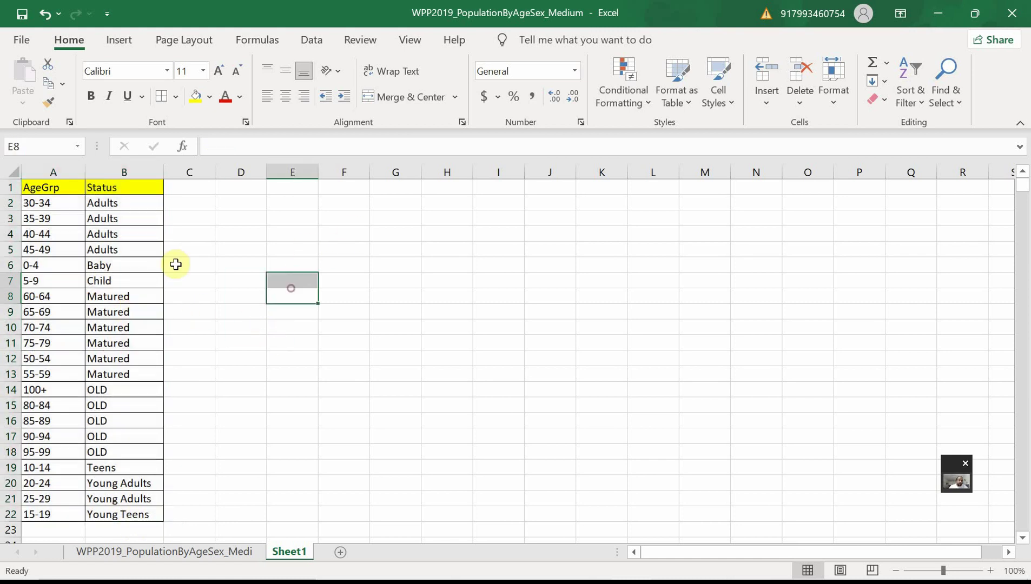
click(47, 188)
drag(51, 194, 108, 512)
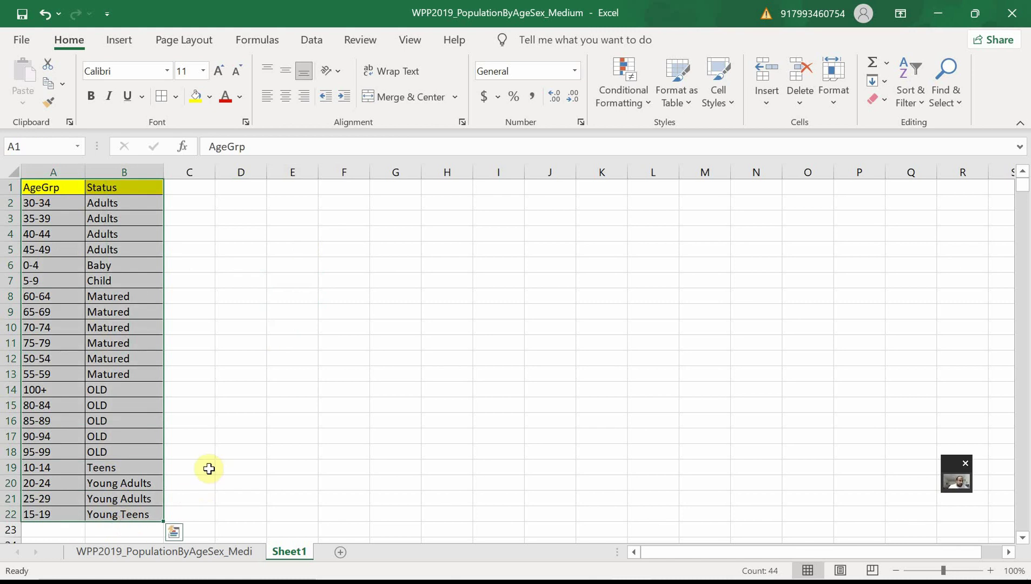
click(49, 147)
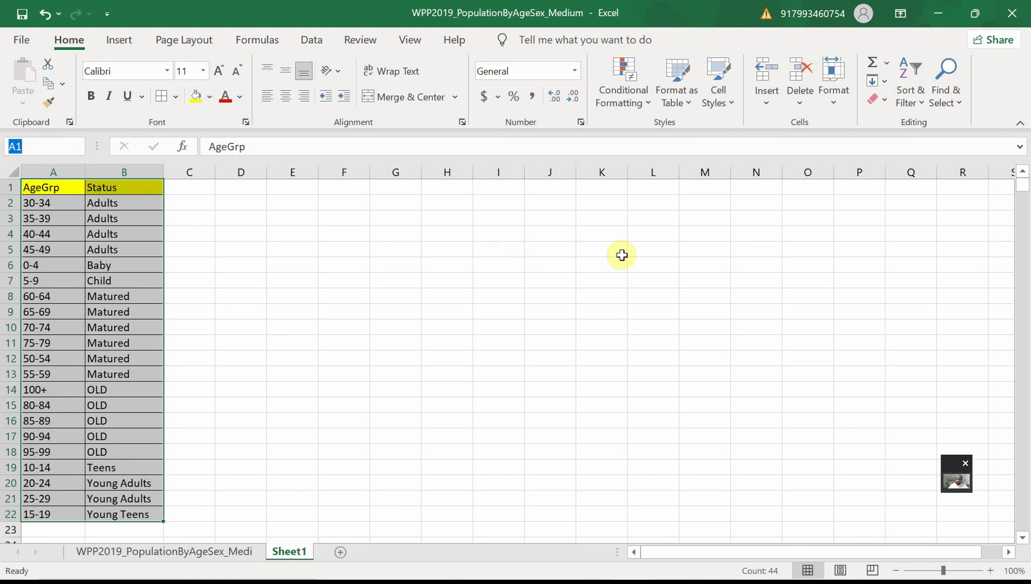
text(AgeGroups)
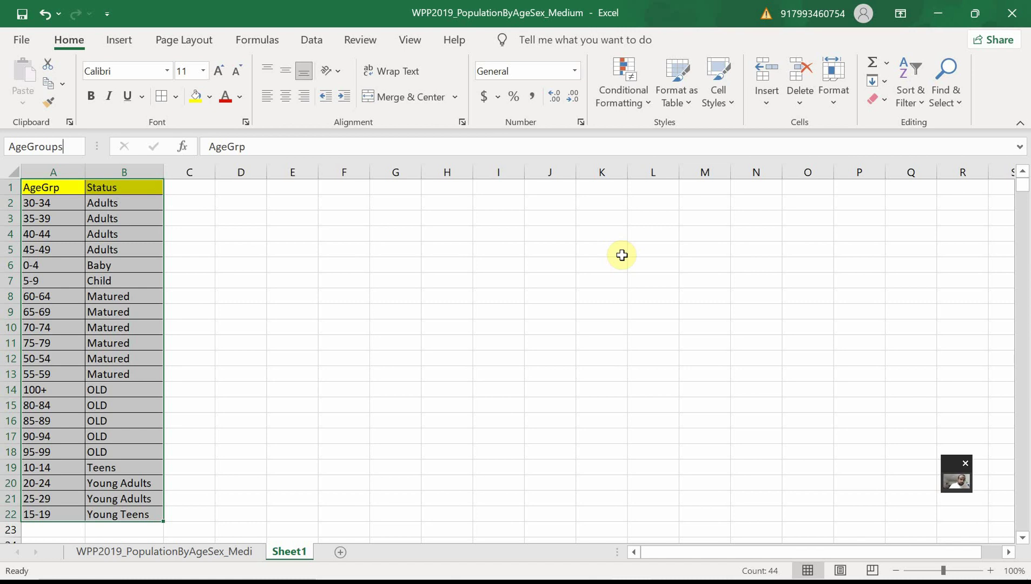
key(Return)
click(246, 317)
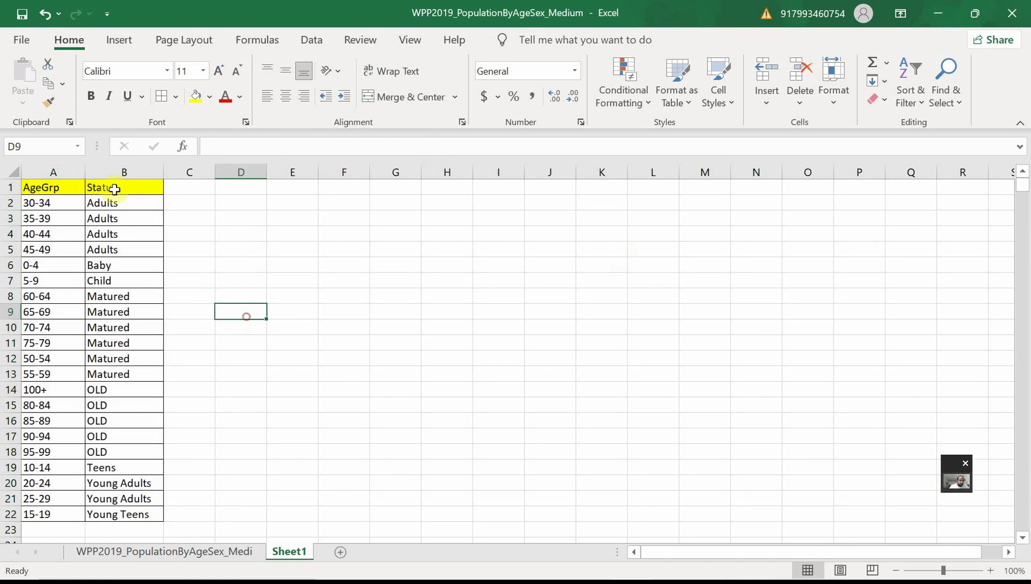
Recall the named range AgeGroups to check which cells it covers
click(78, 146)
click(54, 165)
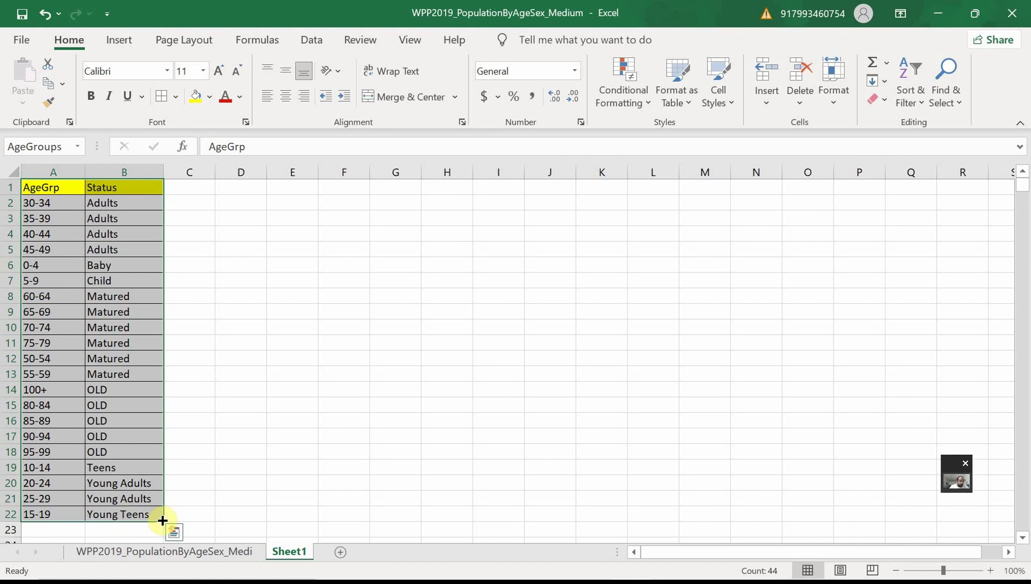
click(334, 247)
click(301, 248)
click(328, 248)
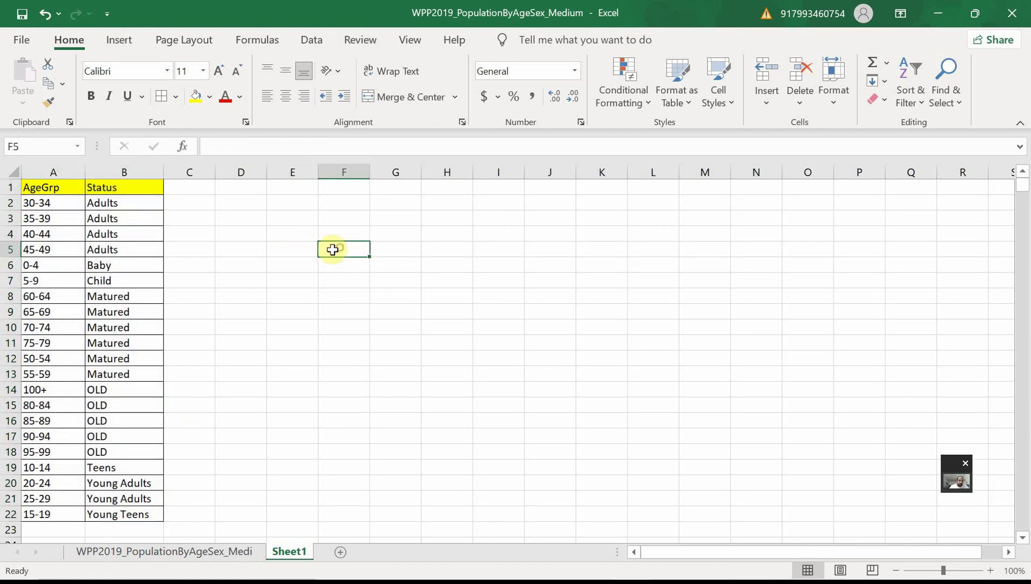
Enter the age group 30-34 in cell E5 as a test lookup value
click(302, 248)
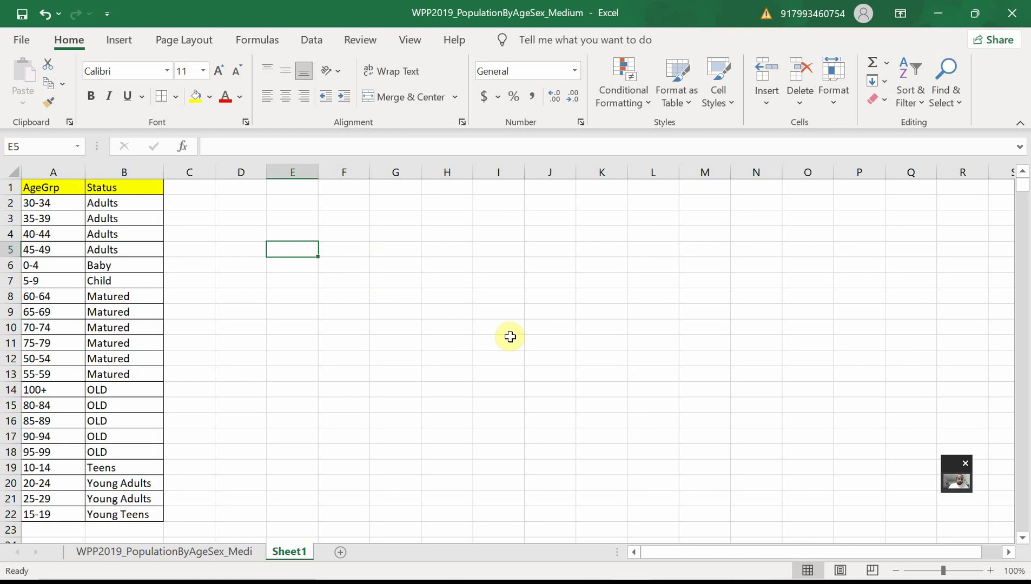
text(30-)
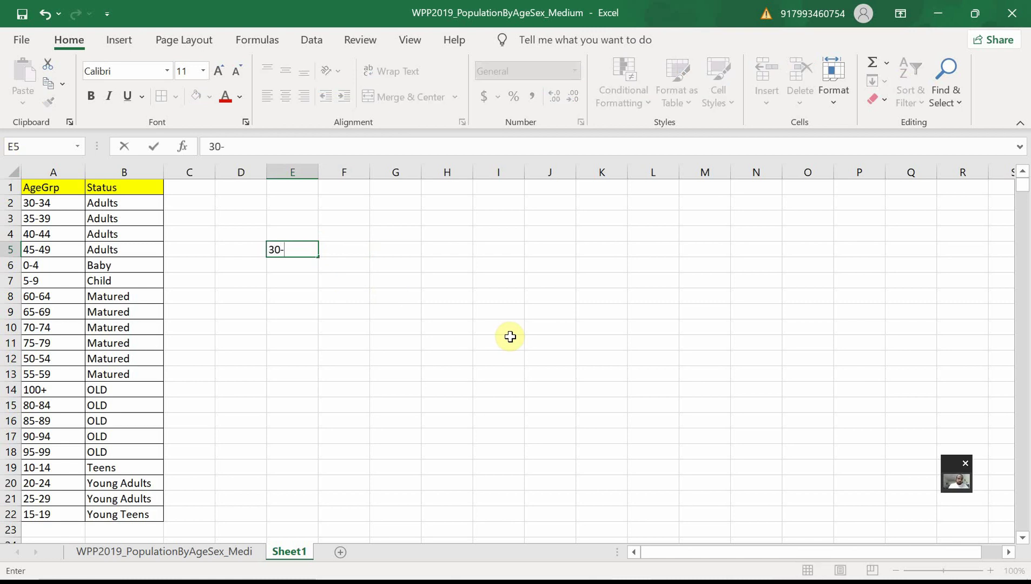
text(34)
key(Return)
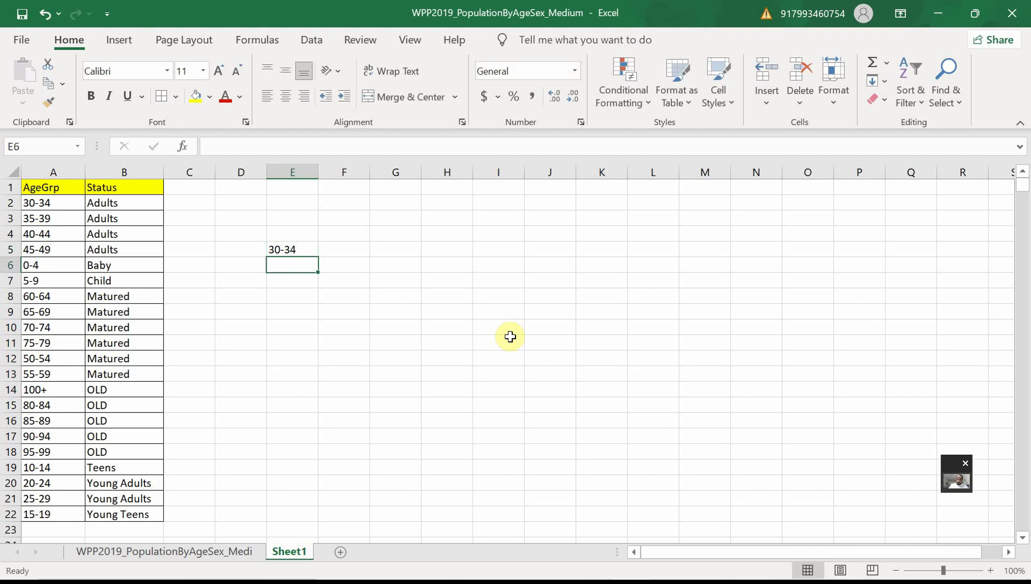
Begin a VLOOKUP formula in cell F5 that uses E5 as the lookup value
key(Up)
key(Right)
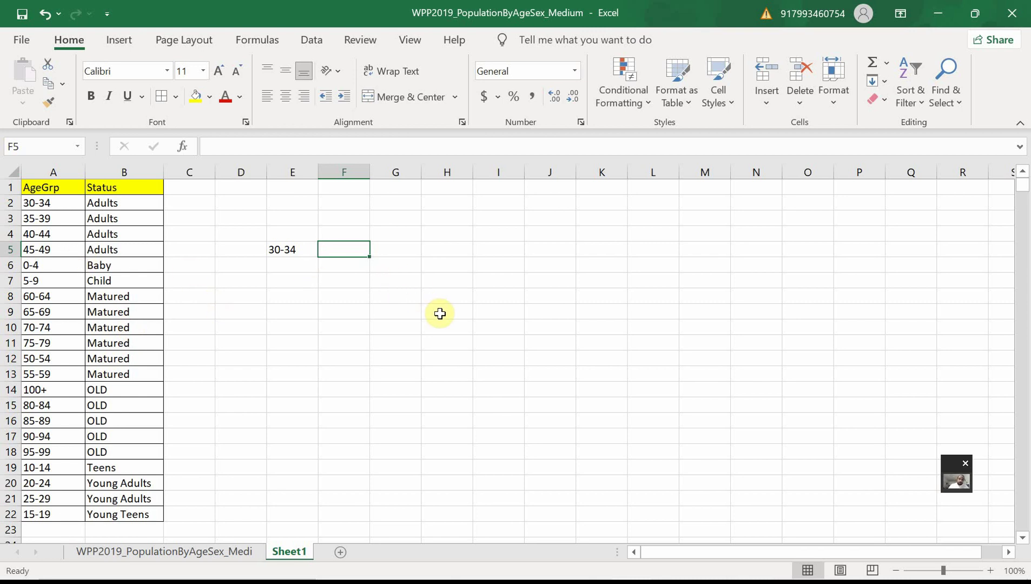
text(=vl)
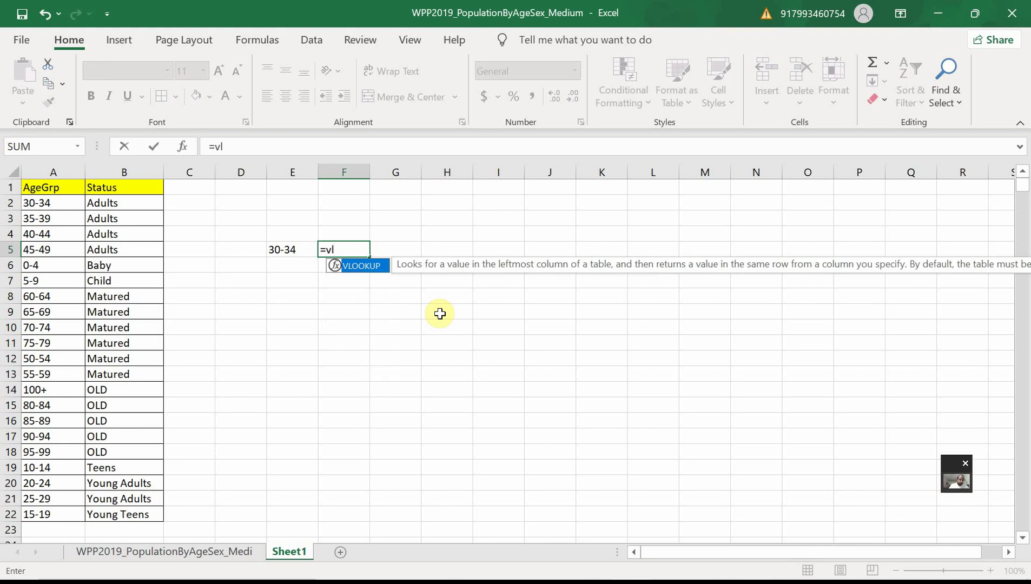
key(Tab)
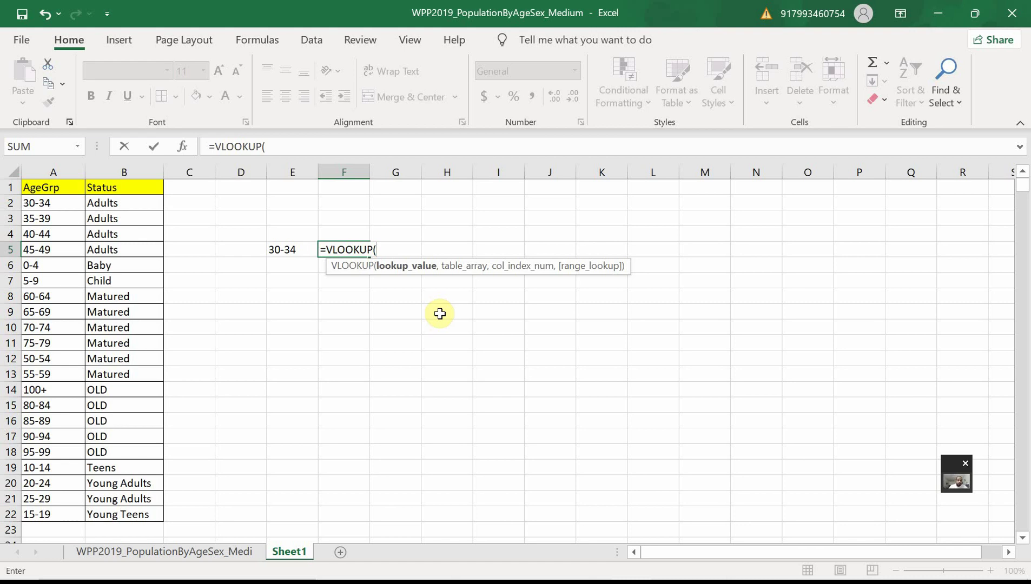
click(292, 250)
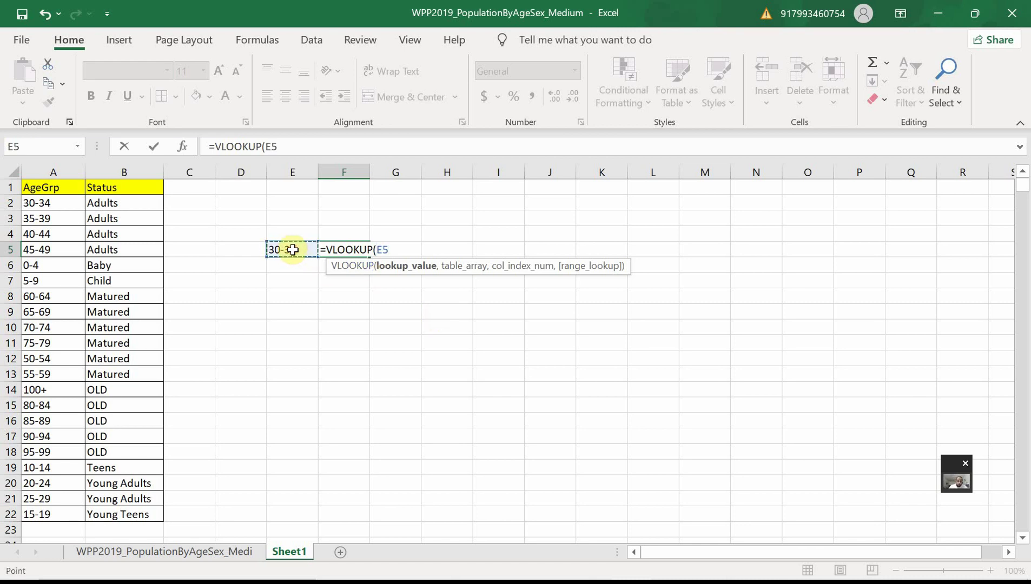
text(,)
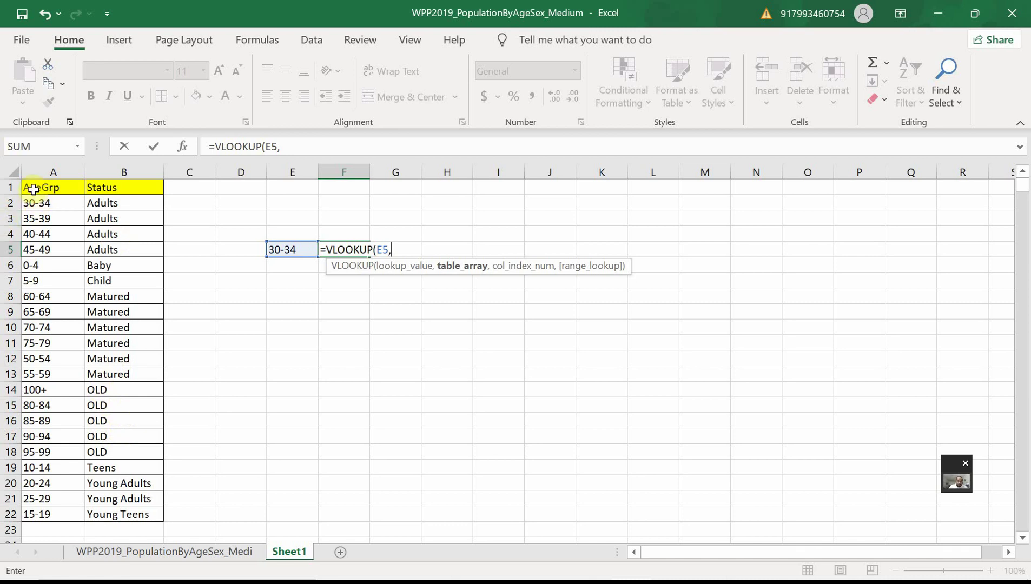
drag(34, 188, 125, 516)
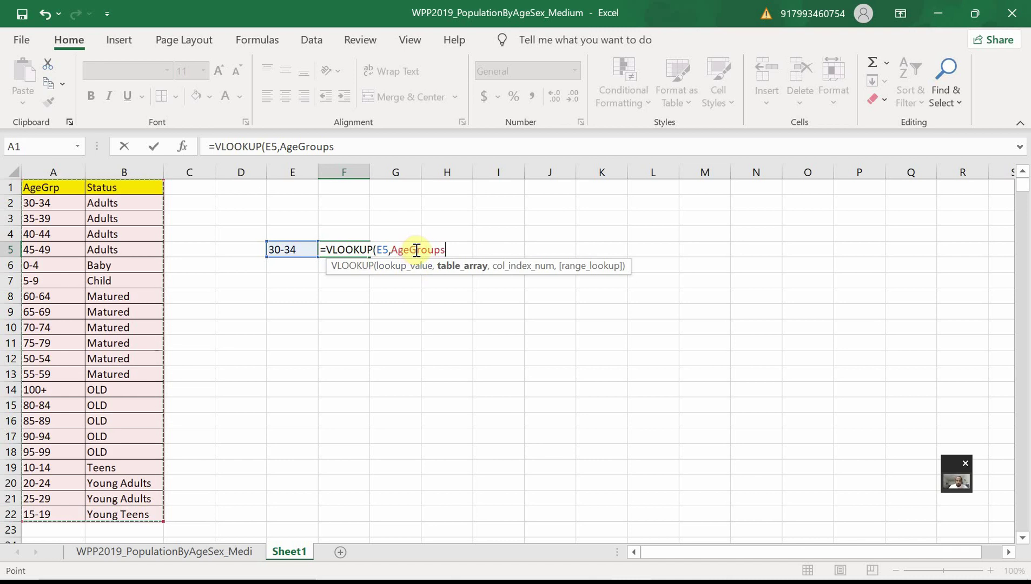
click(39, 203)
drag(40, 203, 121, 507)
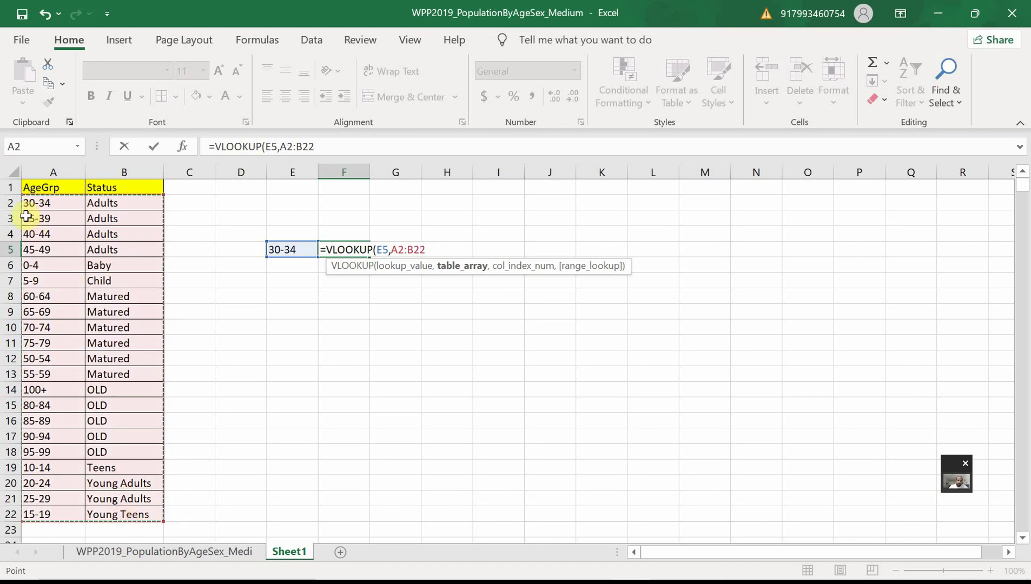
drag(59, 187, 114, 187)
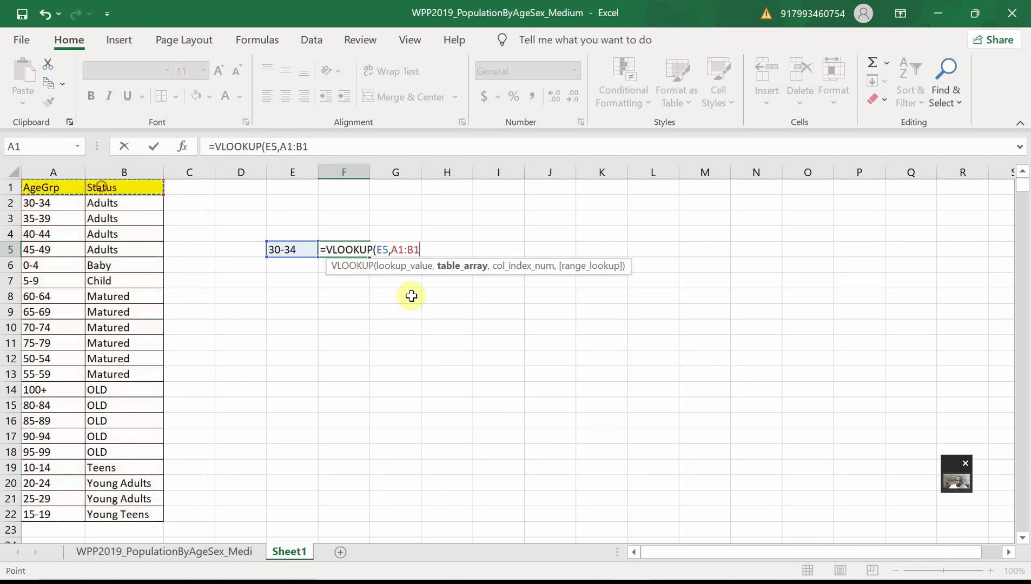
click(432, 249)
key(BackSpace)
key(BackSpace)
key(BackSpace)
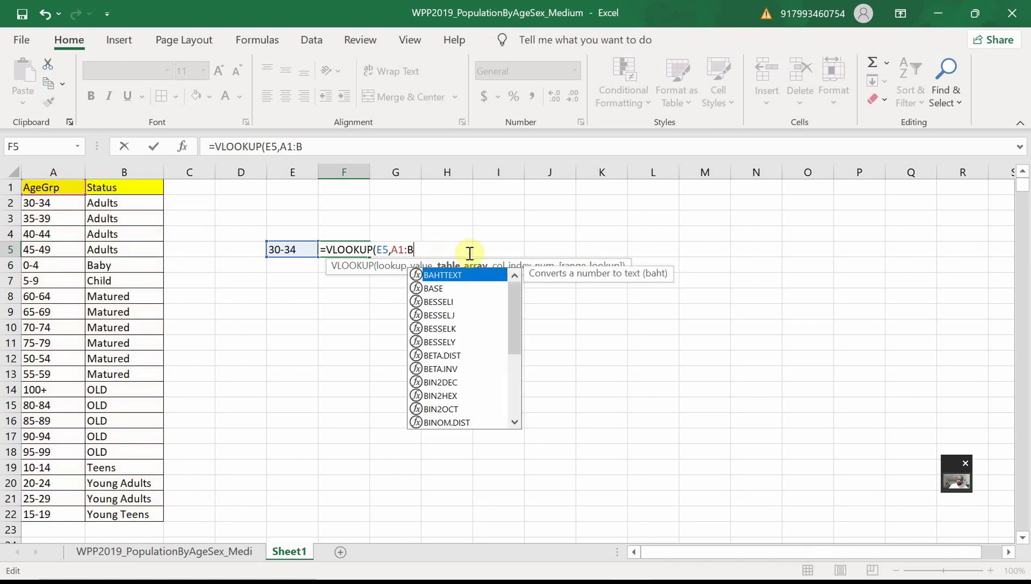
key(BackSpace)
key(BackSpace)
Complete the VLOOKUP in F5 with the named range AgeGroups as table array, column index 2 and exact match 0
text(Ag)
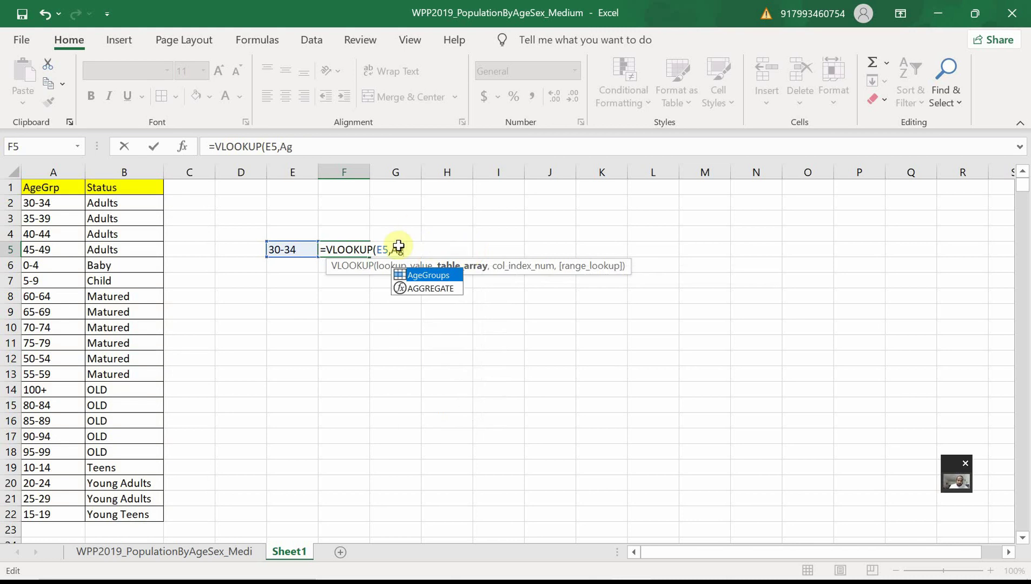
click(441, 273)
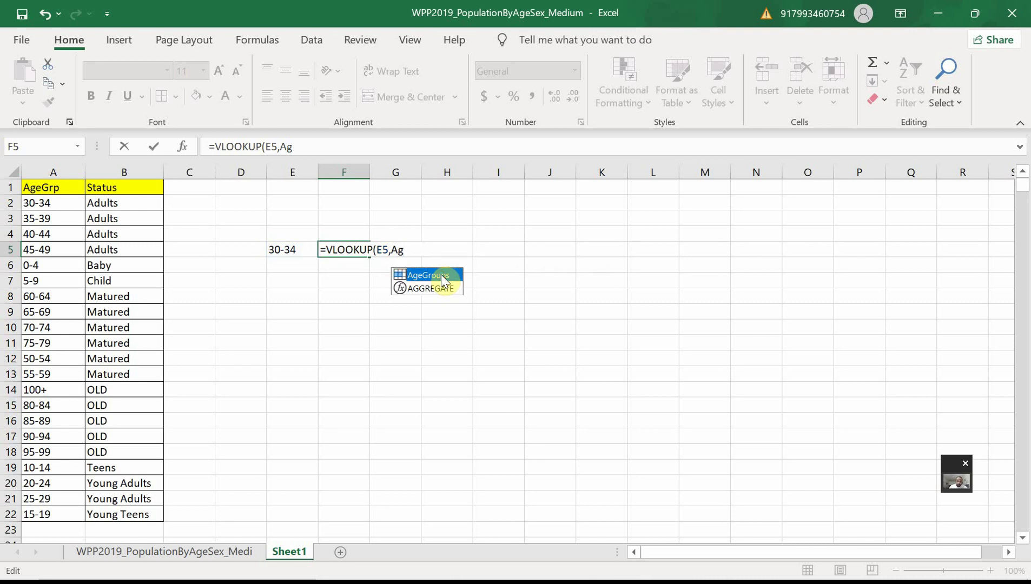
double_click(441, 273)
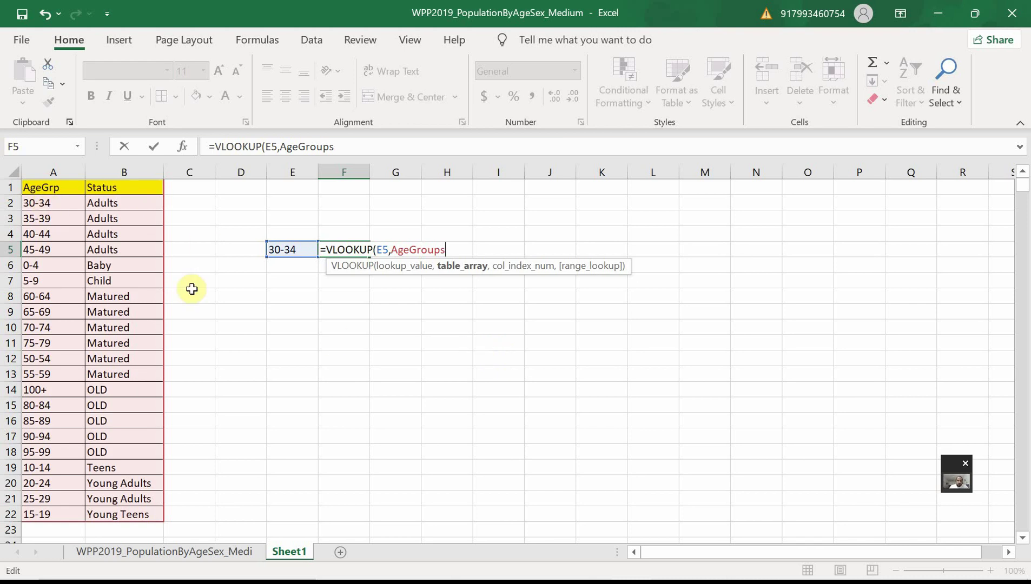
text(,)
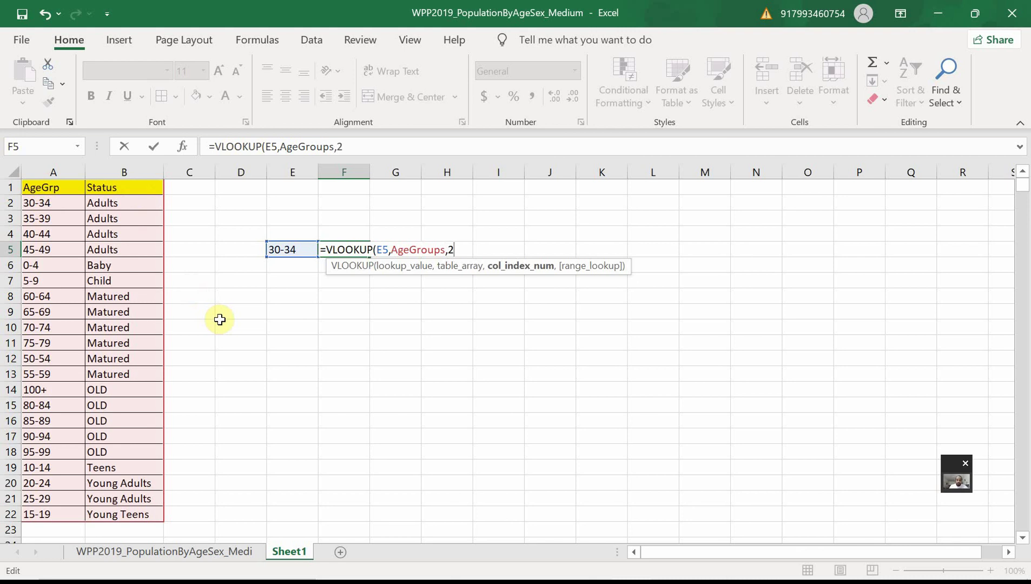
text(2,0)
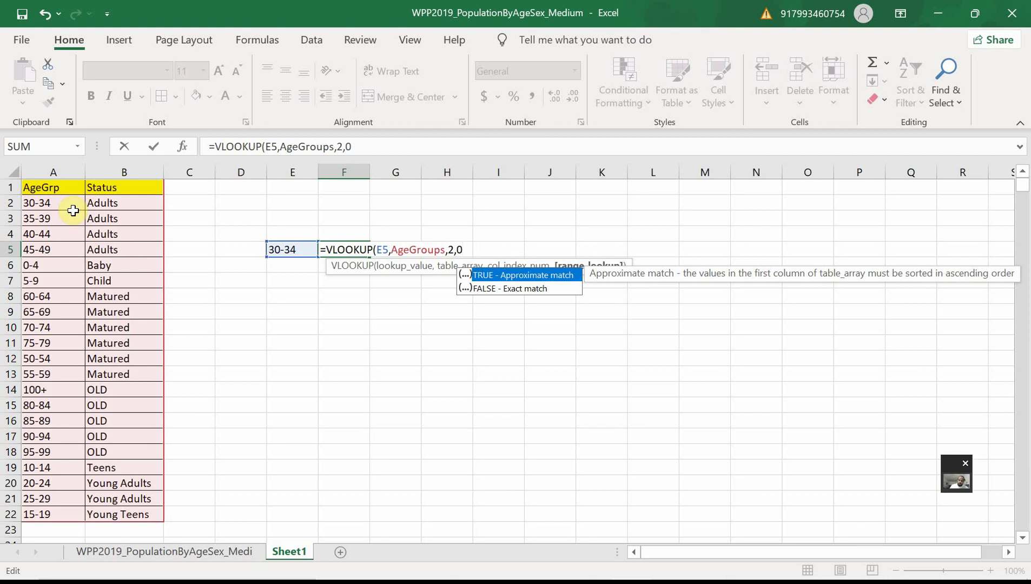
text())
key(Return)
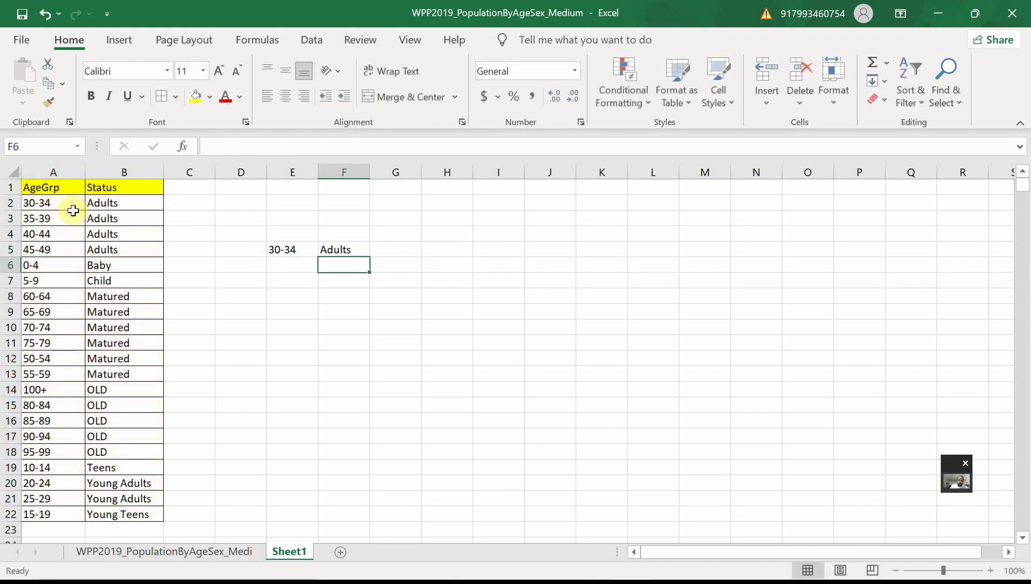
Review the VLOOKUP formula in F5 and its arguments against the AgeGrp and Status columns
click(361, 250)
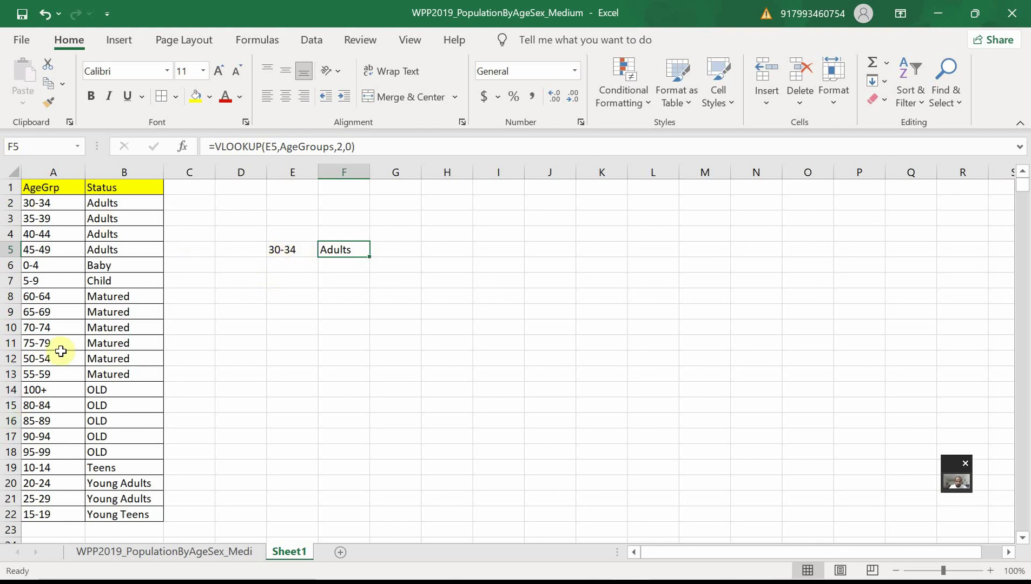
drag(46, 203, 42, 517)
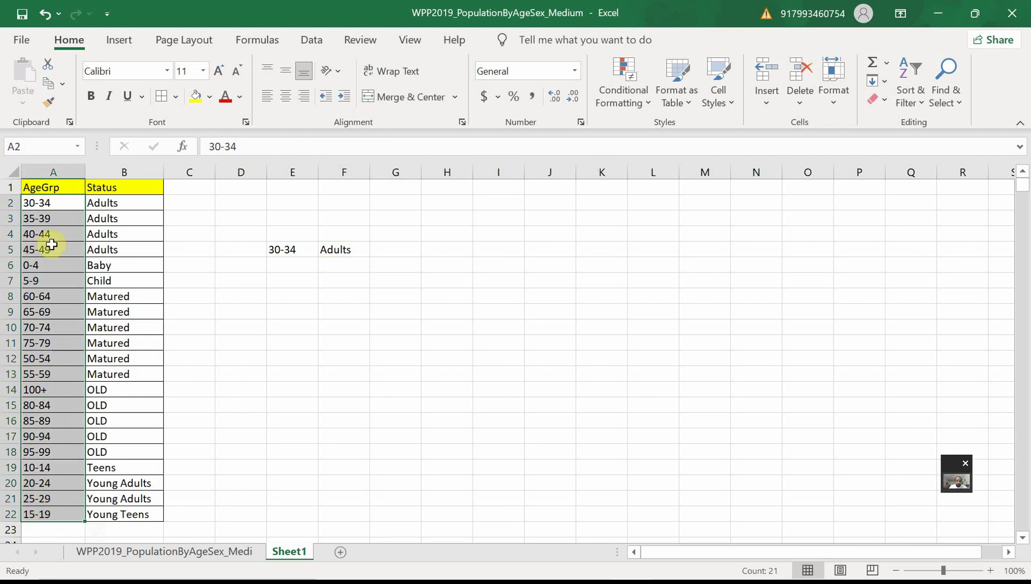
click(114, 205)
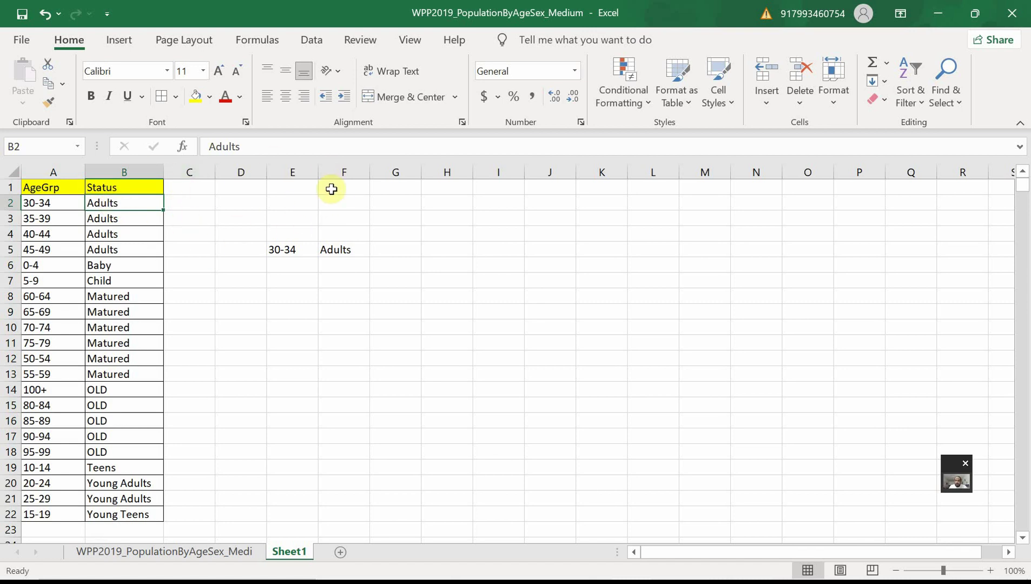
click(335, 265)
click(340, 249)
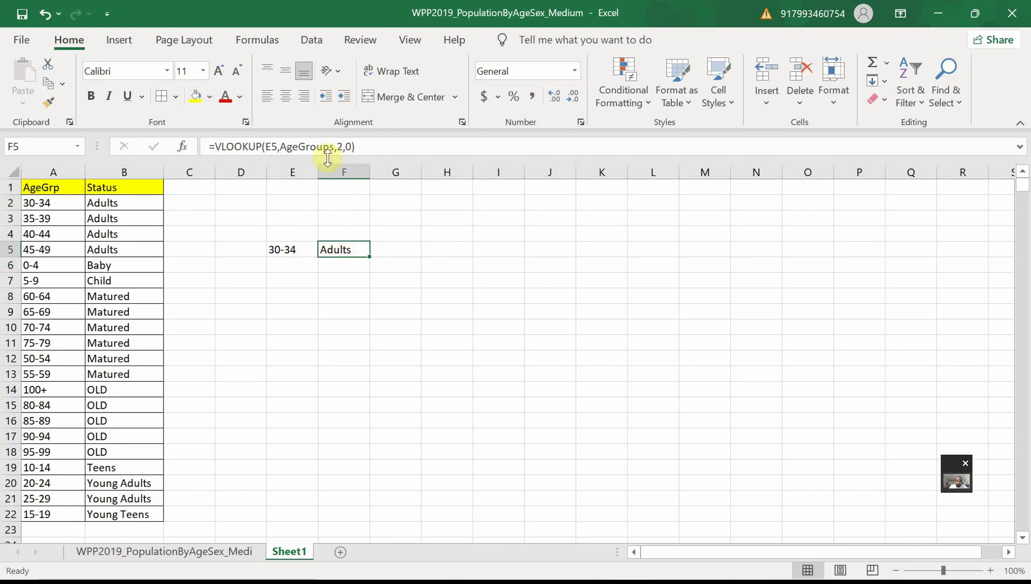
click(342, 147)
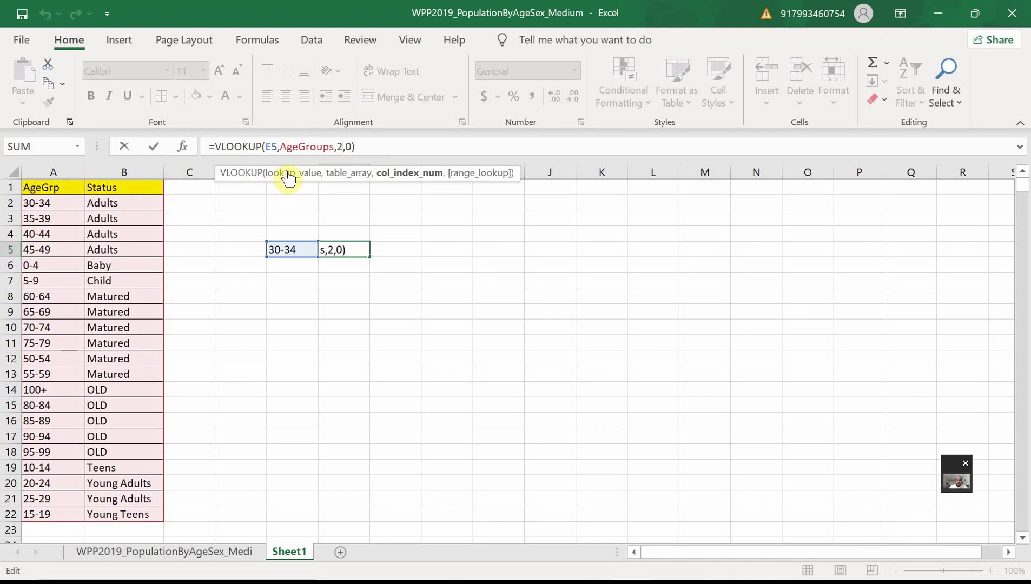
key(ctrl+Return)
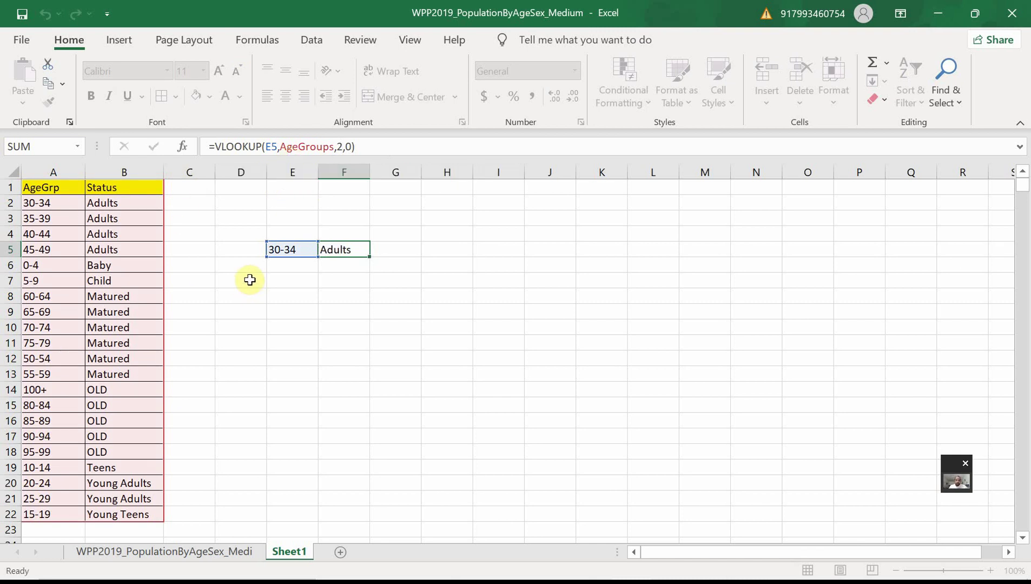
Set the test lookup value in cell E5 to the age group 0-4
click(285, 250)
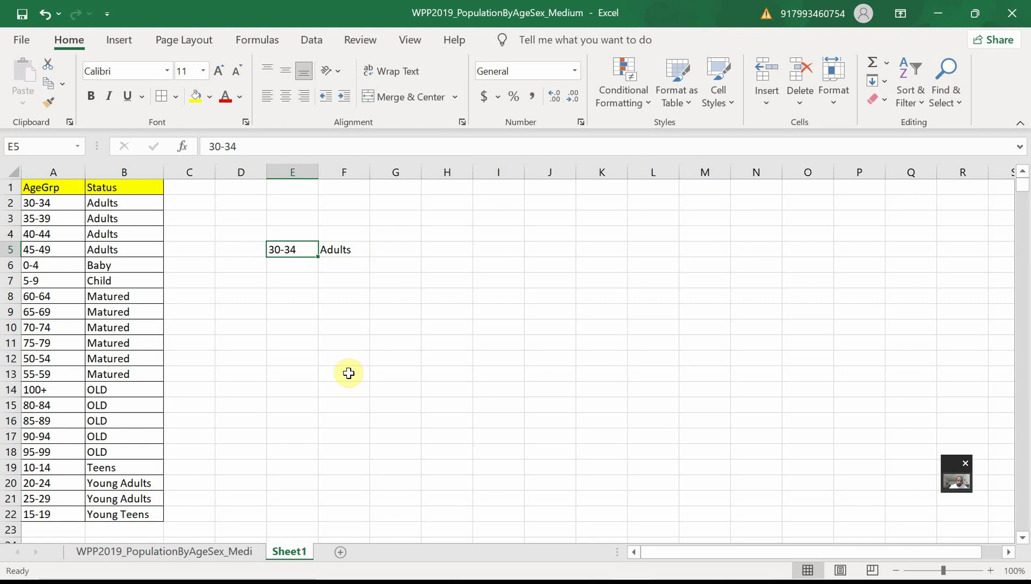
text(0-)
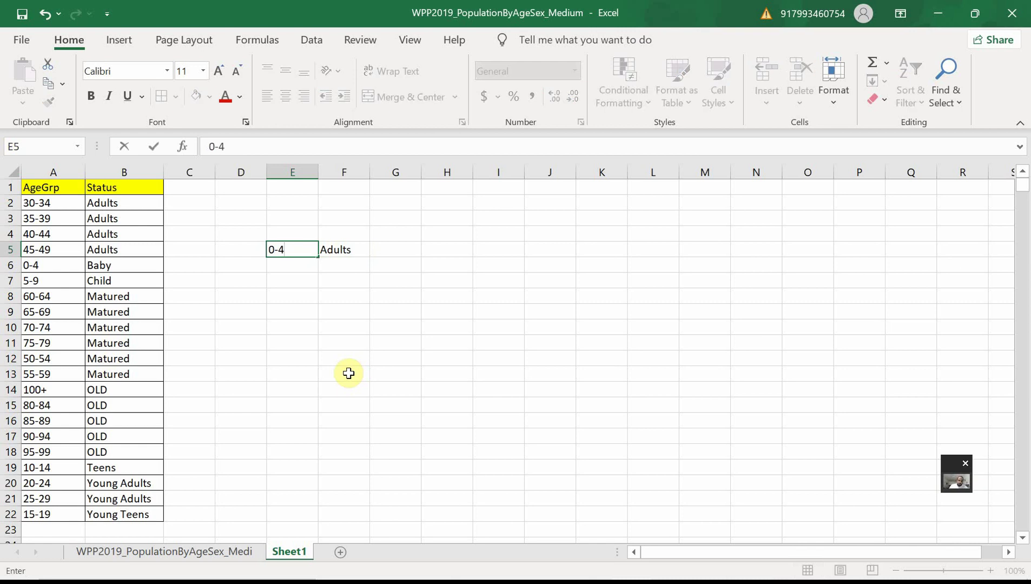
key(Return)
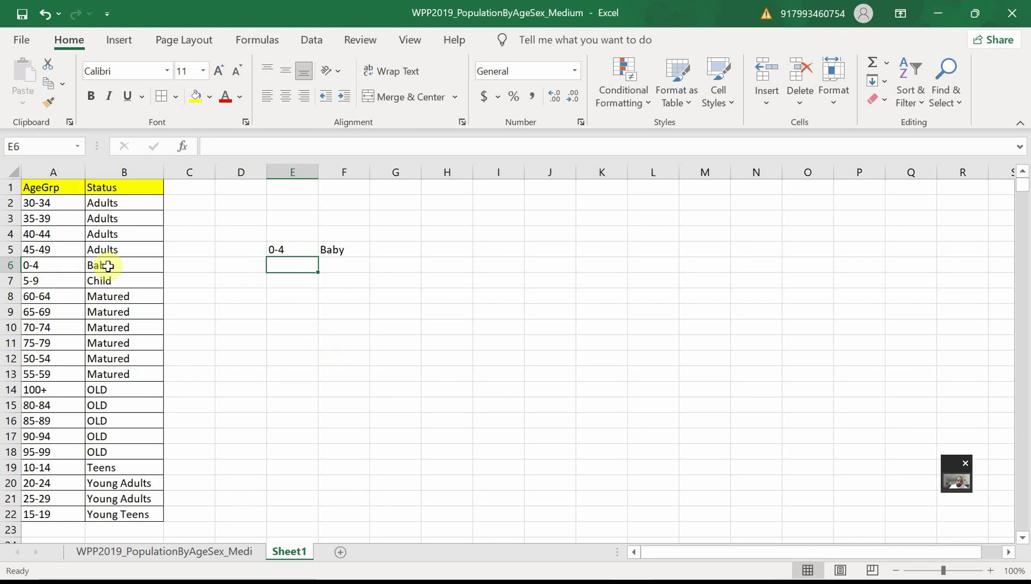
Copy the full text of the VLOOKUP formula in F5, leaving the cell unchanged
click(354, 251)
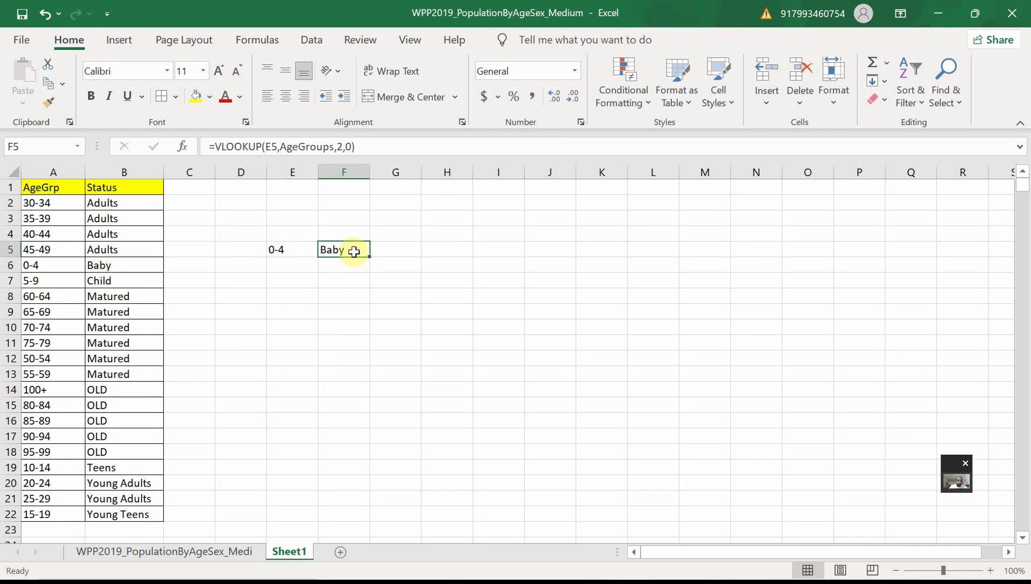
click(367, 145)
drag(367, 145, 178, 140)
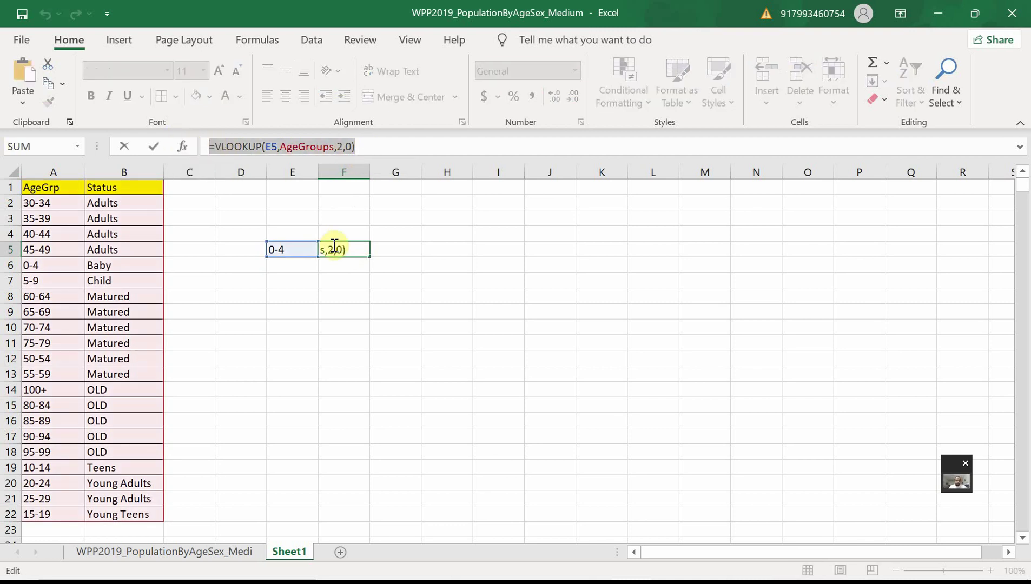
key(Escape)
On the WPP2019_PopulationByAgeSex_Medi sheet, widen column H and enter the header AgeCategory in H1
click(153, 552)
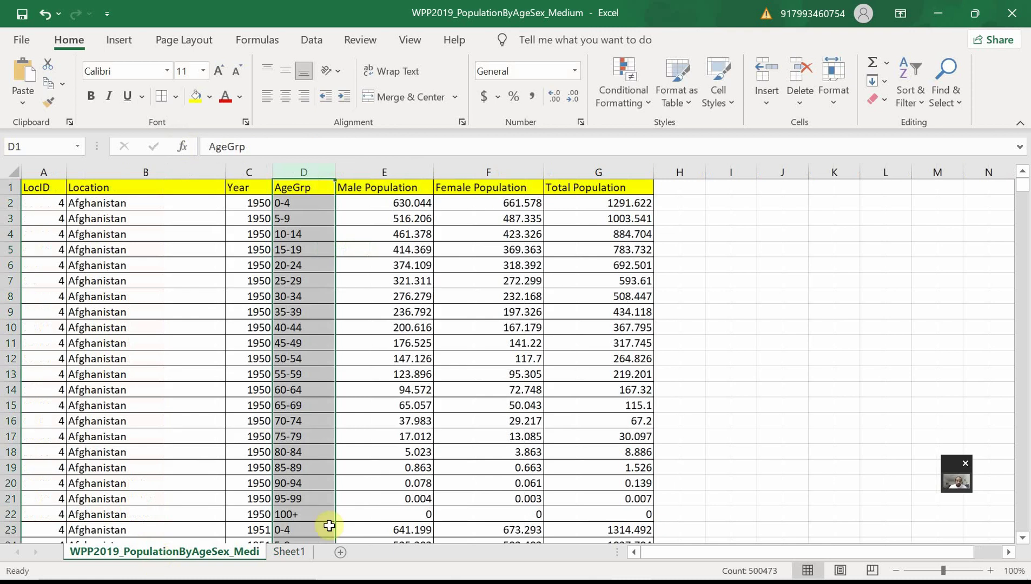
click(680, 189)
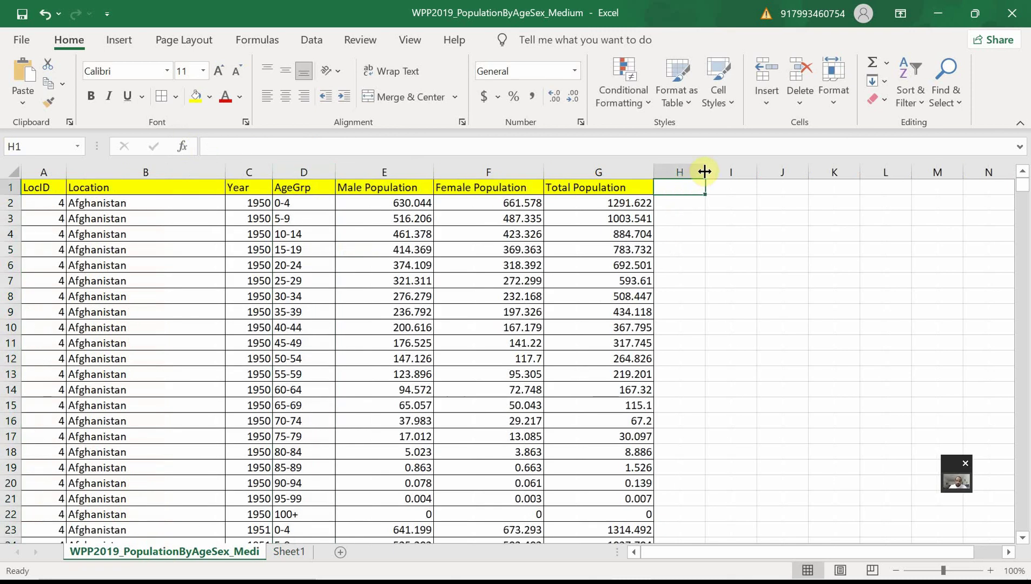
drag(705, 172, 741, 168)
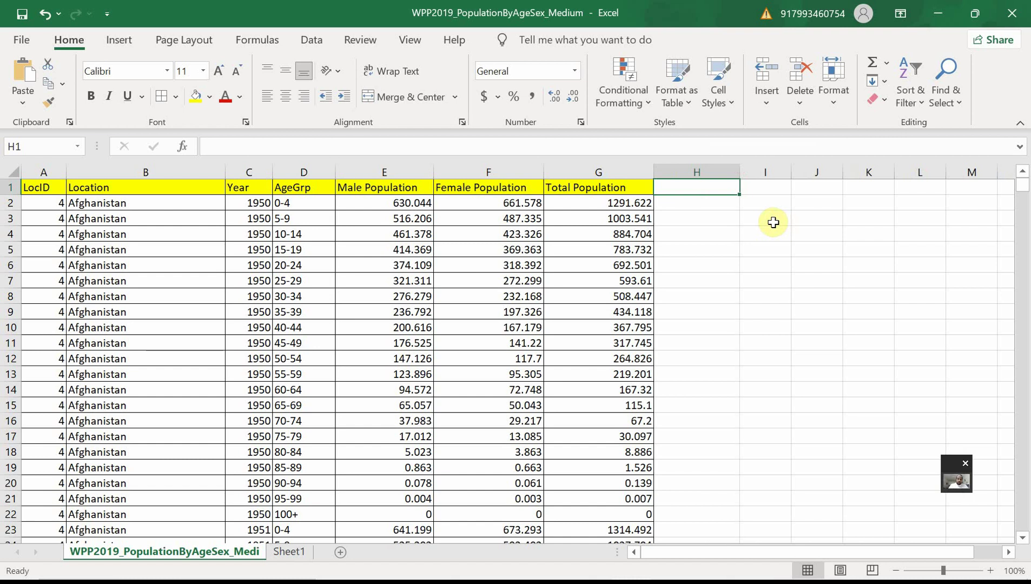
text(AgeC)
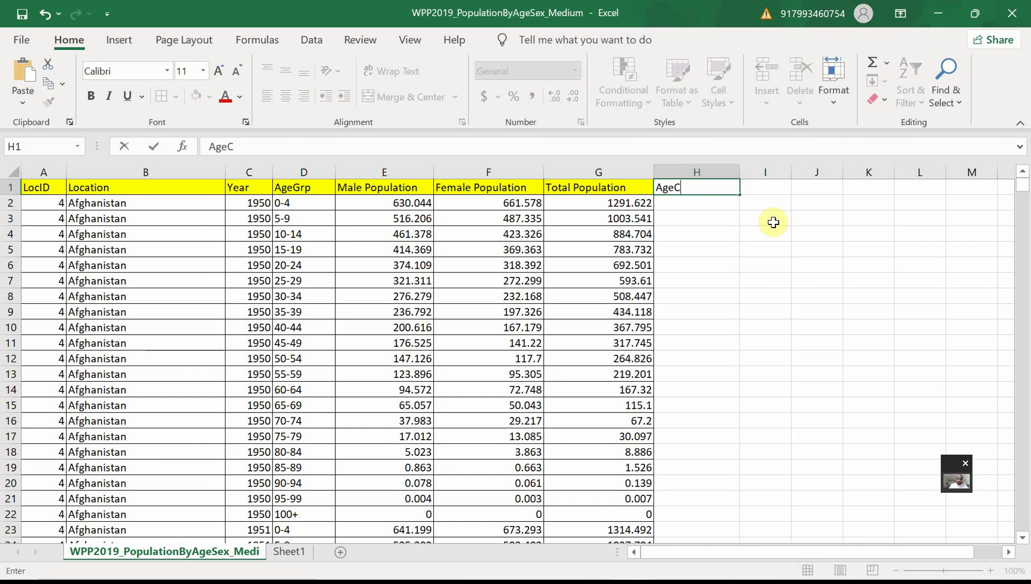
text(ategory)
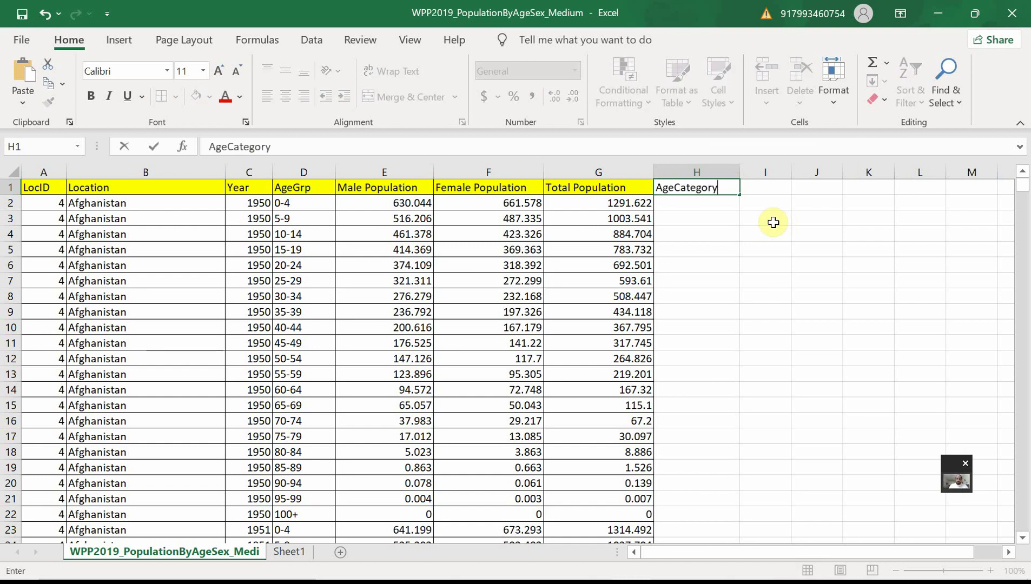
Finish the AgeCategory header in H1 and enter =VLOOKUP(D2,AgeGroups,2,FALSE) in cell H2
key(Return)
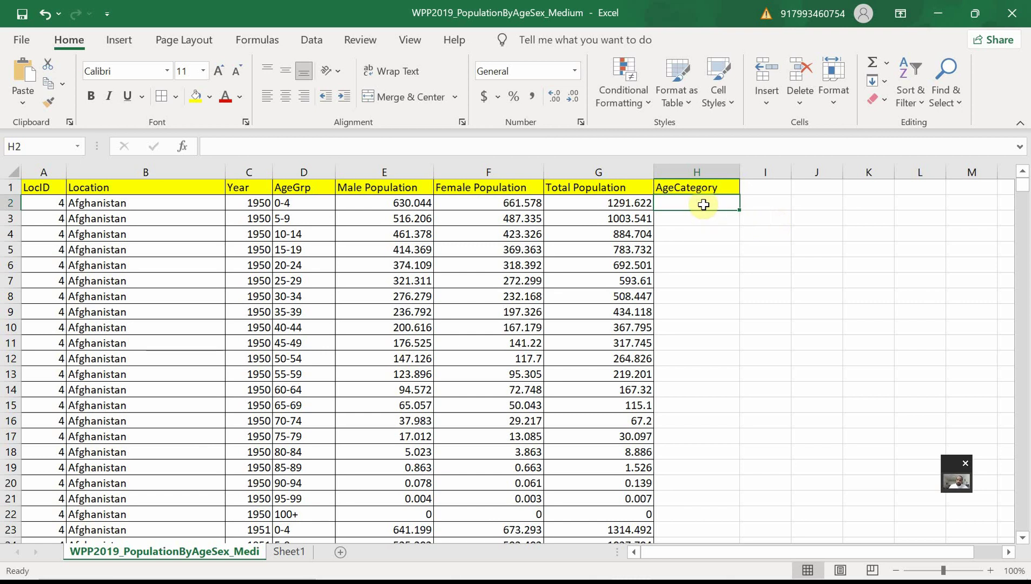
text(=)
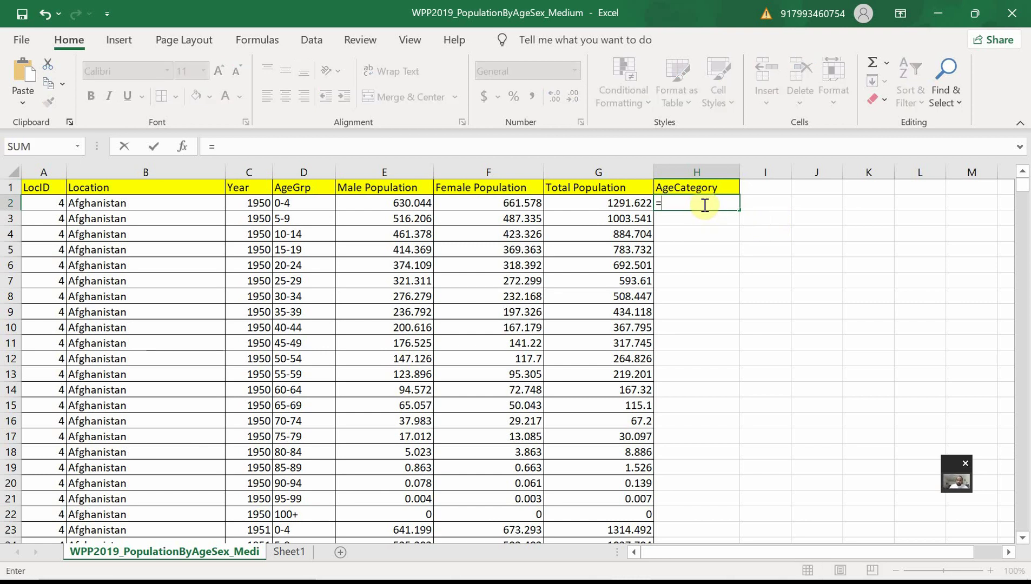
text(vl)
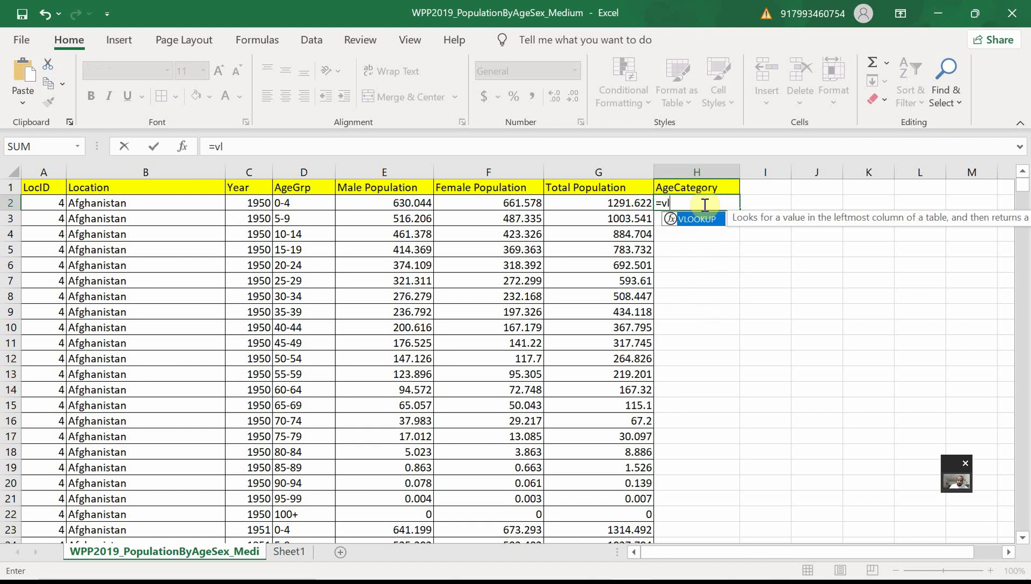
key(Tab)
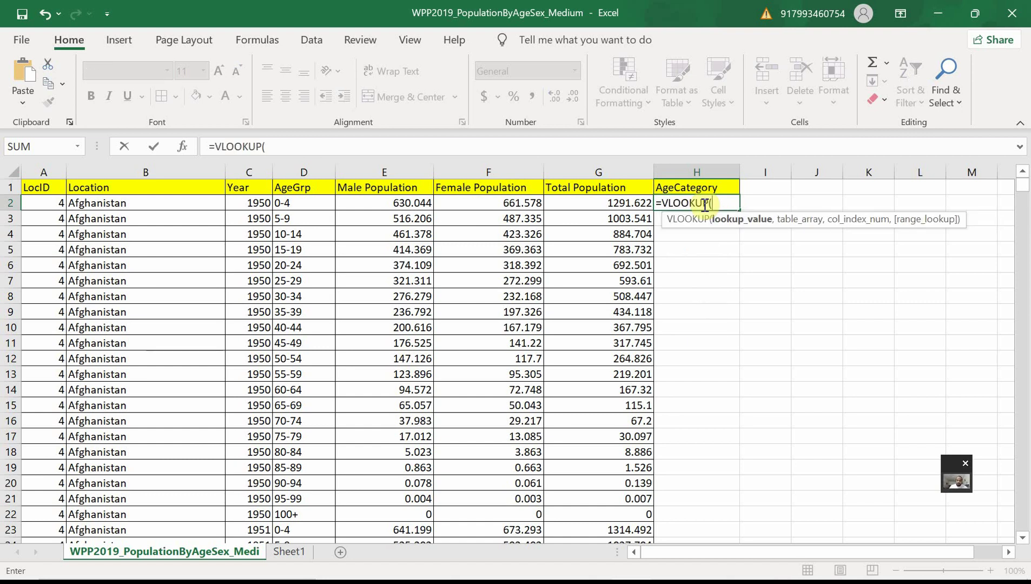
click(300, 205)
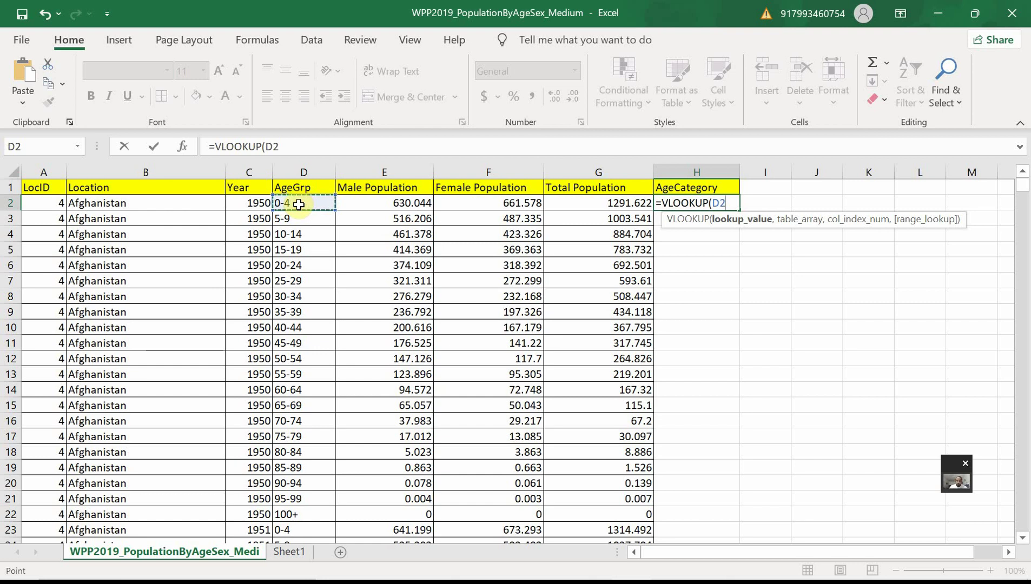
text(,)
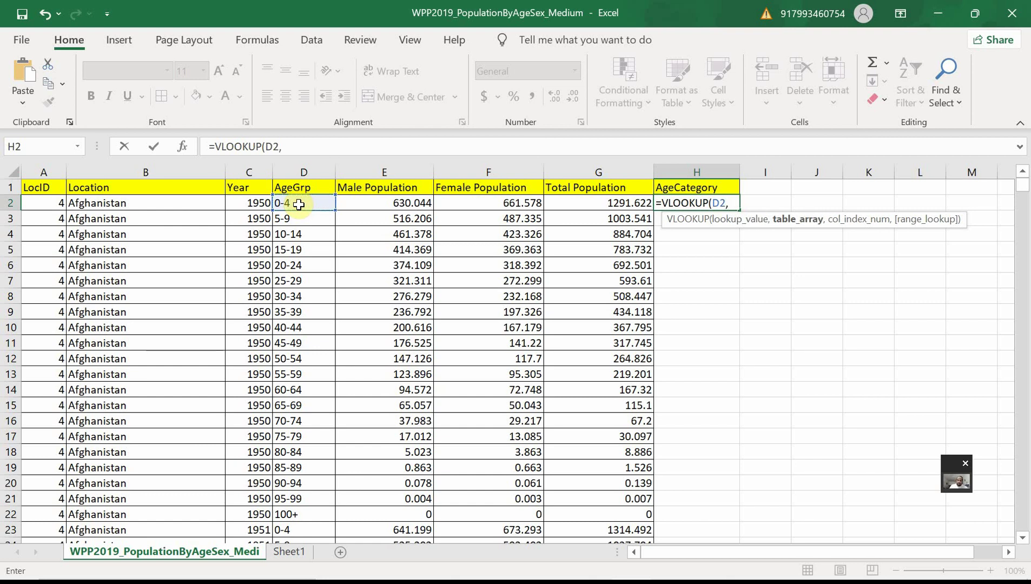
text(ag)
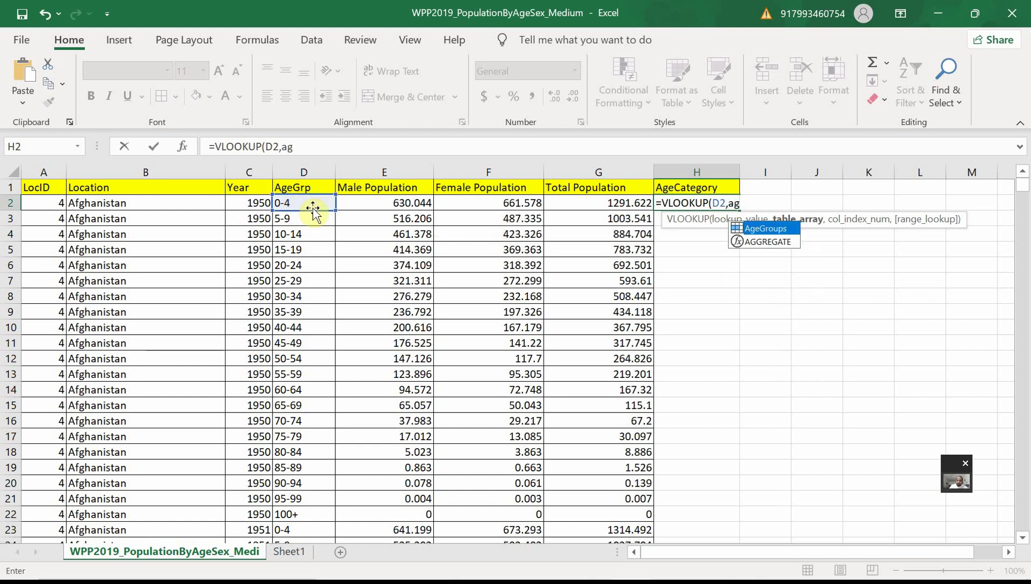
key(Tab)
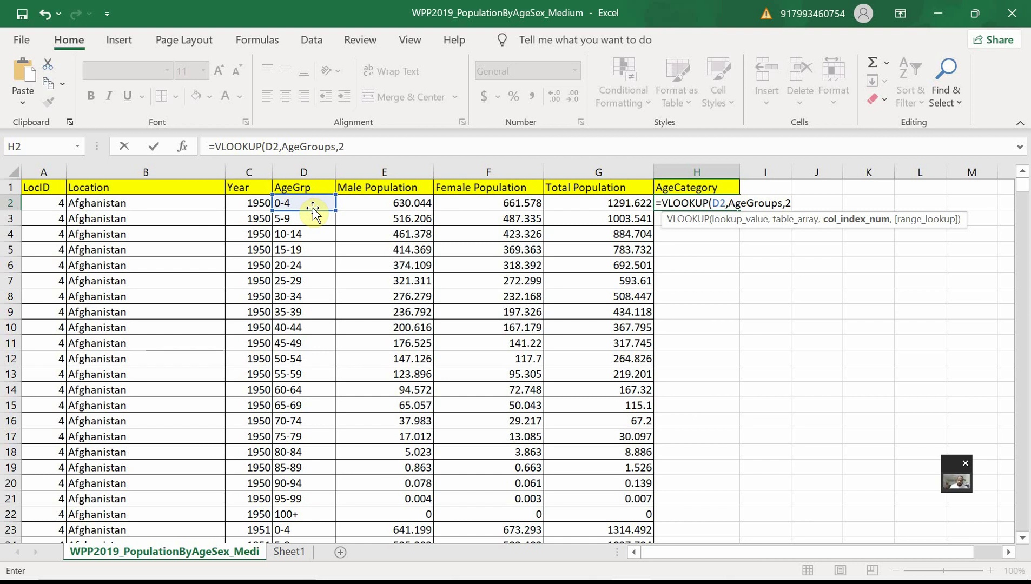
text(,)
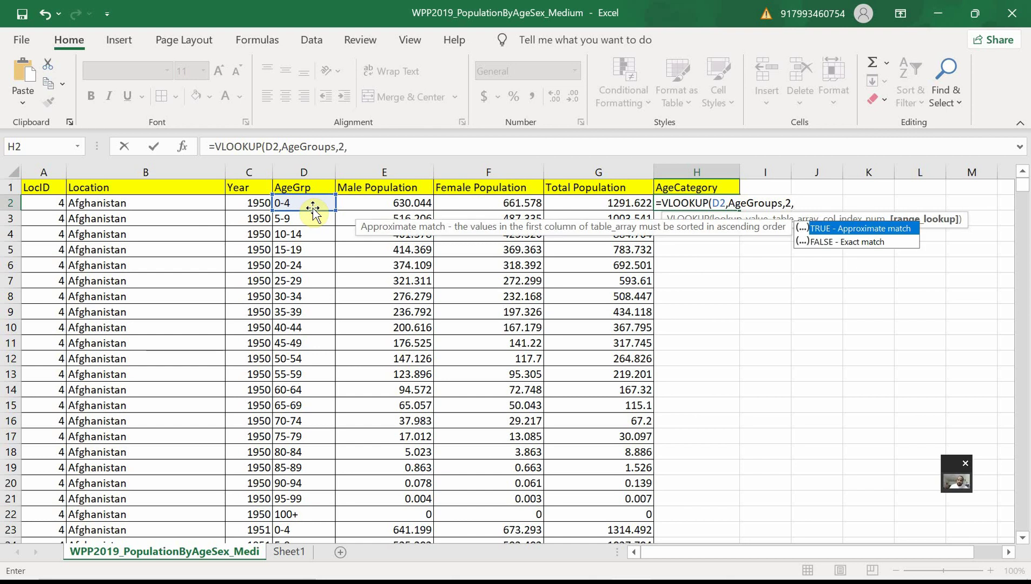
key(Down)
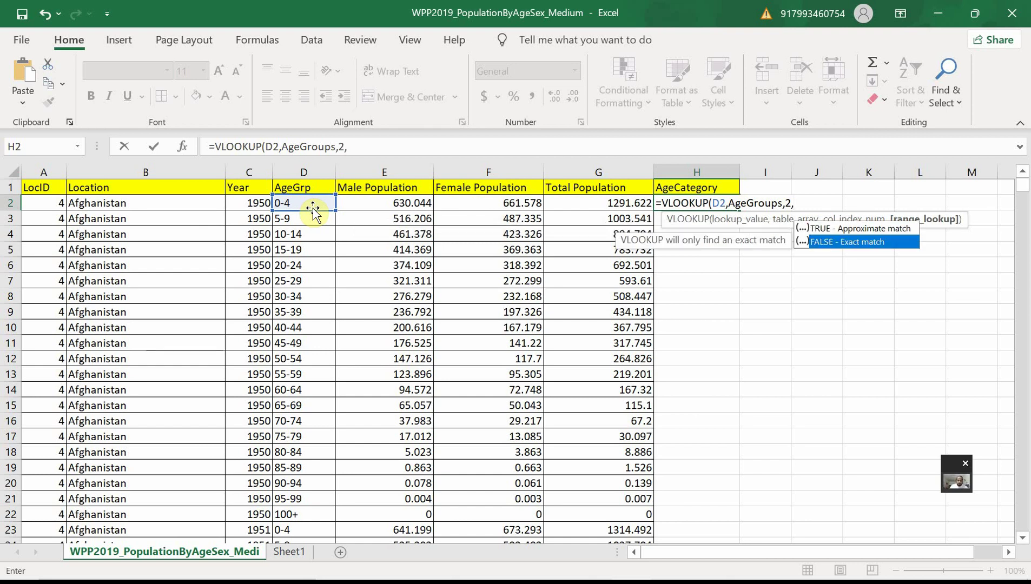
key(Tab)
text())
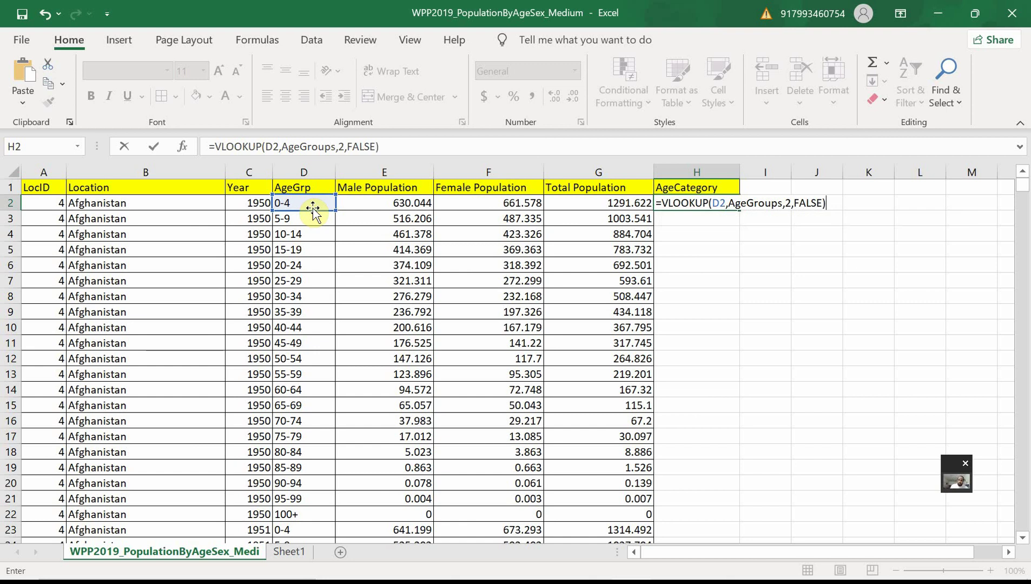
key(Return)
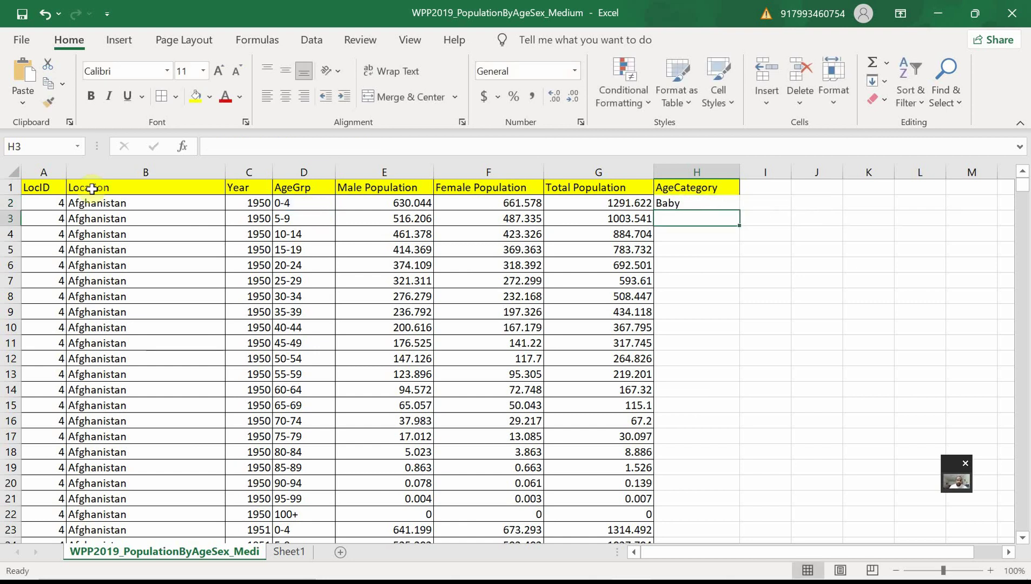
Fill the H2 lookup formula down the AgeCategory column to the last data row
click(695, 204)
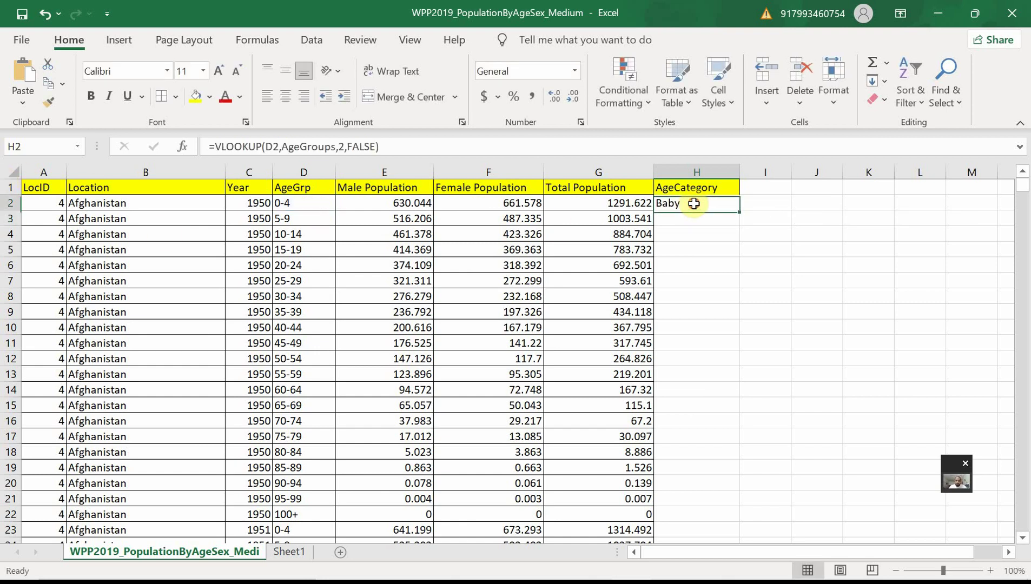
double_click(742, 211)
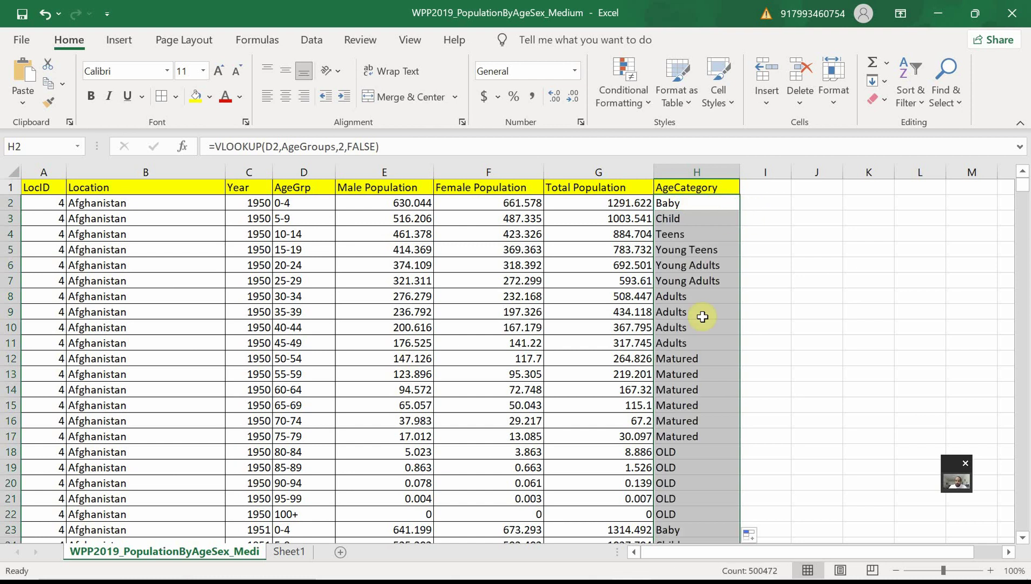
Review the filled AgeCategory values on the population sheet and check the AgeGrp and Status lookup table on Sheet1
scroll(702, 317, down, 6)
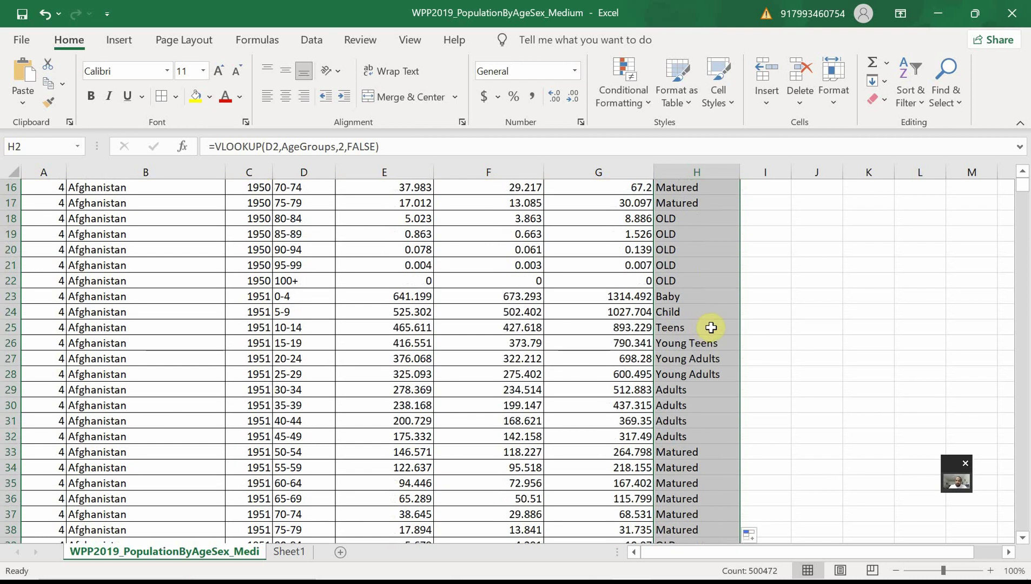
scroll(711, 328, down, 11)
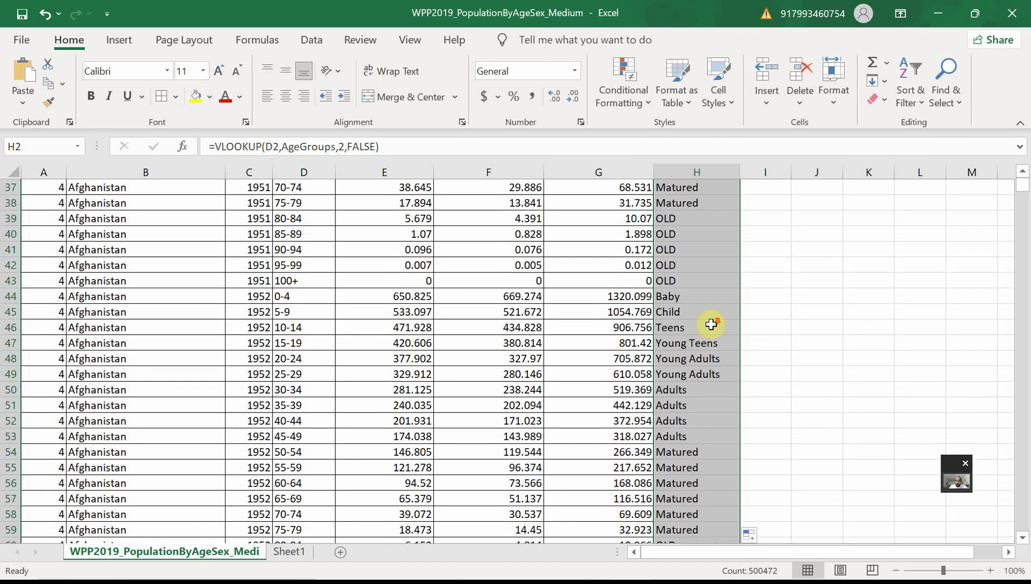
scroll(711, 325, down, 19)
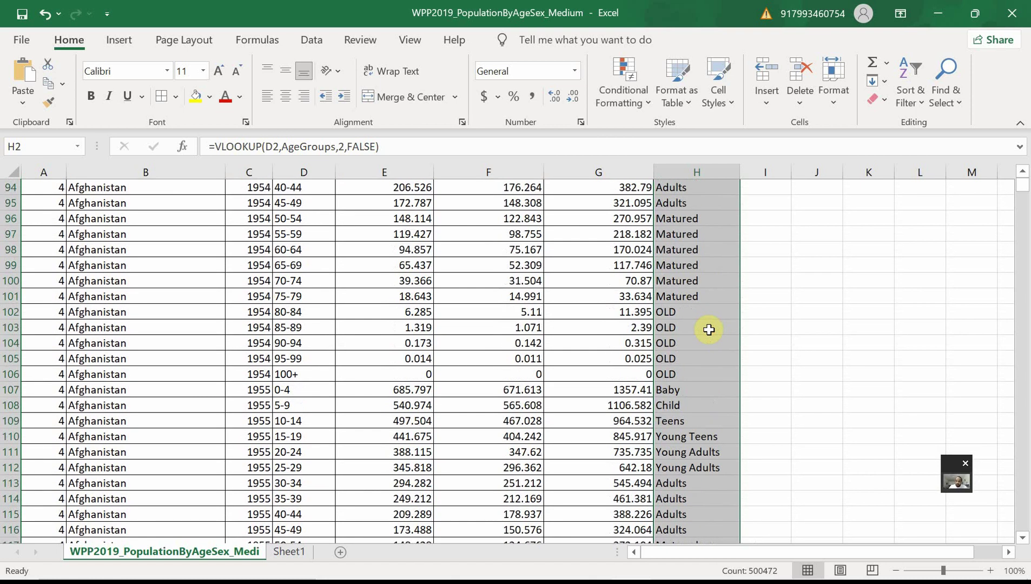
scroll(707, 329, down, 20)
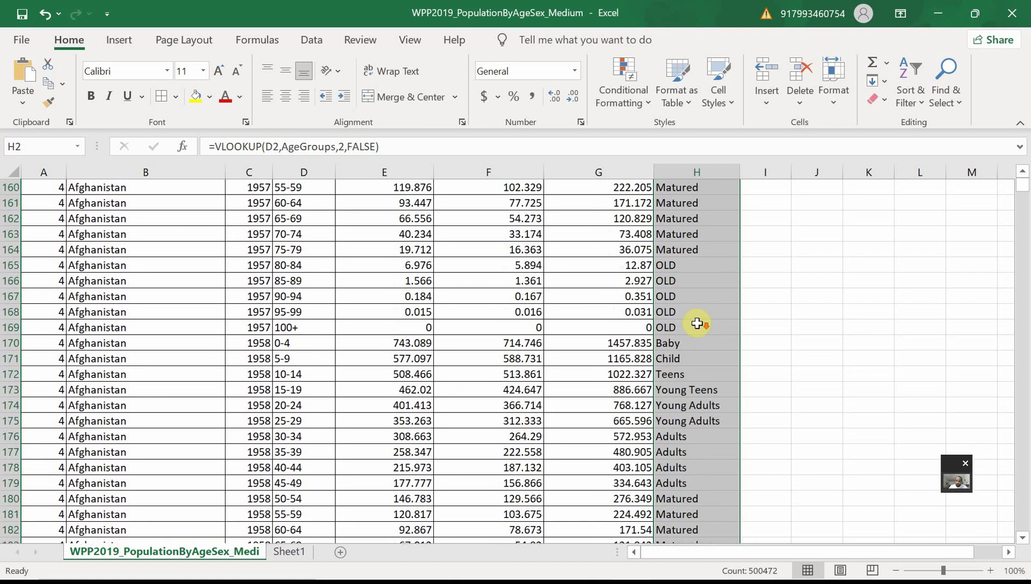
scroll(698, 325, down, 10)
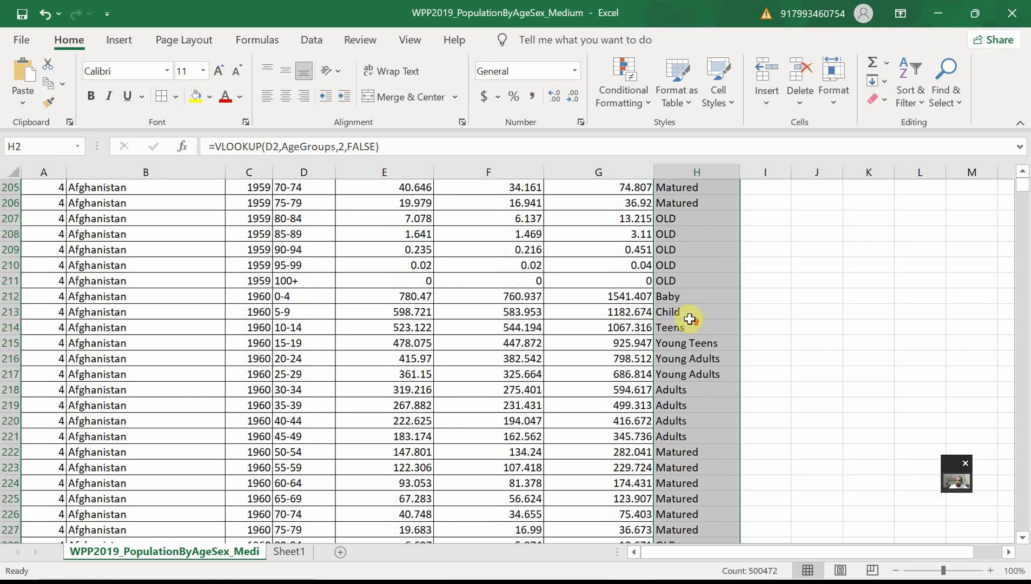
scroll(688, 318, up, 13)
scroll(682, 313, up, 20)
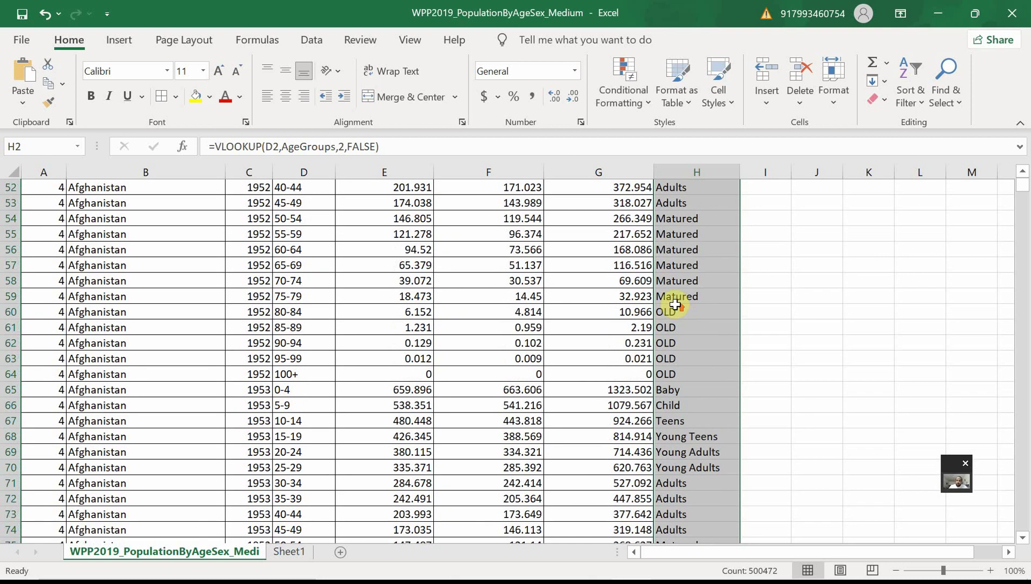
scroll(673, 305, up, 2)
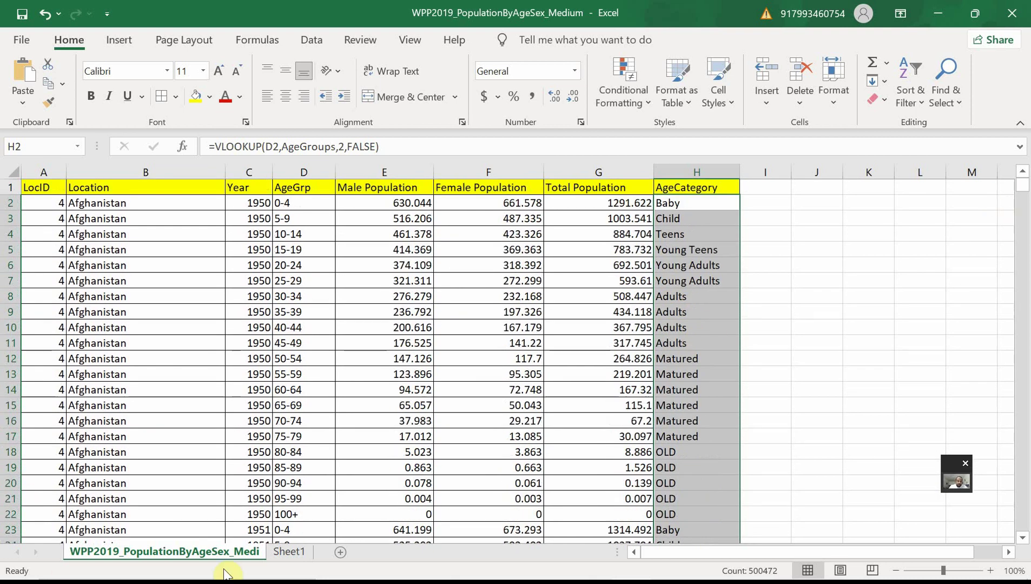
click(283, 548)
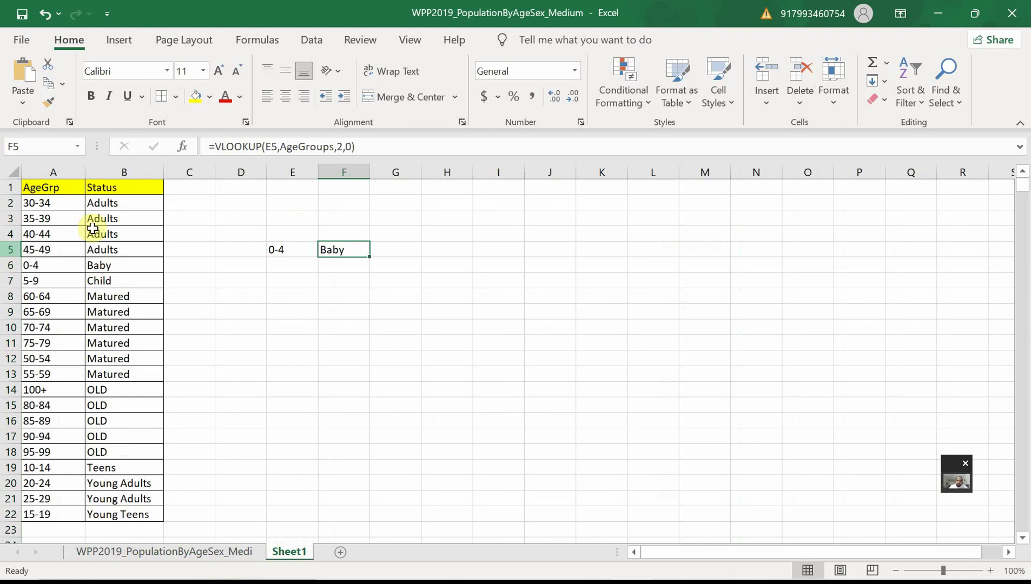
click(162, 553)
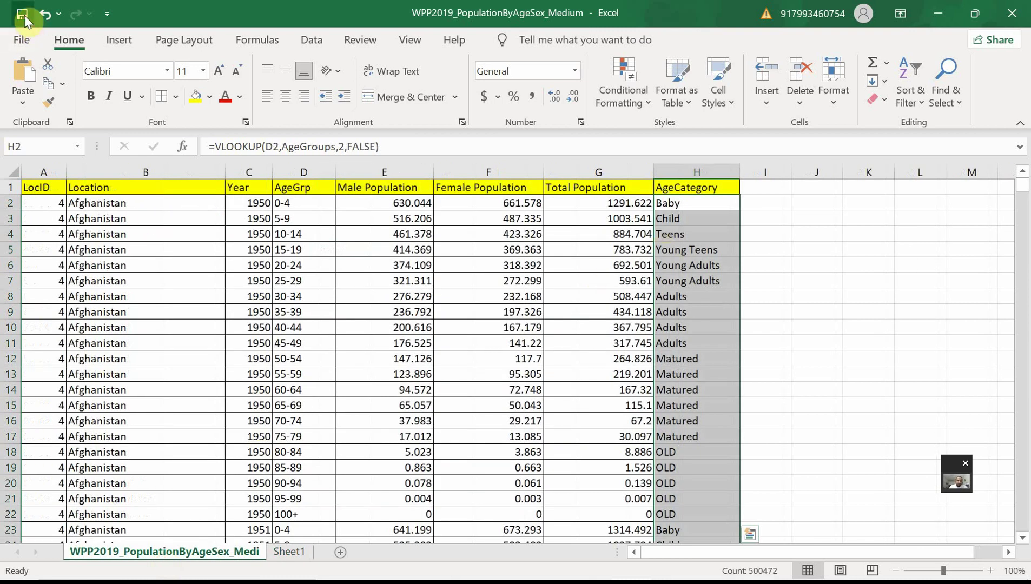
click(203, 250)
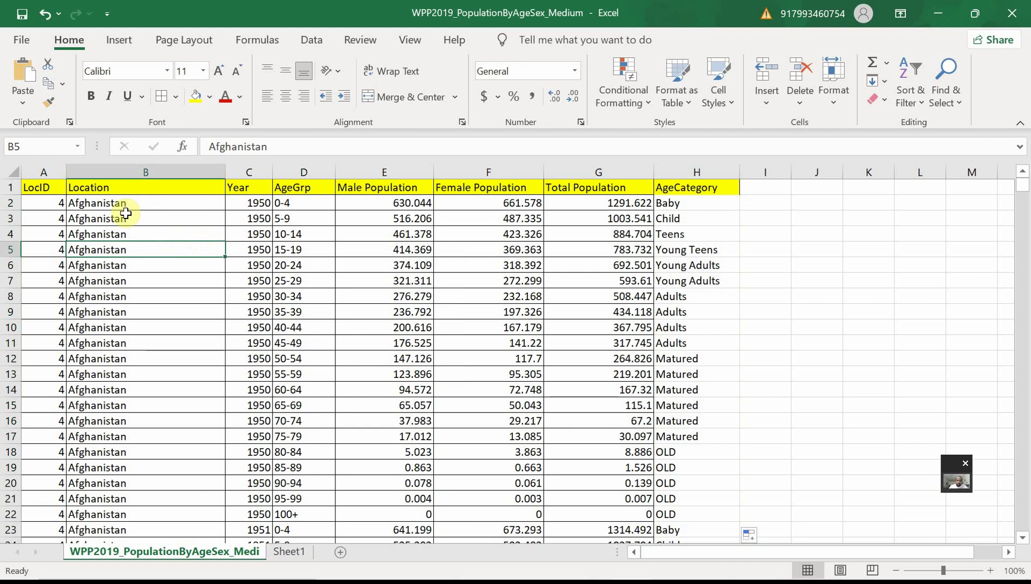
Save the file in the Excel_Day4 folder as an Excel Workbook named Excel_Day4_FinalPart
click(22, 41)
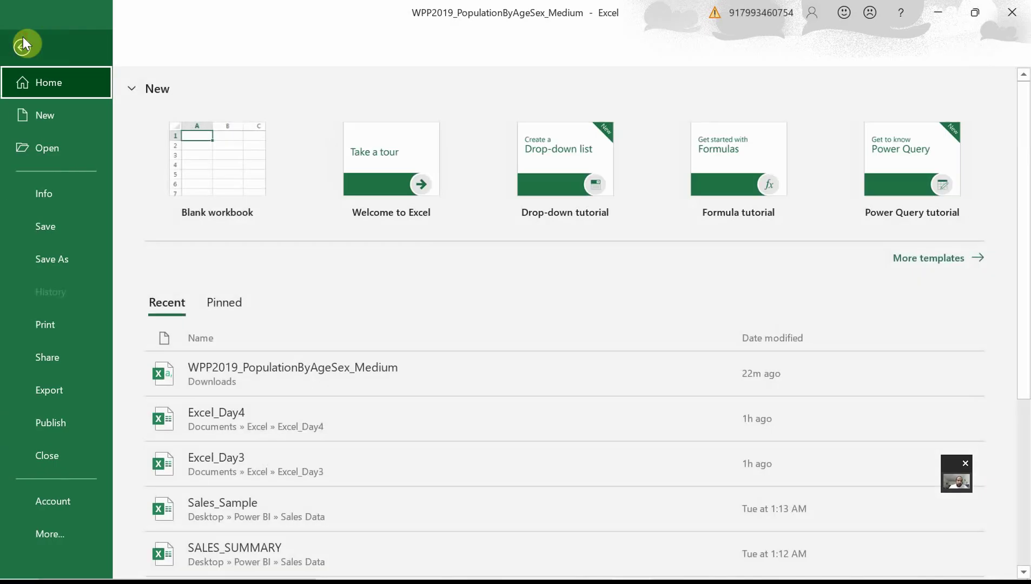
click(63, 257)
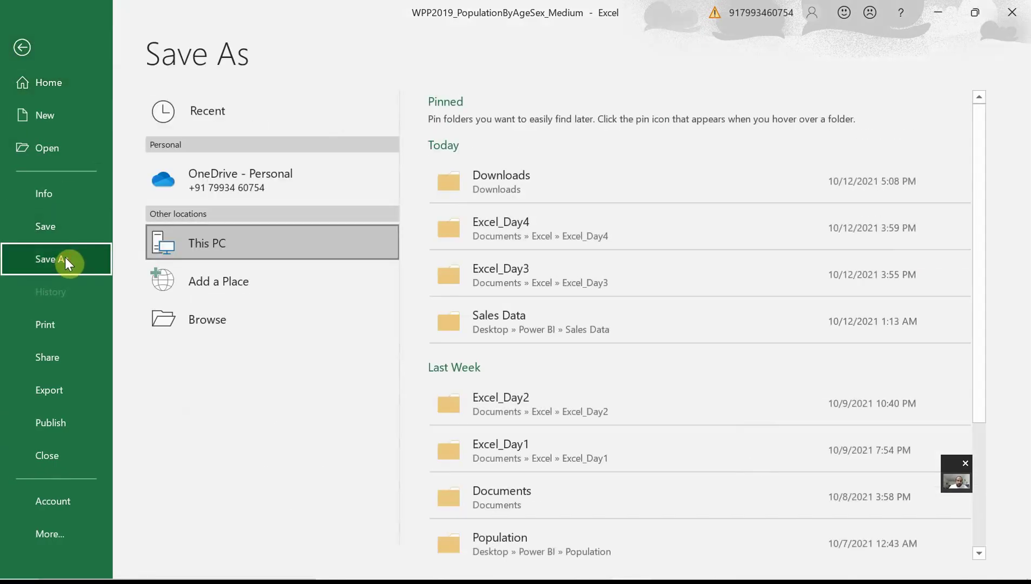
click(219, 321)
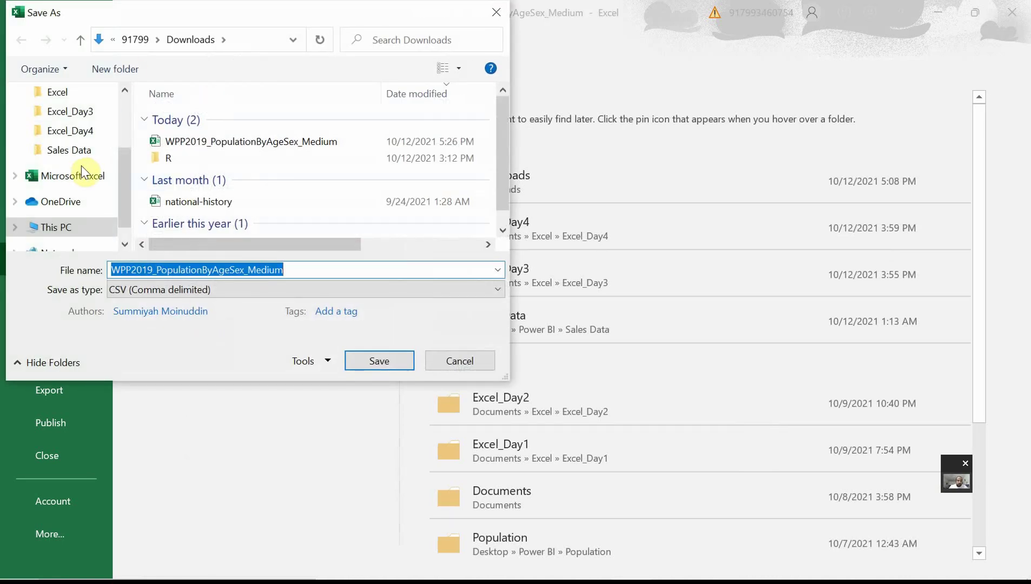
click(93, 135)
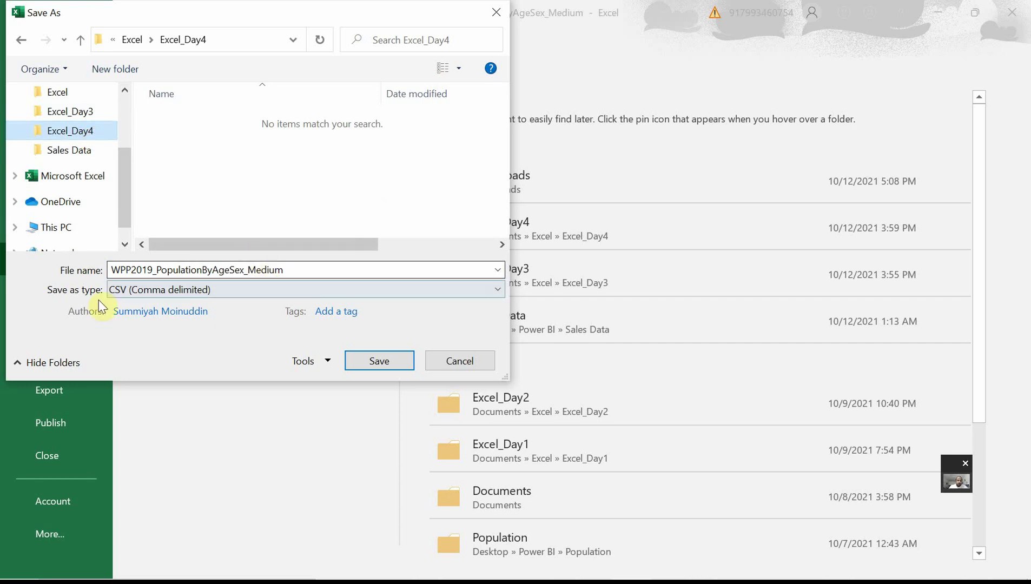
click(272, 290)
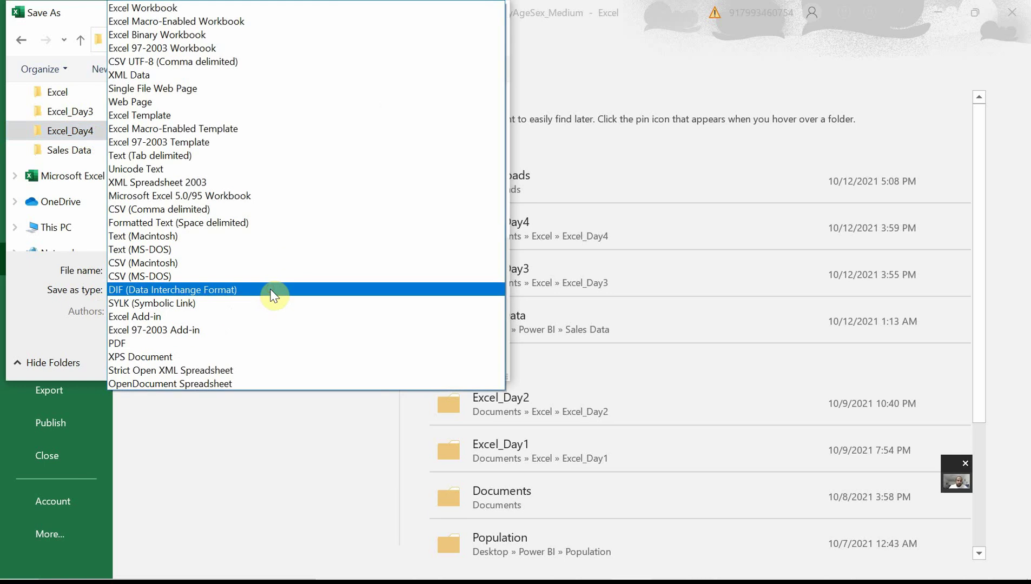
click(263, 9)
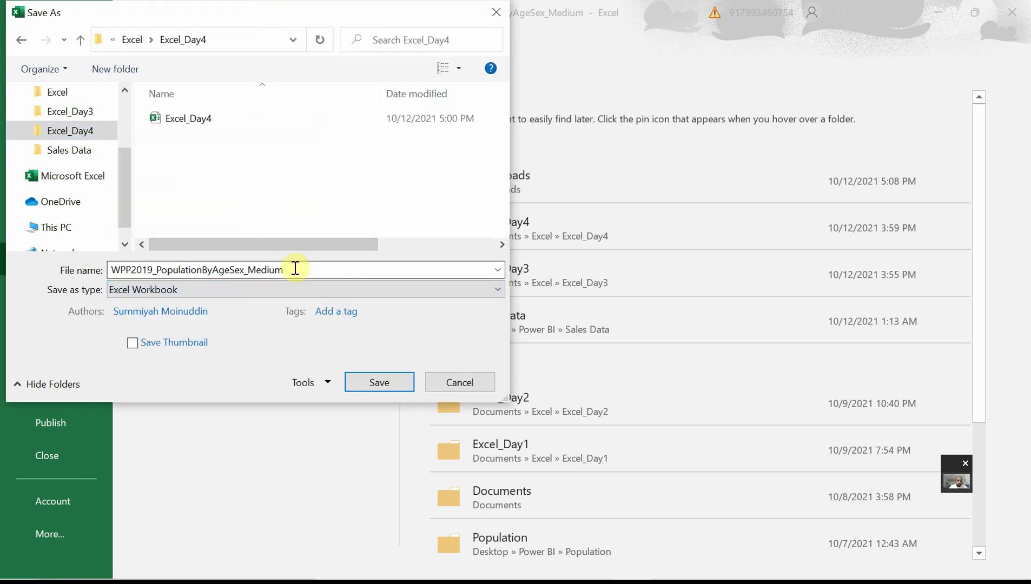
click(207, 119)
double_click(200, 266)
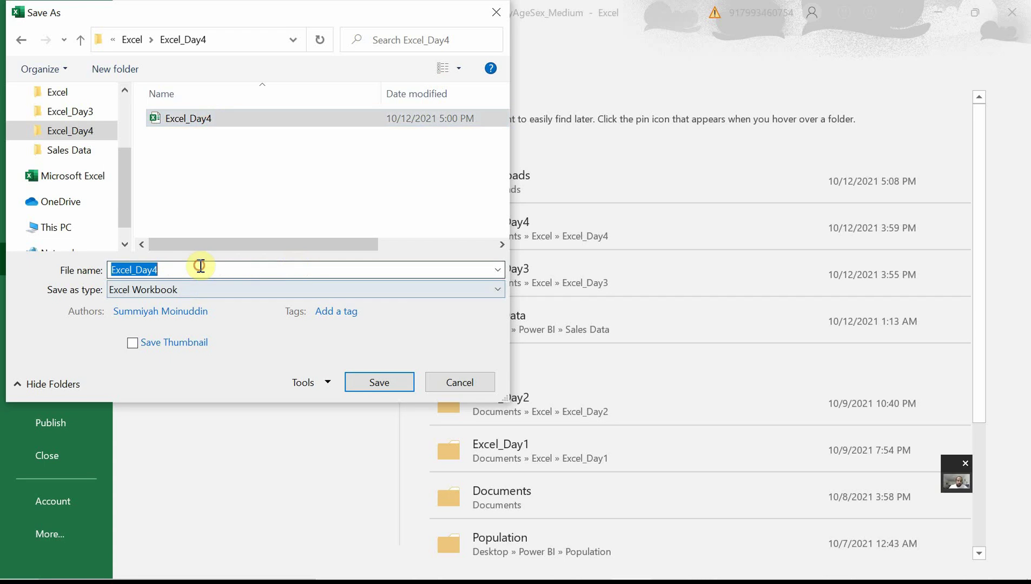
click(199, 264)
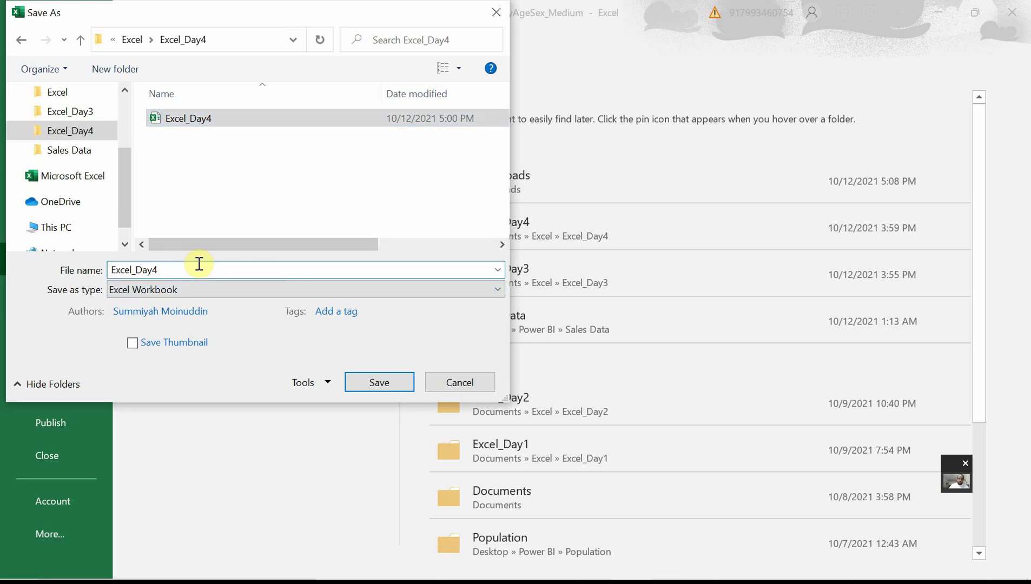
text(_FinalPart)
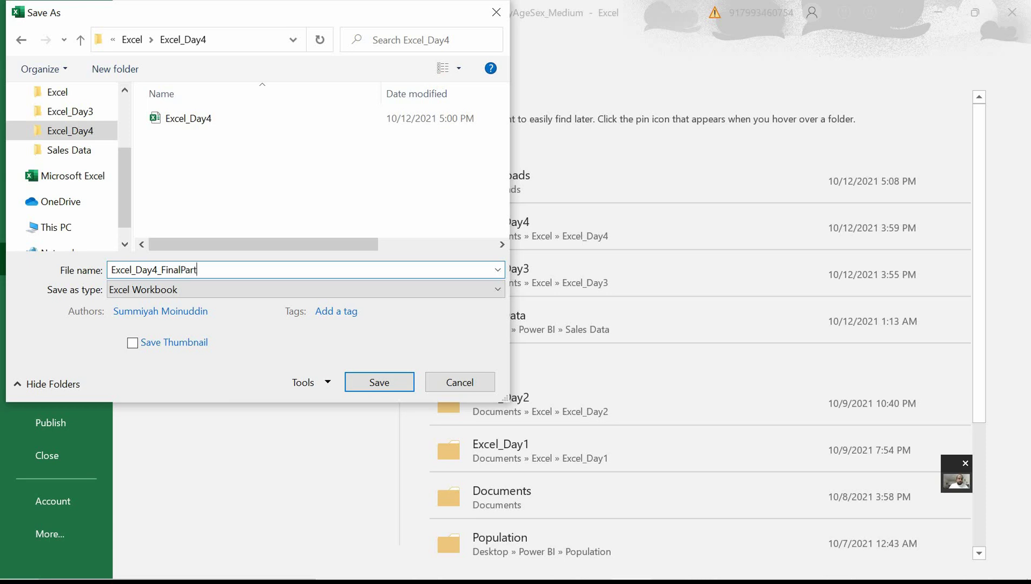
key(Return)
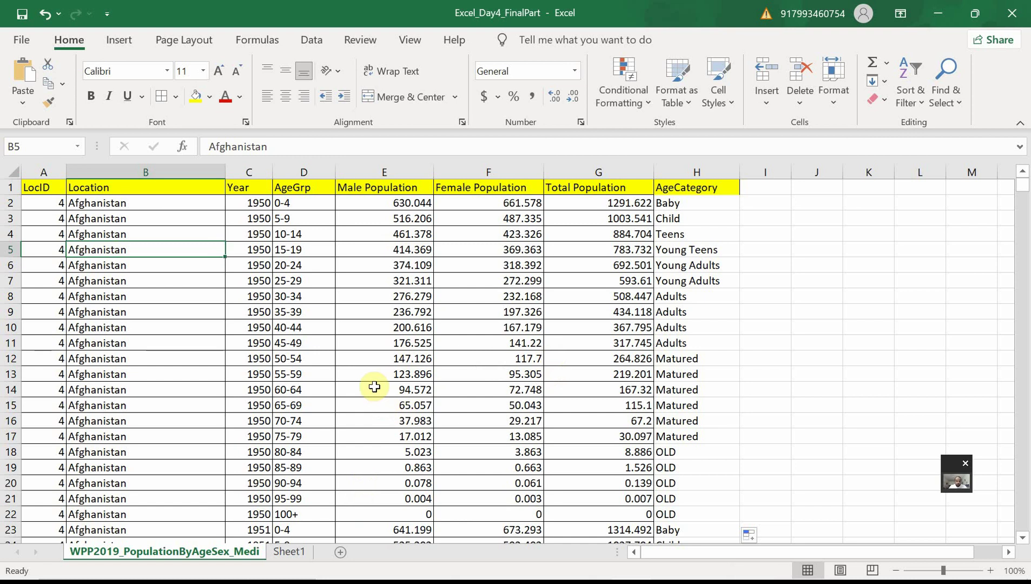
Switch to the Excel_Day4 folder in File Explorer, check the file size in the Excel_Day4_FinalPart properties, and return to the Excel workbook
key(alt+Tab)
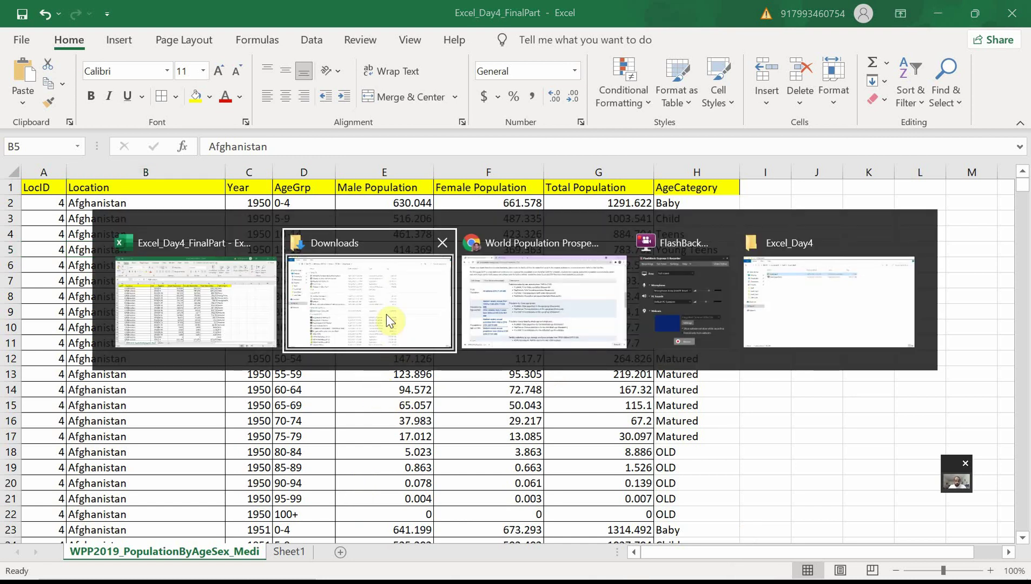
click(785, 309)
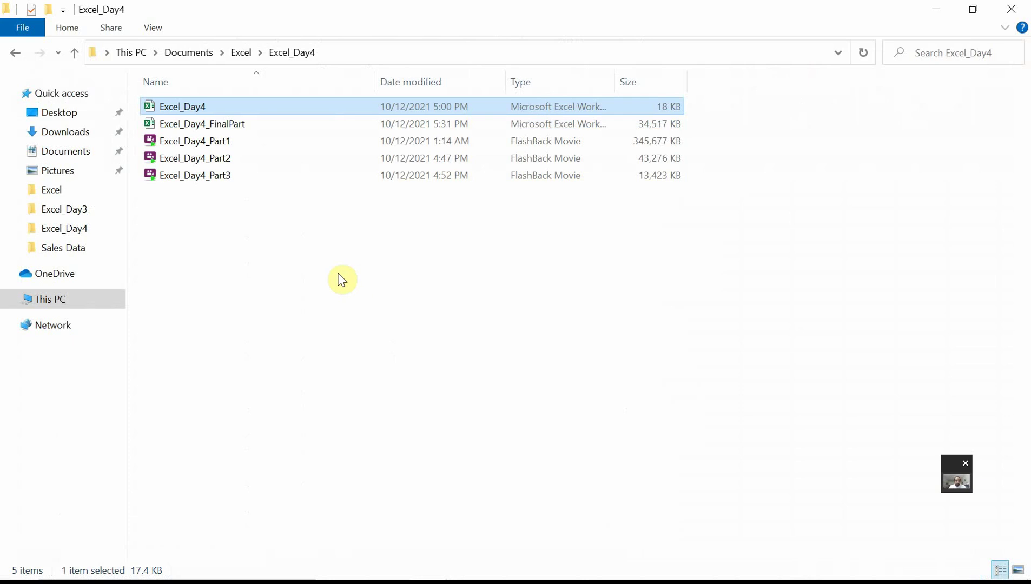
click(287, 275)
click(196, 126)
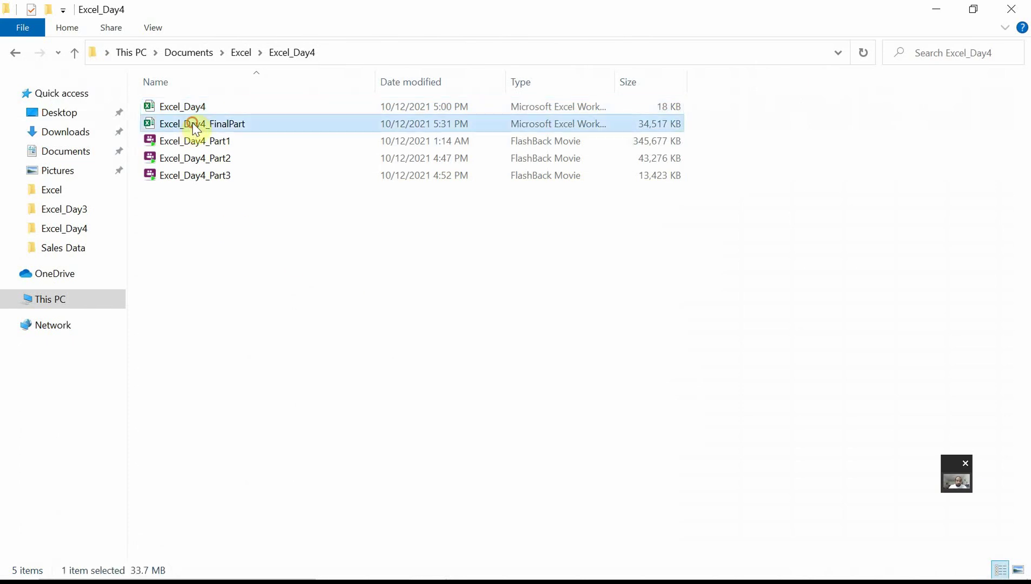
right_click(196, 127)
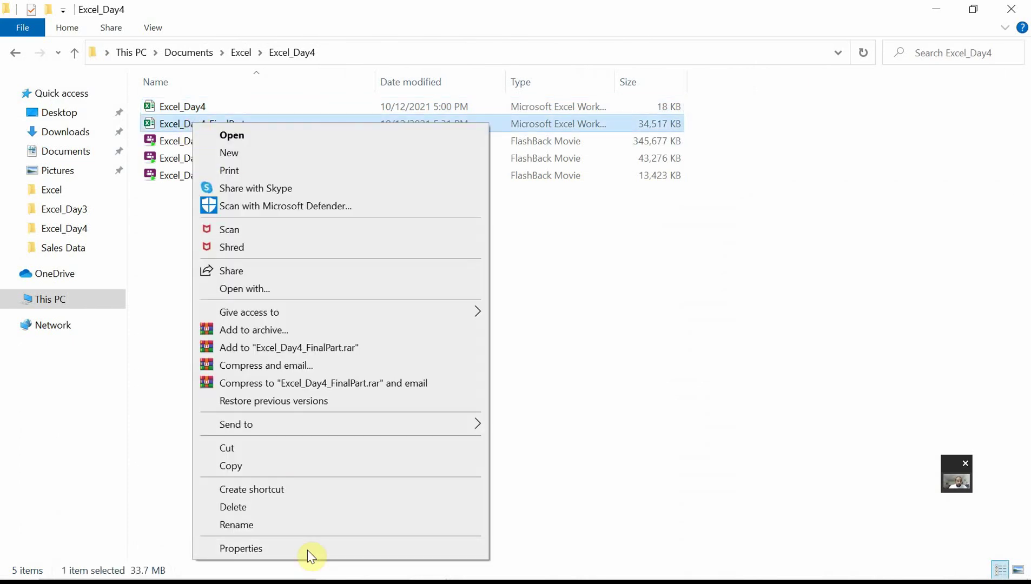
click(307, 550)
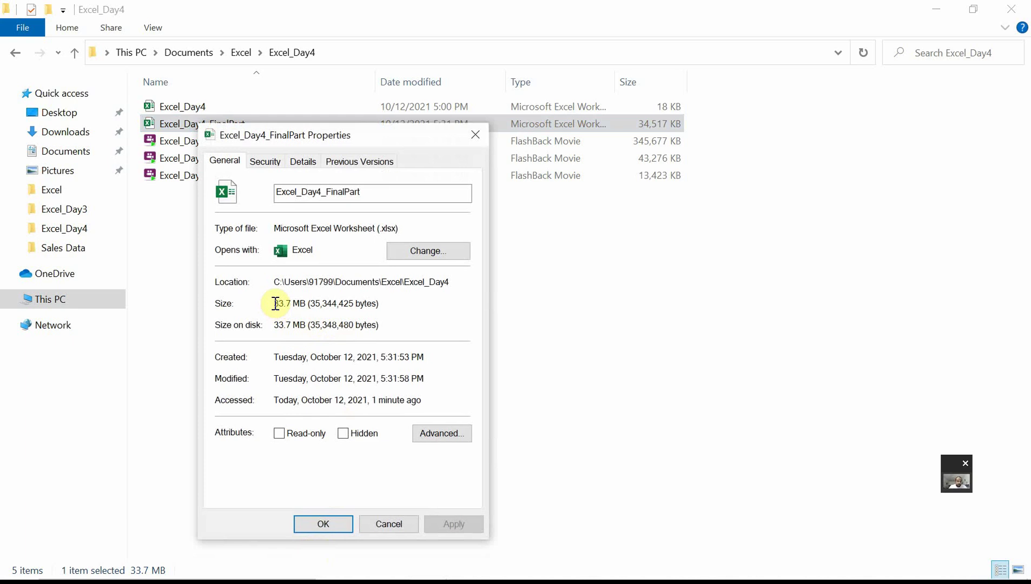
drag(272, 304, 399, 309)
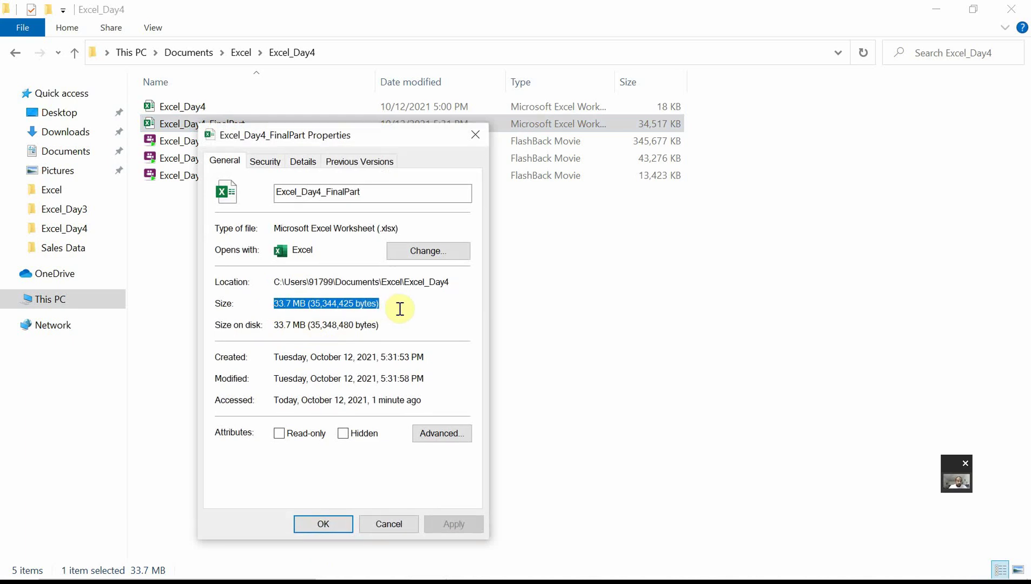
click(410, 526)
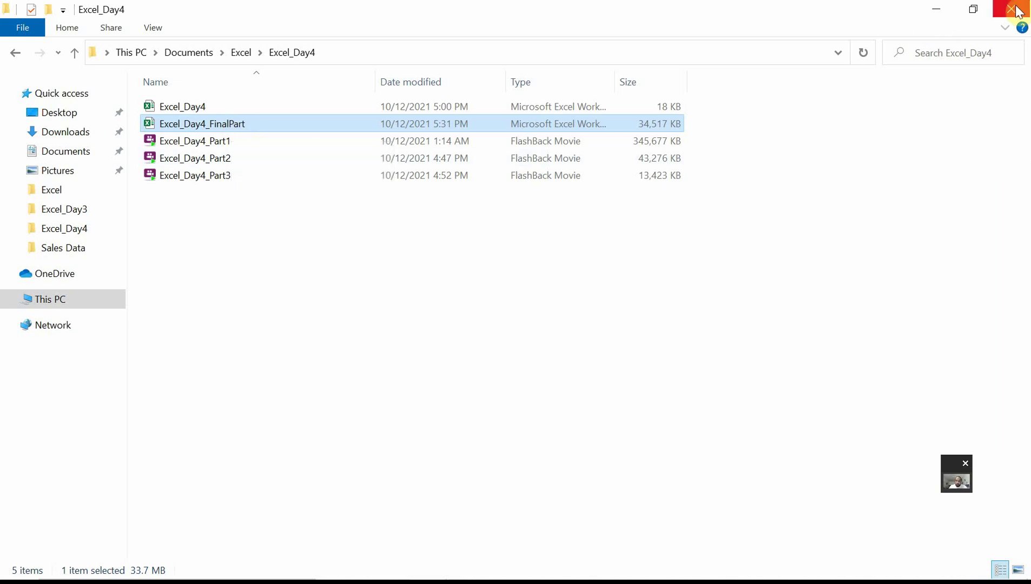
key(alt+Tab)
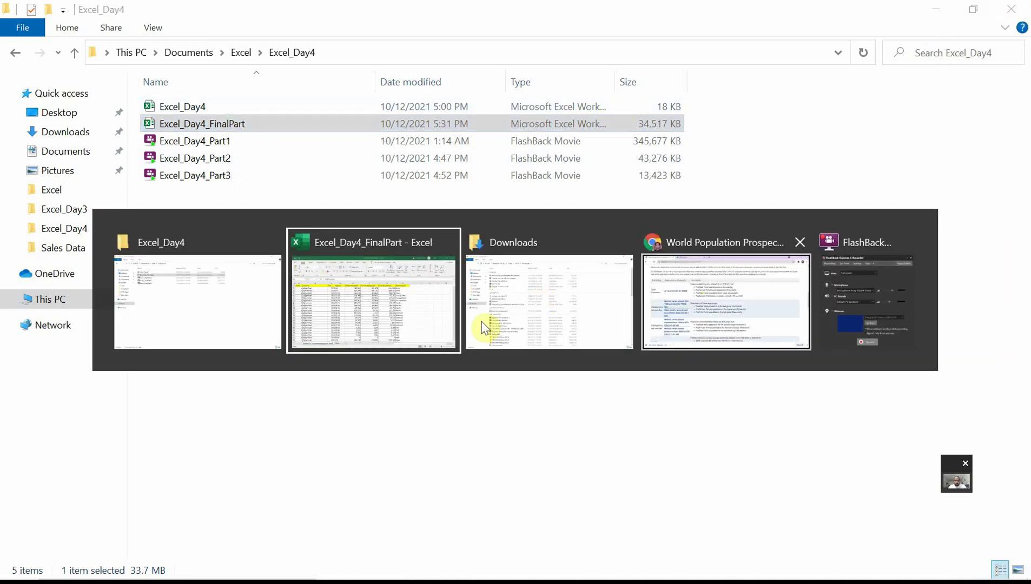
click(361, 328)
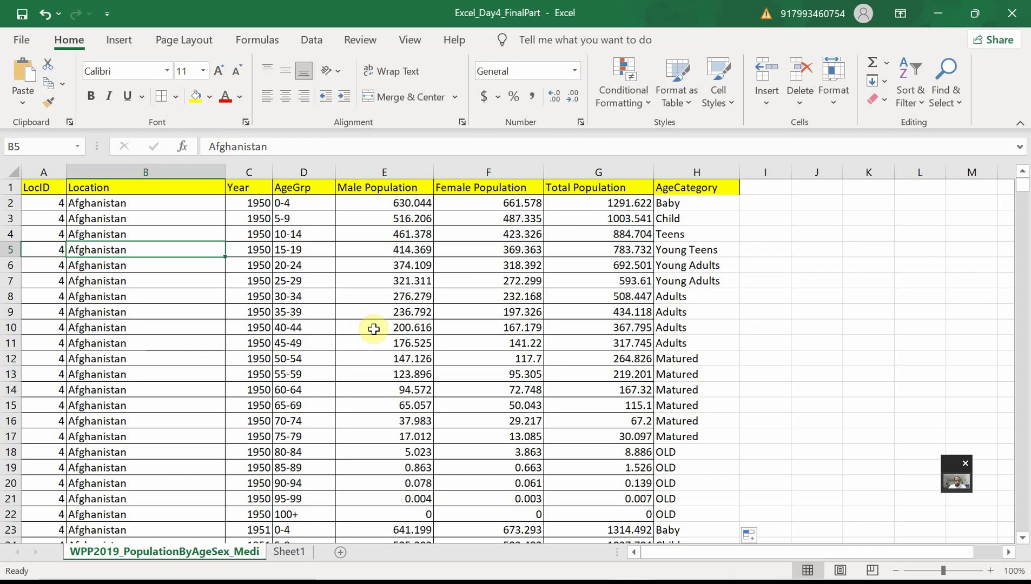
Apply cell borders to the whole AgeCategory column from H1 to the last data row and save the workbook
click(591, 357)
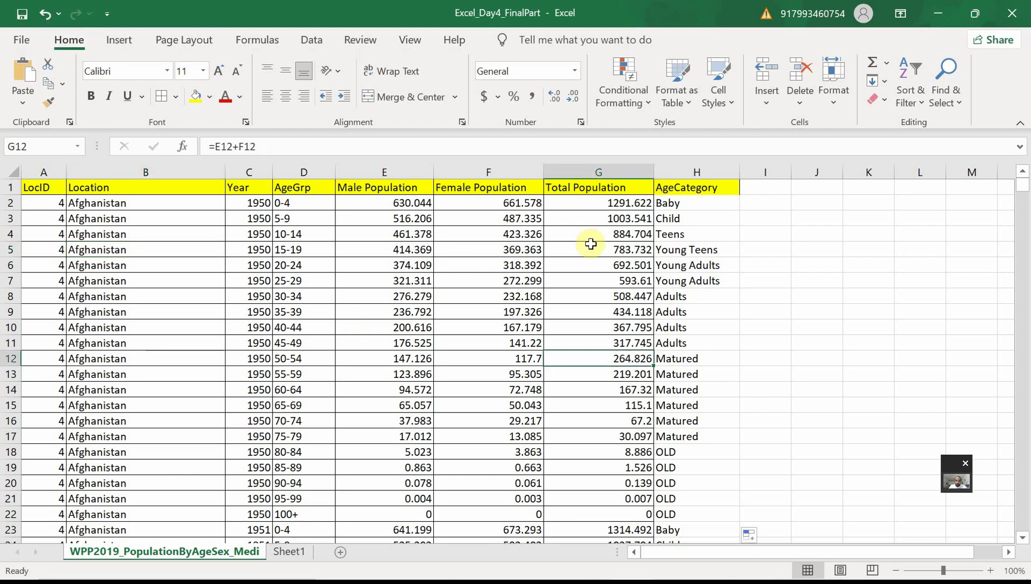
click(696, 188)
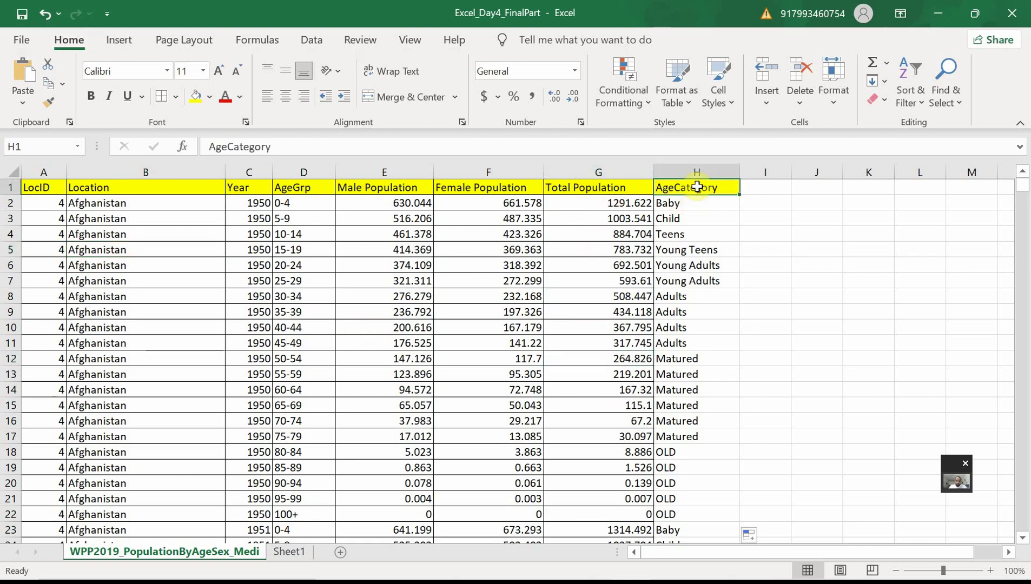
key(ctrl+shift+Down)
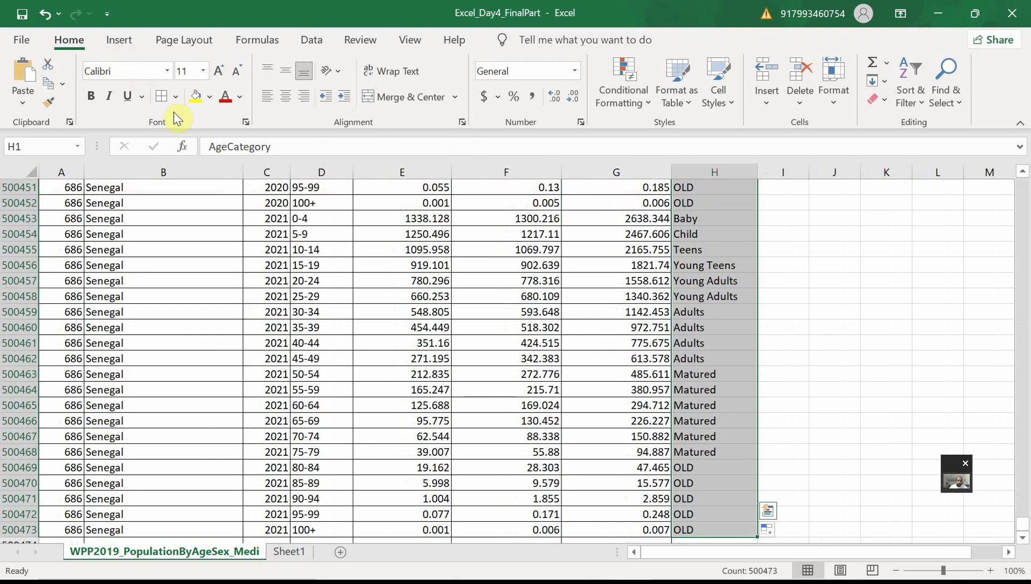
click(163, 93)
click(710, 389)
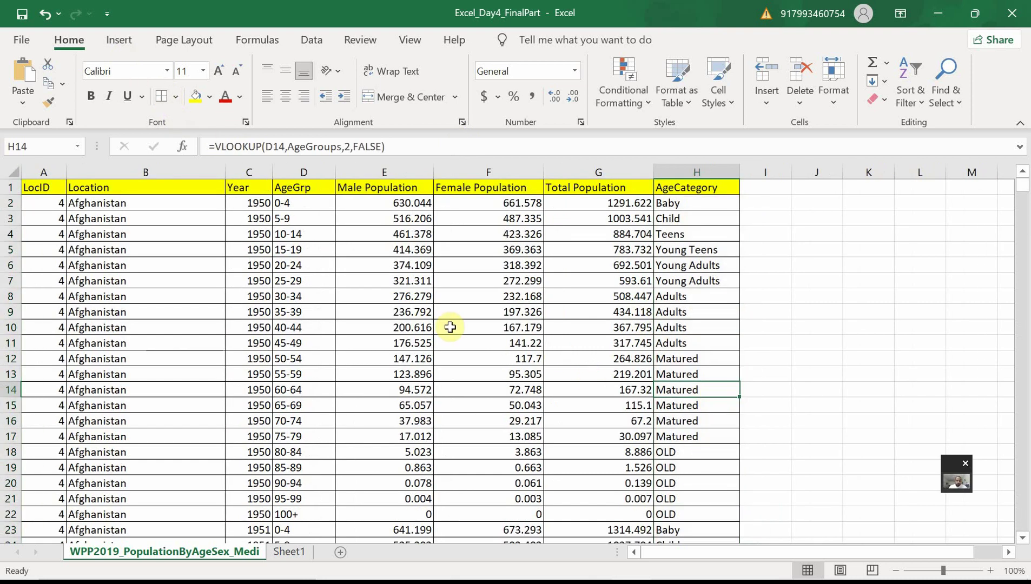
key(ctrl+s)
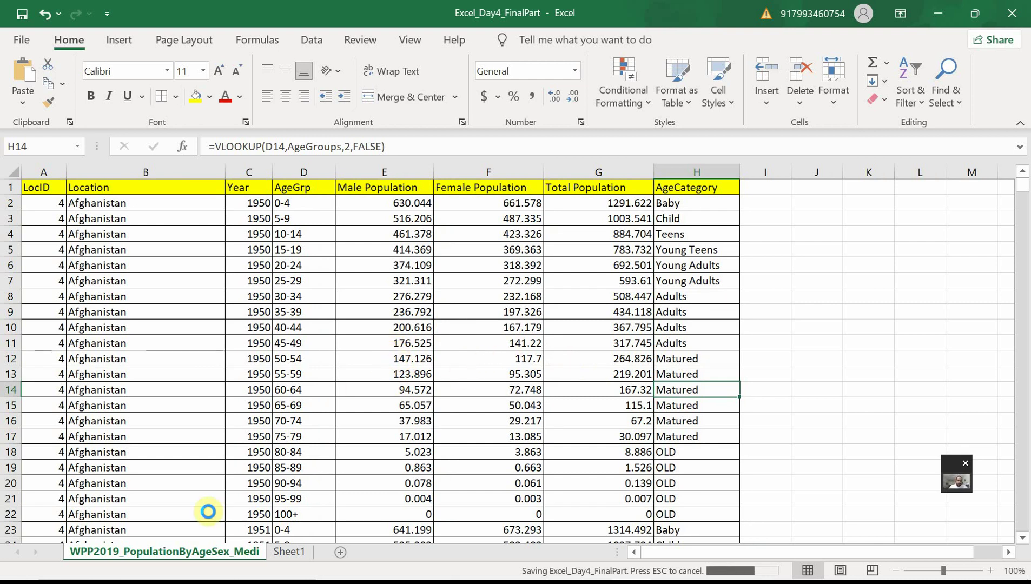
Rename the WPP2019_PopulationByAgeSex_Medi sheet as World Population
right_click(183, 559)
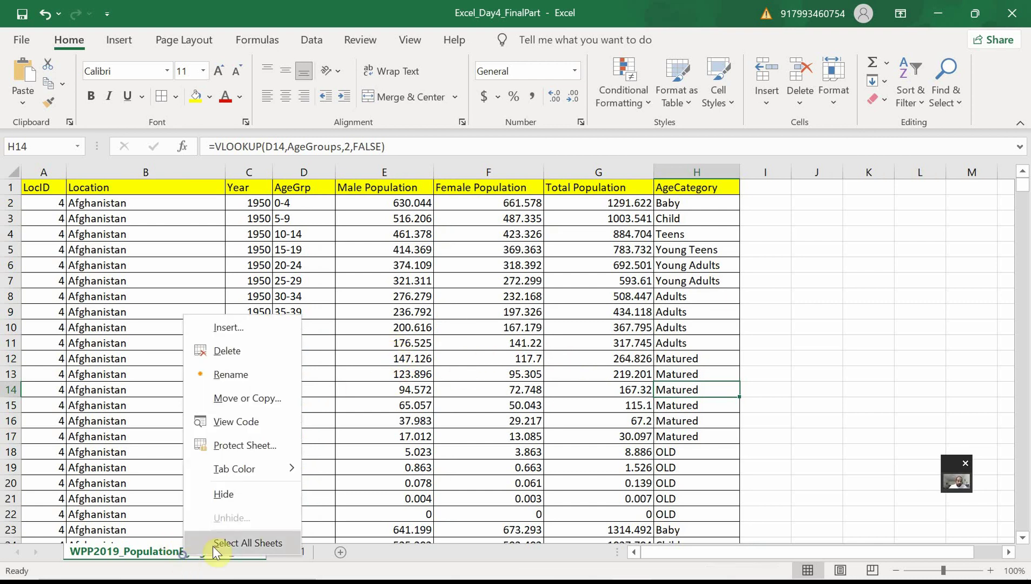
click(276, 377)
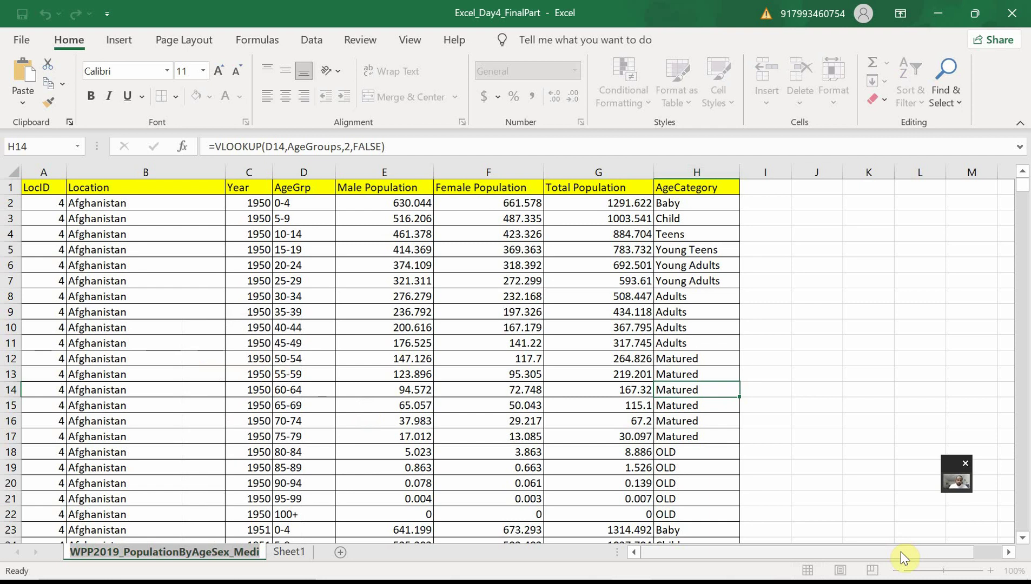
text(World)
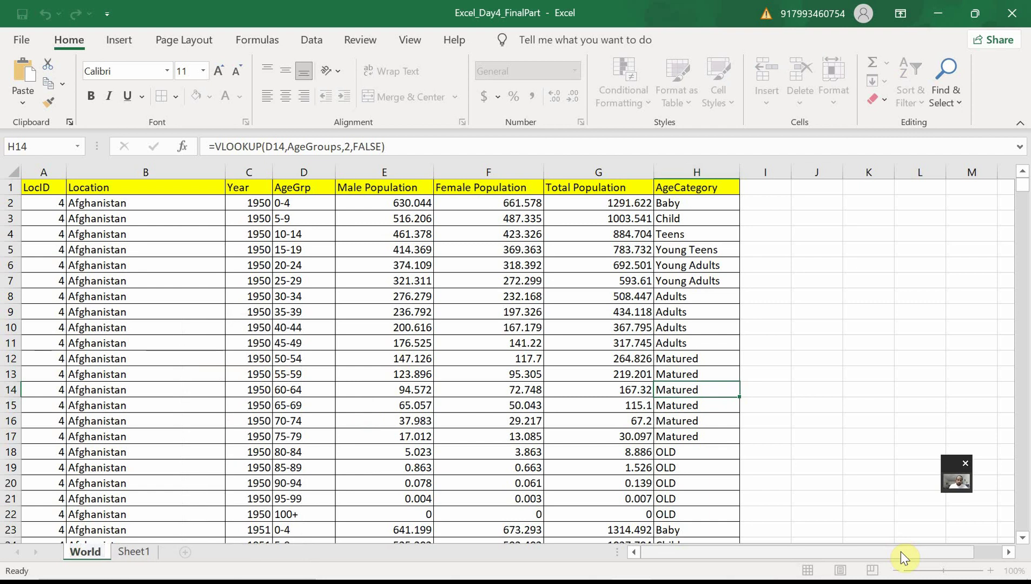
text( Populat)
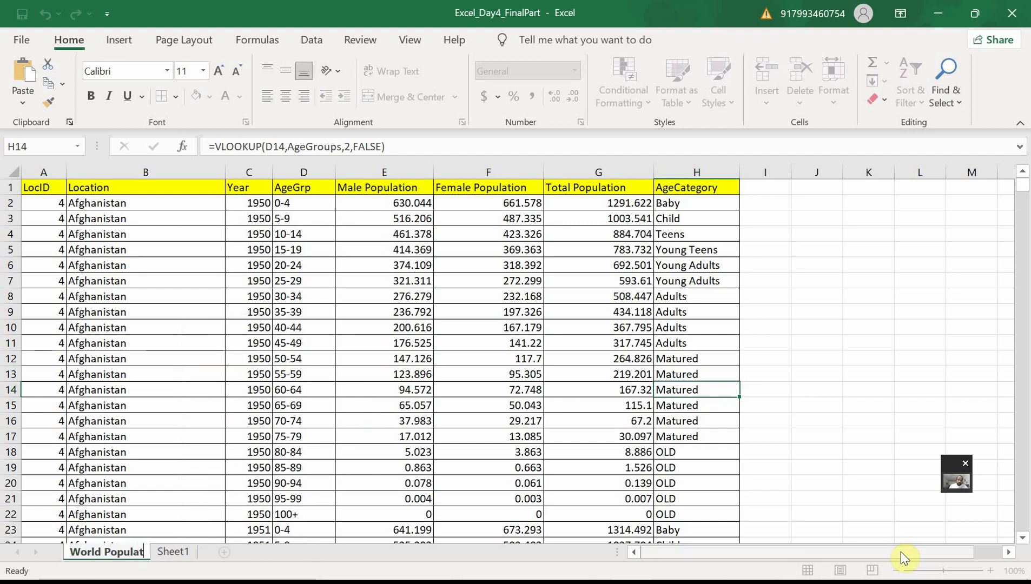
text(ion)
key(Return)
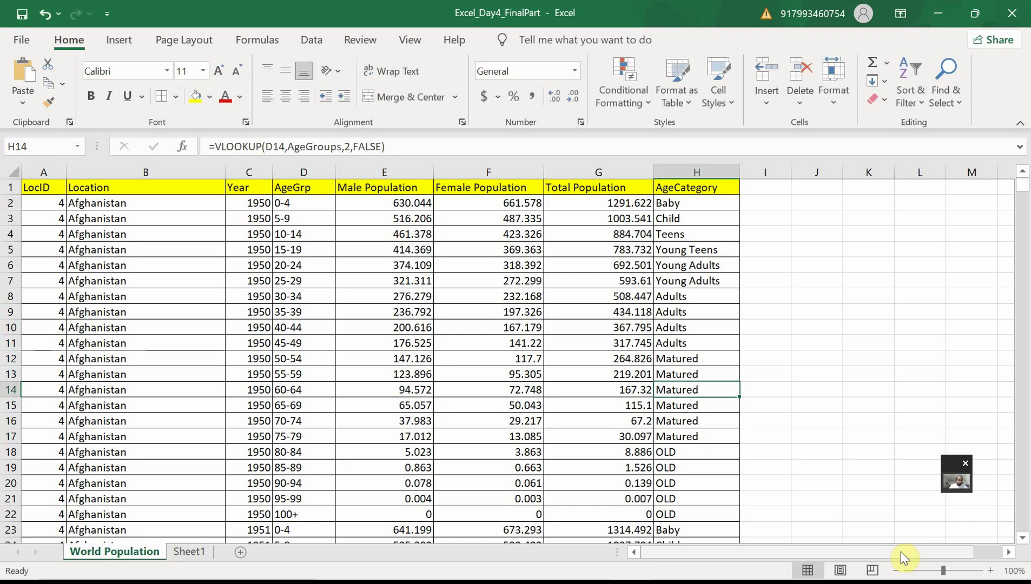
Rename Sheet1, which holds the AgeGrp and Status lookup table, as AgeCategory
click(203, 554)
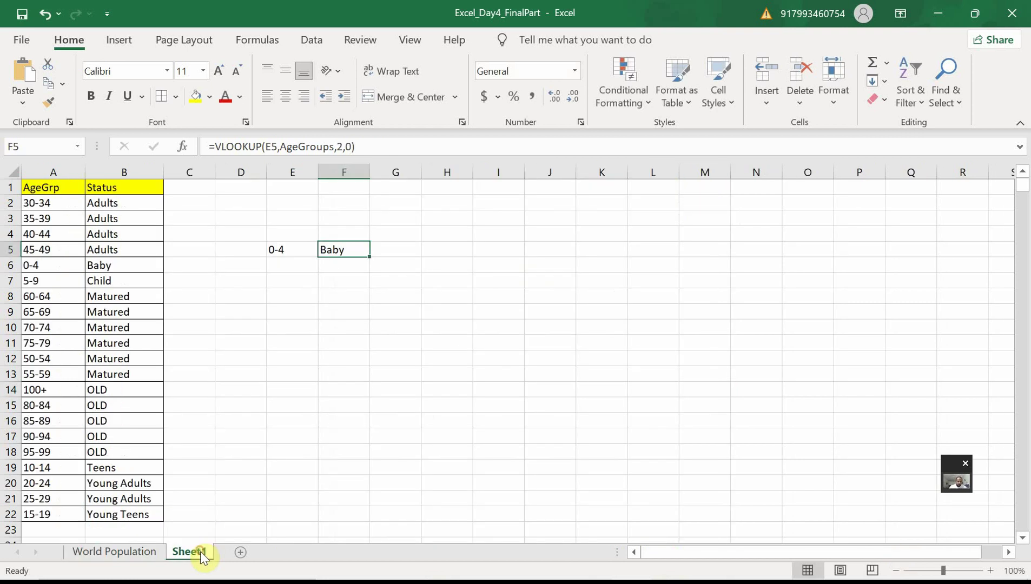
right_click(202, 553)
click(248, 372)
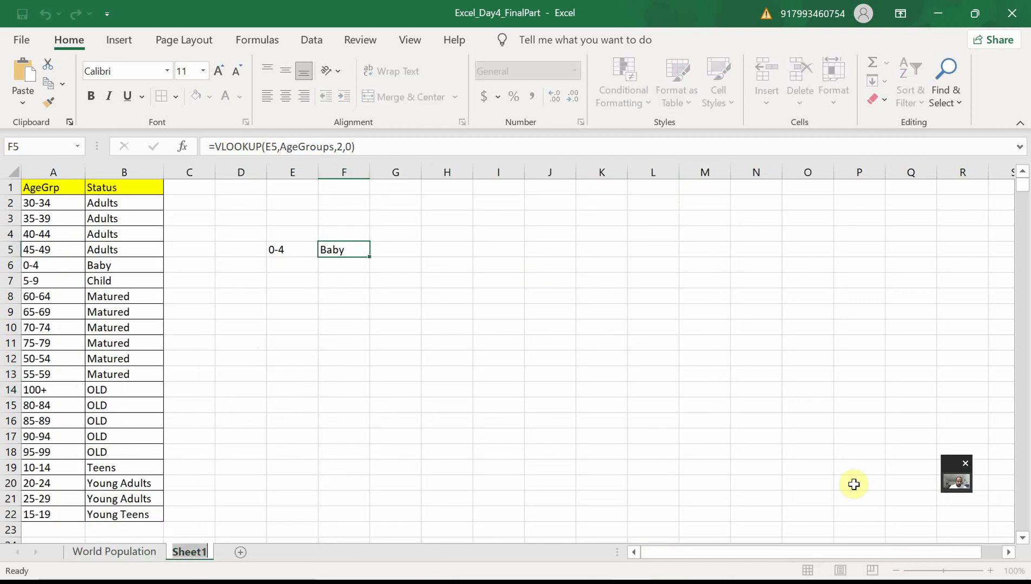
text(AgeCategory)
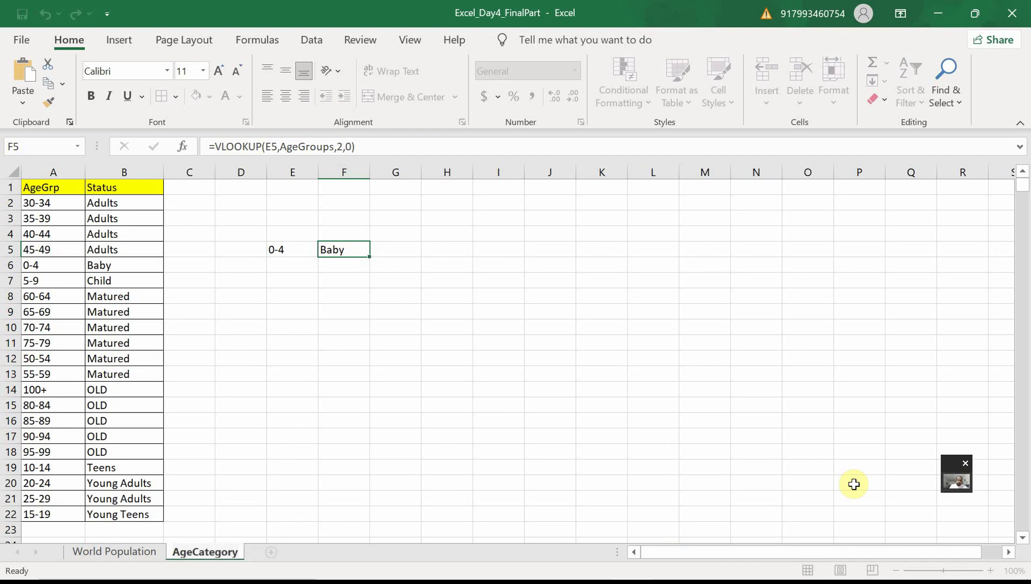
key(Return)
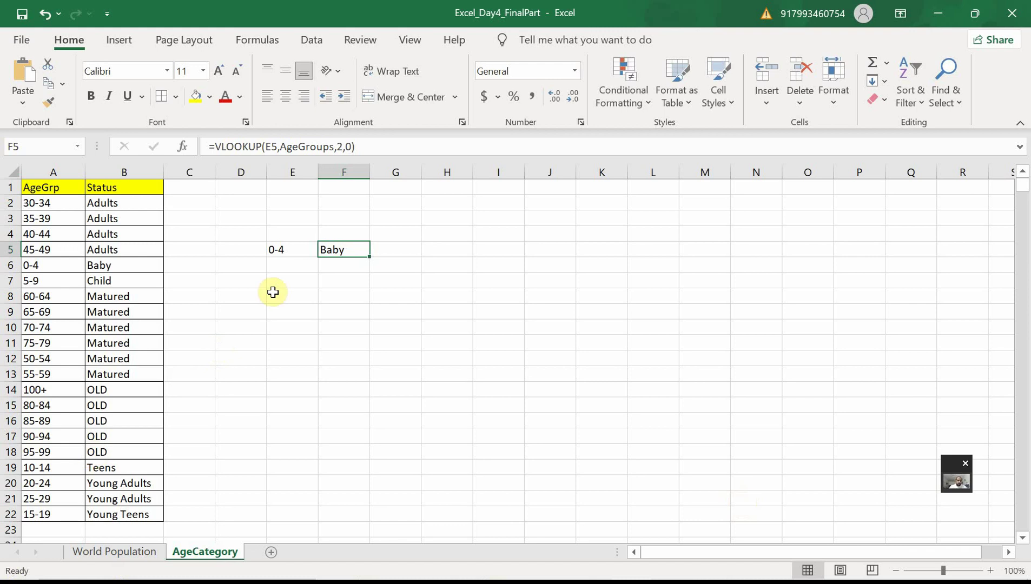
Review the sample lookup in E5:F5 on the AgeCategory sheet and inspect the VLOOKUP arguments of H2 on the World Population sheet
drag(278, 252, 327, 248)
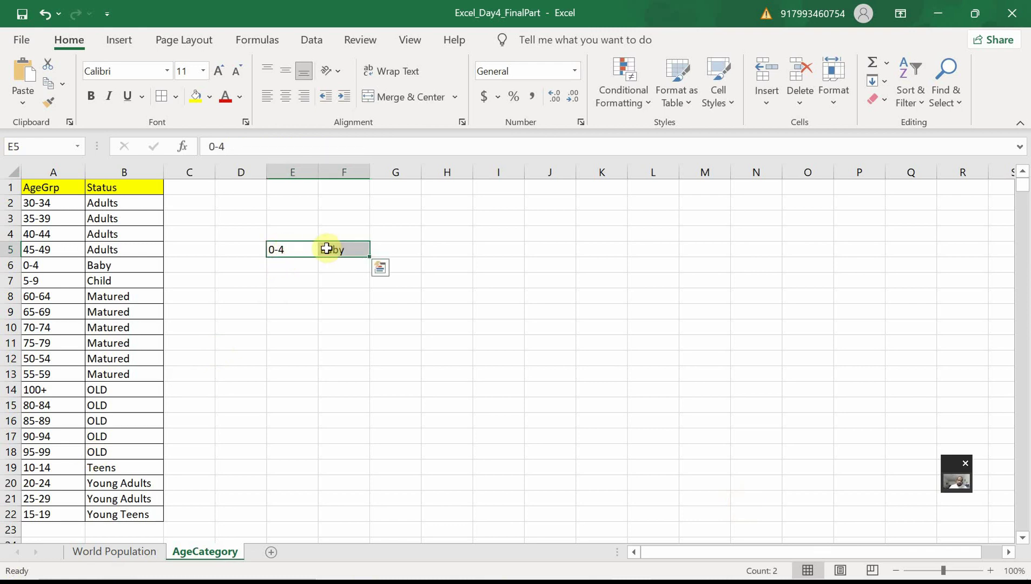
click(292, 271)
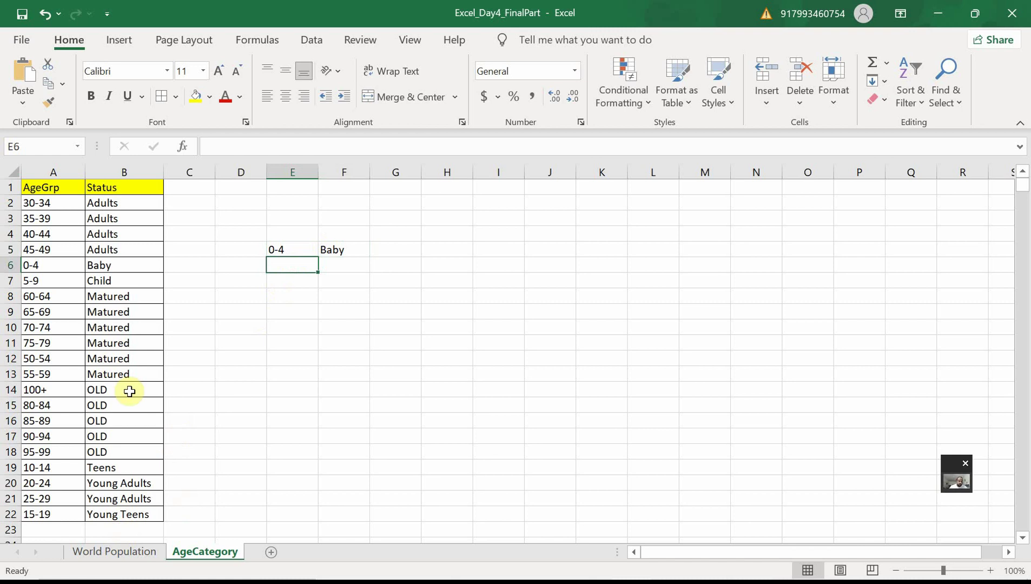
click(99, 206)
click(108, 551)
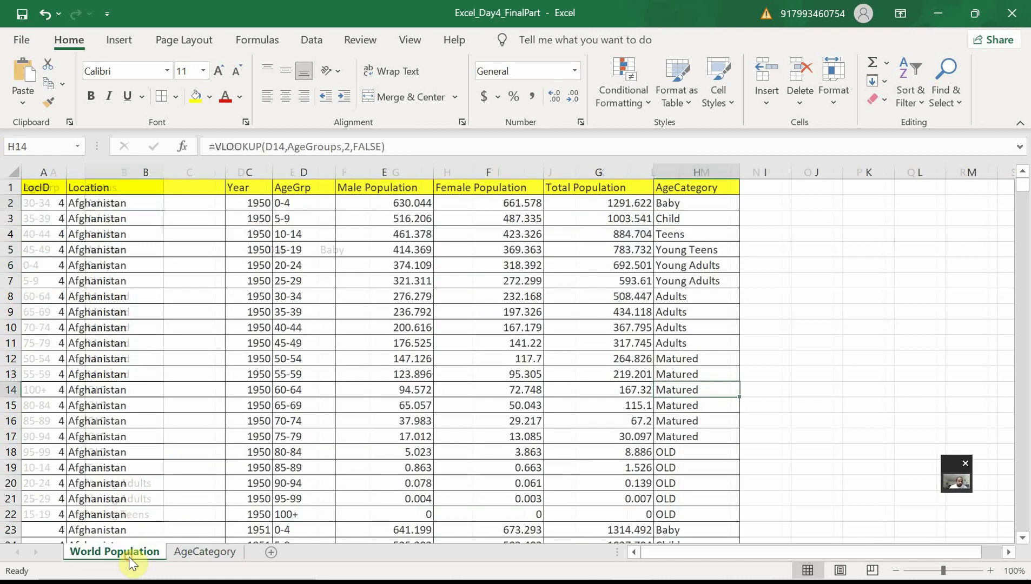
click(675, 205)
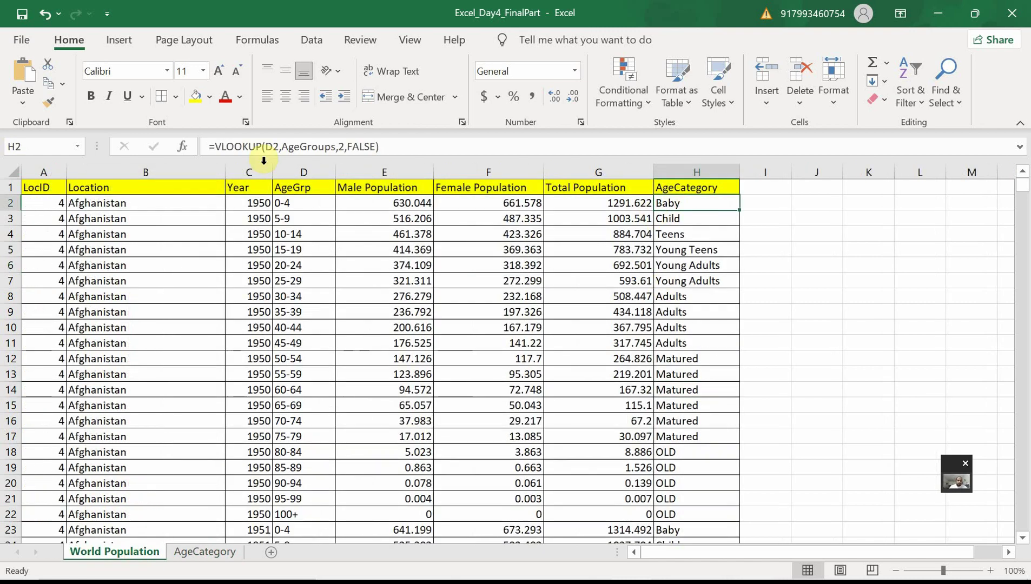
click(183, 149)
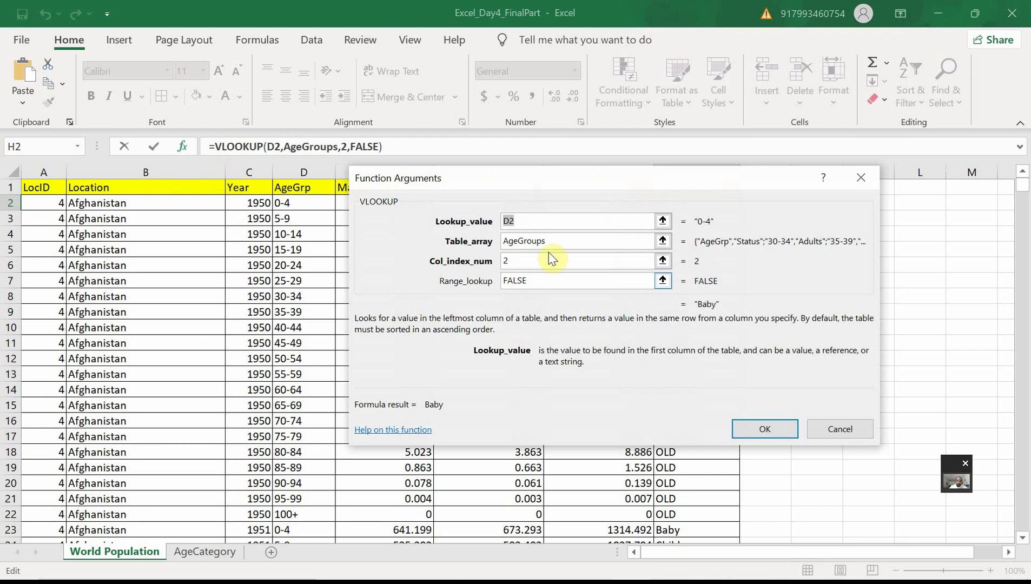
click(535, 219)
click(761, 431)
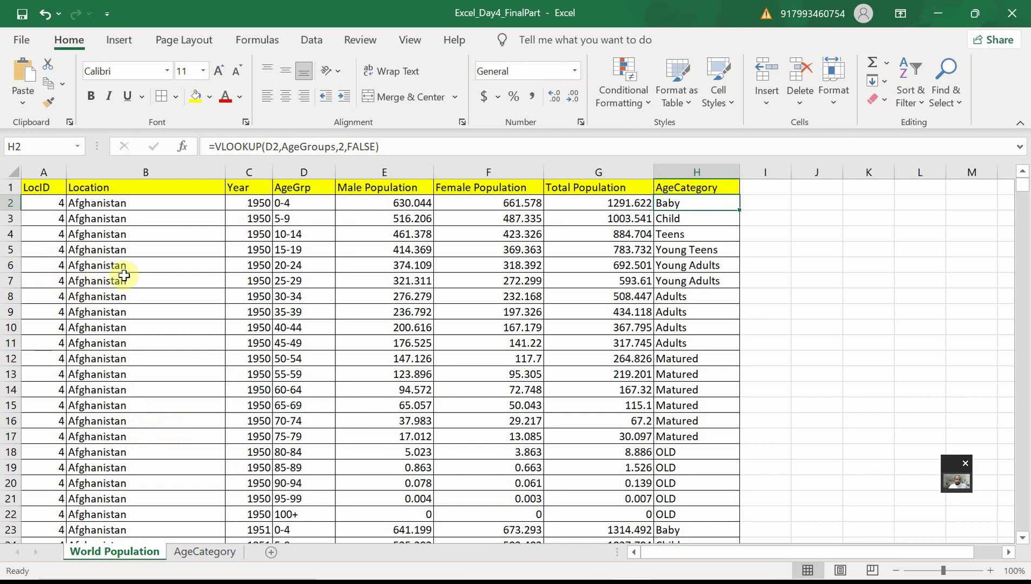
Copy the entire LocID and Location columns (A:B) of the World Population sheet
click(110, 204)
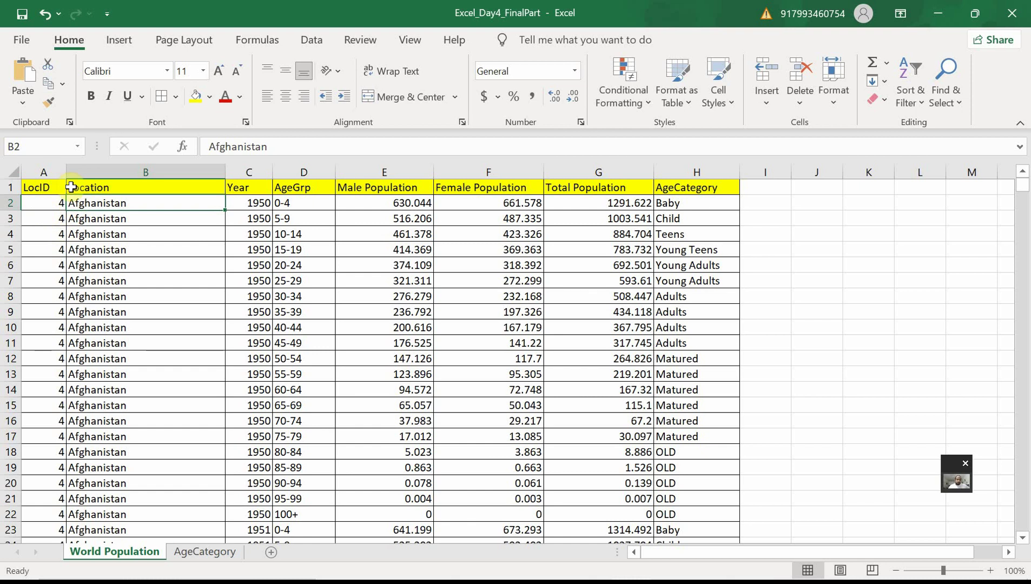
drag(67, 173, 102, 172)
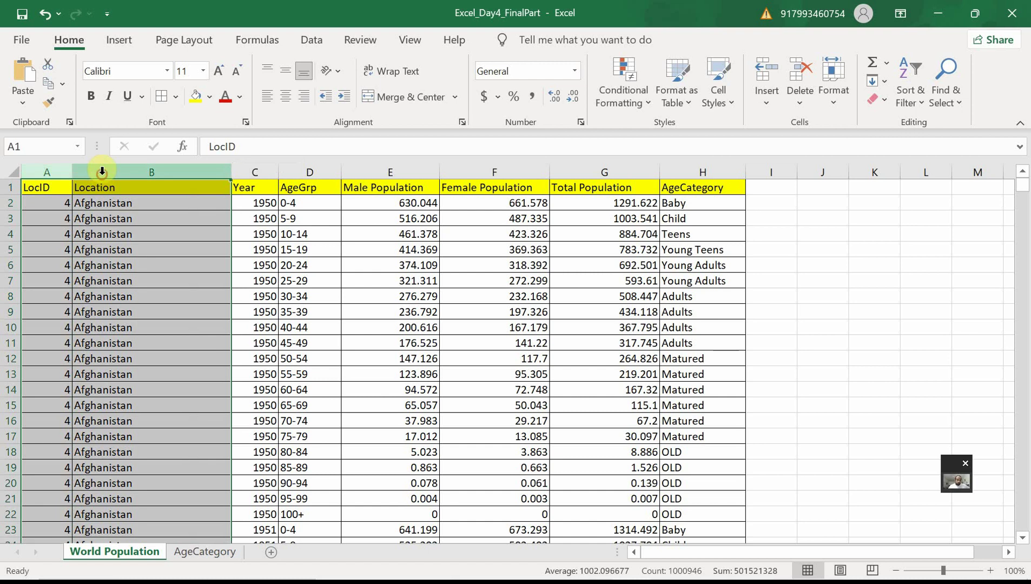
right_click(102, 171)
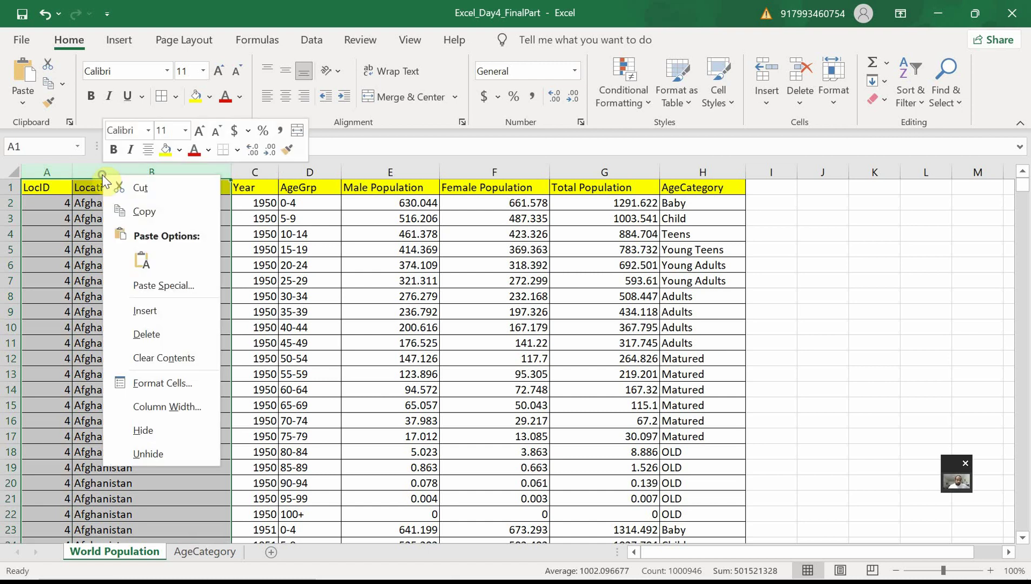
click(138, 212)
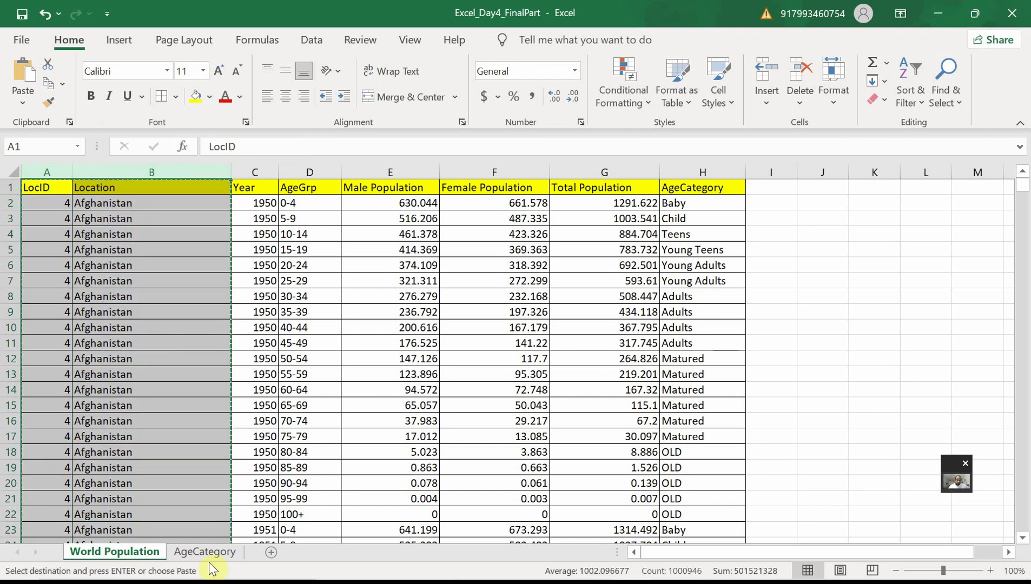
Add a new sheet named Country and insert the copied LocID and Location columns starting at column A
click(271, 552)
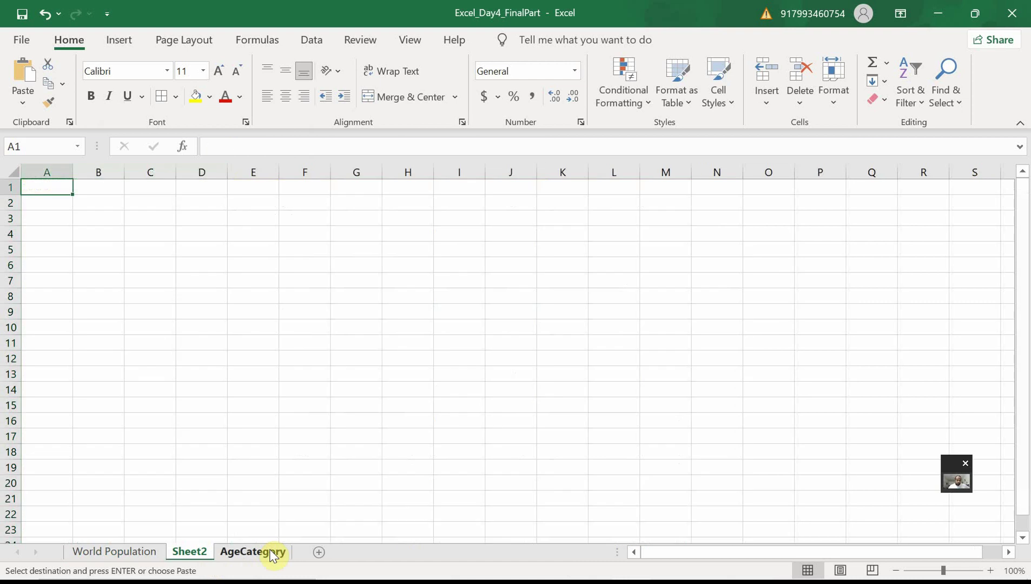
right_click(205, 552)
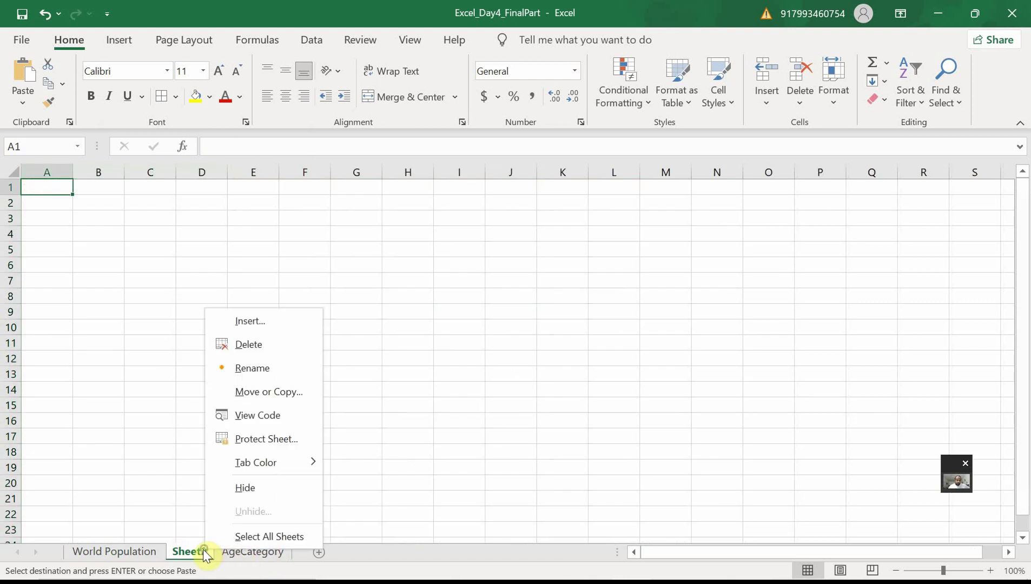
click(251, 367)
text(Country)
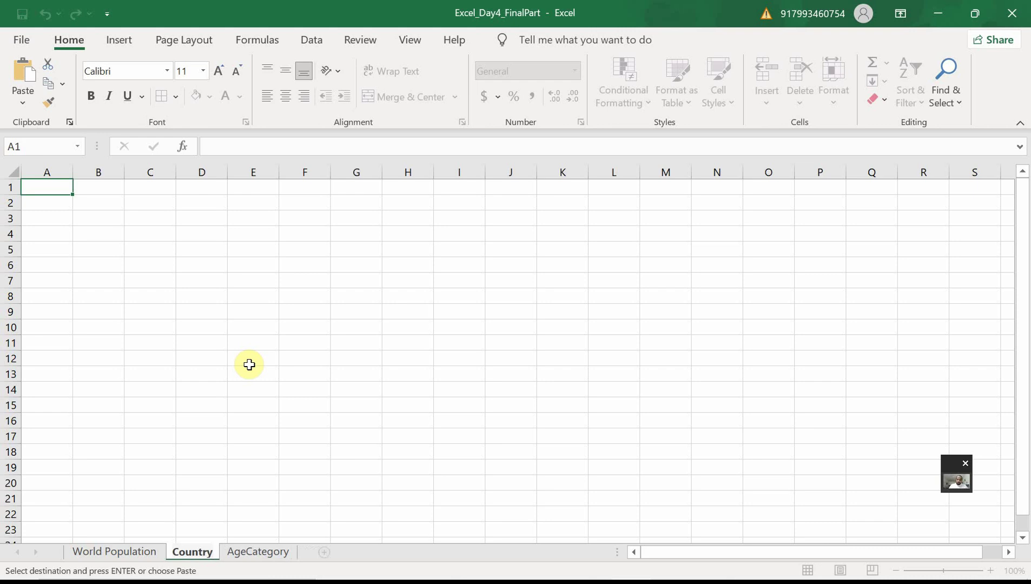
key(Return)
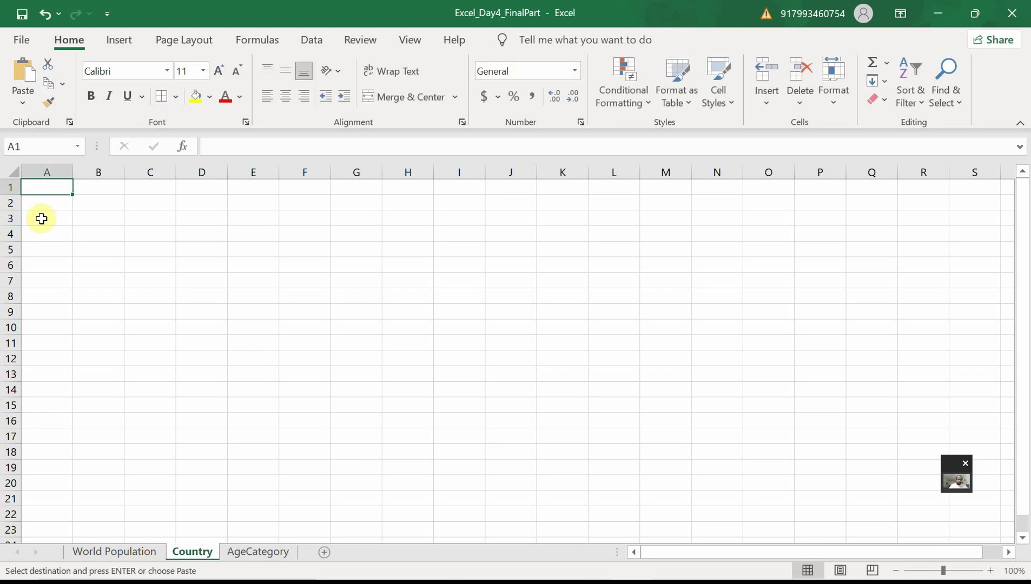
right_click(53, 172)
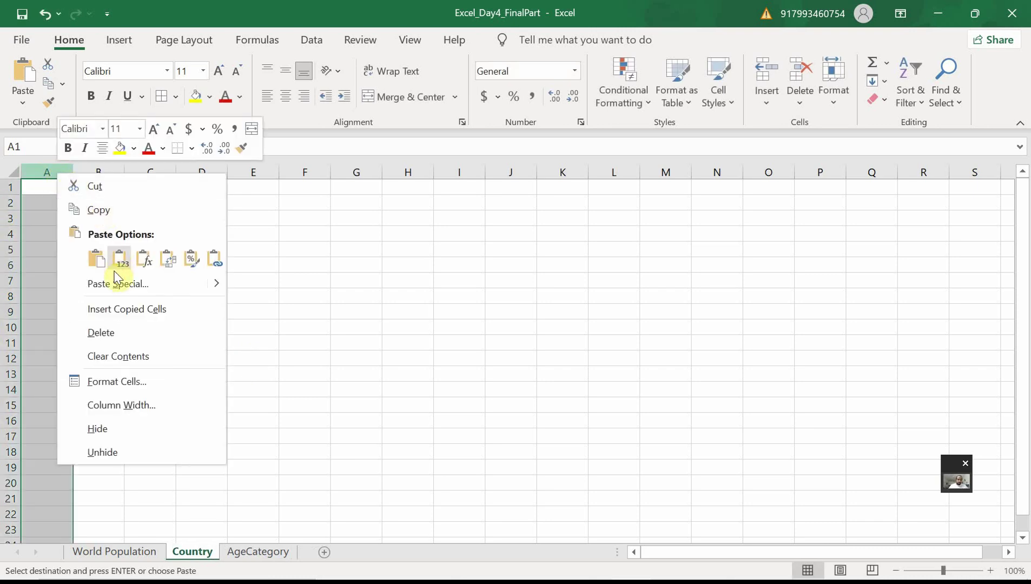
click(117, 314)
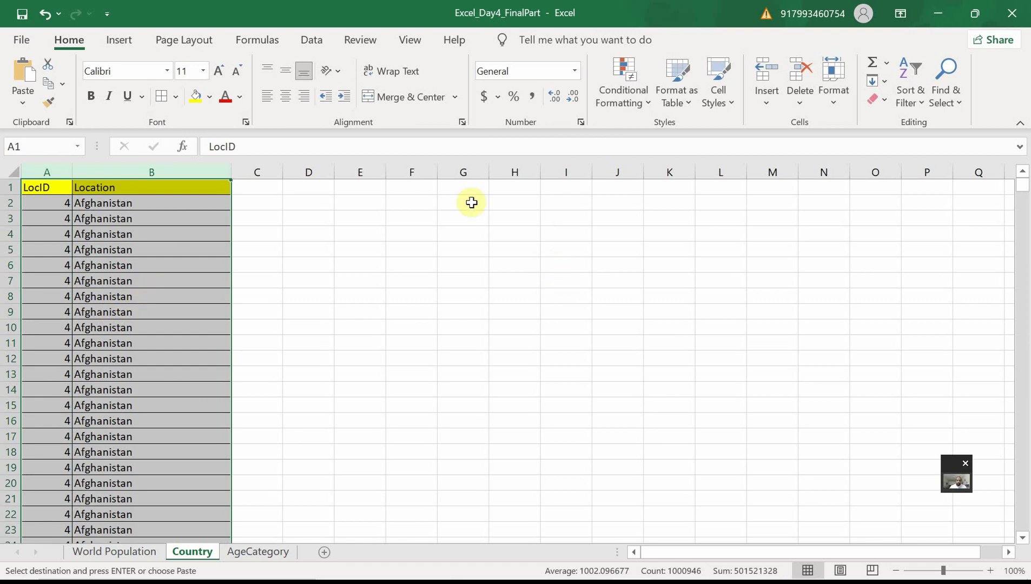
Remove duplicate rows from the Country sheet based on both LocID and Location, treating the first row as headers
click(315, 42)
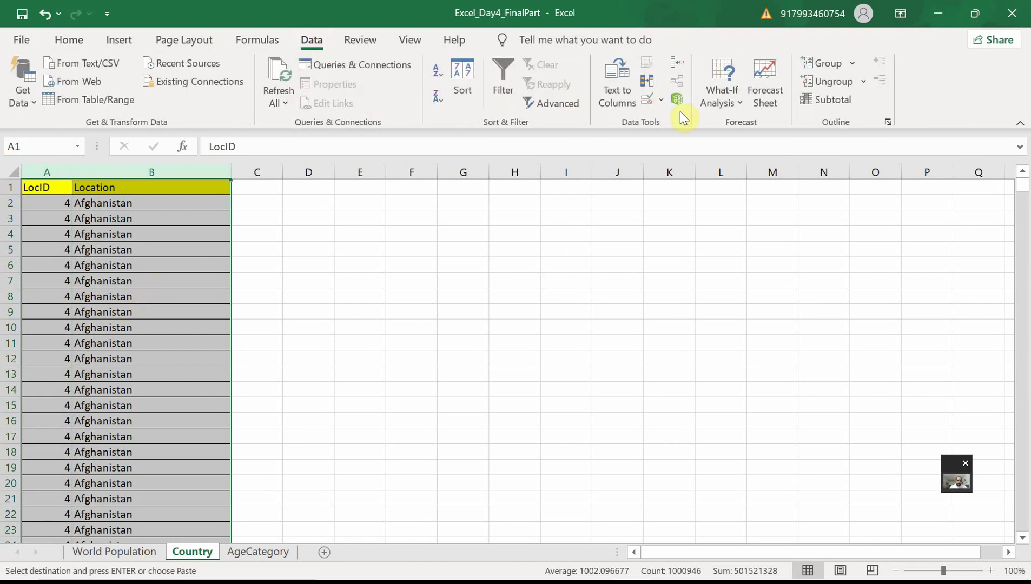
click(648, 81)
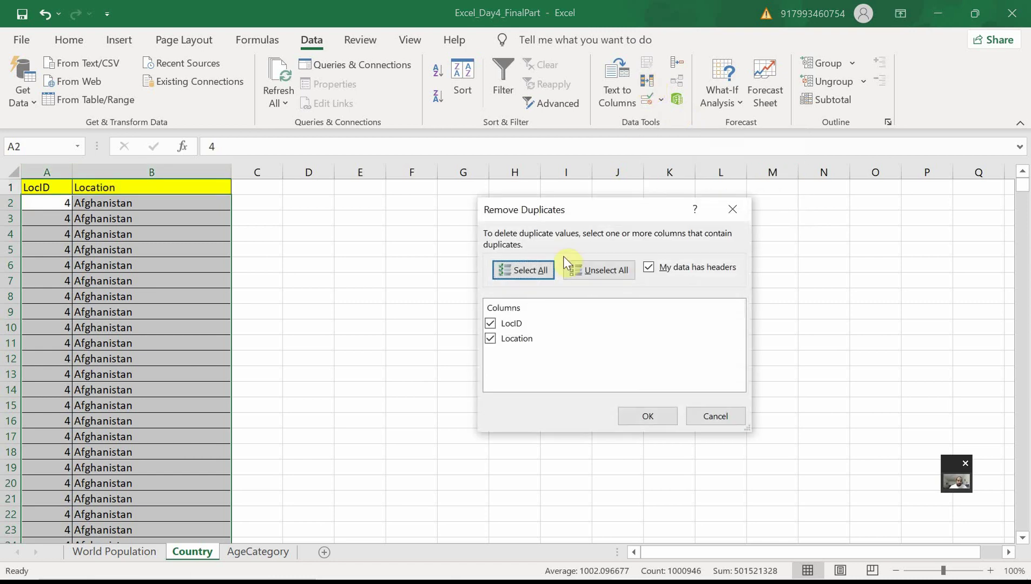
click(640, 416)
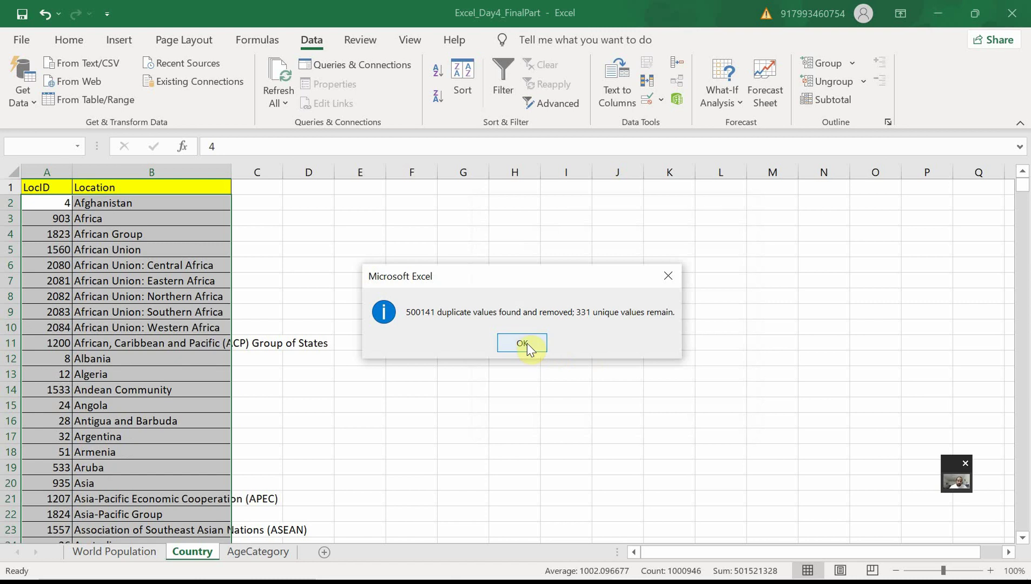
click(521, 343)
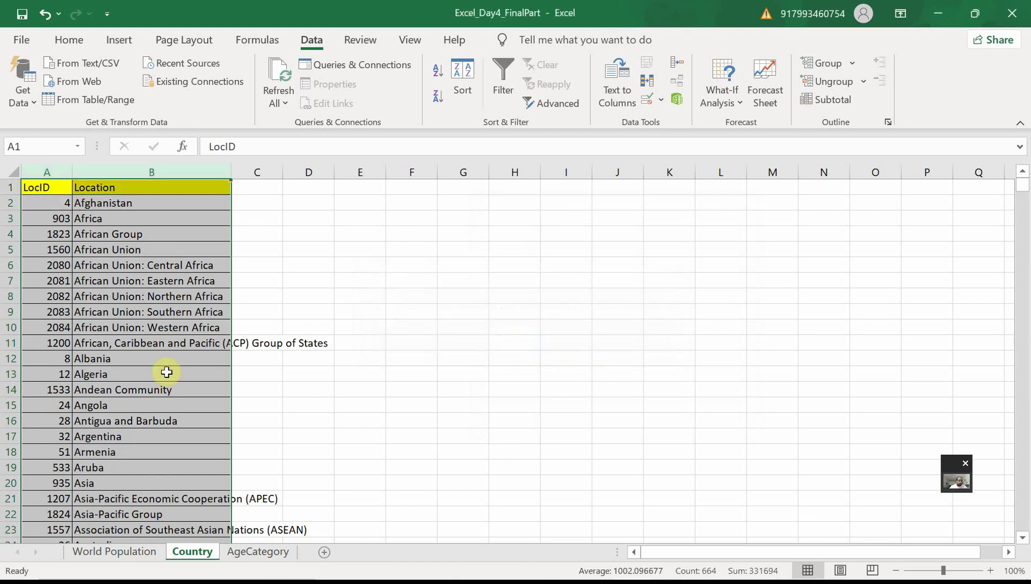
Look through the list of unique locations on the Country sheet
scroll(166, 379, down, 7)
scroll(166, 406, down, 20)
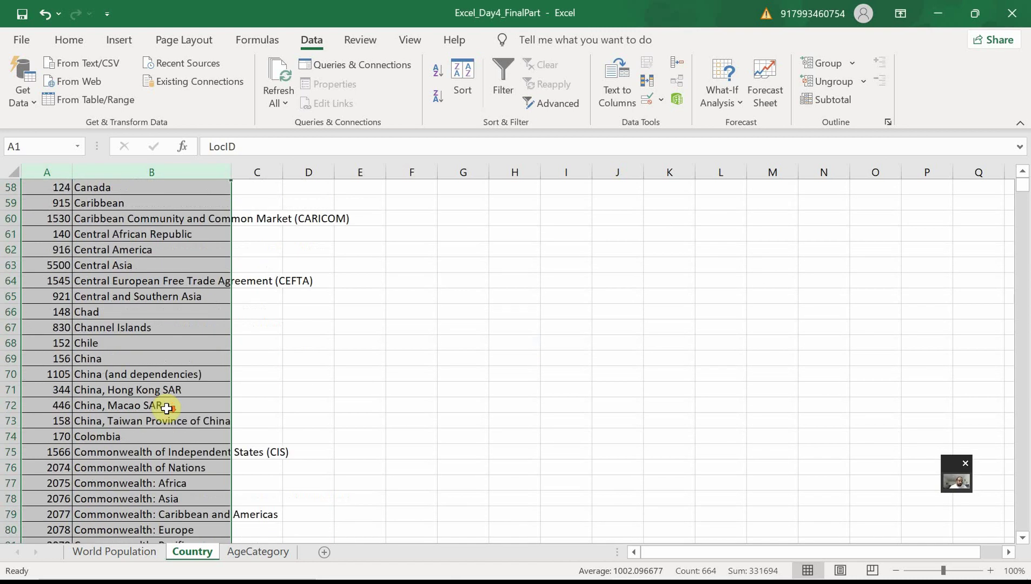
scroll(167, 406, down, 20)
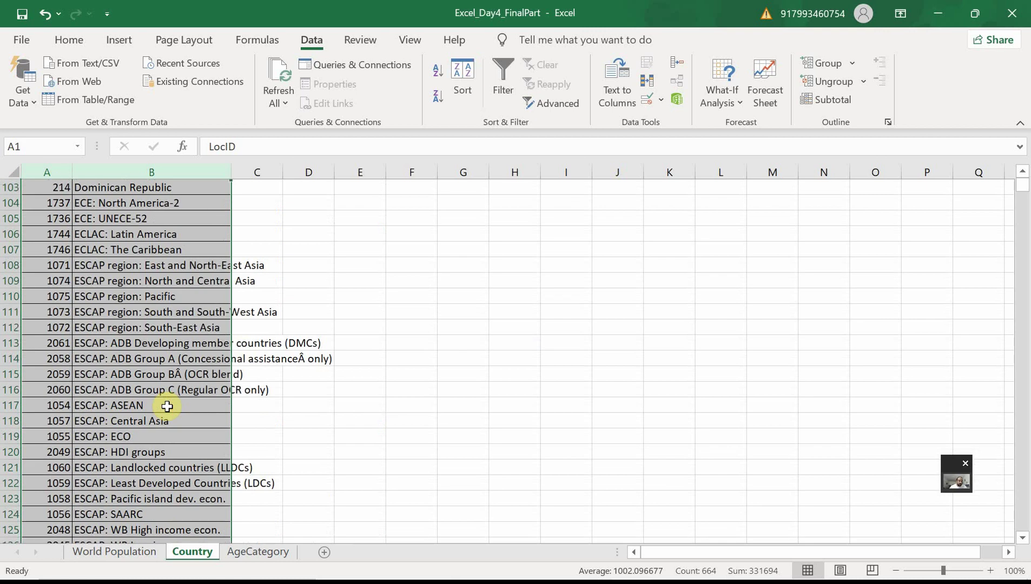
scroll(168, 409, down, 20)
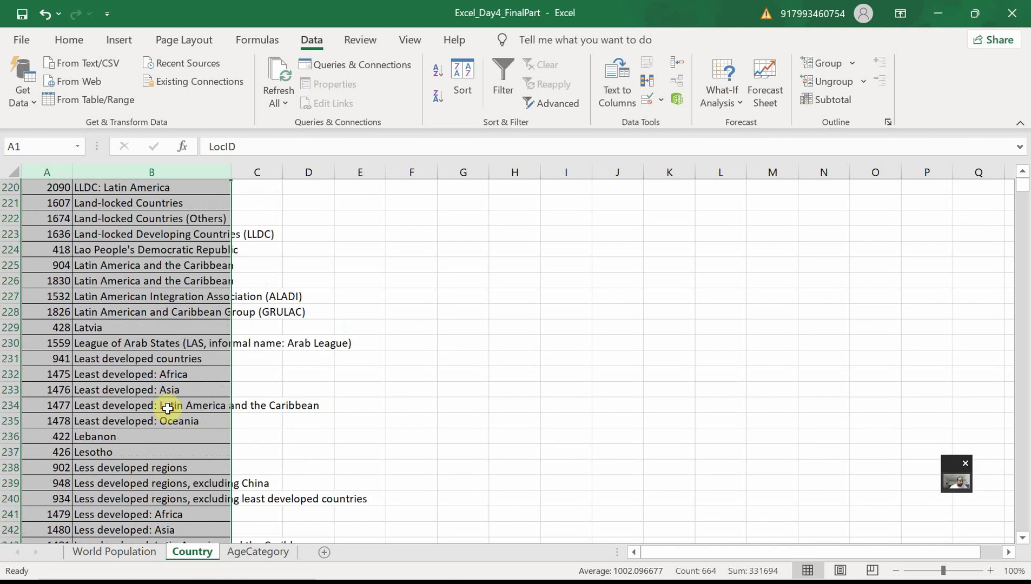
scroll(168, 409, down, 7)
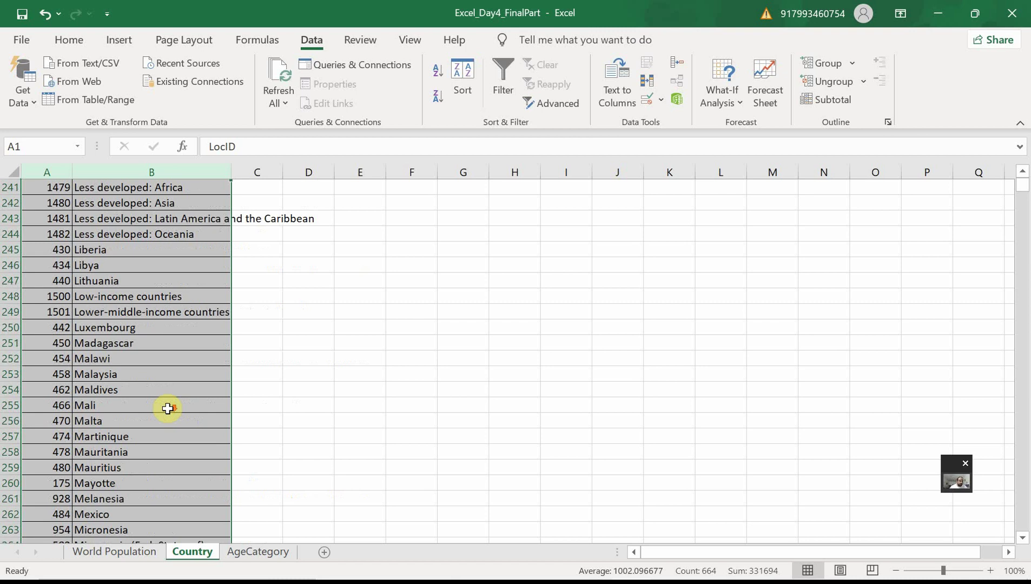
scroll(168, 409, down, 6)
scroll(167, 409, up, 20)
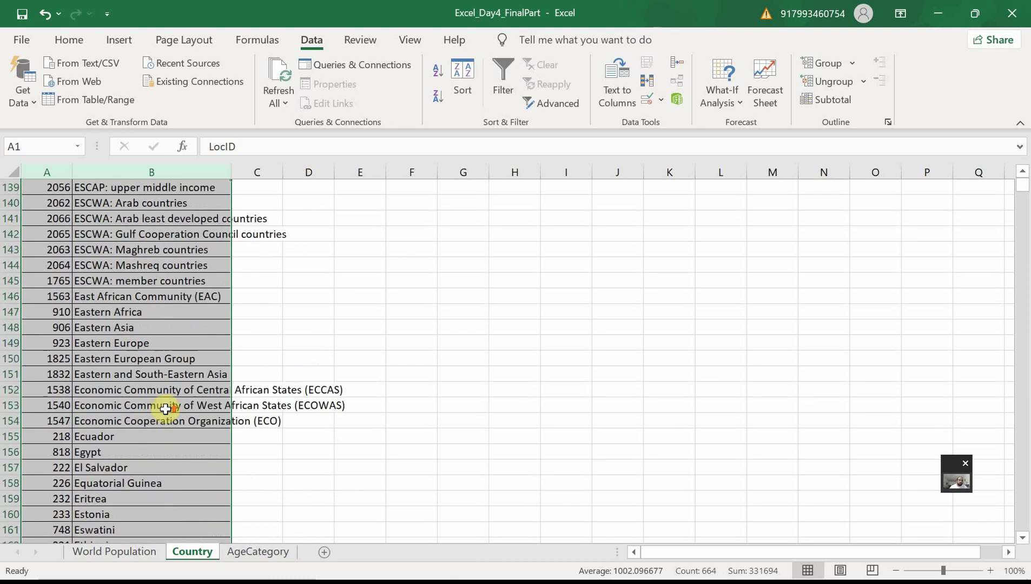
scroll(166, 409, up, 20)
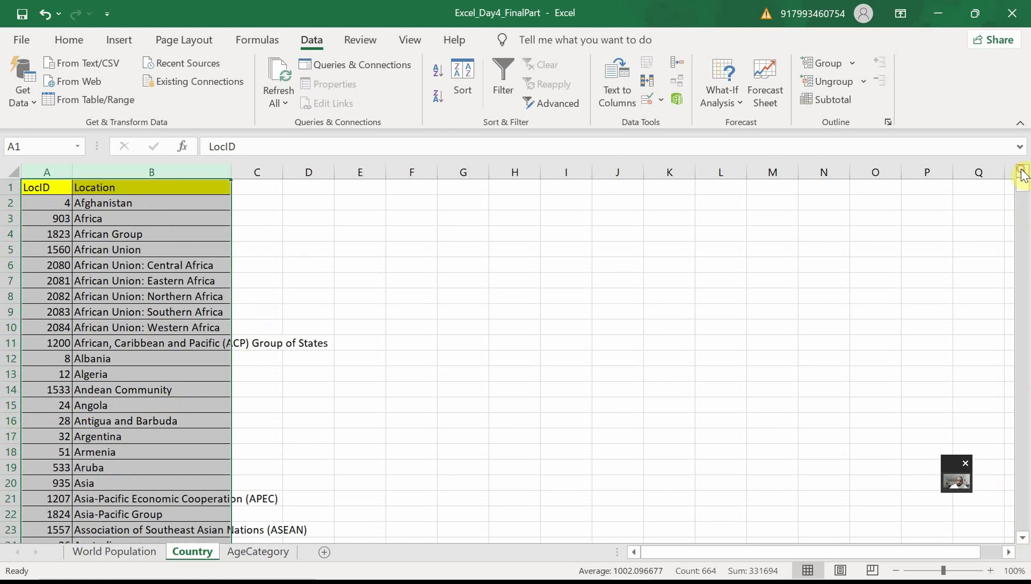
Fit the Location column's width to its contents and sort the list by LocID from smallest to largest, expanding the selection to Location
click(111, 203)
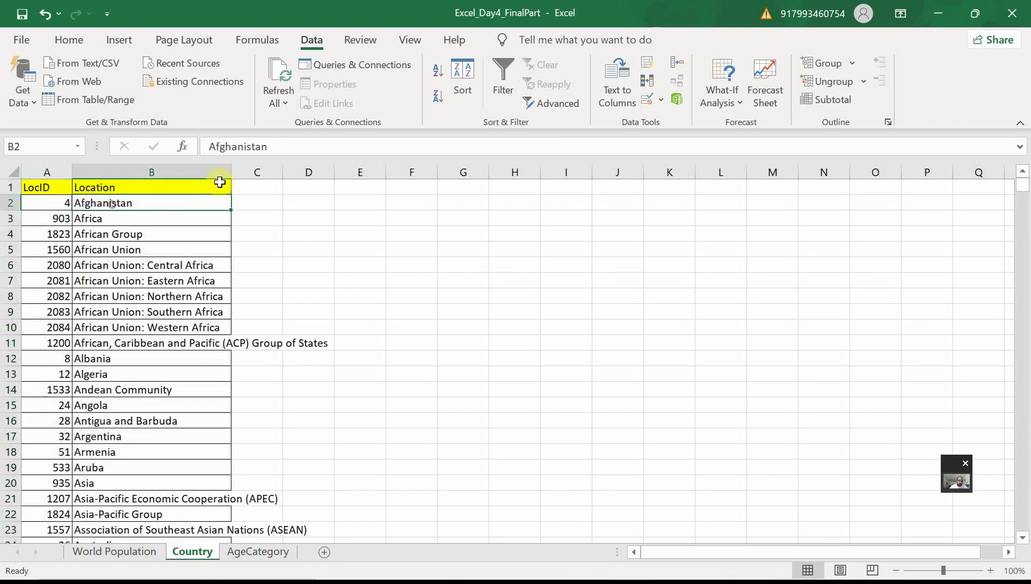
double_click(231, 172)
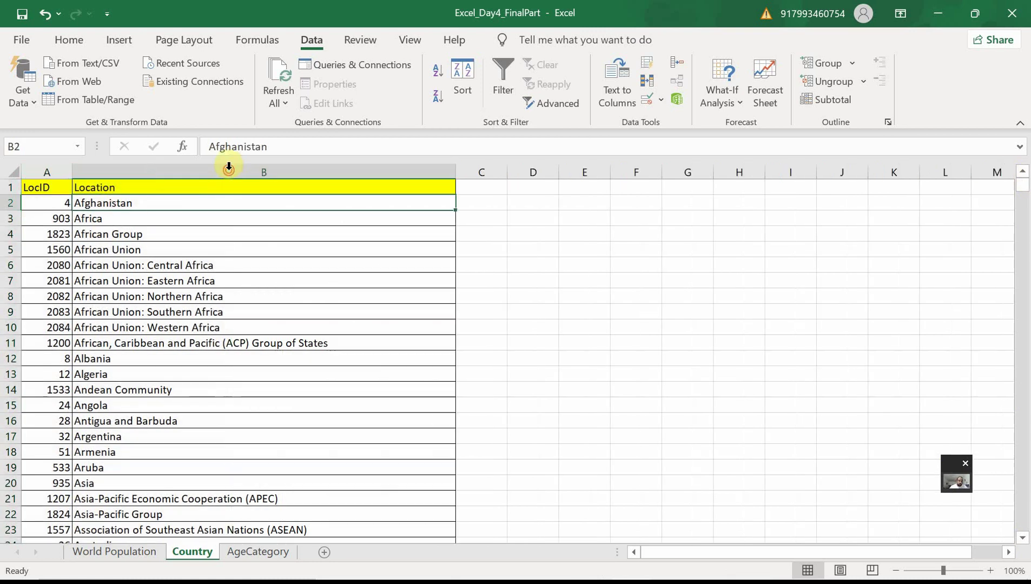
click(50, 202)
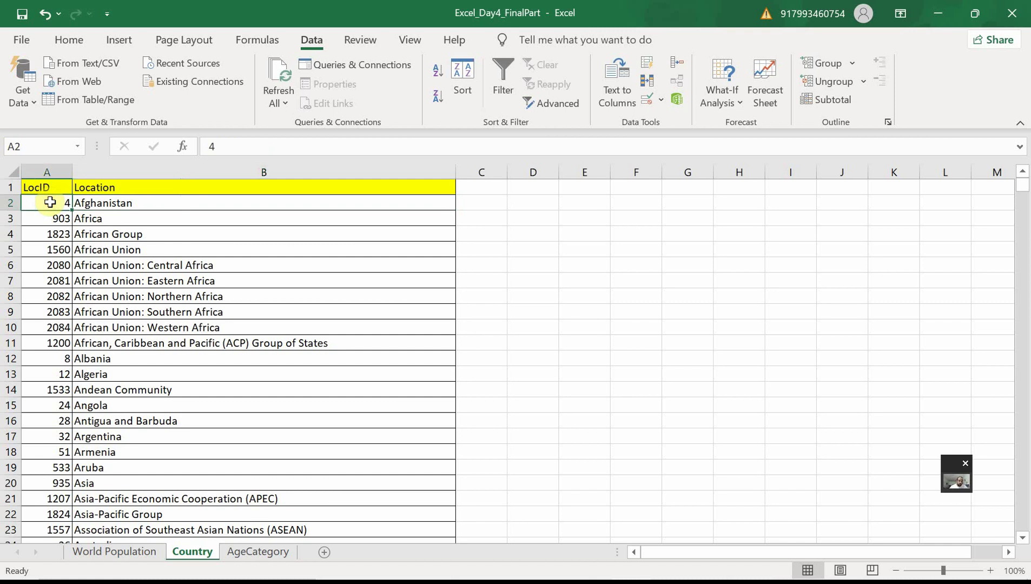
key(ctrl+shift+Down)
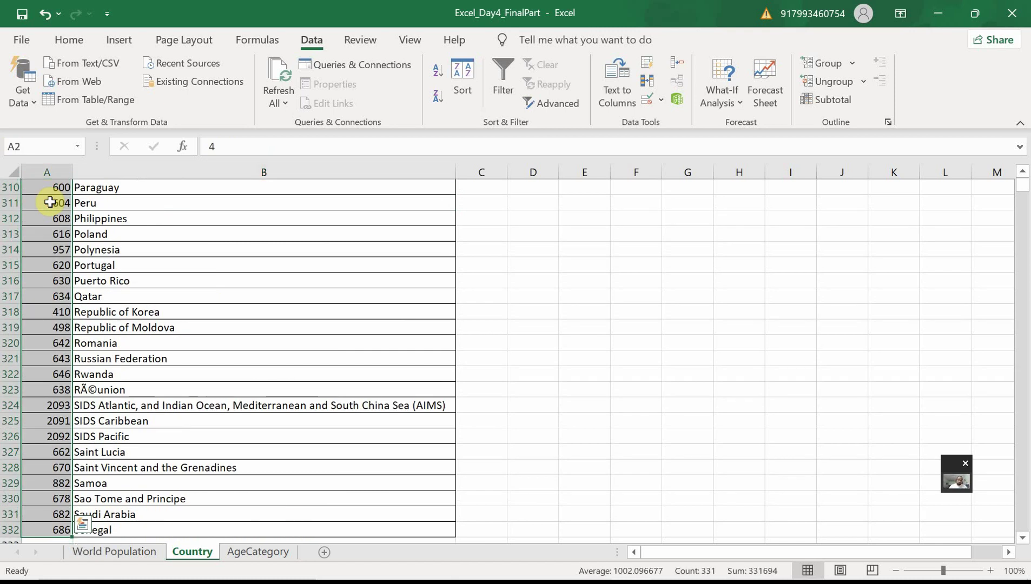
right_click(49, 225)
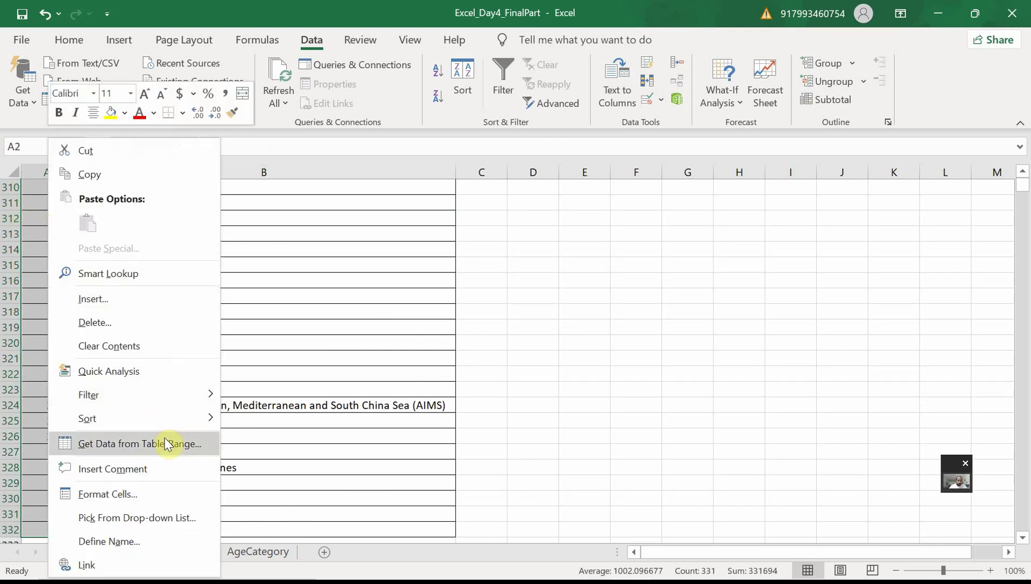
mouse_move(172, 424)
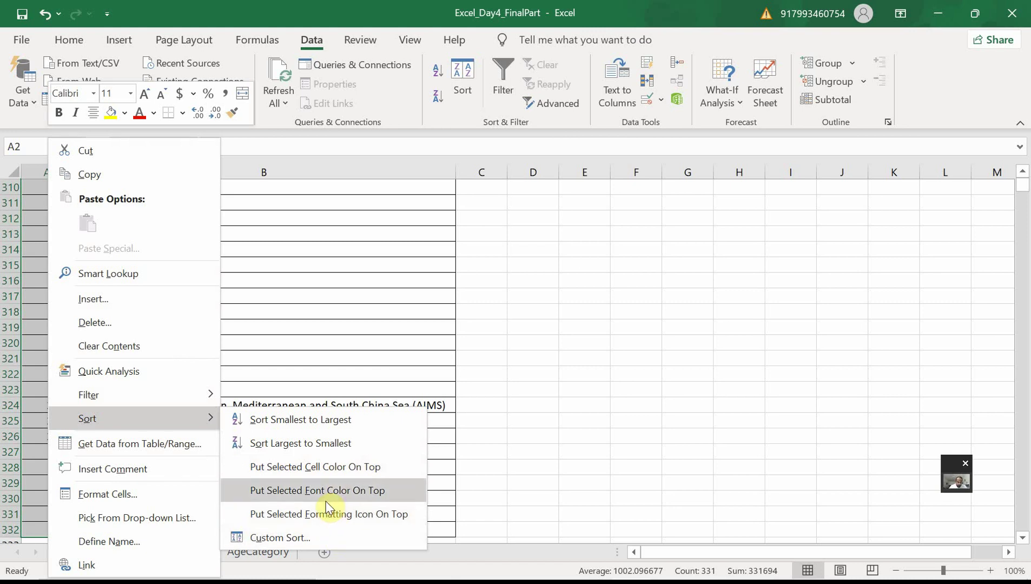
click(326, 426)
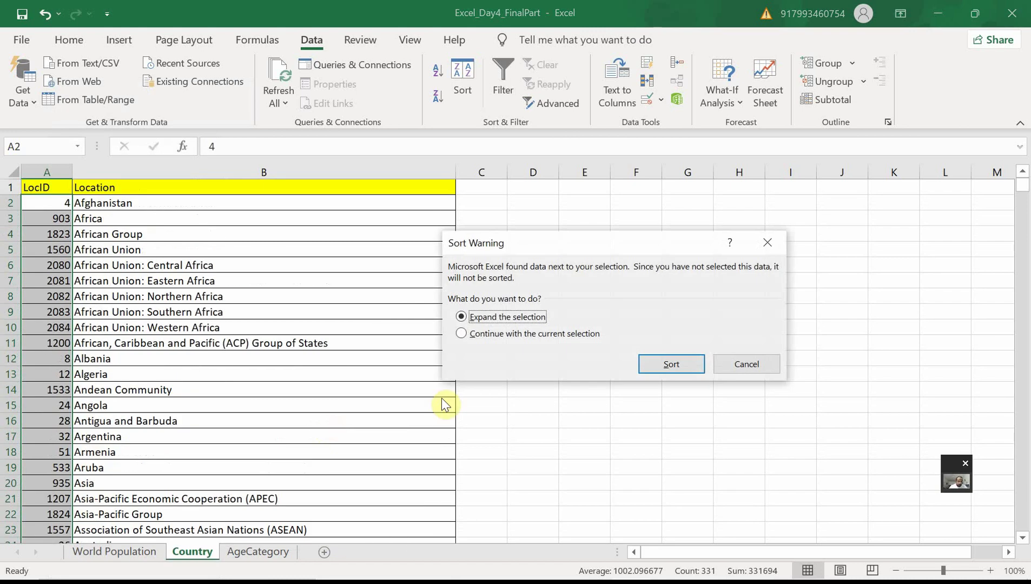
click(671, 364)
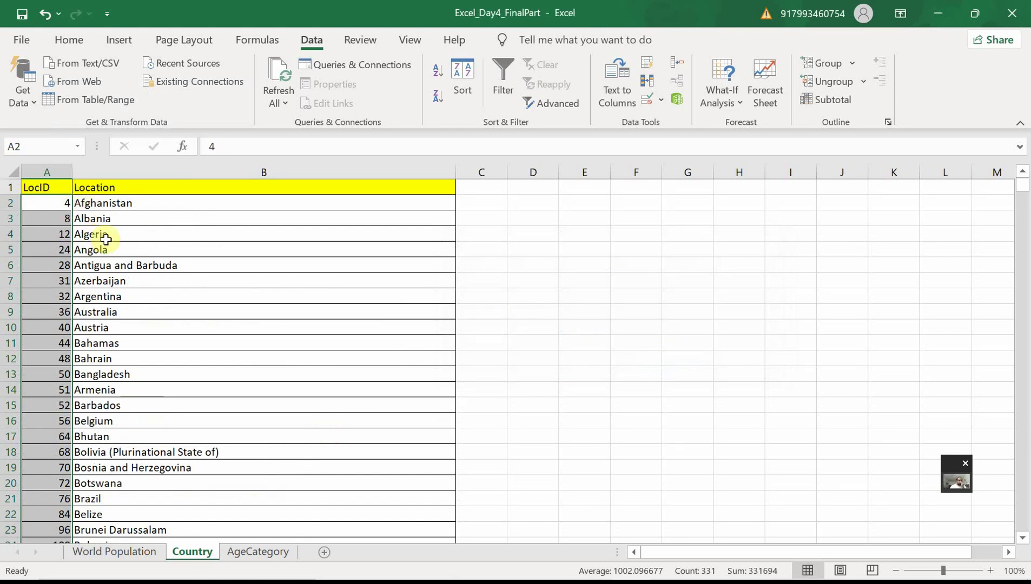
click(122, 281)
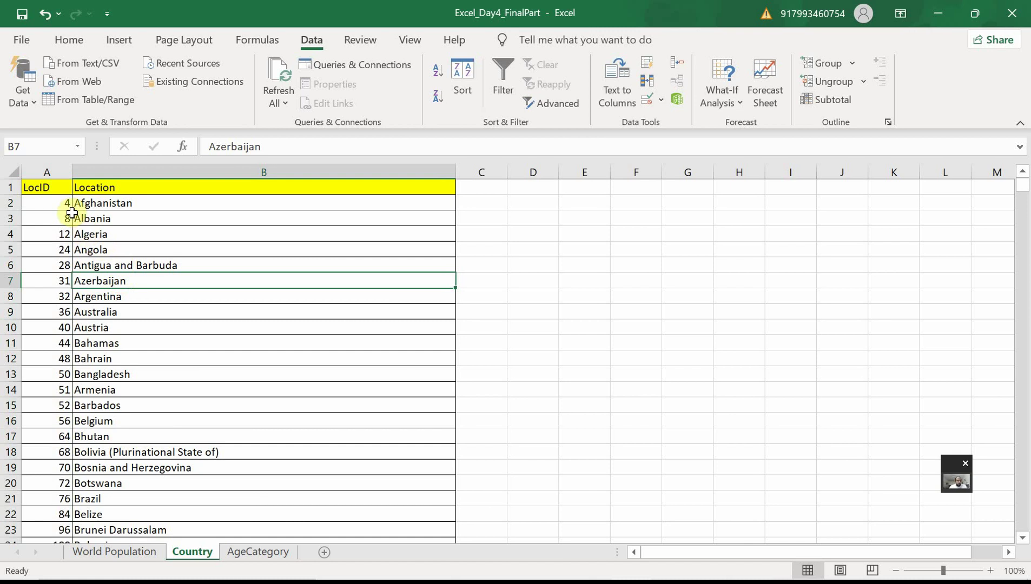
Define the name CountryInfo for the whole LocID and Location table, A1:B332, on the Country sheet
click(30, 186)
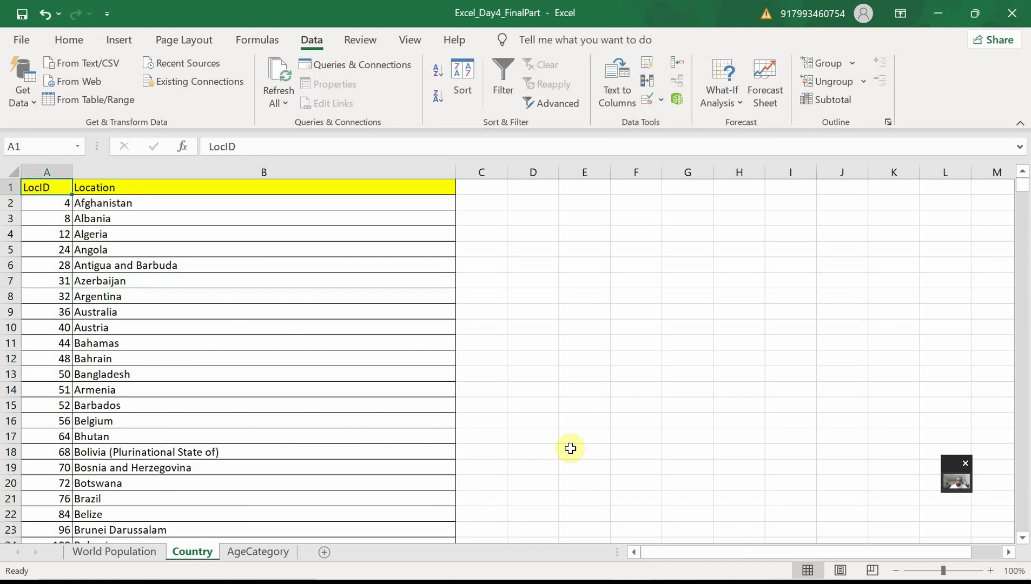
key(shift+Right)
key(ctrl+shift+Down)
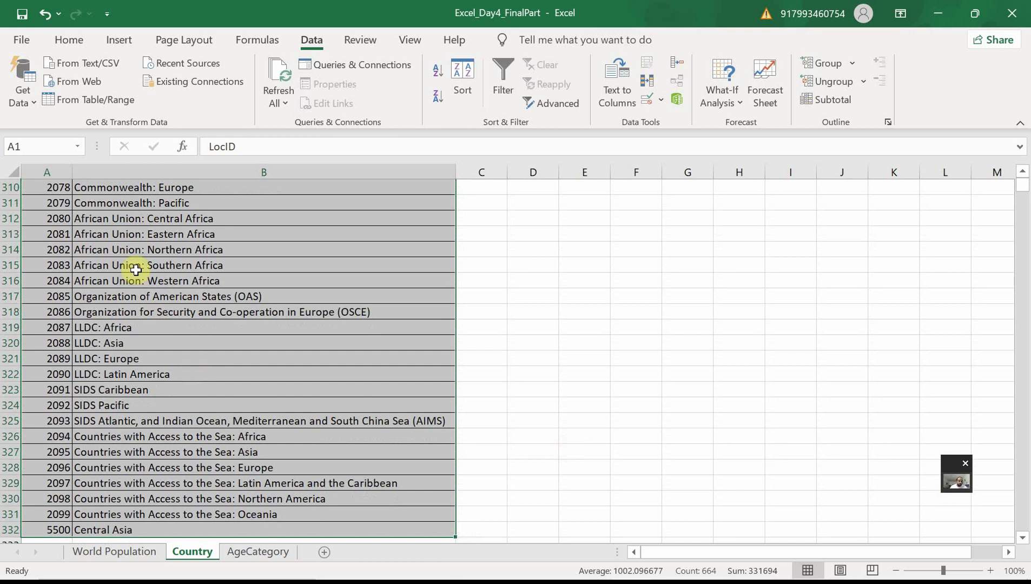
scroll(135, 384, up, 6)
scroll(135, 384, up, 6)
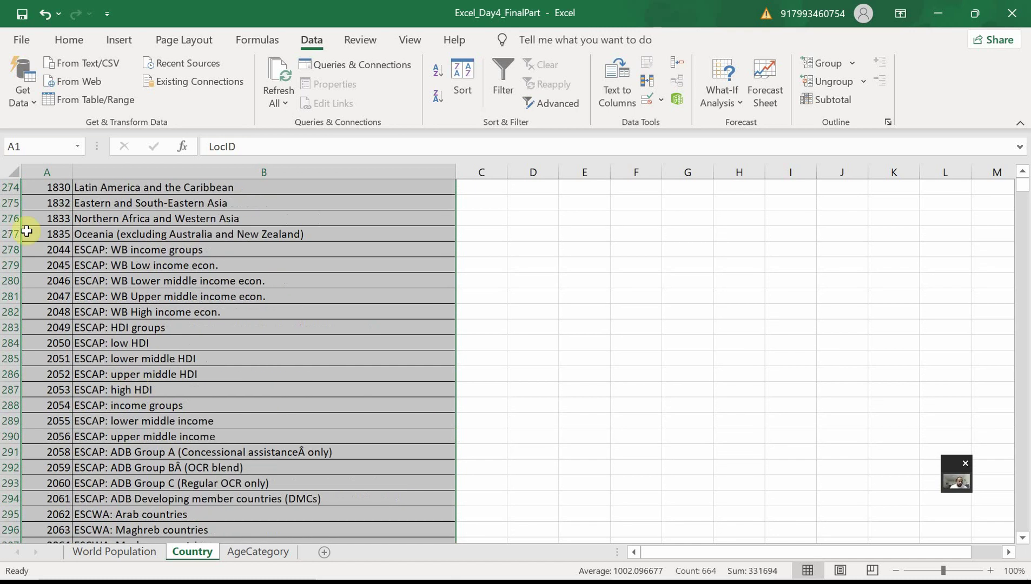
click(53, 146)
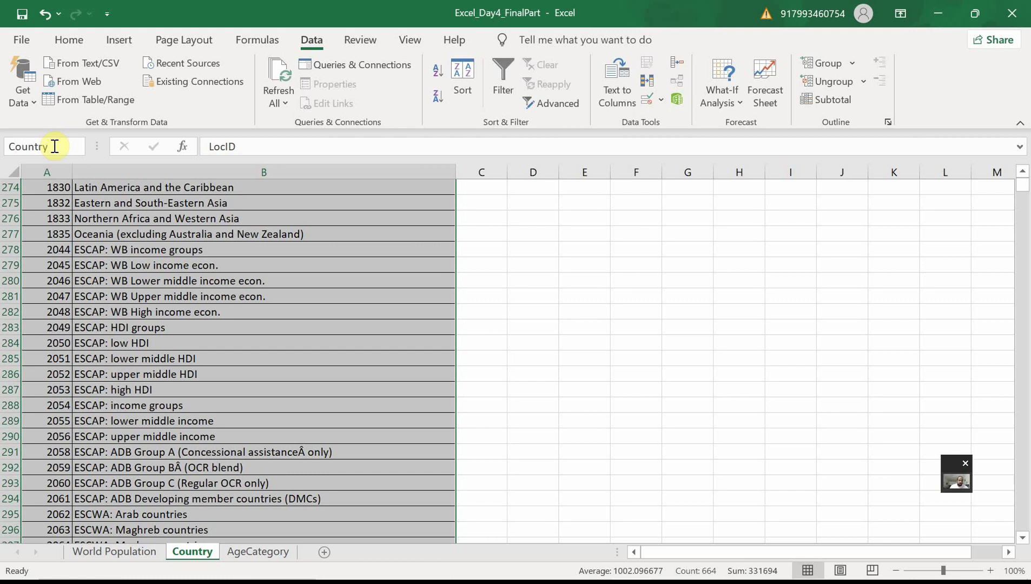
text(CountryInfor)
key(BackSpace)
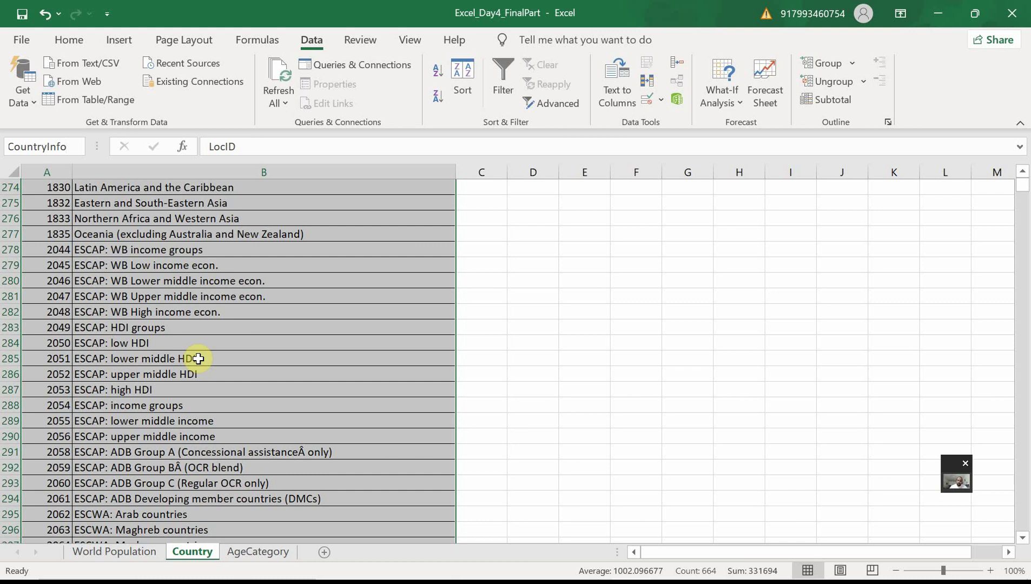
key(Return)
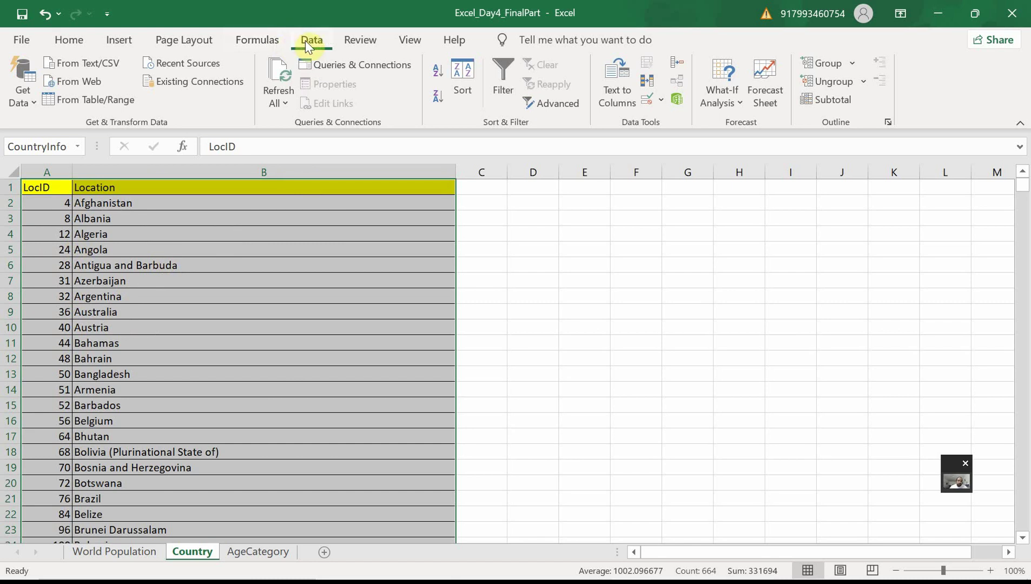
Review the workbook's defined names in the Name Manager, including the AgeGroups definition, and leave them unedited
click(270, 38)
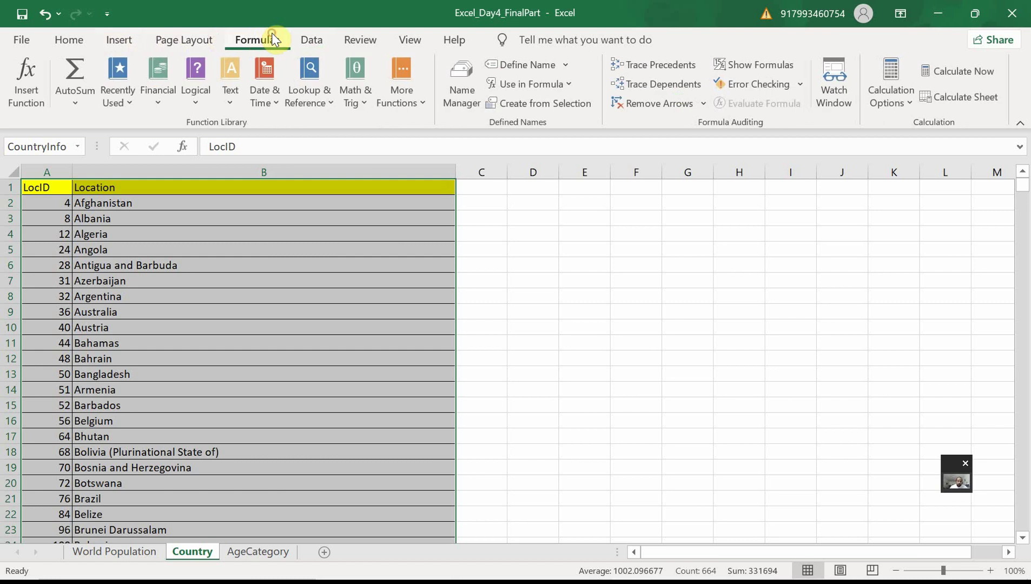
click(472, 88)
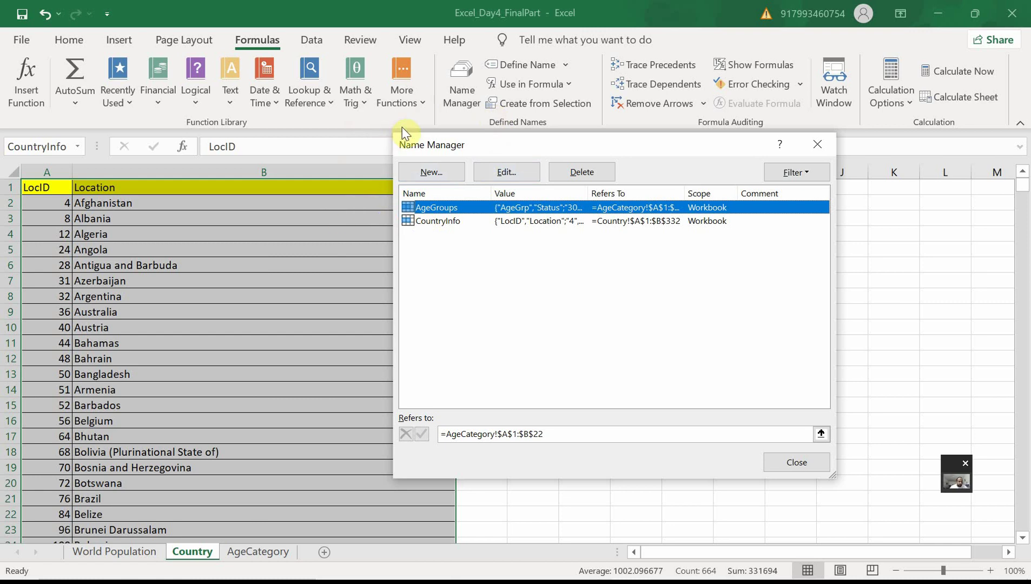
drag(526, 146, 751, 205)
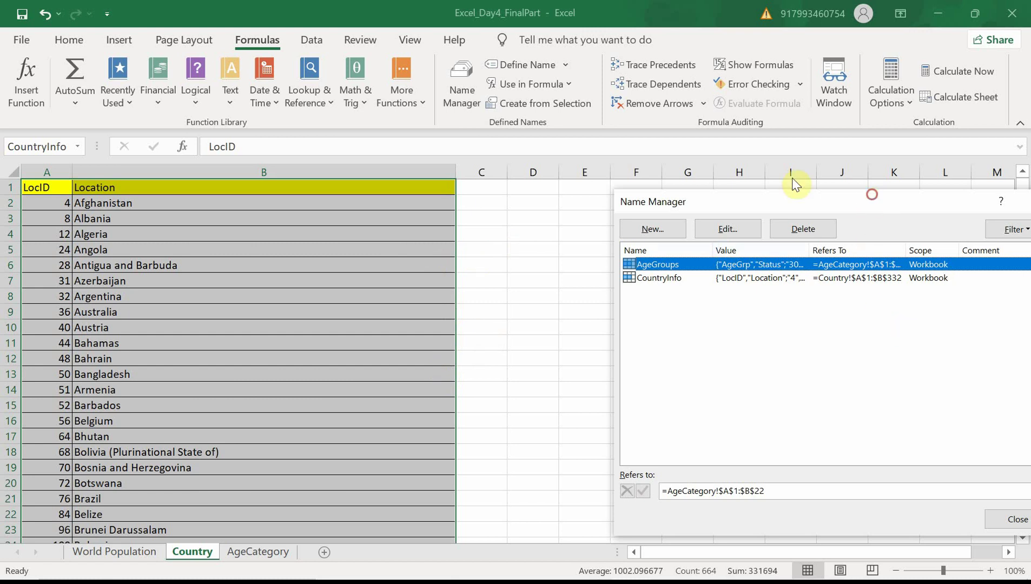
drag(870, 193, 674, 115)
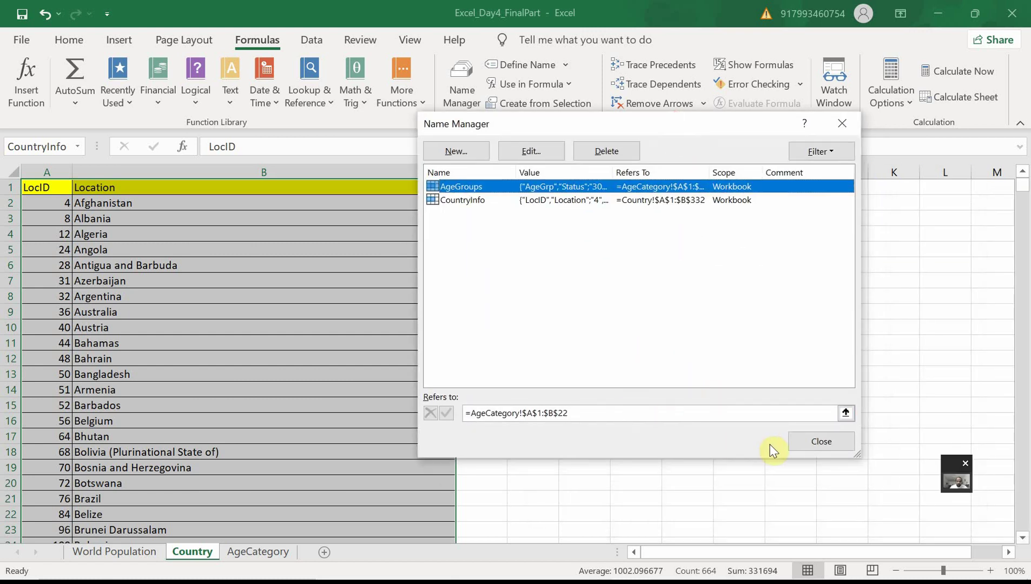
click(547, 153)
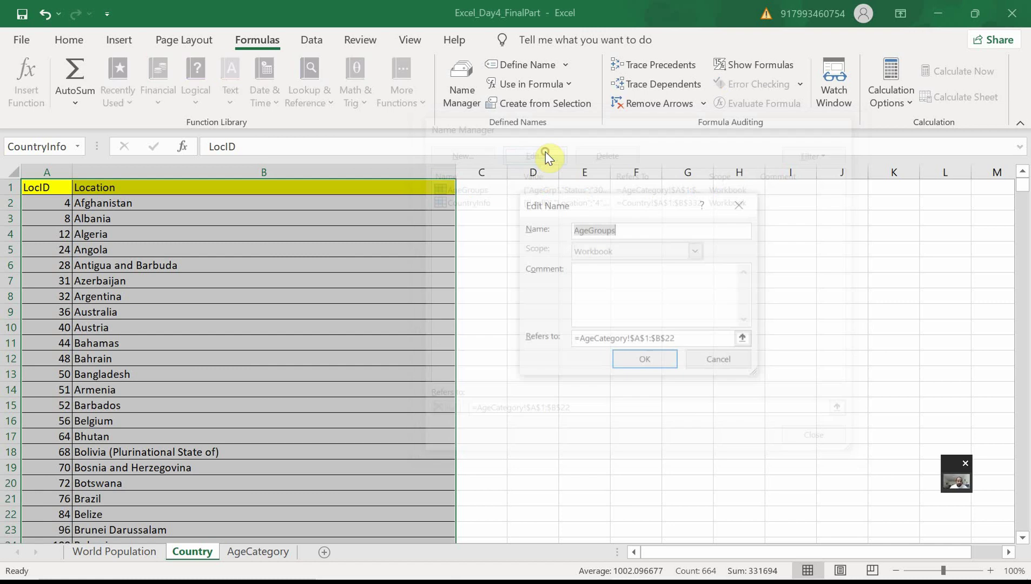
click(709, 363)
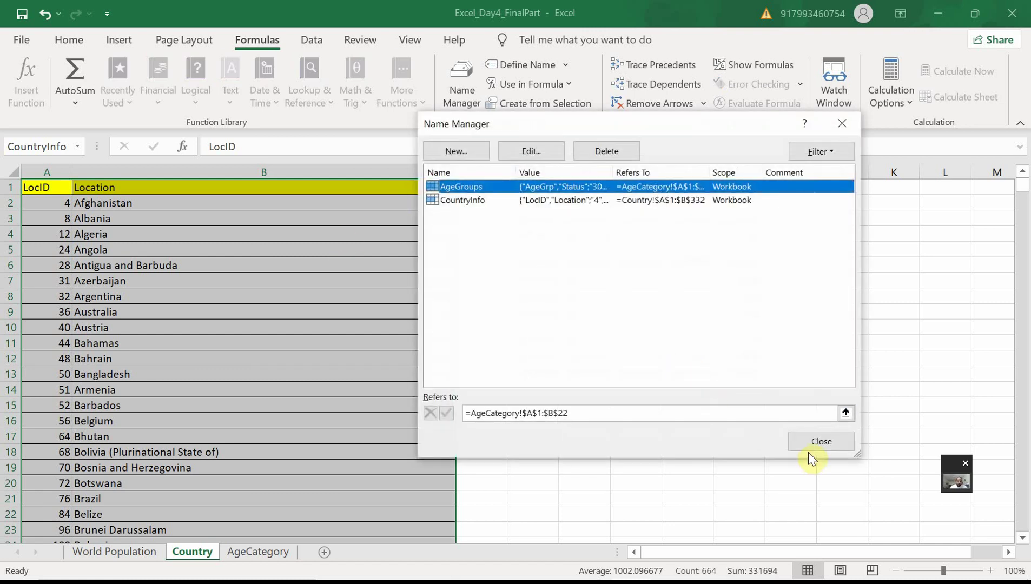
click(817, 440)
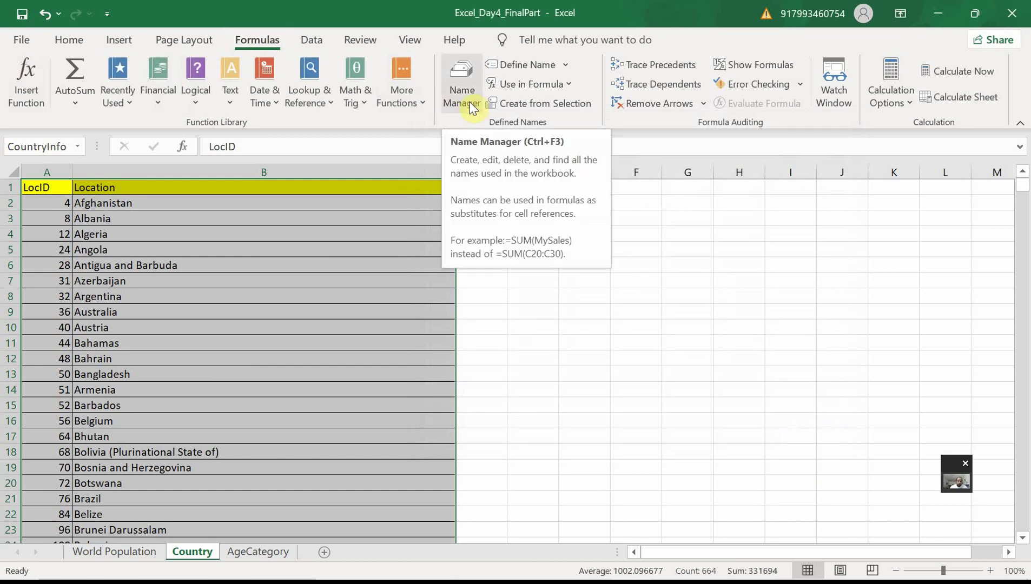
click(526, 248)
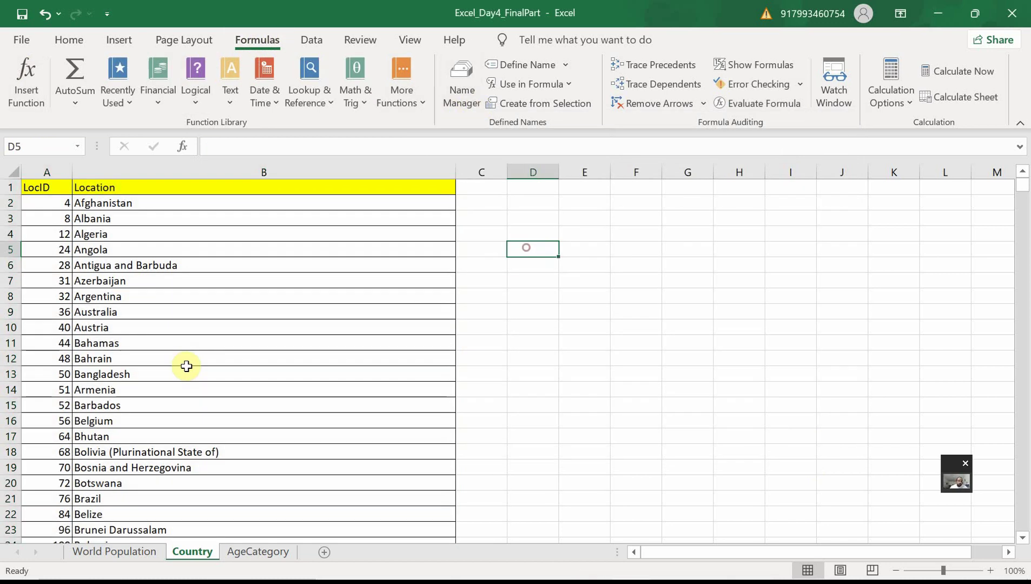
Widen the Location column on the World Population sheet and make the LocID column slightly wider than its contents
click(136, 555)
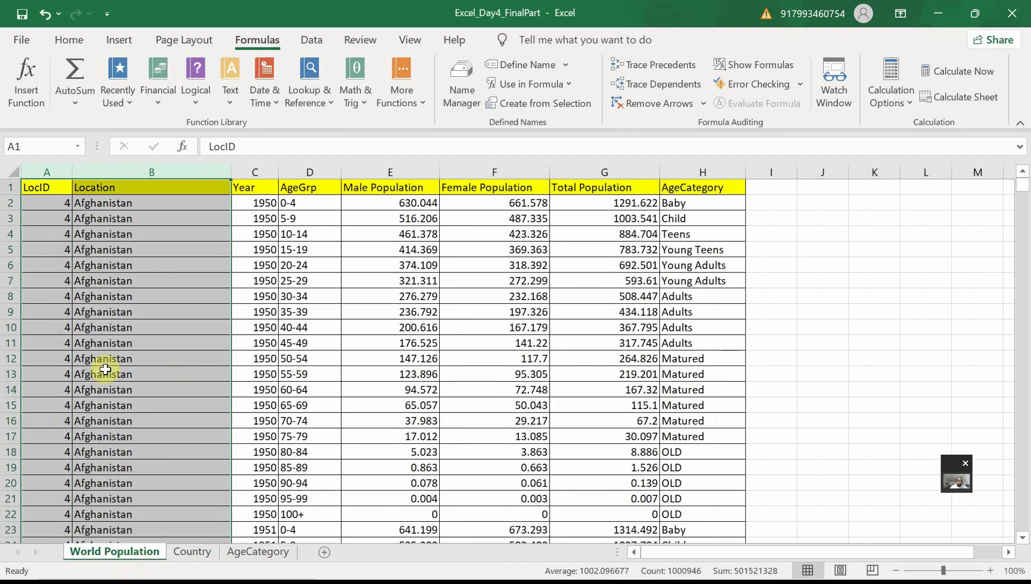
drag(231, 172, 280, 172)
click(166, 232)
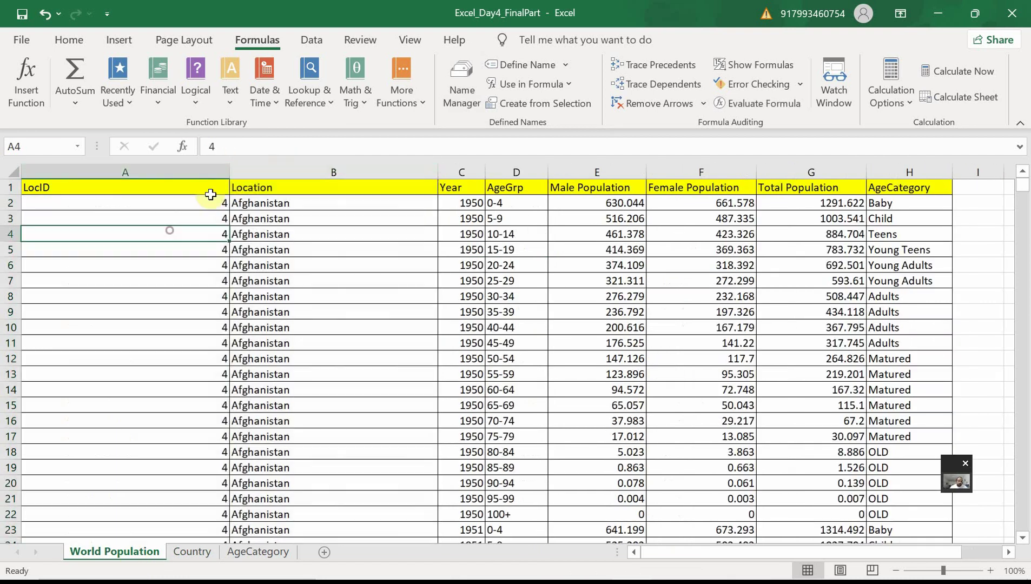
double_click(229, 171)
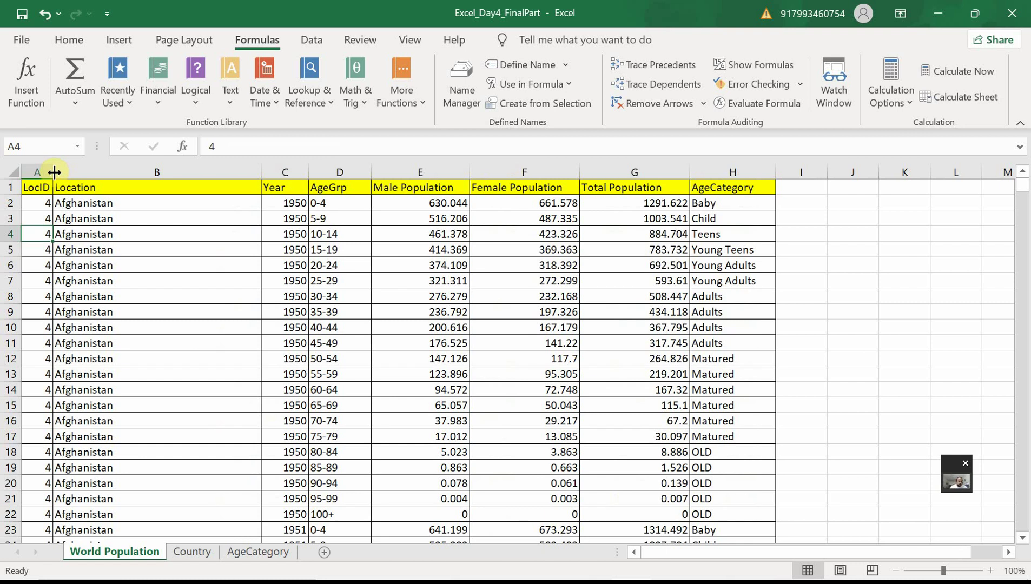
drag(54, 171, 60, 172)
click(130, 205)
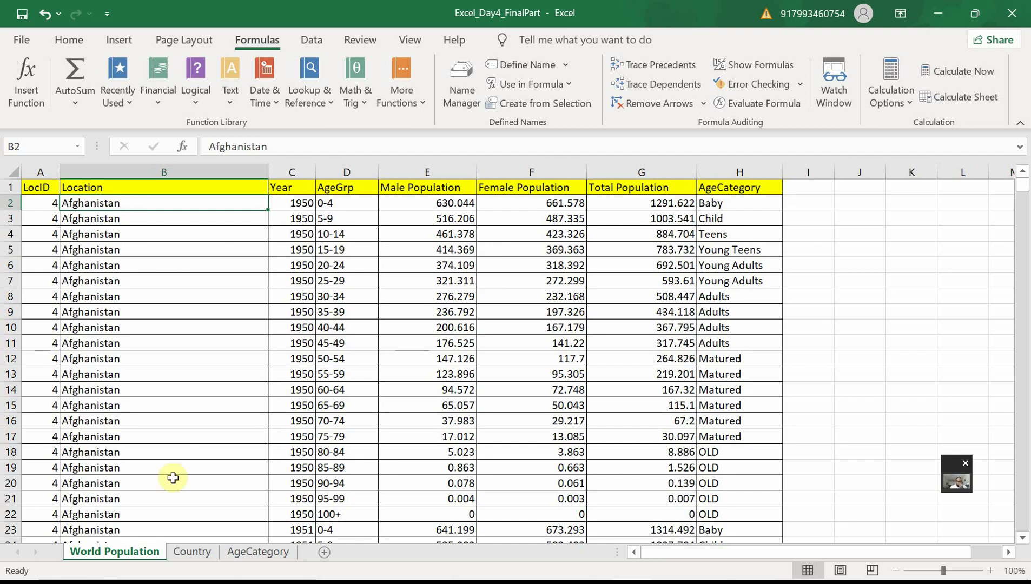
Clear all values below the Location header on the World Population sheet, keeping the header itself
click(193, 552)
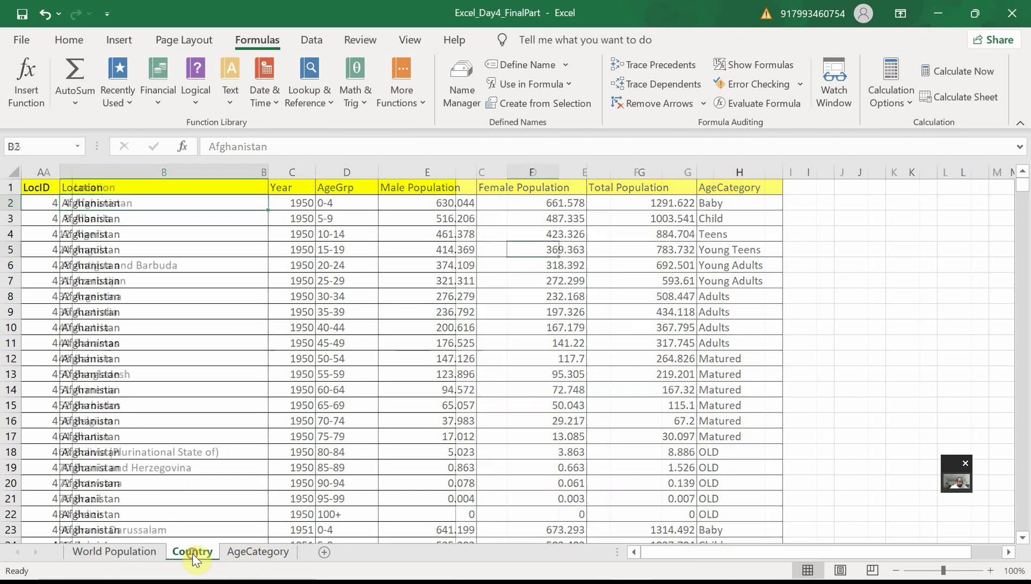
click(250, 552)
click(150, 552)
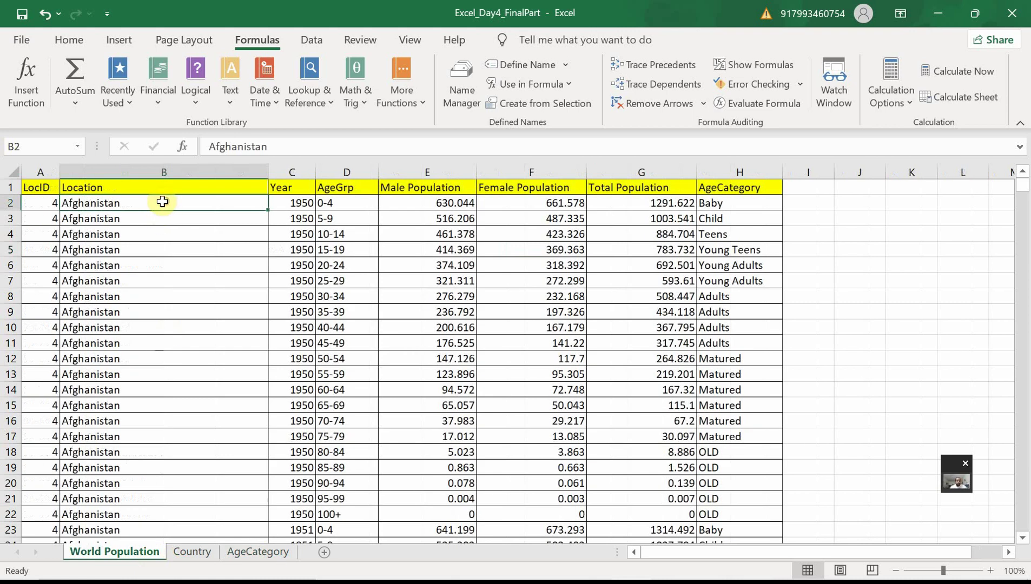
key(ctrl+shift+Down)
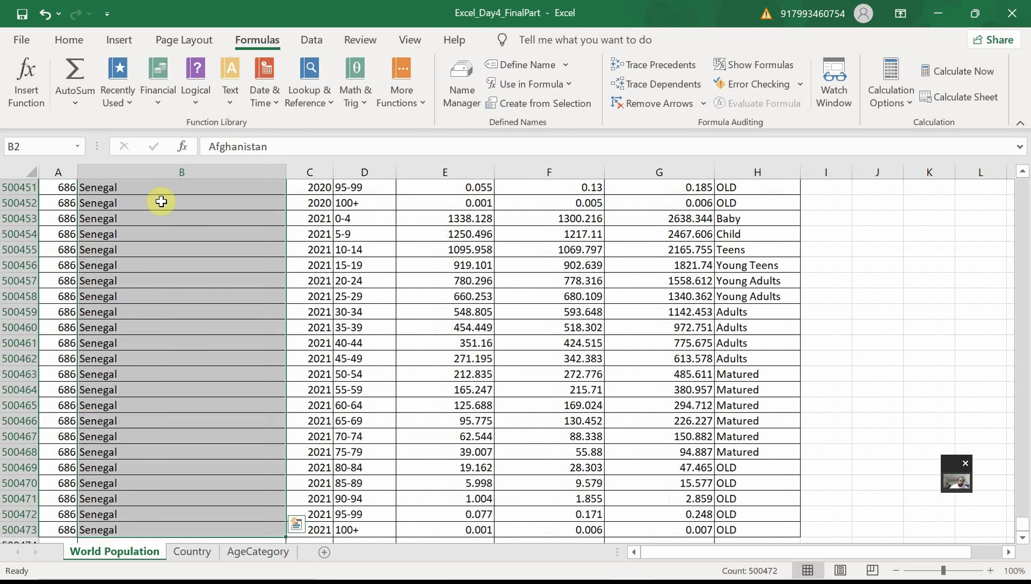
key(Delete)
key(ctrl+BackSpace)
click(163, 206)
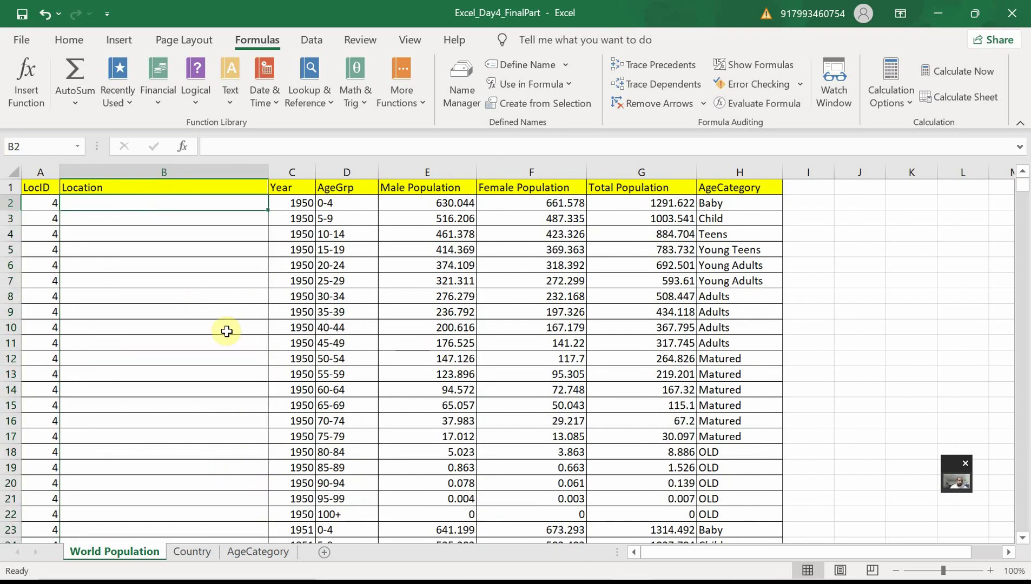
Check the first LocID on the World Population sheet against the LocID and Location entries in the first data row of the Country sheet
click(49, 204)
click(203, 553)
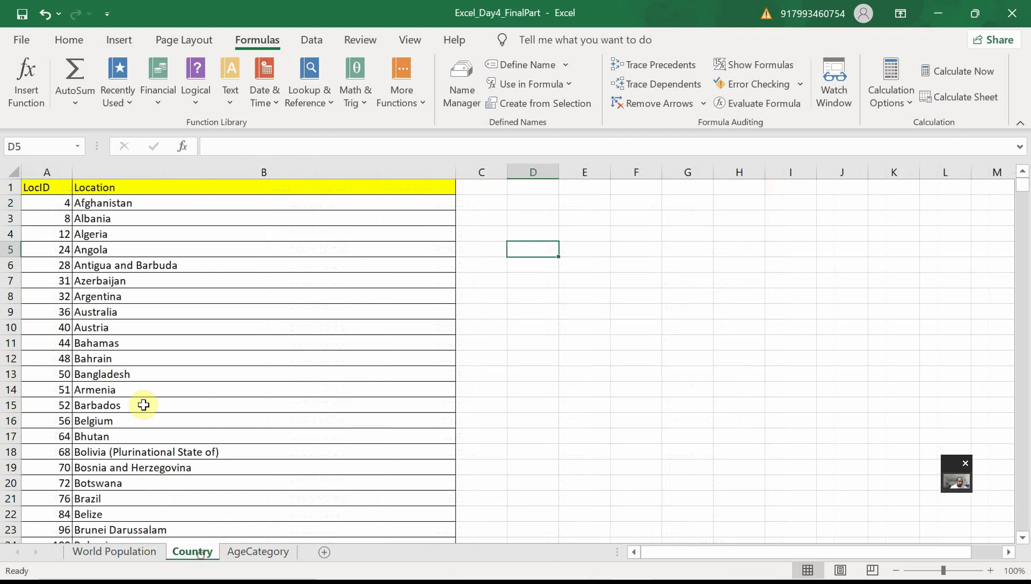
click(60, 201)
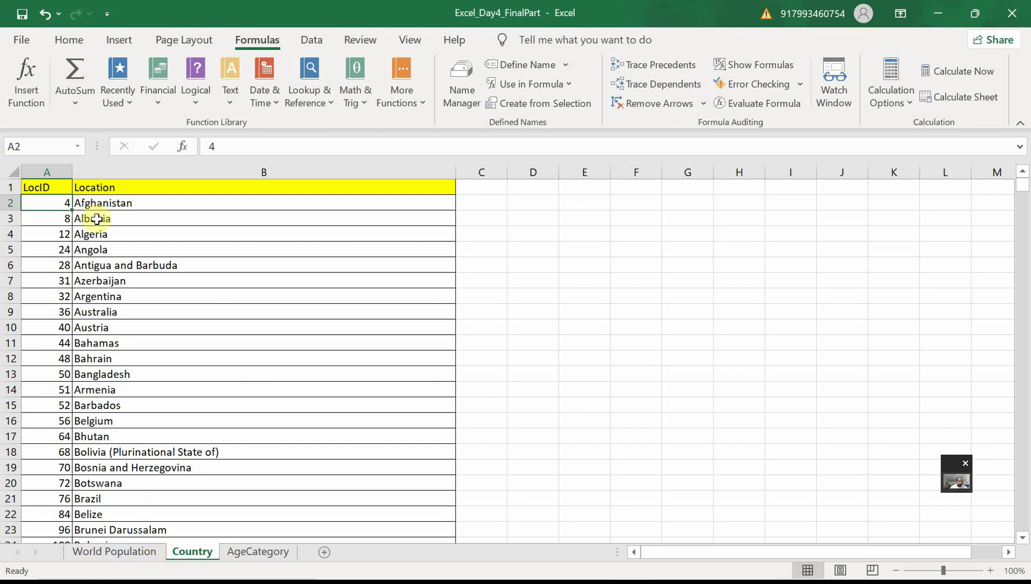
click(106, 205)
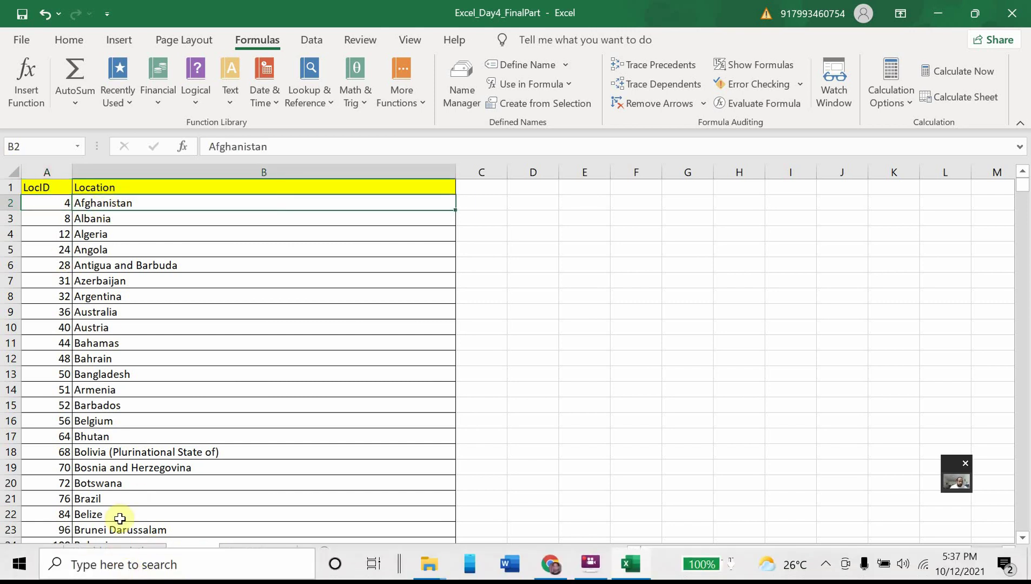
click(127, 552)
Begin a VLOOKUP formula in cell B2 of World Population with A2 as the lookup value and CountryInfo as the table array
click(157, 204)
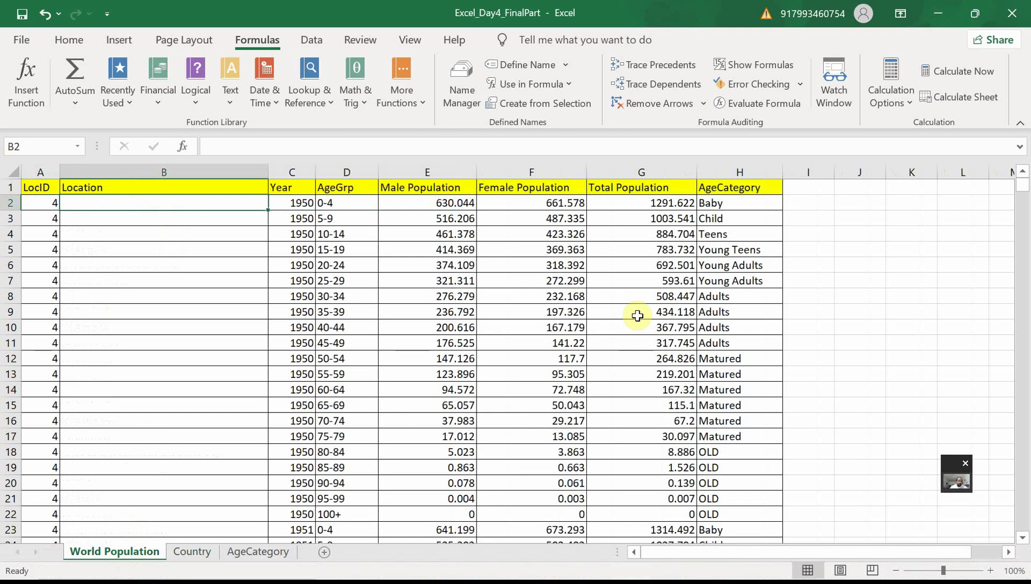
text(==)
key(BackSpace)
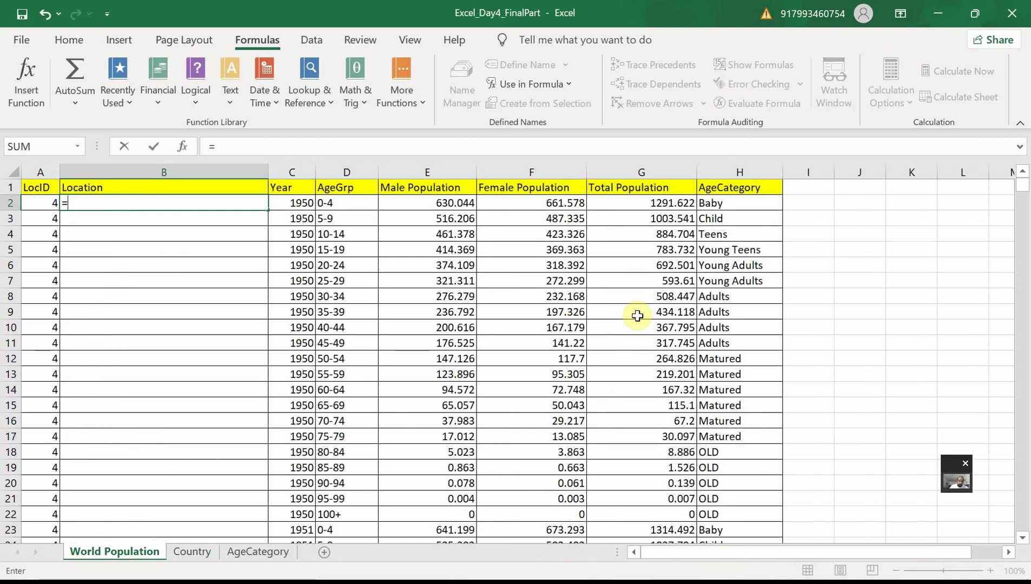
text(vl)
key(Tab)
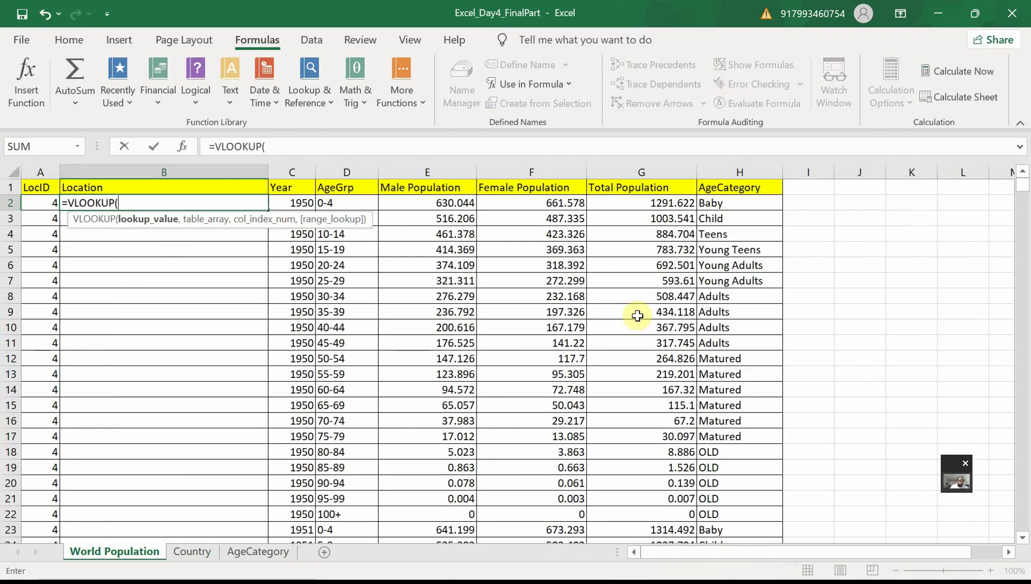
click(42, 203)
text(,)
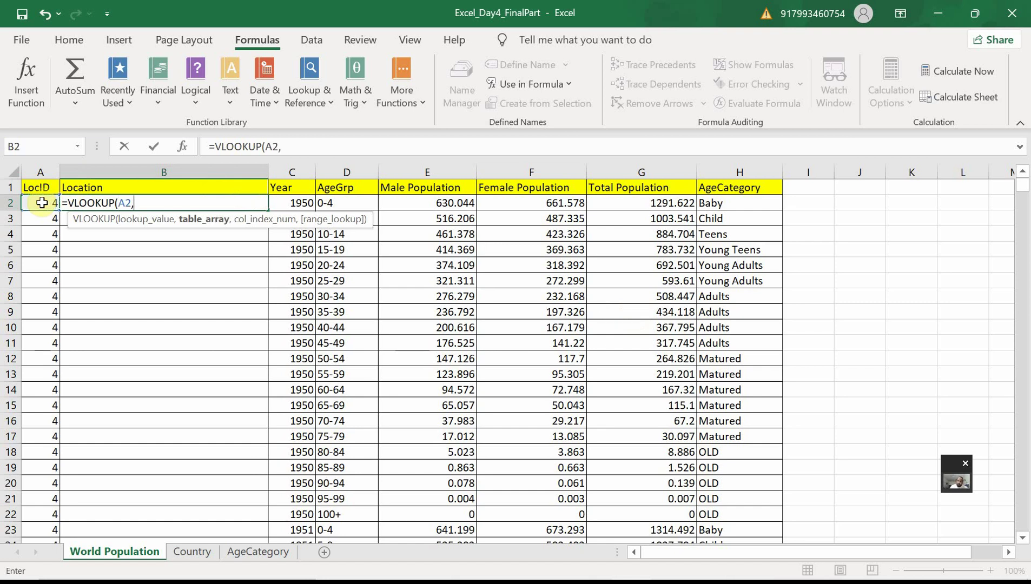
text(Cou)
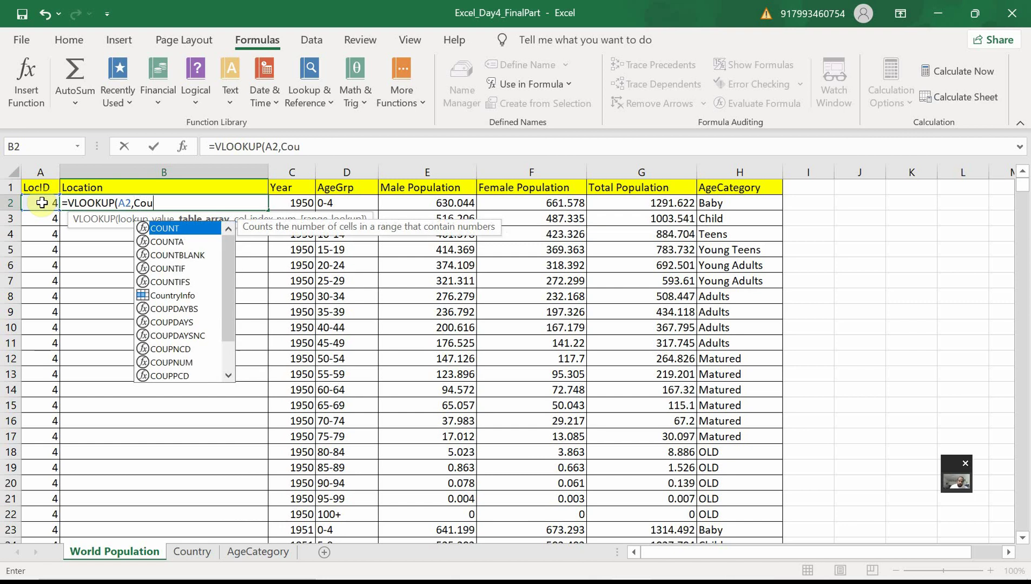
text(ntrt)
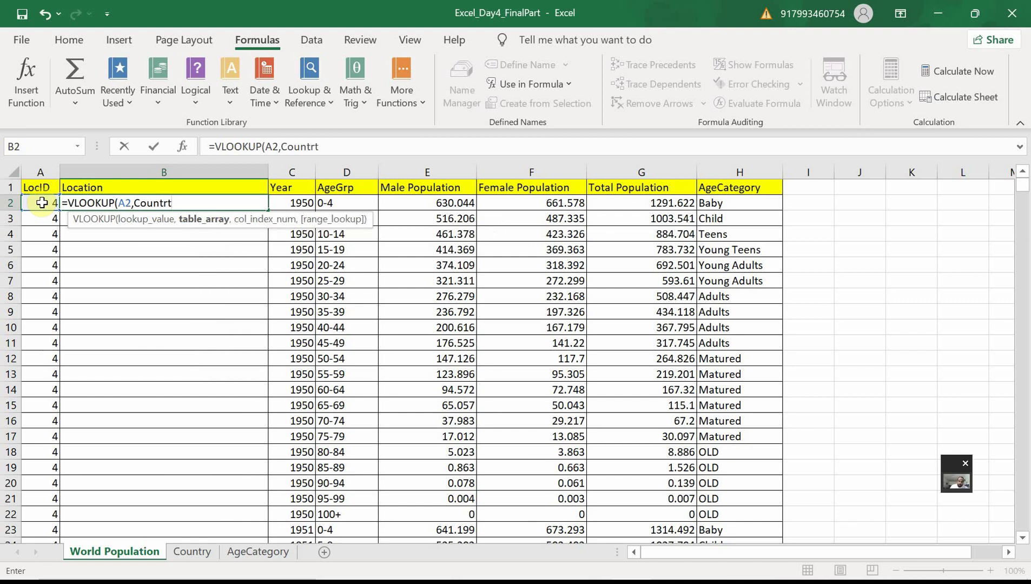
key(BackSpace)
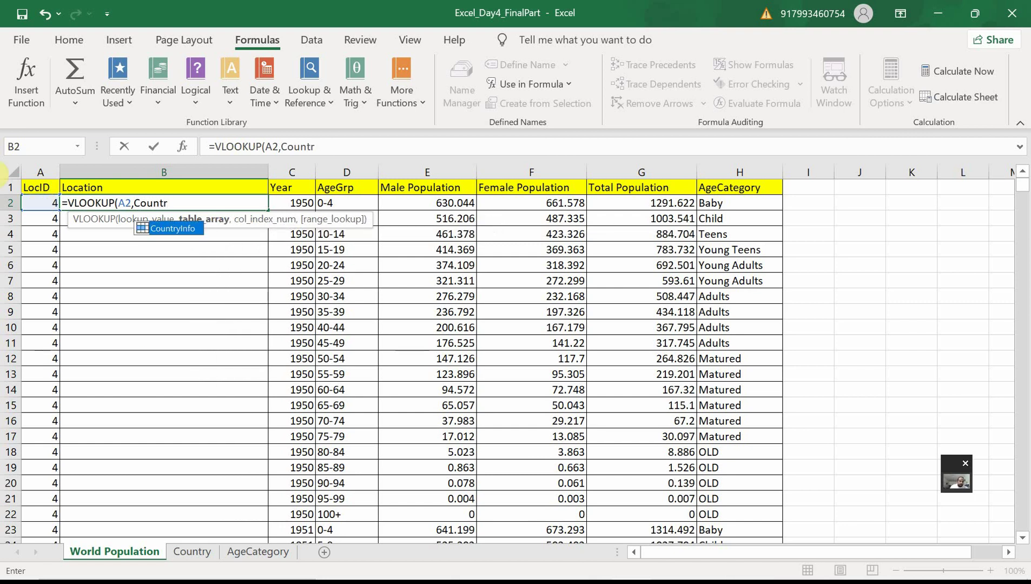
click(186, 231)
double_click(185, 231)
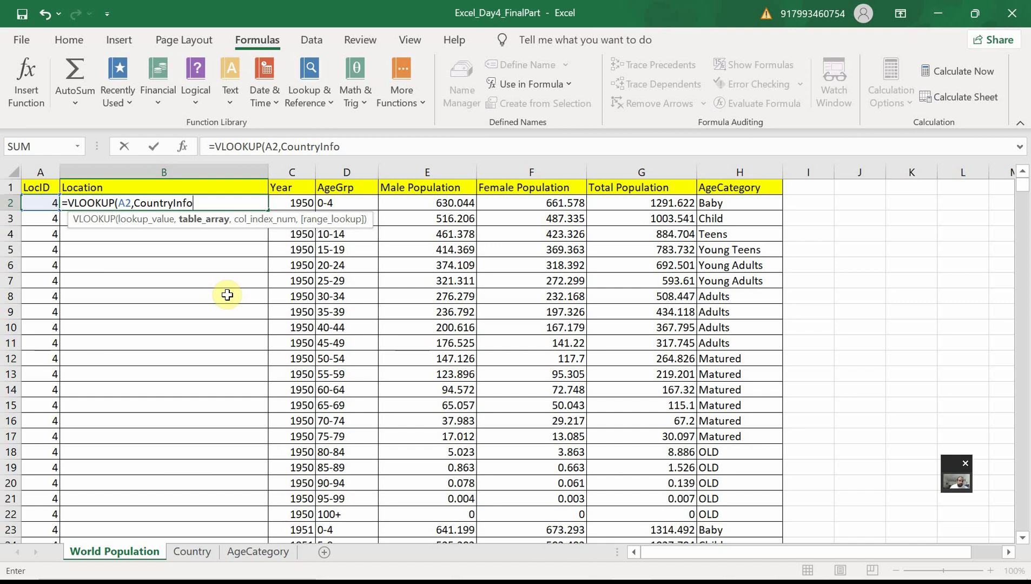
Complete the VLOOKUP in B2 with column index 1 and 0 for an exact match
text(,)
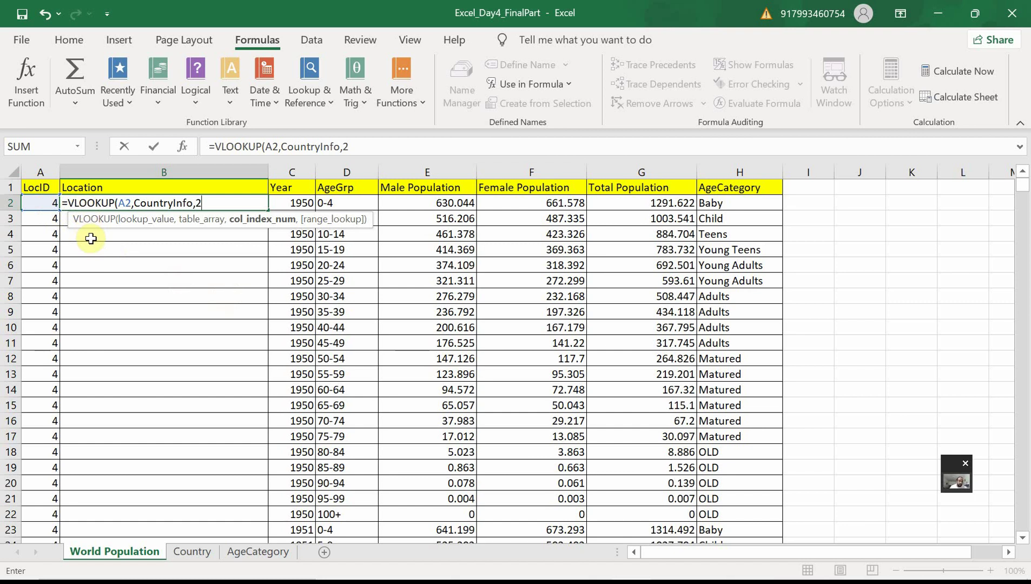
text(2)
key(BackSpace)
text(1,)
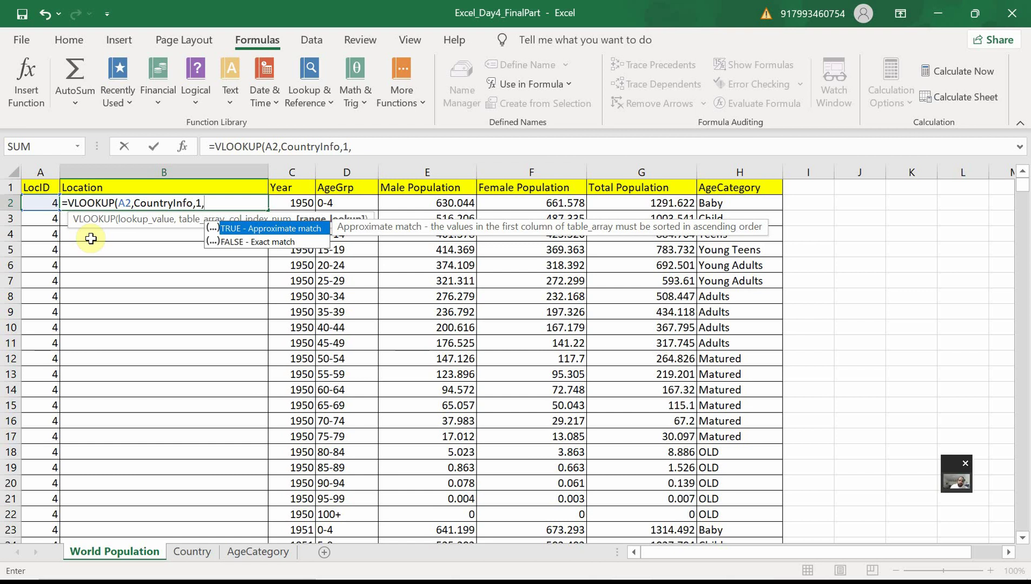
text(0))
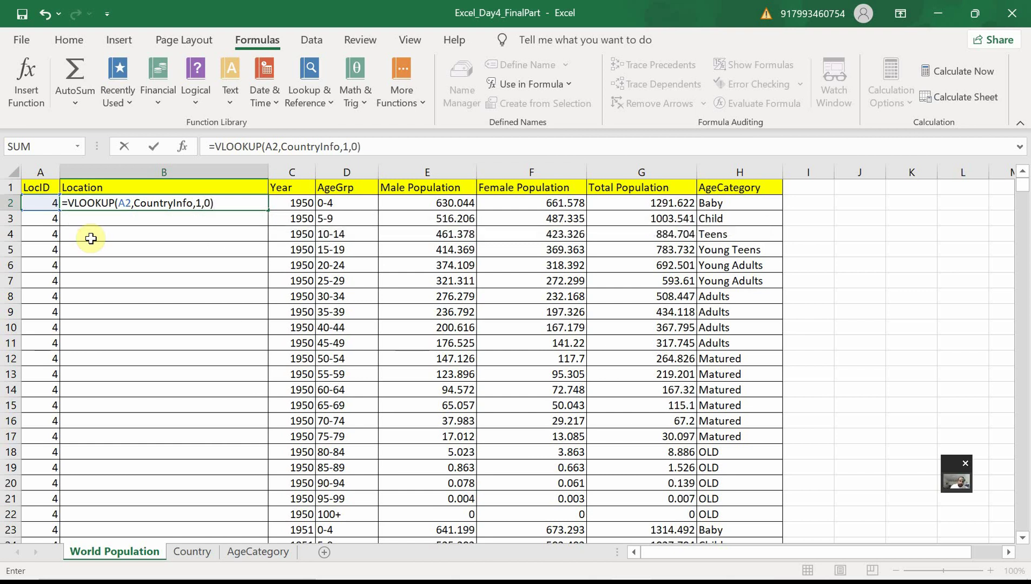
key(Return)
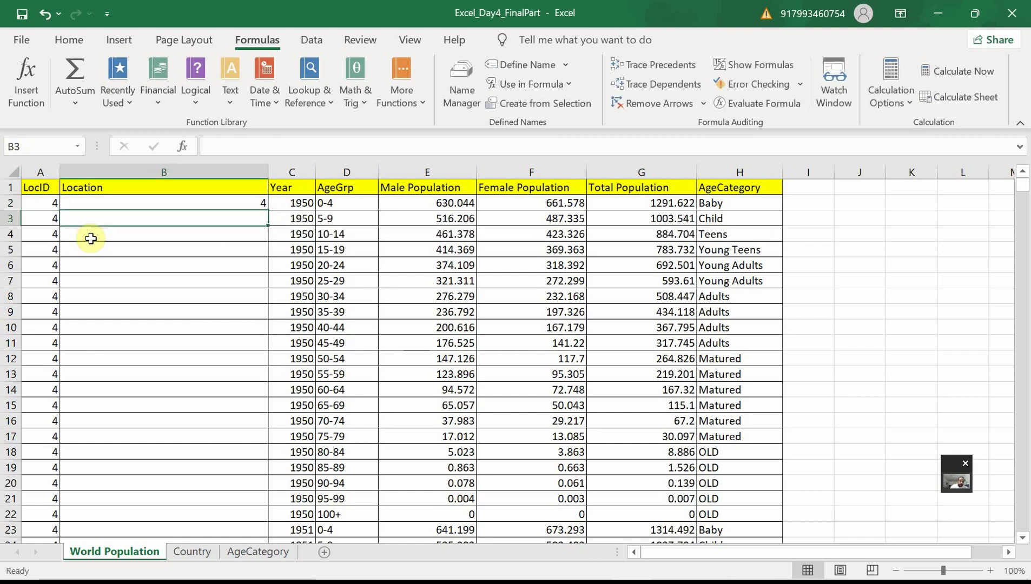
Try to set the last argument of the VLOOKUP in B2 to 2
click(209, 201)
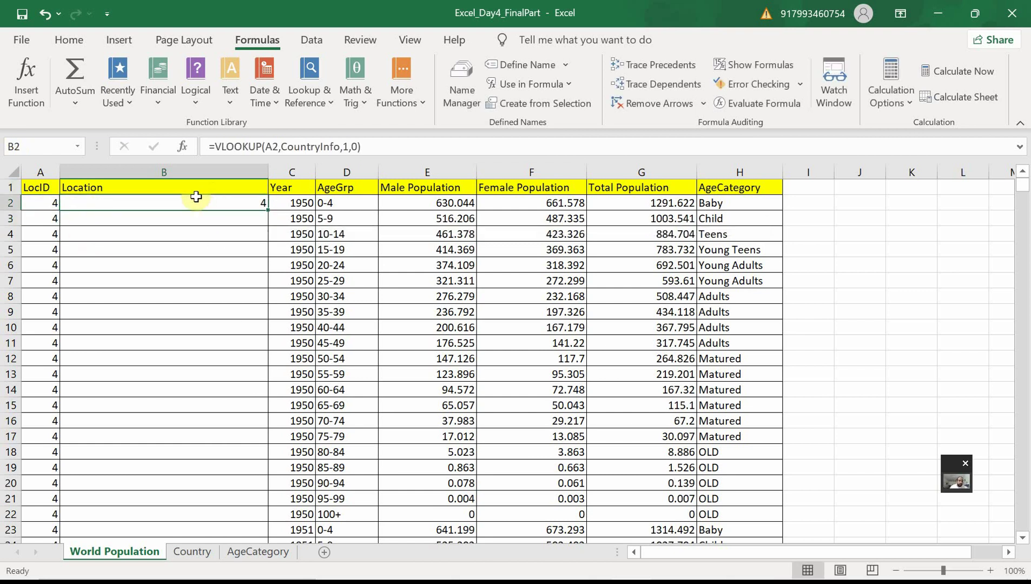
click(356, 146)
key(BackSpace)
text(2)
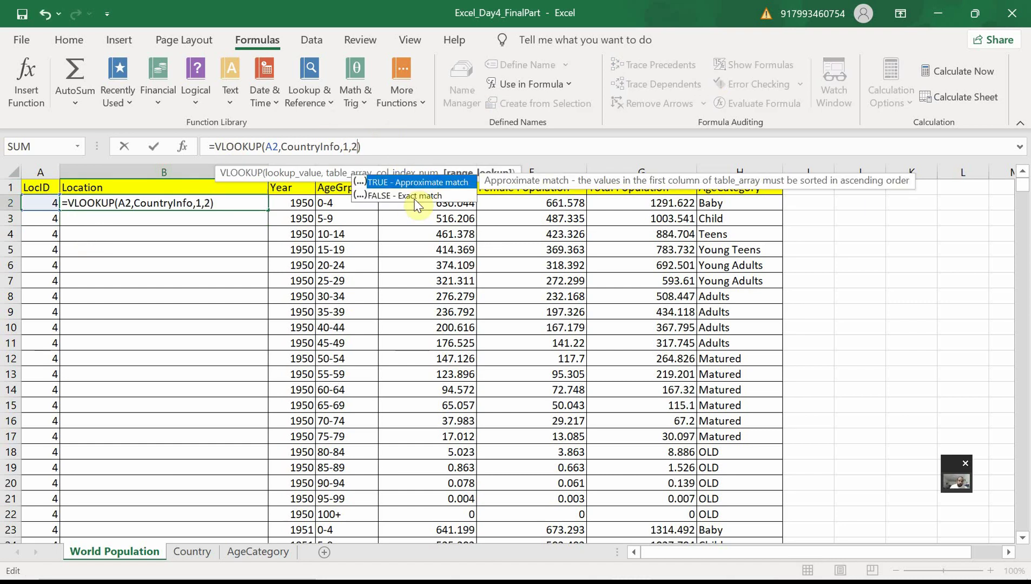
key(Return)
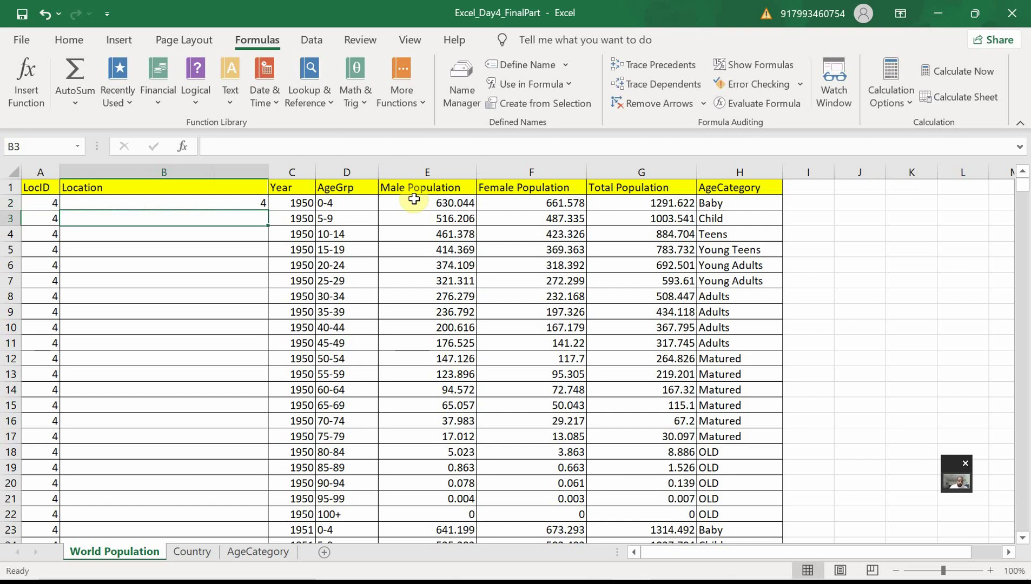
click(264, 204)
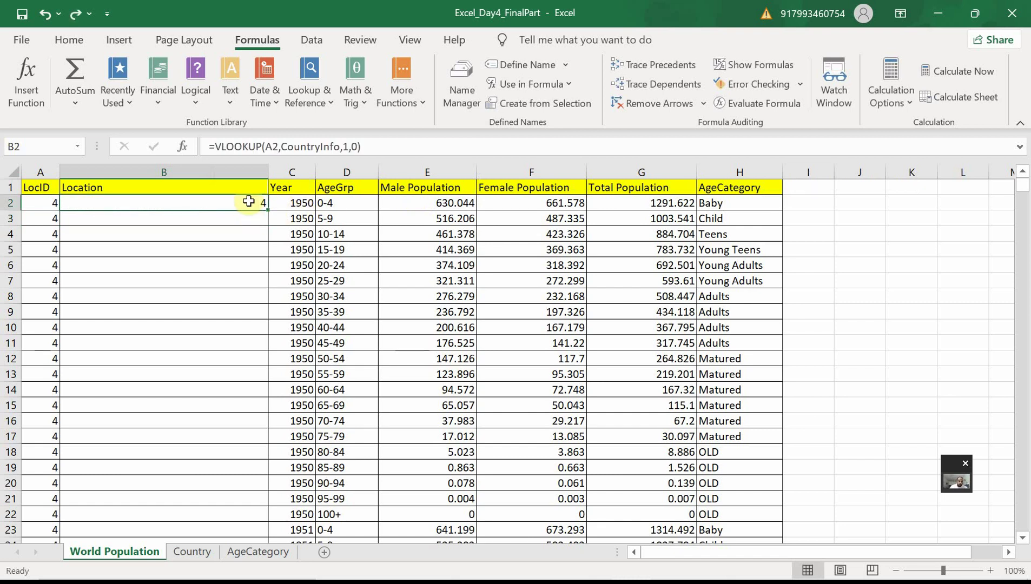
Change the column index of the VLOOKUP in B2 to 2, keeping 0 for an exact match
click(352, 145)
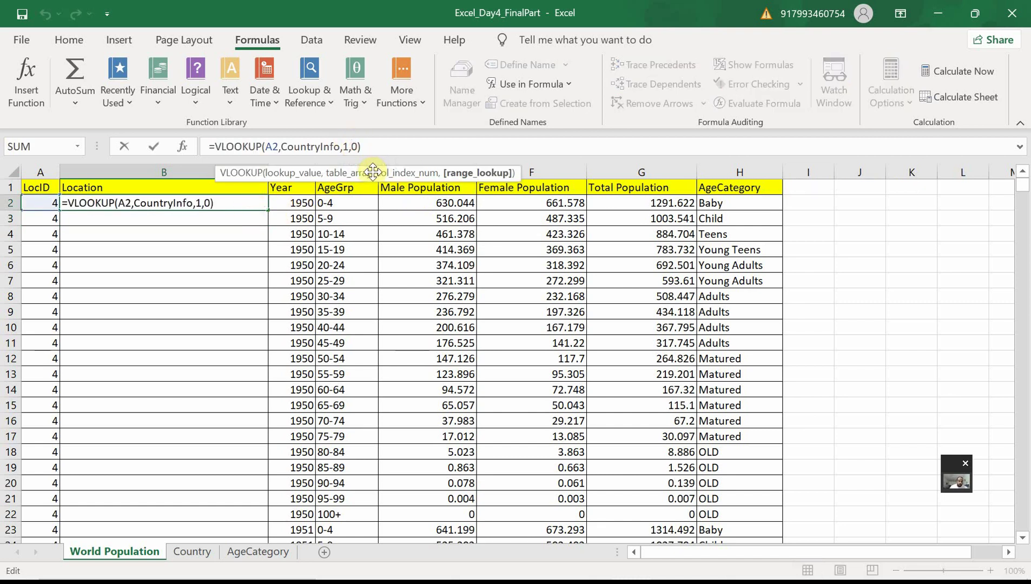
key(Left)
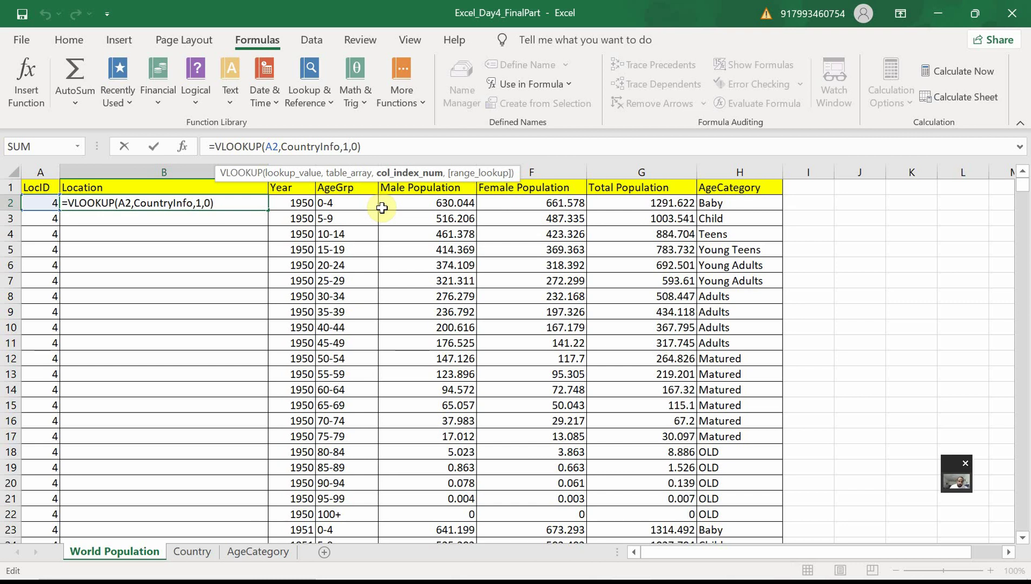
key(BackSpace)
text(1)
key(BackSpace)
text(2)
key(Return)
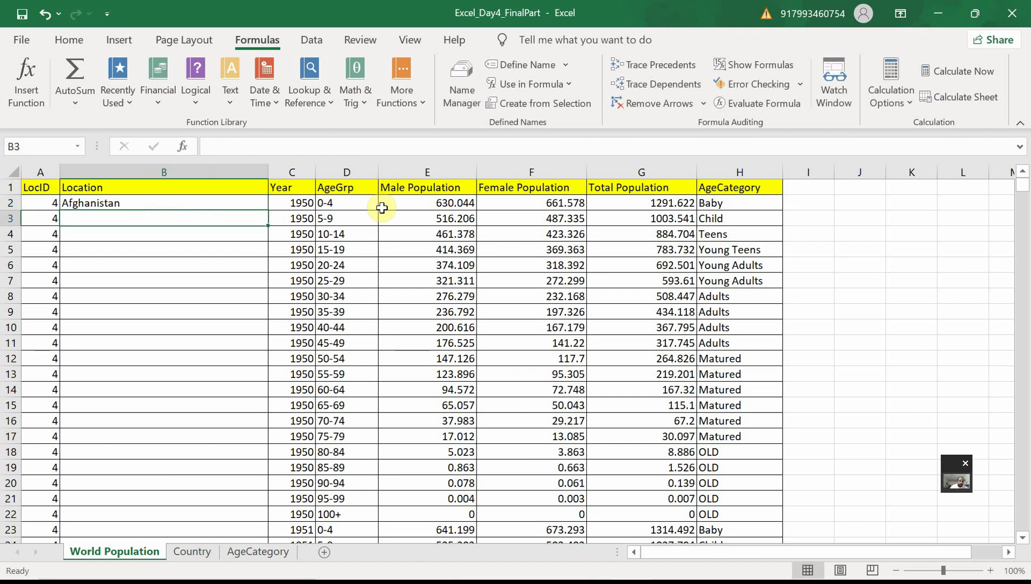
Fill the VLOOKUP from B2 down the entire Location column and save the workbook
click(205, 207)
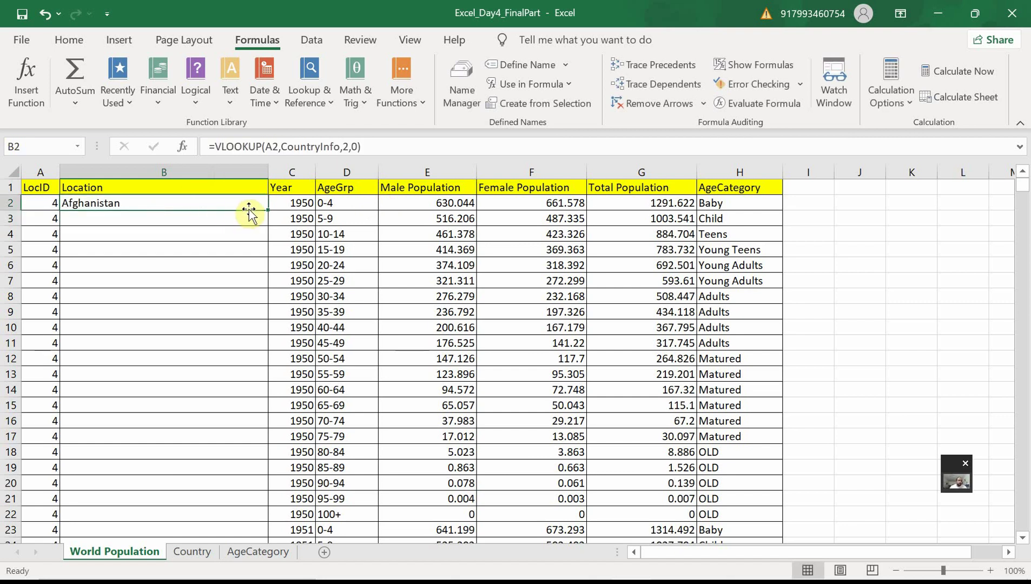
double_click(271, 210)
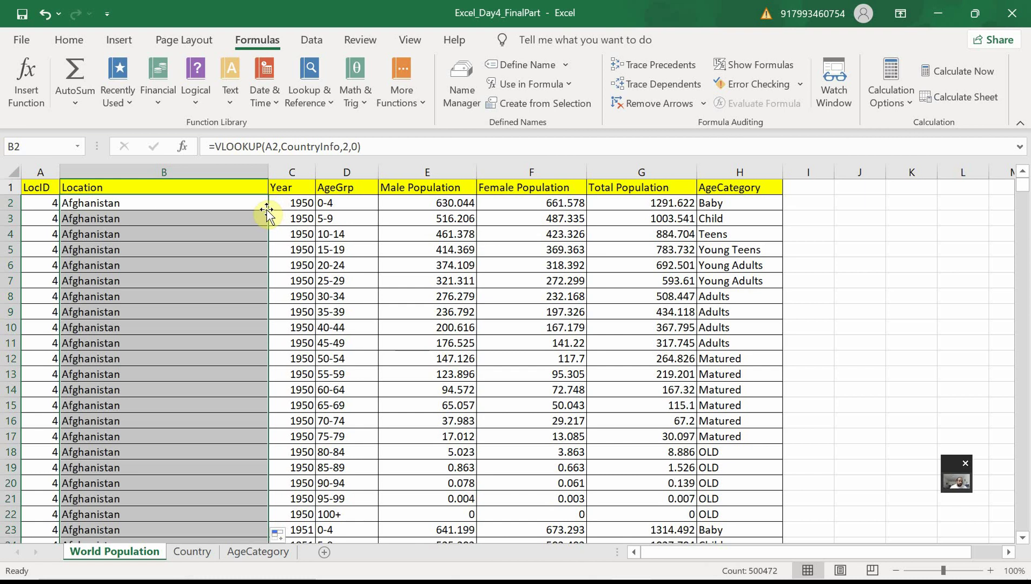
scroll(215, 267, down, 6)
scroll(215, 267, down, 20)
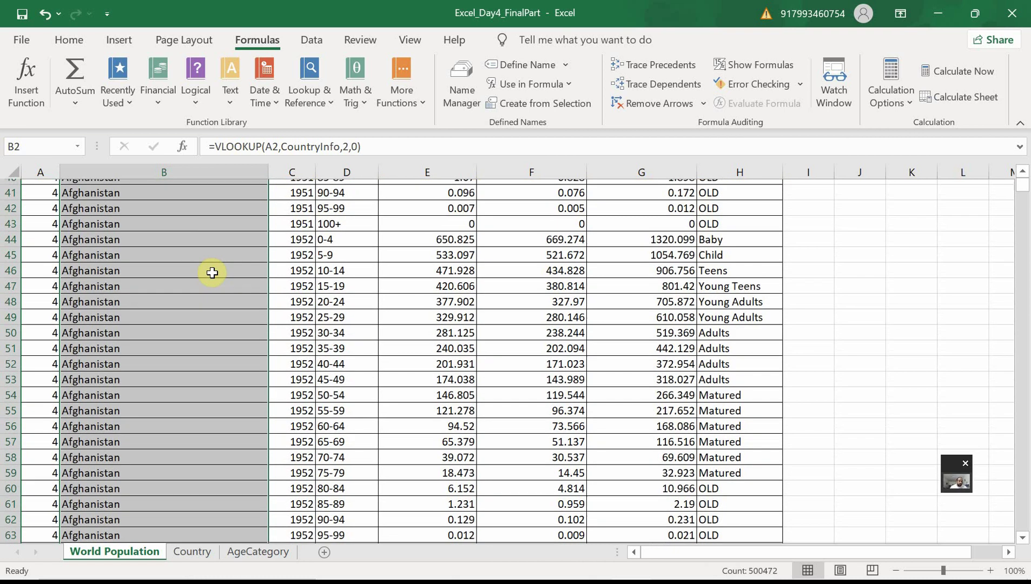
scroll(211, 276, down, 20)
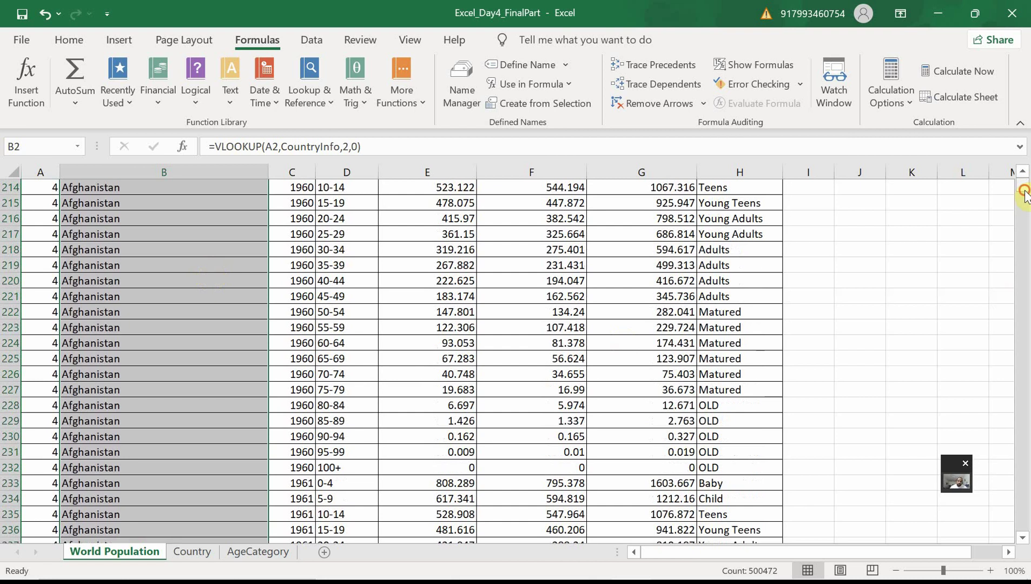
mouse_move(1026, 187)
mouse_down()
mouse_move(1021, 560)
mouse_move(1021, 167)
mouse_up()
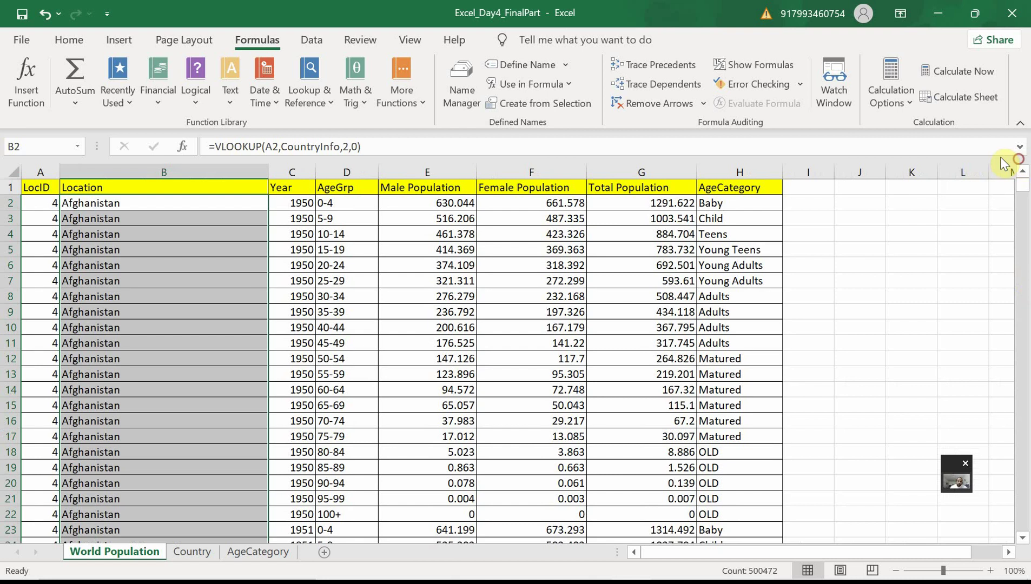
click(23, 15)
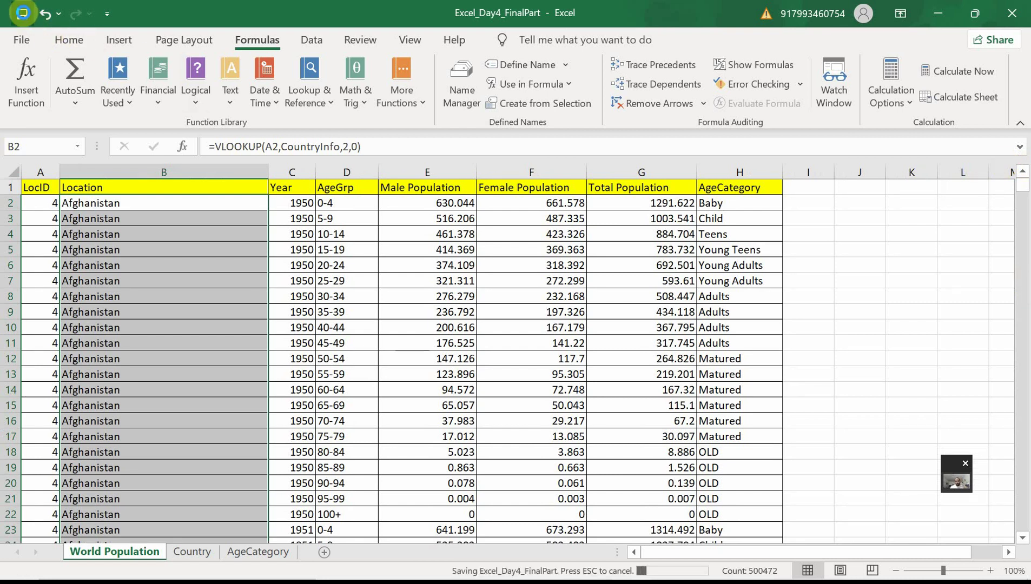
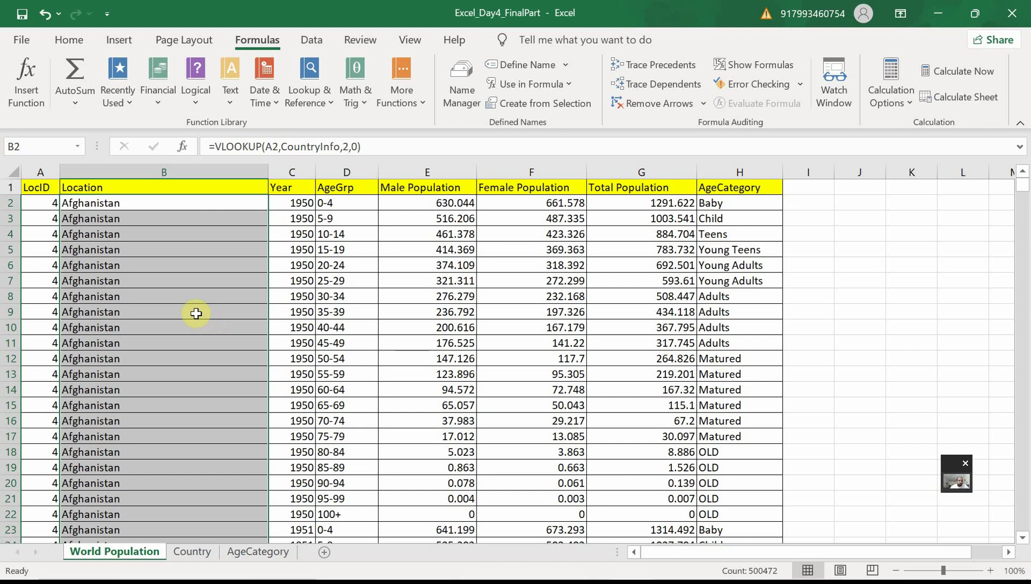
Review the AgeGrp and Status entries on the AgeCategory sheet and return to World Population
click(196, 312)
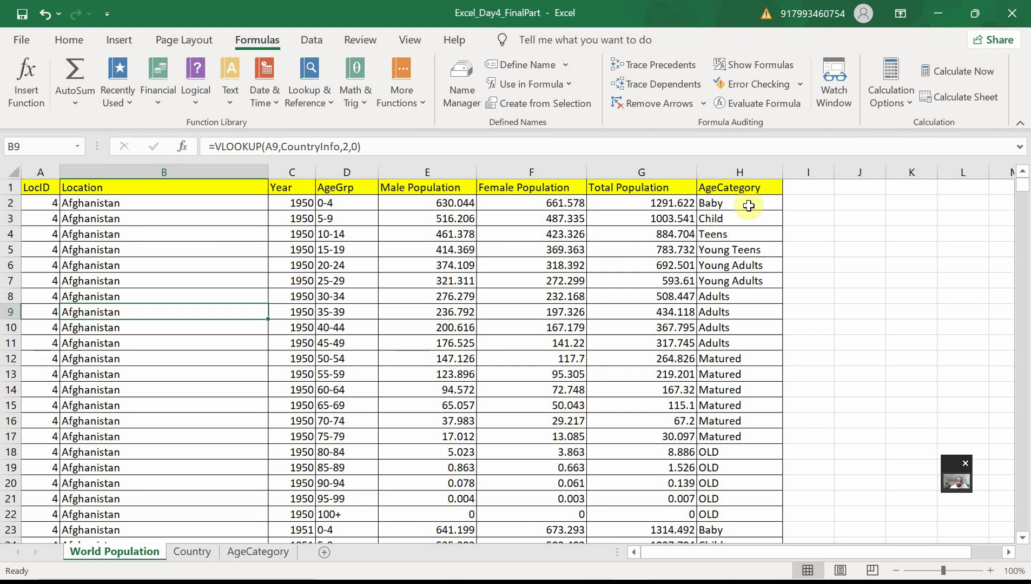
click(269, 553)
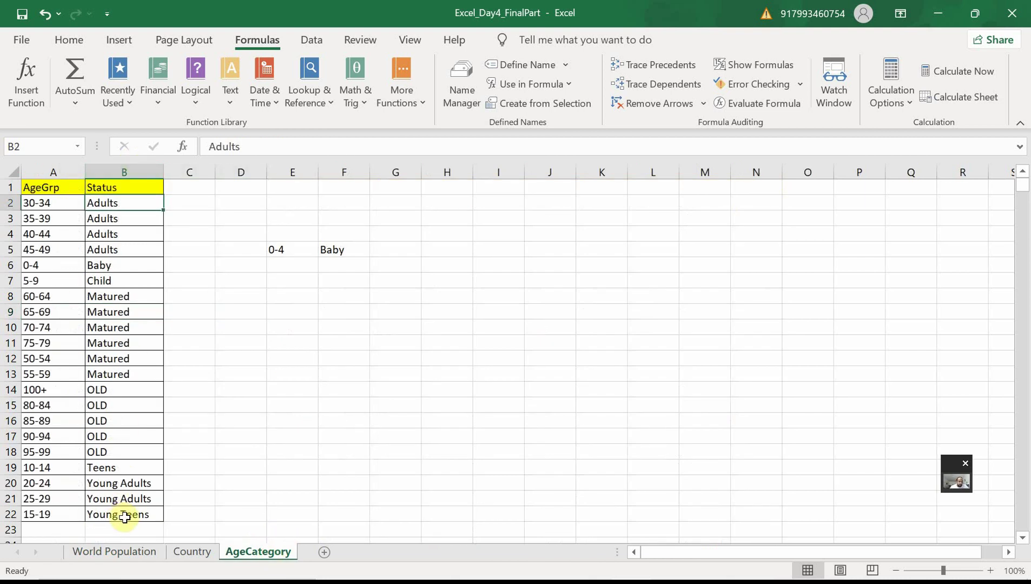
scroll(138, 506, down, 1)
scroll(138, 504, up, 1)
click(135, 551)
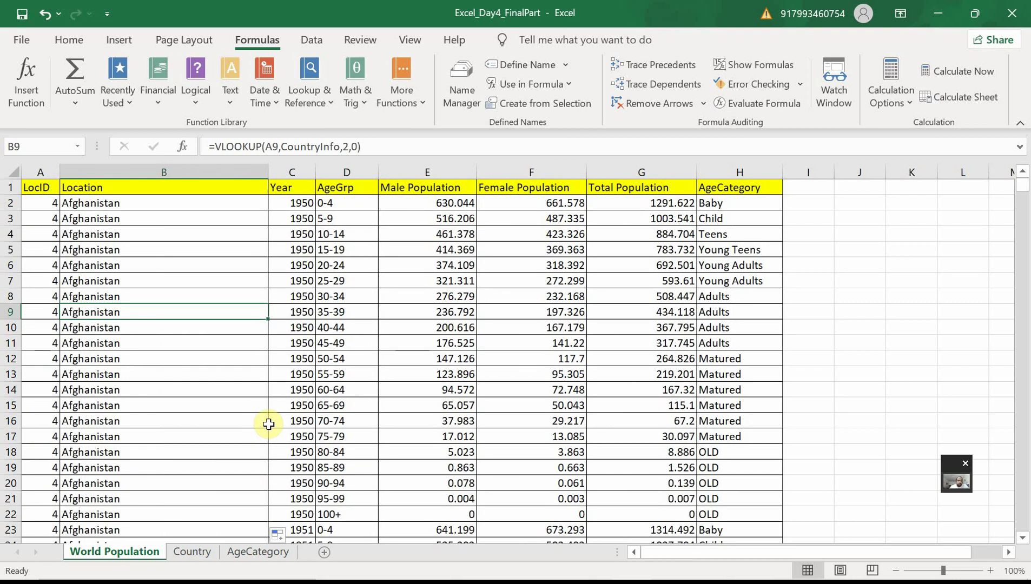
Check the extent of the World Population data by selecting from A1 to its last row and column, and return to A1
click(41, 189)
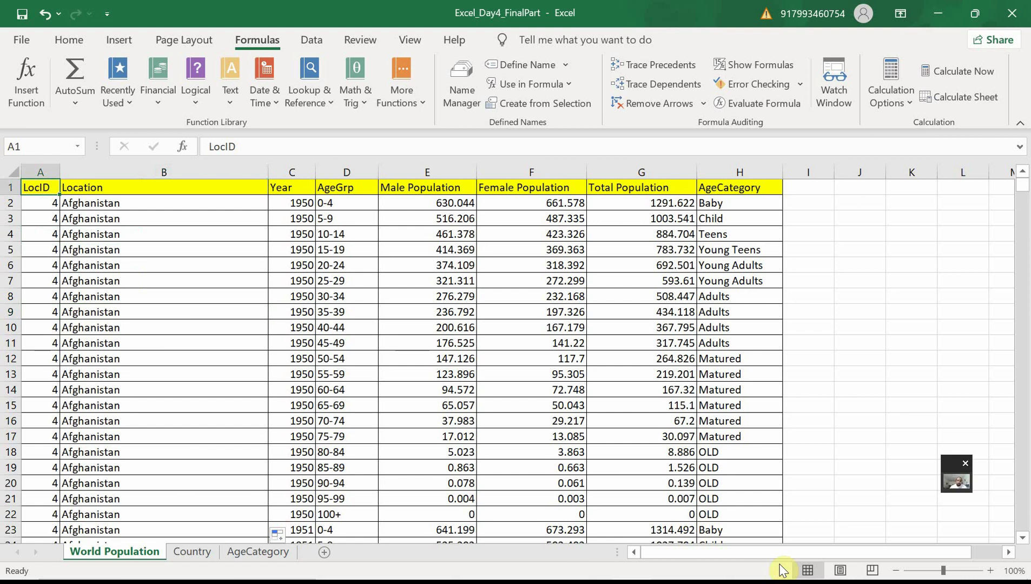
key(ctrl+shift+Right)
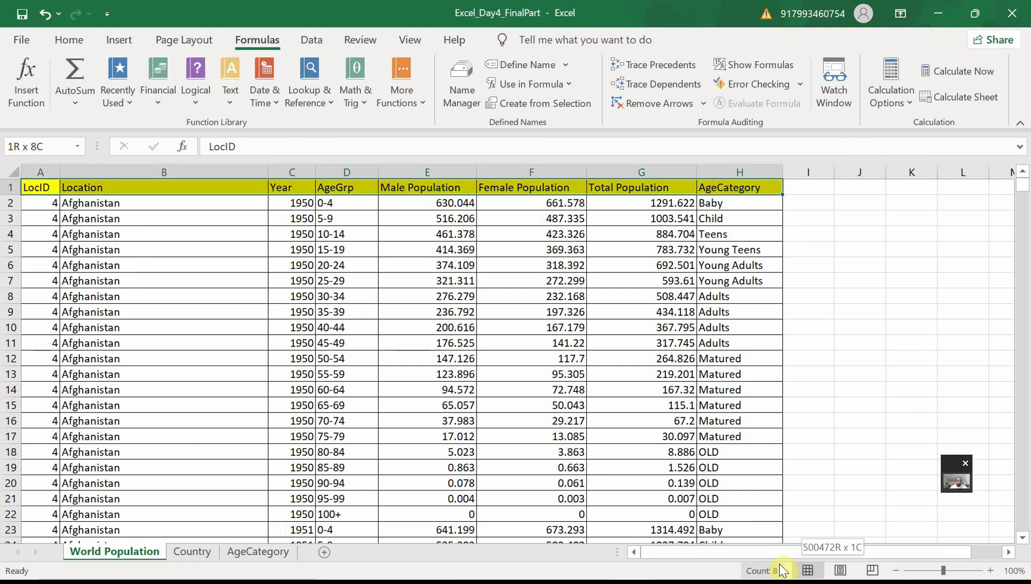
key(ctrl+shift+Down)
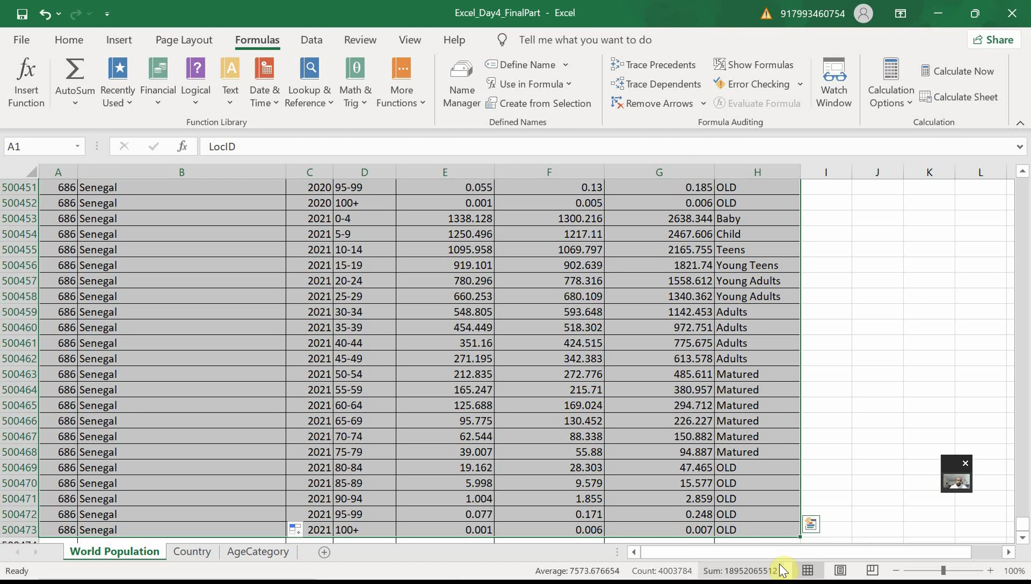
key(ctrl+Home)
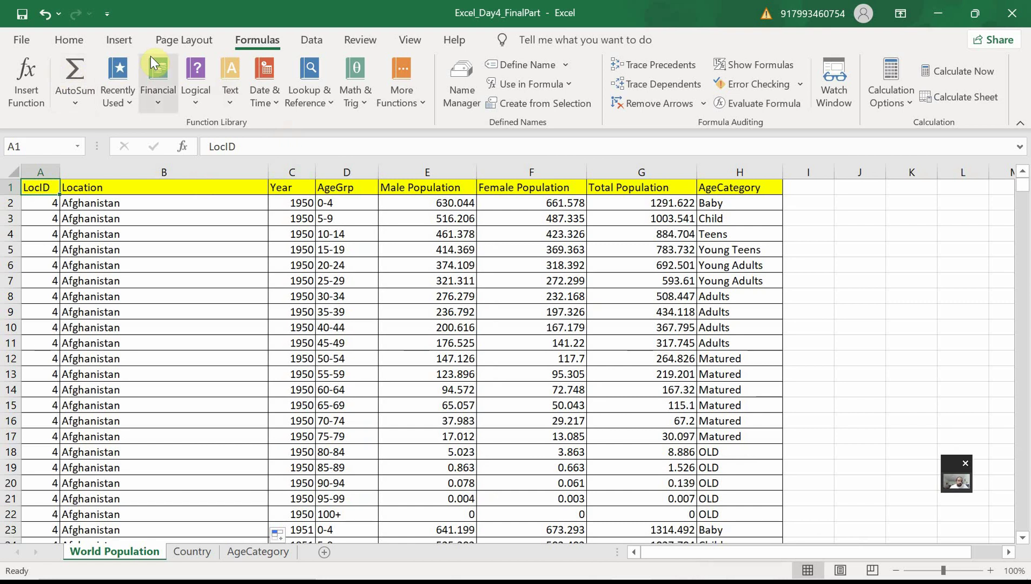
Create a PivotTable on a new worksheet from the World Population range A1:H500473
click(118, 44)
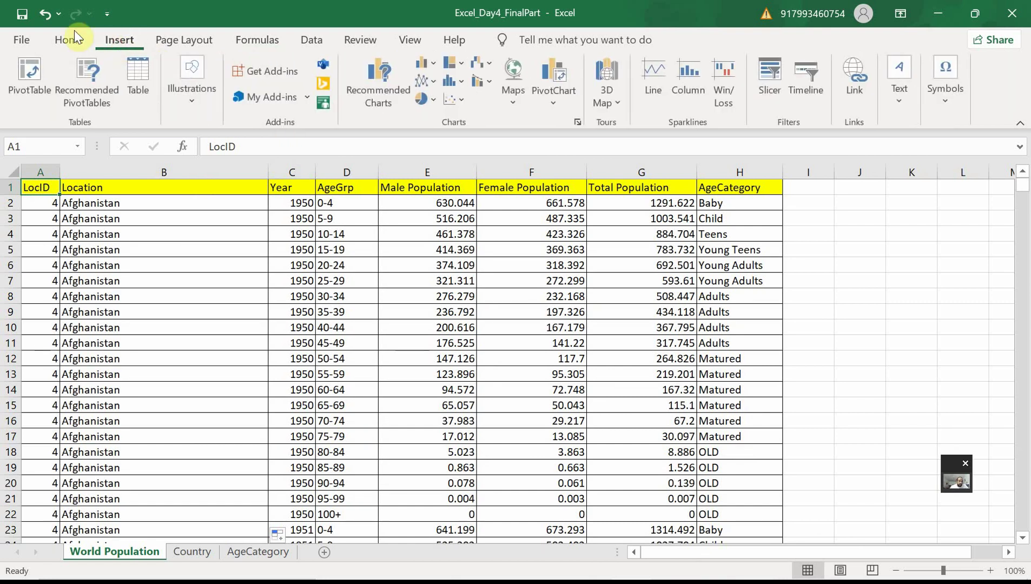
click(30, 88)
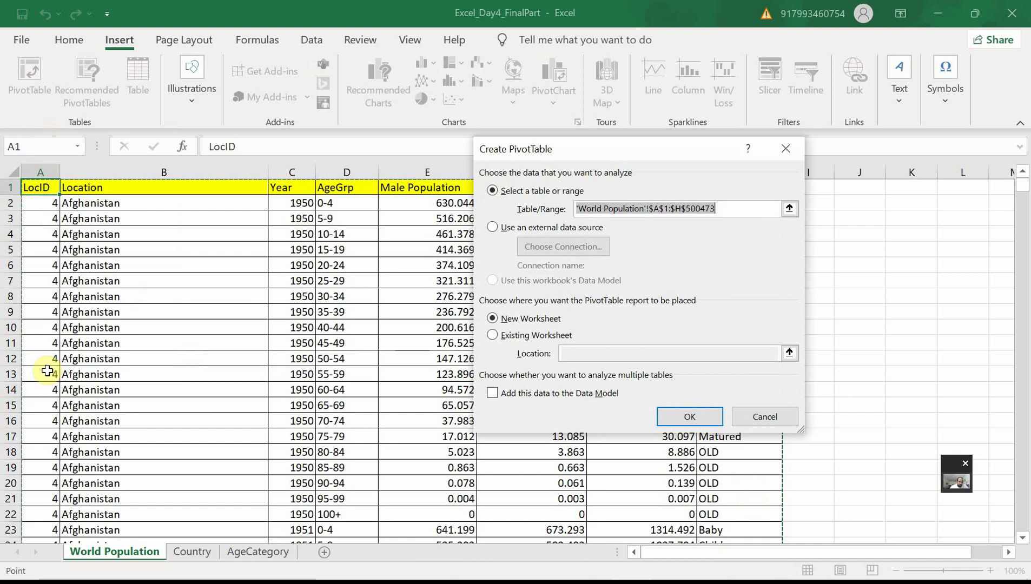
mouse_move(1023, 187)
mouse_down()
mouse_move(1028, 529)
mouse_move(1027, 184)
mouse_up()
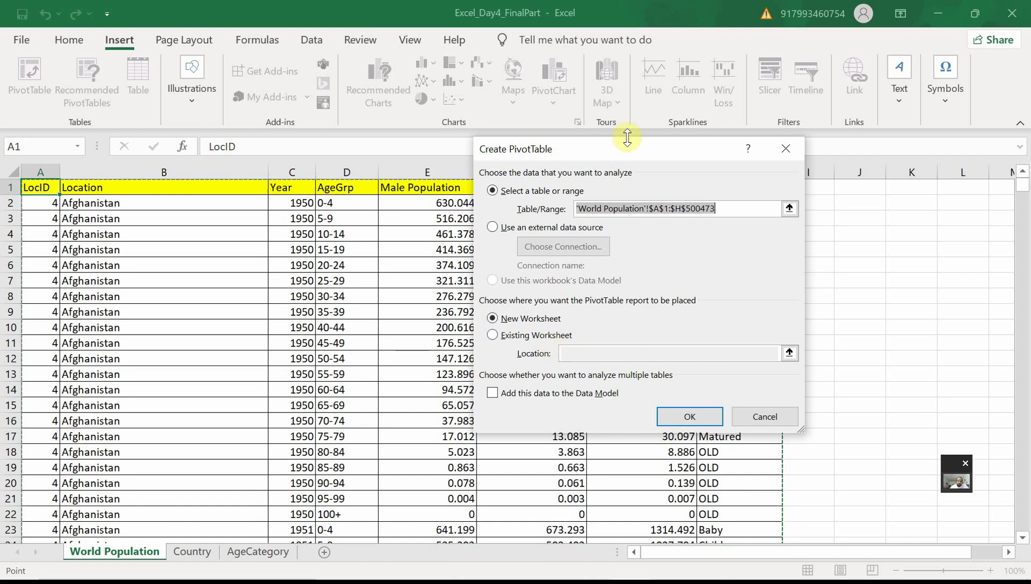
drag(624, 157, 380, 144)
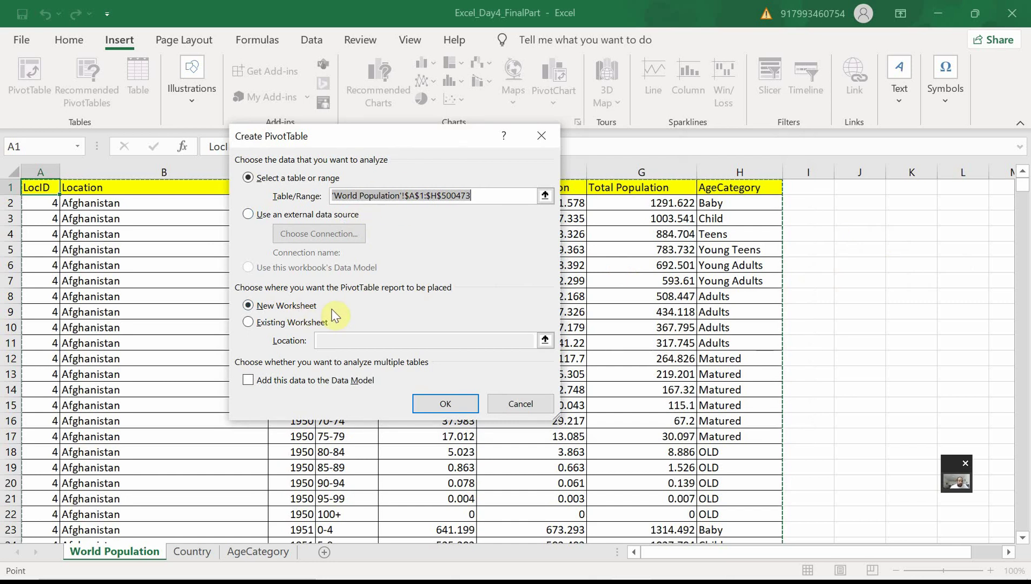
click(459, 406)
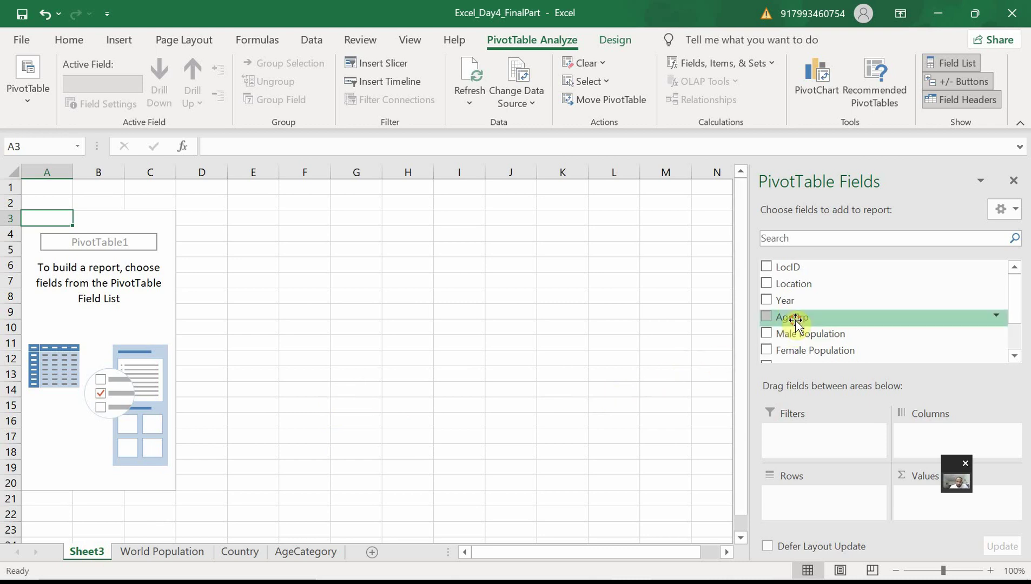
Lay out the PivotTable with AgeGrp as rows and the sums of Male Population and Female Population as values
drag(796, 322, 786, 469)
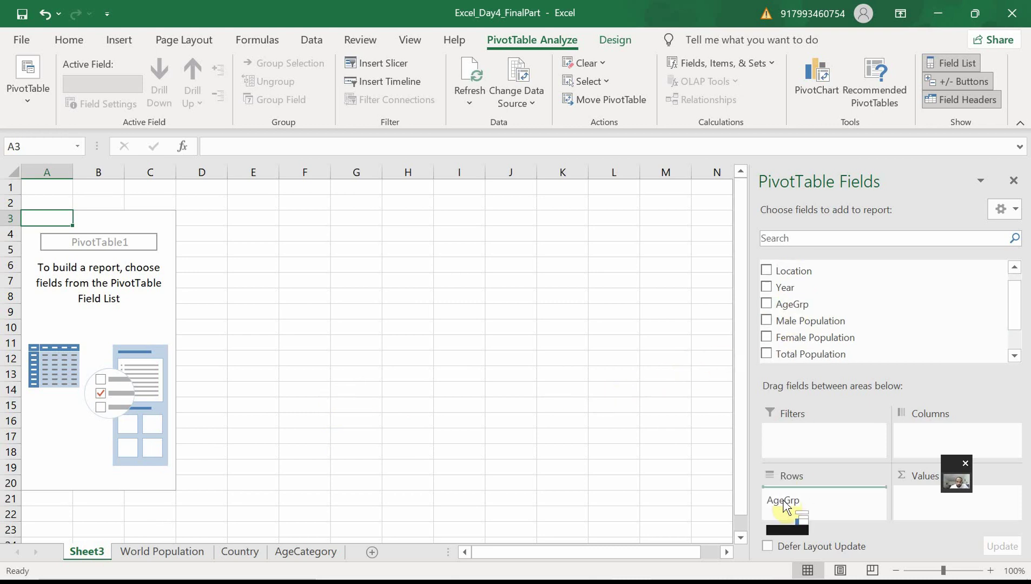
drag(785, 506, 782, 494)
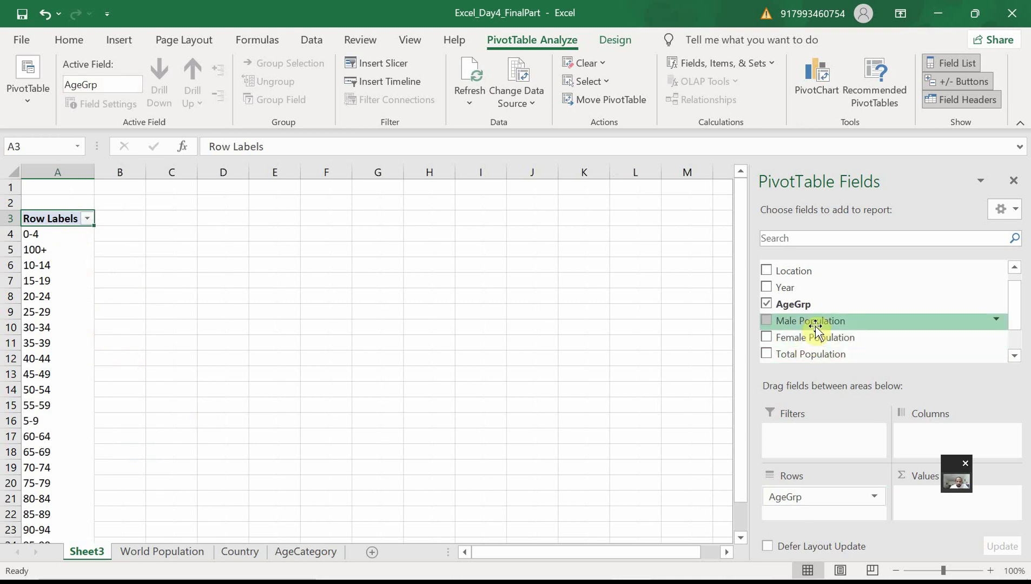
drag(817, 323, 932, 500)
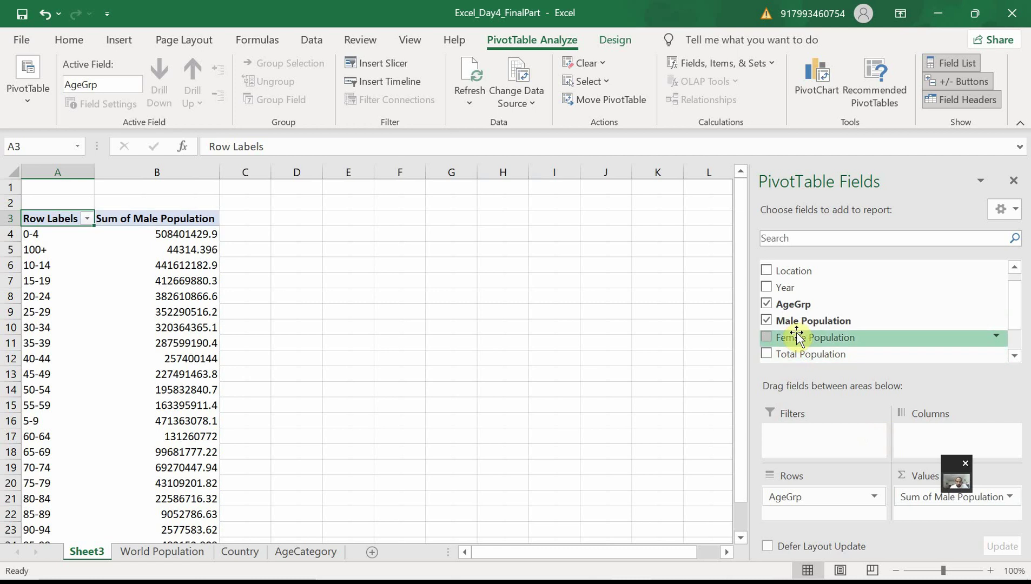
drag(800, 338, 953, 520)
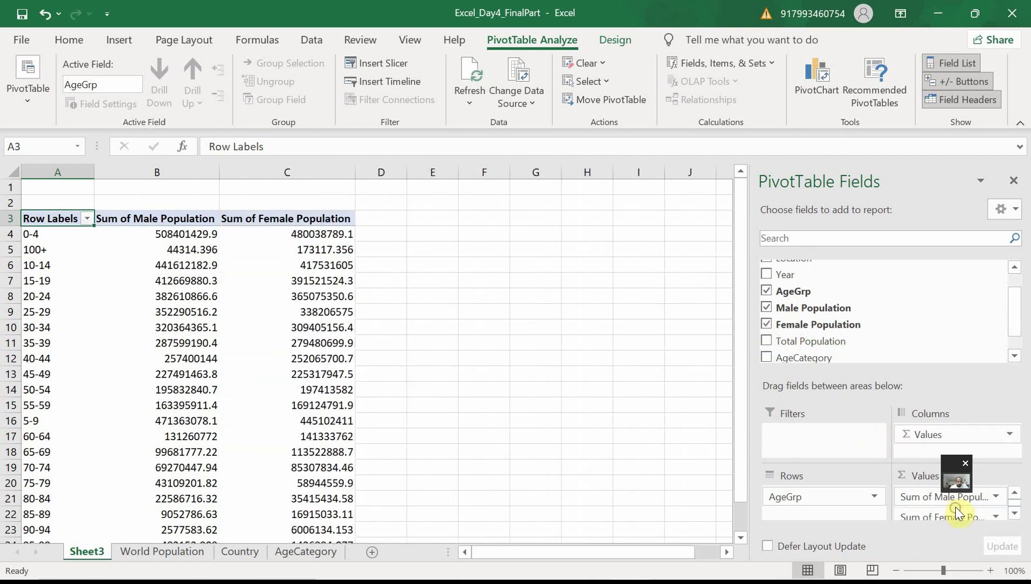
mouse_move(254, 281)
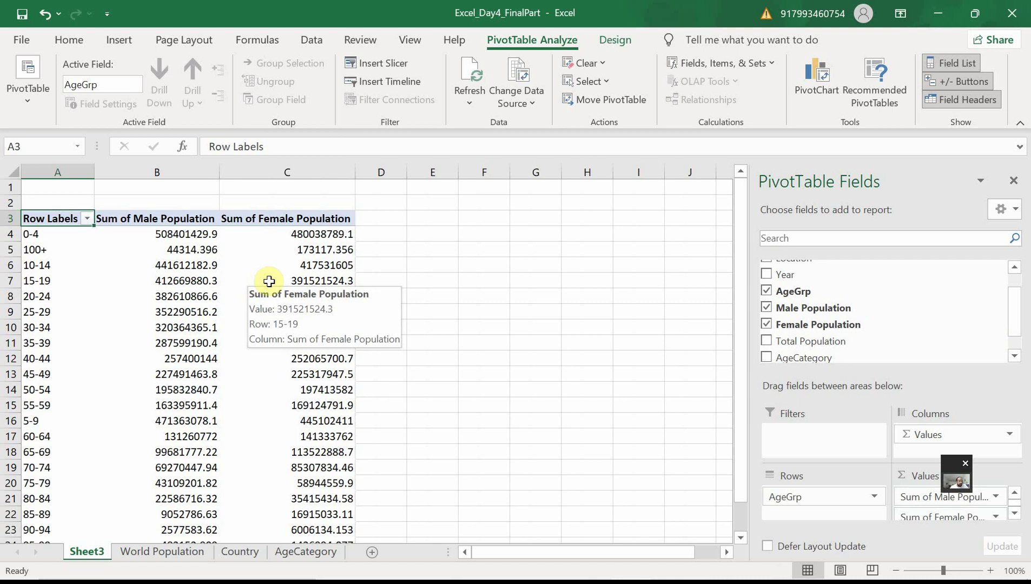
scroll(280, 298, down, 3)
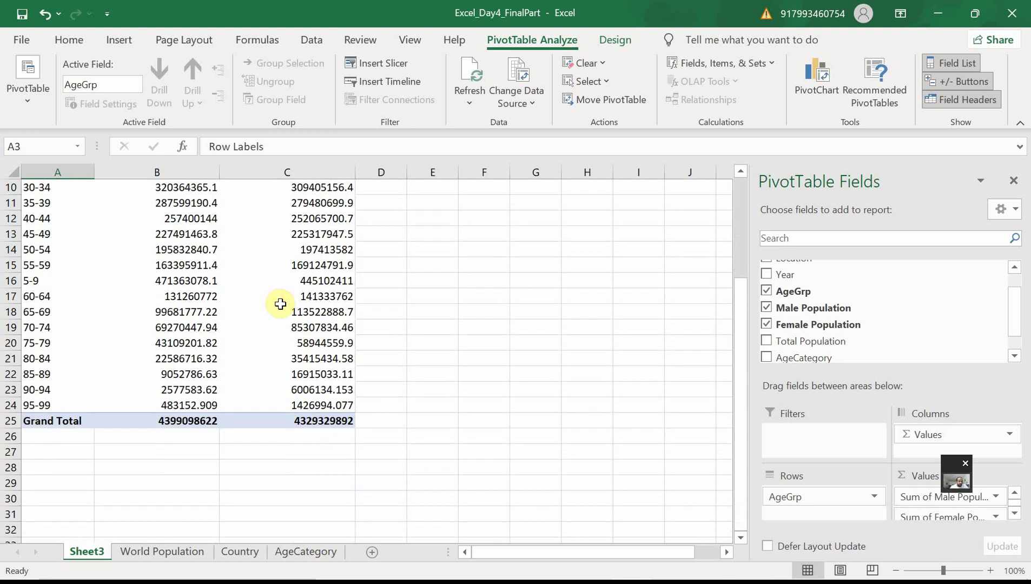
scroll(280, 304, up, 3)
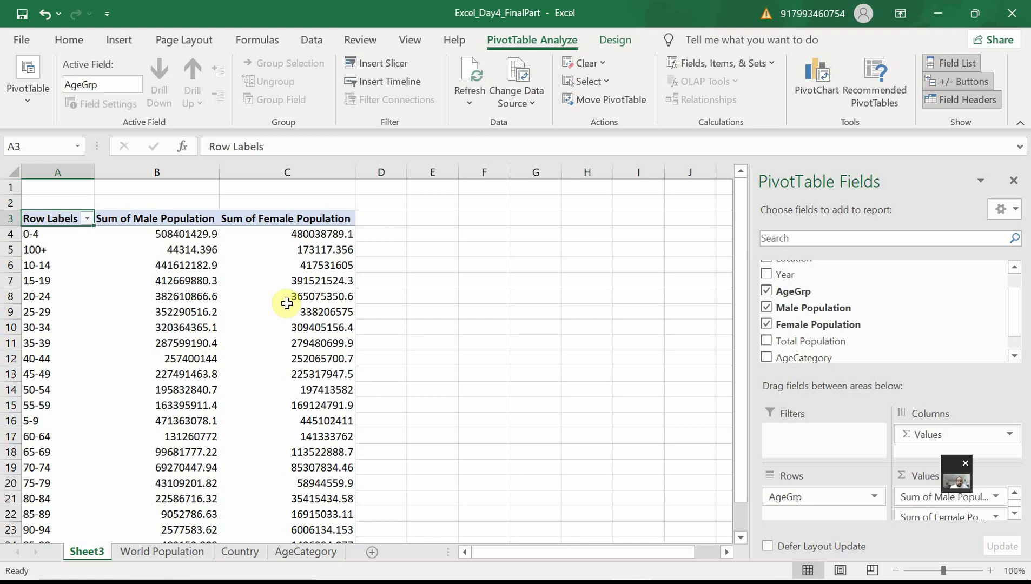
mouse_move(285, 303)
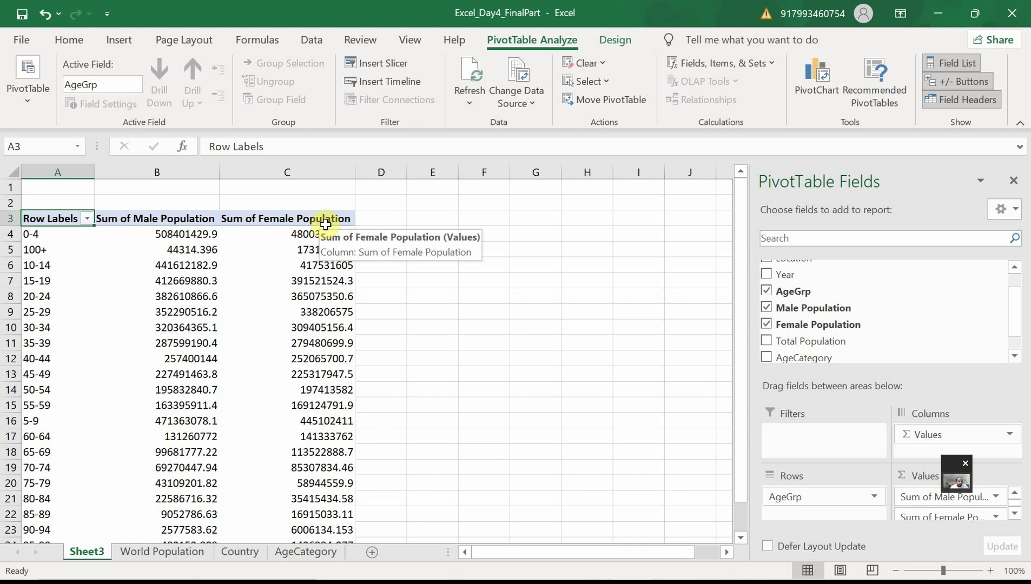
Insert a clustered column PivotChart of male and female population by age group from the PivotTable
click(451, 372)
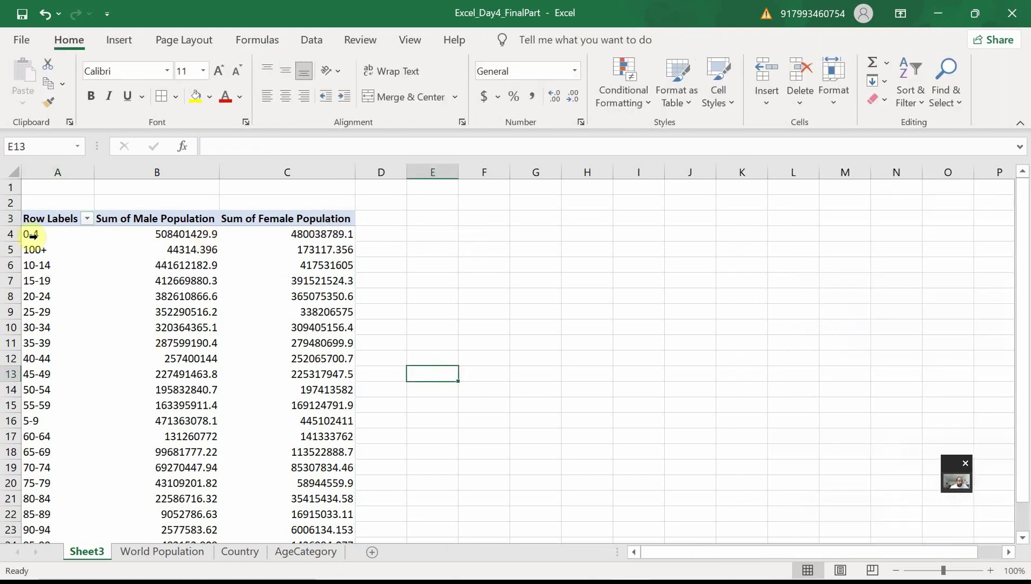
click(29, 221)
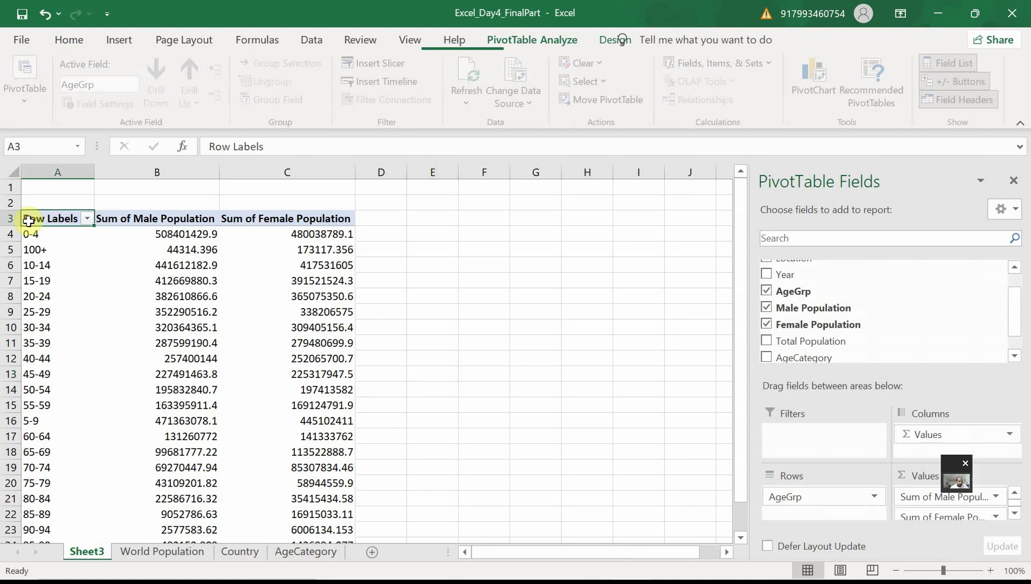
click(118, 44)
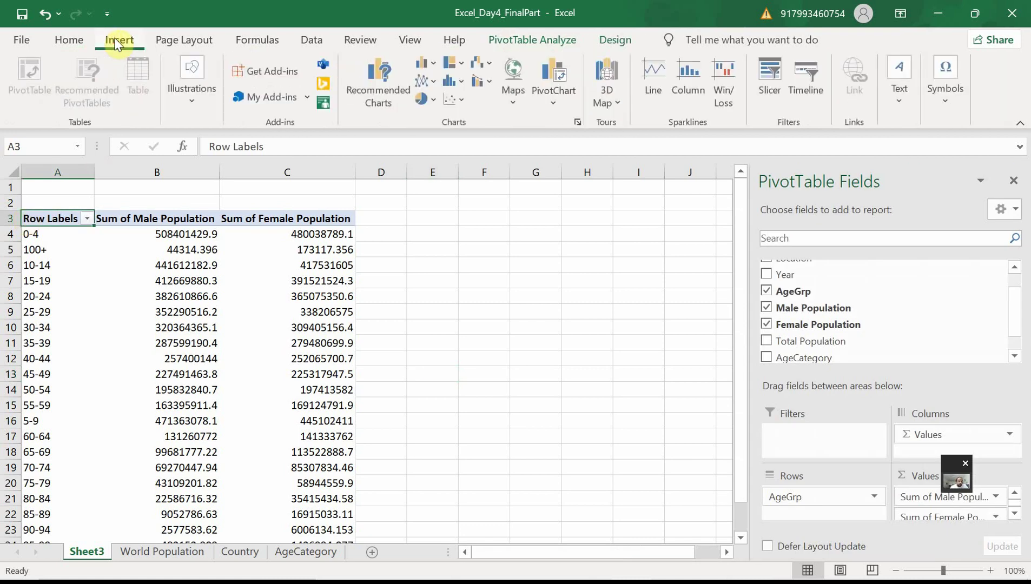
click(387, 89)
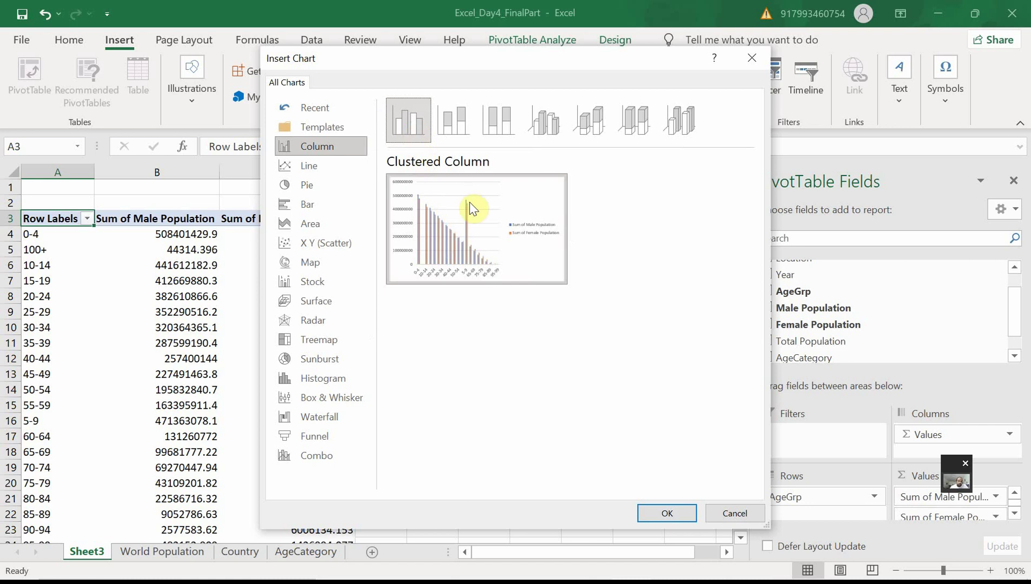
click(670, 514)
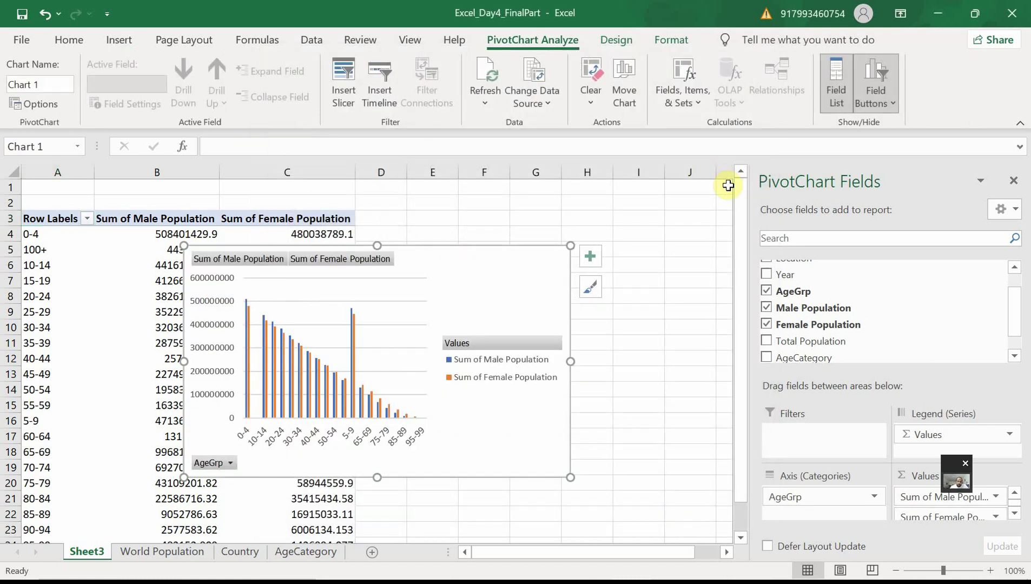
Move the PivotChart clear of the PivotTable so that it starts at about column E, row 3
click(641, 301)
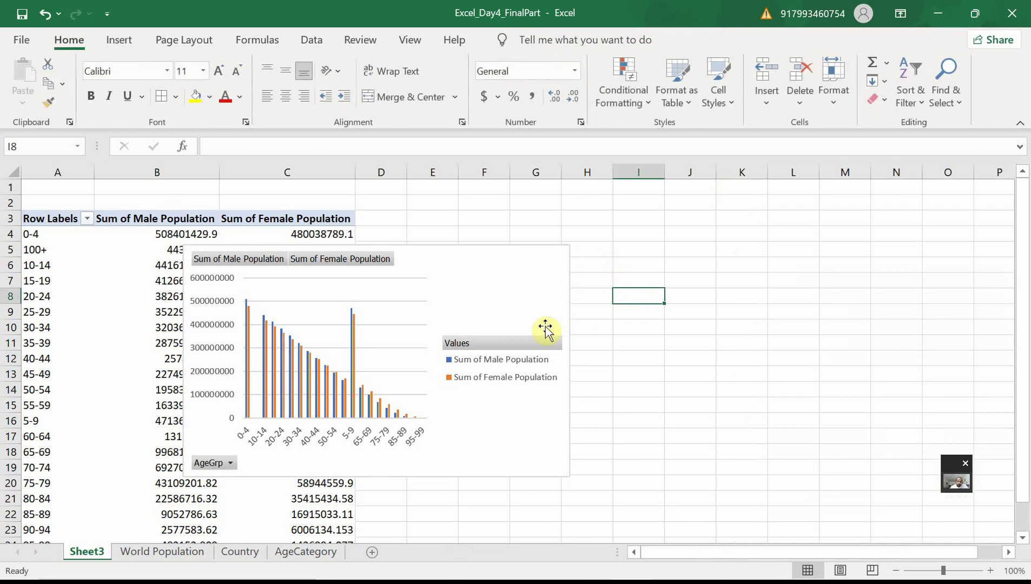
drag(557, 317, 782, 277)
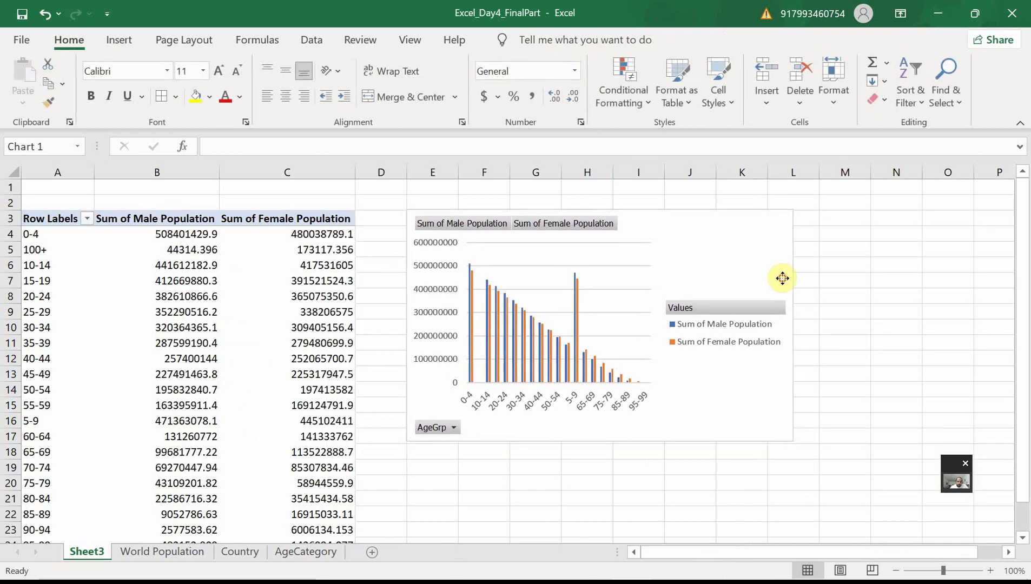
click(681, 487)
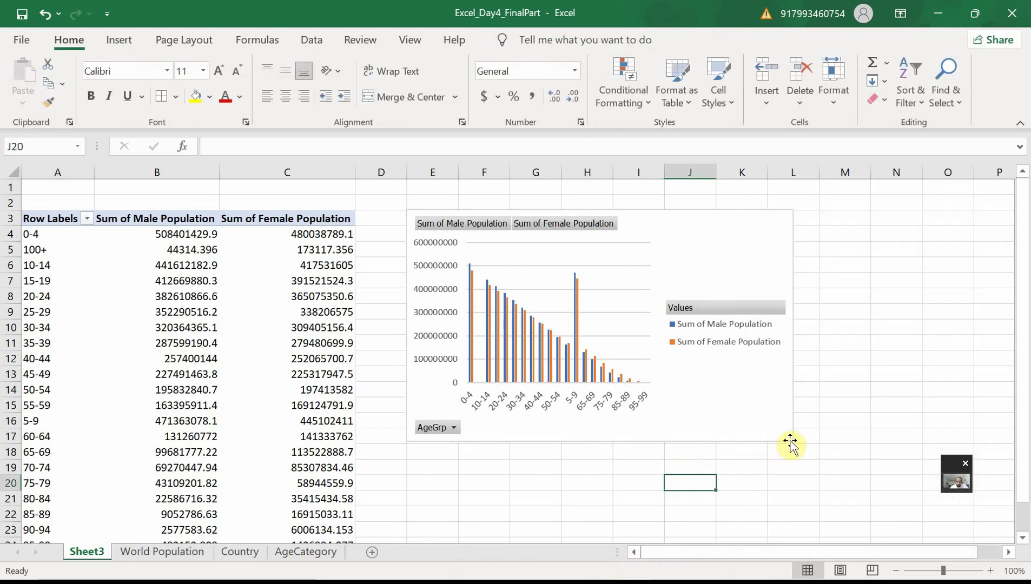
Enlarge the PivotChart to reach about column M, row 22, and narrow the PivotChart Fields pane
click(789, 439)
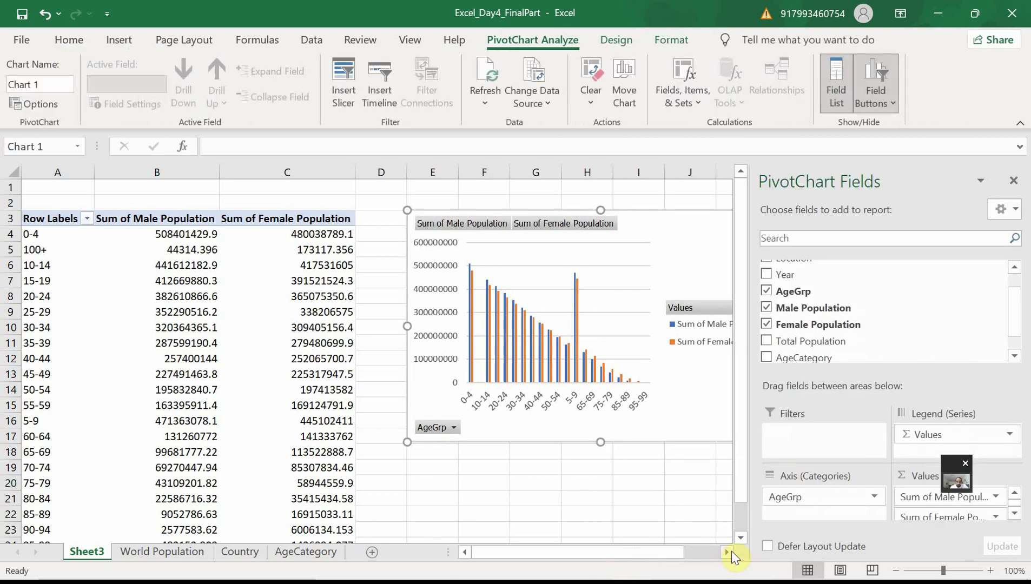
click(728, 552)
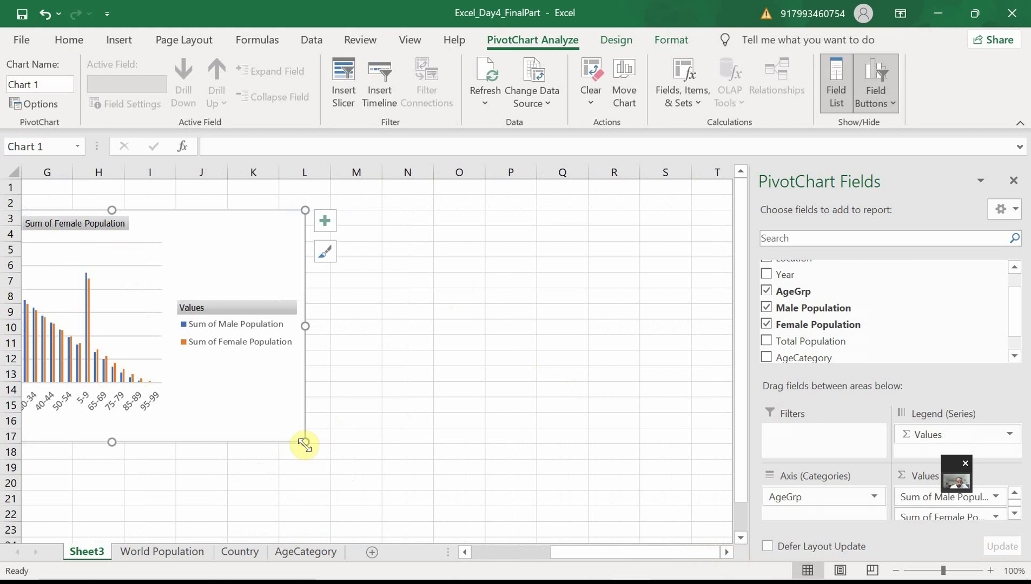
drag(304, 444, 387, 510)
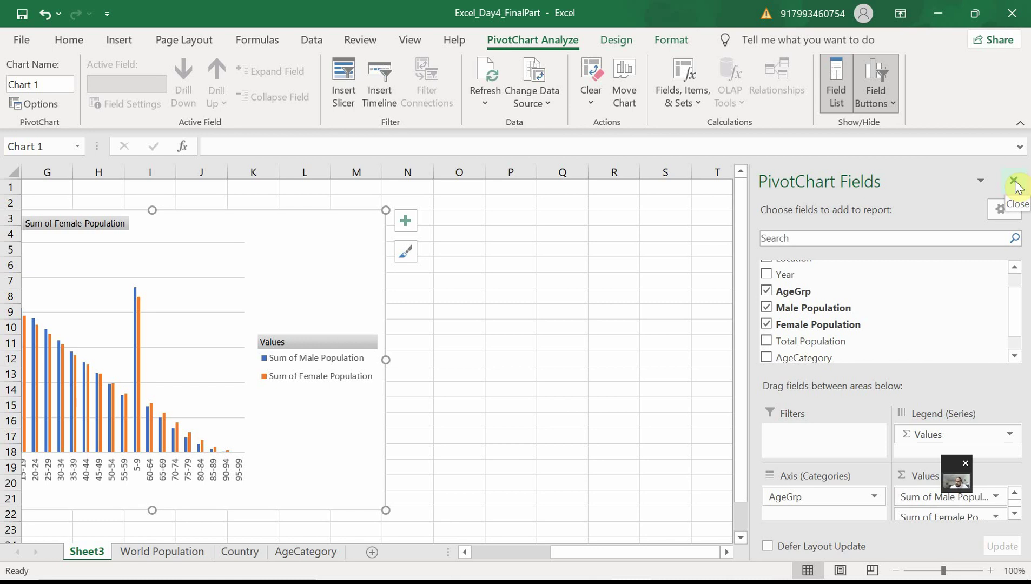
drag(748, 246, 925, 247)
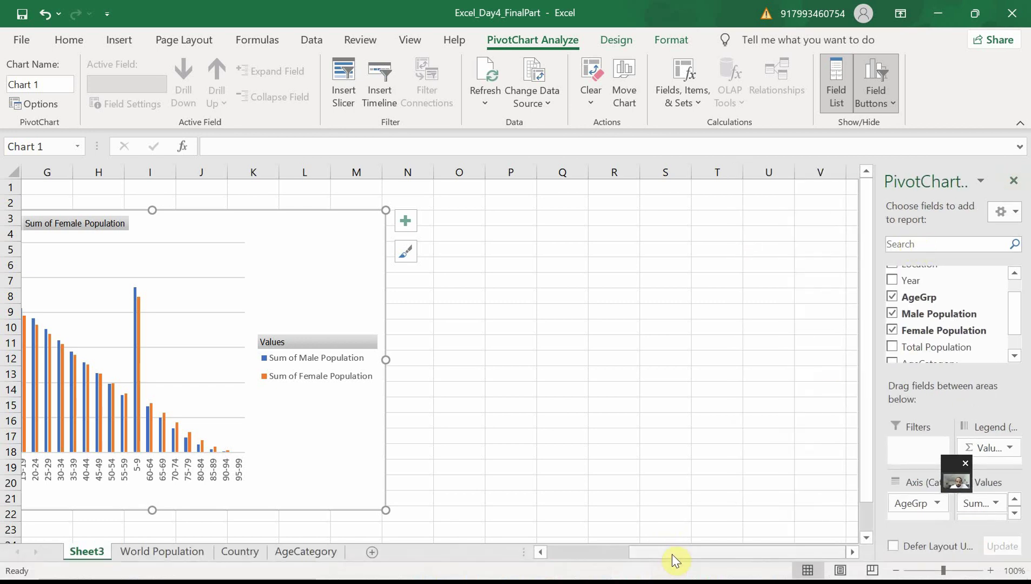
drag(673, 555, 610, 552)
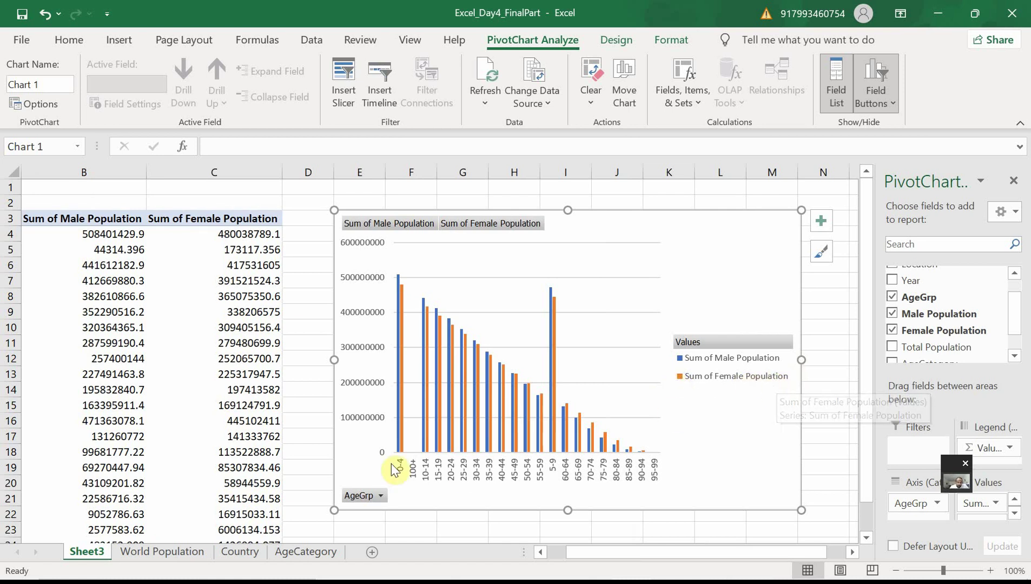
Sort the AgeGrp categories on the PivotChart's horizontal axis from A to Z
mouse_move(428, 376)
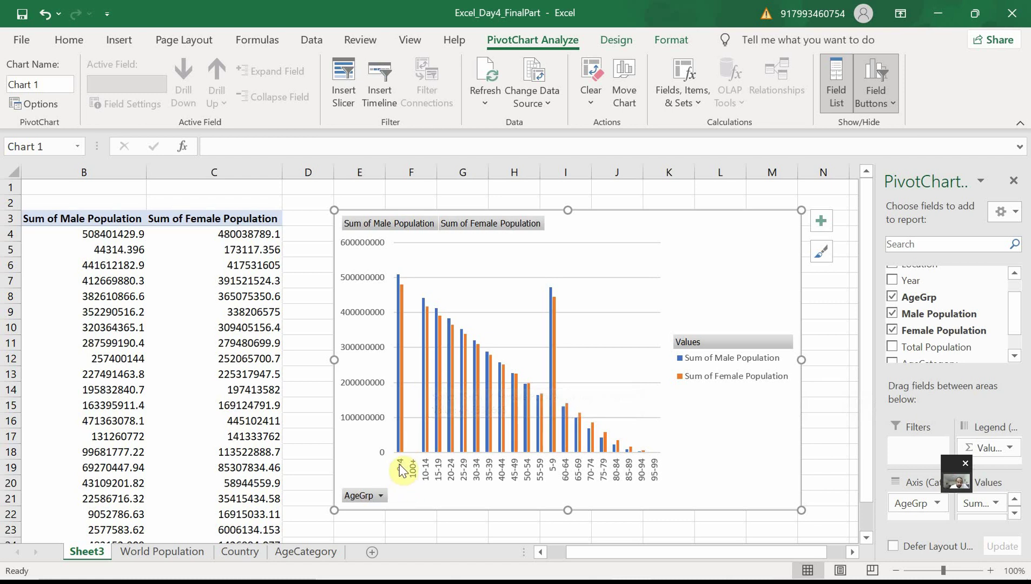
mouse_move(397, 445)
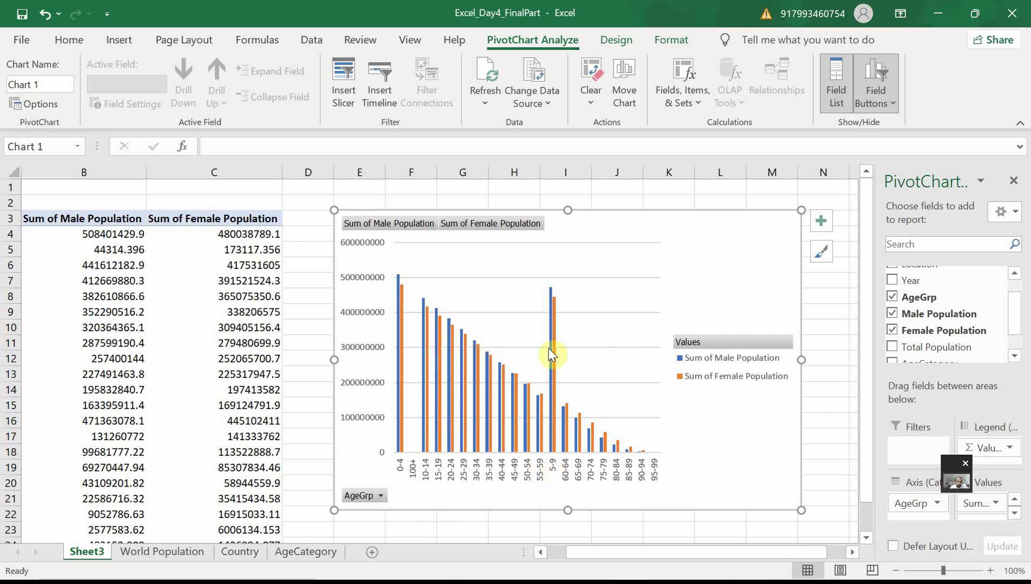
right_click(566, 476)
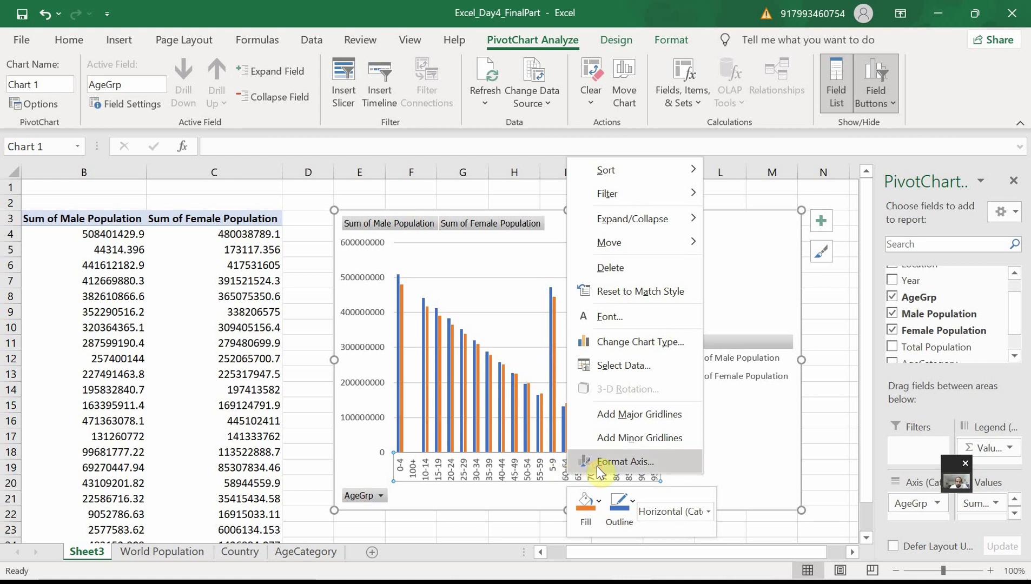
mouse_move(655, 169)
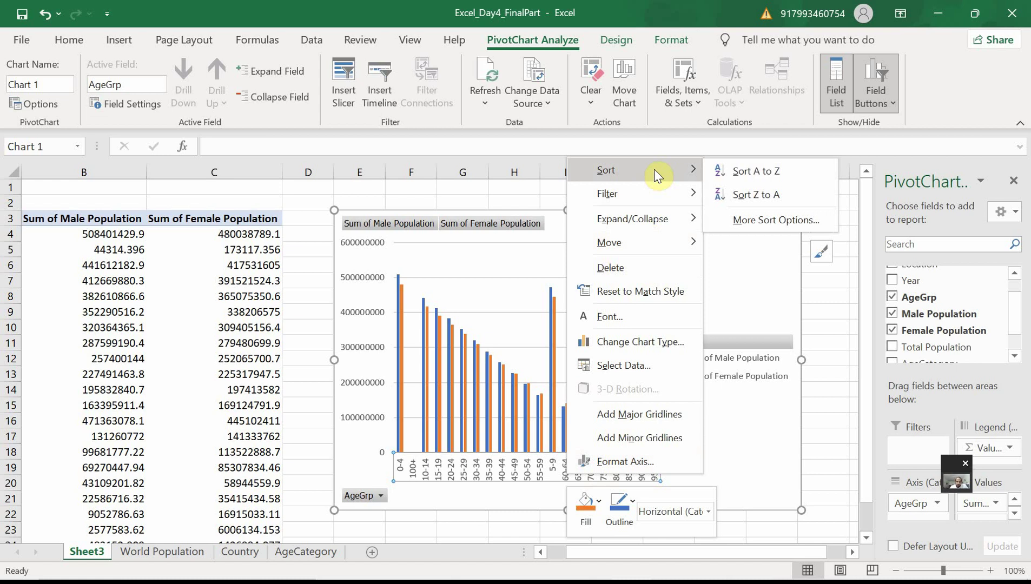
click(755, 171)
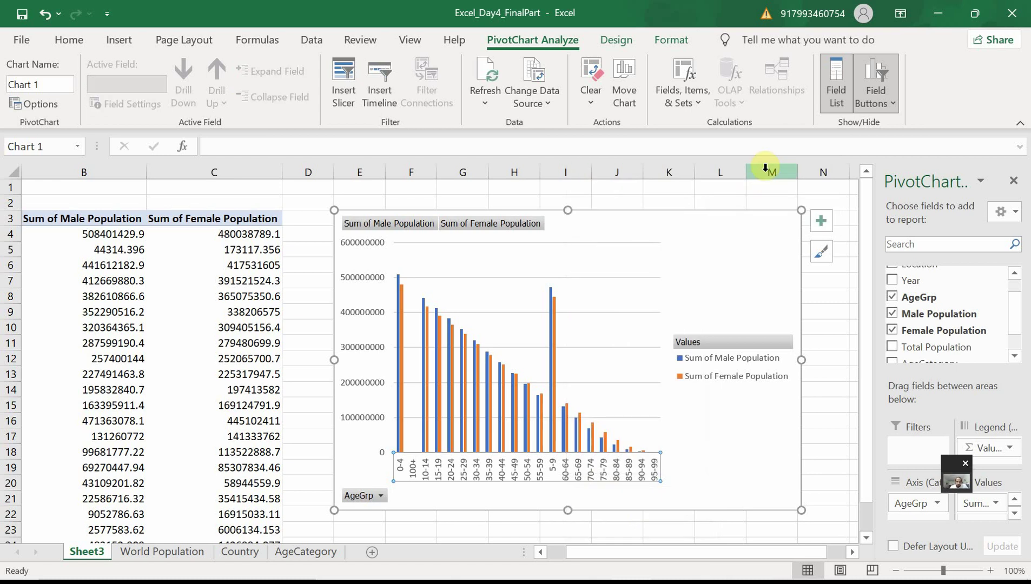
mouse_move(425, 412)
Change the PivotChart to a 100% stacked line chart with markers
click(115, 42)
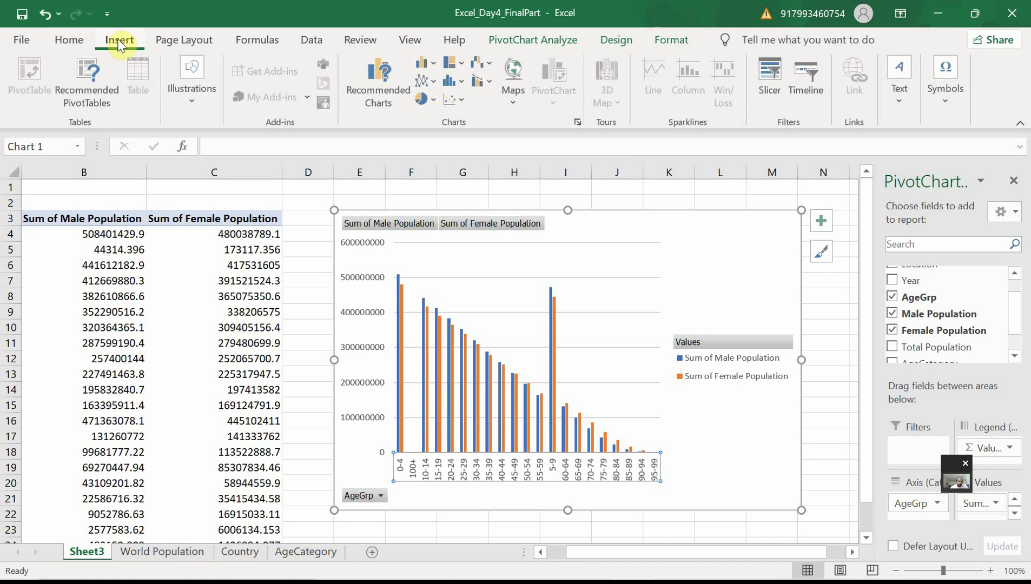
click(435, 100)
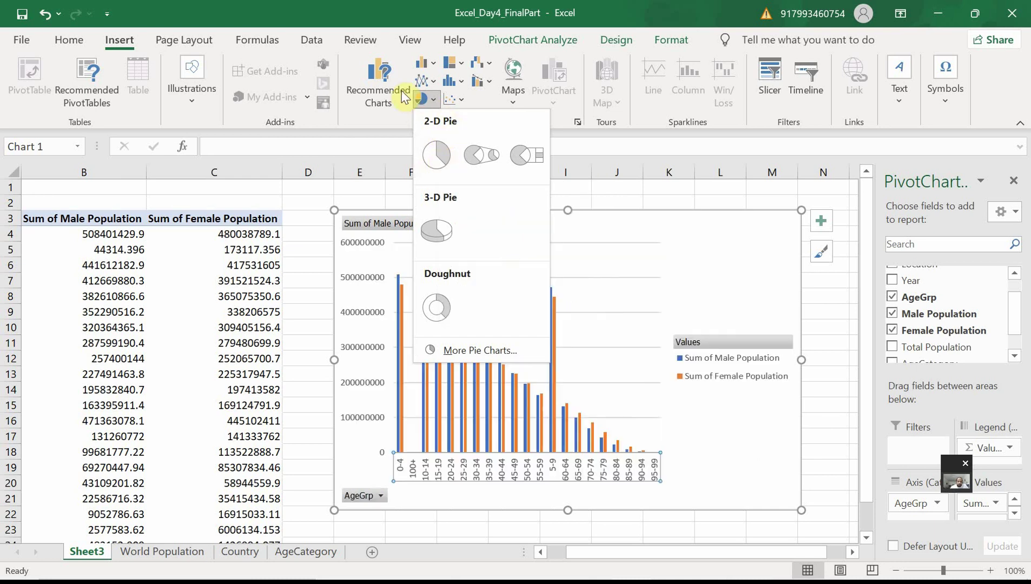
click(431, 82)
click(431, 80)
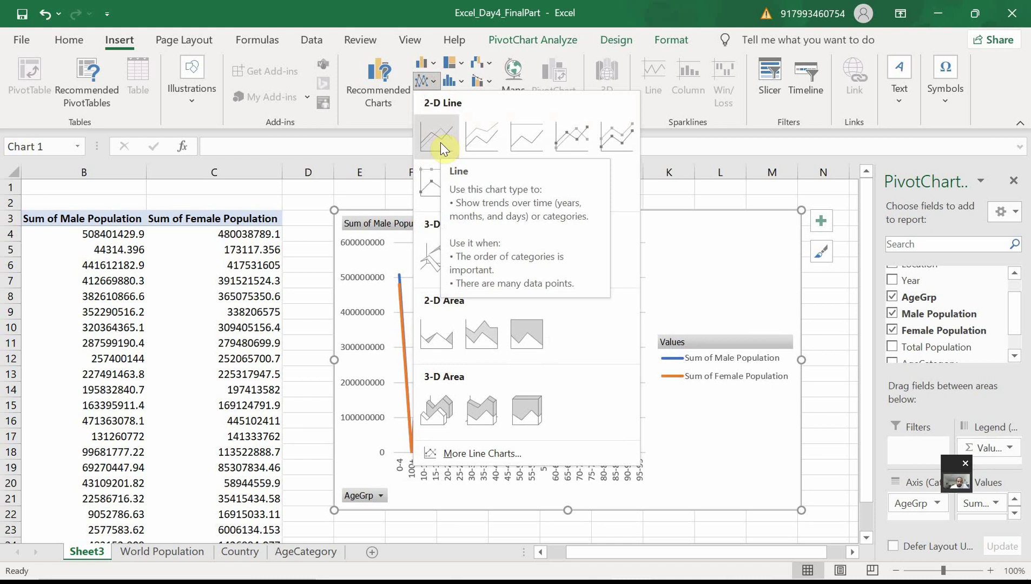
click(423, 184)
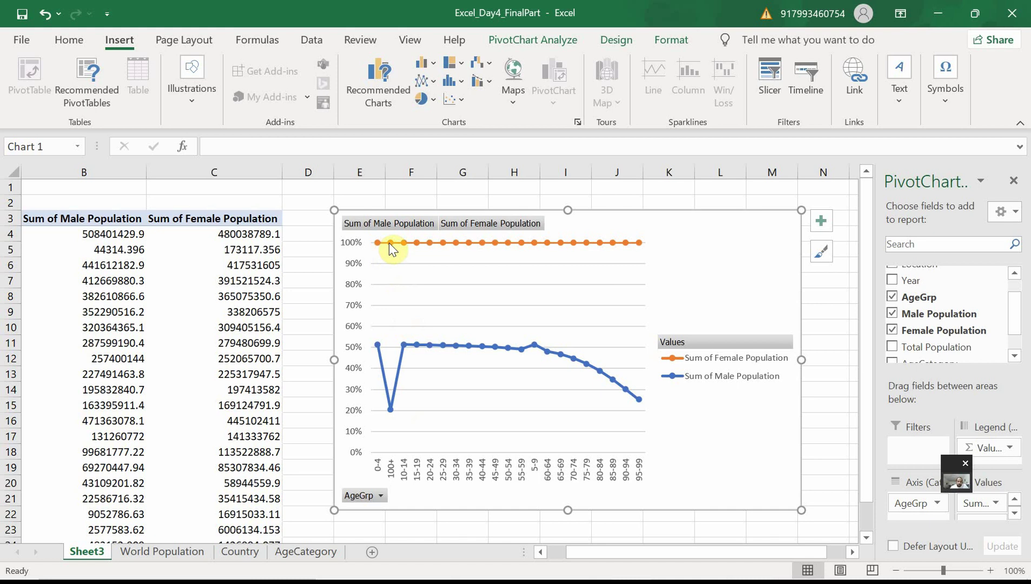
mouse_move(390, 244)
mouse_move(394, 411)
Try to change the PivotChart to a treemap chart
click(425, 63)
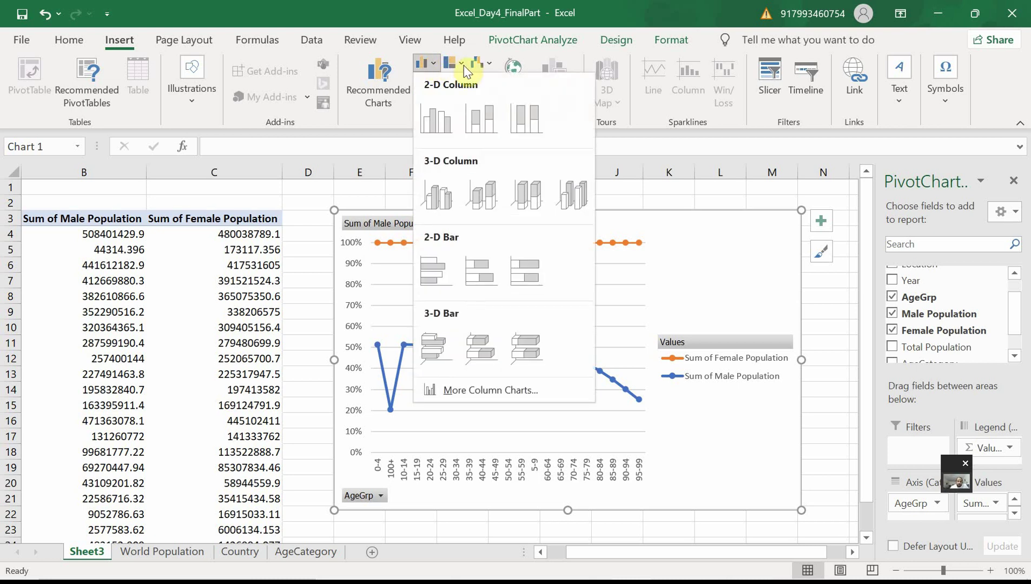
click(463, 66)
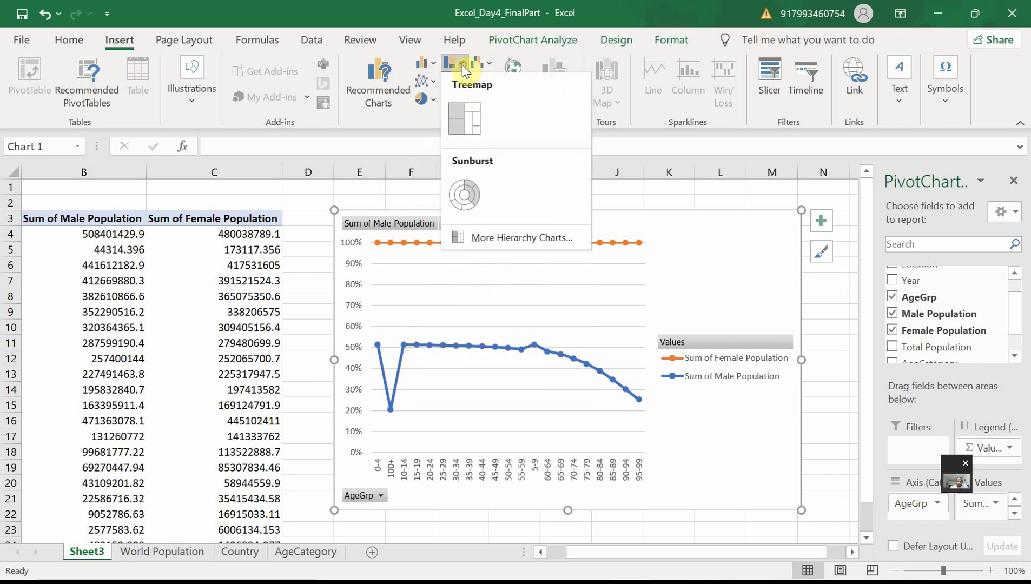
click(471, 125)
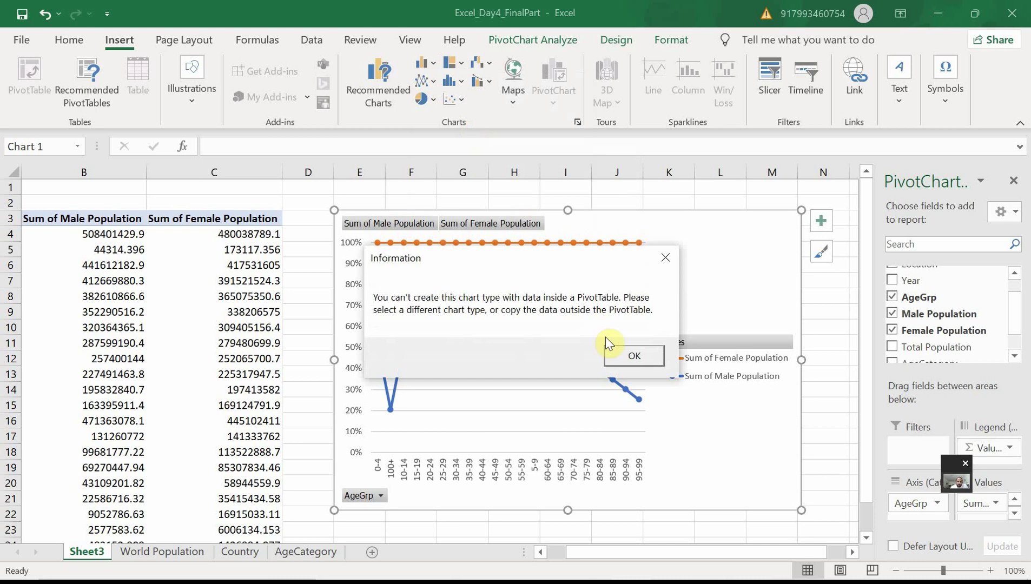
click(625, 363)
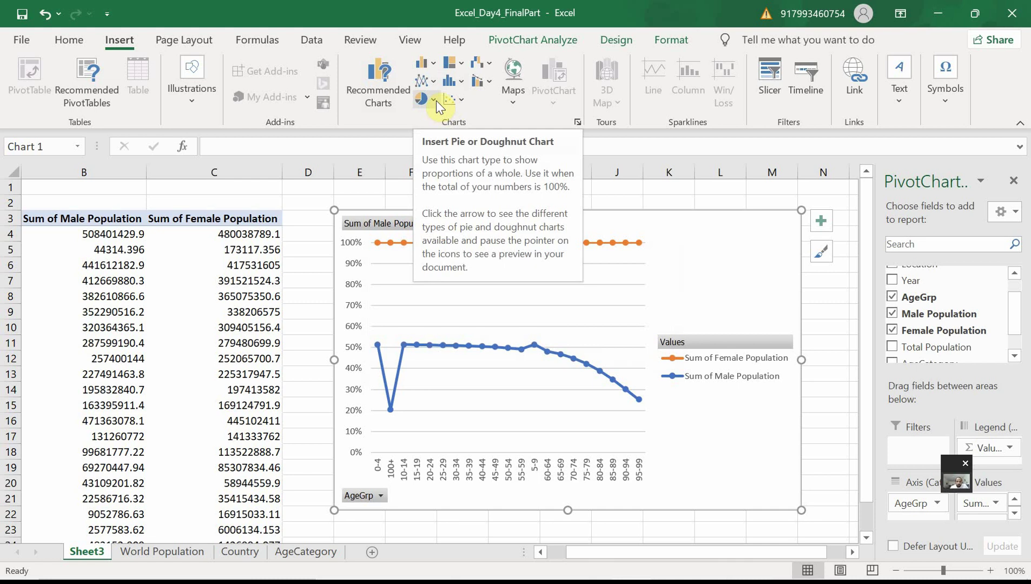
Change the PivotChart to a 2-D clustered bar chart
click(435, 101)
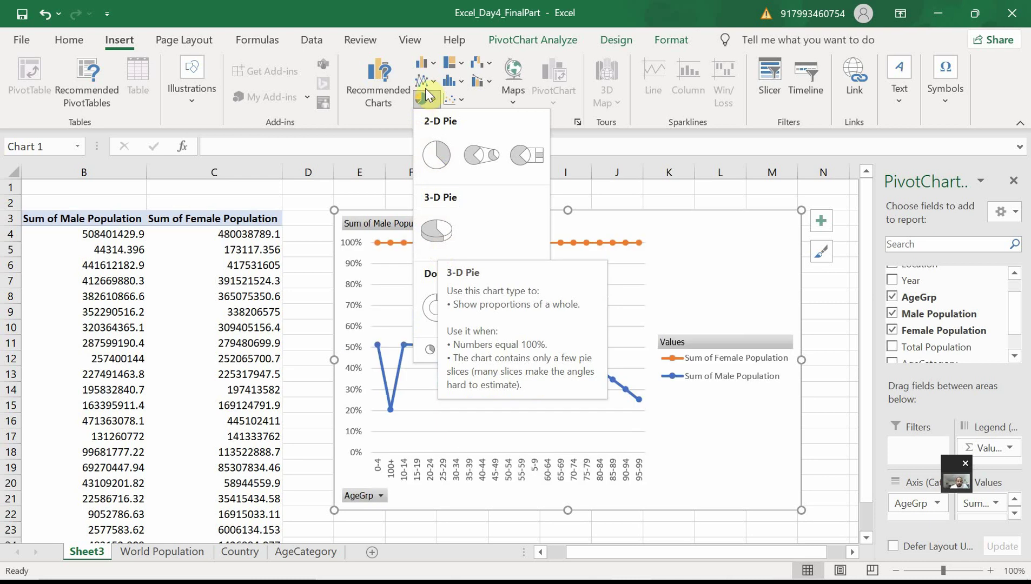
click(426, 62)
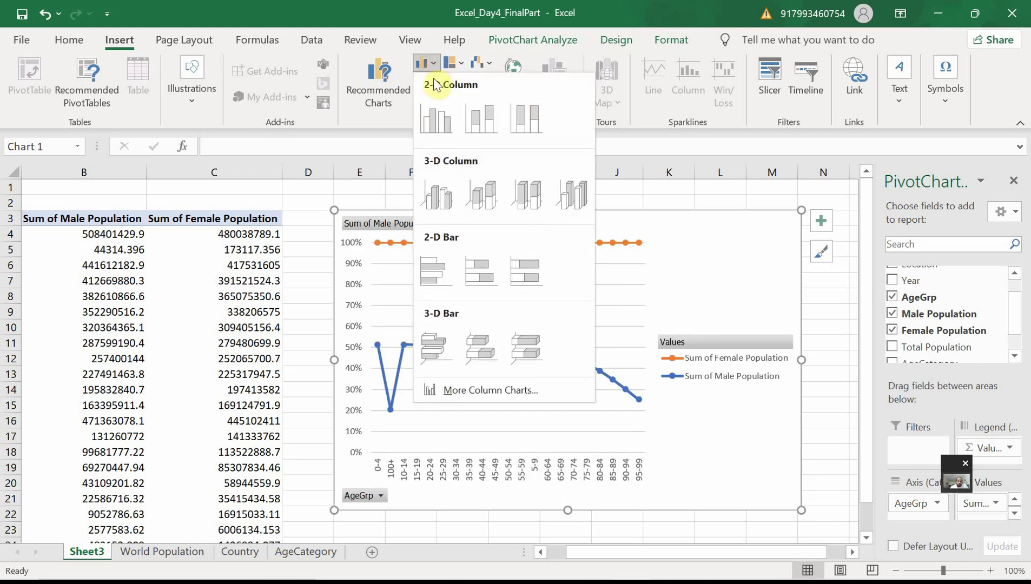
click(428, 282)
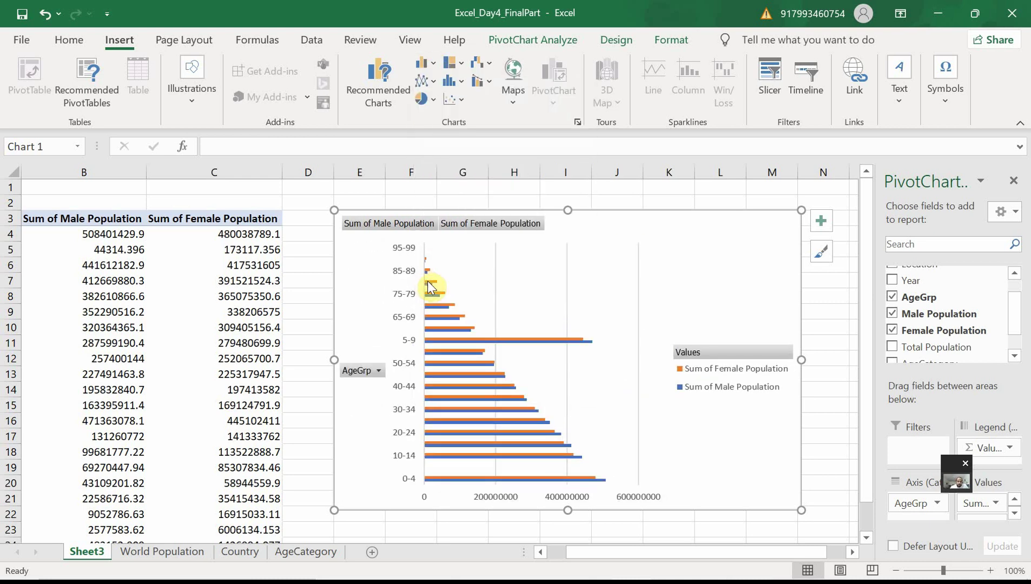
Add data labels to the Sum of Female Population bars, and undo the addition
right_click(537, 341)
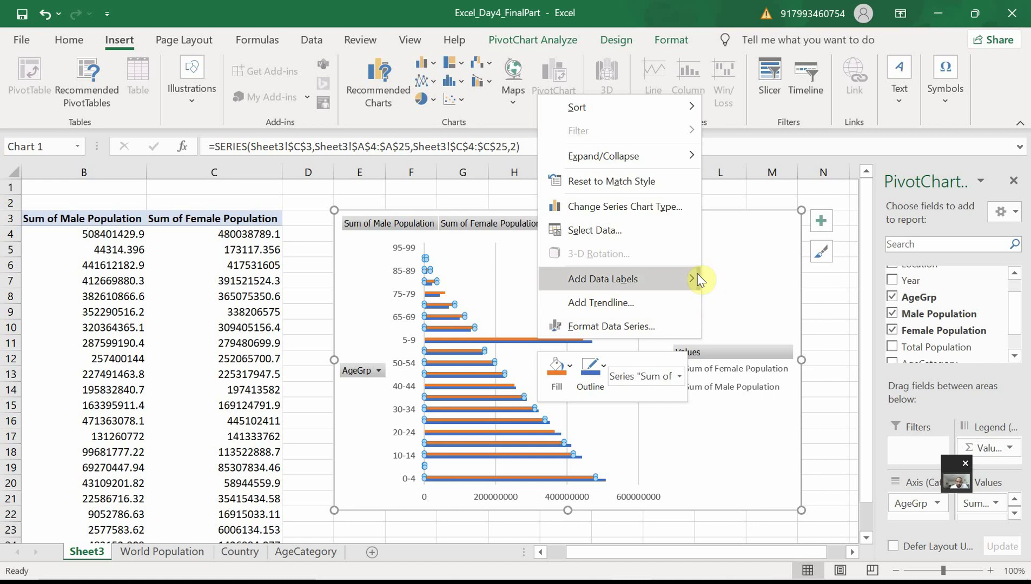
mouse_move(698, 279)
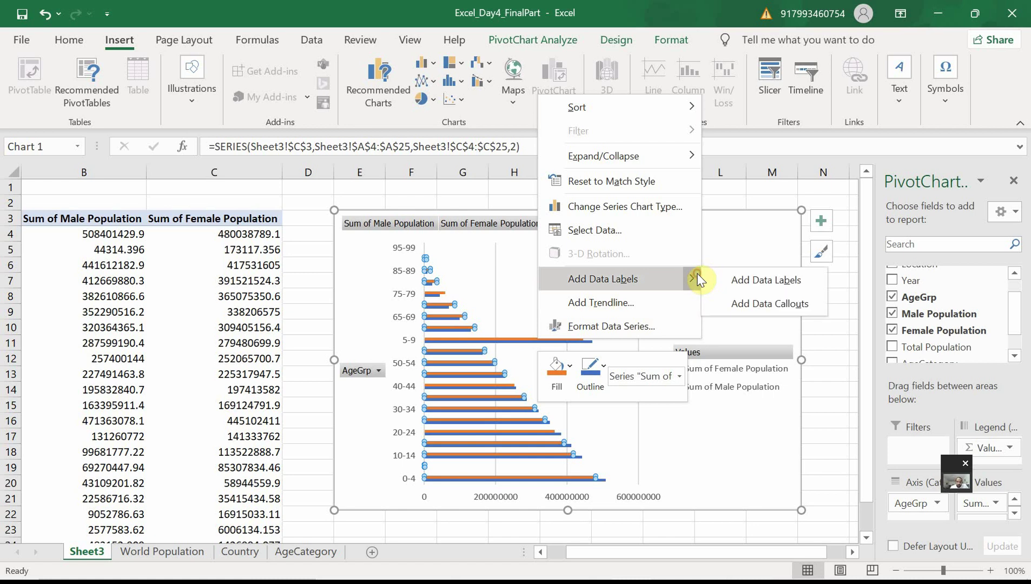
click(746, 280)
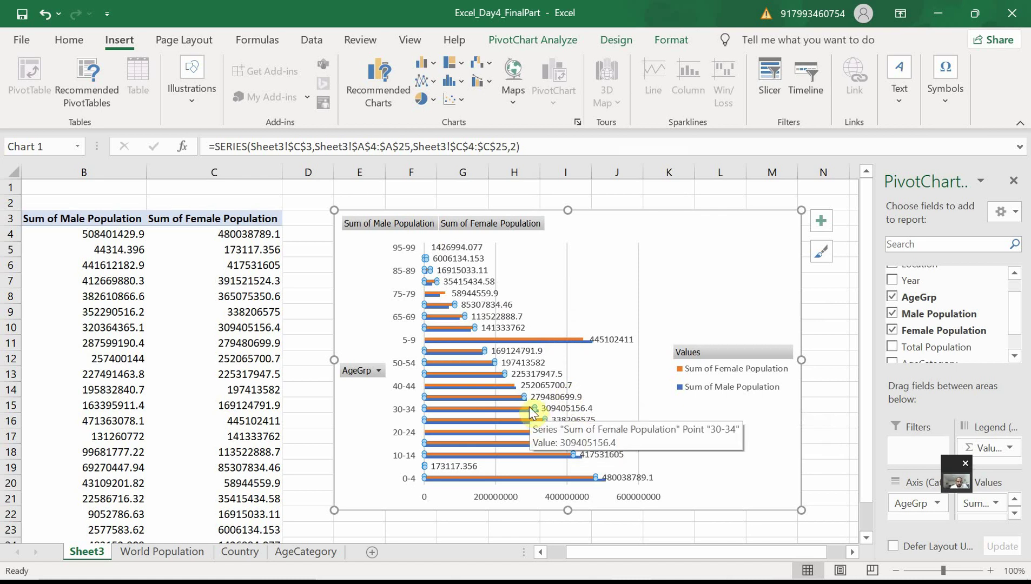
key(ctrl+z)
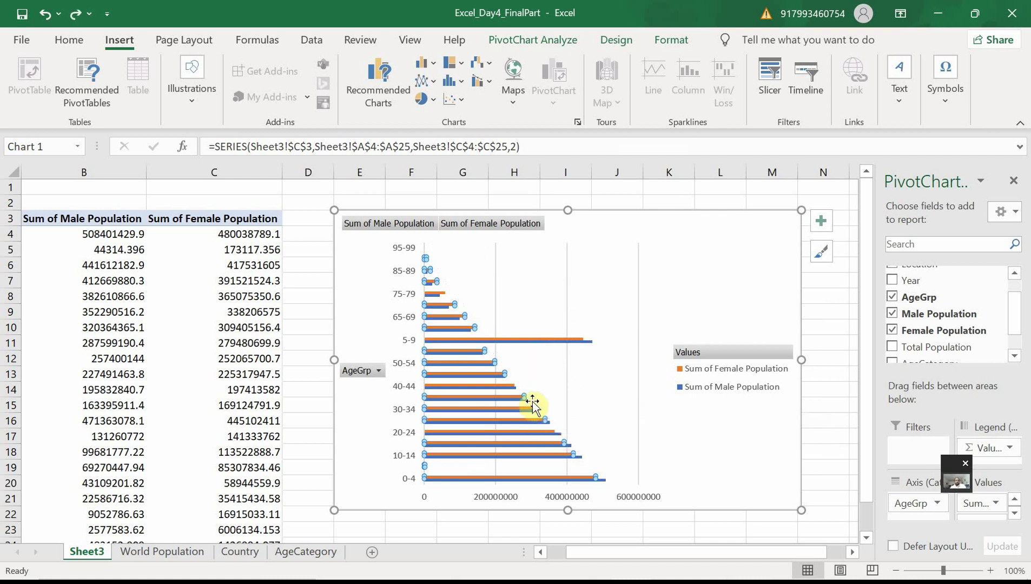
Rename the PivotTable worksheet Sheet3 as Summary Population
click(315, 327)
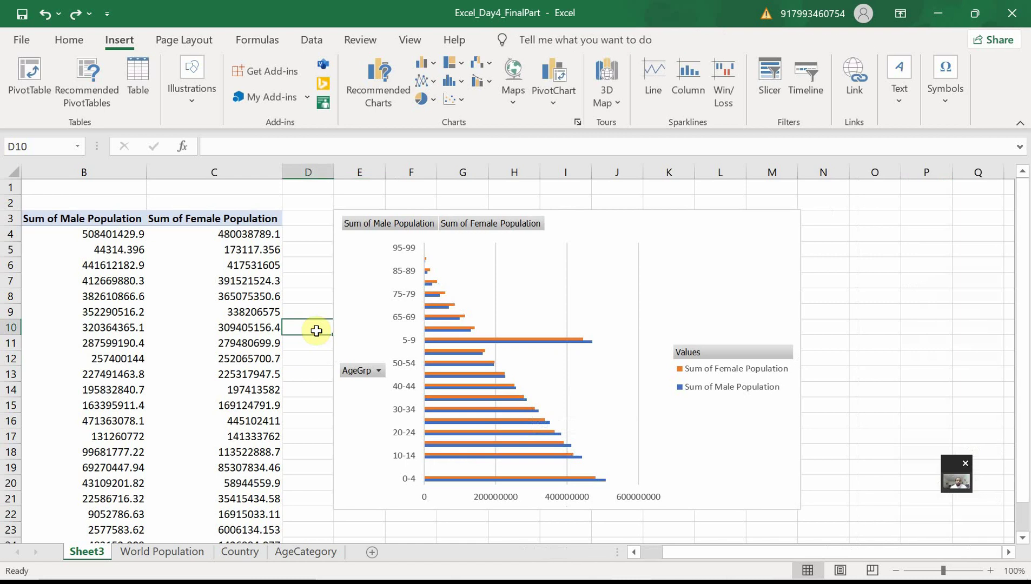
right_click(87, 552)
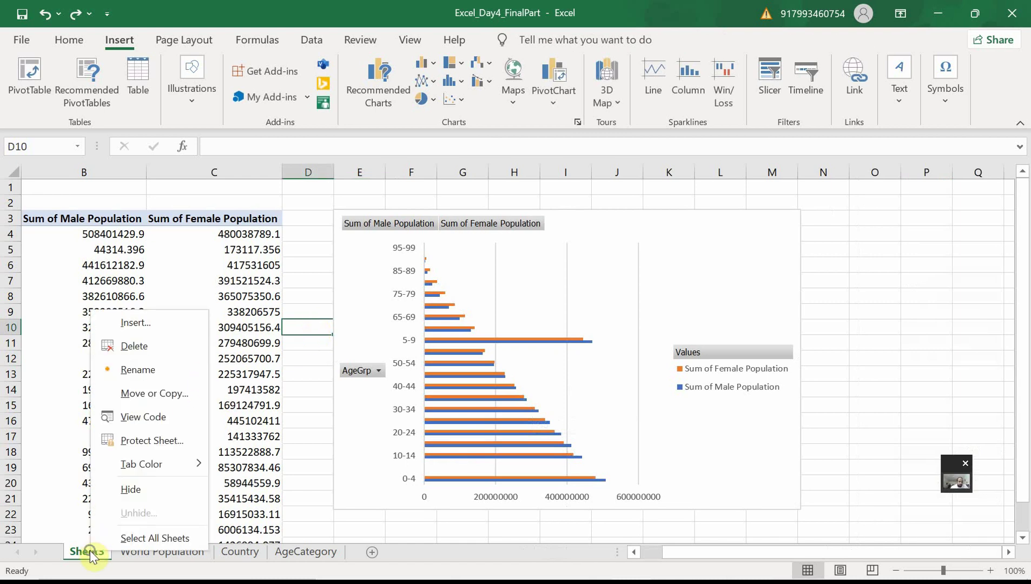
click(162, 370)
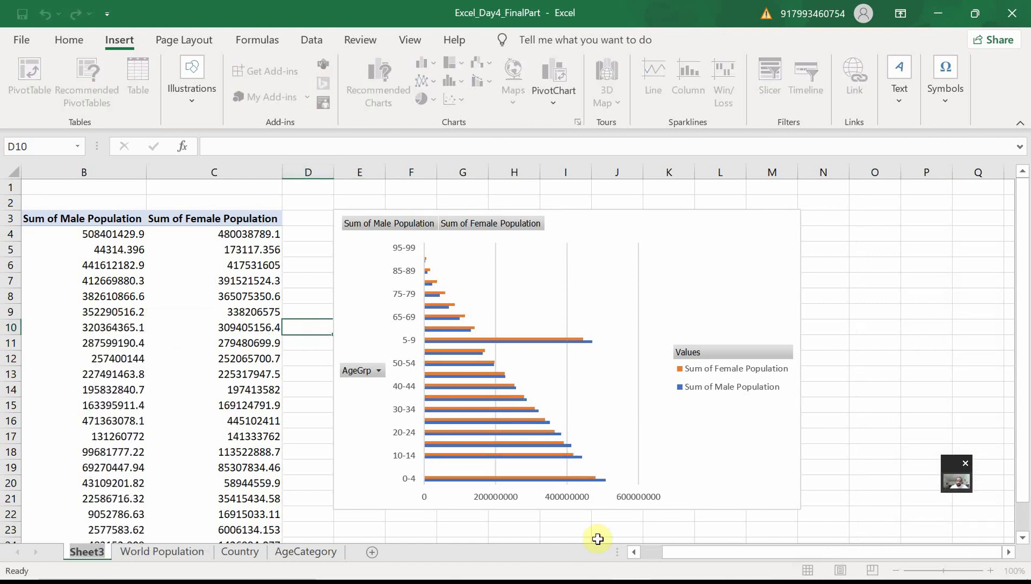
text(Age)
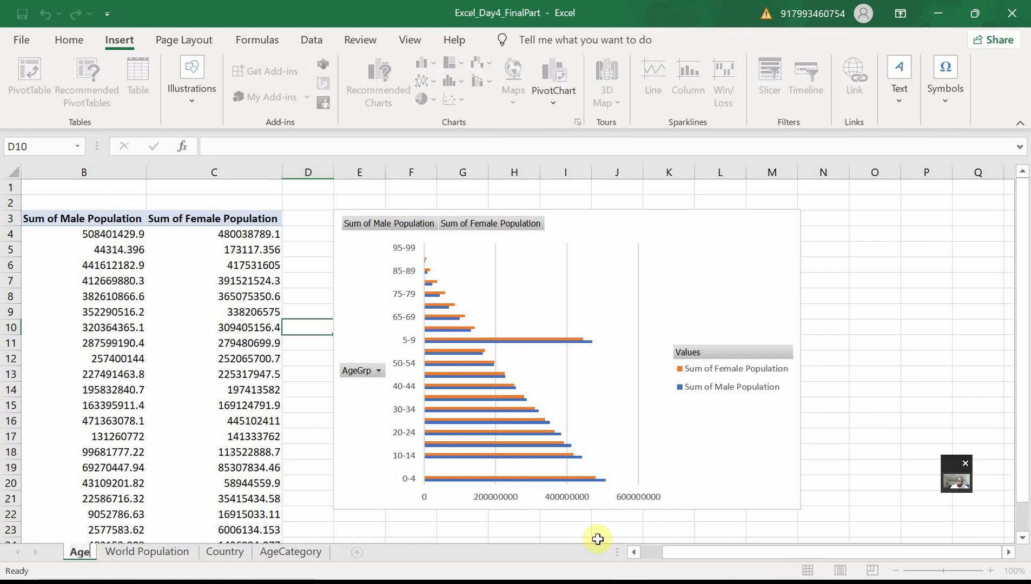
key(BackSpace)
key(BackSpace)
key(BackSpace)
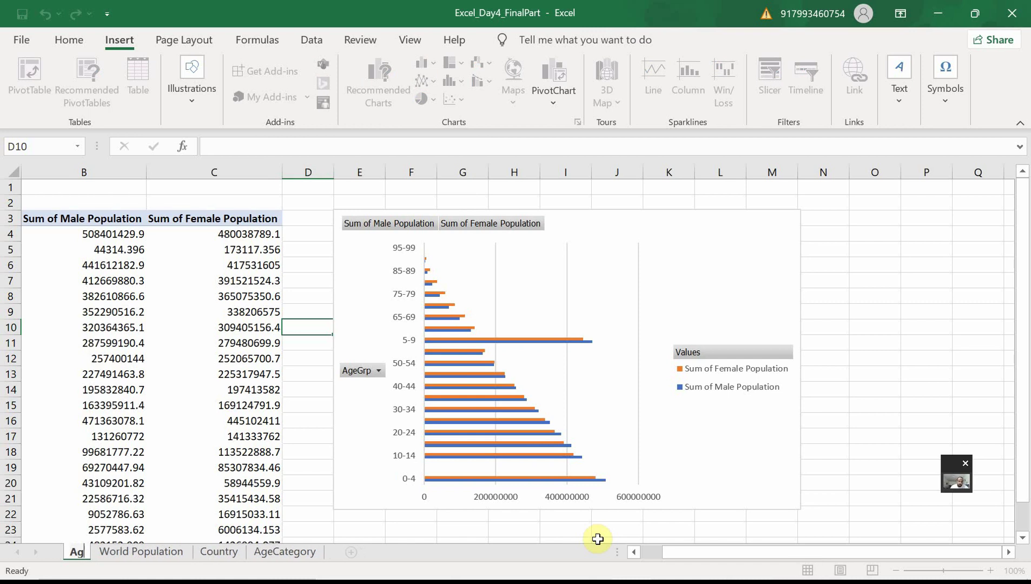
text(Summary)
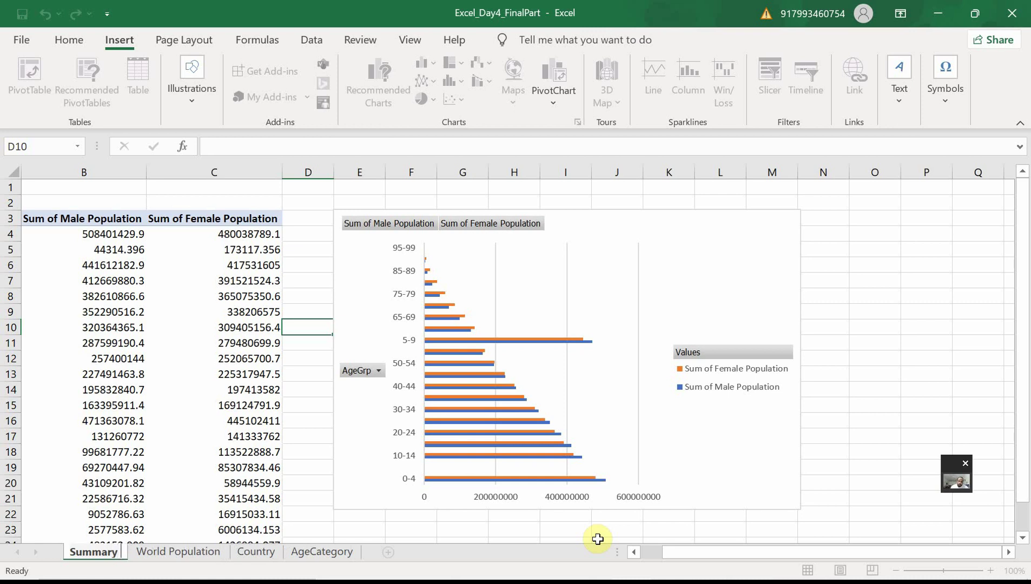
text( Pop)
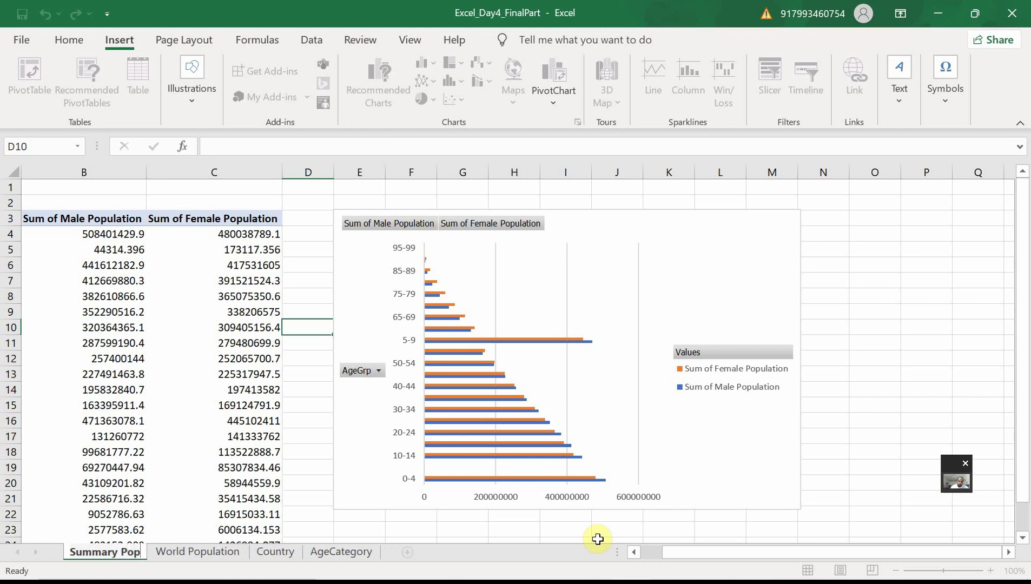
text(ulation)
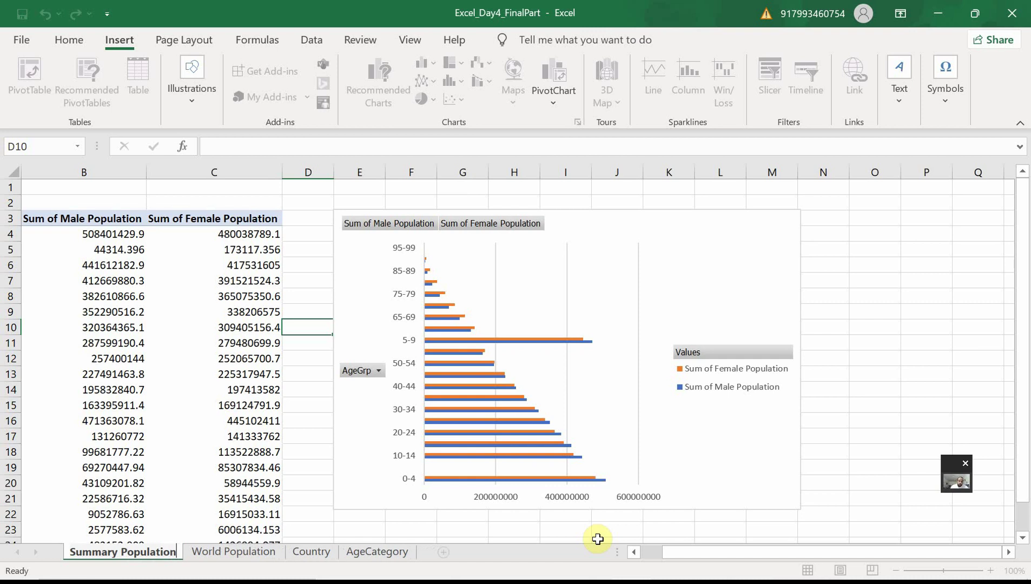
key(Return)
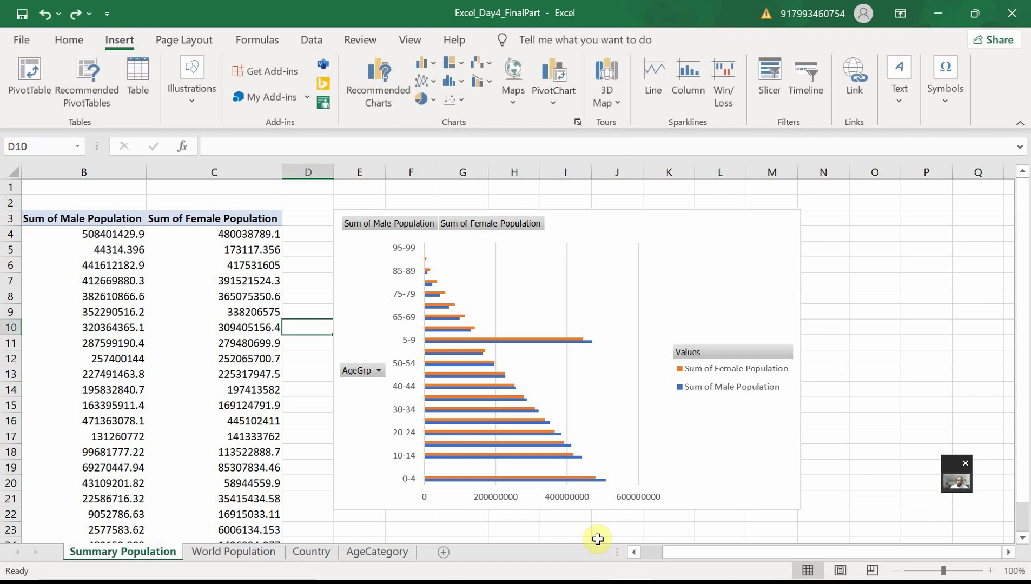
Replace Male Population and Female Population in the PivotTable with Total Population as the summed value field
click(230, 375)
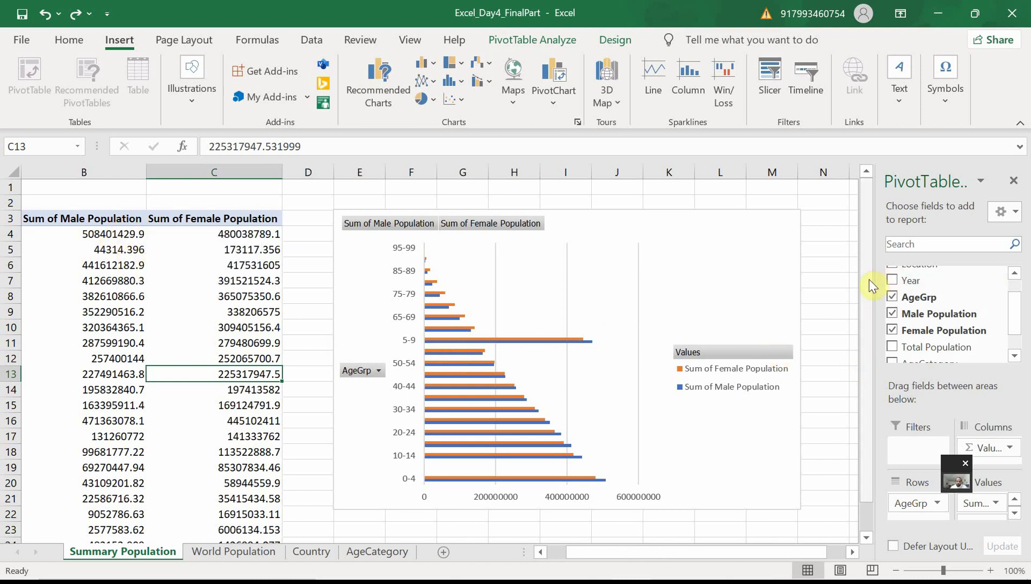
drag(873, 280, 647, 254)
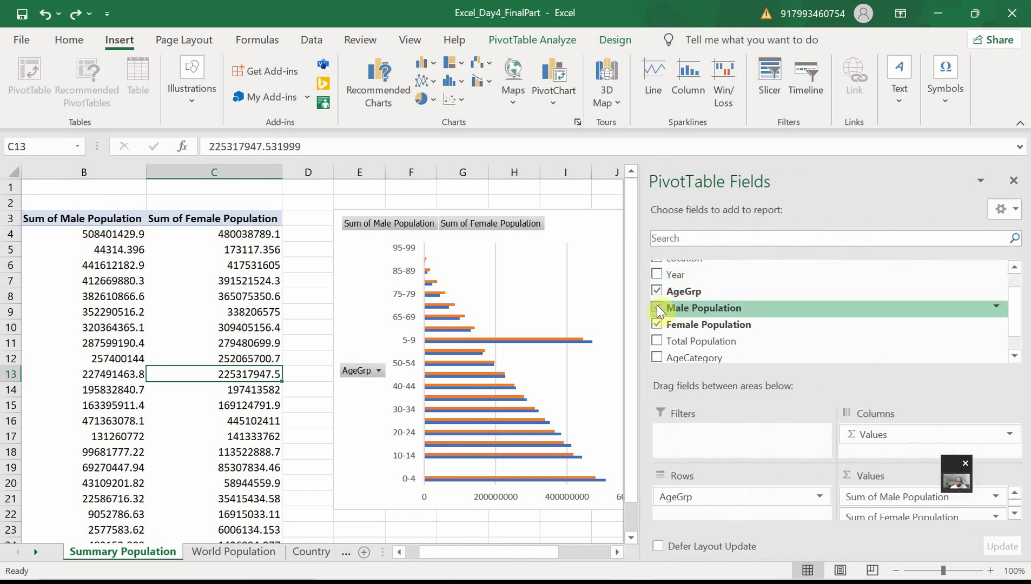
click(657, 309)
click(656, 325)
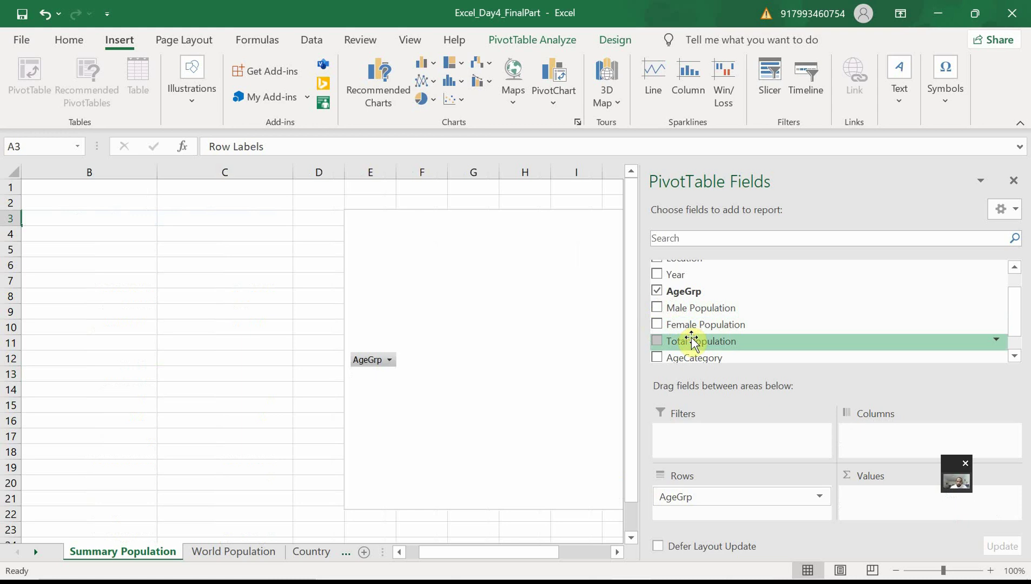
drag(692, 341, 896, 518)
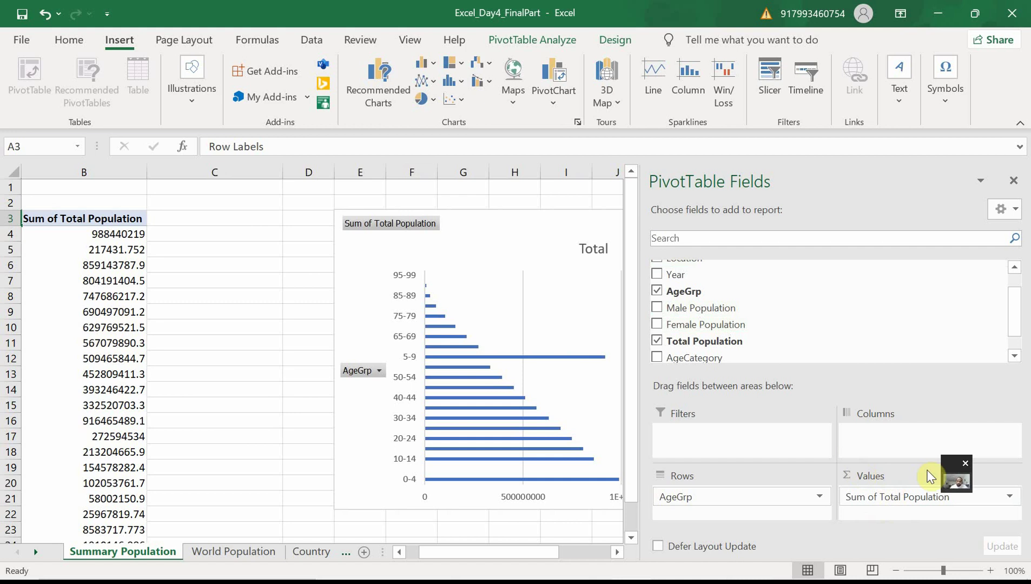
Review the calculation types in the value field settings for Sum of Total Population, and leave them without changes
drag(953, 466, 16, 549)
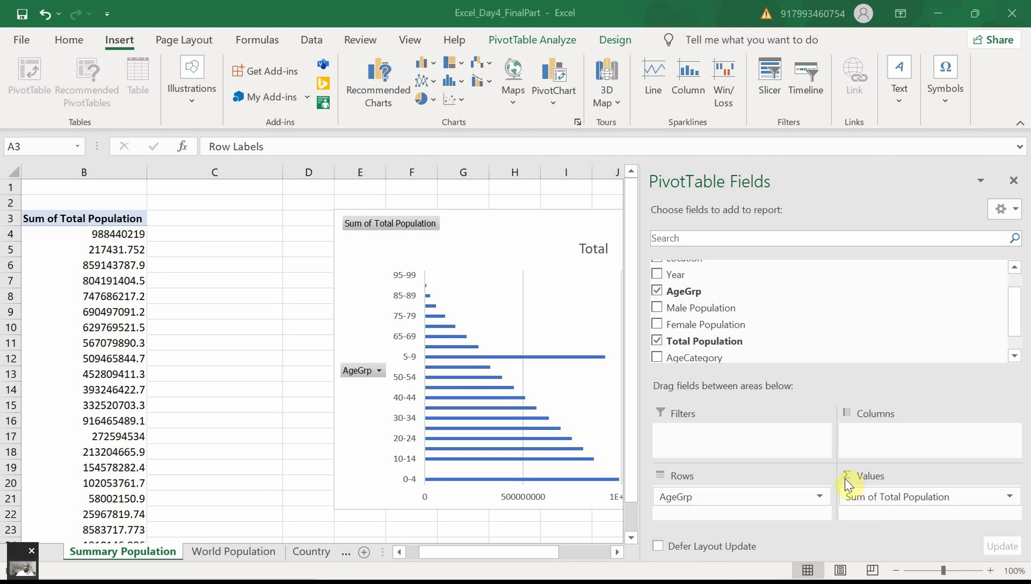
click(1011, 498)
click(1010, 498)
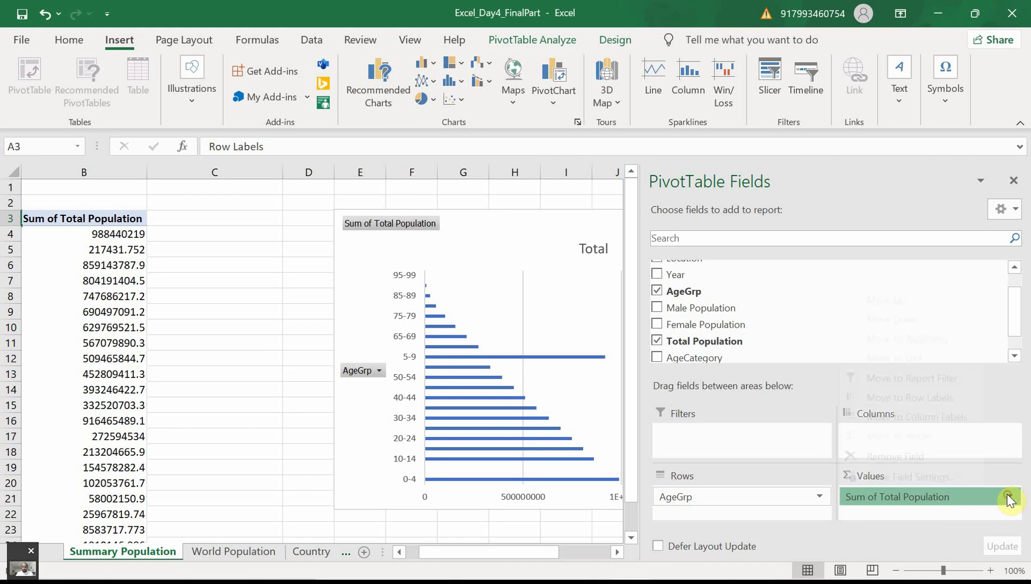
click(940, 479)
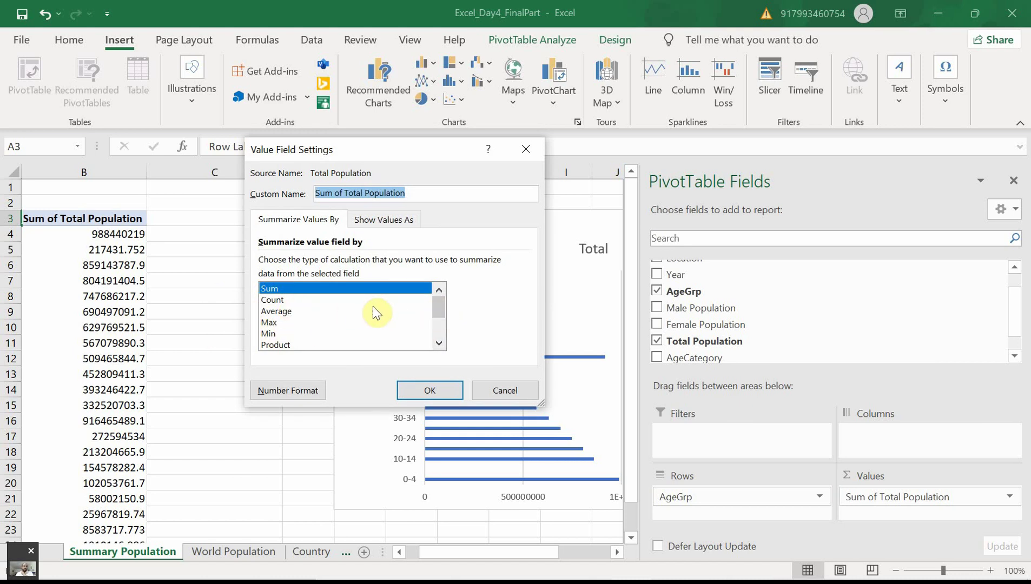
click(500, 390)
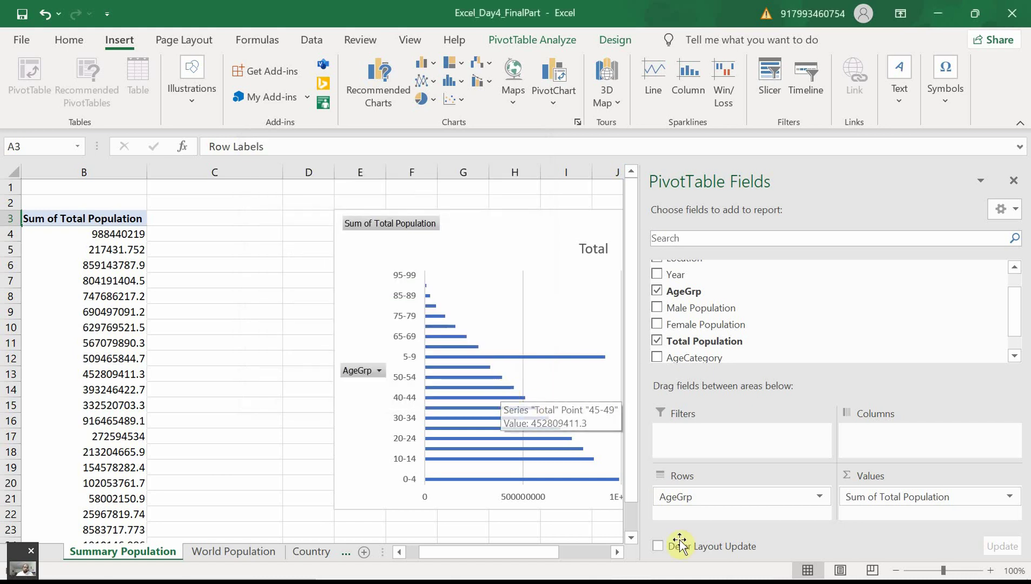
drag(640, 431, 918, 426)
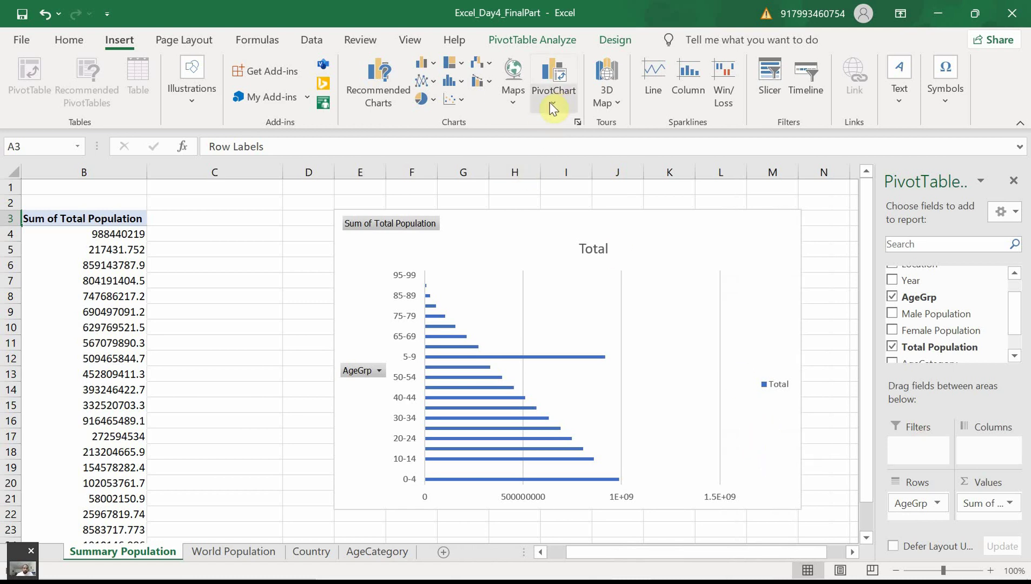
Try to create a filled map chart from the age group PivotTable
click(511, 103)
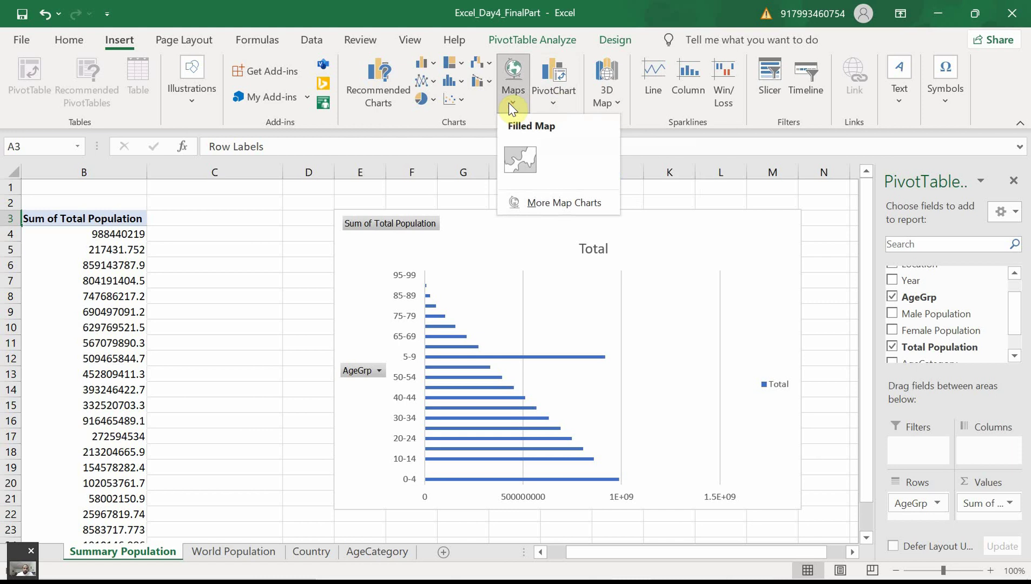
click(515, 157)
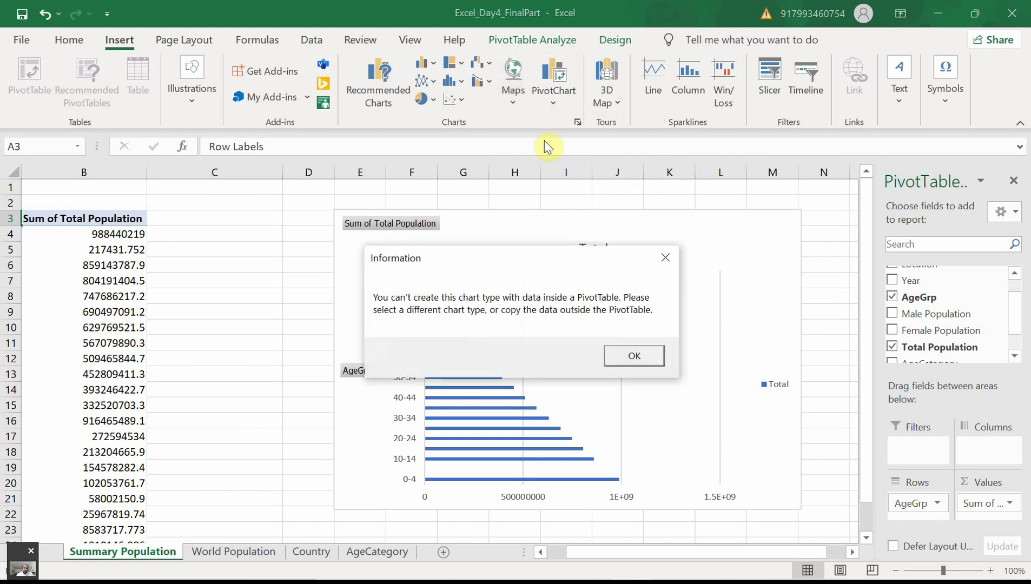
click(634, 356)
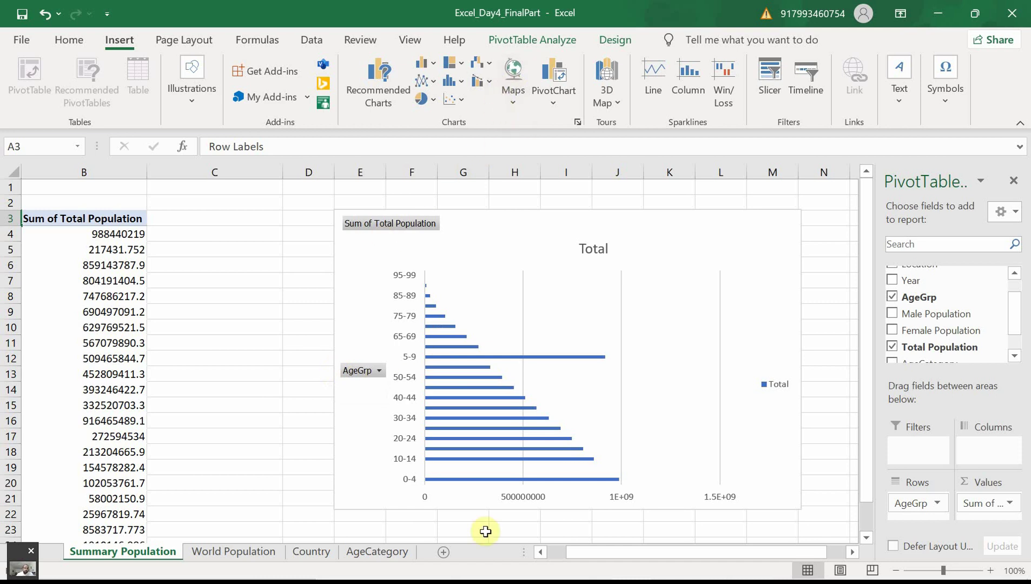
Create a PivotTable on a new worksheet from the World Population data range A1:H500473
mouse_move(641, 575)
drag(605, 557, 432, 548)
click(230, 553)
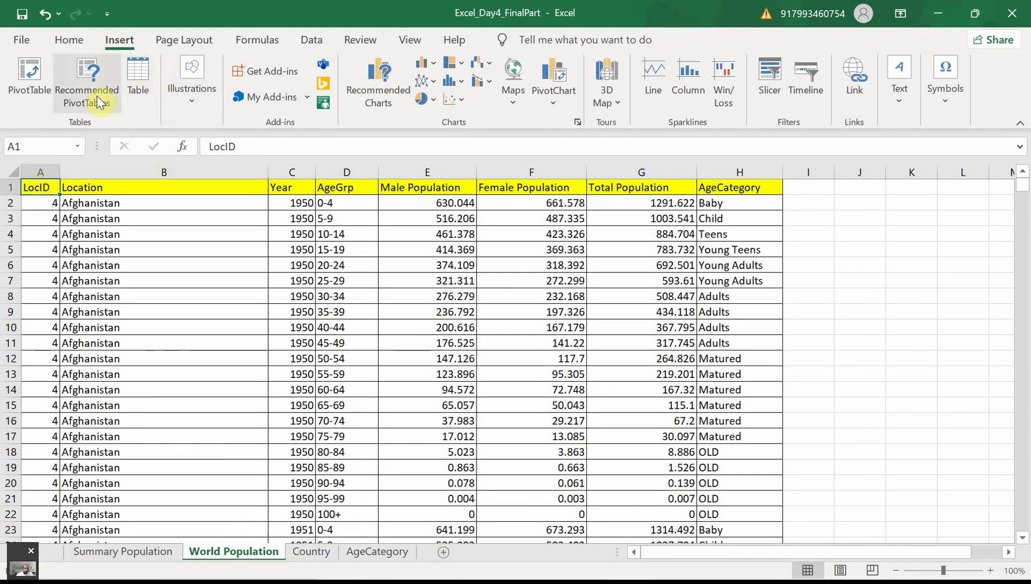
click(27, 90)
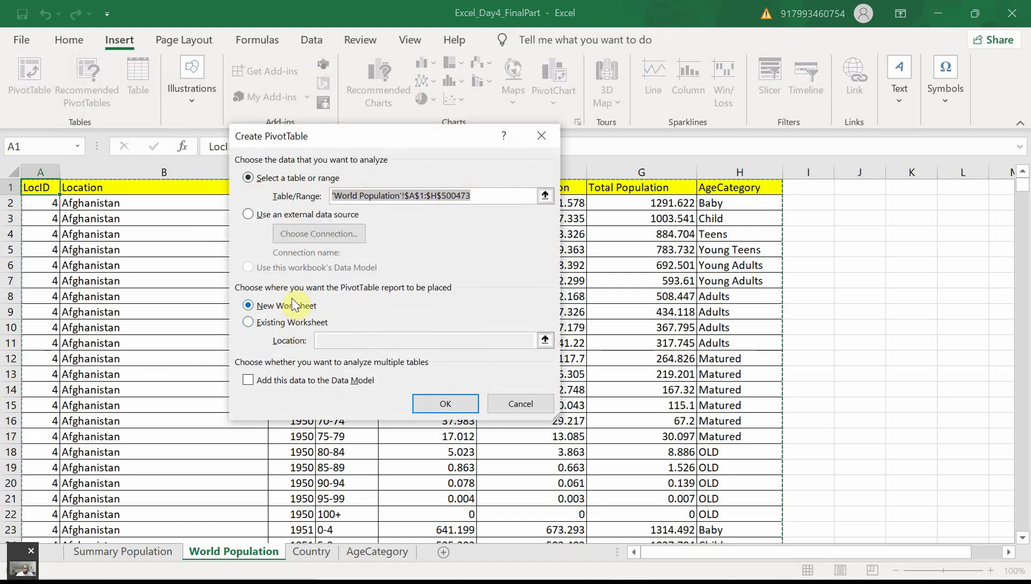
click(438, 408)
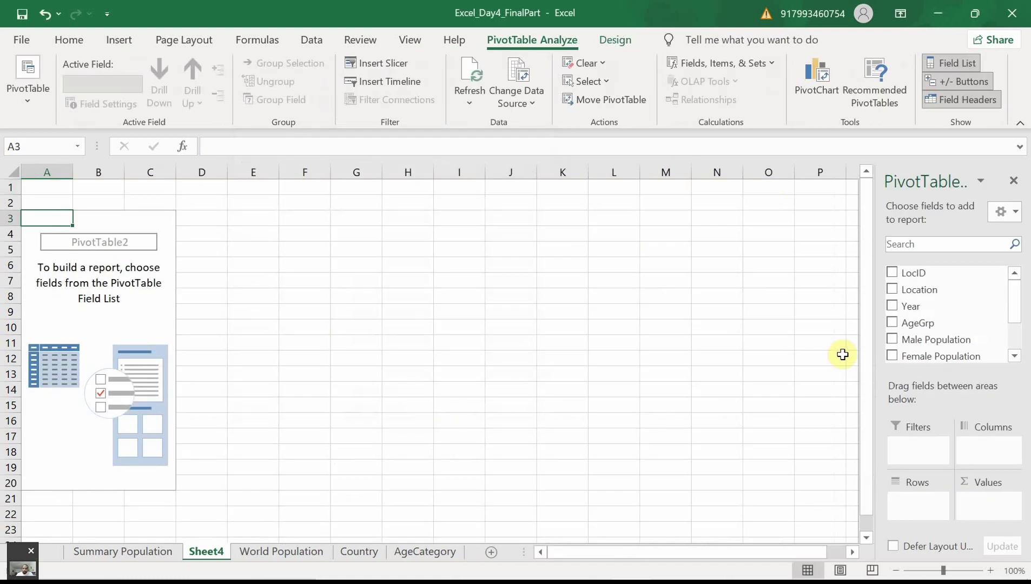
Set Location as the row field and Total Population as the summed value field in the new PivotTable
drag(916, 297, 913, 508)
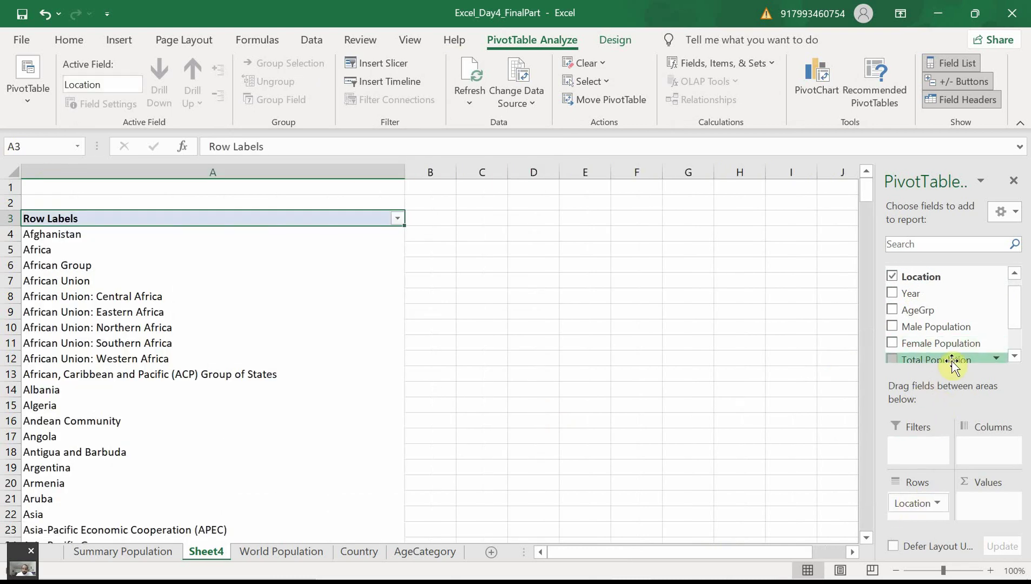
drag(953, 362, 990, 506)
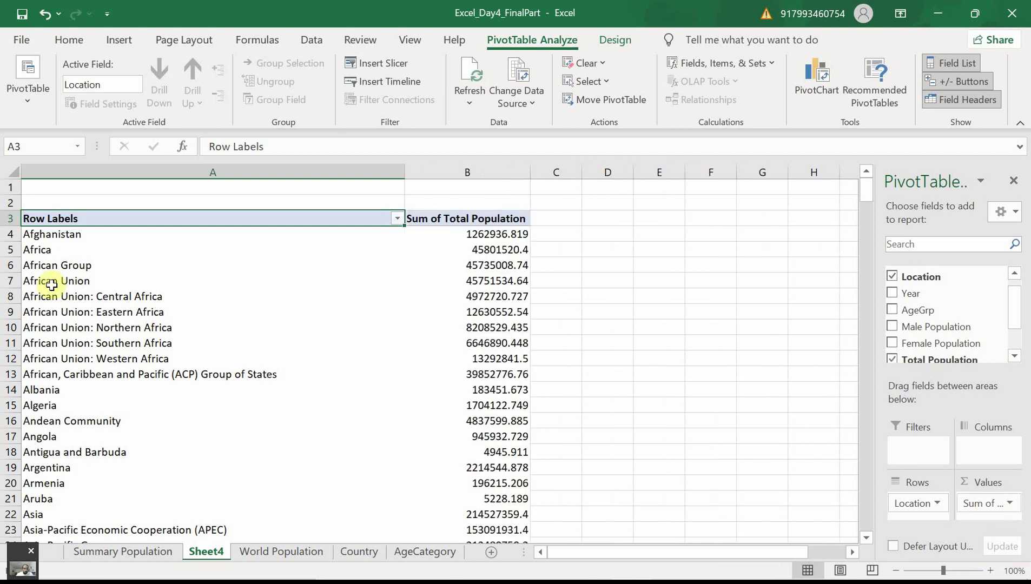
click(472, 235)
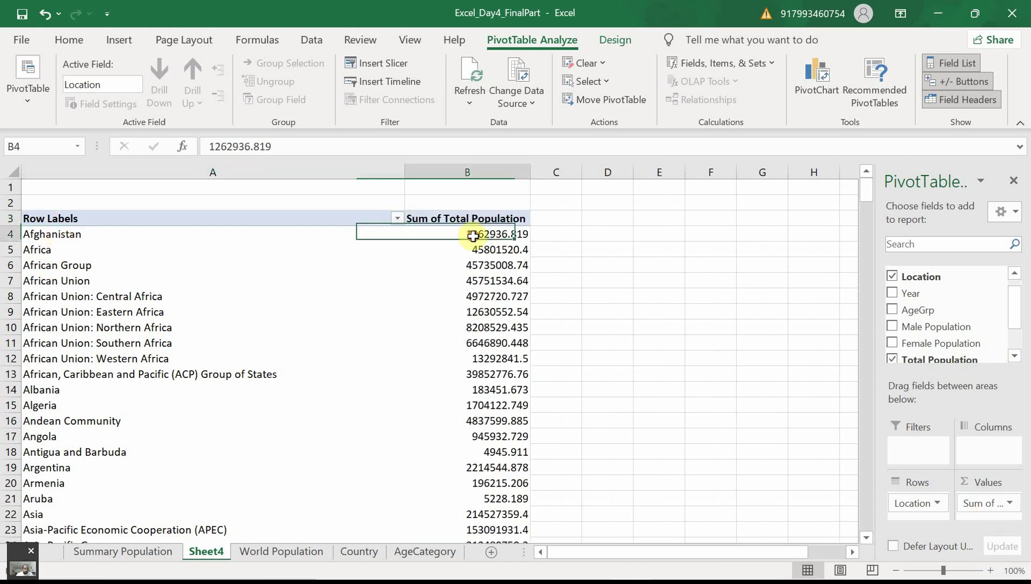
click(39, 251)
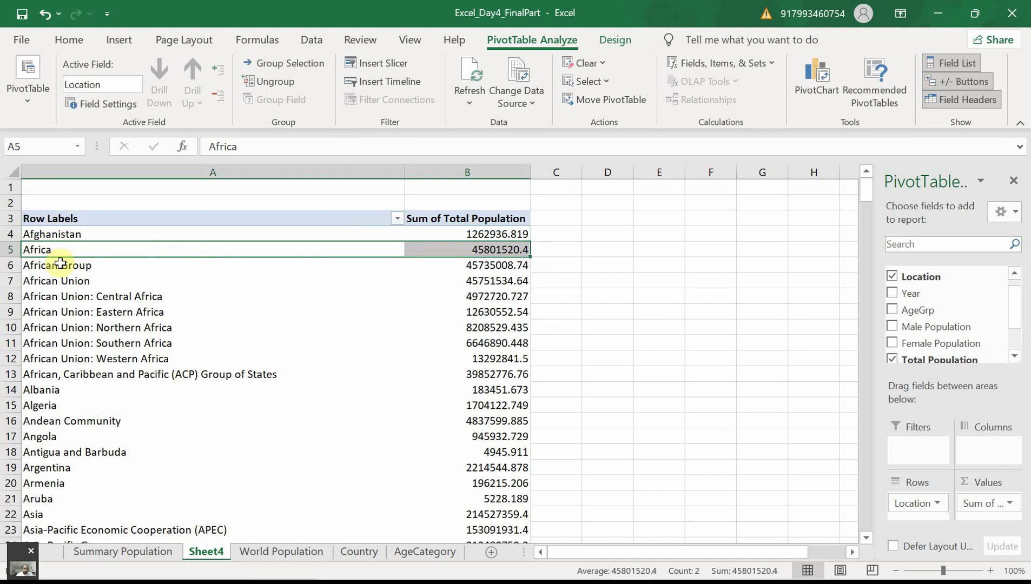
click(42, 271)
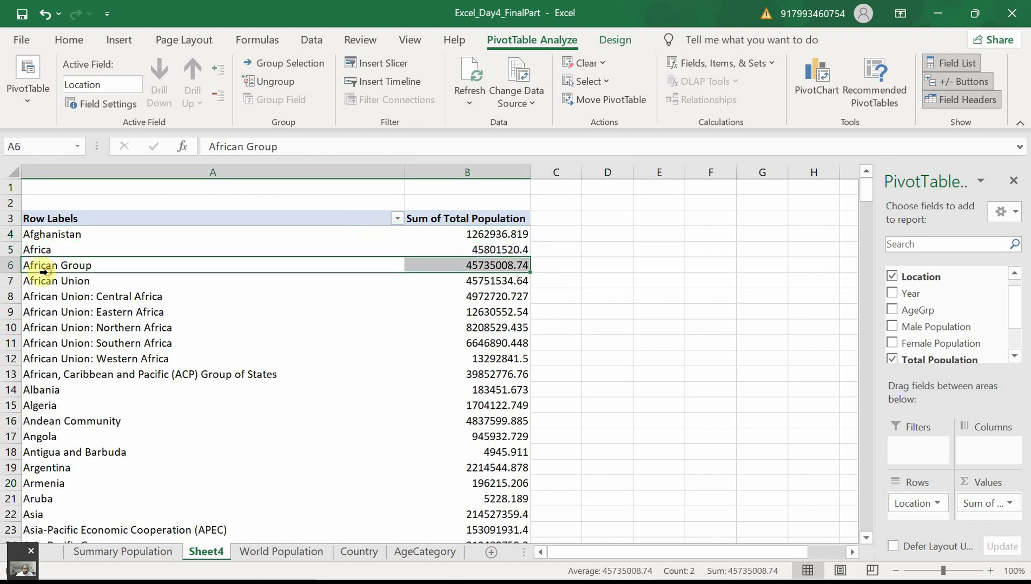
Insert a clustered column PivotChart of total population by Location from the new PivotTable and widen it
click(31, 234)
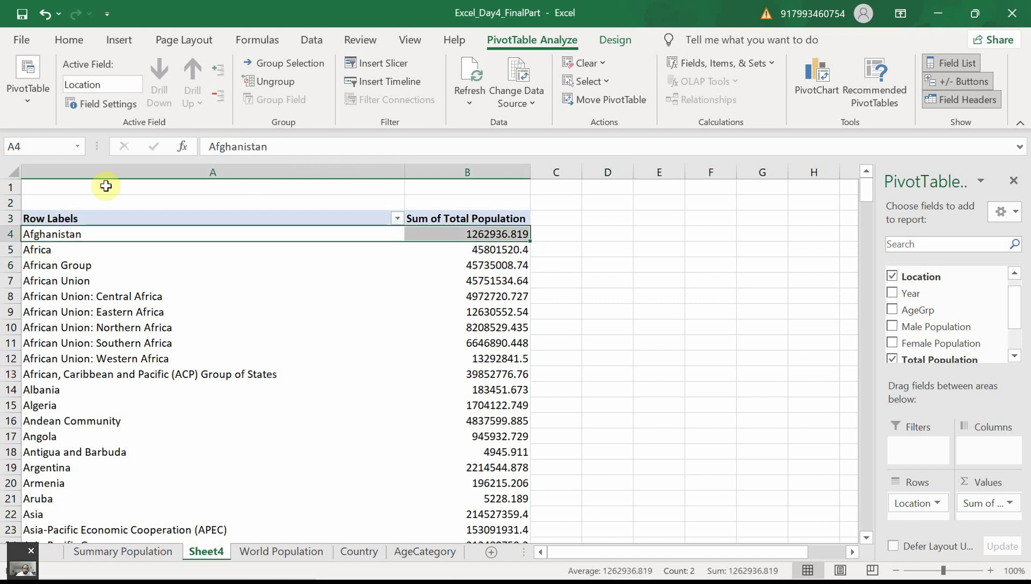
click(120, 40)
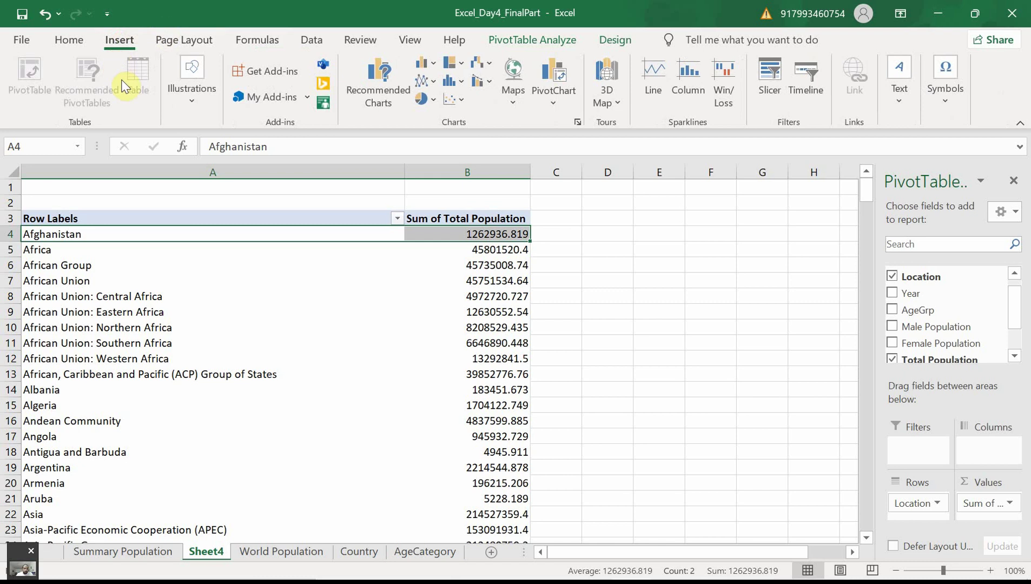
click(380, 85)
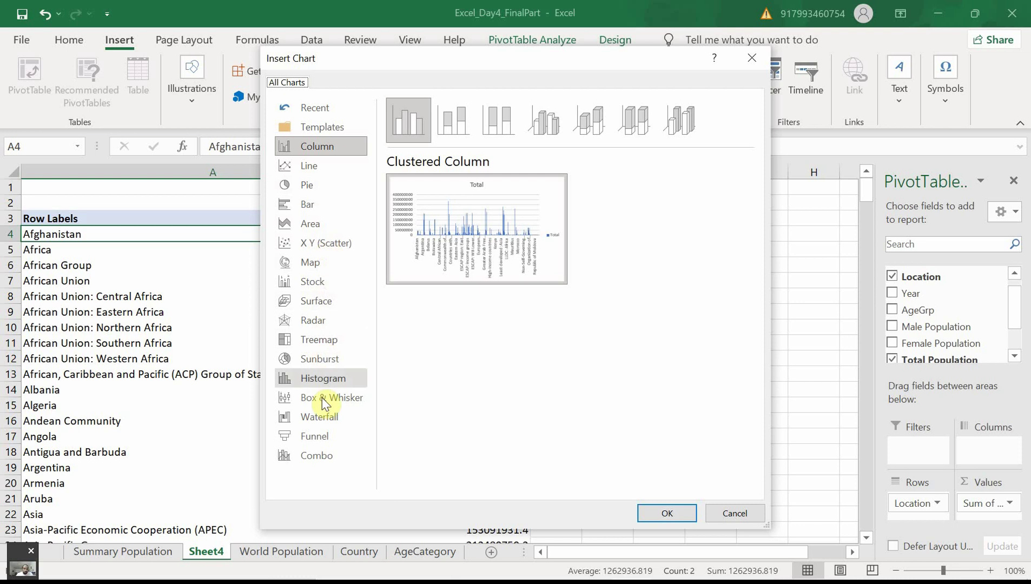
click(316, 265)
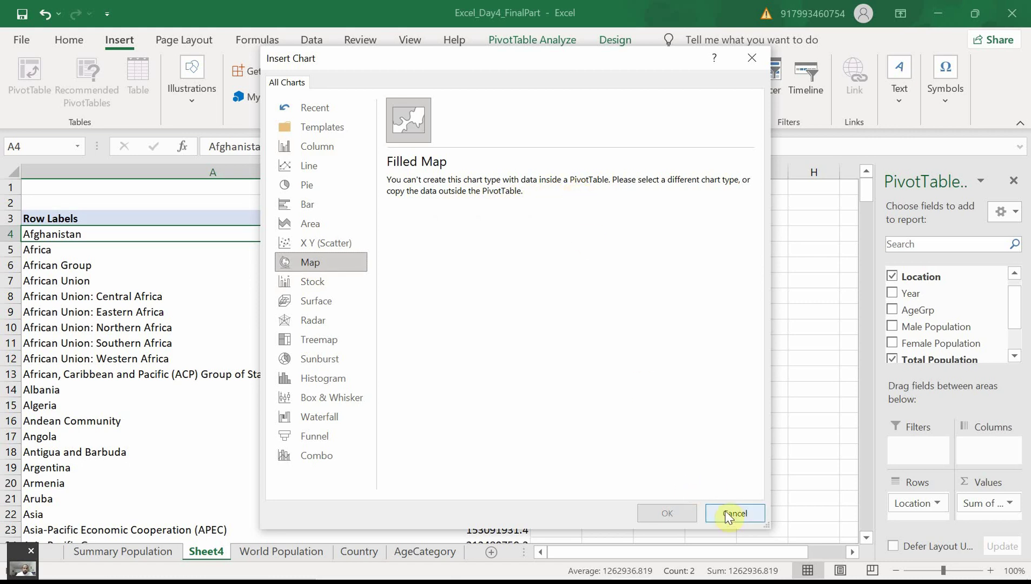
click(313, 205)
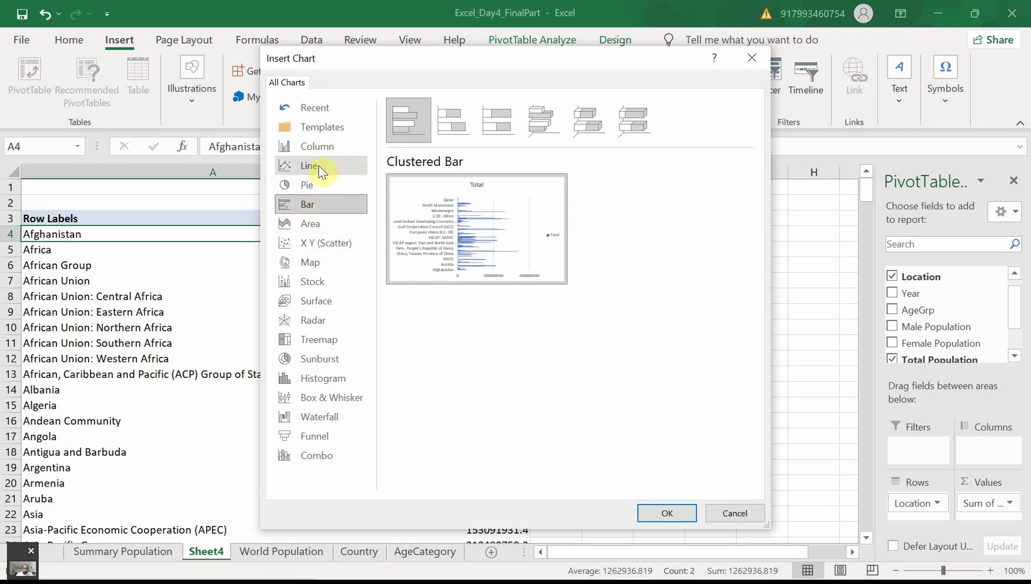
click(321, 147)
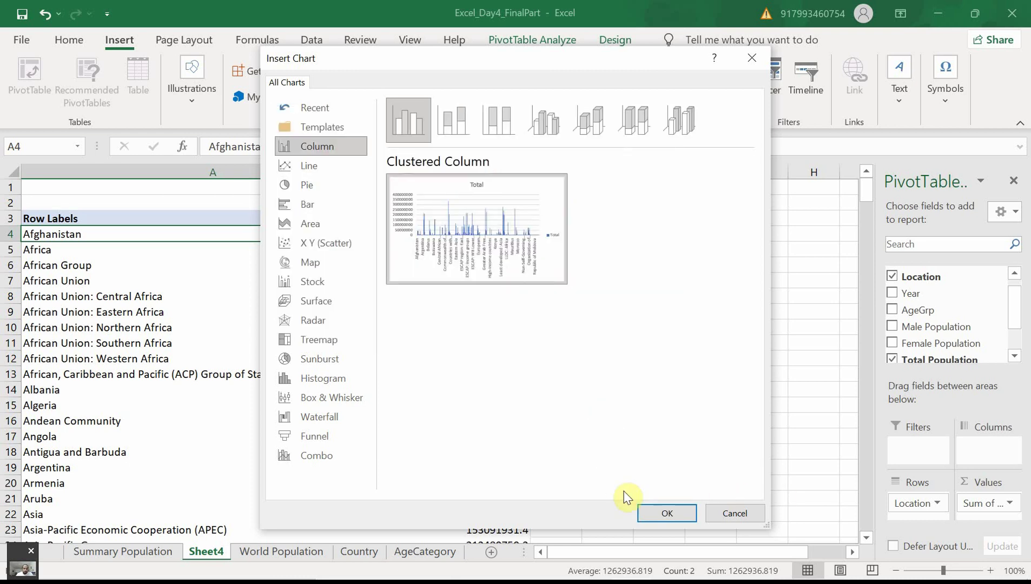
click(669, 515)
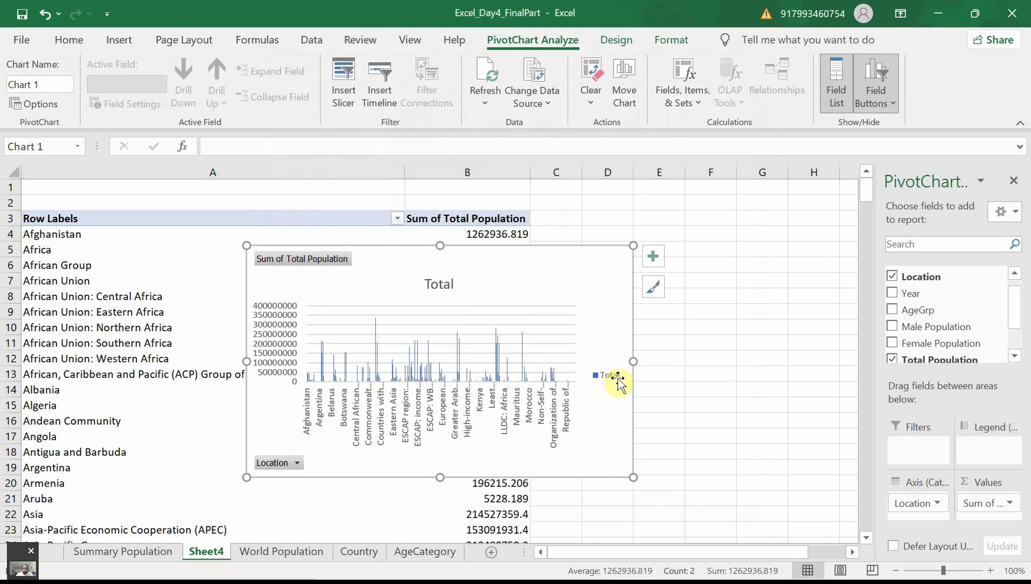
drag(630, 361, 735, 369)
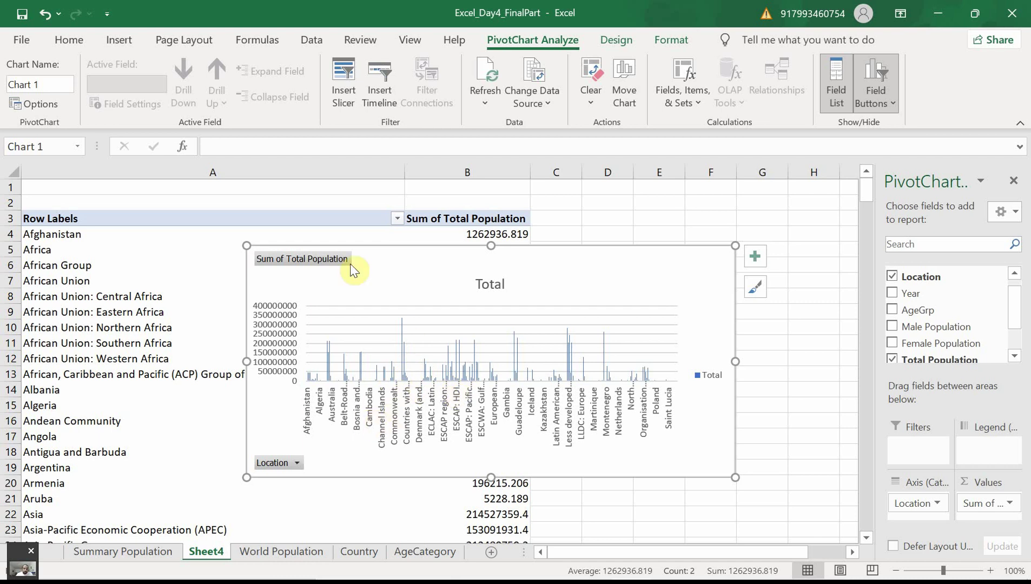
click(296, 464)
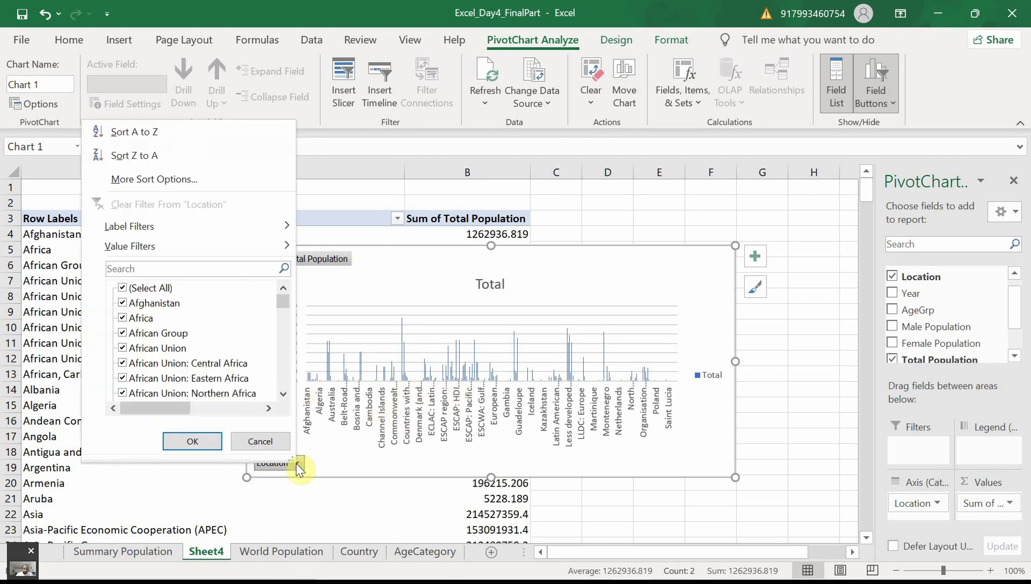
click(295, 465)
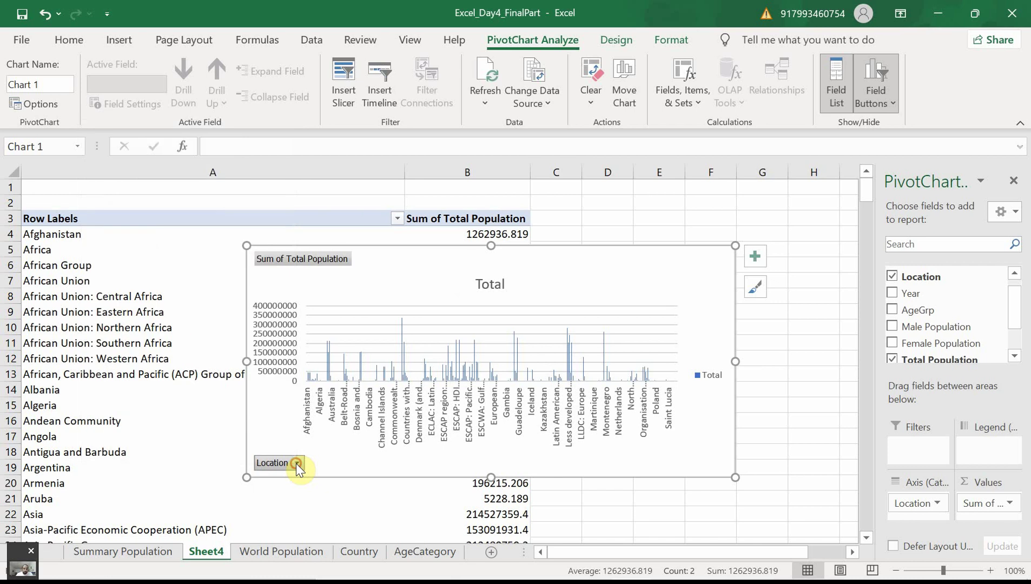
click(297, 465)
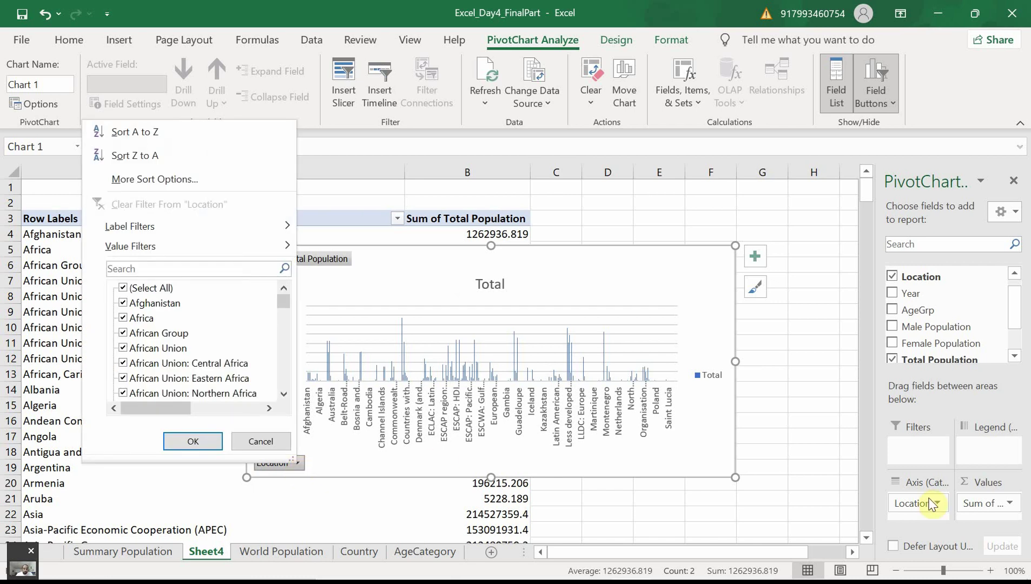
key(Escape)
Move the PivotChart beside the PivotTable and enlarge it to cover about columns C to N and rows 3 to 22
drag(704, 478, 413, 450)
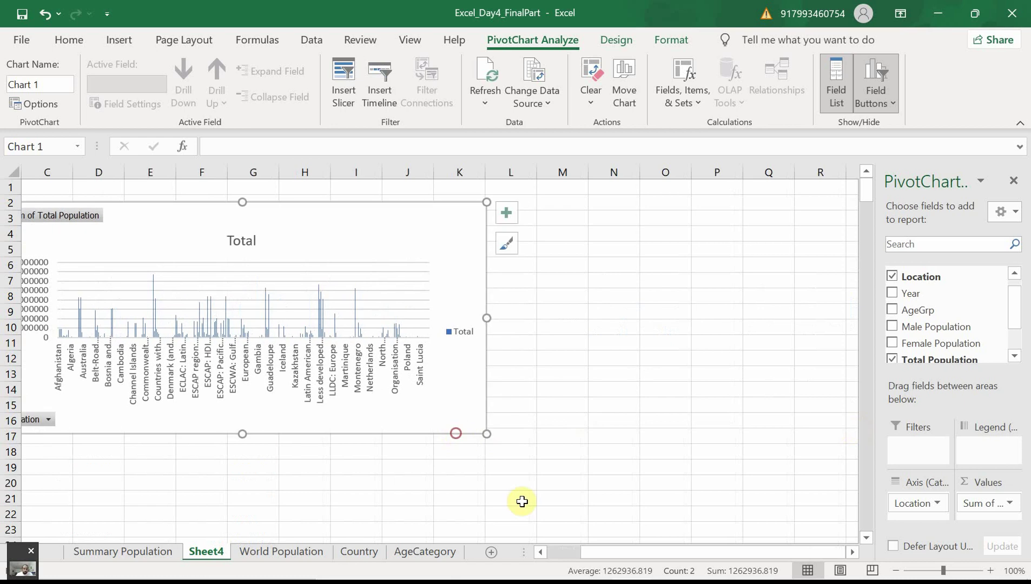
mouse_move(680, 553)
mouse_down()
mouse_move(575, 553)
mouse_move(666, 554)
mouse_up()
drag(492, 433, 512, 445)
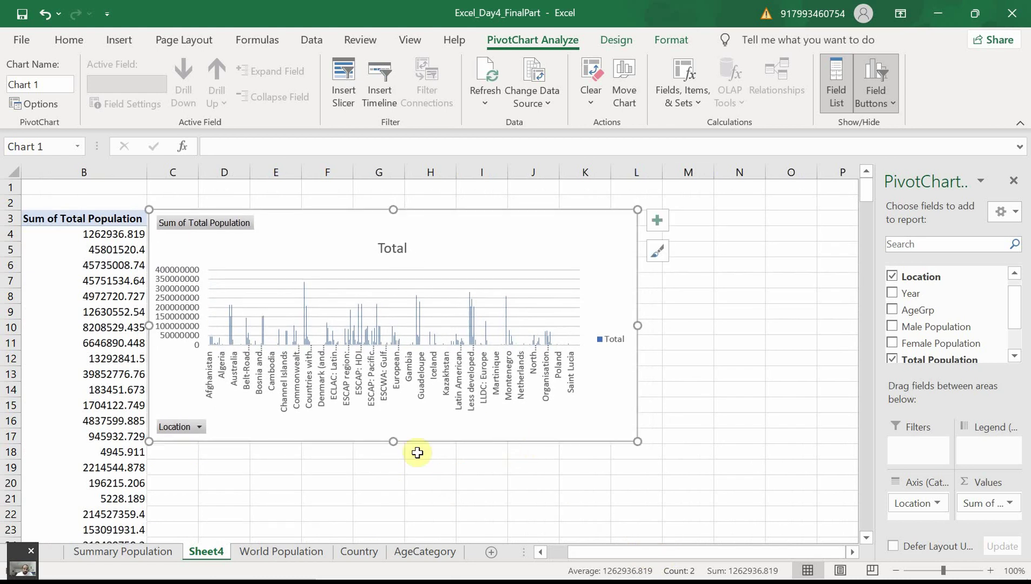
drag(393, 443, 391, 513)
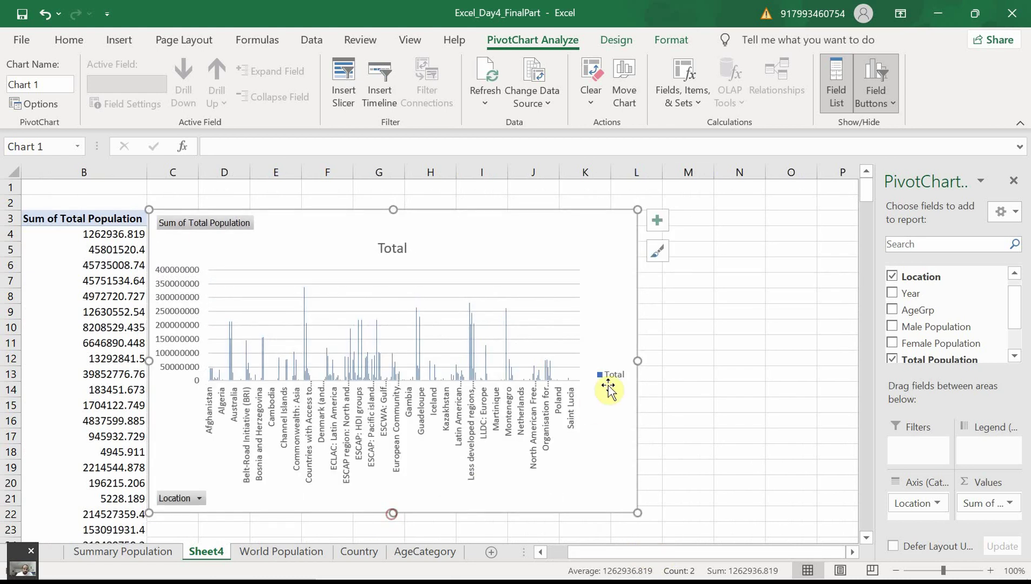
drag(637, 361, 760, 363)
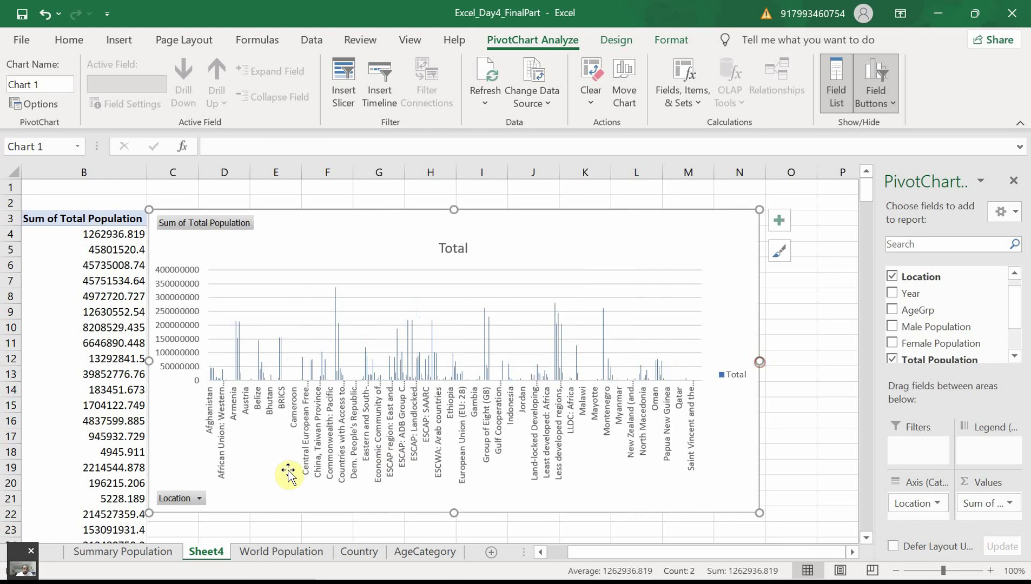
Clear all locations in the PivotChart's Location filter and select Afghanistan, Asia and Australia
click(199, 498)
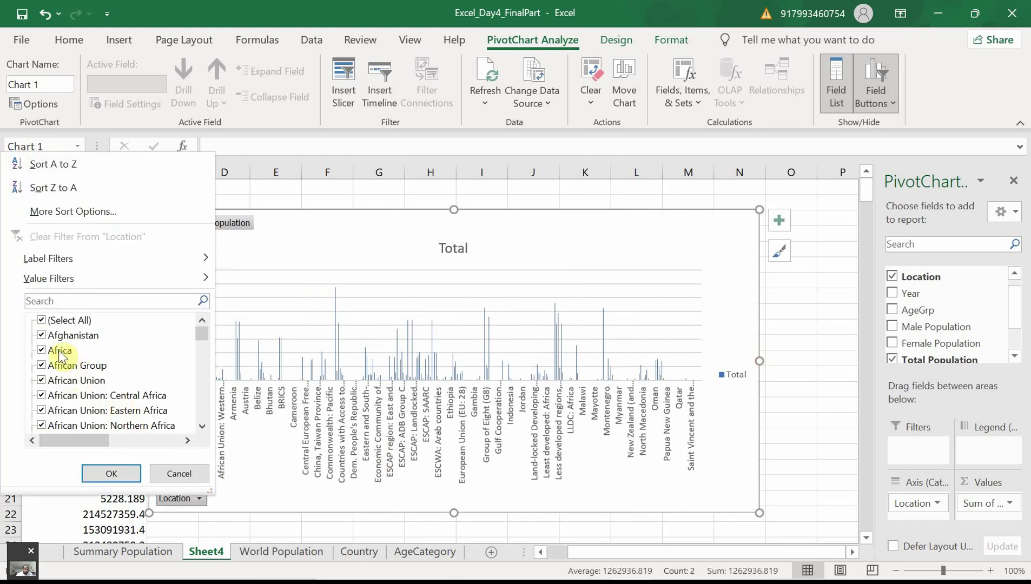
click(41, 320)
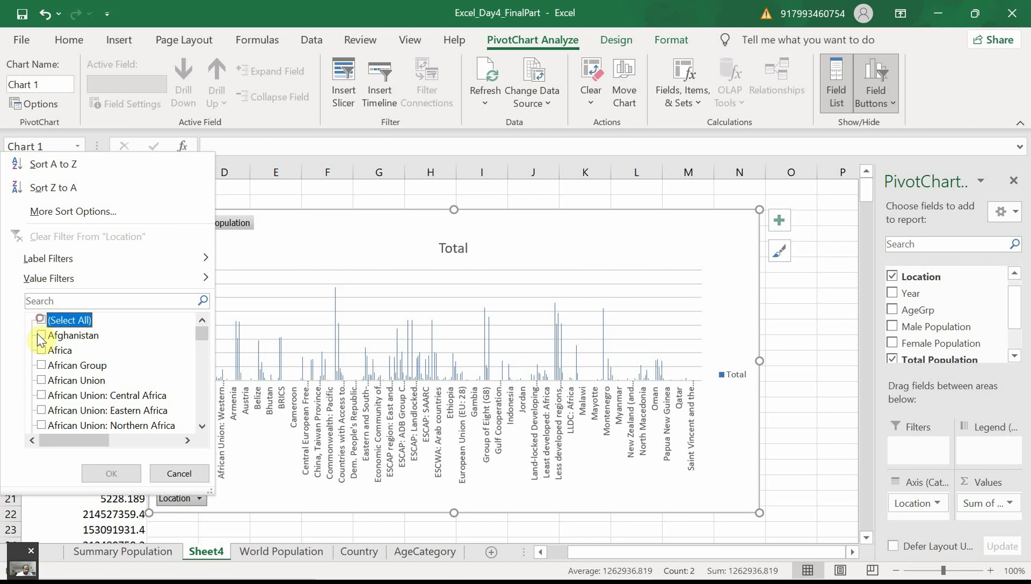
click(41, 336)
scroll(52, 371, down, 2)
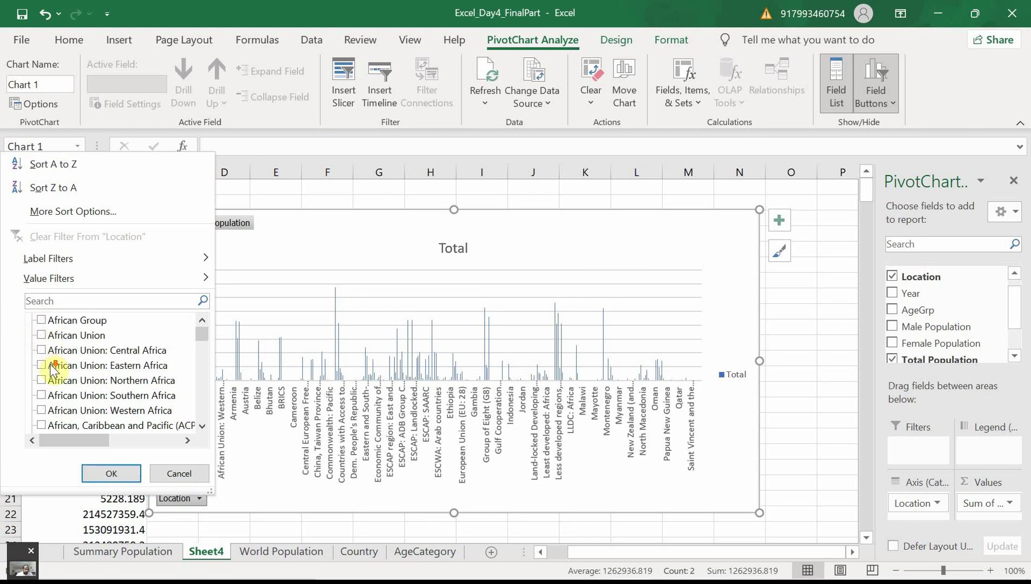
scroll(51, 371, down, 1)
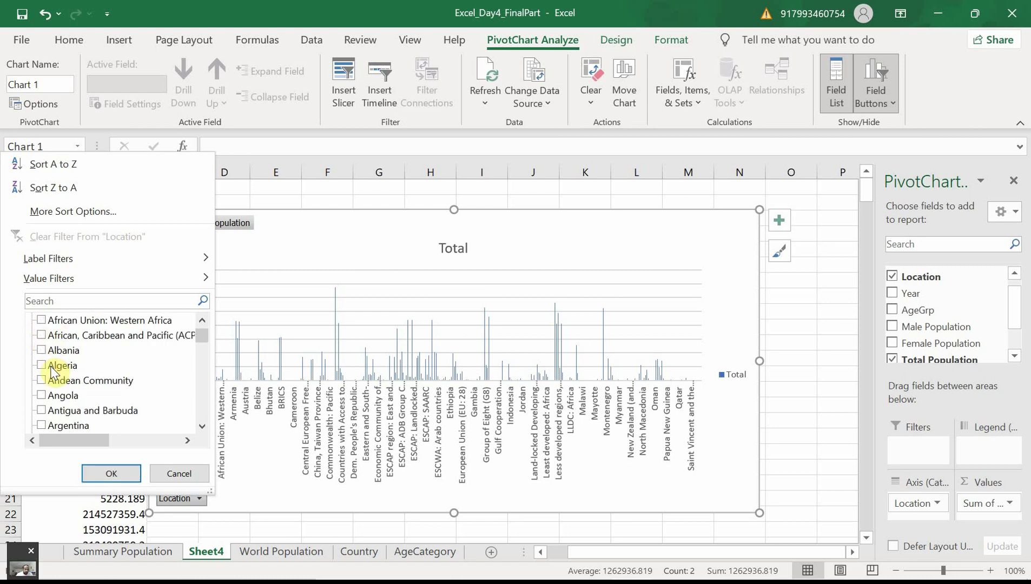
scroll(52, 373, down, 1)
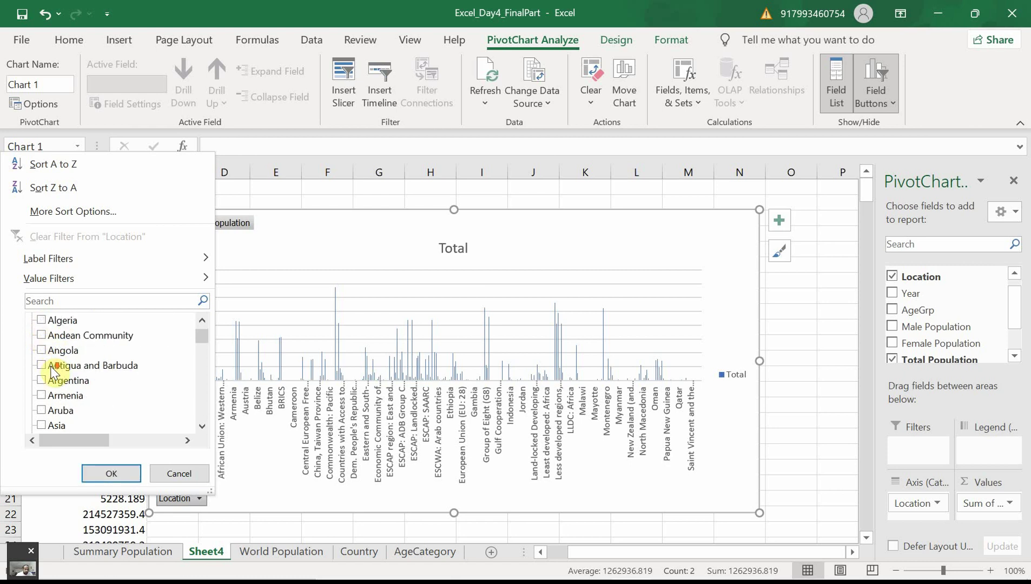
click(43, 427)
scroll(102, 398, down, 2)
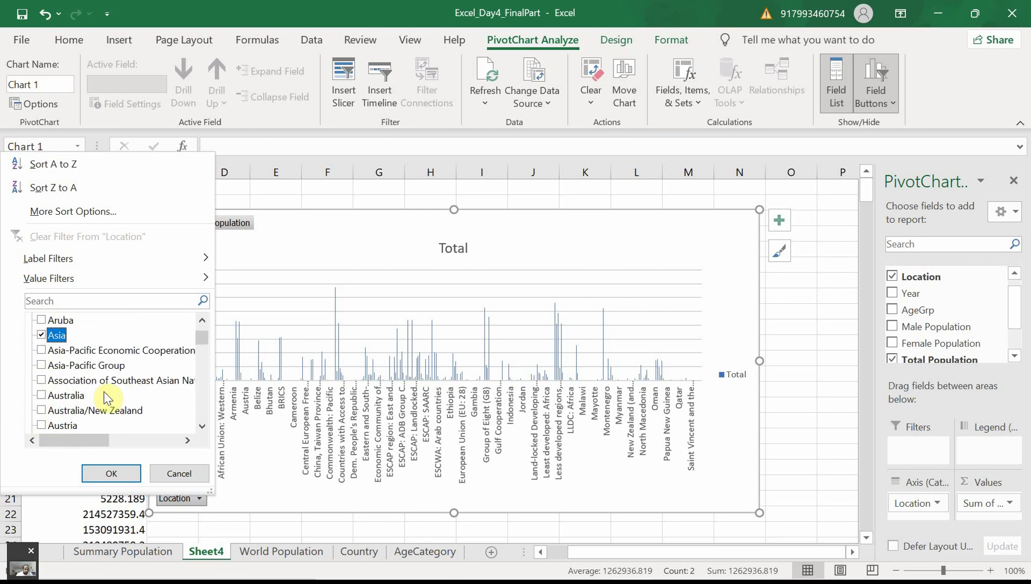
click(41, 427)
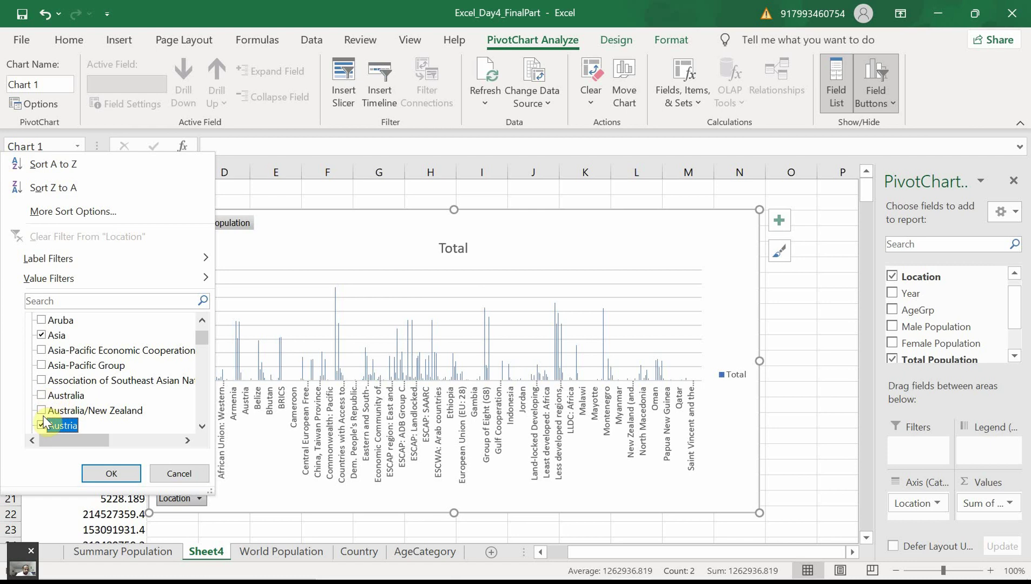
click(42, 426)
click(41, 397)
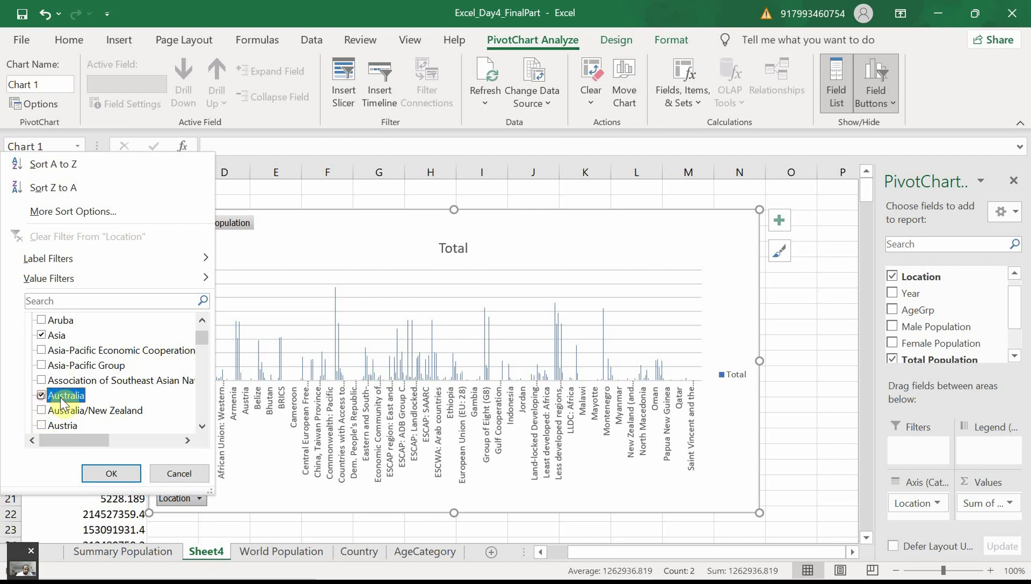
Add Bahrain and Bangladesh to the selected locations and apply the Location filter
scroll(100, 403, down, 1)
scroll(96, 395, down, 1)
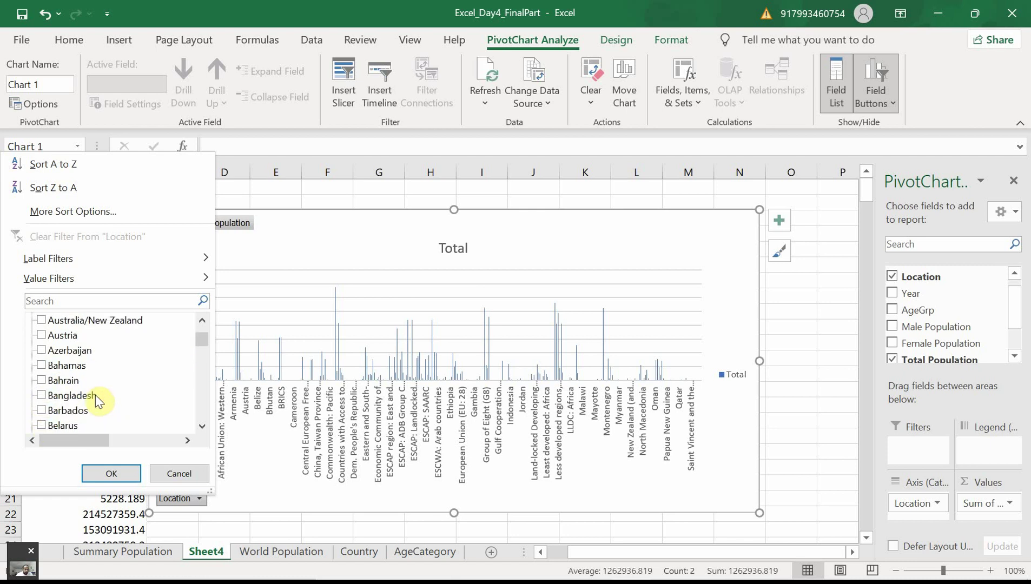
click(41, 382)
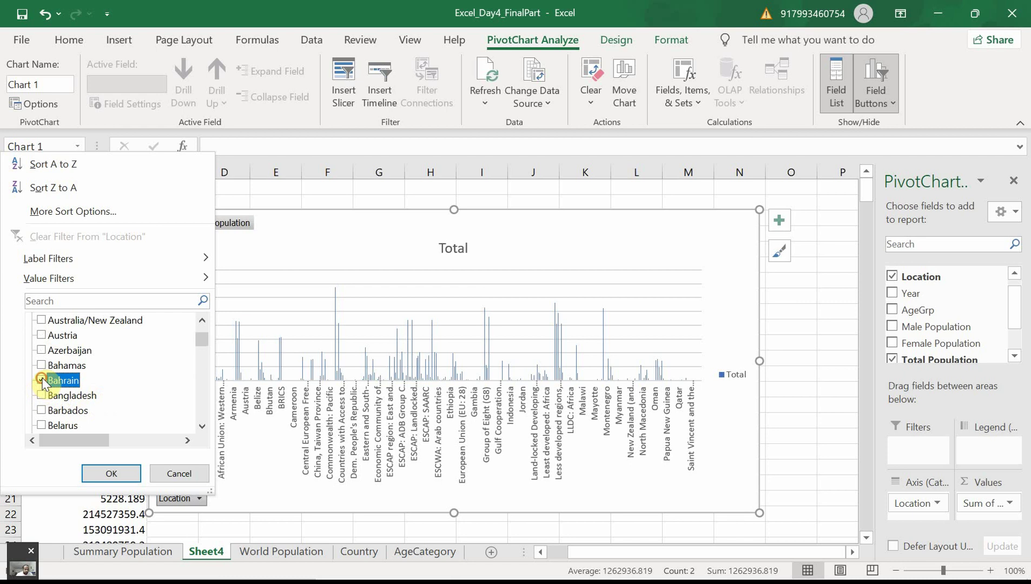
click(42, 396)
scroll(50, 405, down, 1)
scroll(50, 404, down, 4)
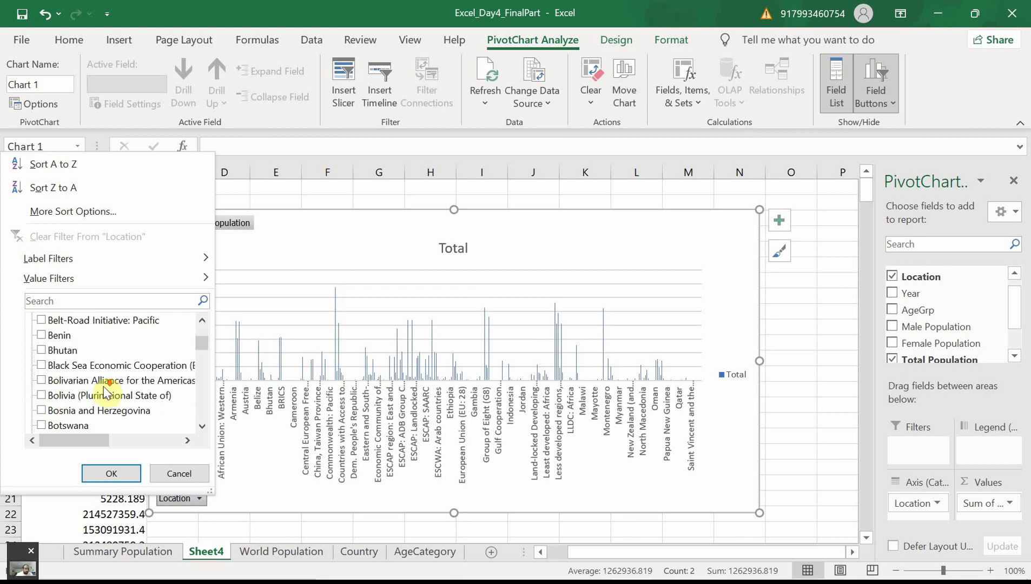
scroll(106, 392, down, 1)
click(116, 474)
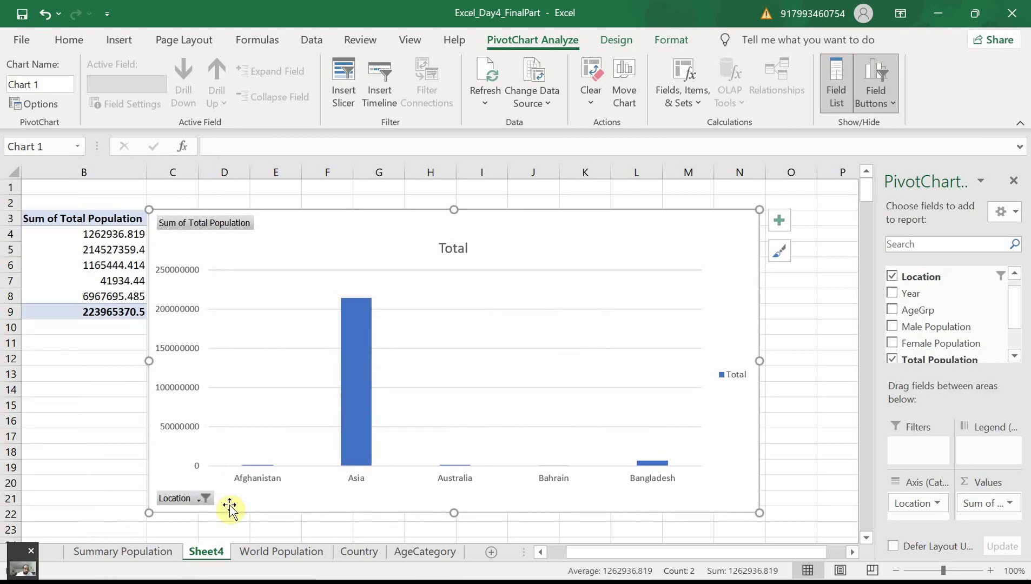
Replace the Location selection with a value filter showing the Top 10 Items by Sum of Total Population
click(203, 499)
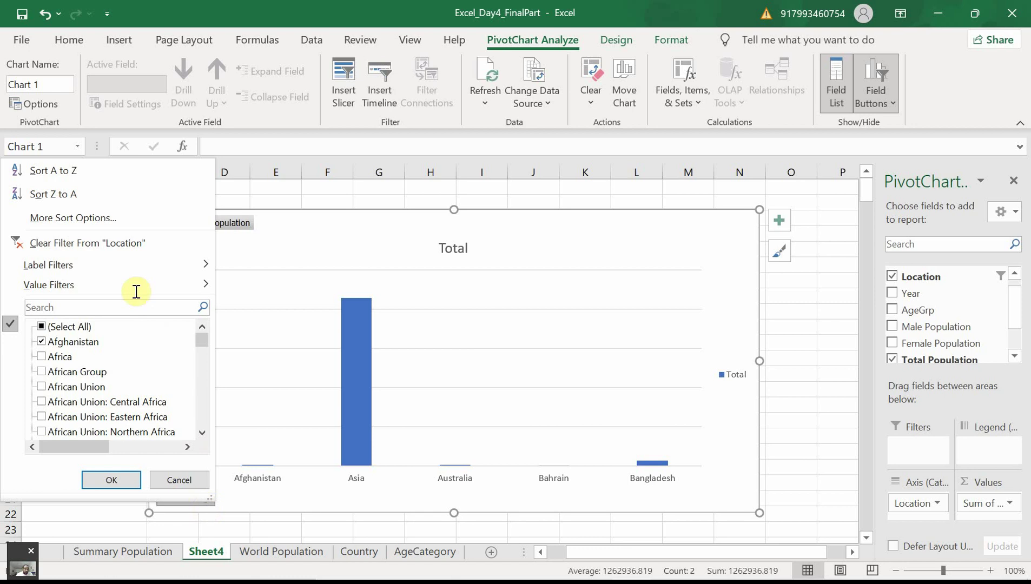
click(124, 246)
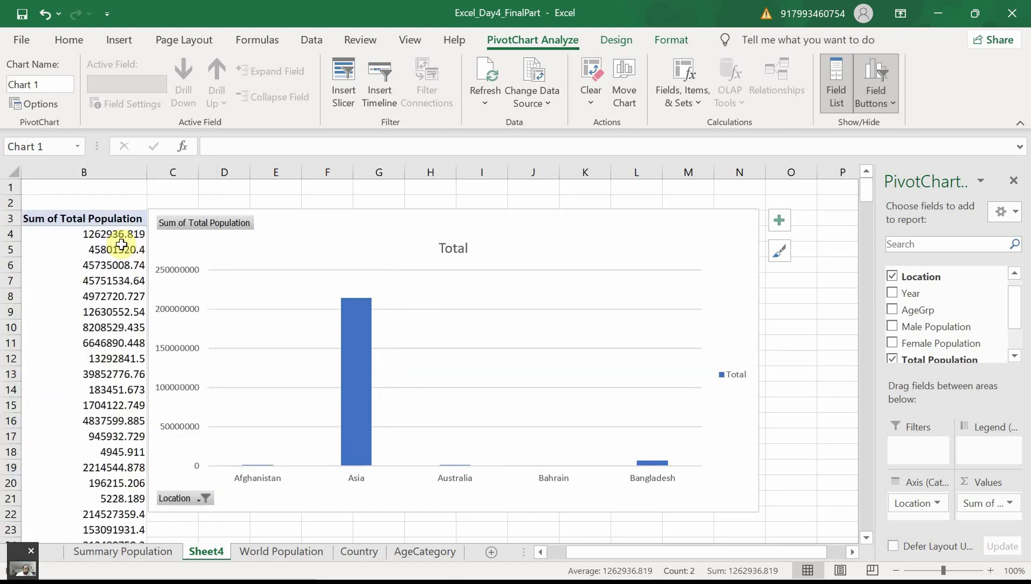
click(198, 501)
mouse_move(104, 285)
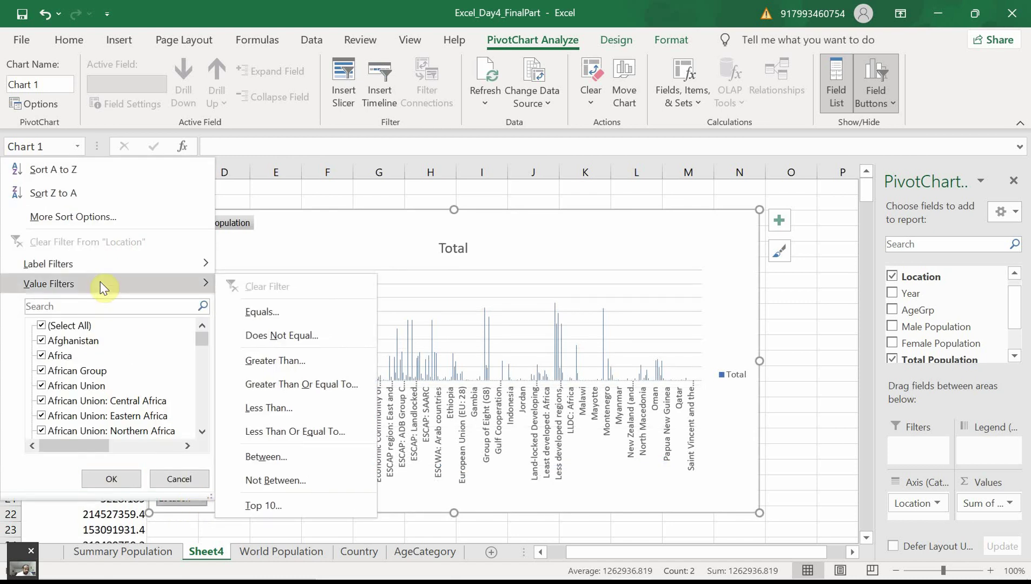
click(300, 507)
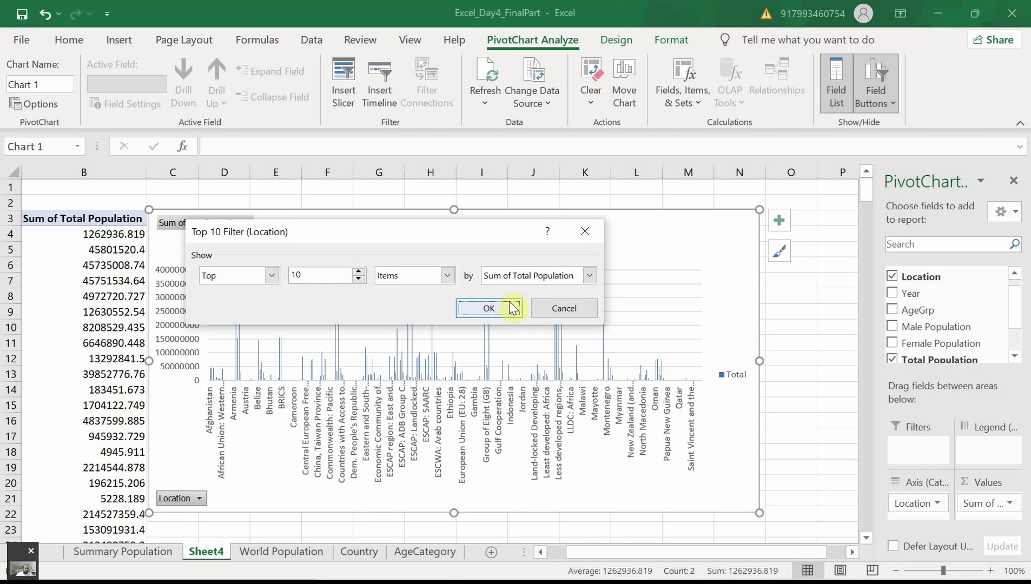
click(489, 308)
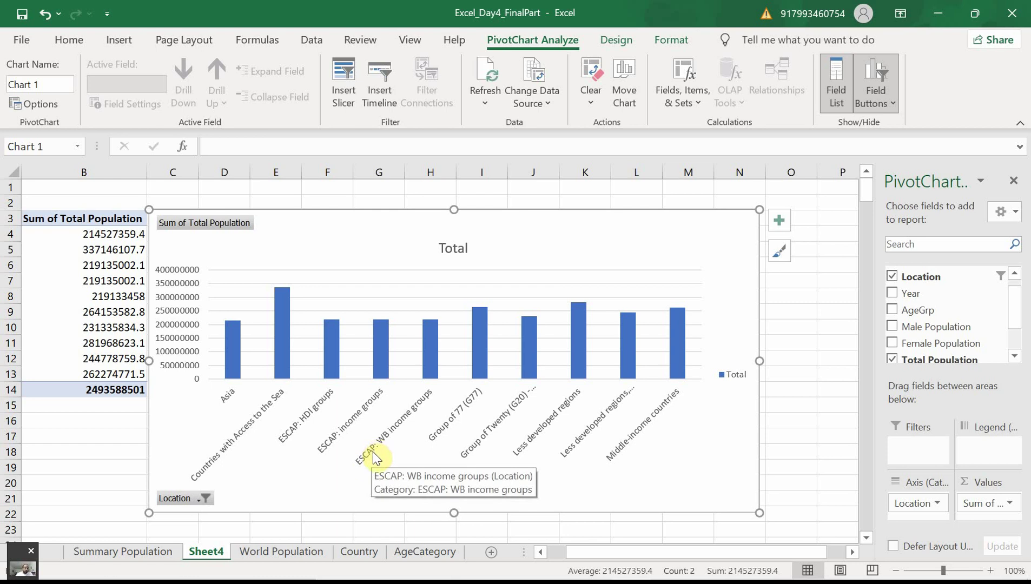
Clear the Location filter and narrow the PivotChart so that its left edge starts inside column C
click(200, 498)
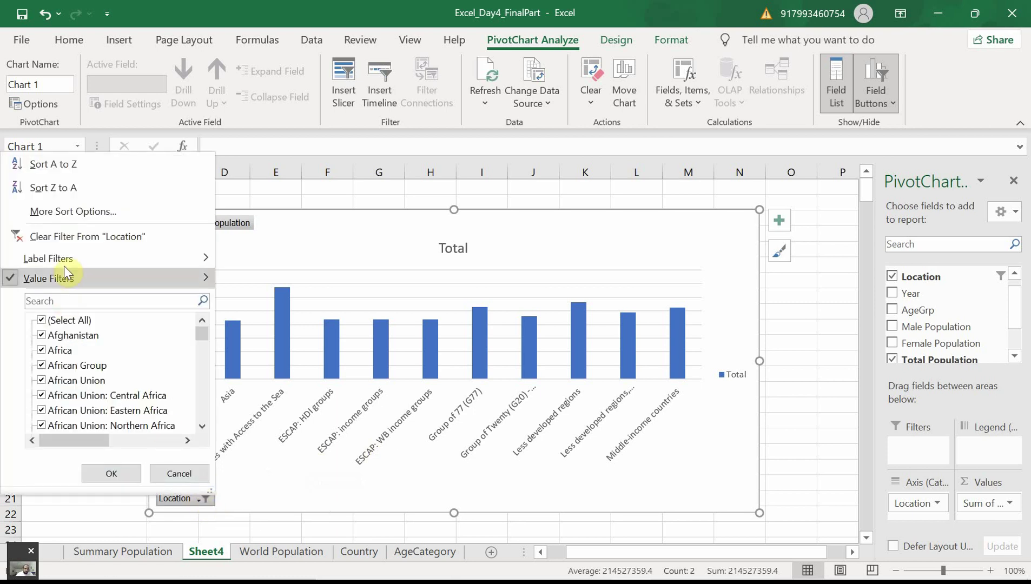
click(114, 238)
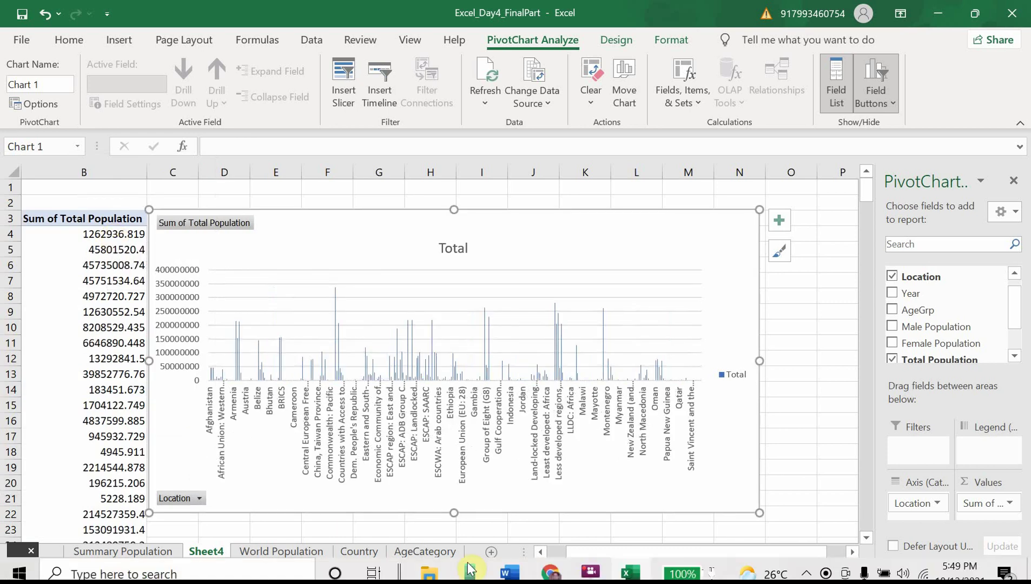
drag(151, 361, 181, 361)
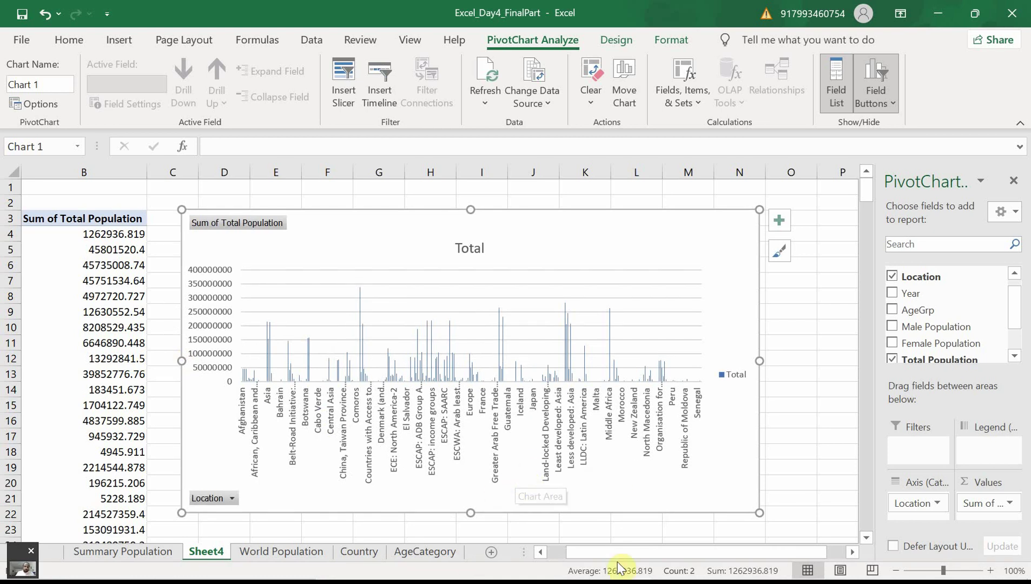
Rename the Sheet4 worksheet as Country Population
drag(621, 552, 495, 558)
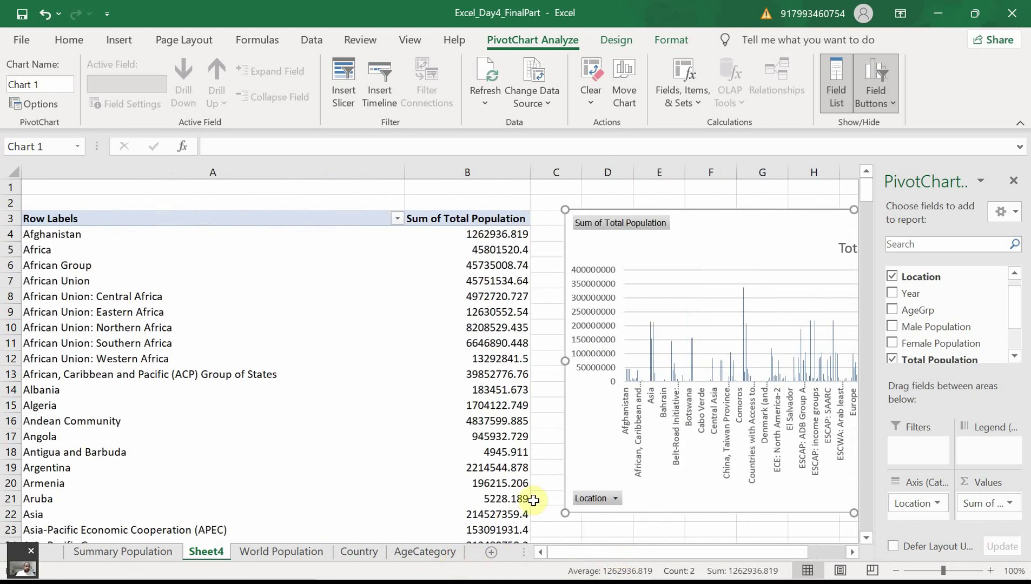
right_click(214, 551)
click(260, 370)
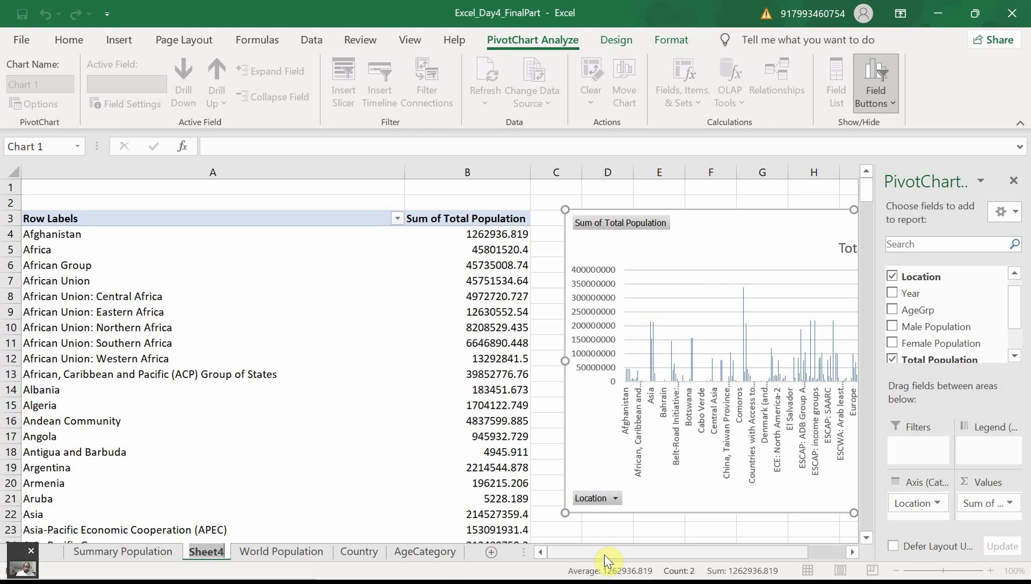
text(Co)
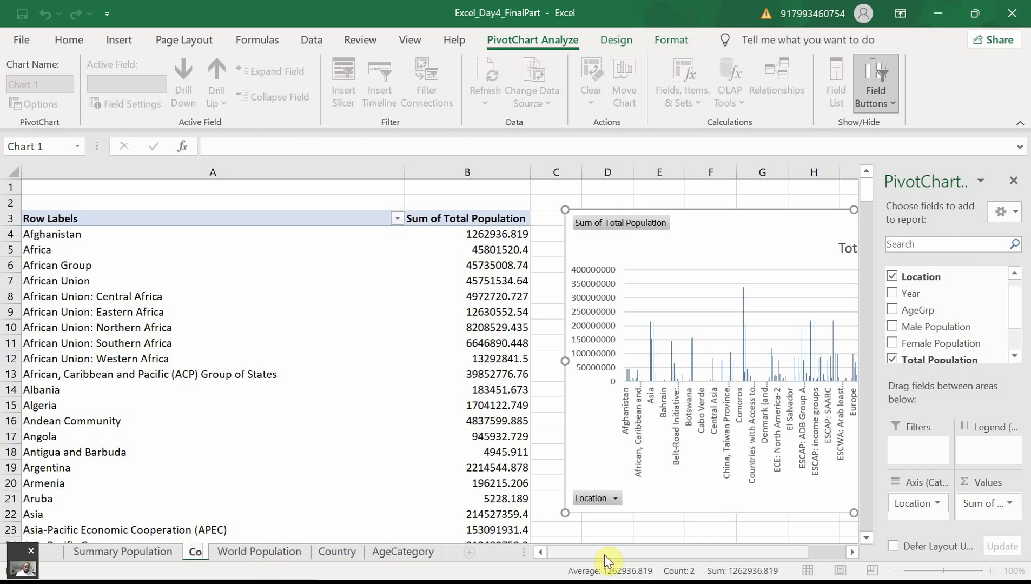
text(untry P)
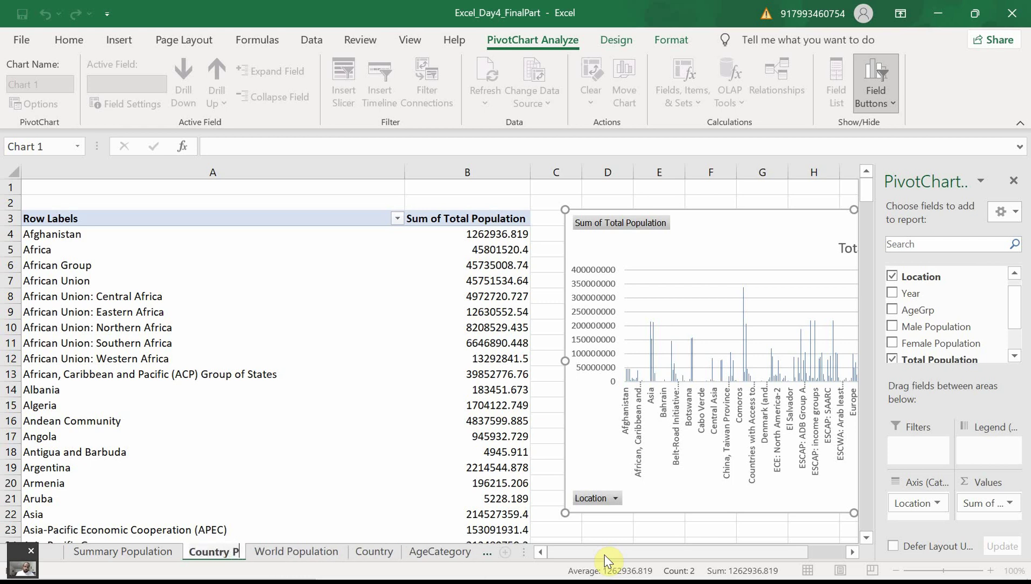
text(opulat)
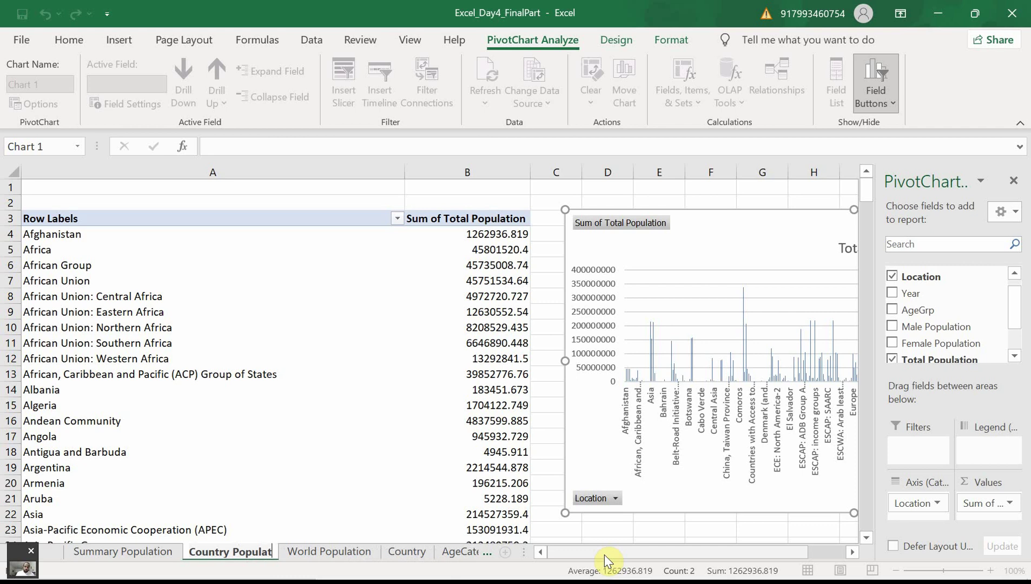
text(ion)
key(Return)
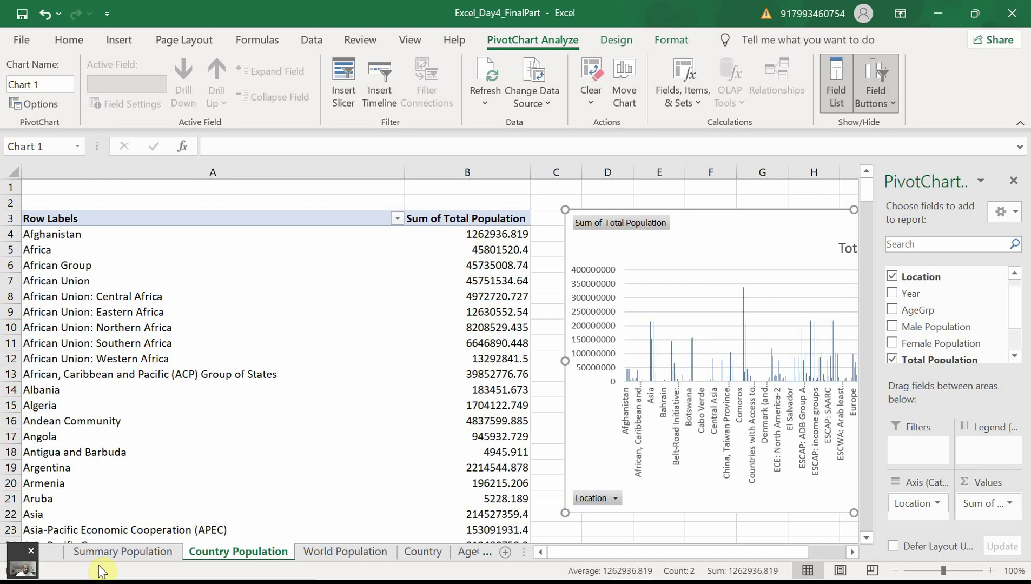
Move the World Population sheet in front of the Summary Population sheet
click(334, 553)
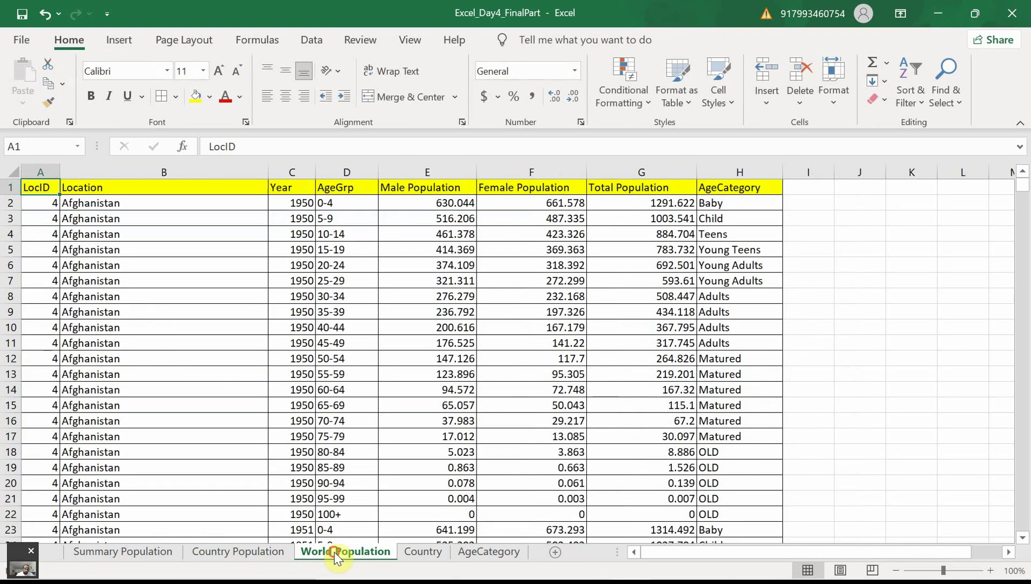
click(74, 548)
drag(74, 548, 74, 549)
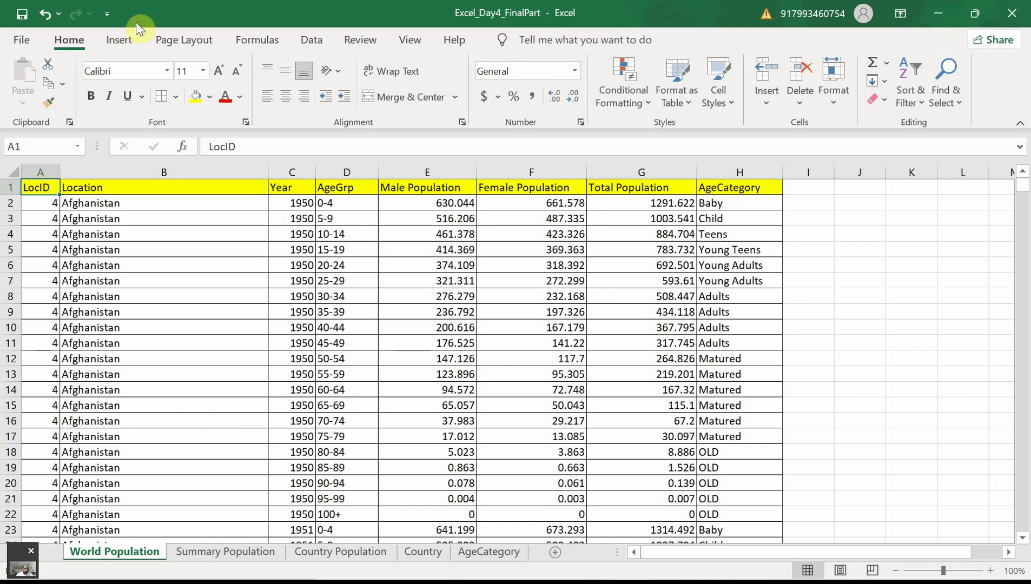
Create a PivotTable on a new worksheet from the World Population range $A$1:$H$500473
click(120, 42)
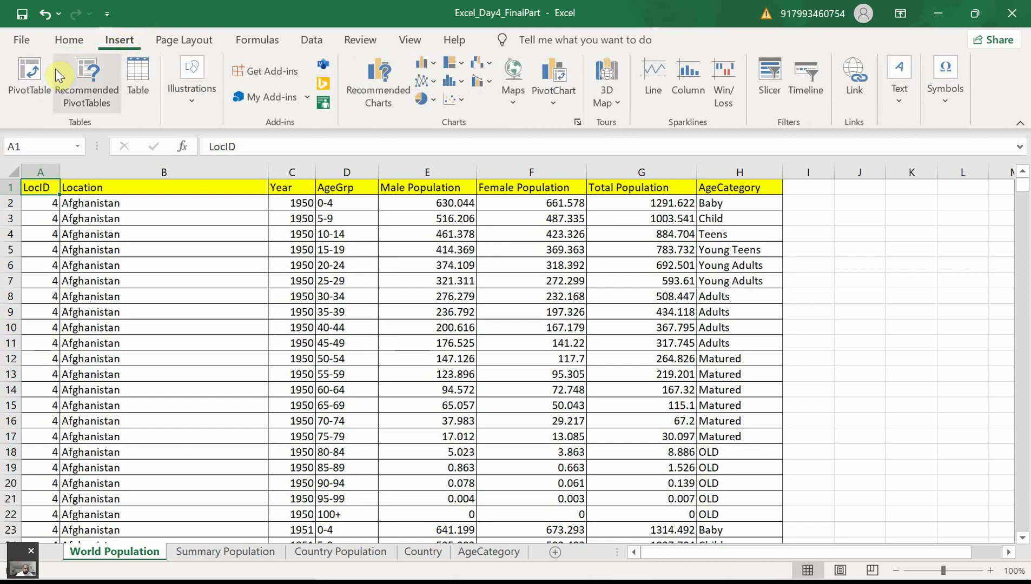
click(25, 75)
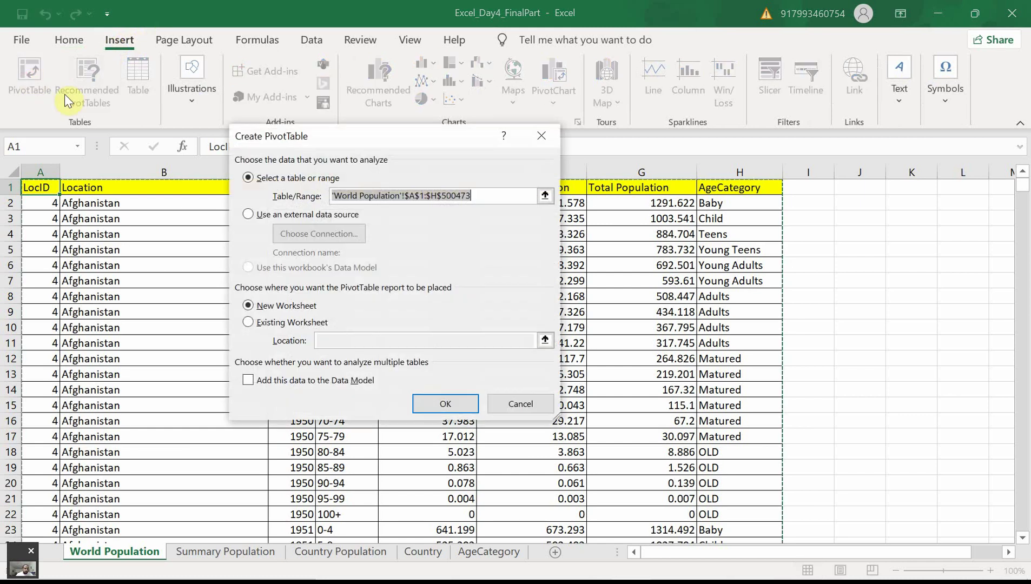
click(295, 306)
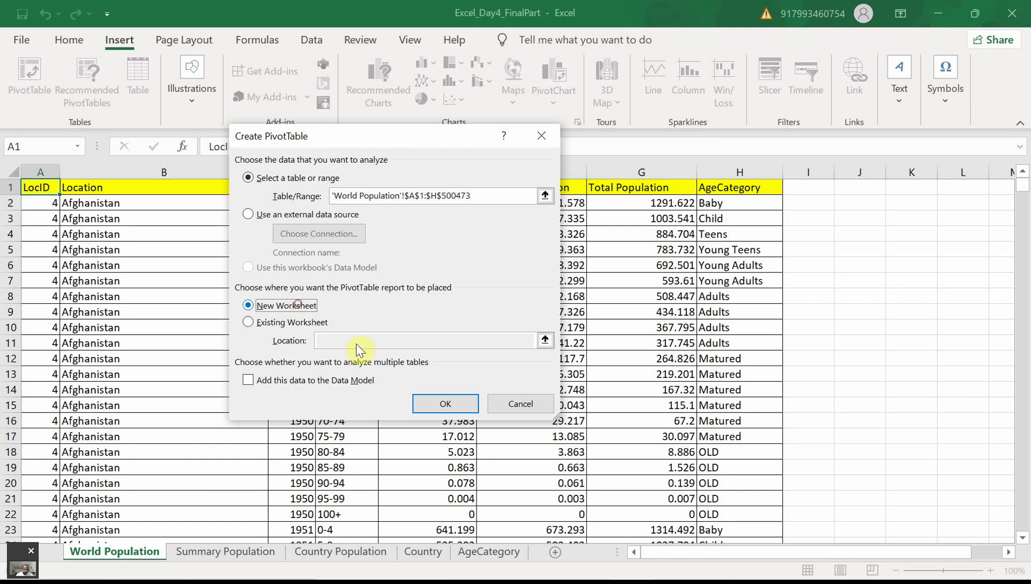
click(441, 403)
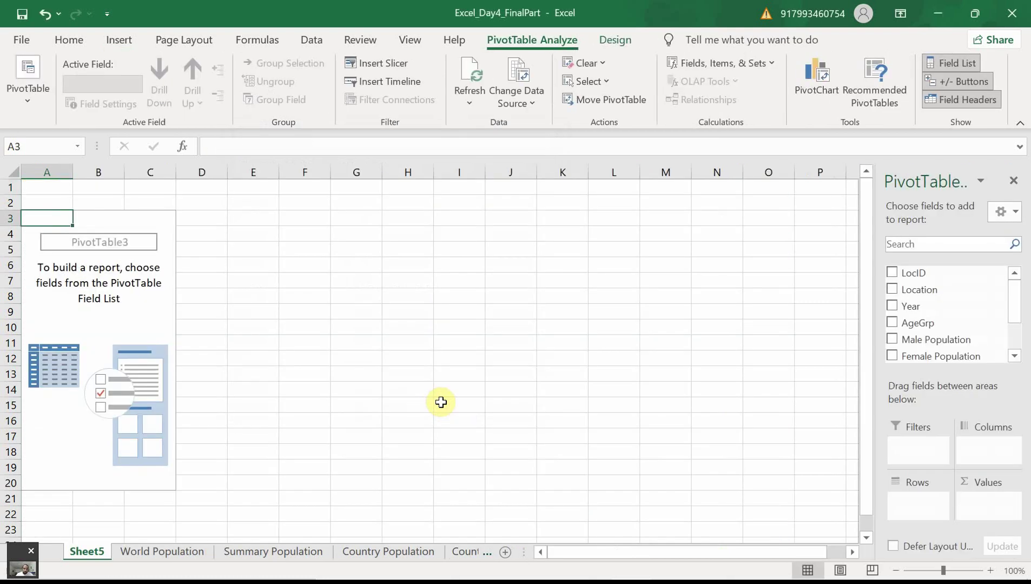
Add AgeCategory to the PivotTable's rows and Total Population to its values as a sum
click(1015, 357)
click(1015, 356)
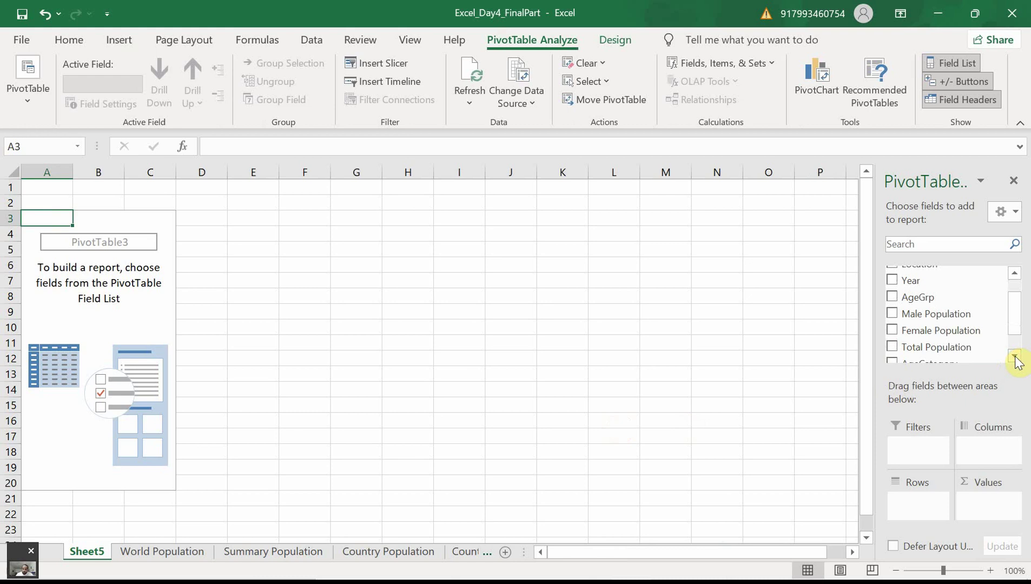
click(1015, 356)
click(1015, 356)
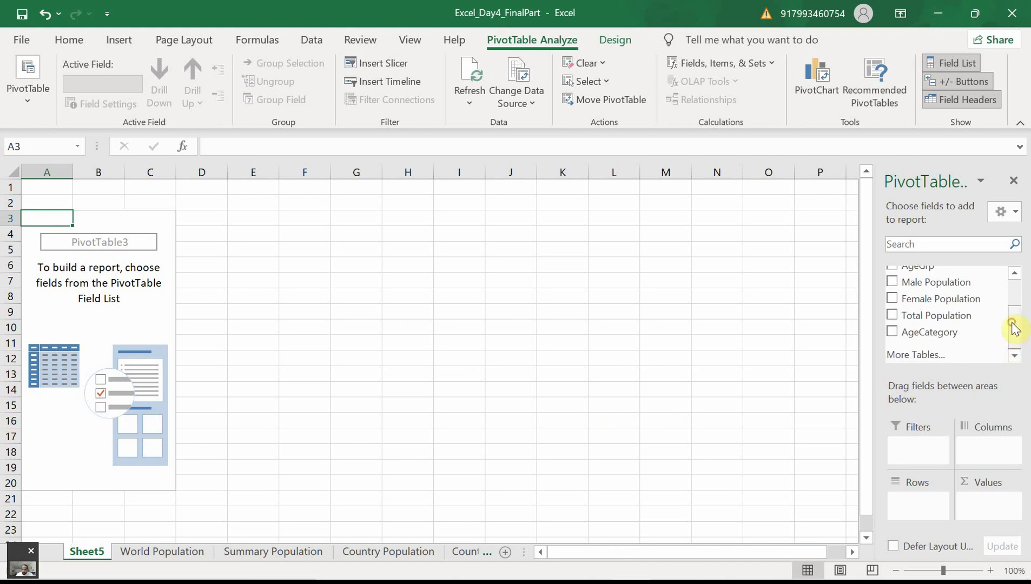
drag(935, 333, 909, 508)
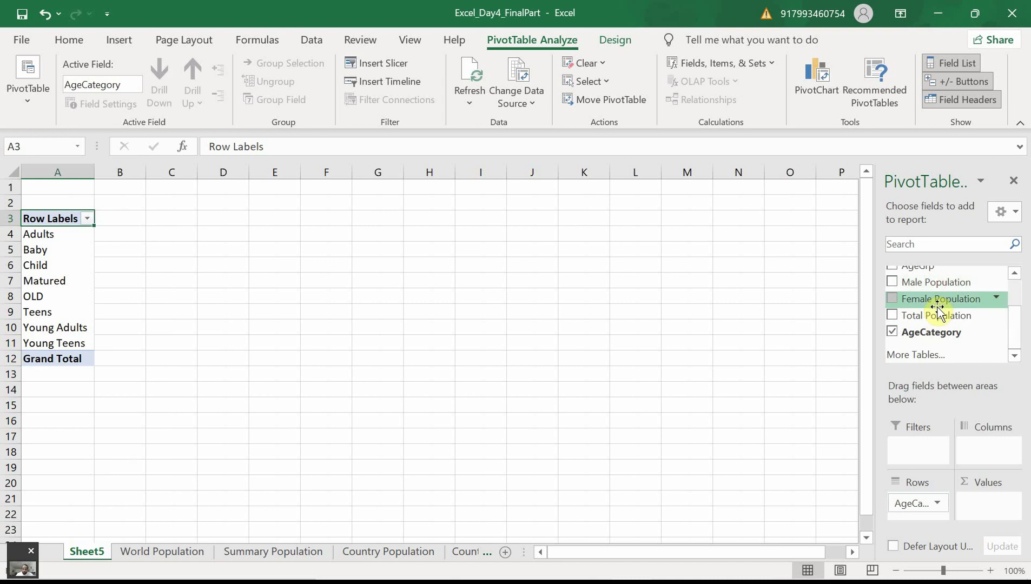
drag(936, 315, 990, 496)
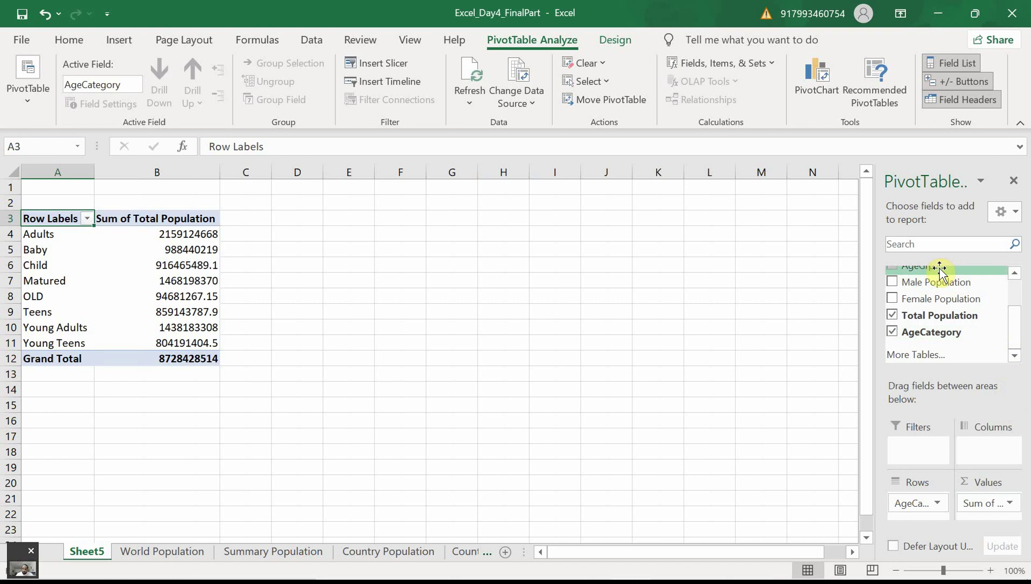
Try AgeGrp as the PivotTable's column field, and remove it from the layout again
drag(940, 267, 994, 452)
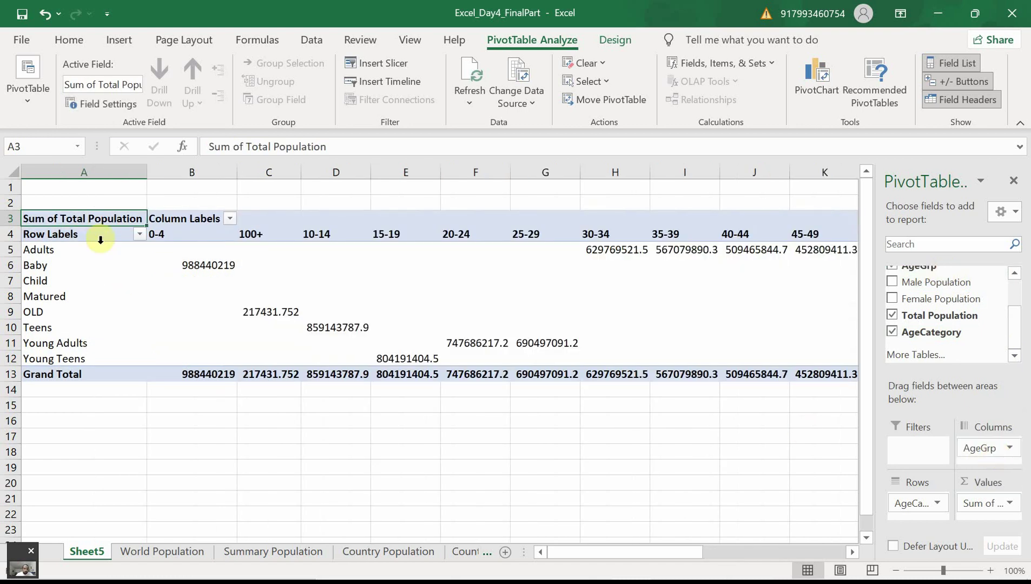
mouse_move(219, 271)
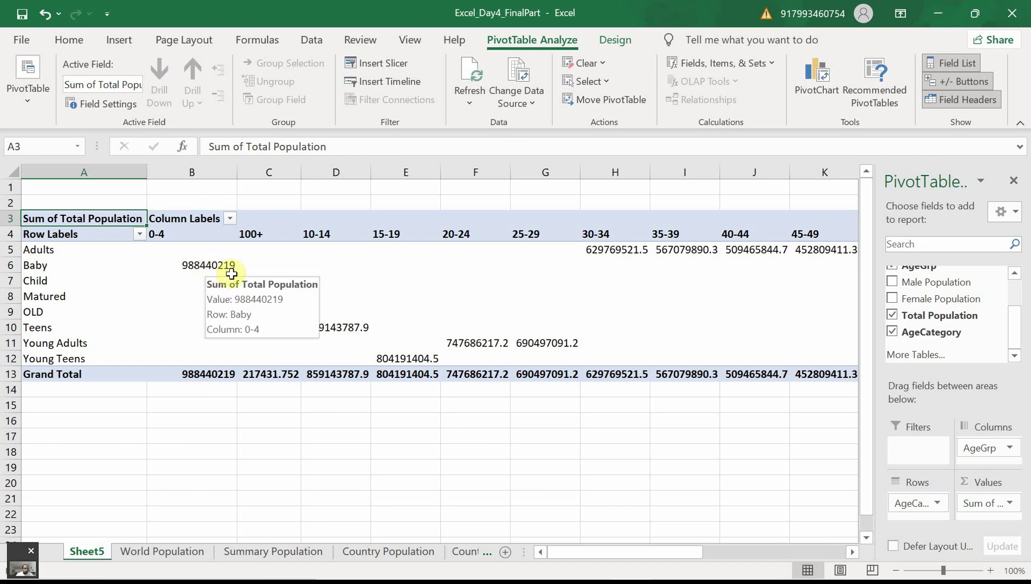
drag(986, 450, 914, 319)
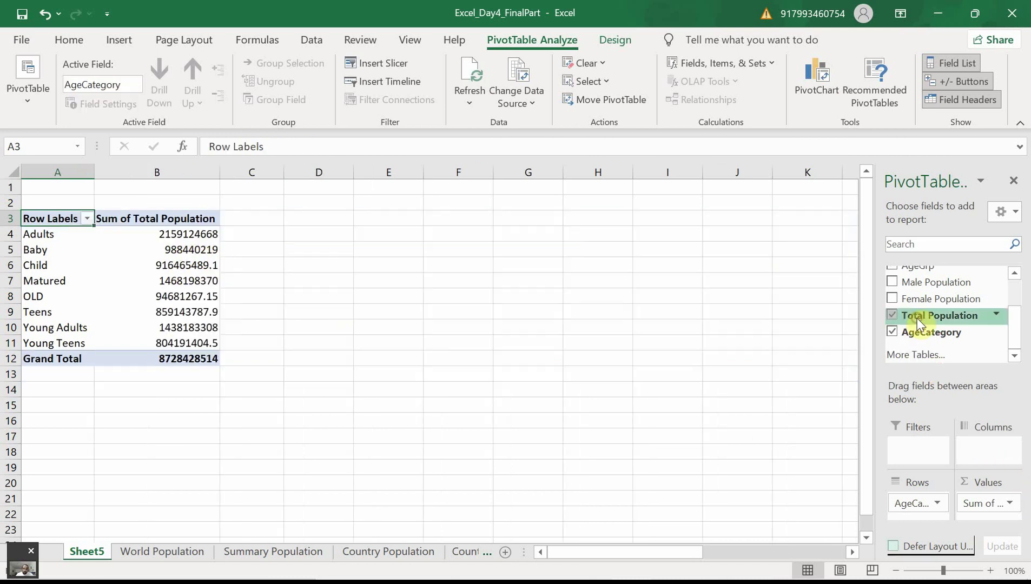
Insert a 3-D clustered column PivotChart from the AgeCategory PivotTable and move it beside the table, starting at column D near row 1
click(192, 390)
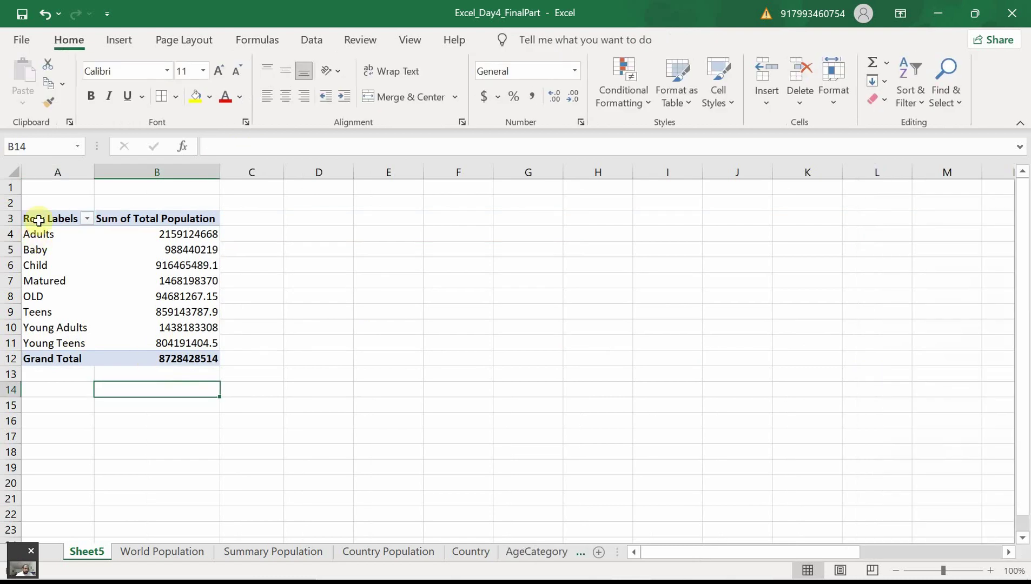
click(39, 217)
click(119, 41)
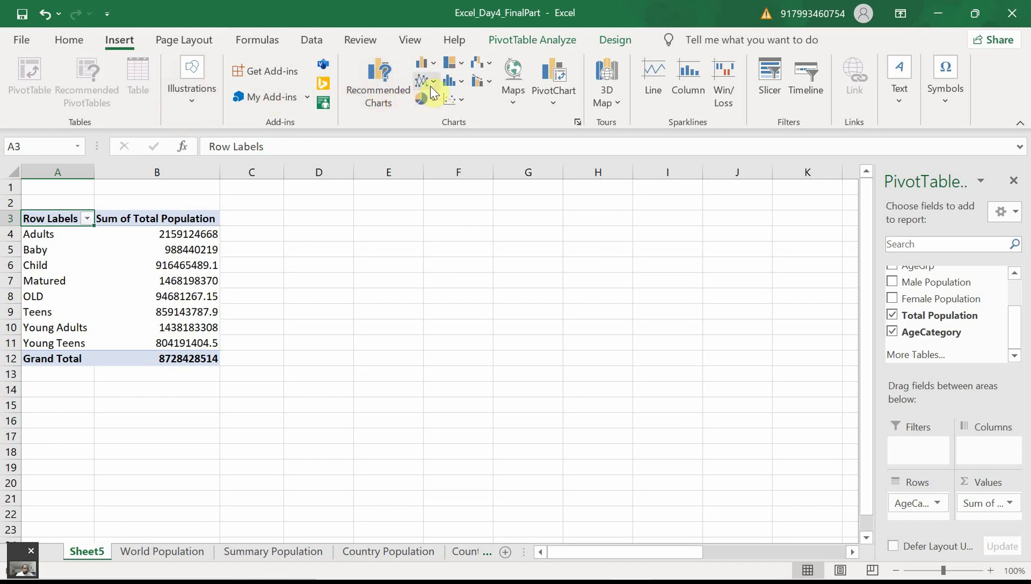
click(463, 79)
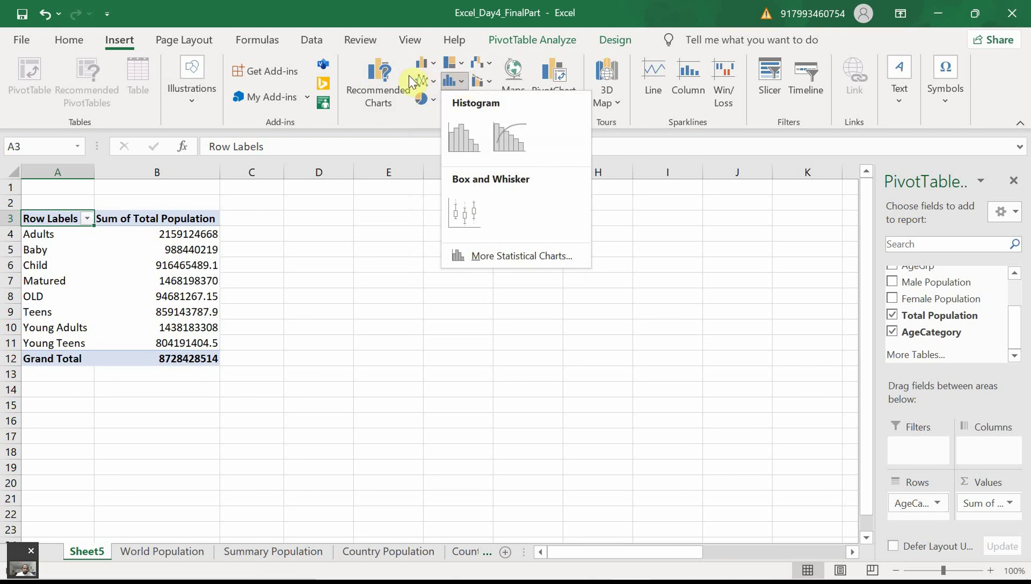
click(427, 62)
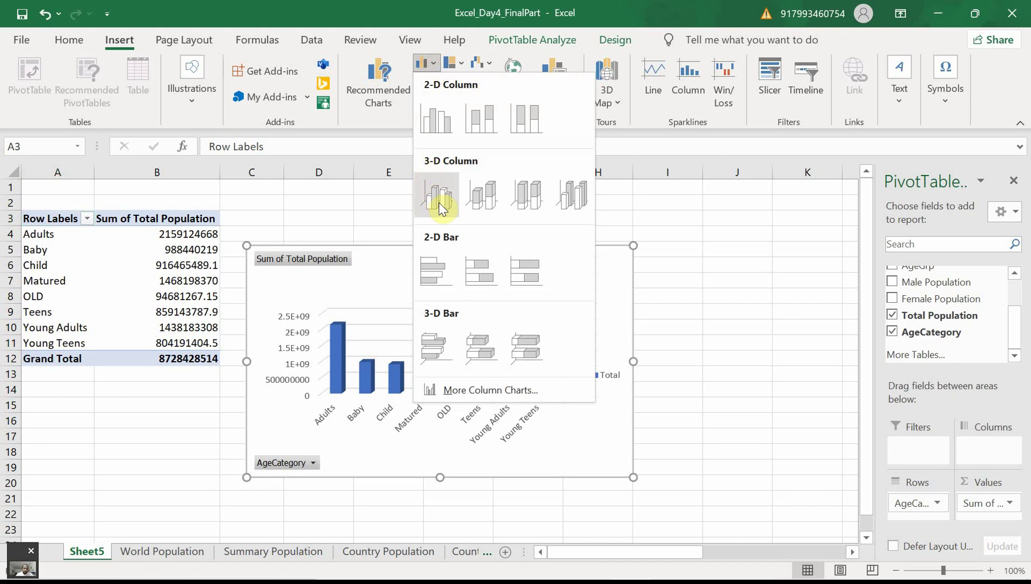
click(439, 202)
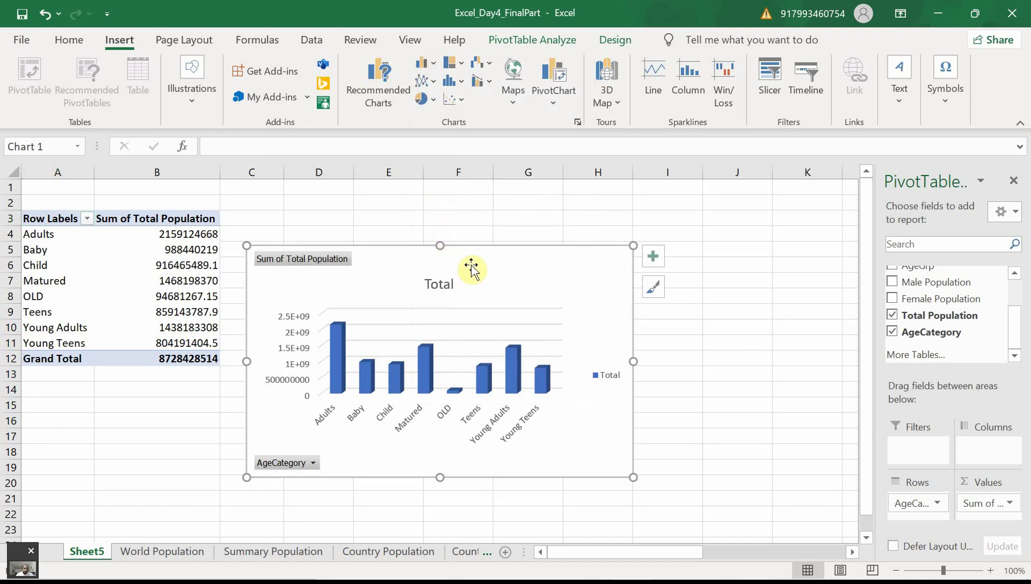
drag(472, 260, 547, 198)
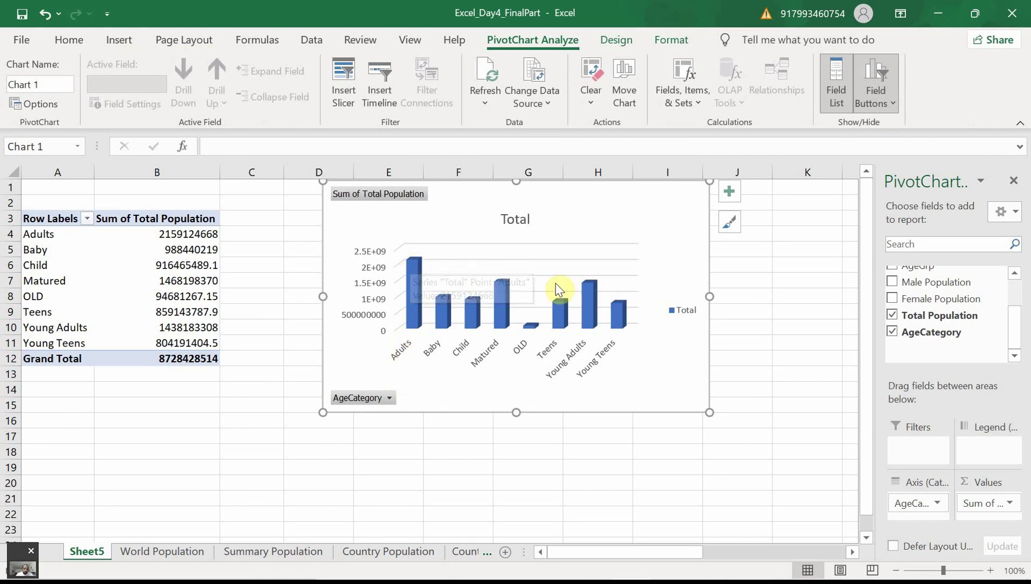
Examine the PivotChart's columns and the options in its AgeCategory filter, and close the filter without changes
mouse_move(589, 287)
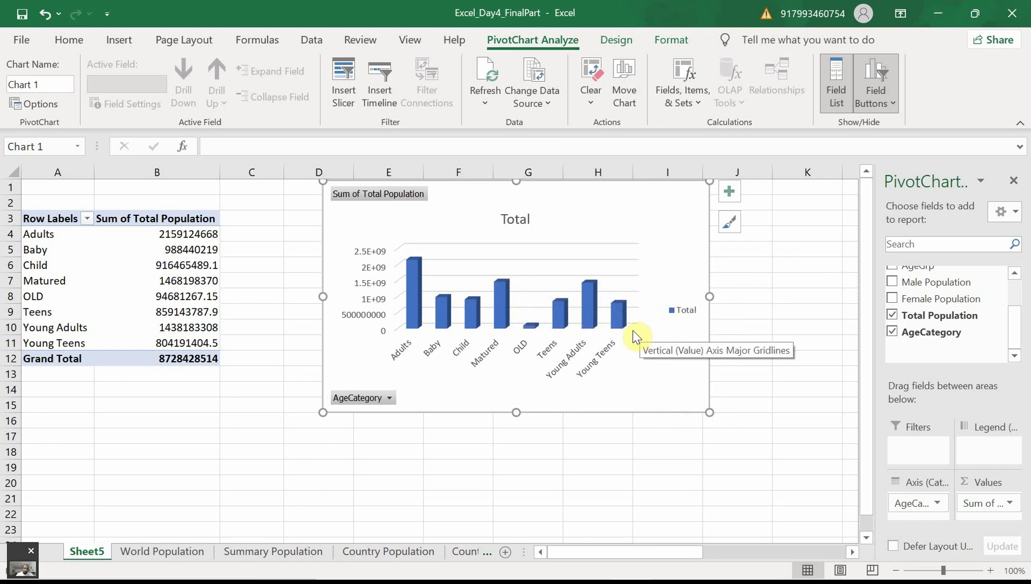
click(389, 398)
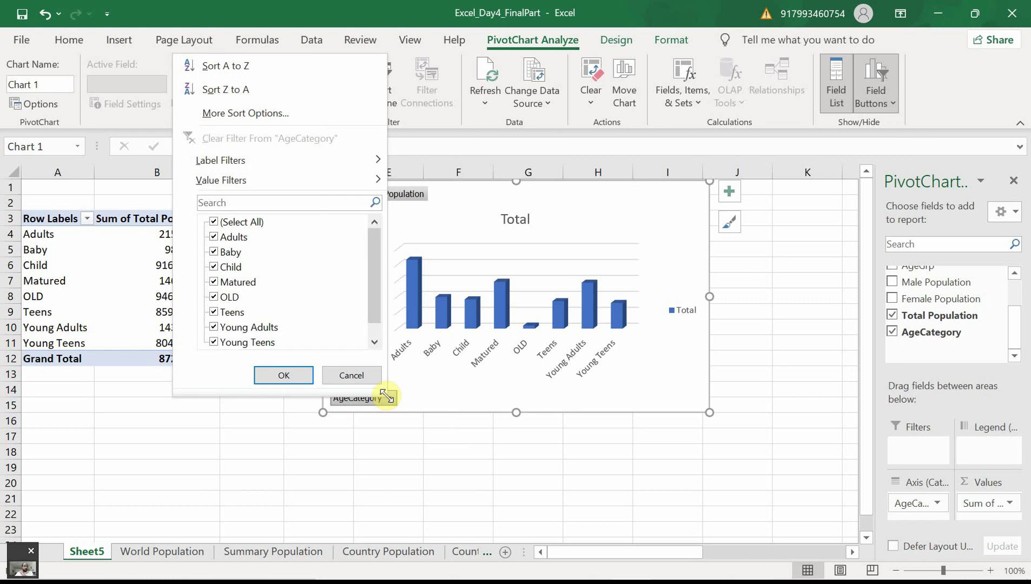
click(432, 459)
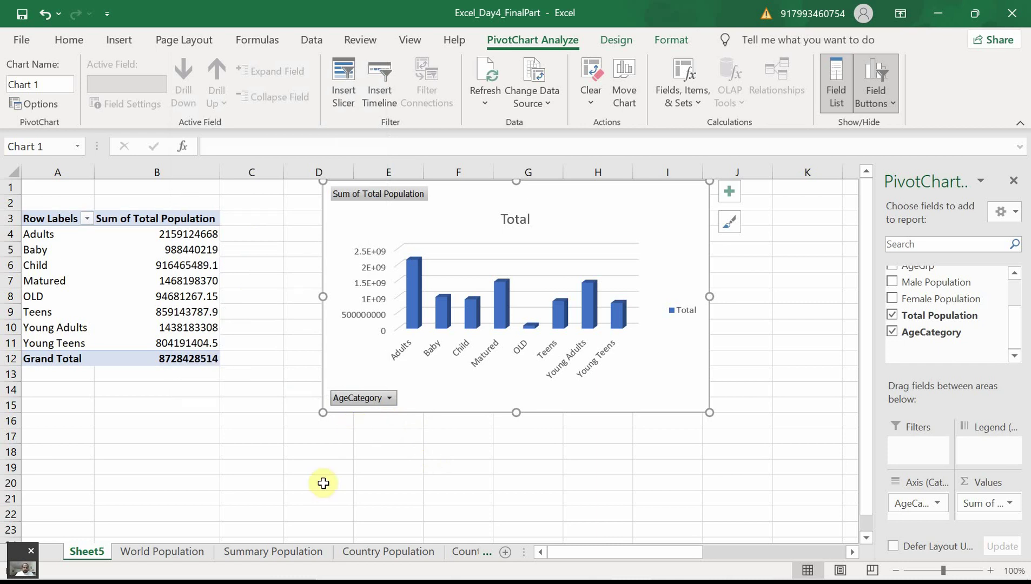
Copy the location and population rows A4:B331 on the Country Population sheet, leaving out the Grand Total row
mouse_move(378, 579)
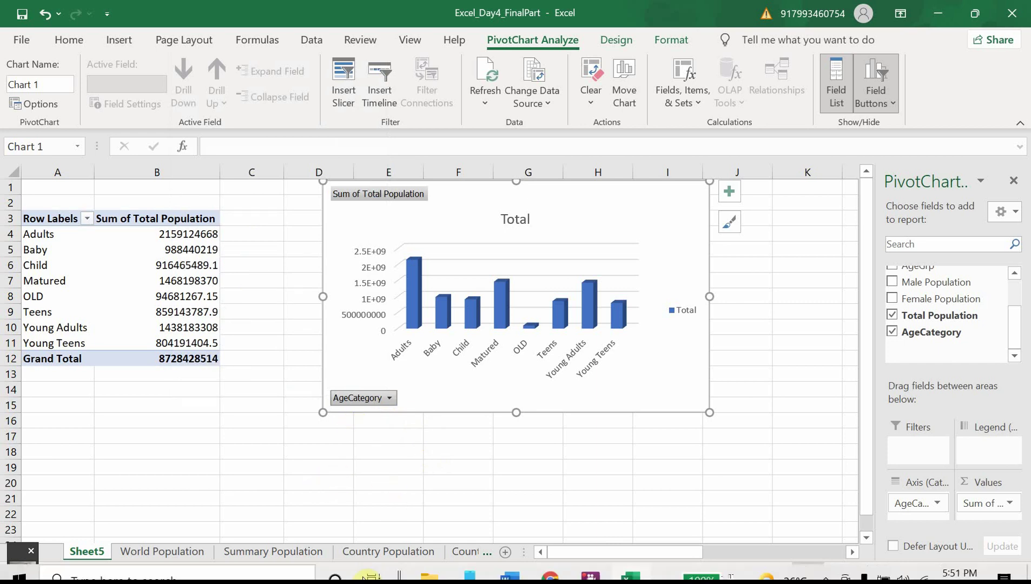
click(388, 551)
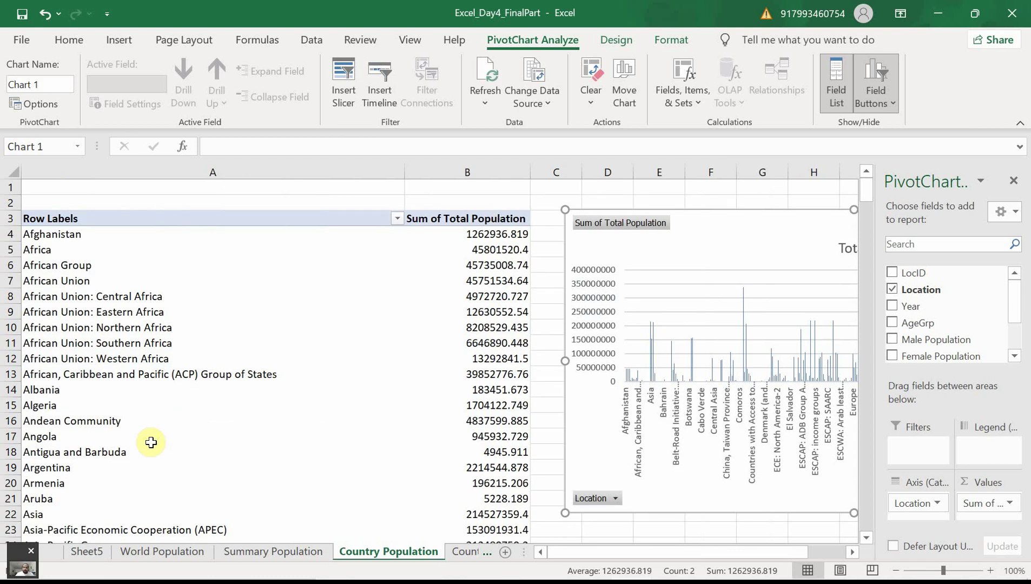
click(63, 236)
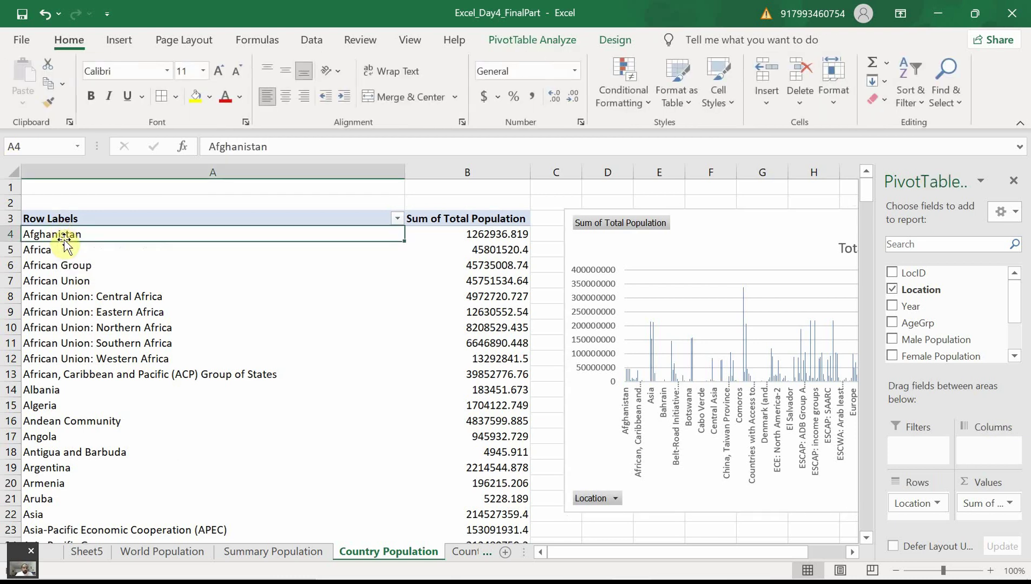
key(shift+Right)
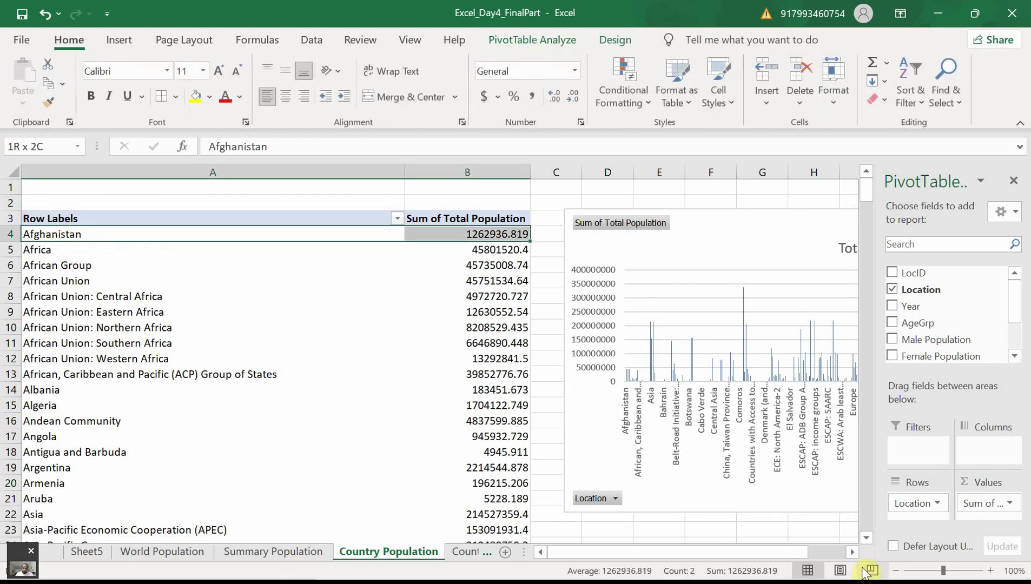
key(ctrl+shift+Down)
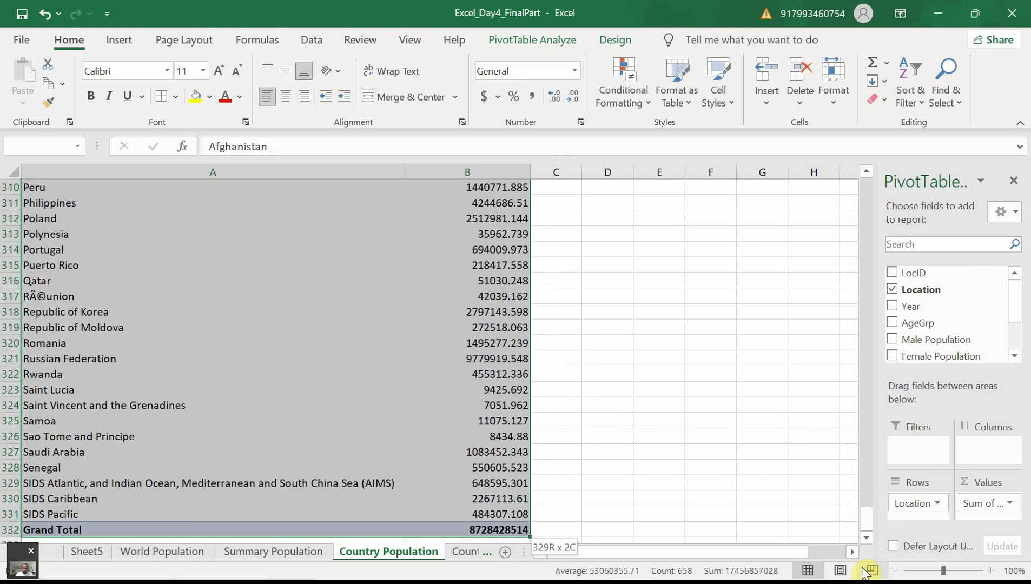
key(shift+Up)
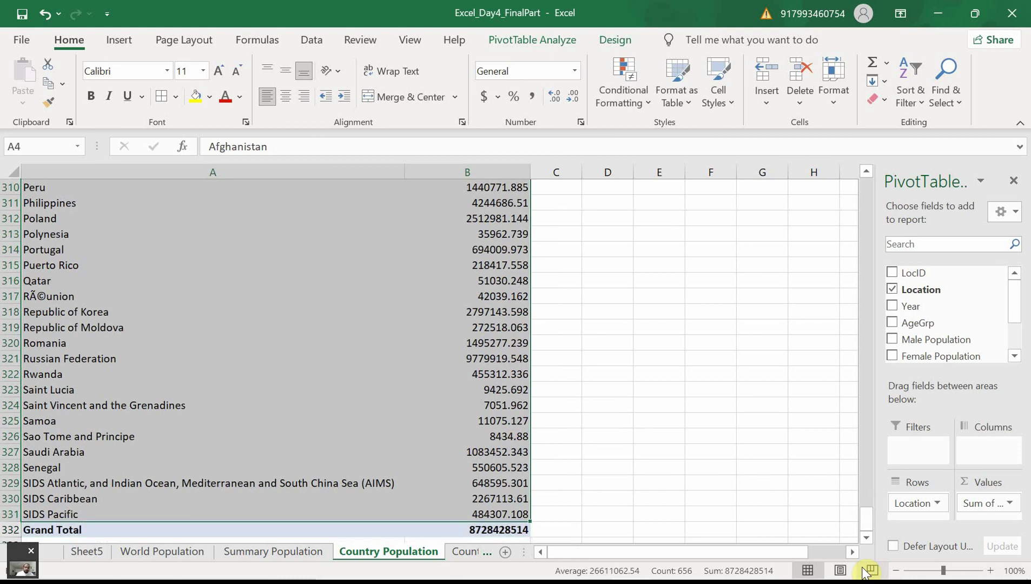
key(ctrl+c)
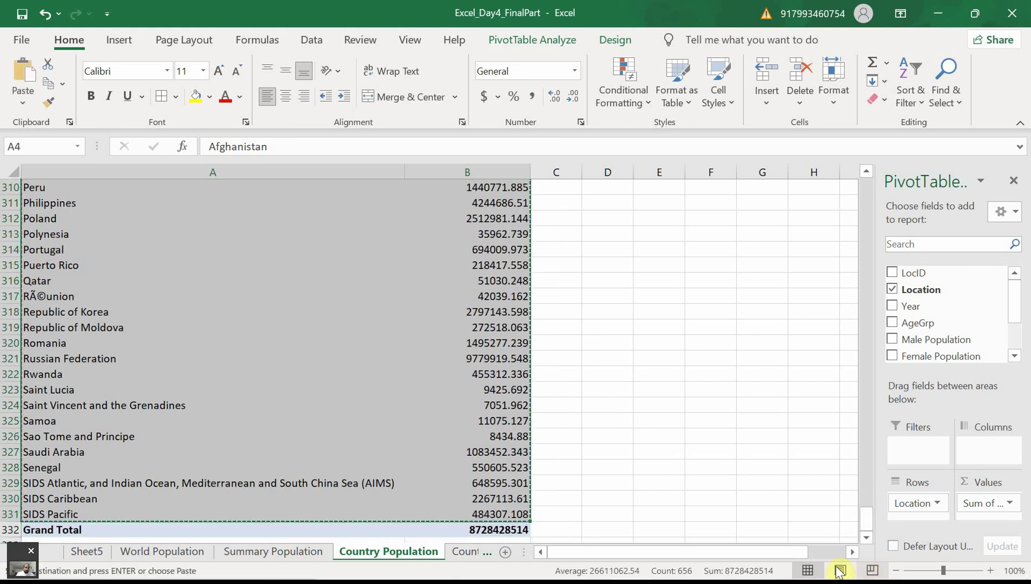
Add a new worksheet after Country Population and paste the copied location and population rows starting at cell A2
click(505, 552)
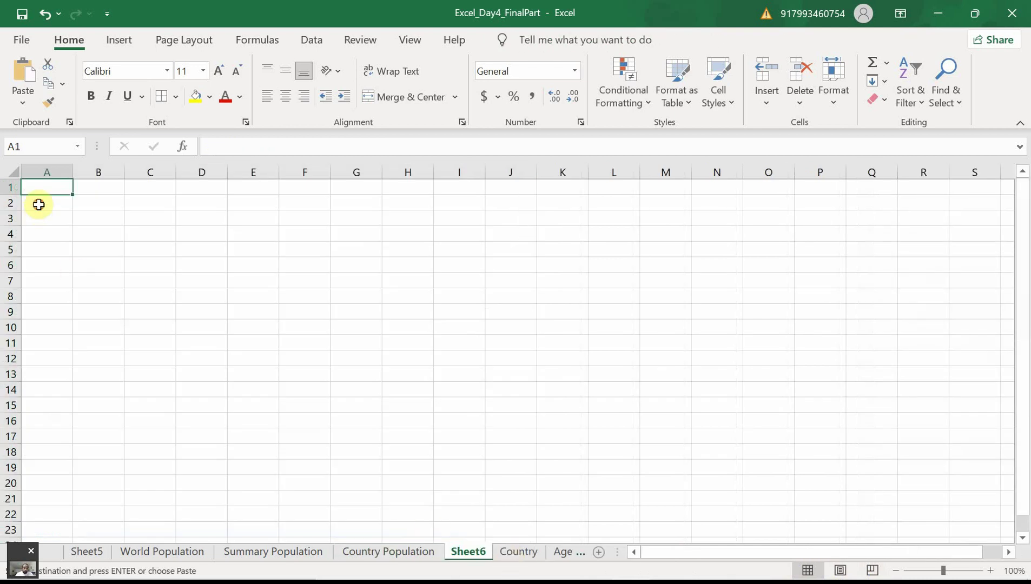
click(38, 203)
key(ctrl+v)
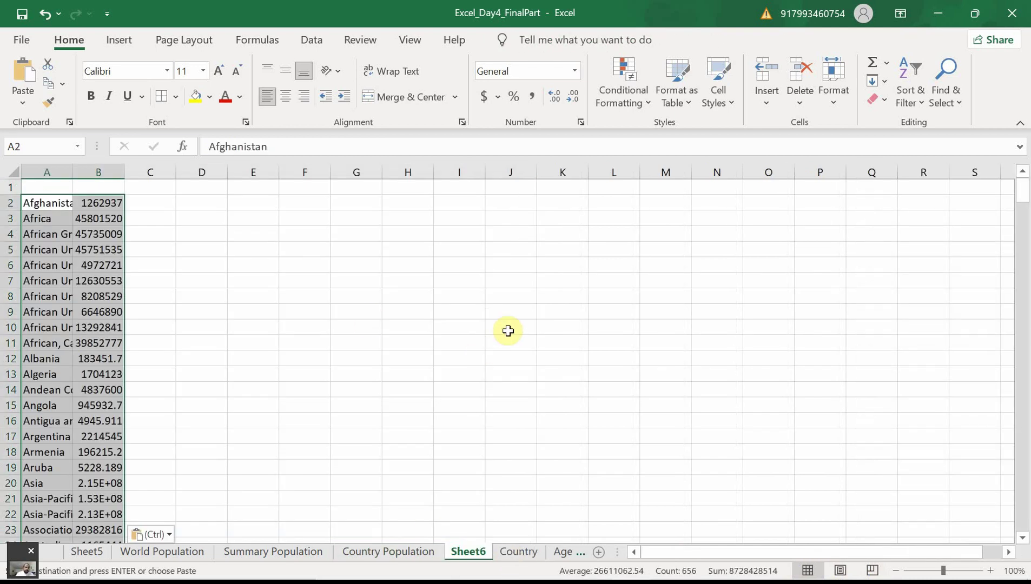
AutoFit the widths of columns A and B to the pasted data
click(832, 103)
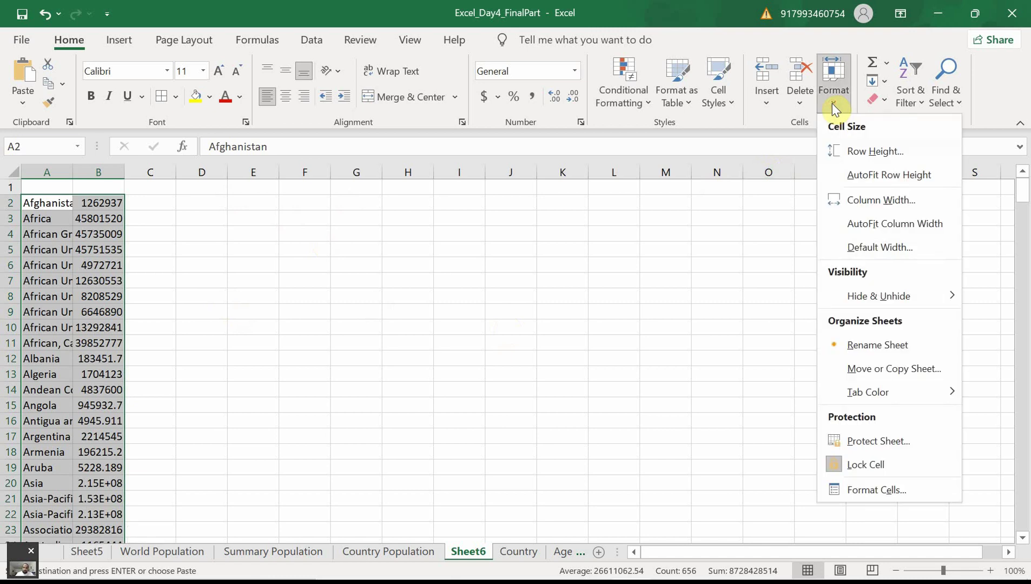
click(898, 201)
click(453, 321)
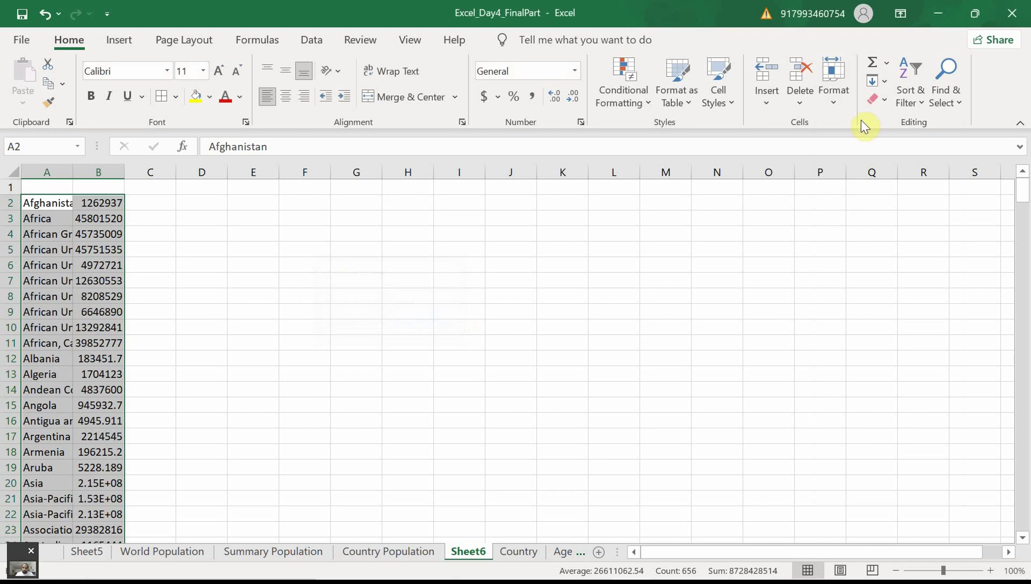
click(842, 105)
click(926, 223)
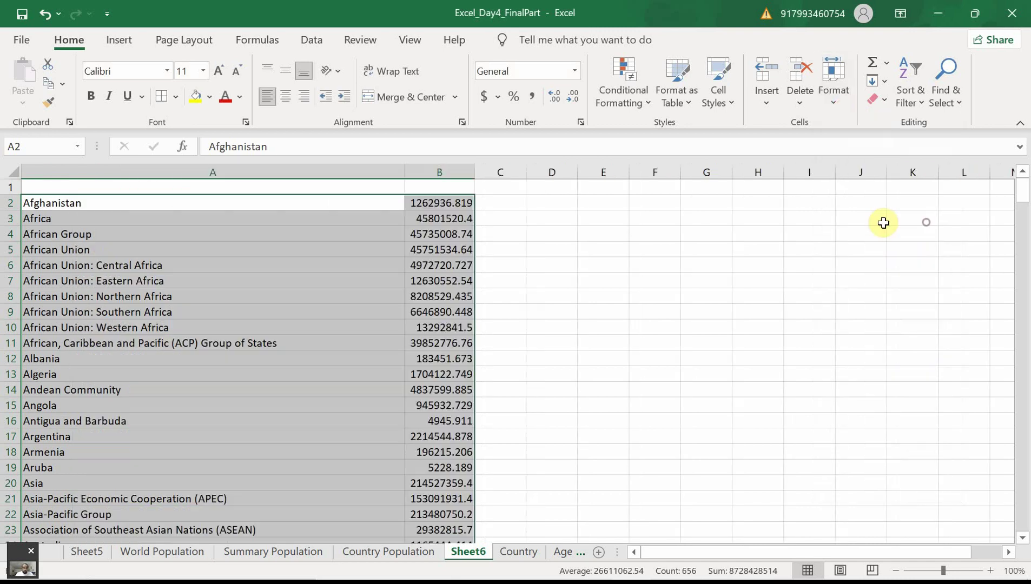
click(583, 349)
click(284, 373)
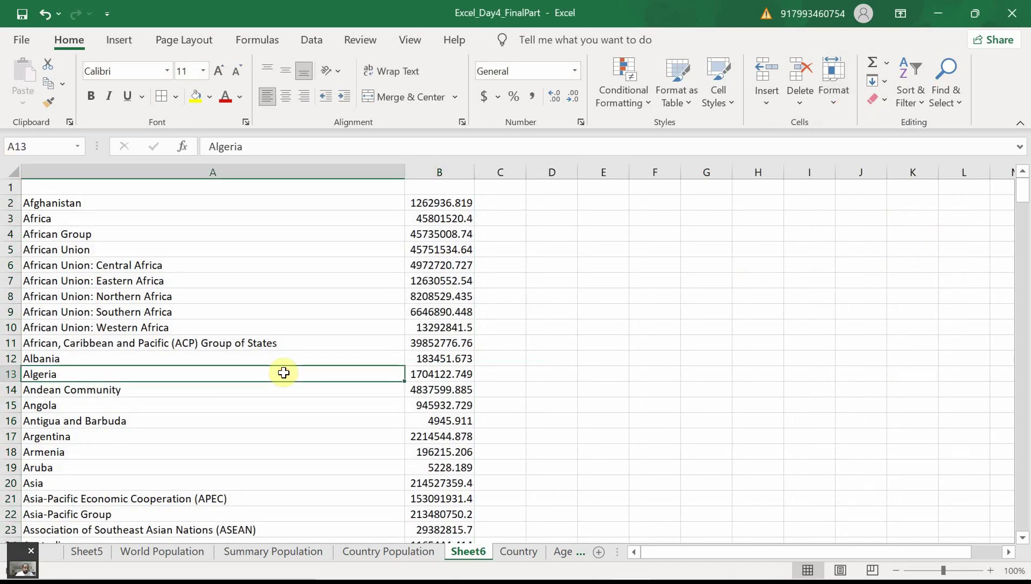
Enter the headers Country in cell A1 and Population in cell B1
click(255, 187)
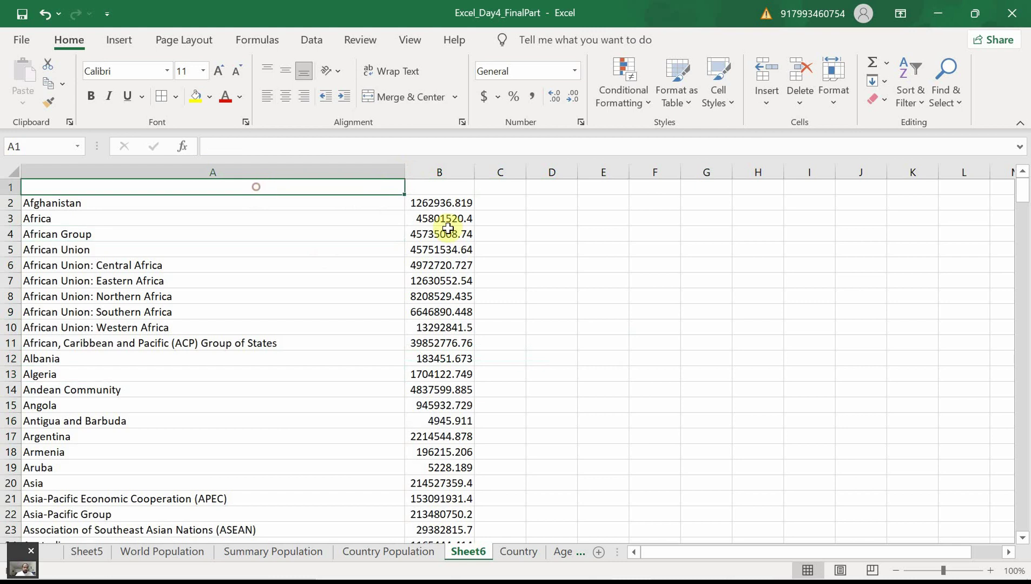
text(Country)
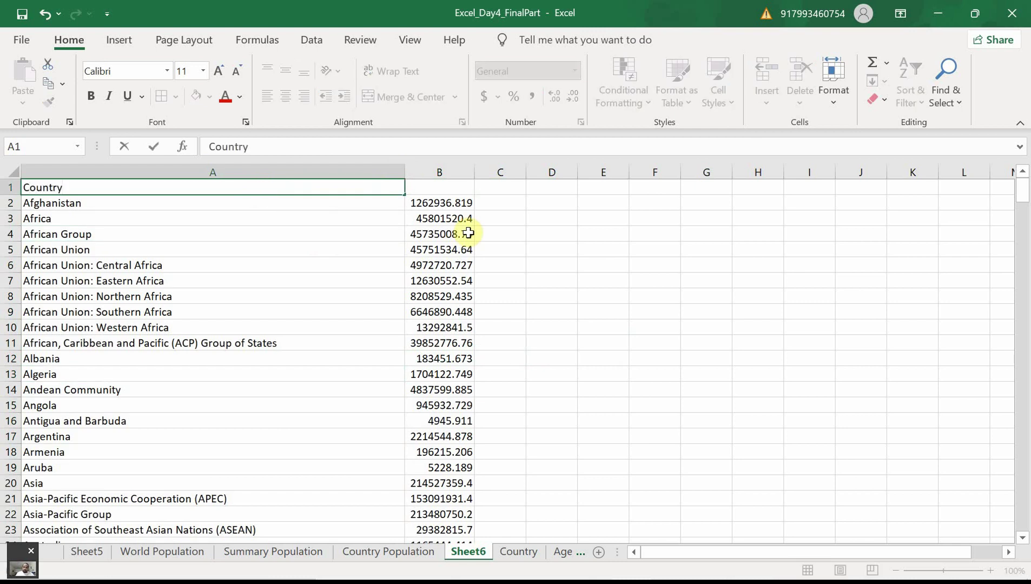
key(Tab)
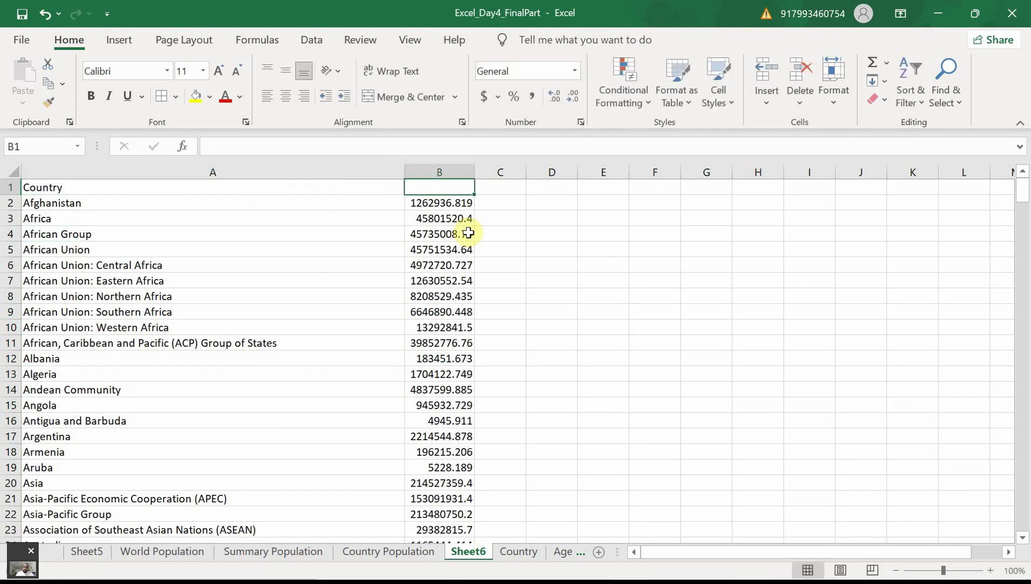
text(Population)
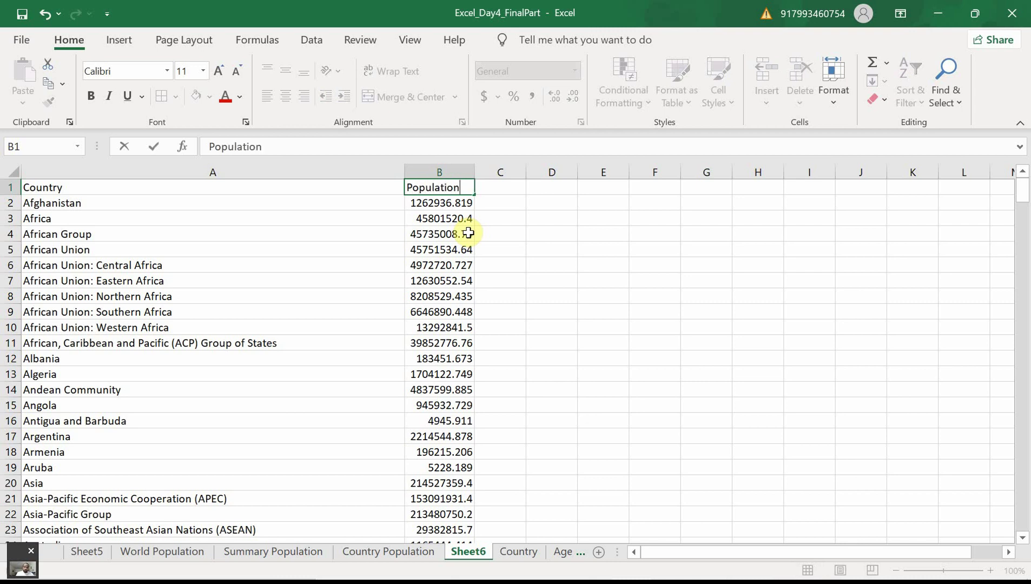
key(Return)
key(Up)
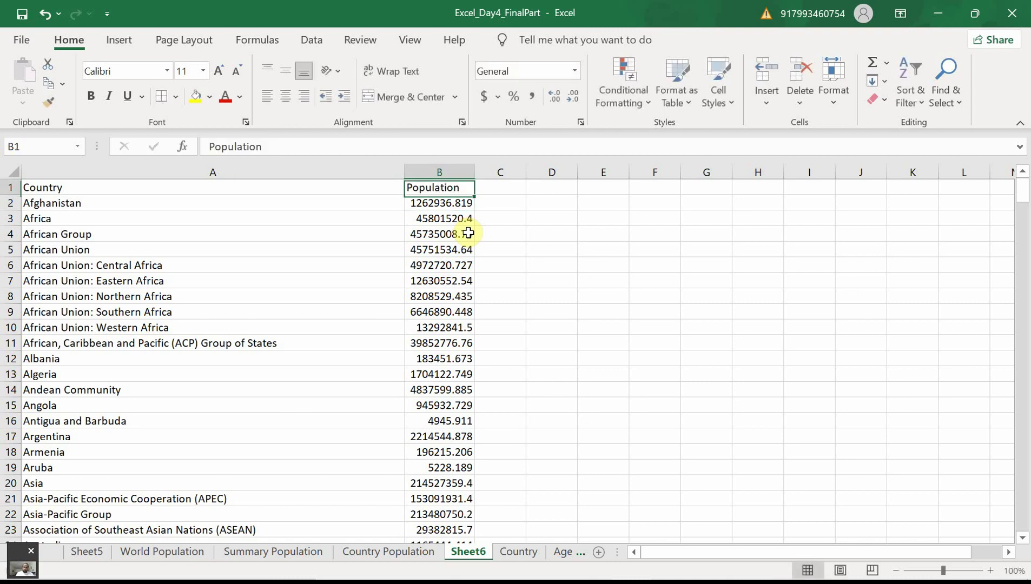
Format the header cells A1:B1 in bold with a yellow fill
key(shift+Left)
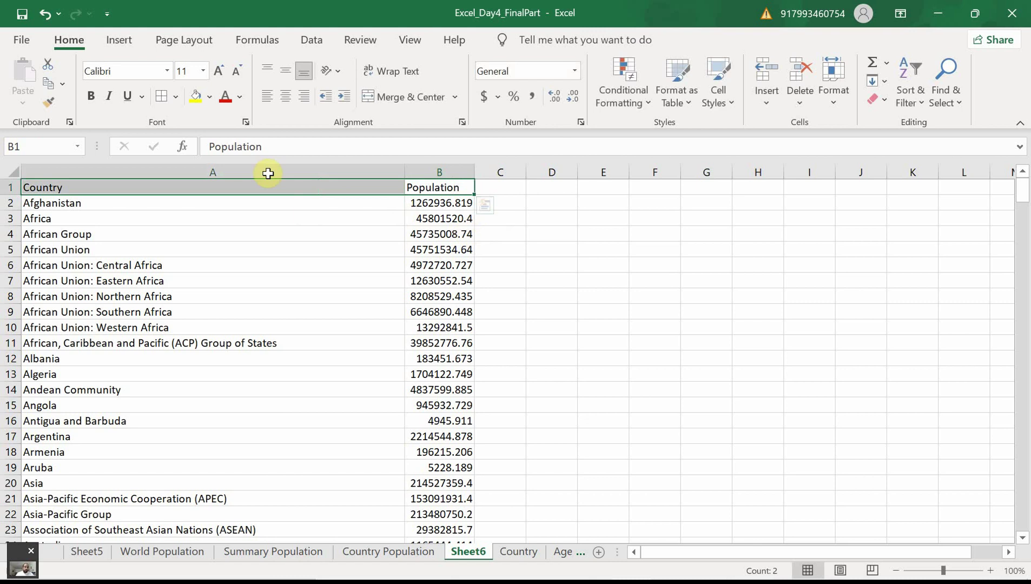
click(90, 96)
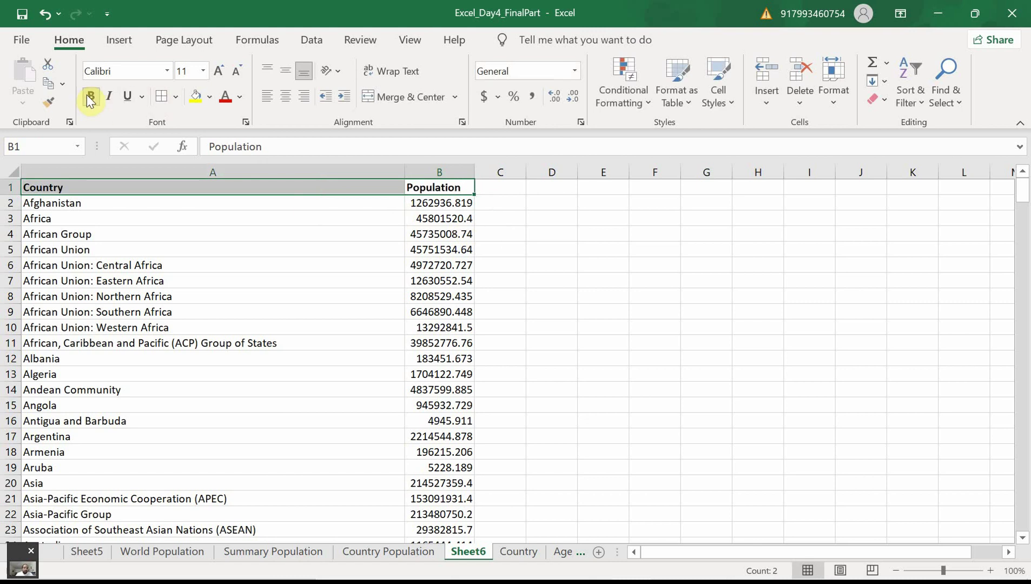
click(195, 97)
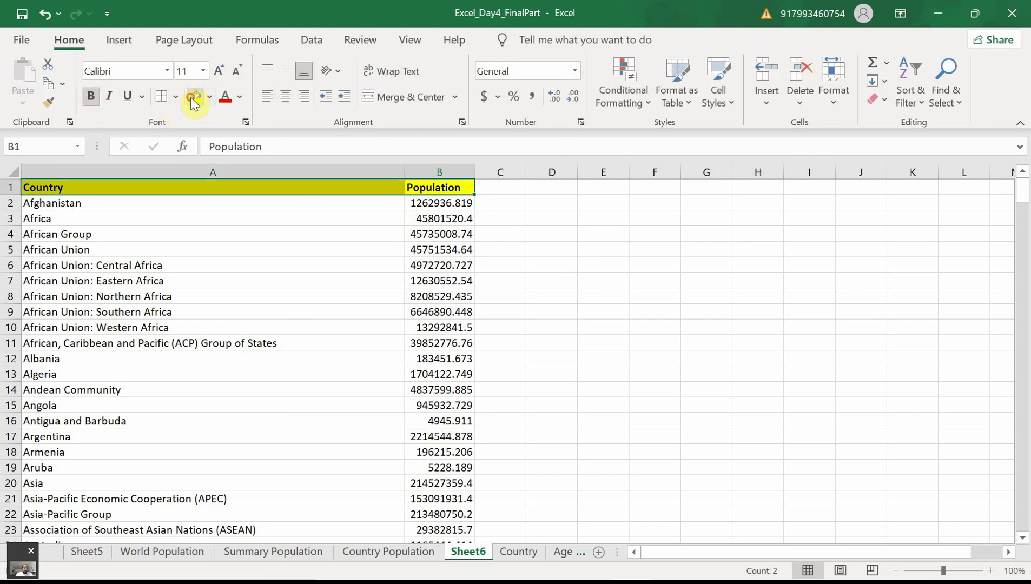
click(277, 251)
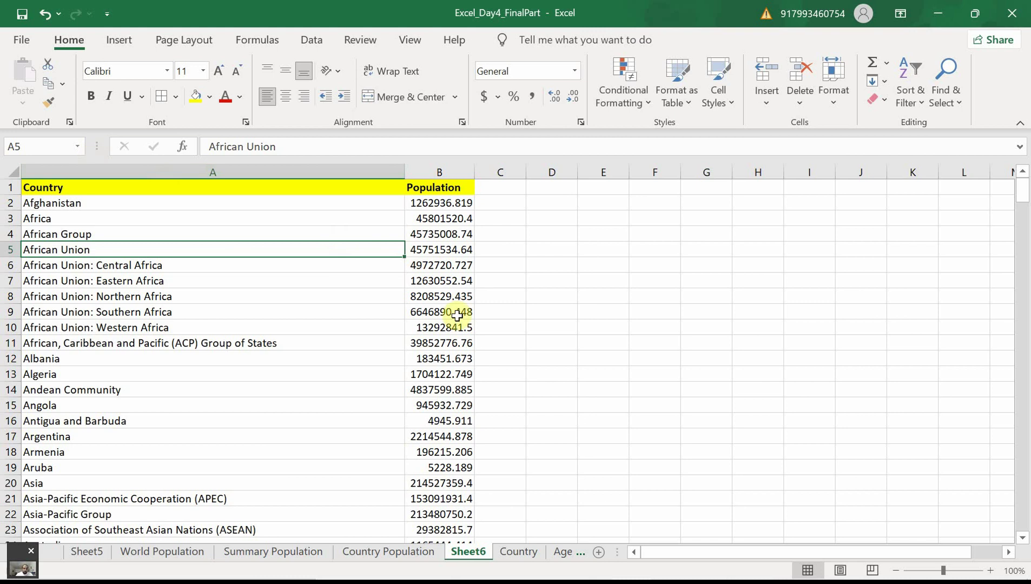
Insert a Filled Map chart from the country and population data in A2:B329
click(49, 207)
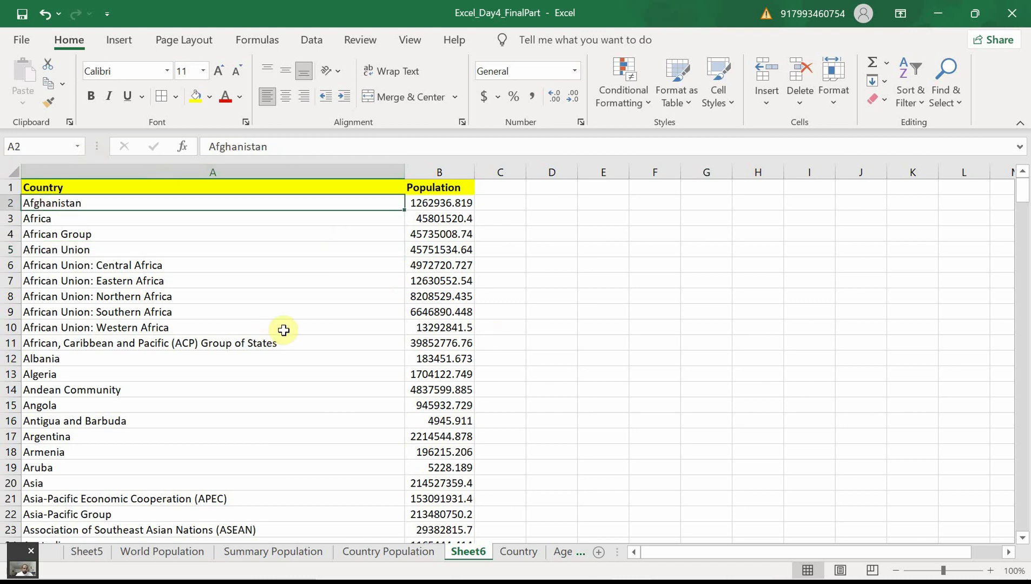
key(shift+Right)
key(ctrl+shift+Down)
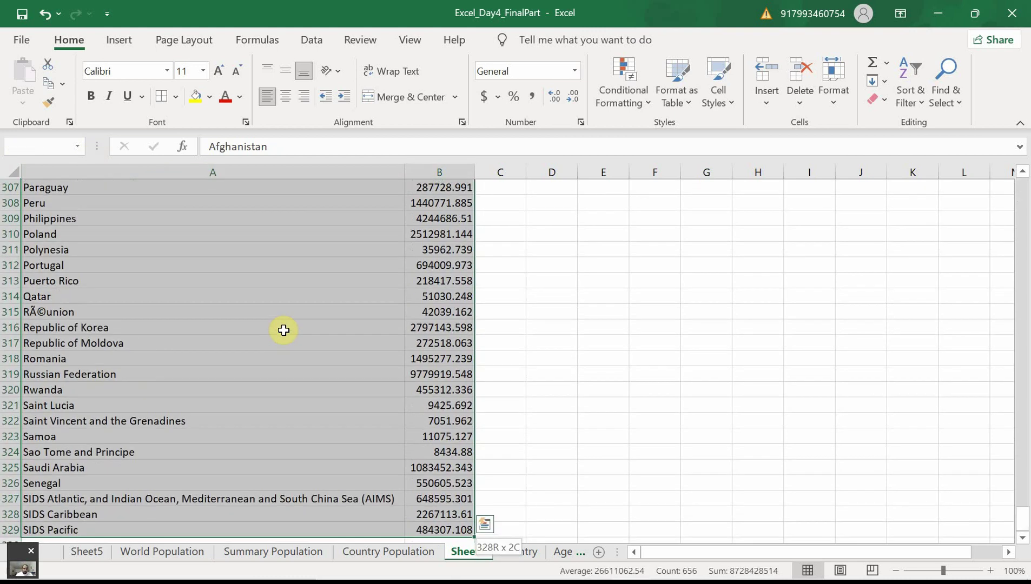
scroll(345, 350, up, 12)
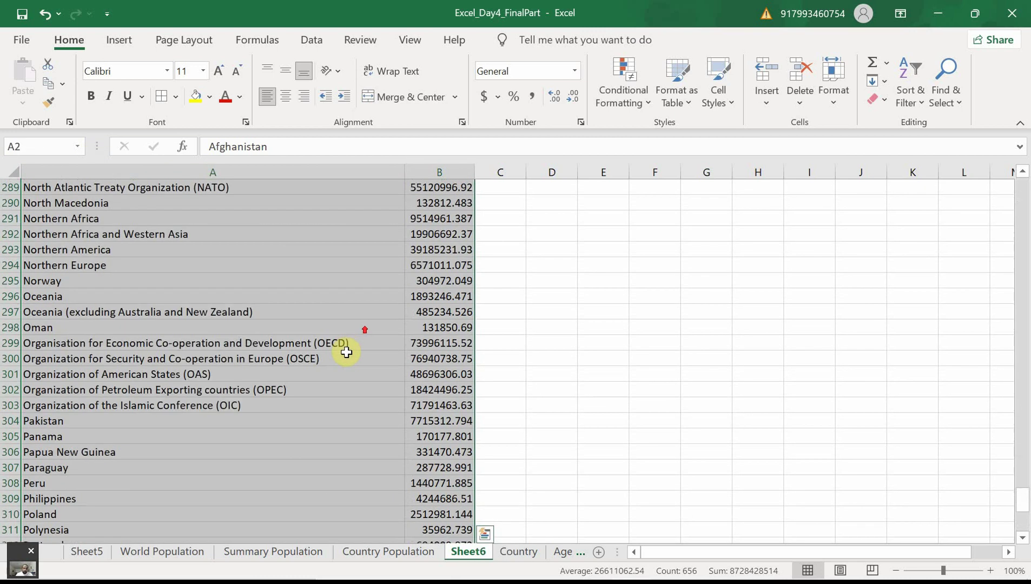
click(118, 39)
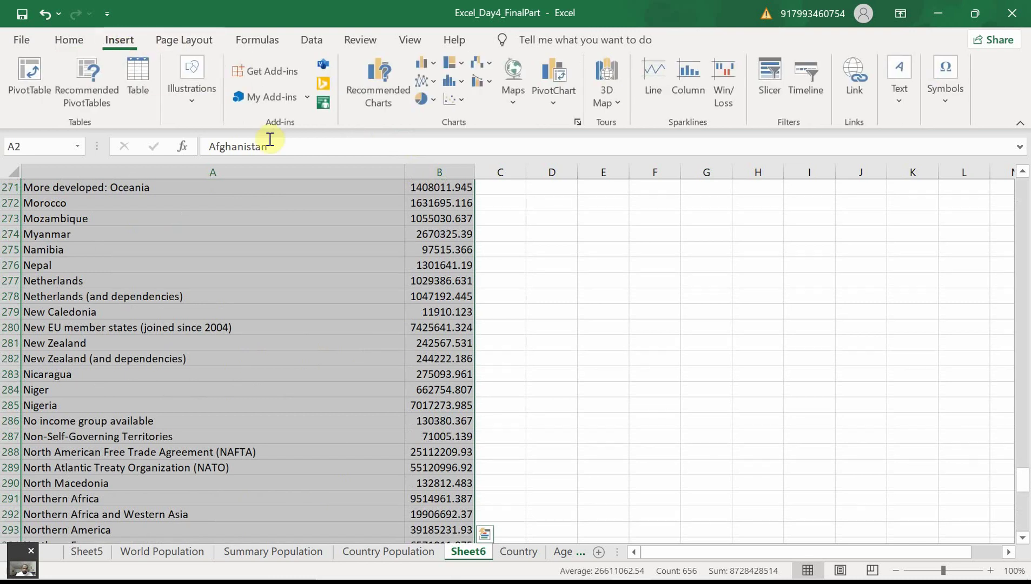
click(513, 76)
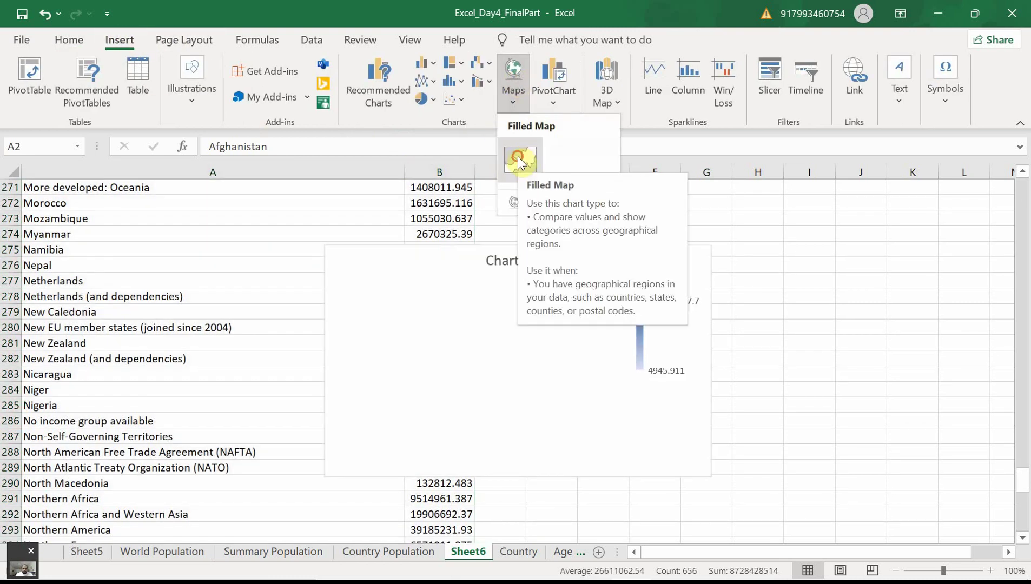
click(518, 157)
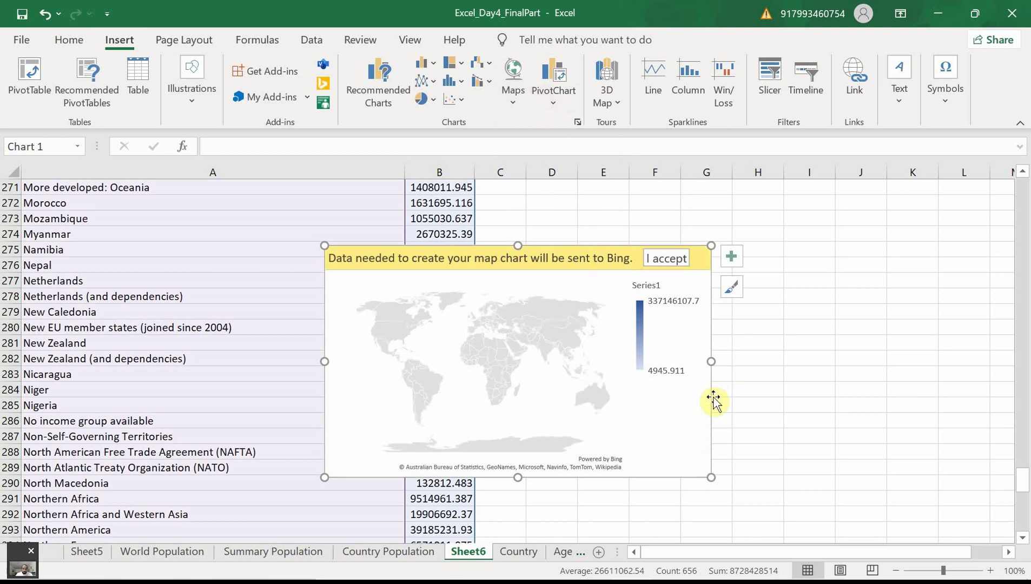
Move the map chart beside the data, accept sending its data to Bing, and enlarge it to span about columns C to L, rows 271 to 291
drag(711, 401, 890, 342)
click(889, 341)
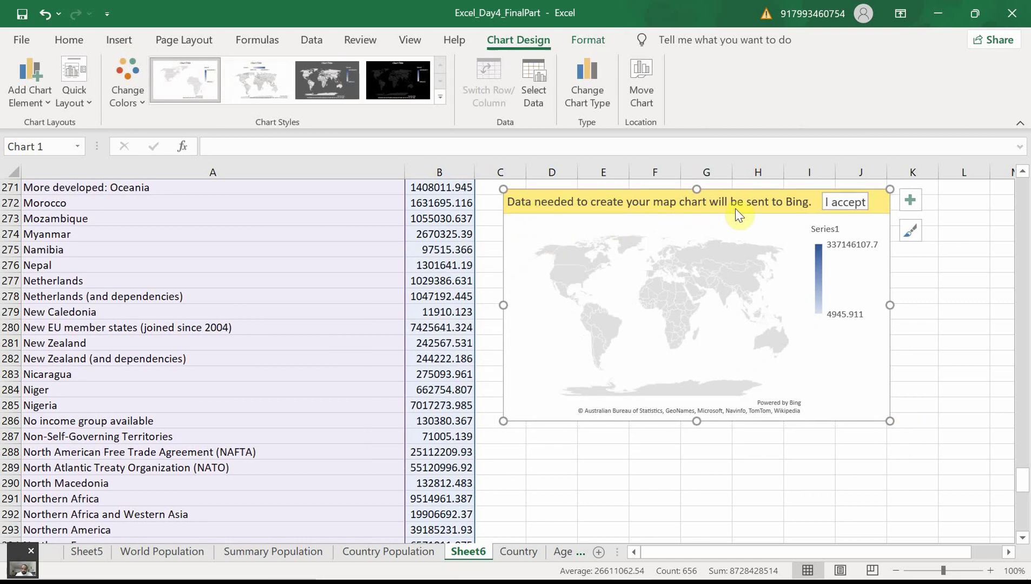
click(848, 204)
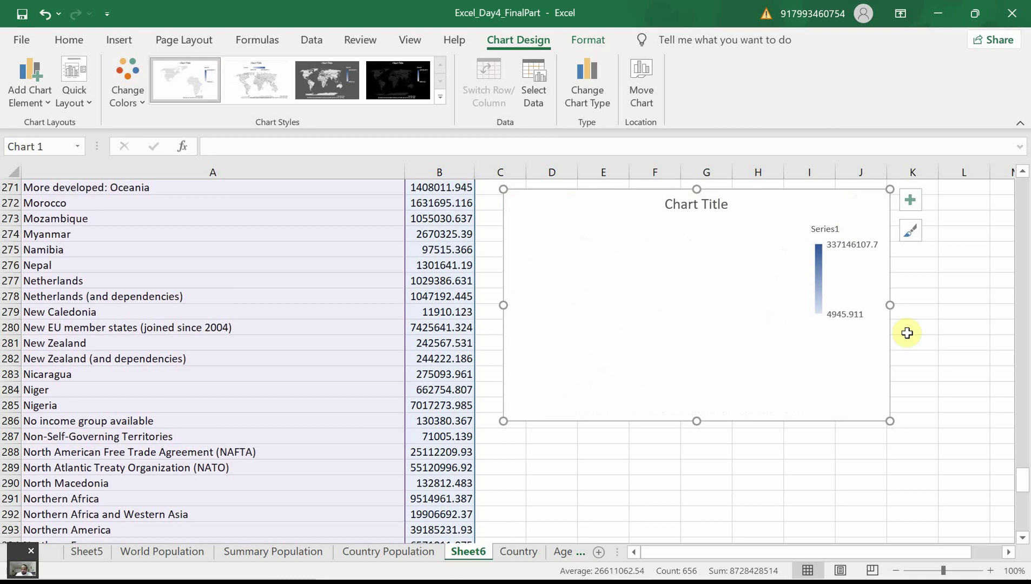
drag(891, 421, 967, 494)
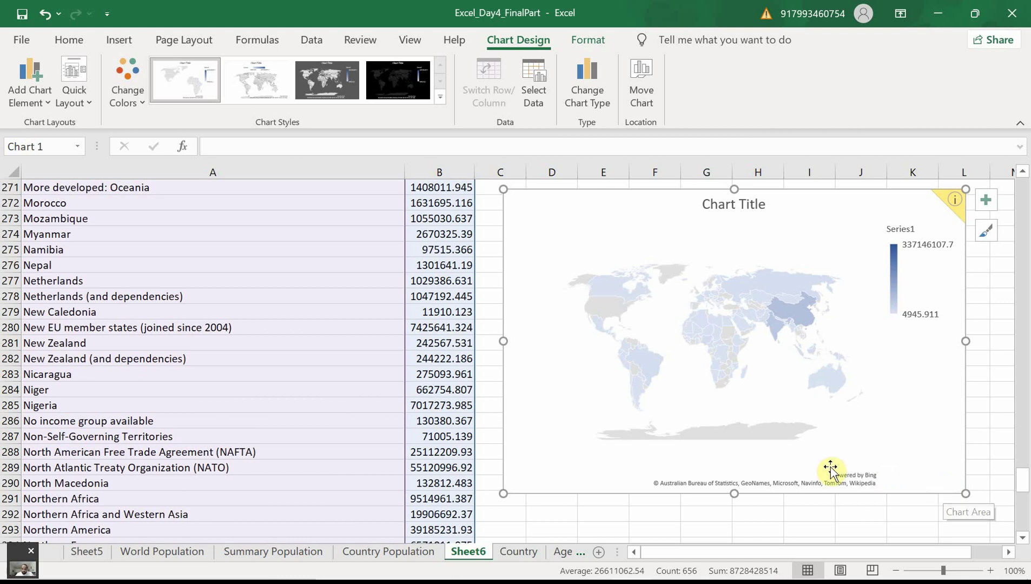
click(816, 510)
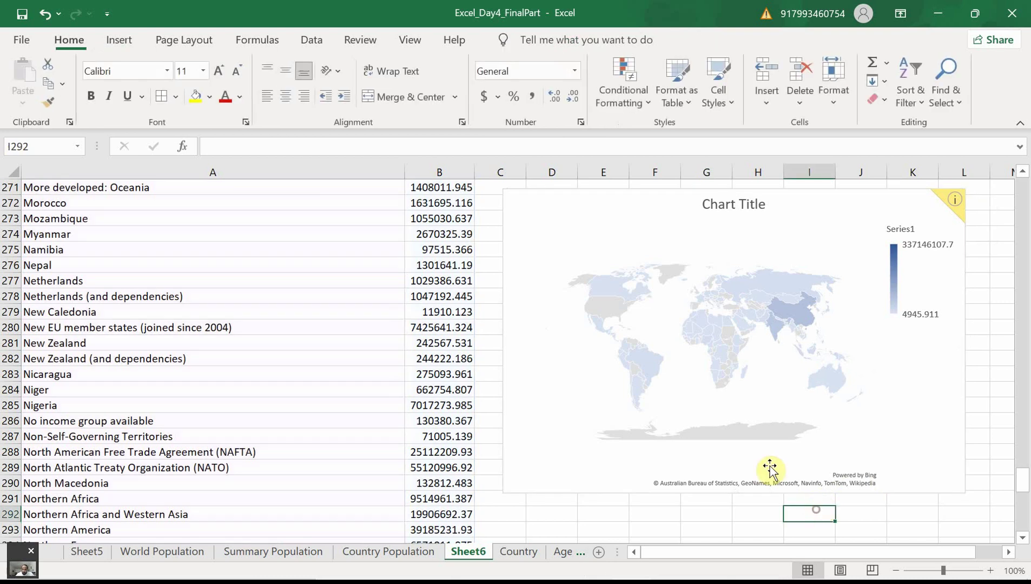
Examine the population values of countries on the map, and read and dismiss the chart's notice about plotted locations
mouse_move(617, 294)
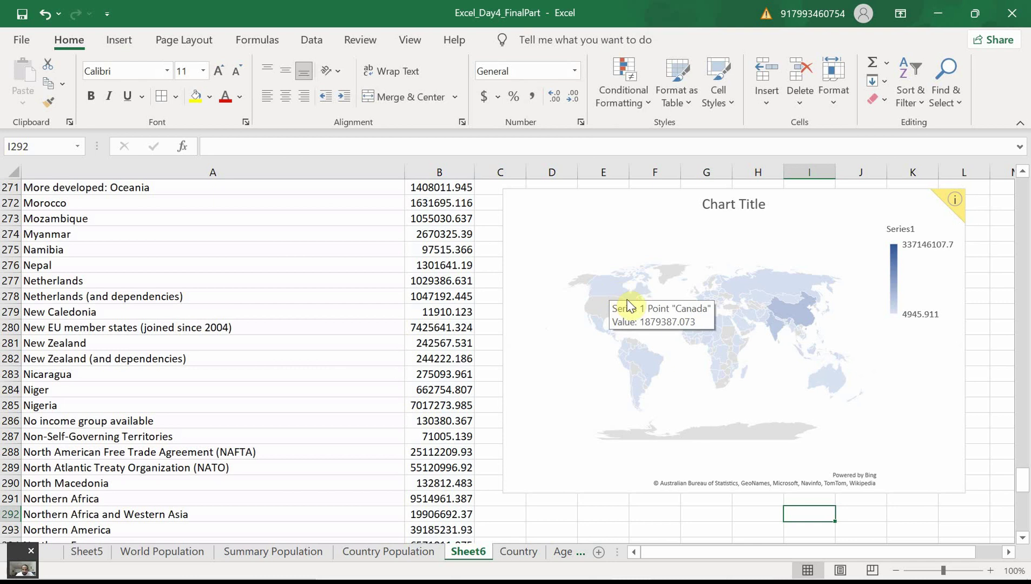
mouse_move(599, 329)
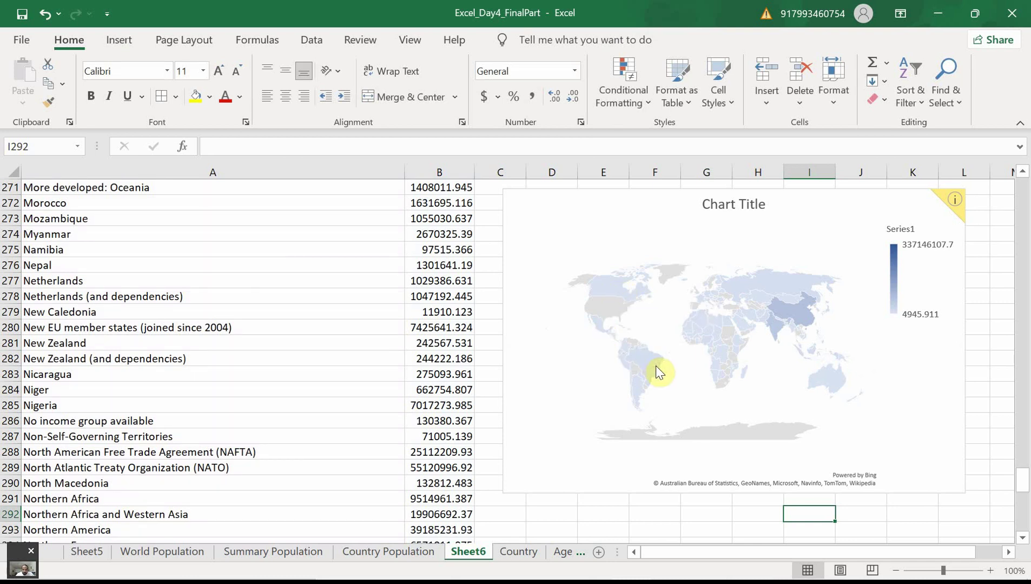
click(955, 199)
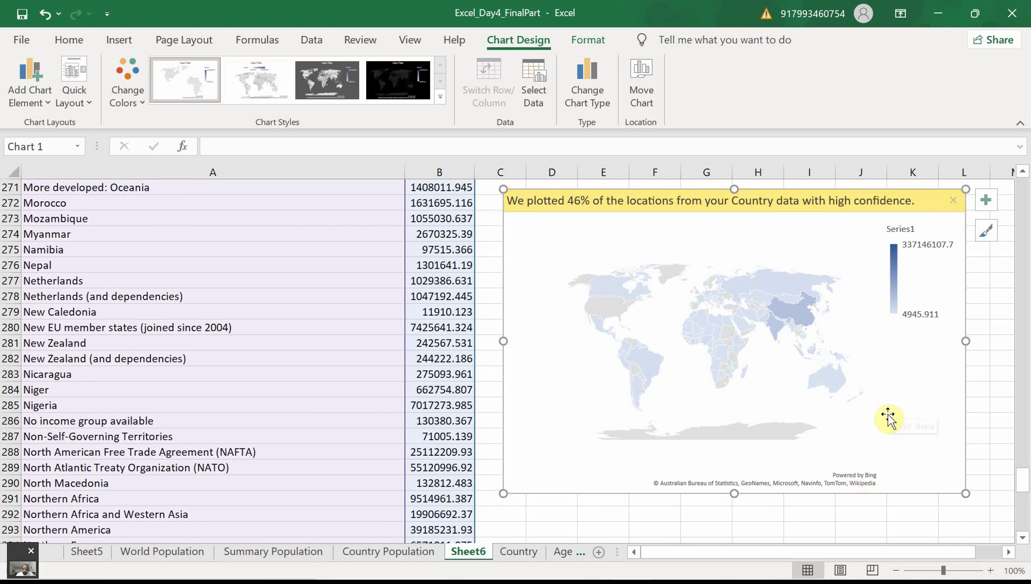
click(952, 202)
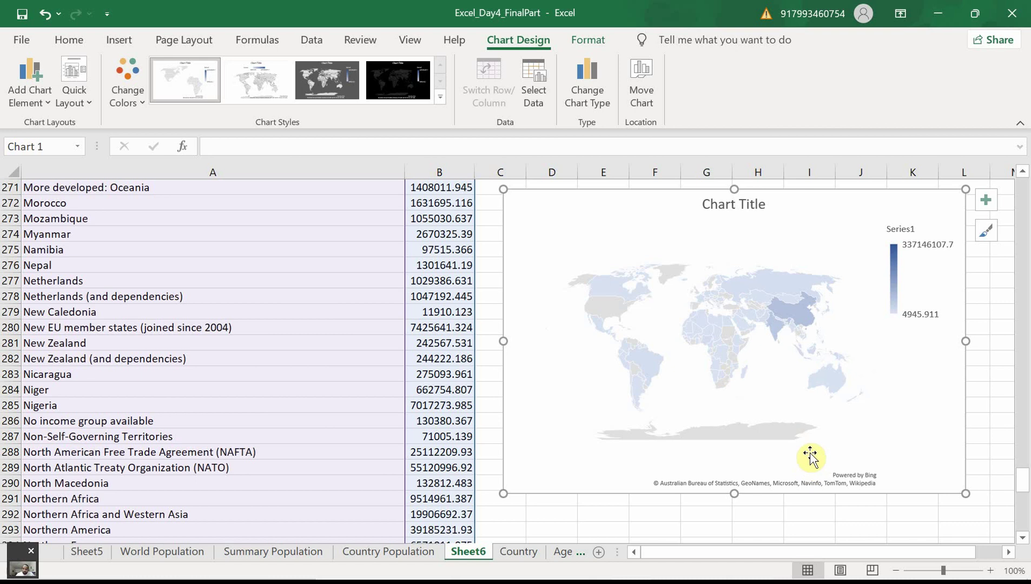
Change the map chart's title to World Population
click(734, 204)
click(733, 204)
double_click(732, 204)
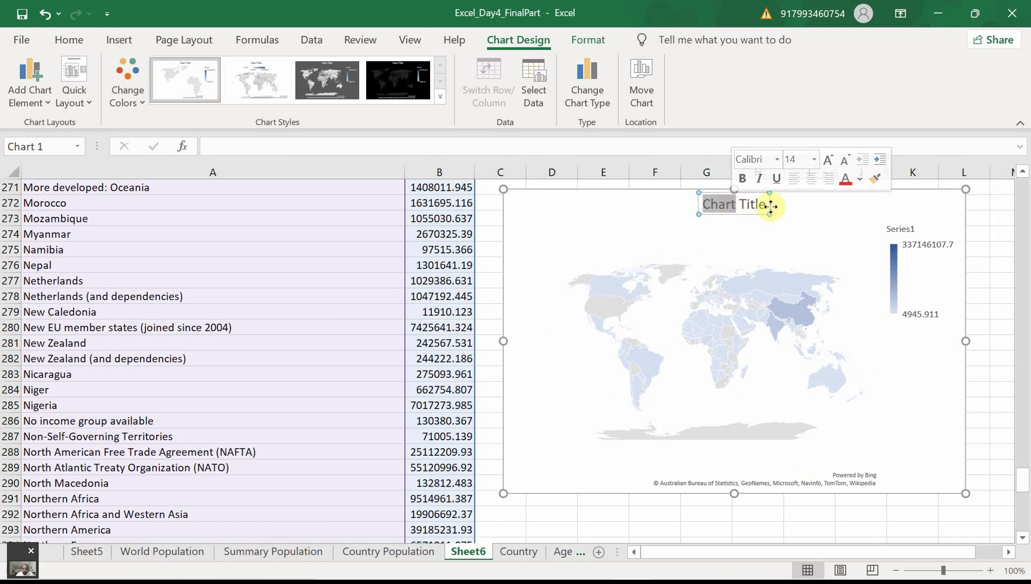
drag(767, 205, 686, 203)
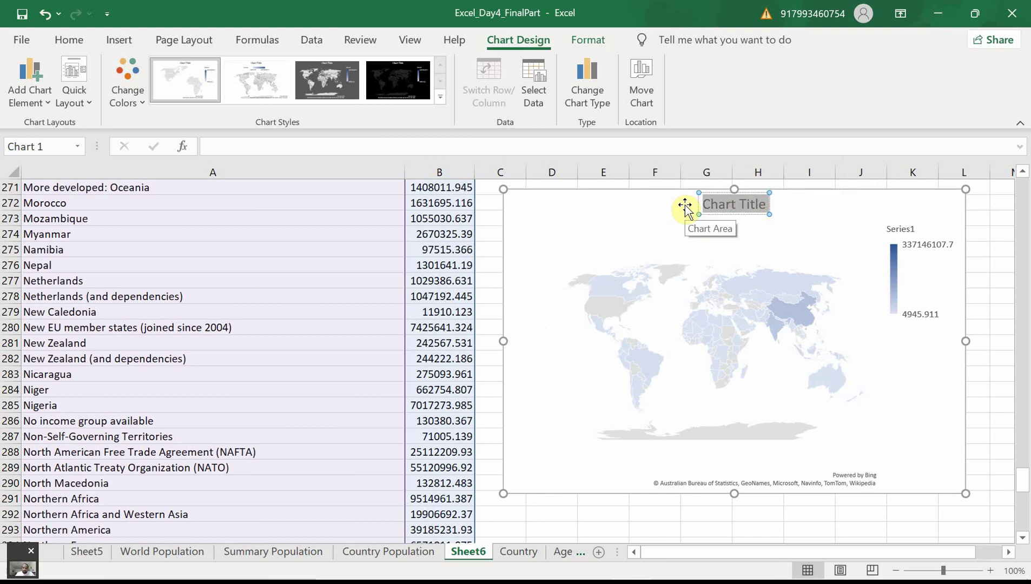
text(World)
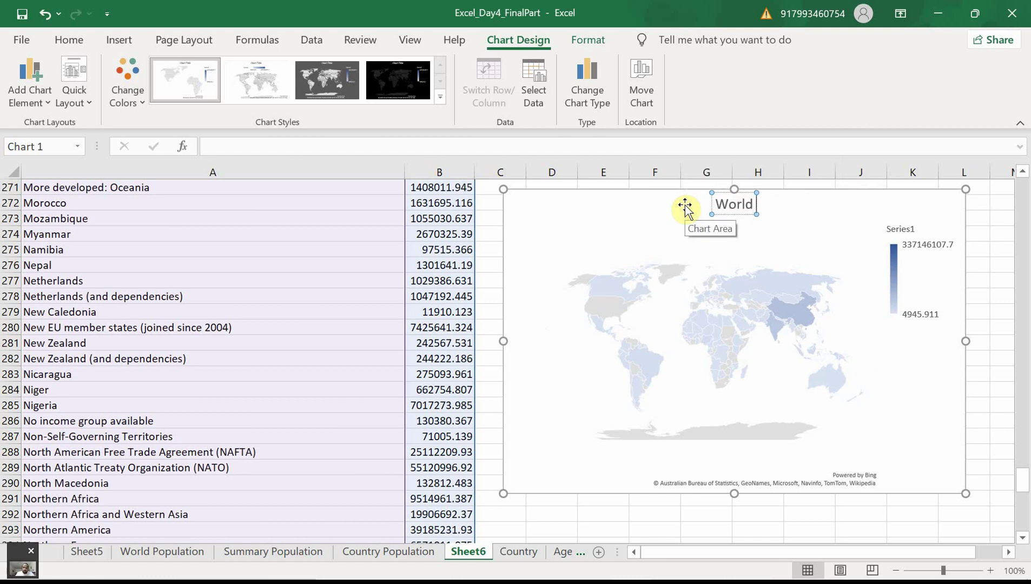
text( Popul)
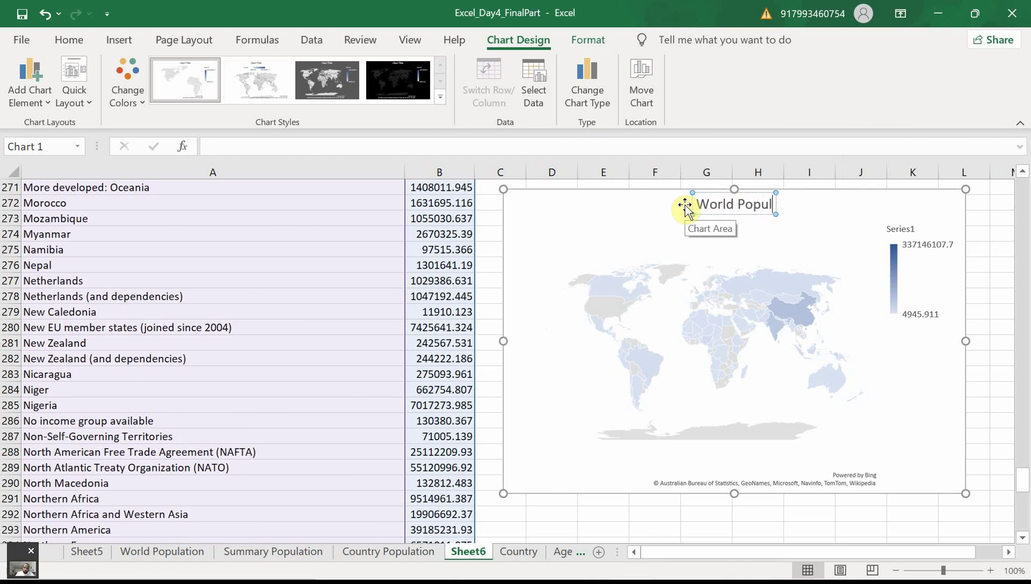
text(ation)
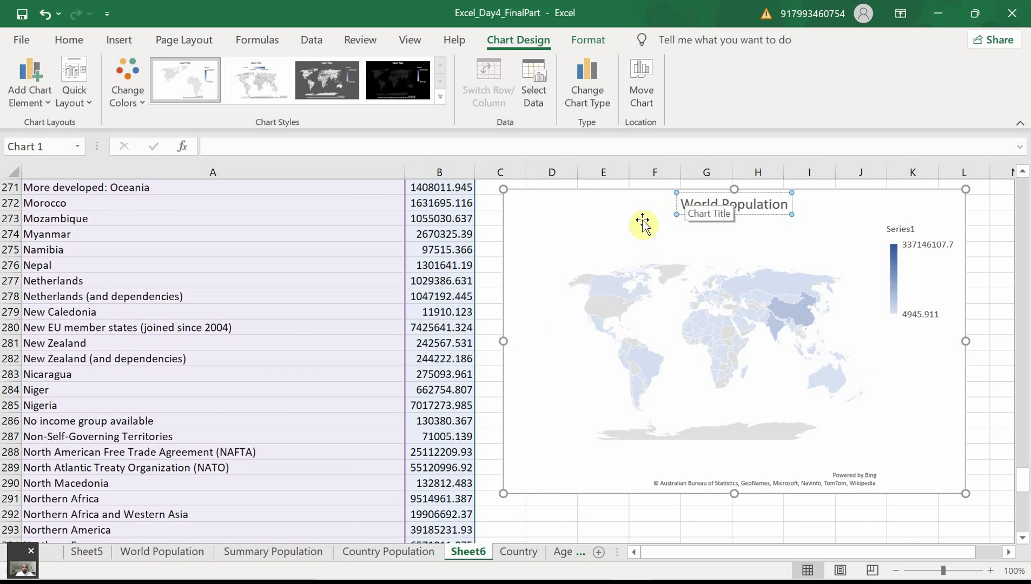
click(792, 513)
Apply chart Style 2 to the World Population map
click(749, 342)
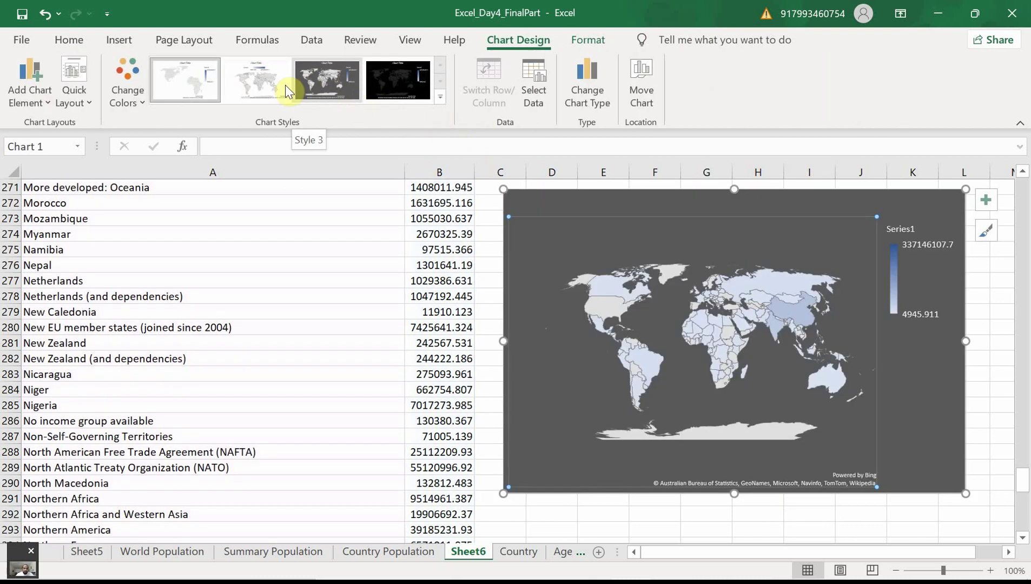
click(337, 91)
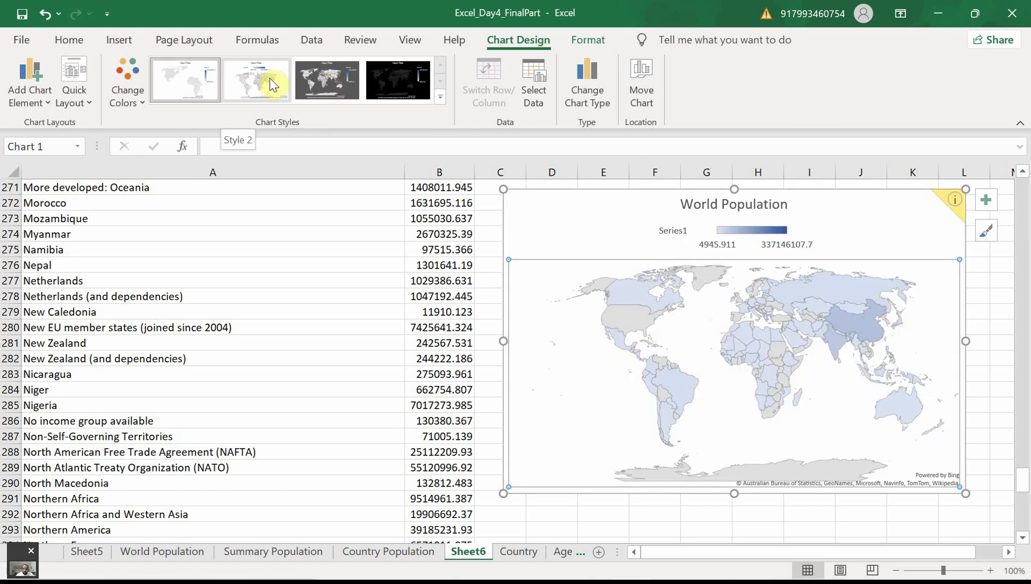
click(271, 81)
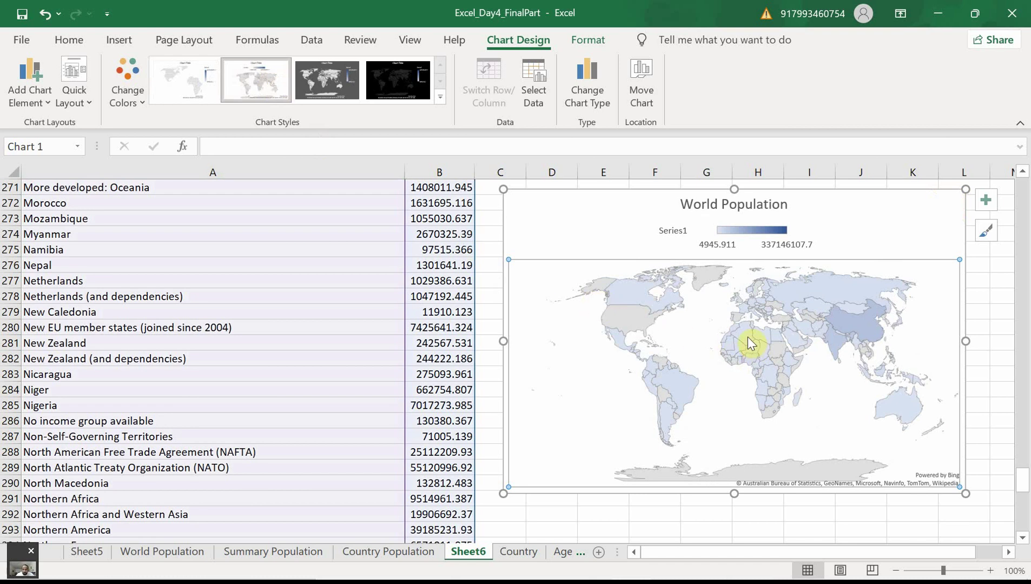
Examine the country values and the areas without data on the restyled World Population map
mouse_move(749, 338)
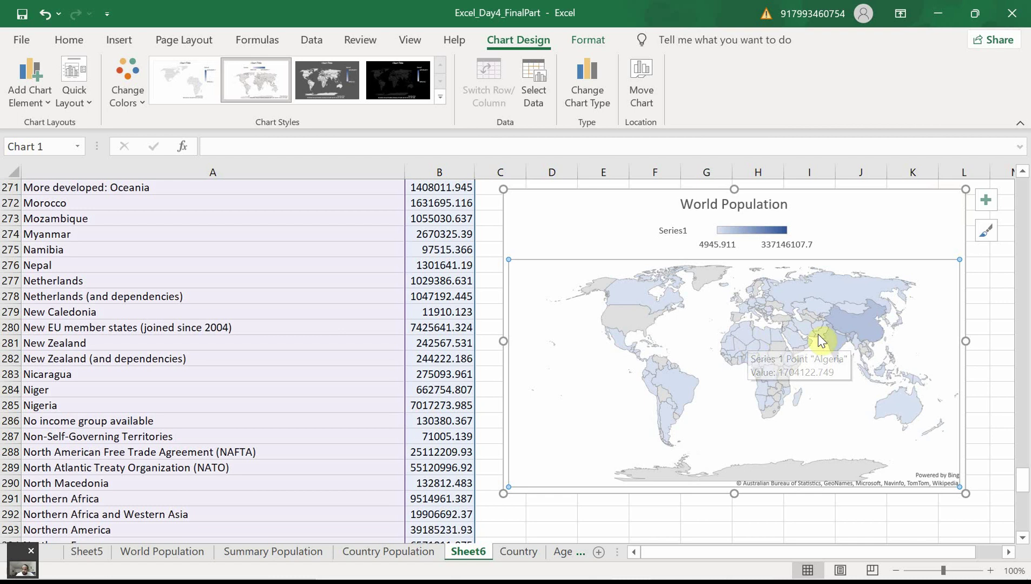
mouse_move(838, 345)
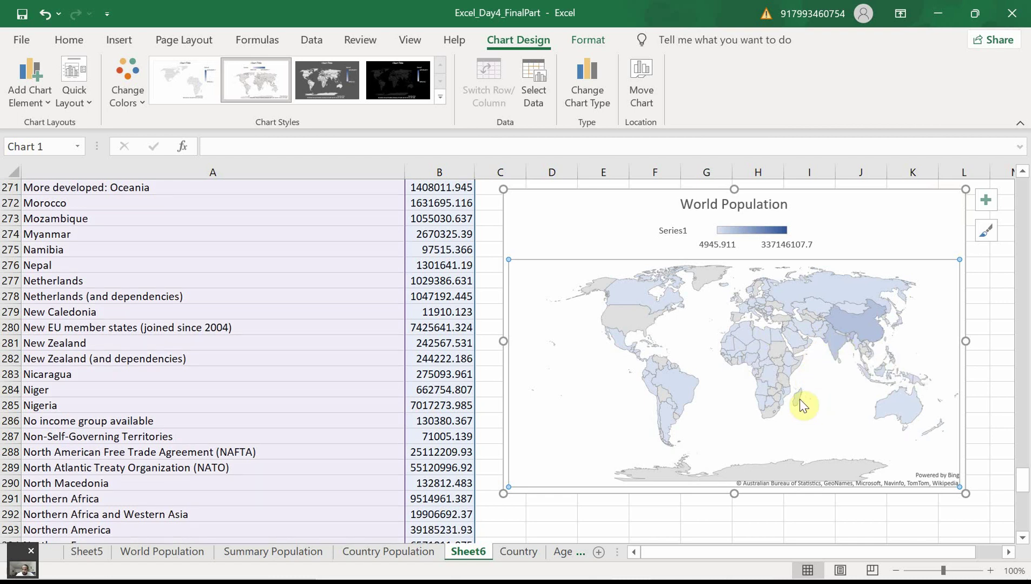
mouse_move(802, 405)
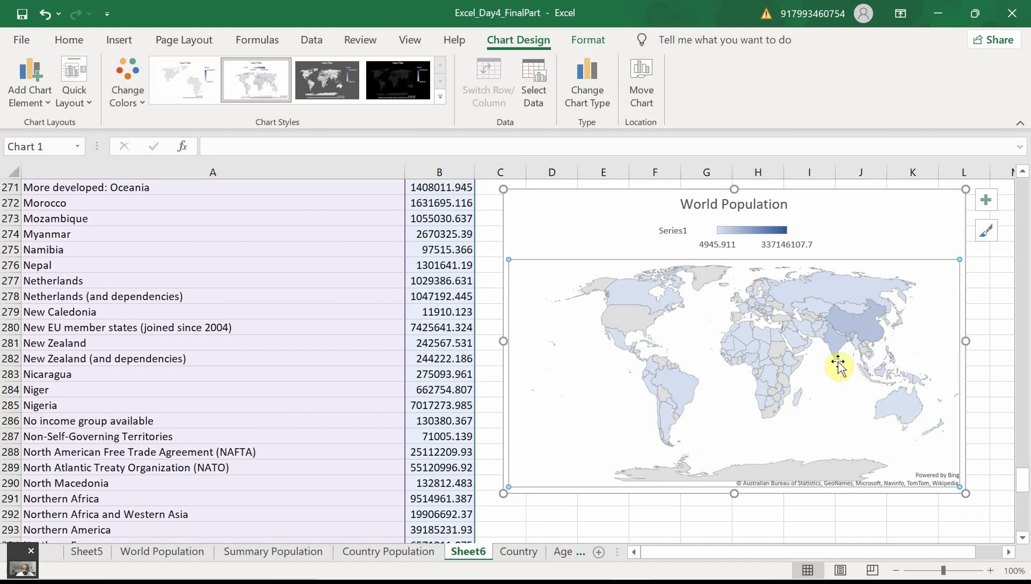
scroll(848, 378, up, 1)
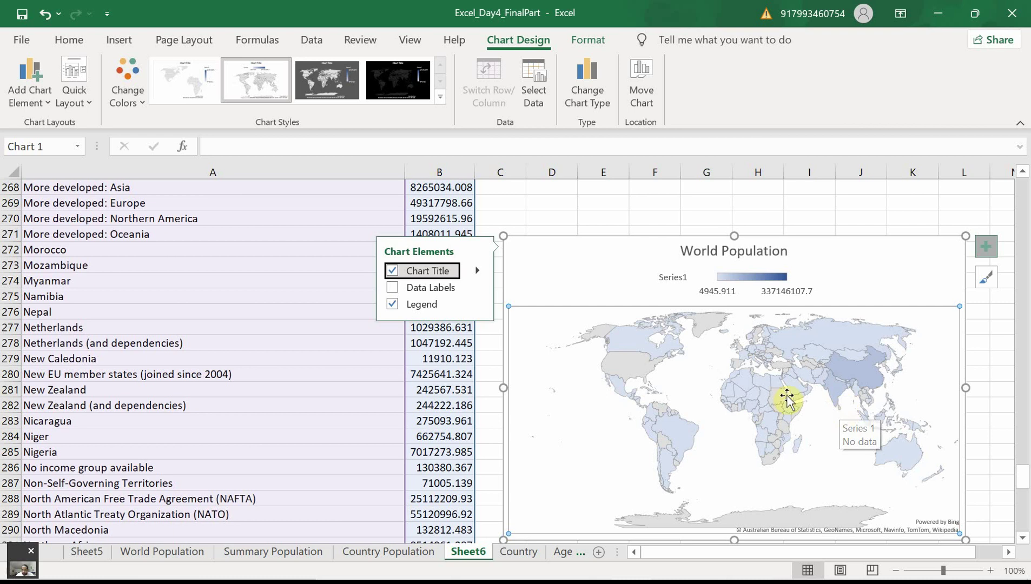
click(779, 403)
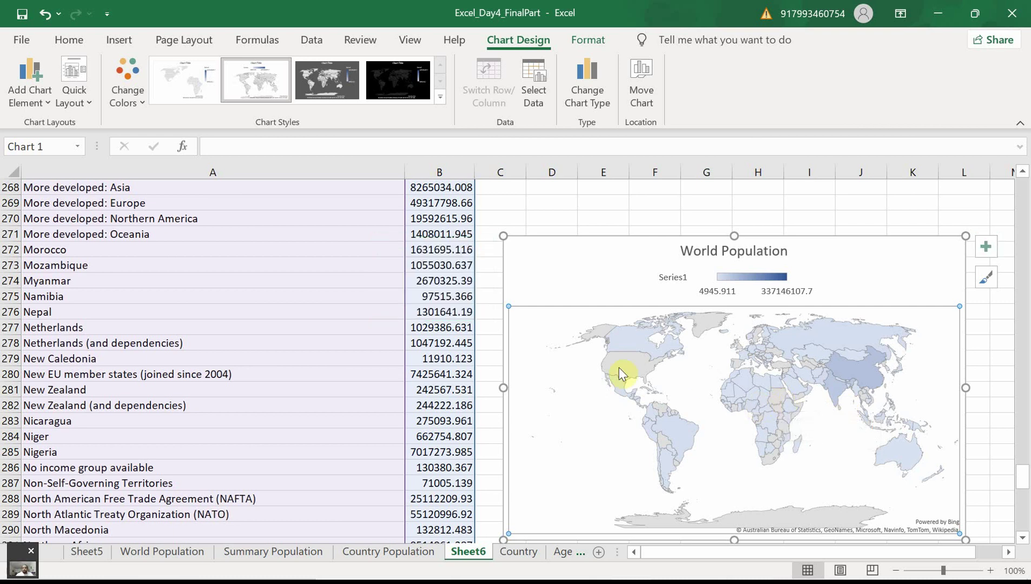
scroll(559, 352, down, 1)
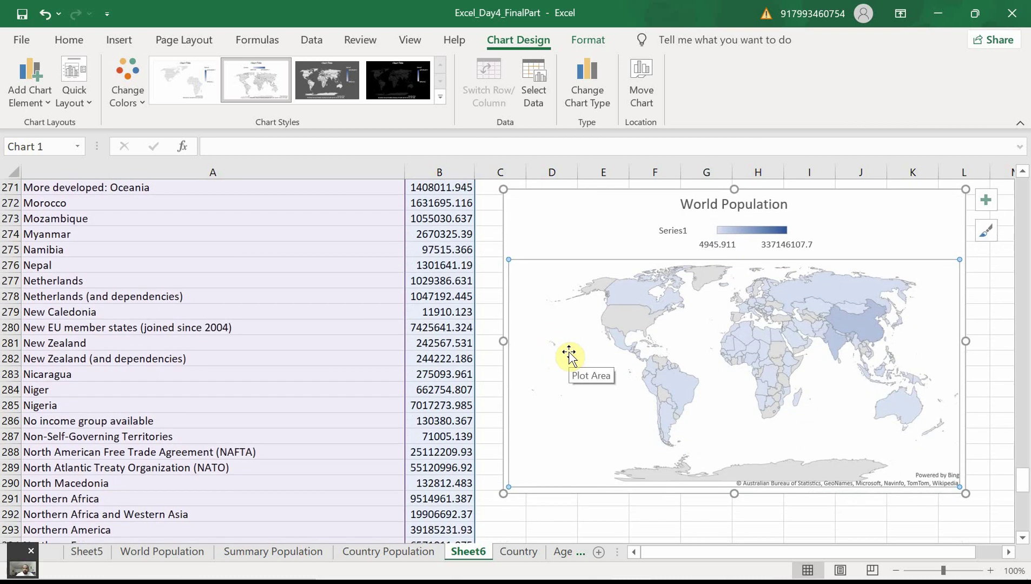
right_click(604, 351)
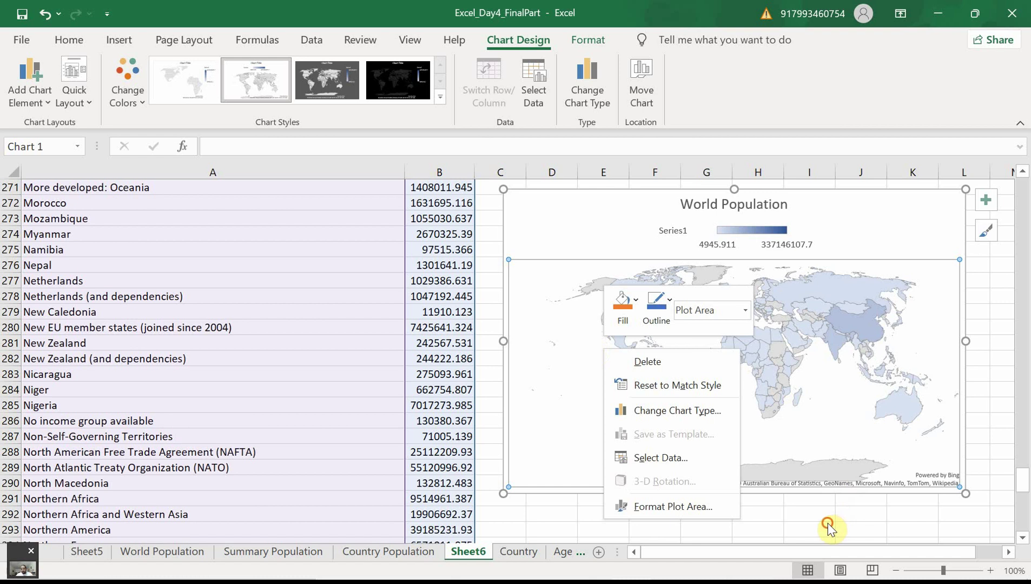
click(759, 472)
scroll(736, 433, up, 2)
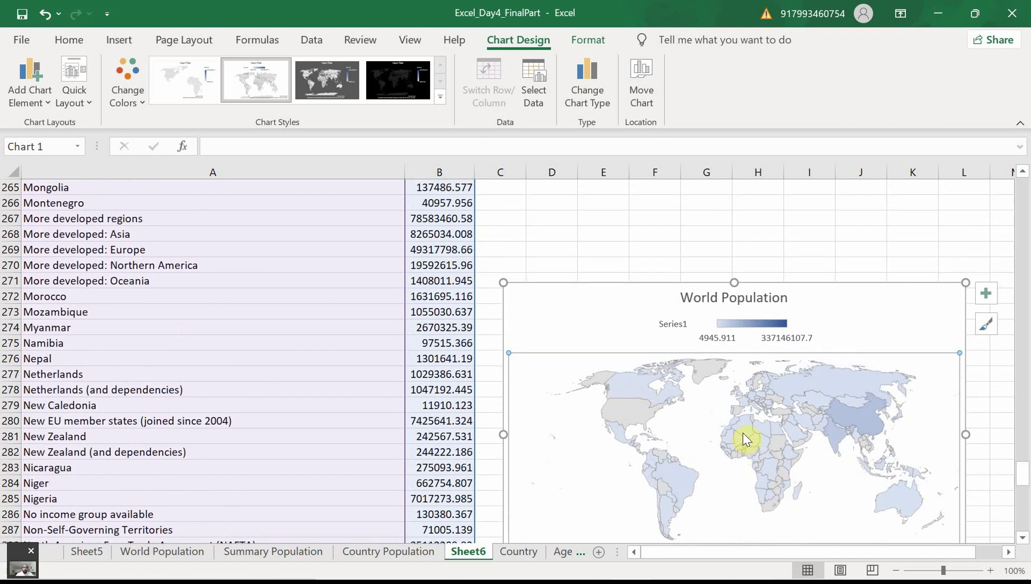
scroll(751, 419, down, 1)
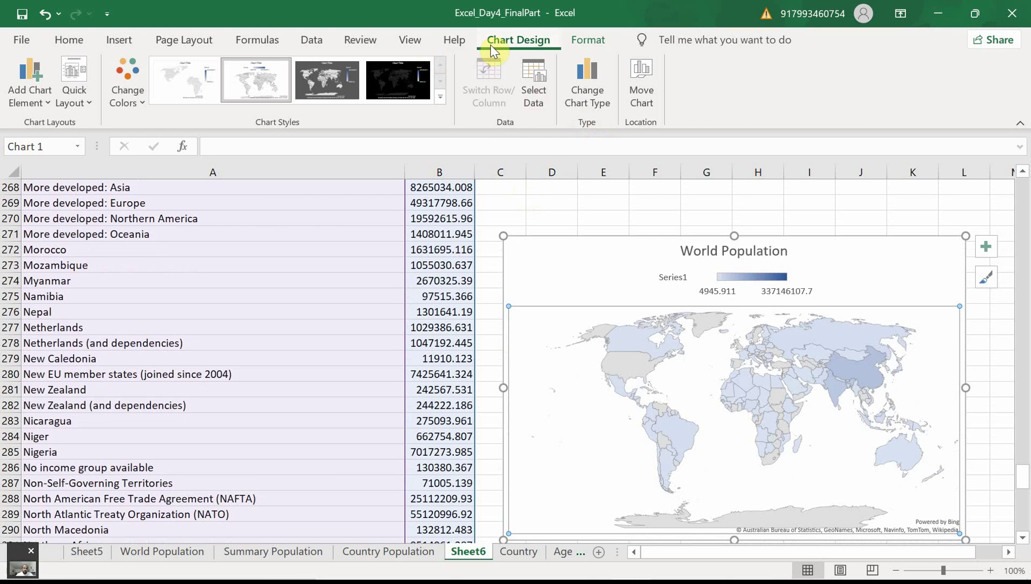
Preview the map's quick layouts and review the map and hierarchy chart types that can be inserted
click(86, 104)
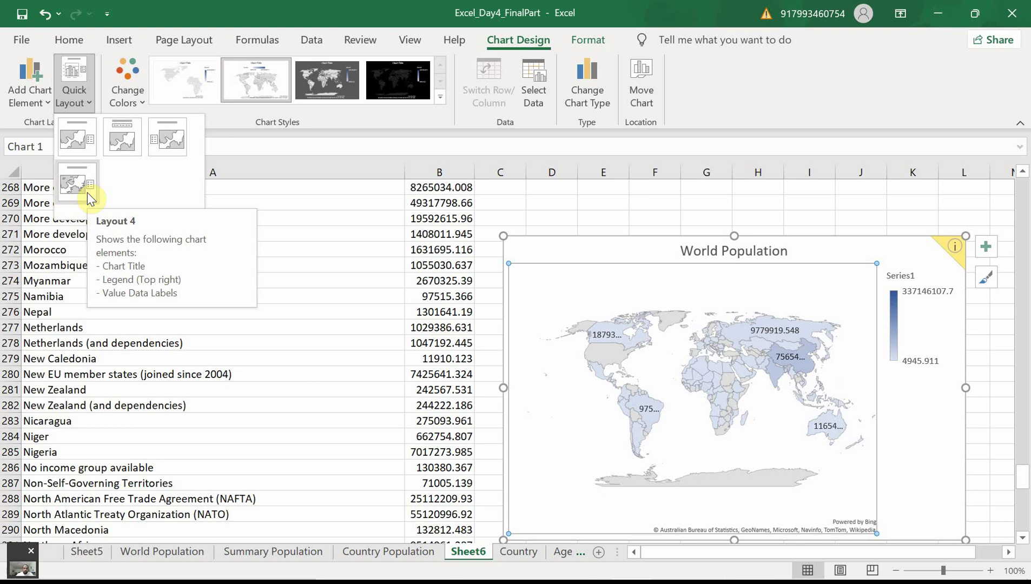
click(548, 180)
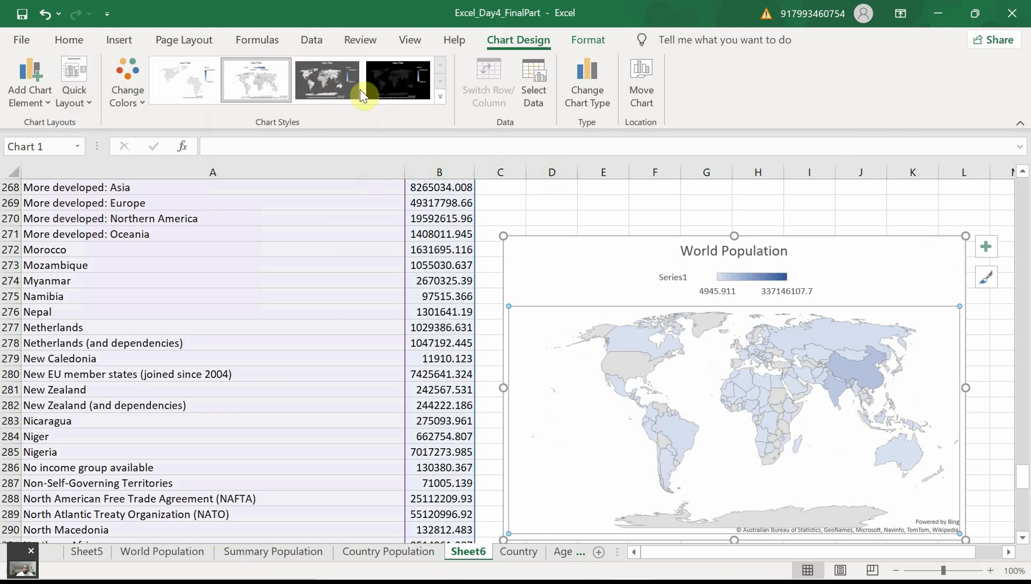
click(556, 265)
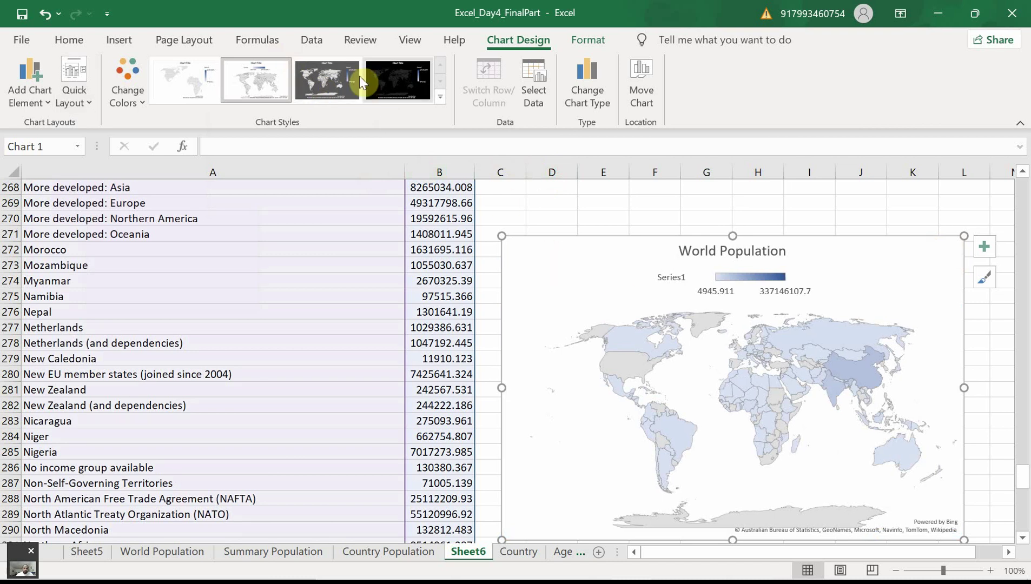
click(120, 40)
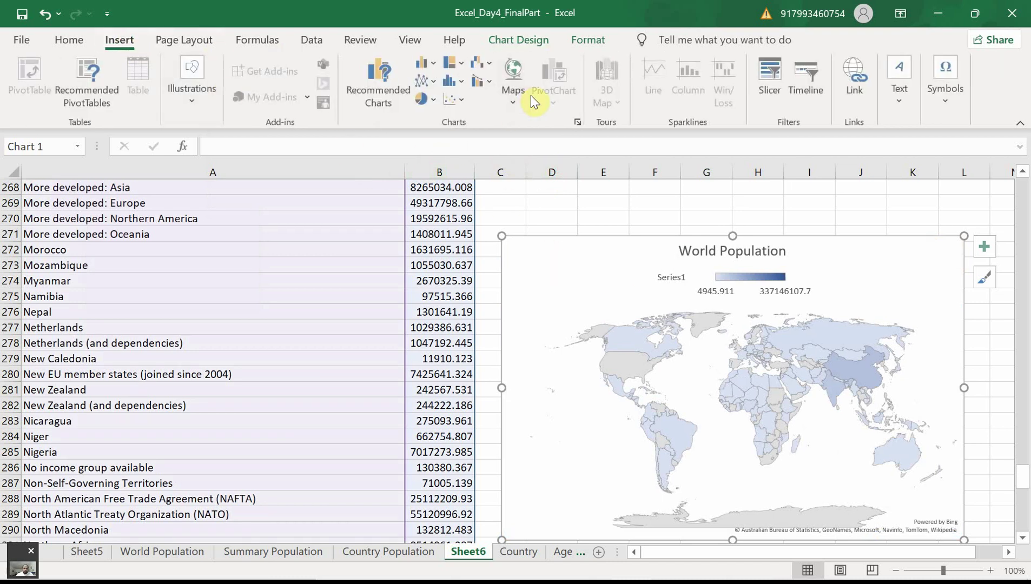
click(510, 108)
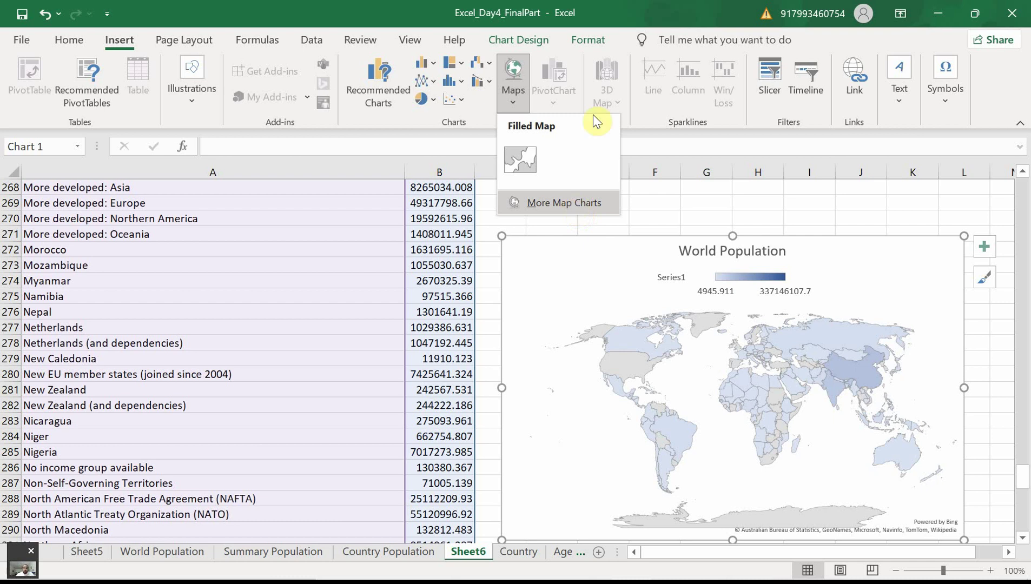
click(615, 103)
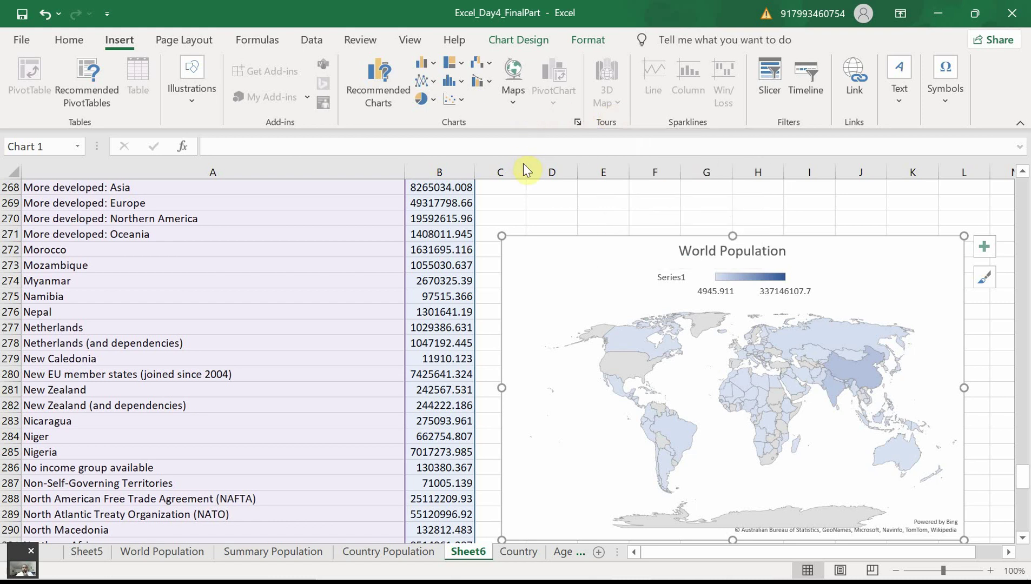
click(461, 65)
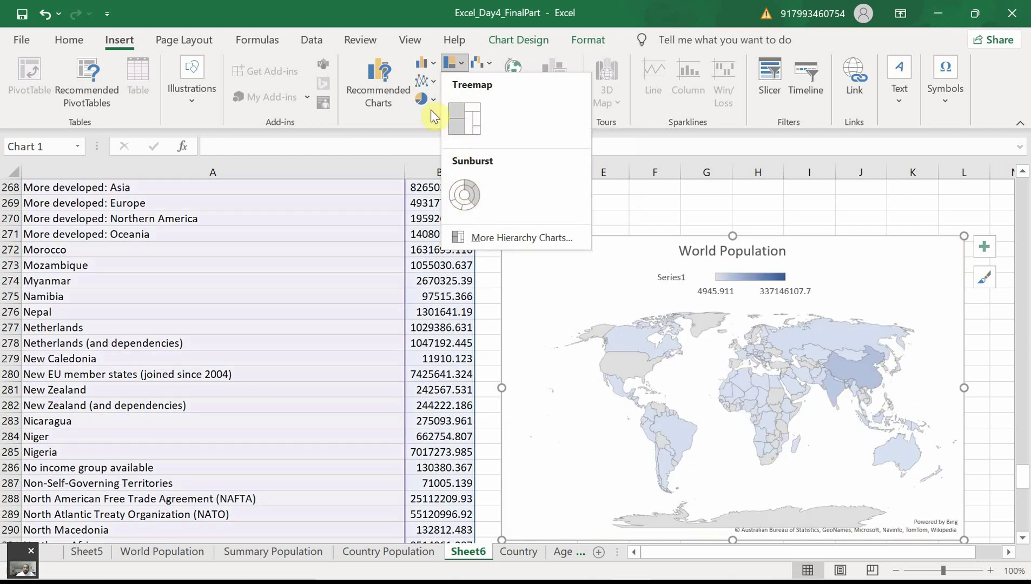
click(654, 198)
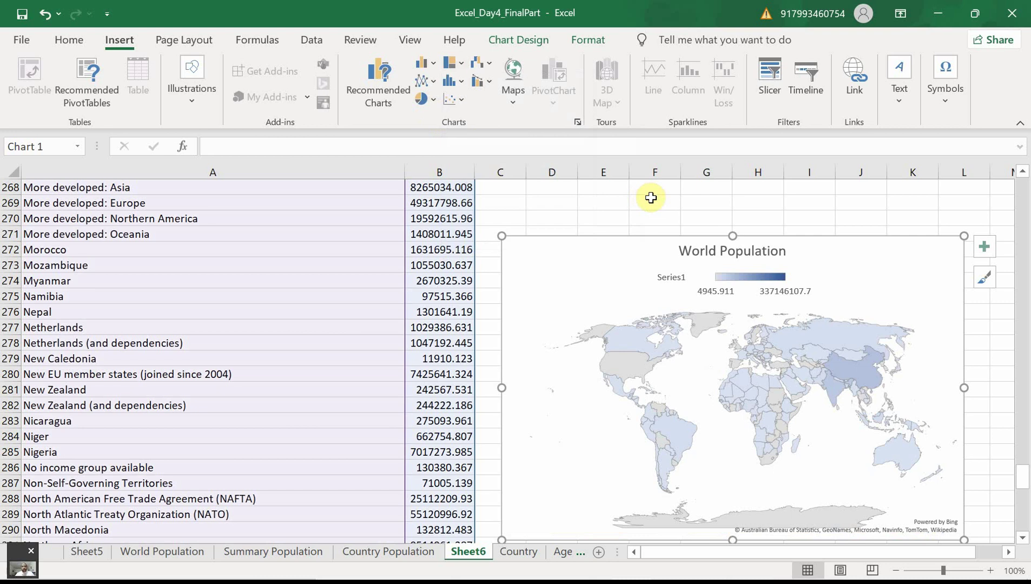
Rename Sheet5 as World POP MAP and move it between the Country Population sheet and Sheet6
click(592, 209)
scroll(589, 216, up, 20)
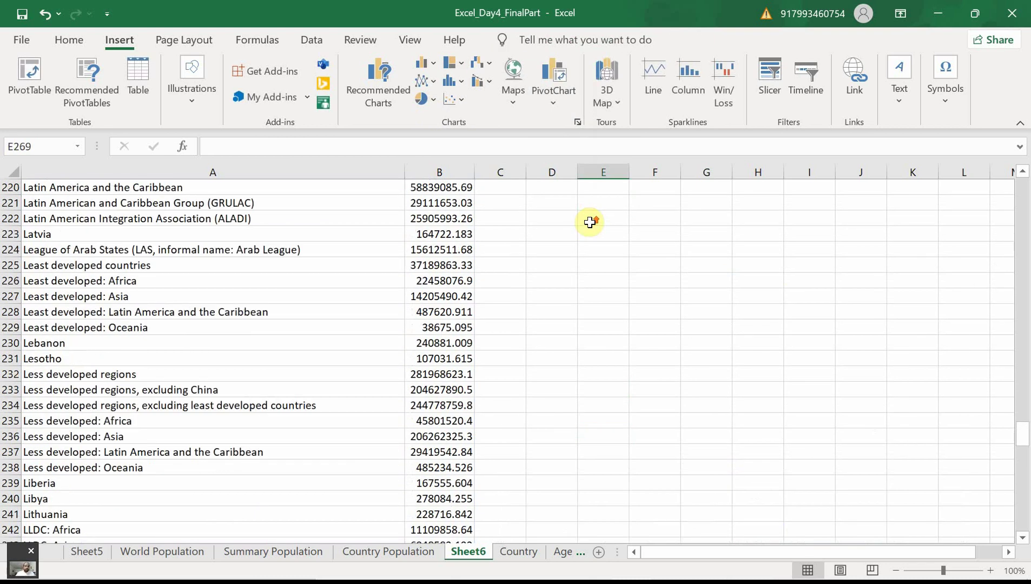
scroll(354, 302, up, 4)
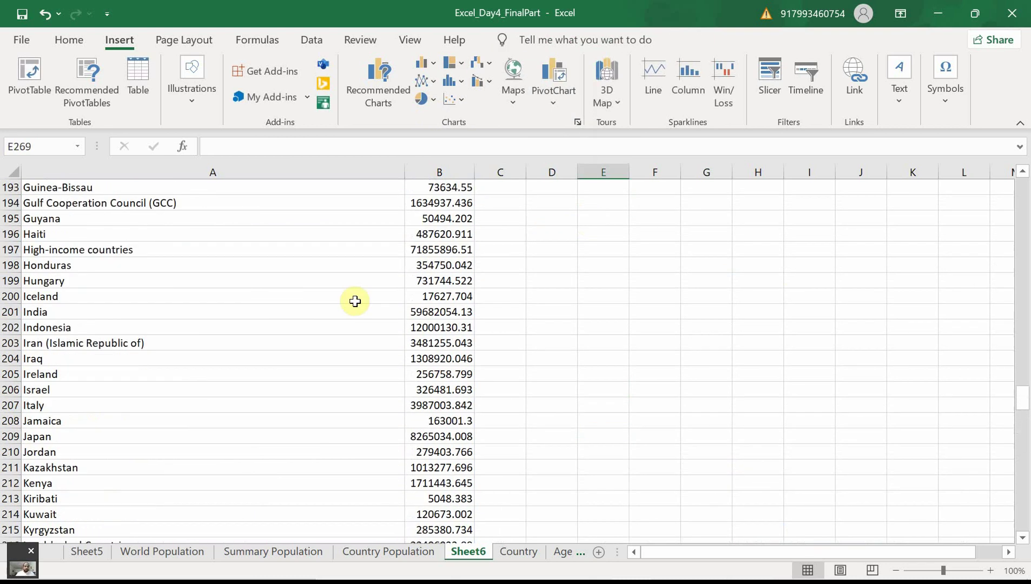
right_click(102, 552)
click(200, 372)
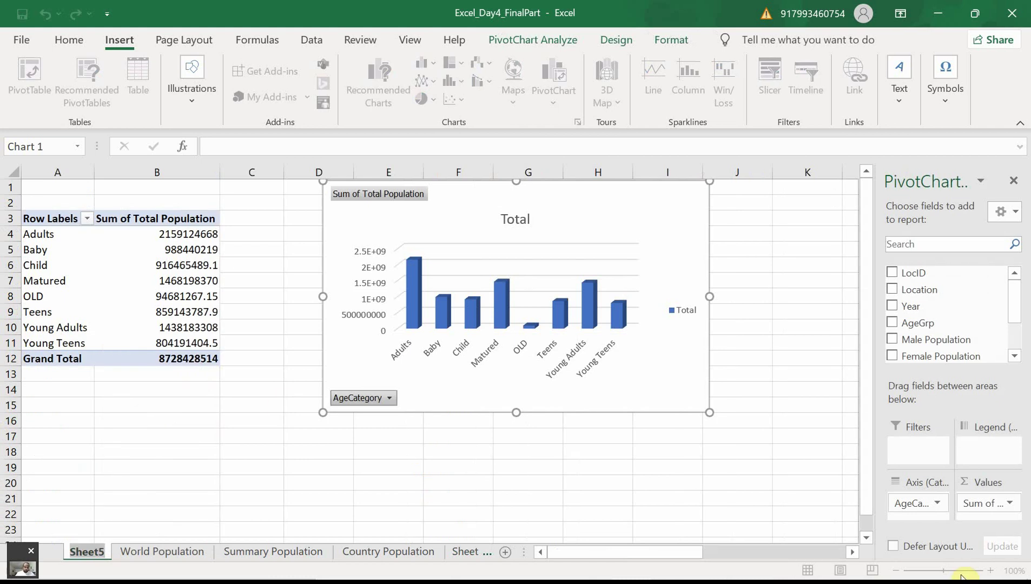
text(Wor)
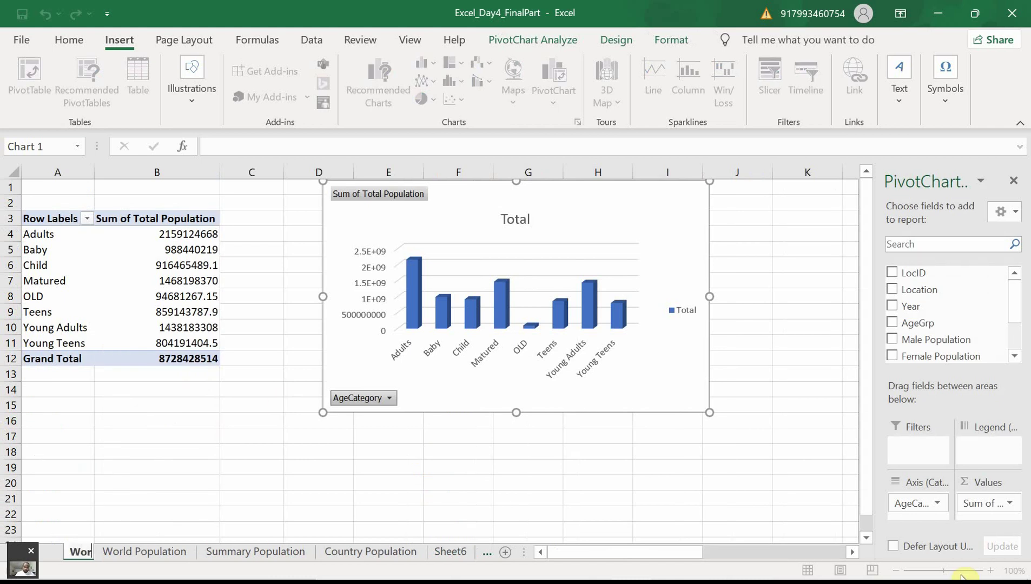
text(ld POP)
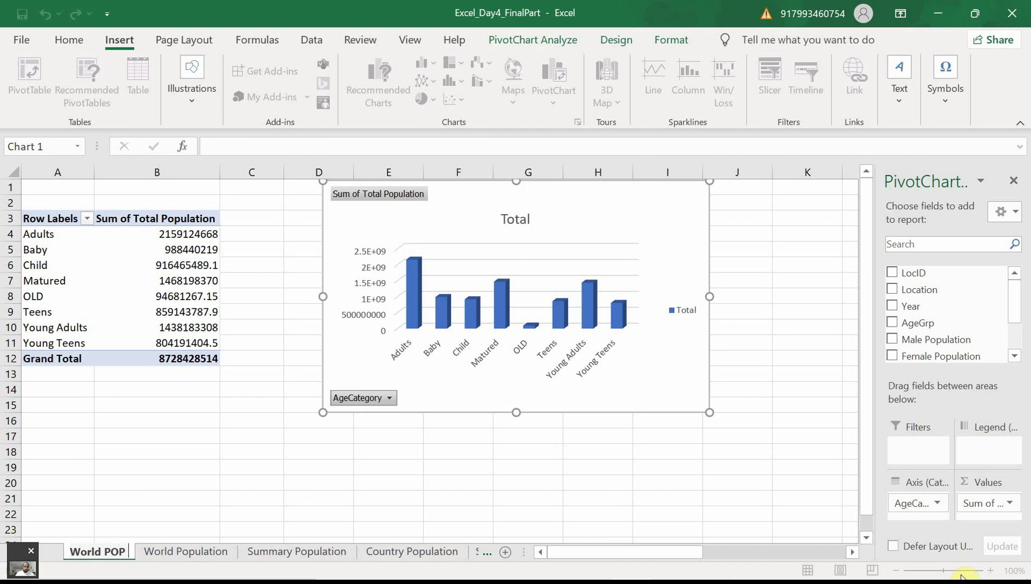
text( MAP)
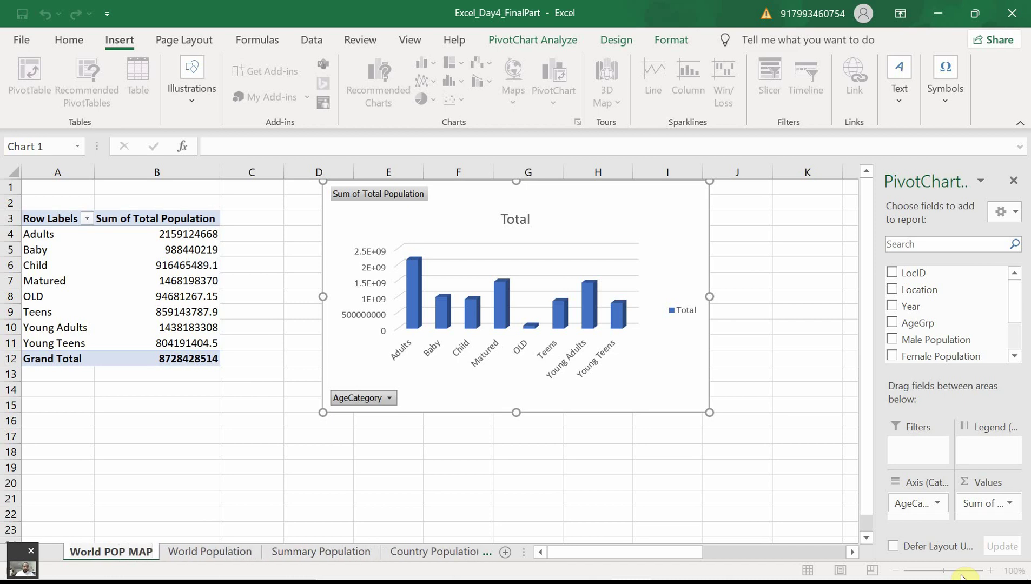
click(255, 485)
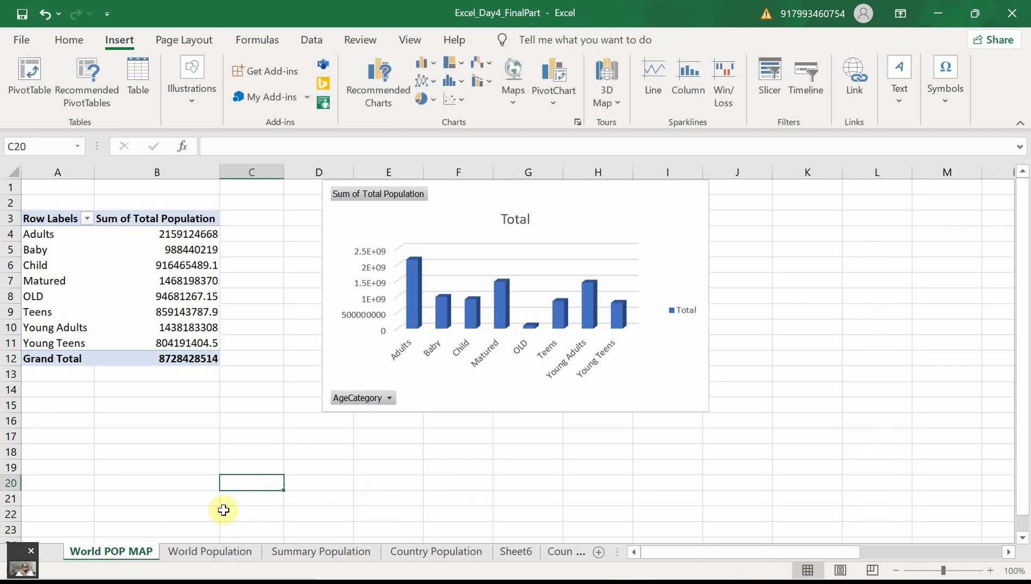
drag(138, 551, 506, 561)
Rename Sheet6, which holds the country and population list, as Country1
click(508, 555)
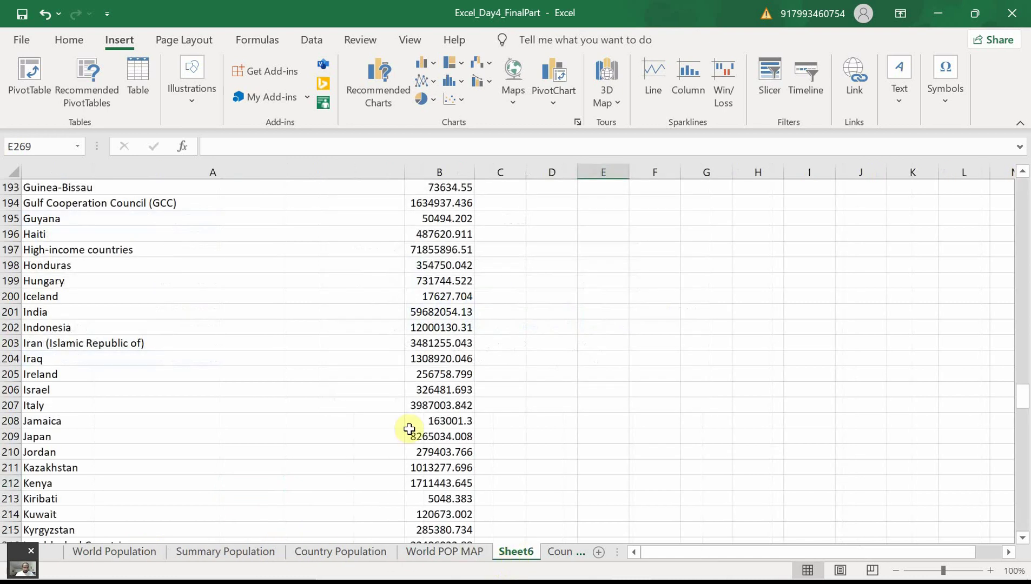
scroll(410, 429, up, 20)
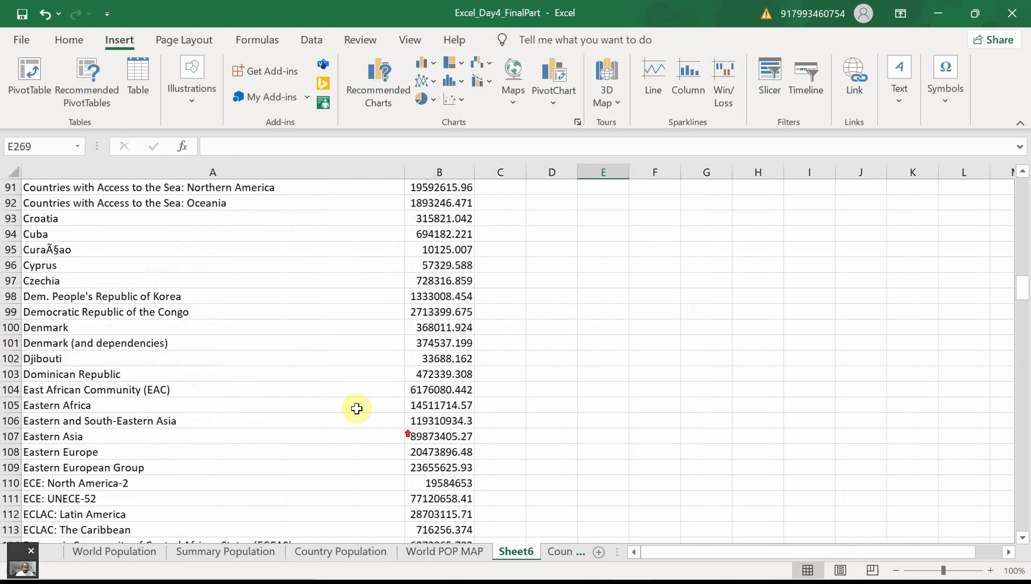
scroll(357, 408, up, 6)
drag(1025, 264, 995, 171)
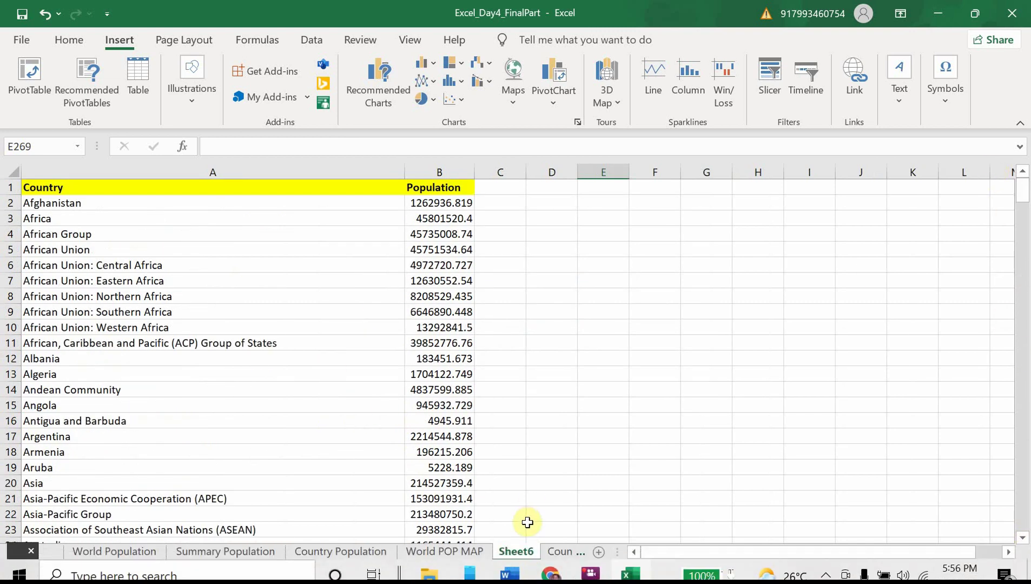
right_click(528, 552)
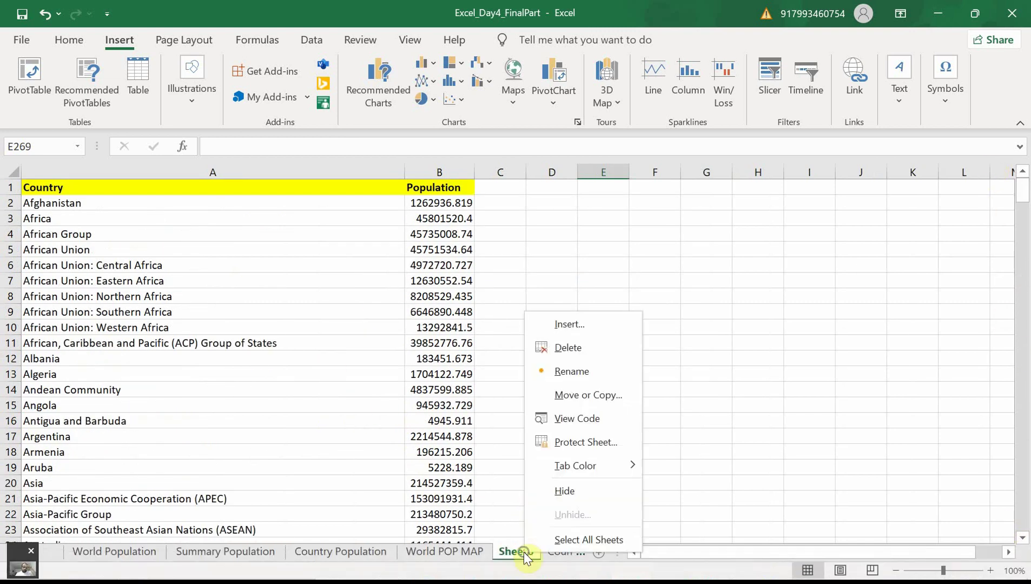
click(572, 372)
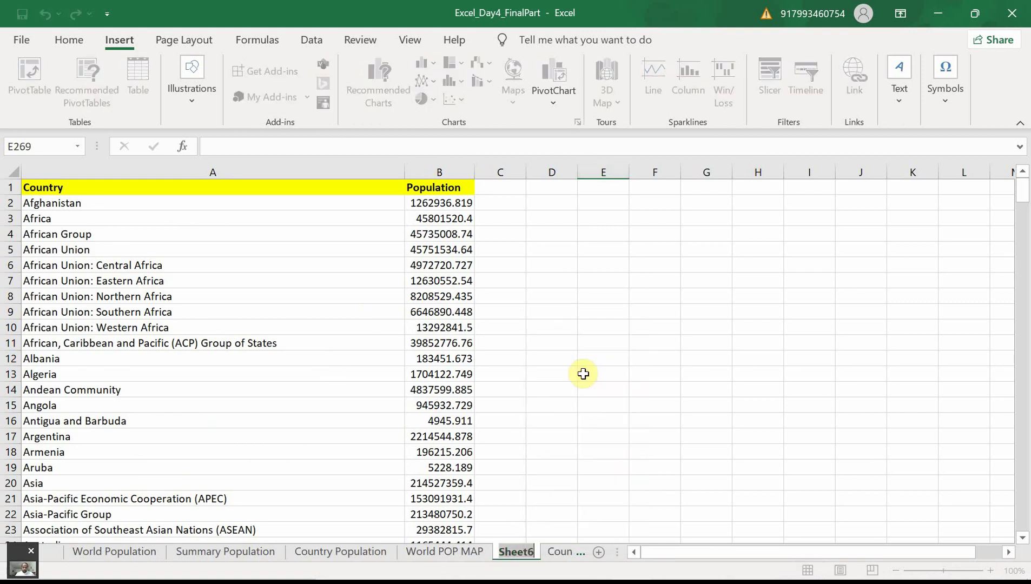
text(Cou)
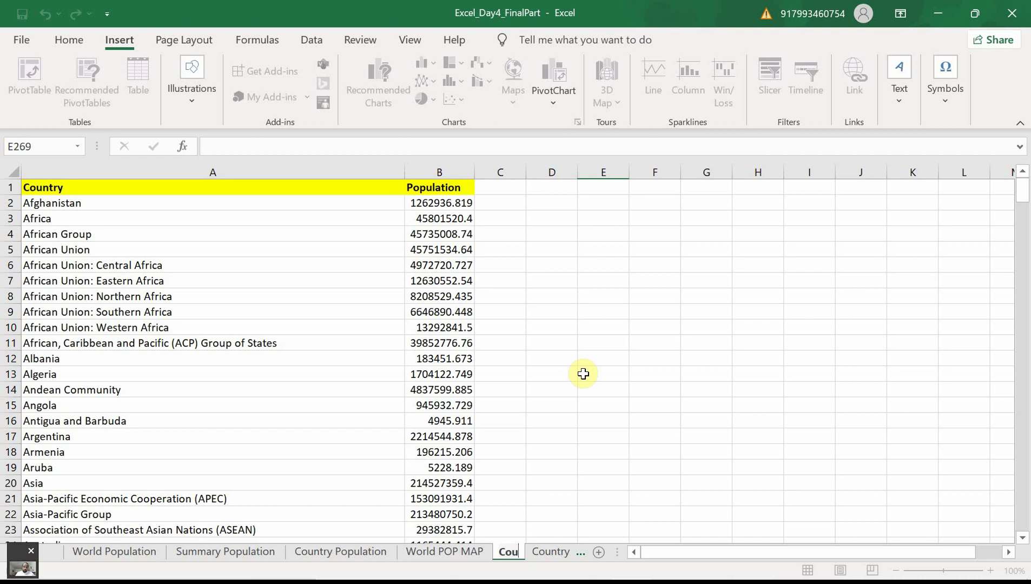
text(ntry)
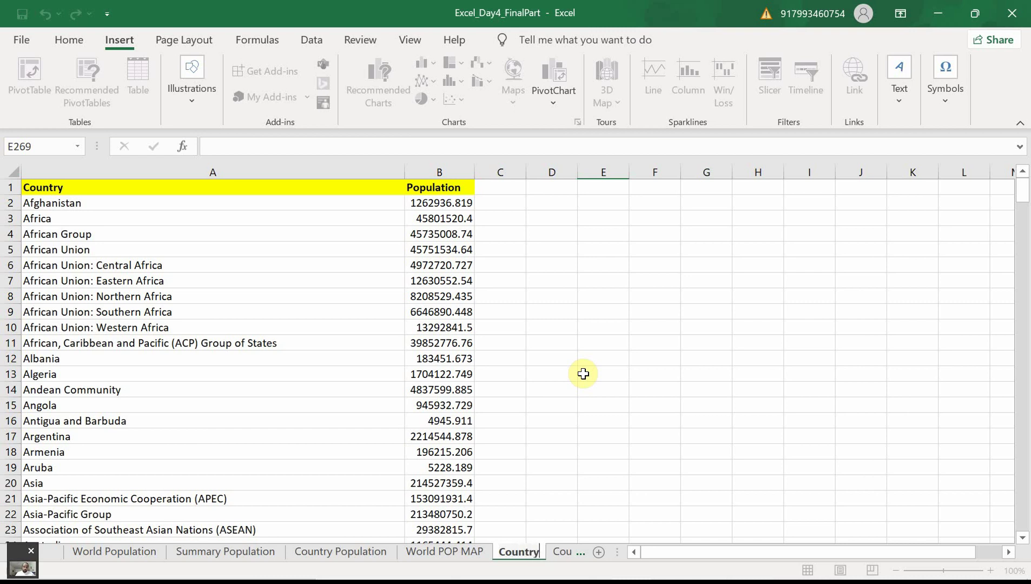
text(1)
key(Return)
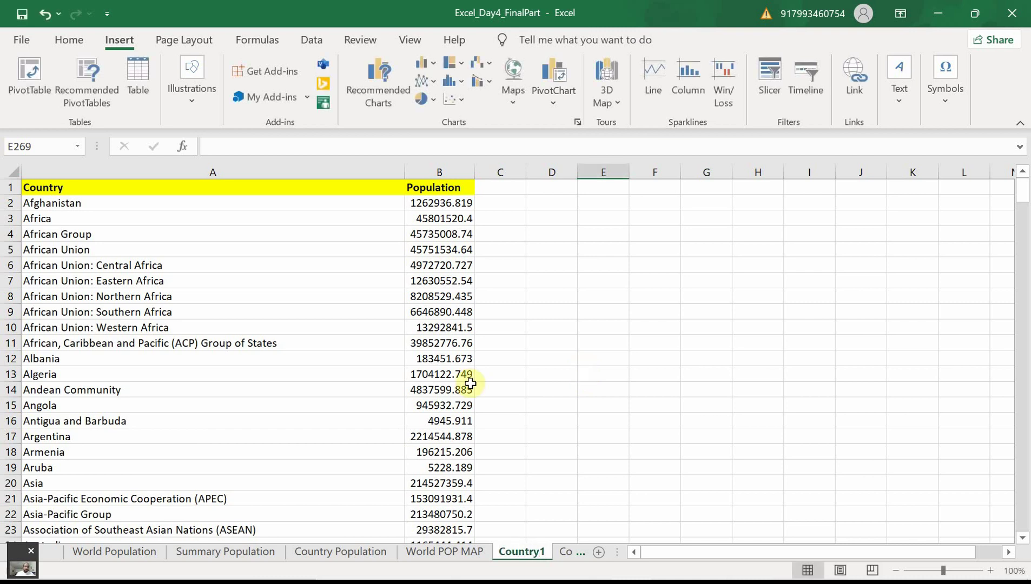
click(18, 559)
drag(18, 559, 987, 509)
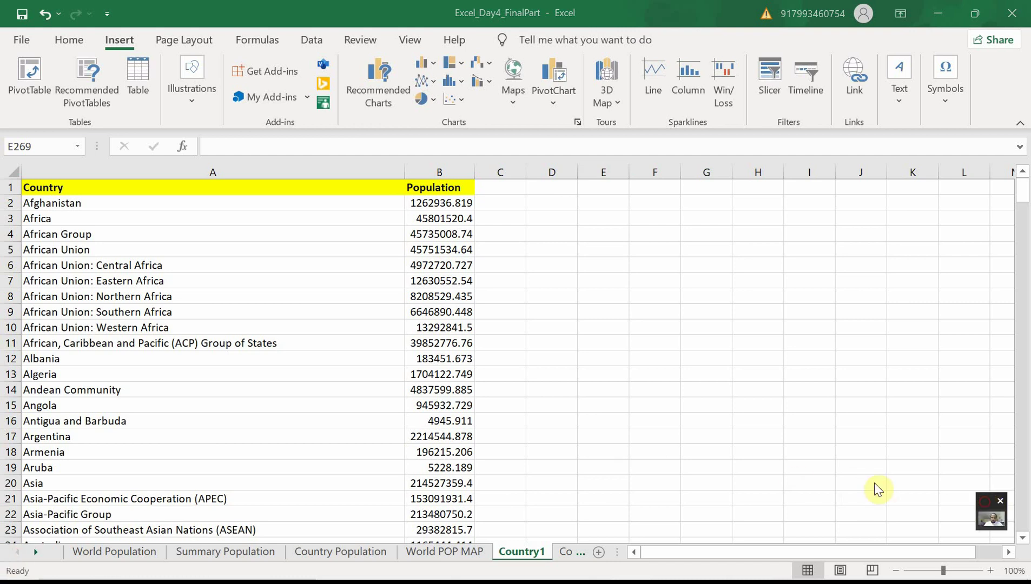
Review the World Population sheet and inspect the lookup formula in its Location column at cell B5
click(89, 553)
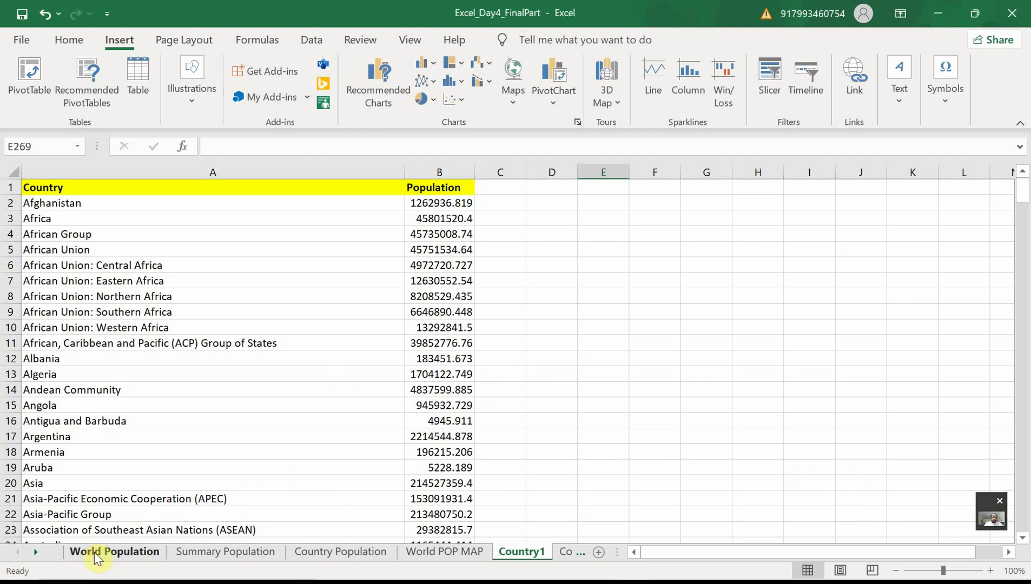
click(95, 555)
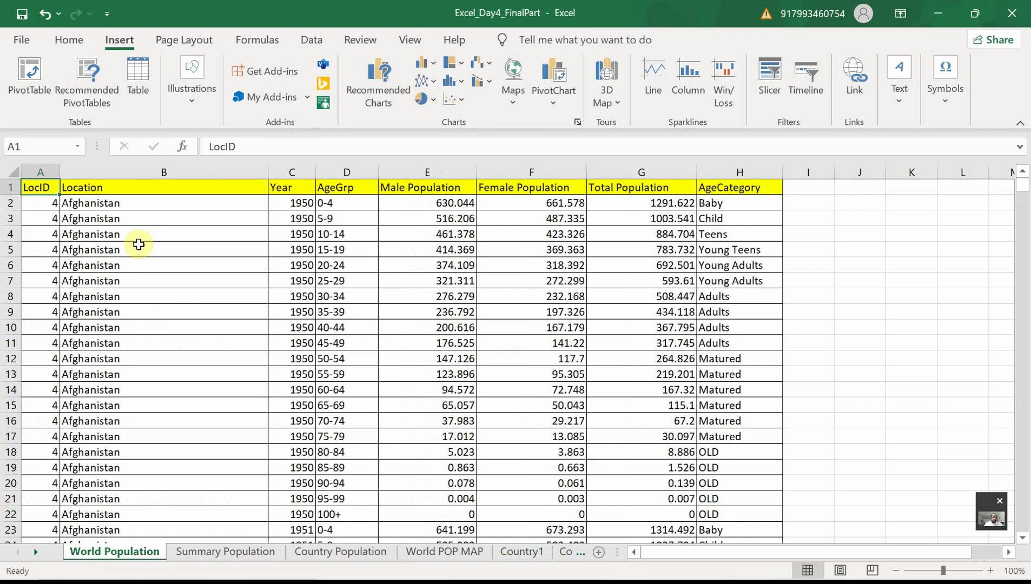
click(128, 246)
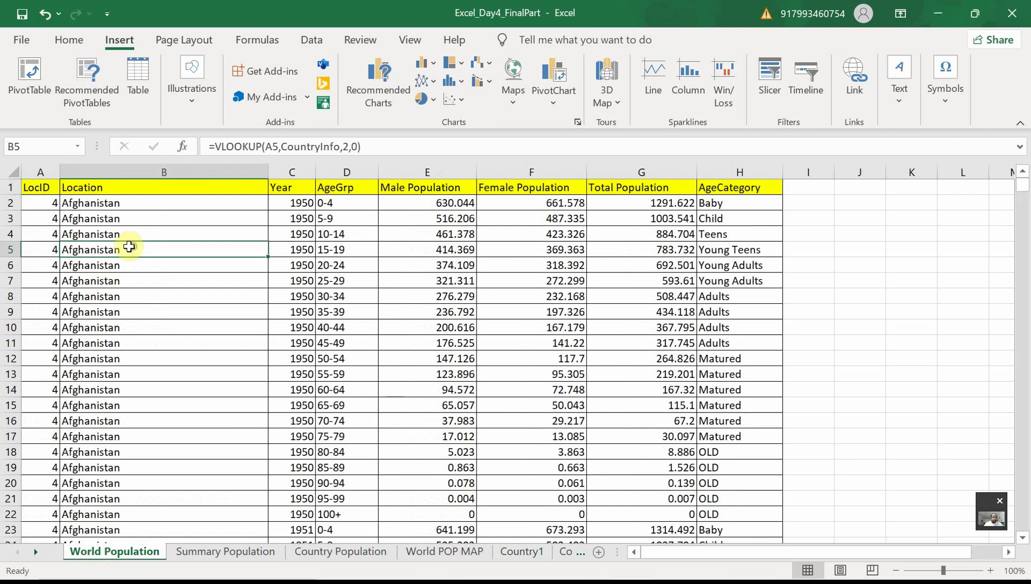
Examine the Country Population sheet's PivotTable from its last rows back to its first ones, together with the PivotChart beside it
click(332, 554)
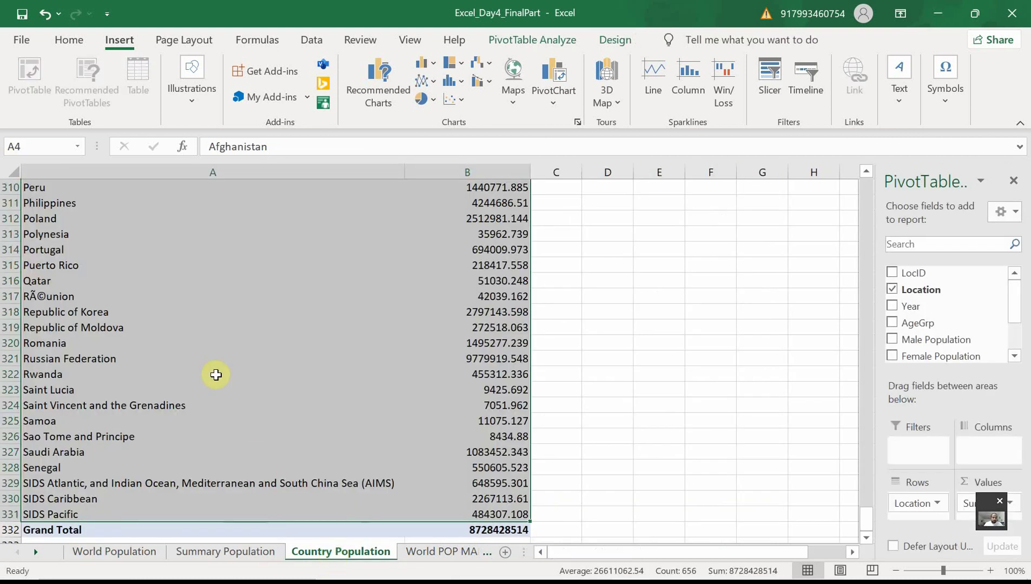
click(213, 376)
scroll(214, 377, up, 20)
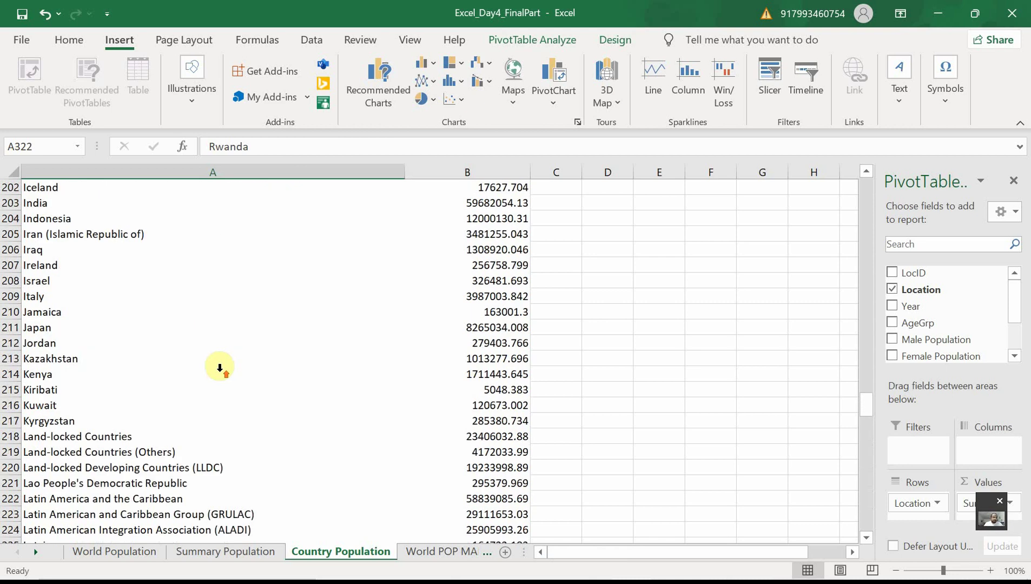
ctrl+scroll(214, 364, up, 3)
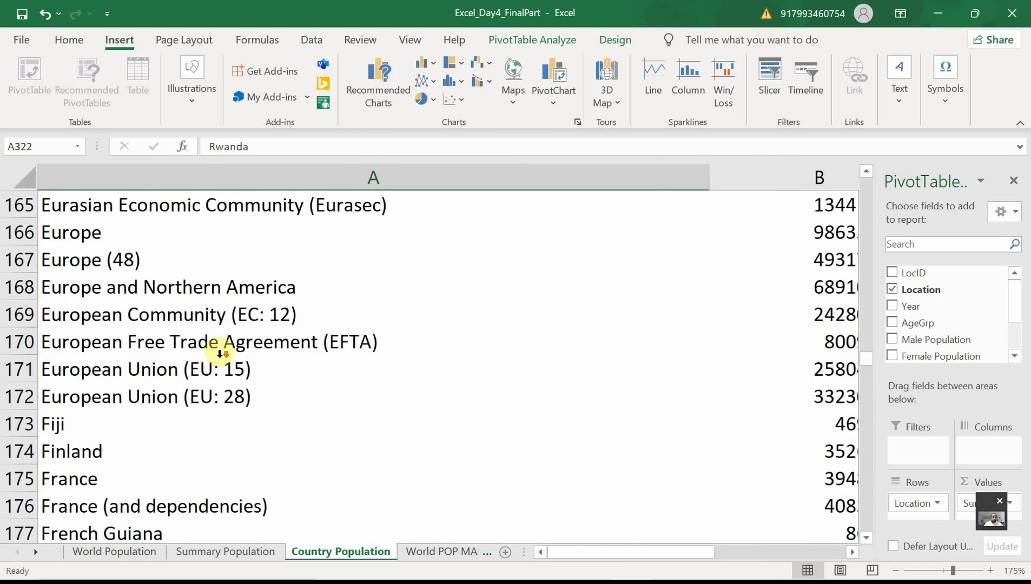
ctrl+scroll(220, 358, down, 1)
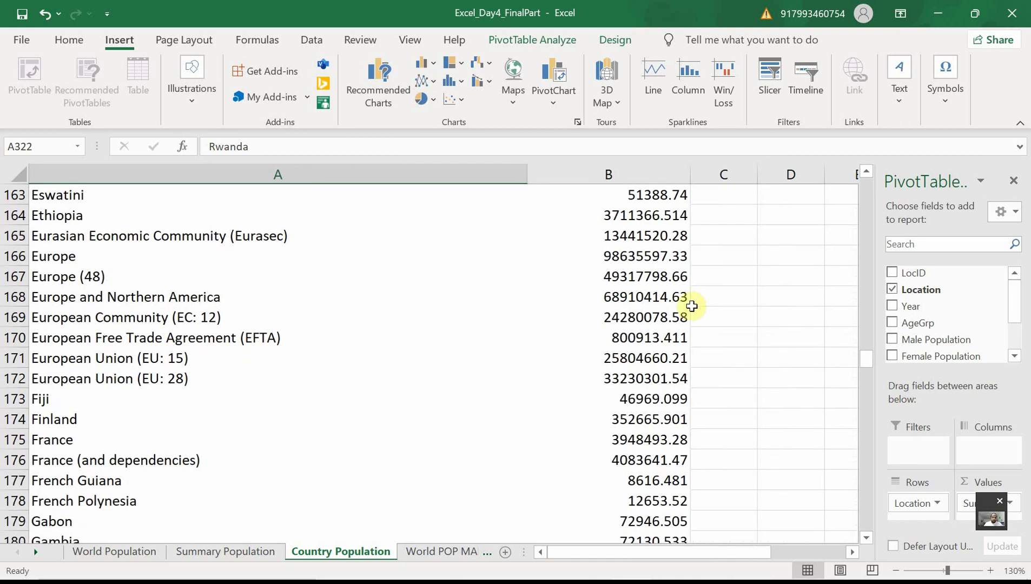
click(724, 314)
ctrl+scroll(725, 317, down, 2)
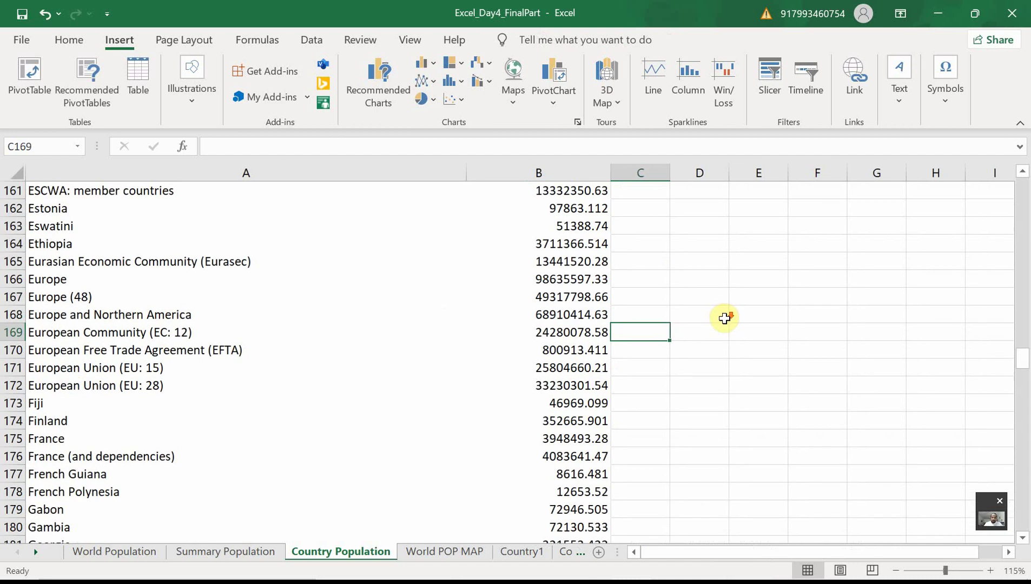
key(ctrl+Up)
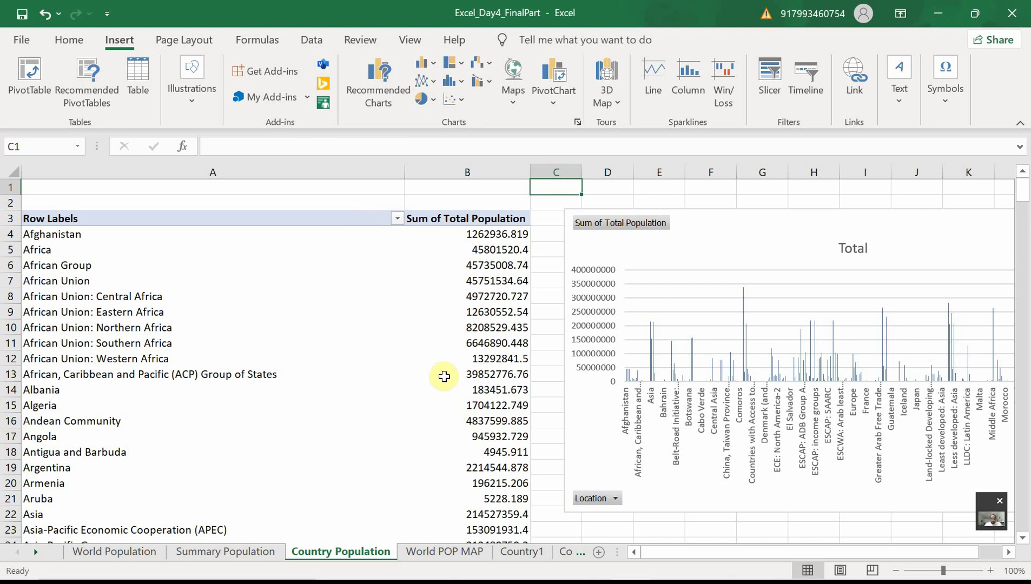
mouse_move(420, 389)
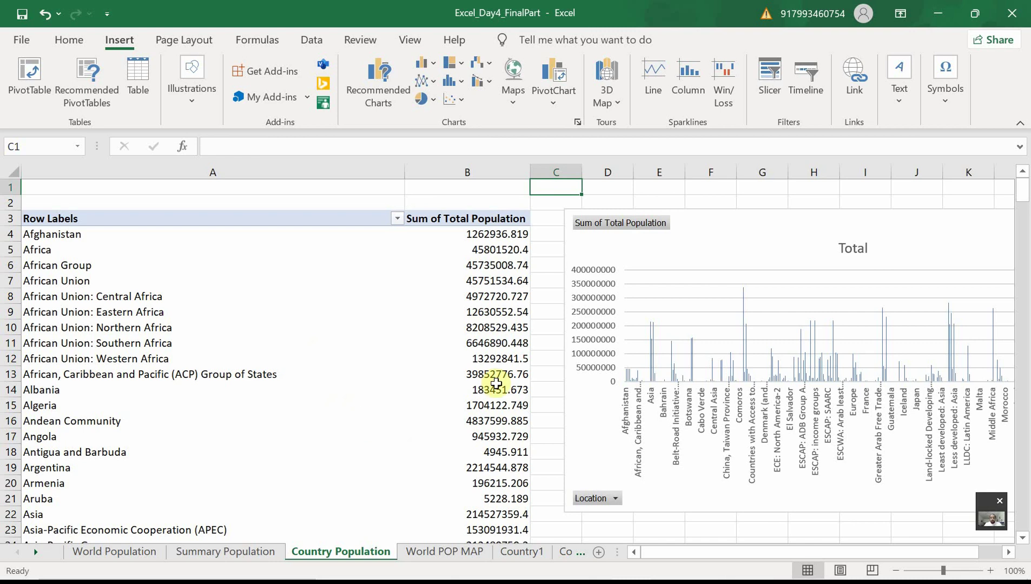
mouse_move(517, 379)
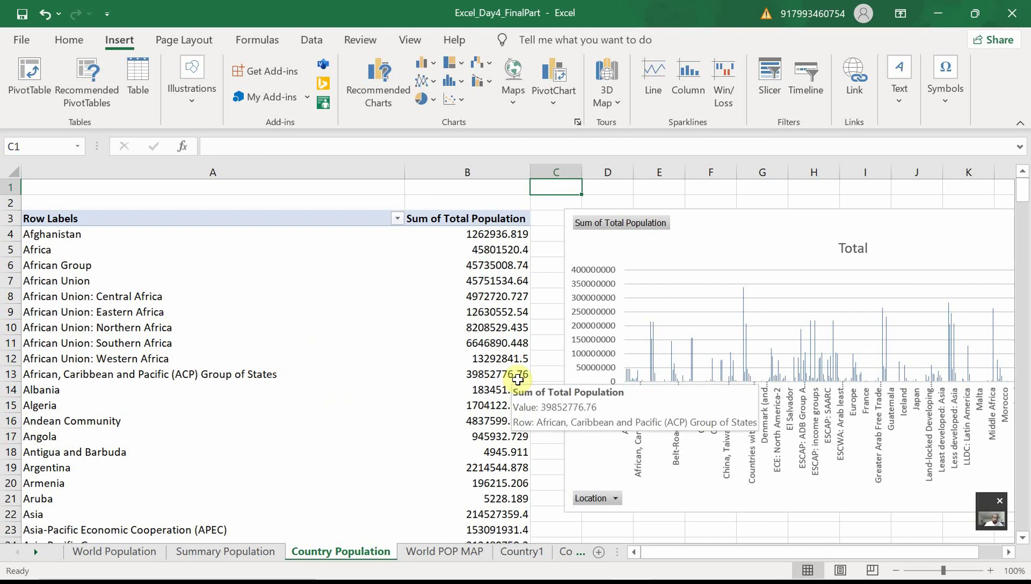